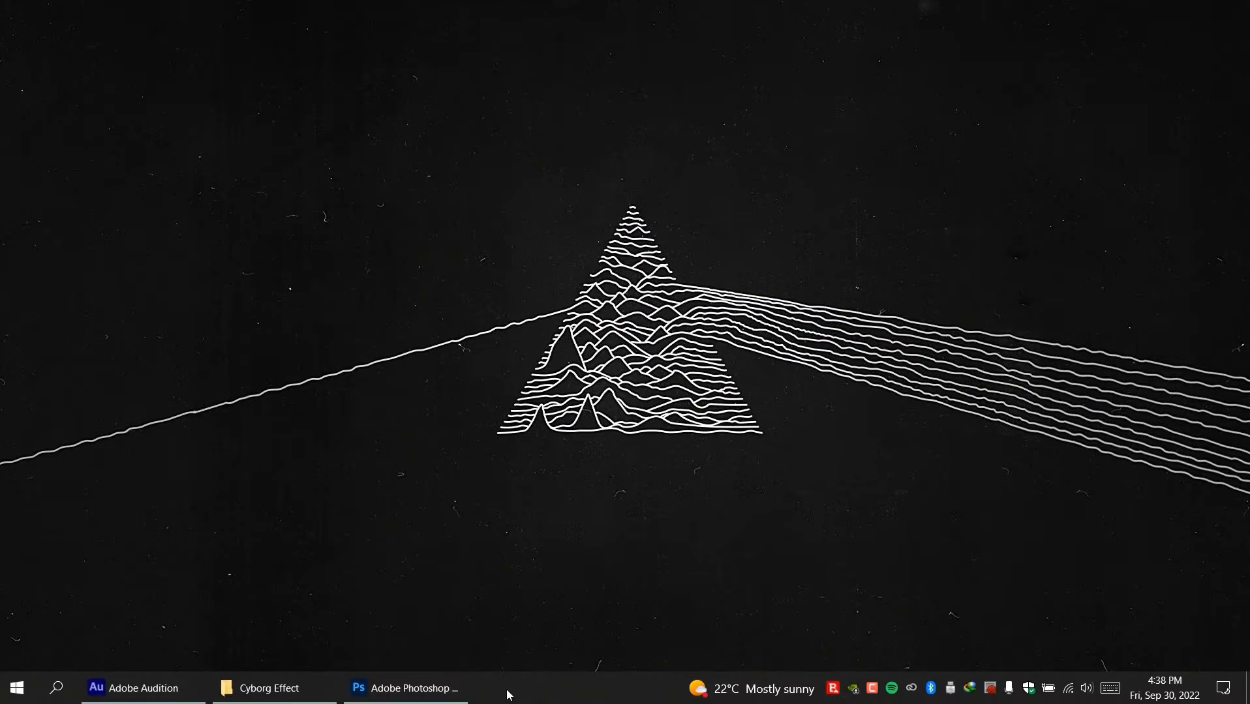
# Step: Switch to Photoshop and open the woman's portrait photo from the Cyborg Effect folder as a new document
pyautogui.click(443, 689)
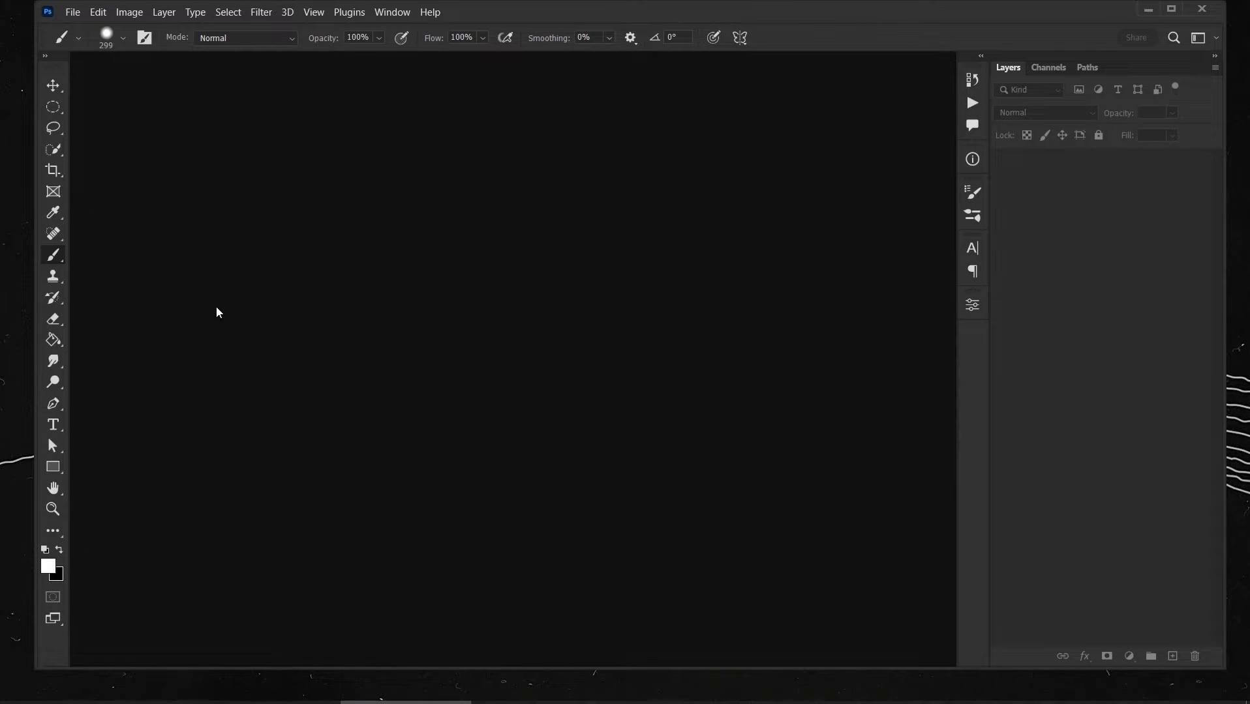
pyautogui.click(52, 84)
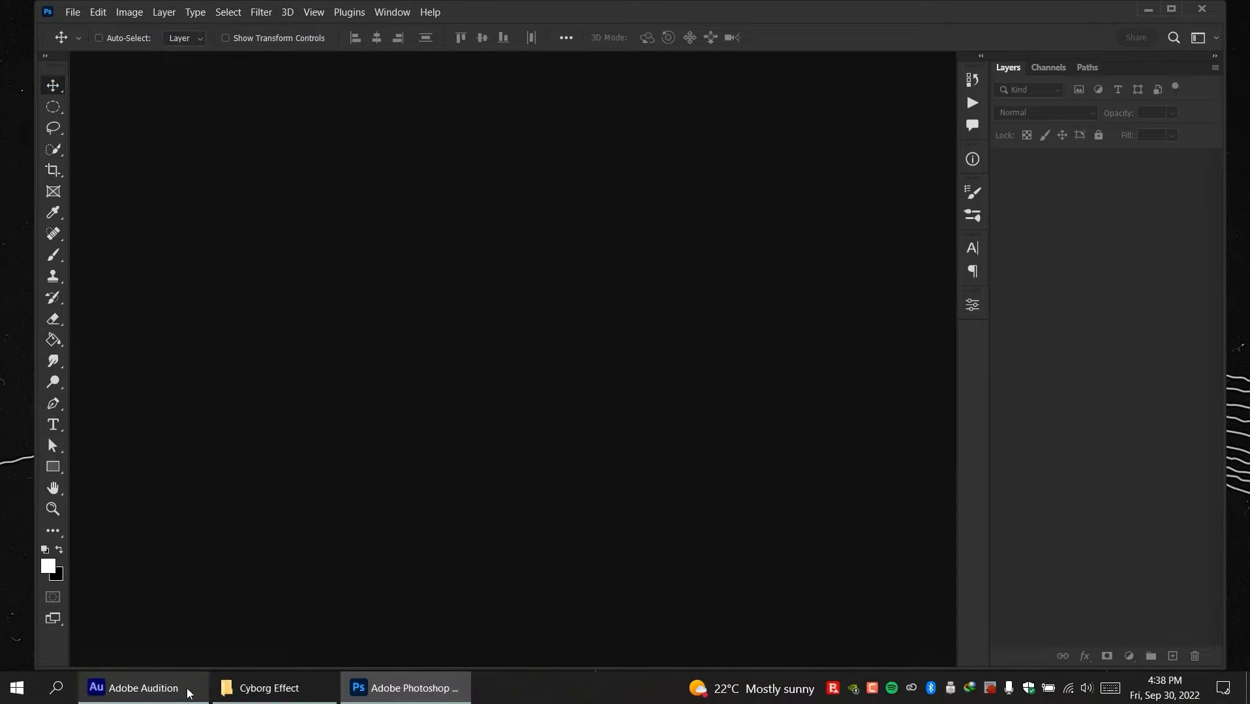
pyautogui.click(262, 689)
pyautogui.moveTo(763, 219); pyautogui.dragTo(723, 561)
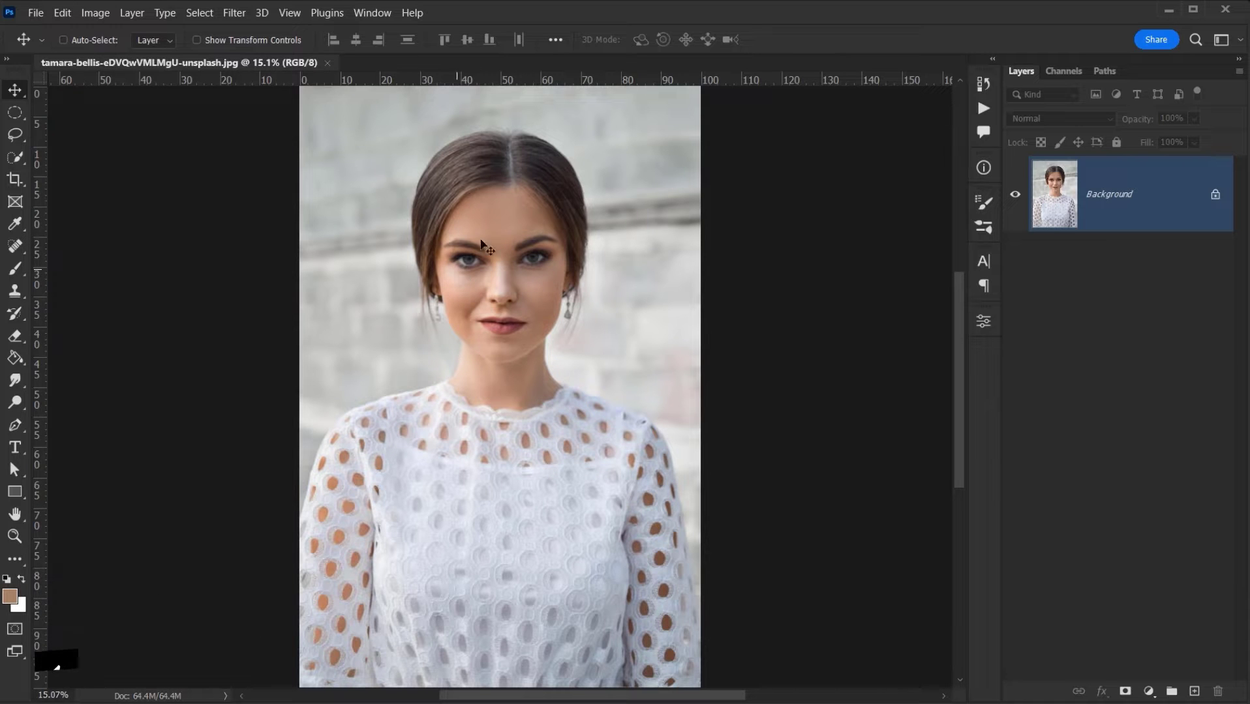
# Step: Examine the portrait up close, checking the woman's face, eyes and hair
pyautogui.scroll(8, 413, 293)
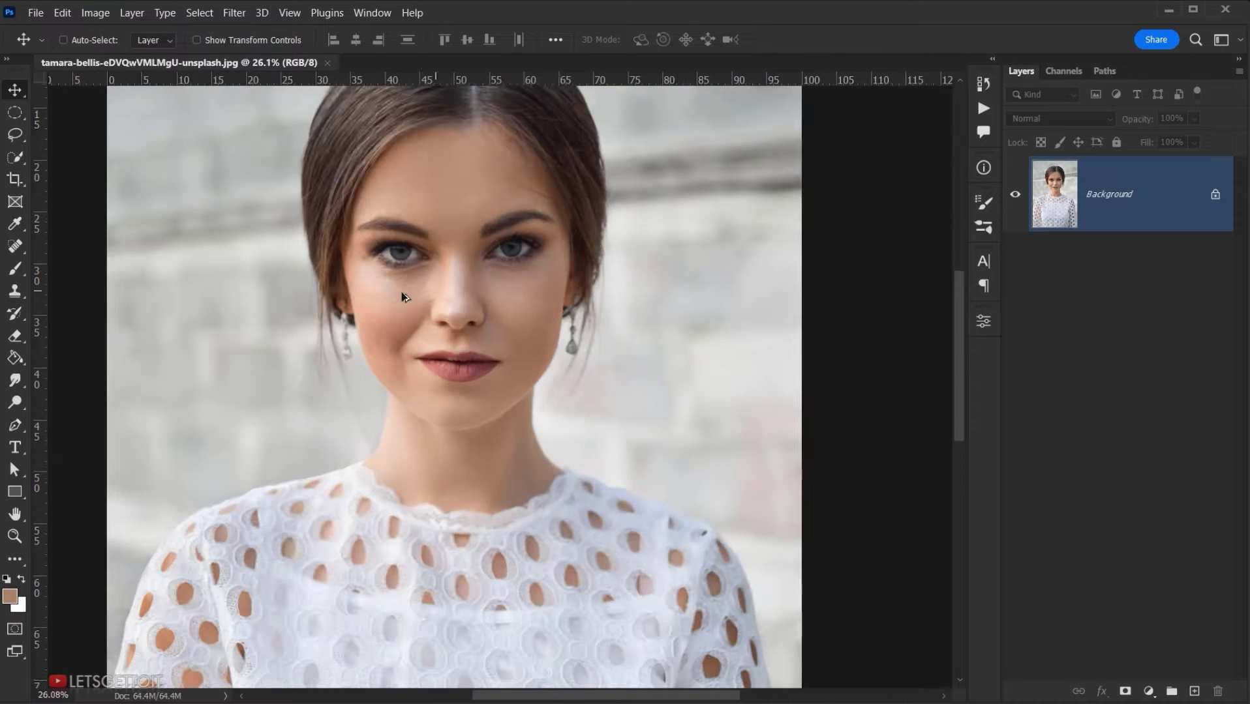
pyautogui.scroll(2, 333, 216)
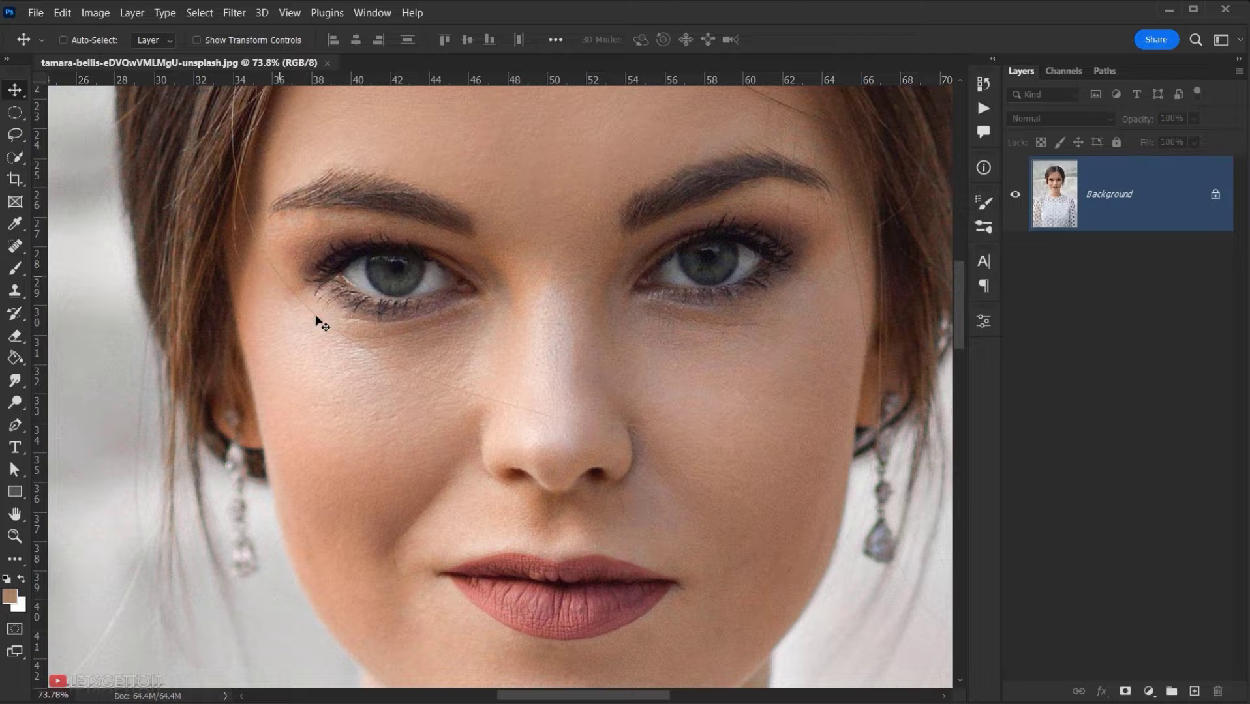
pyautogui.moveTo(570, 363); pyautogui.dragTo(432, 473)
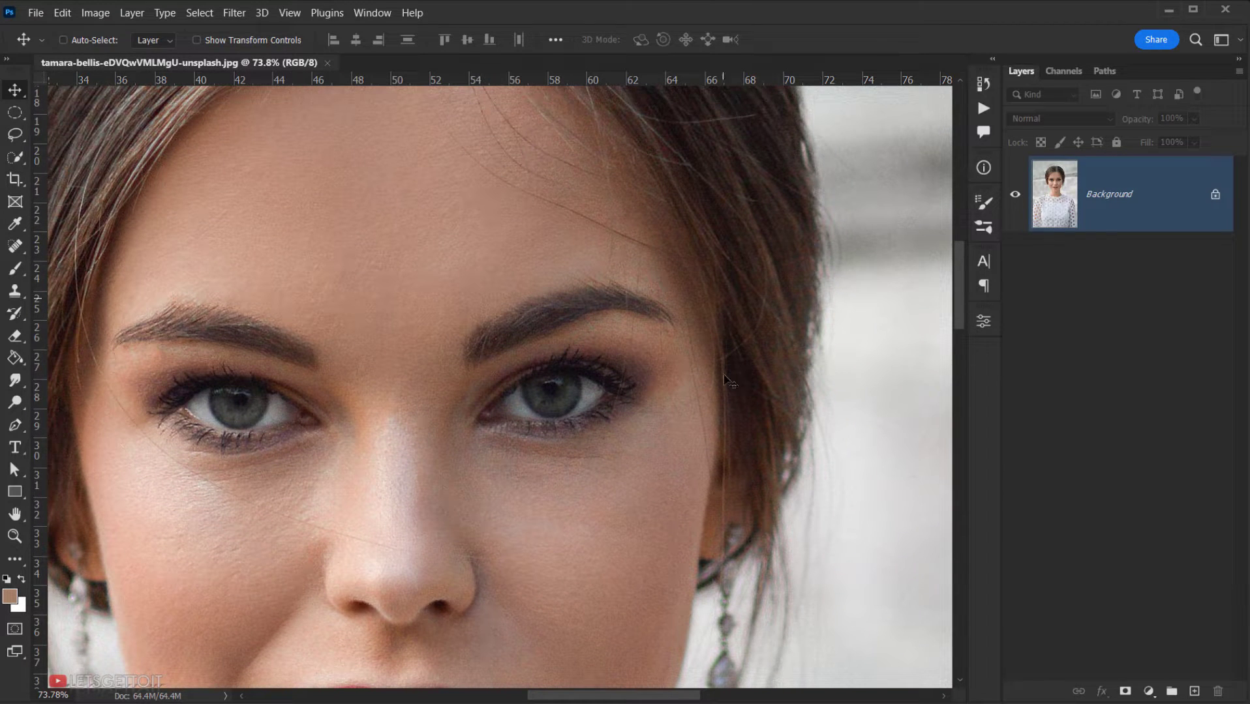
pyautogui.moveTo(552, 451); pyautogui.dragTo(547, 416)
pyautogui.scroll(-4, 489, 390)
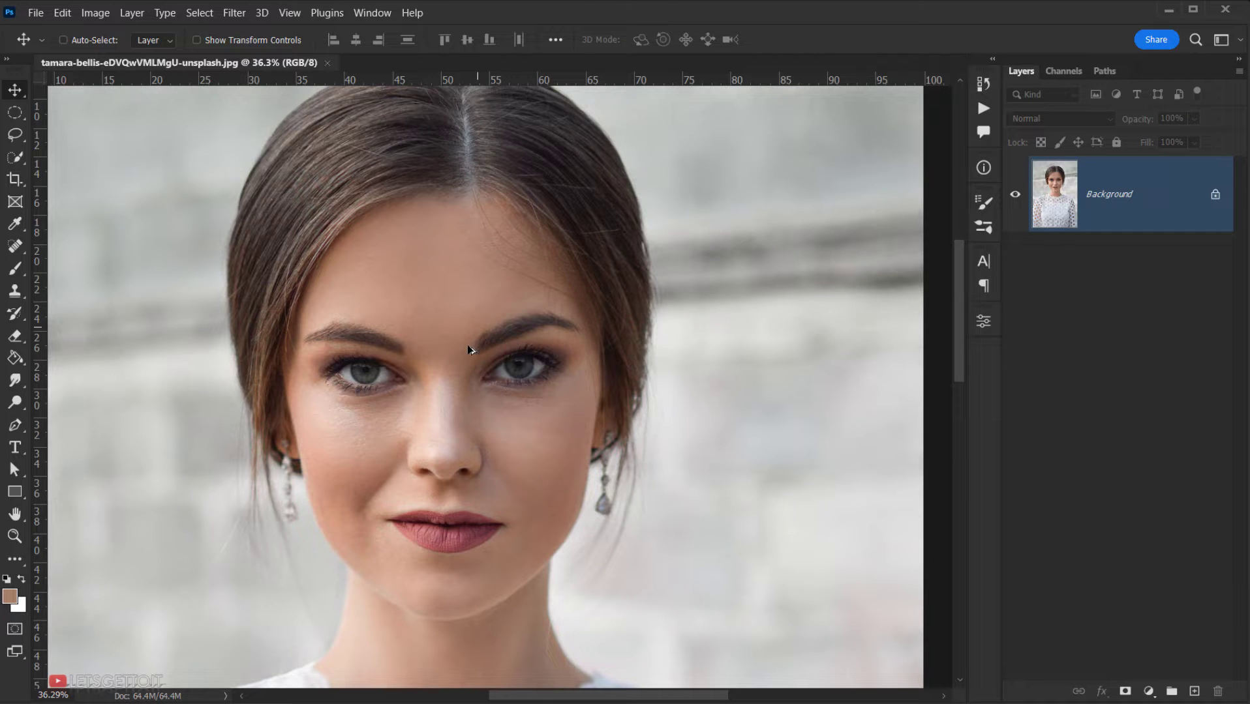
pyautogui.scroll(2, 467, 344)
pyautogui.hotkey('ctrl', '0')
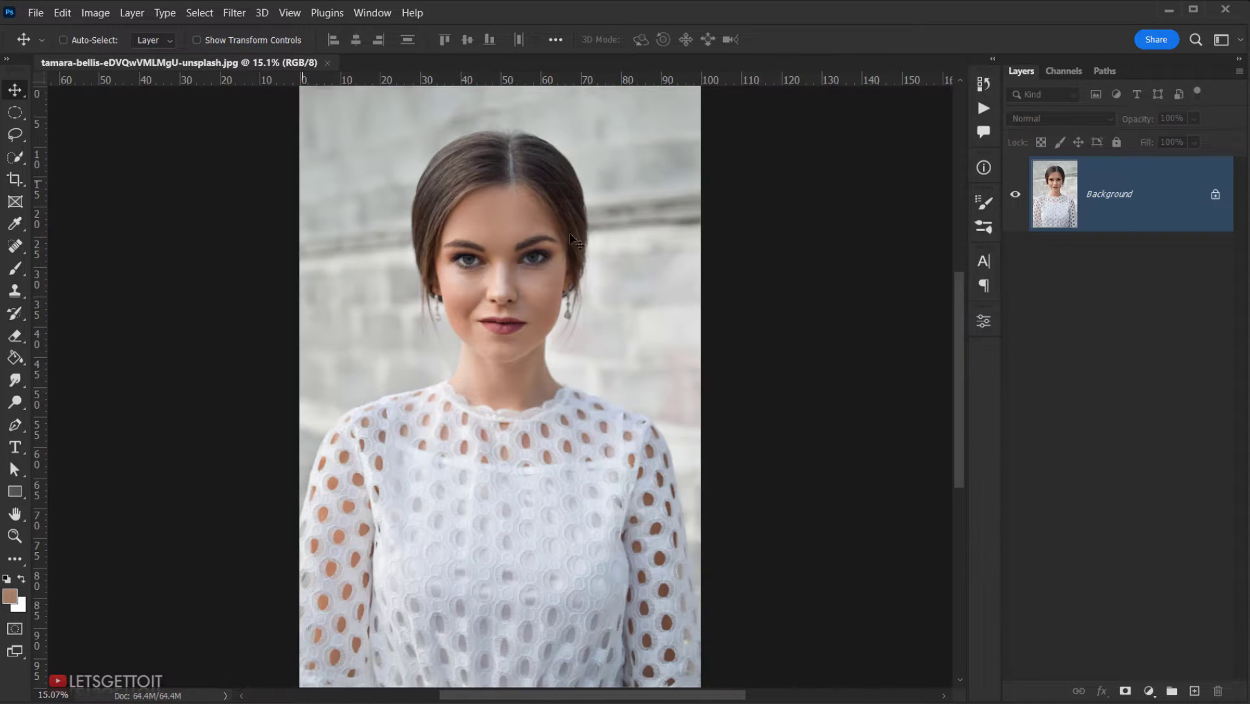
pyautogui.scroll(4, 468, 279)
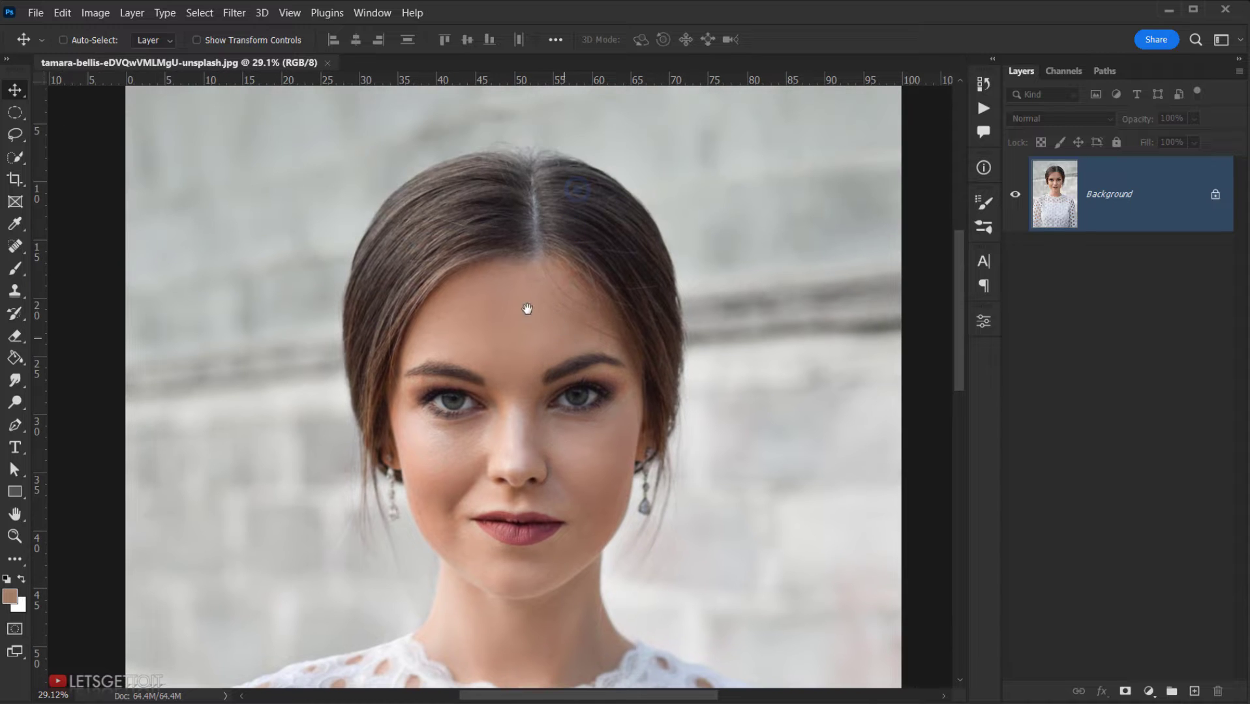
pyautogui.scroll(-4, 371, 225)
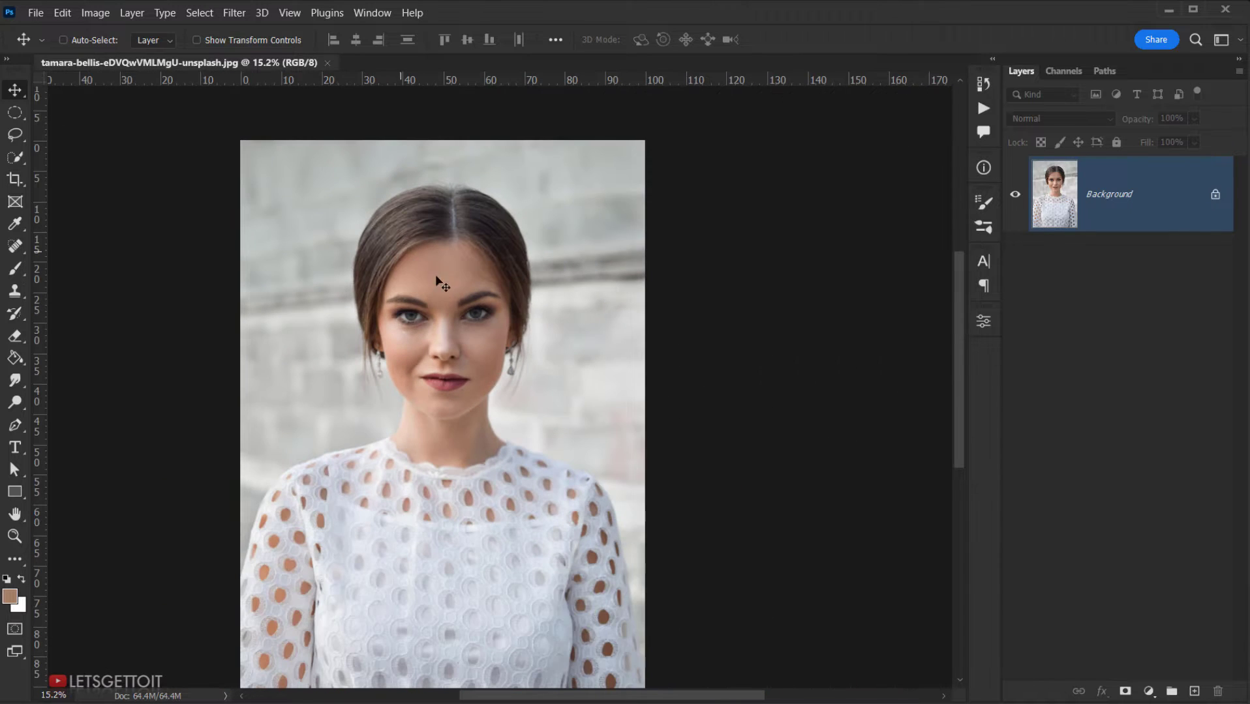
pyautogui.moveTo(461, 247); pyautogui.dragTo(475, 208)
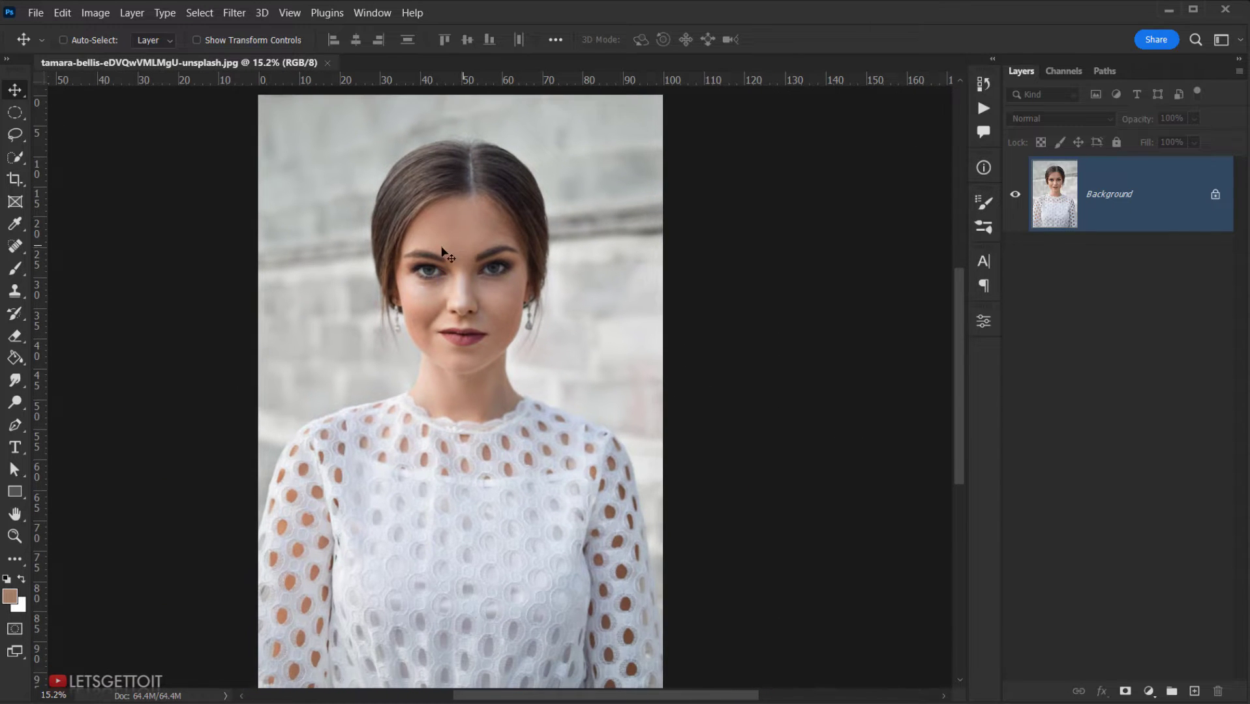
# Step: Select the woman automatically with the Subject selection command
pyautogui.click(200, 13)
pyautogui.click(250, 206)
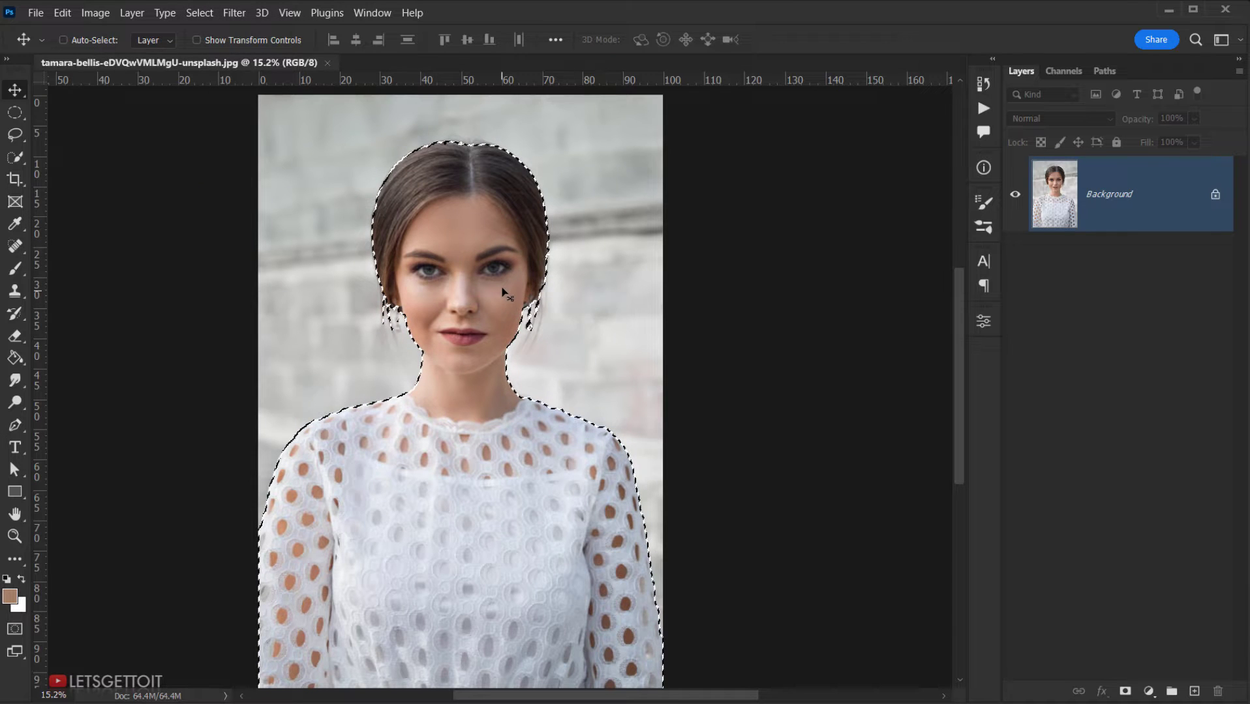
pyautogui.scroll(2, 385, 385)
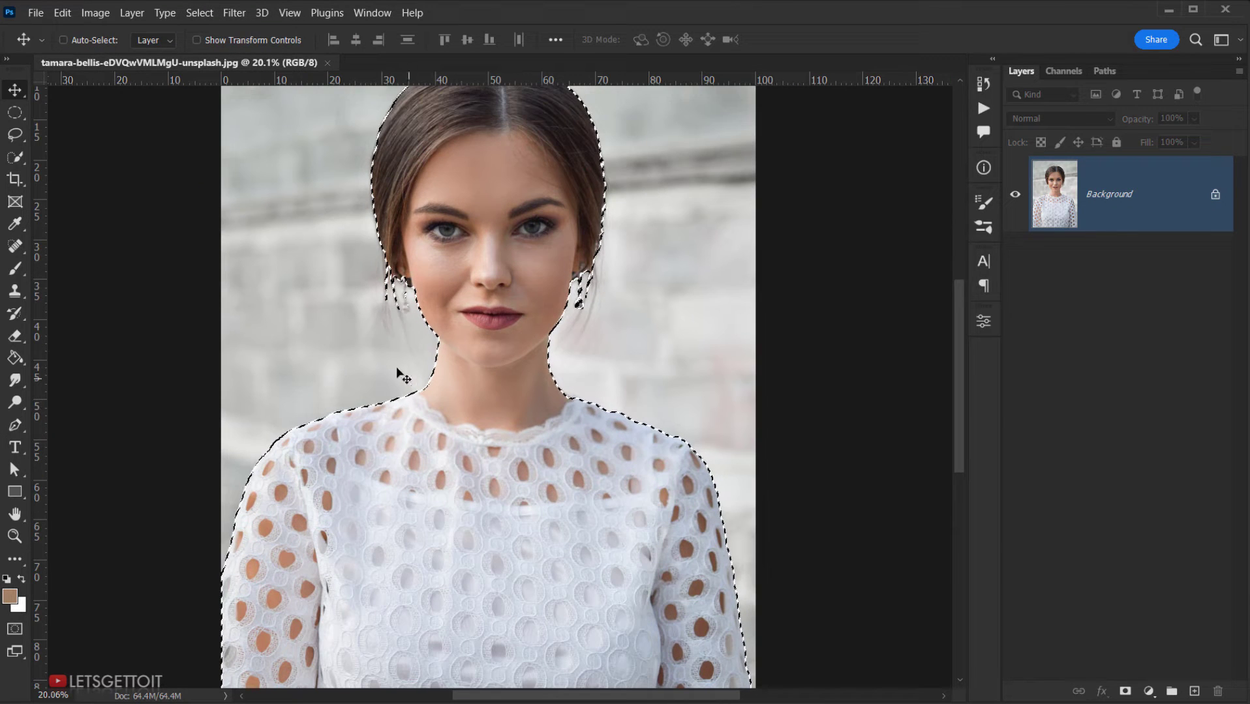
pyautogui.scroll(2, 319, 248)
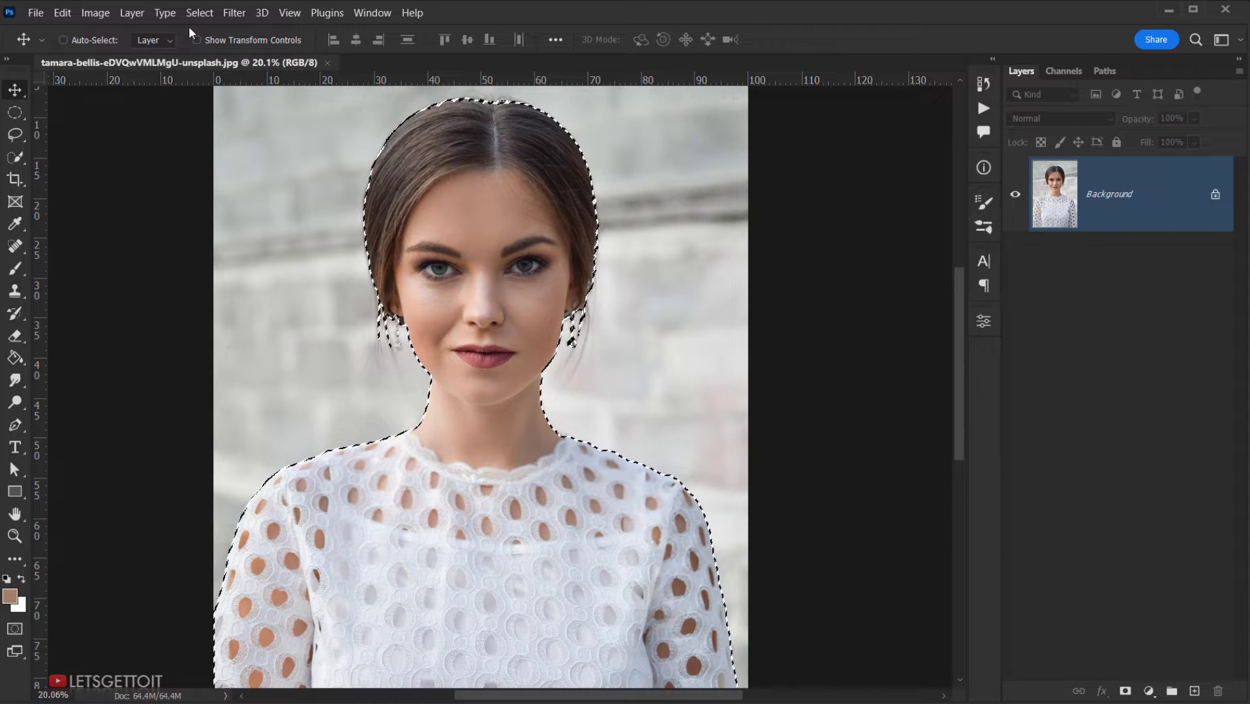
# Step: Open the woman's selection in Select and Mask and set Smooth to 18
pyautogui.click(199, 13)
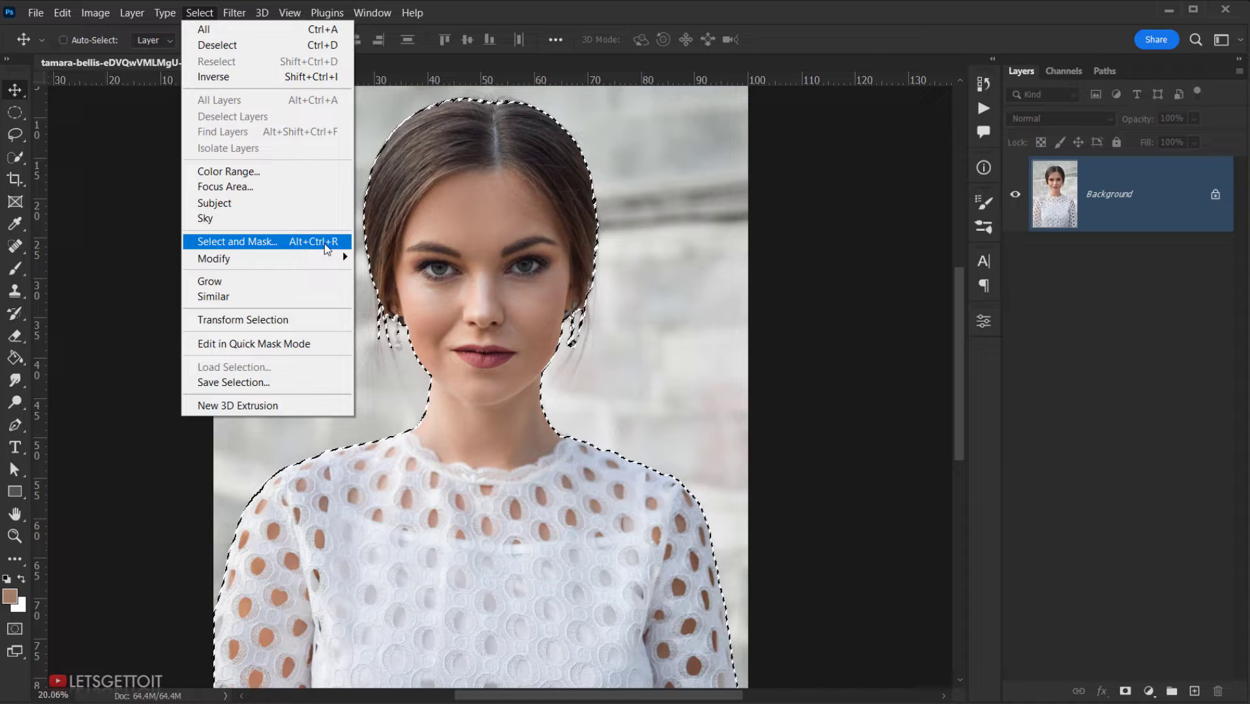
pyautogui.click(326, 244)
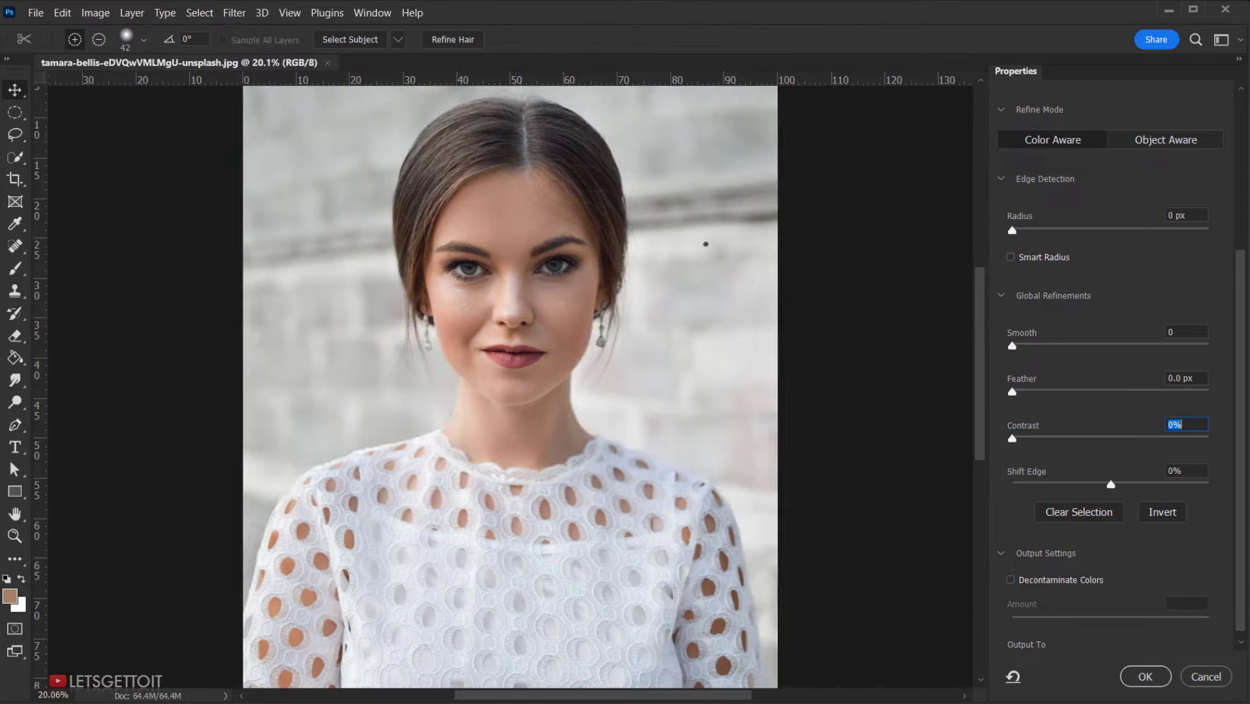
pyautogui.click(843, 46)
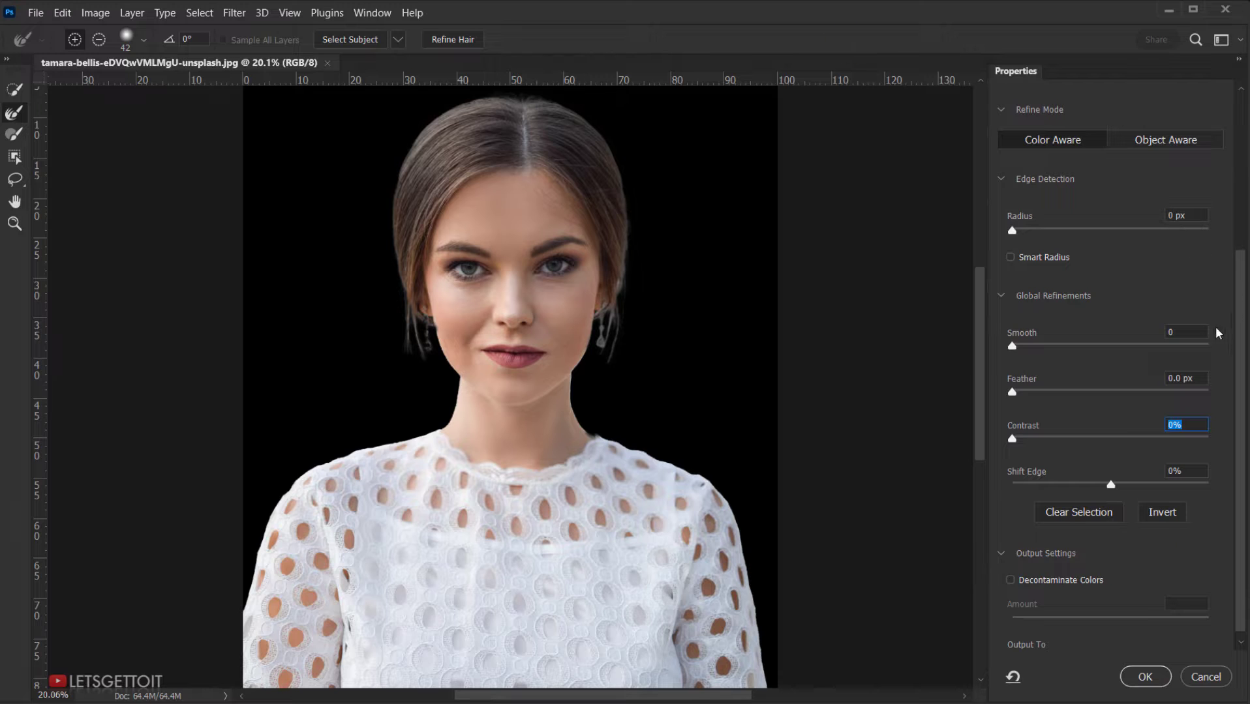
pyautogui.moveTo(555, 329); pyautogui.dragTo(475, 287)
pyautogui.press('alt')
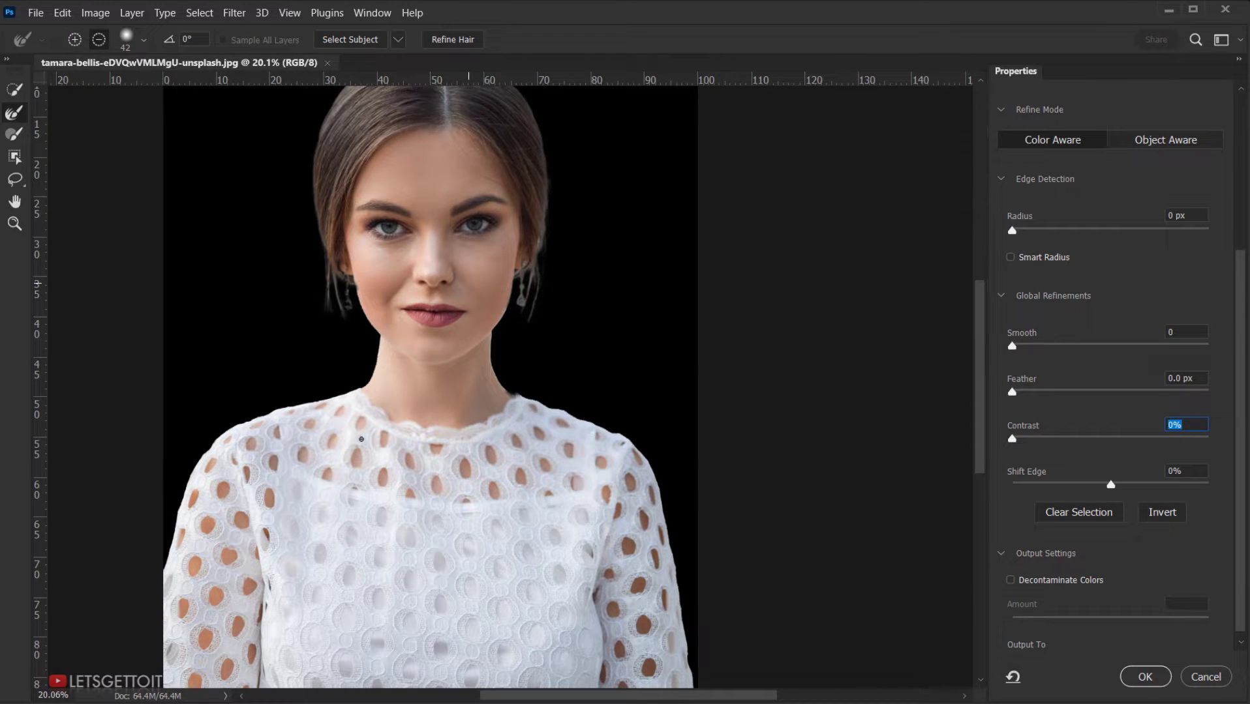
pyautogui.scroll(5, 351, 419)
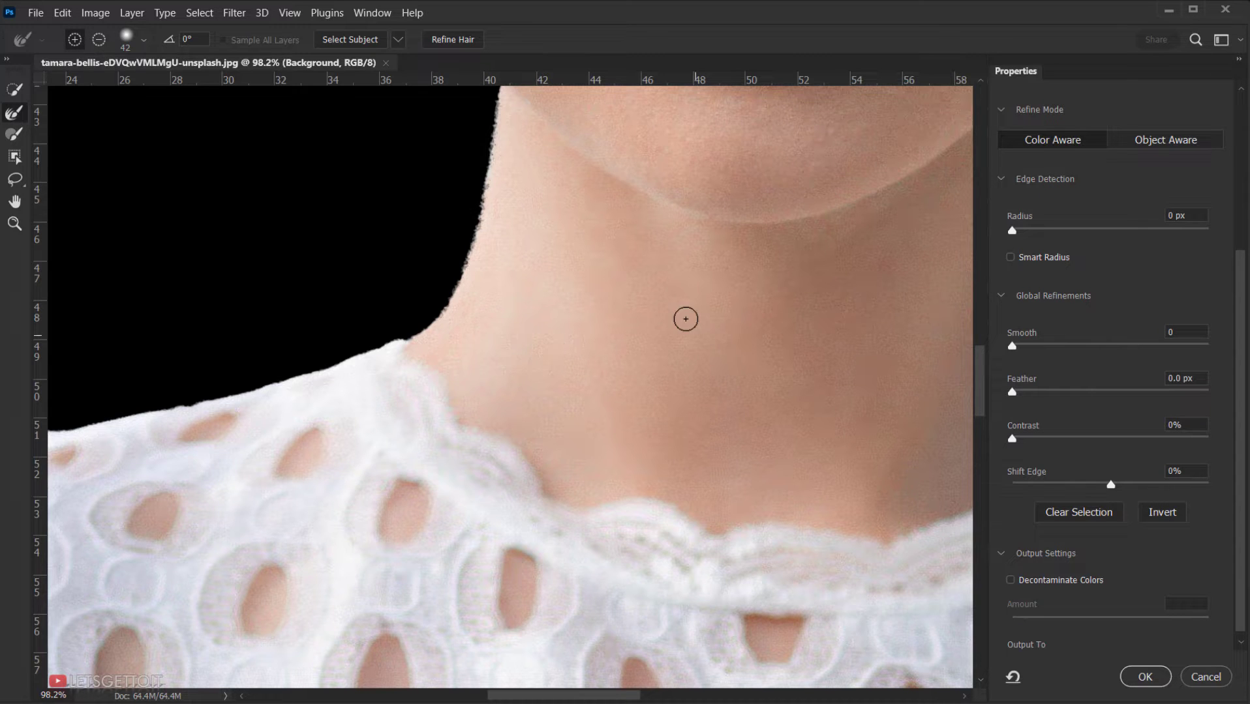
pyautogui.scroll(-3, 685, 315)
pyautogui.scroll(-2, 687, 316)
pyautogui.moveTo(654, 329); pyautogui.dragTo(513, 324)
pyautogui.scroll(2, 513, 323)
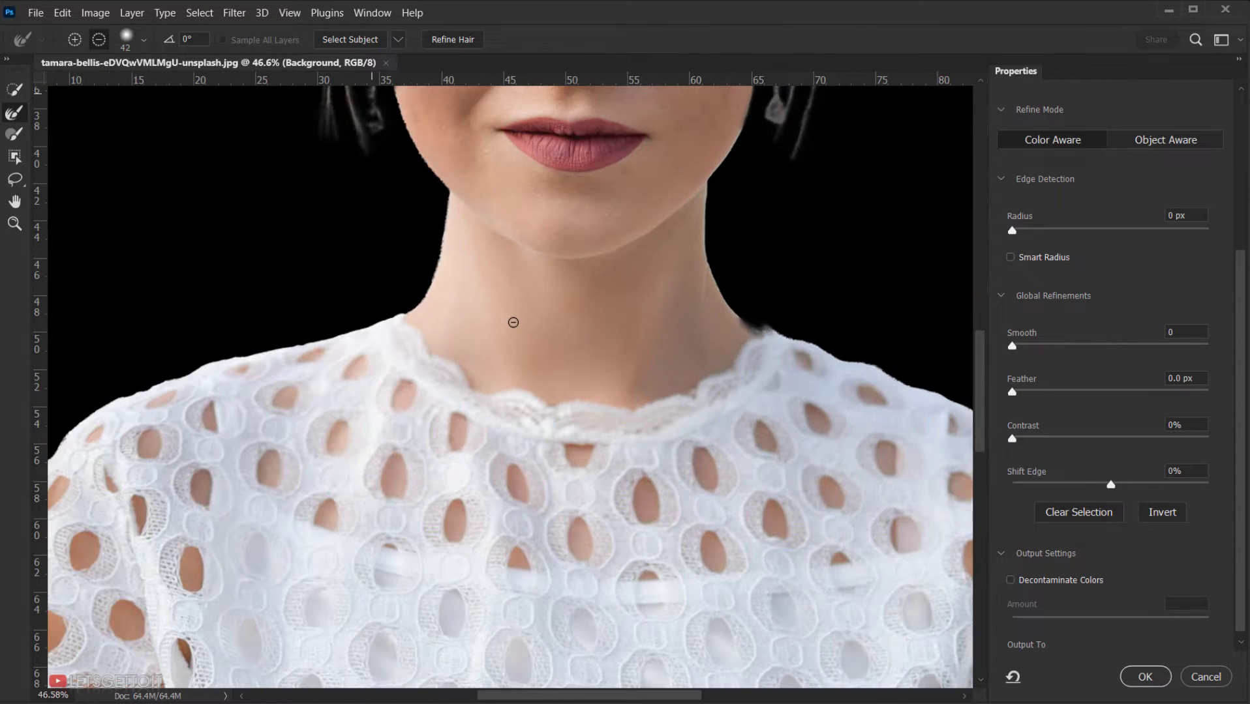
pyautogui.moveTo(744, 335); pyautogui.dragTo(704, 324)
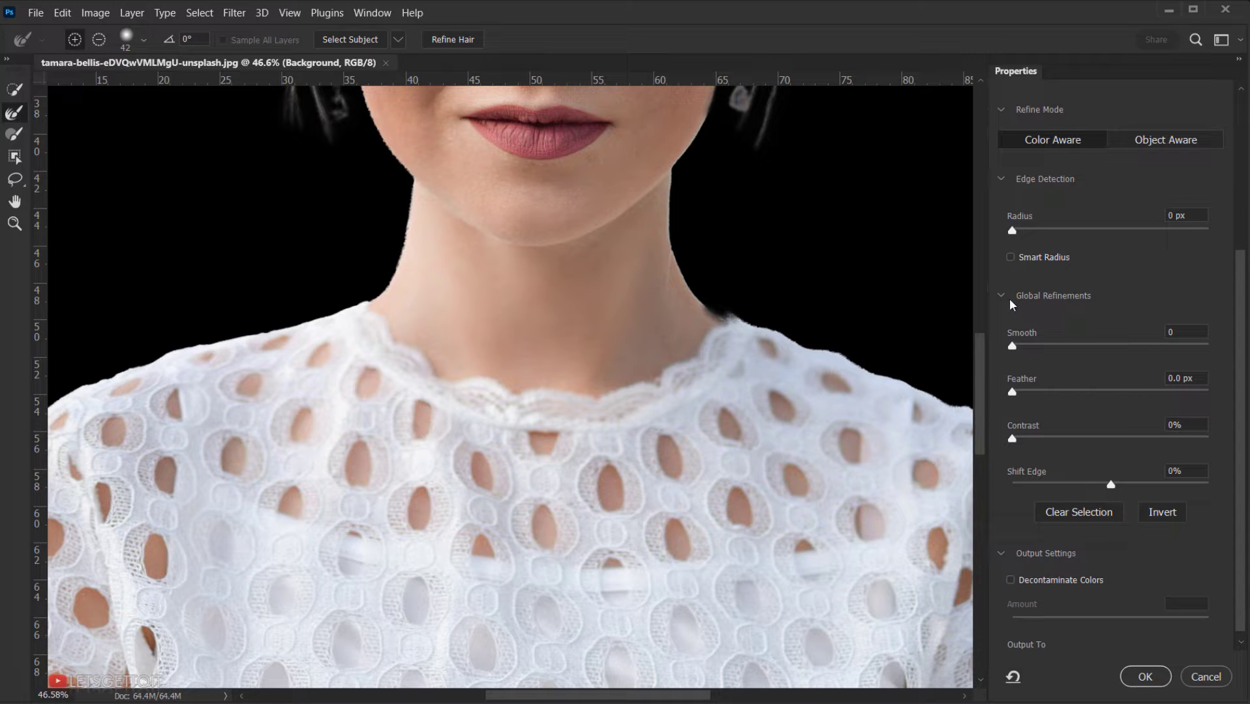
pyautogui.moveTo(1011, 347); pyautogui.dragTo(1050, 349)
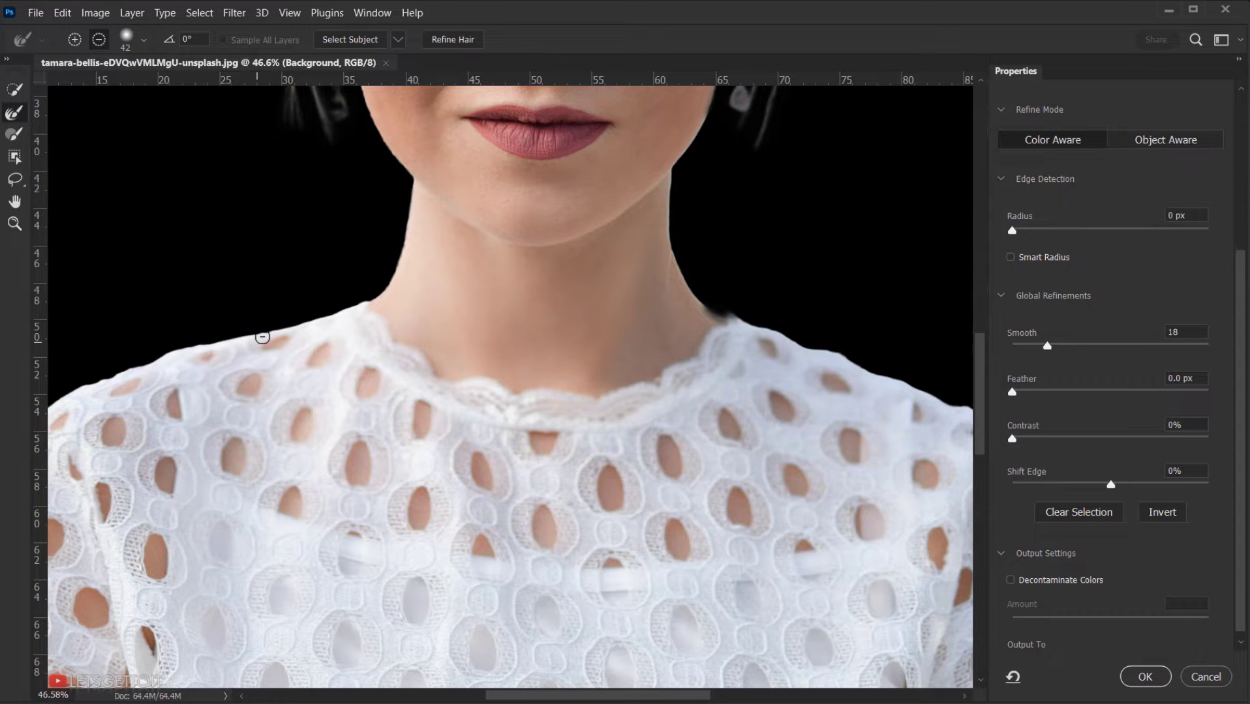
# Step: Pull the selection edge inward by setting Shift Edge to -15%
pyautogui.scroll(3, 264, 338)
pyautogui.scroll(-4, 591, 248)
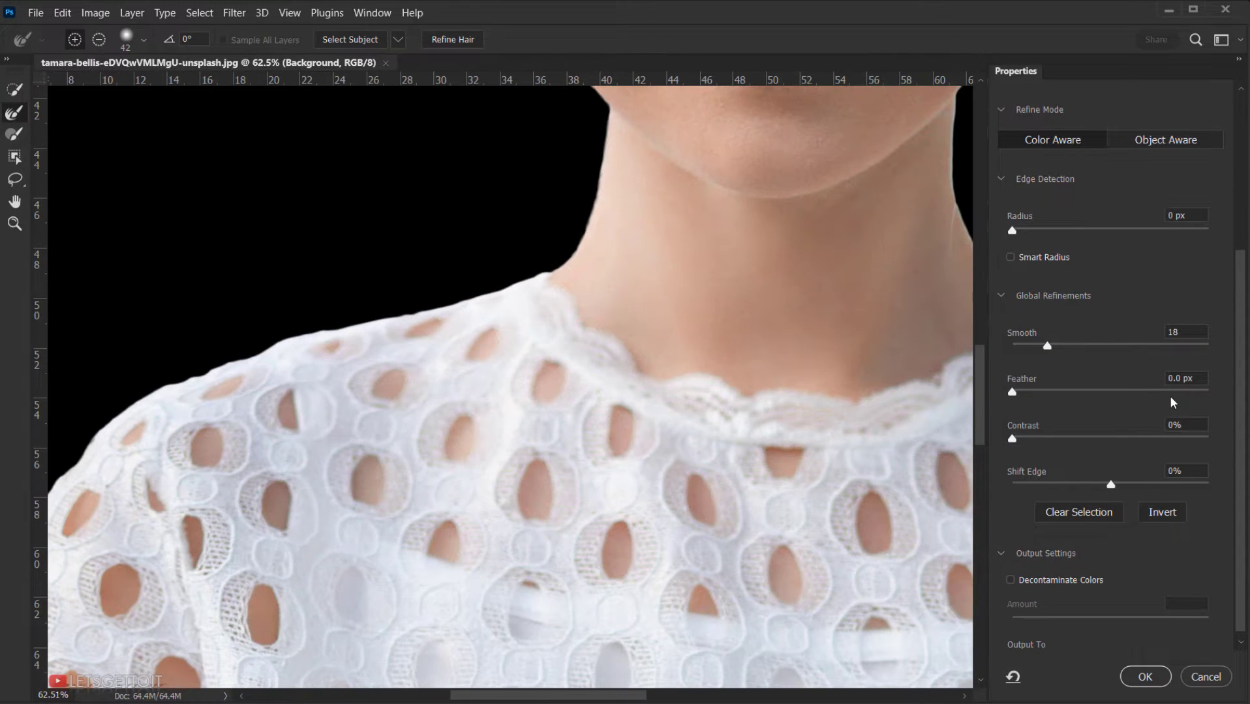
pyautogui.scroll(-1, 1166, 393)
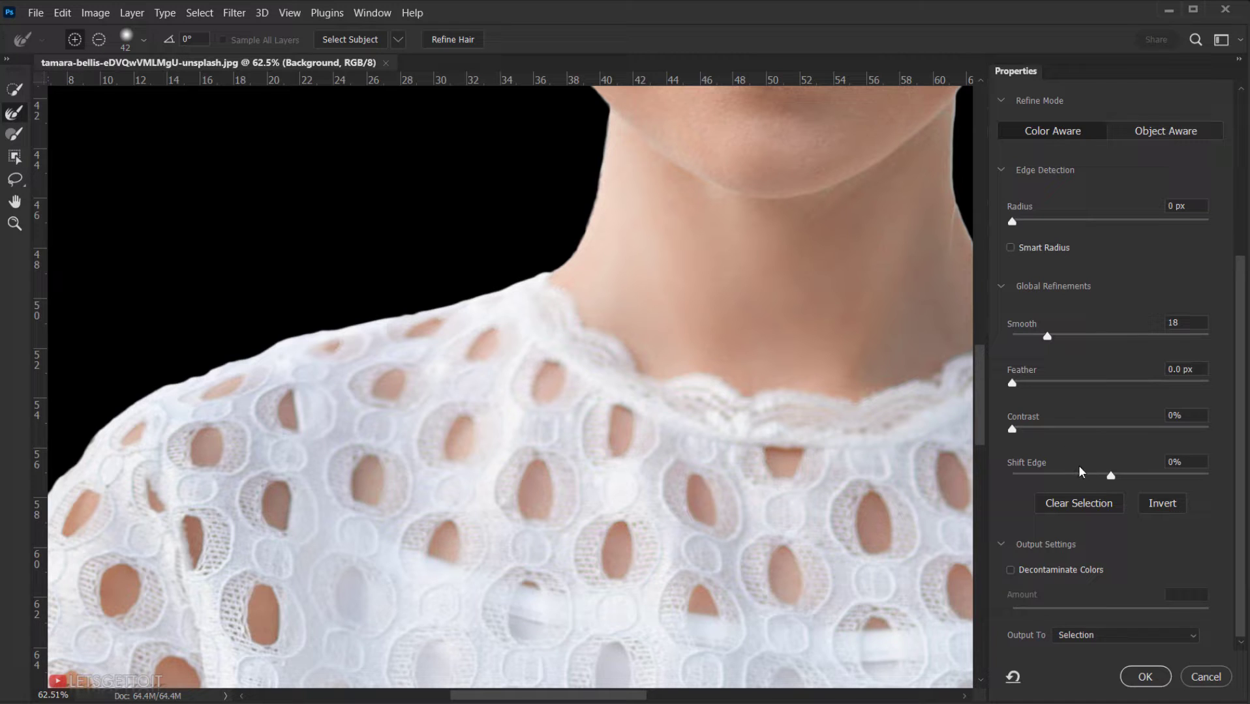
pyautogui.moveTo(1110, 476); pyautogui.dragTo(1097, 480)
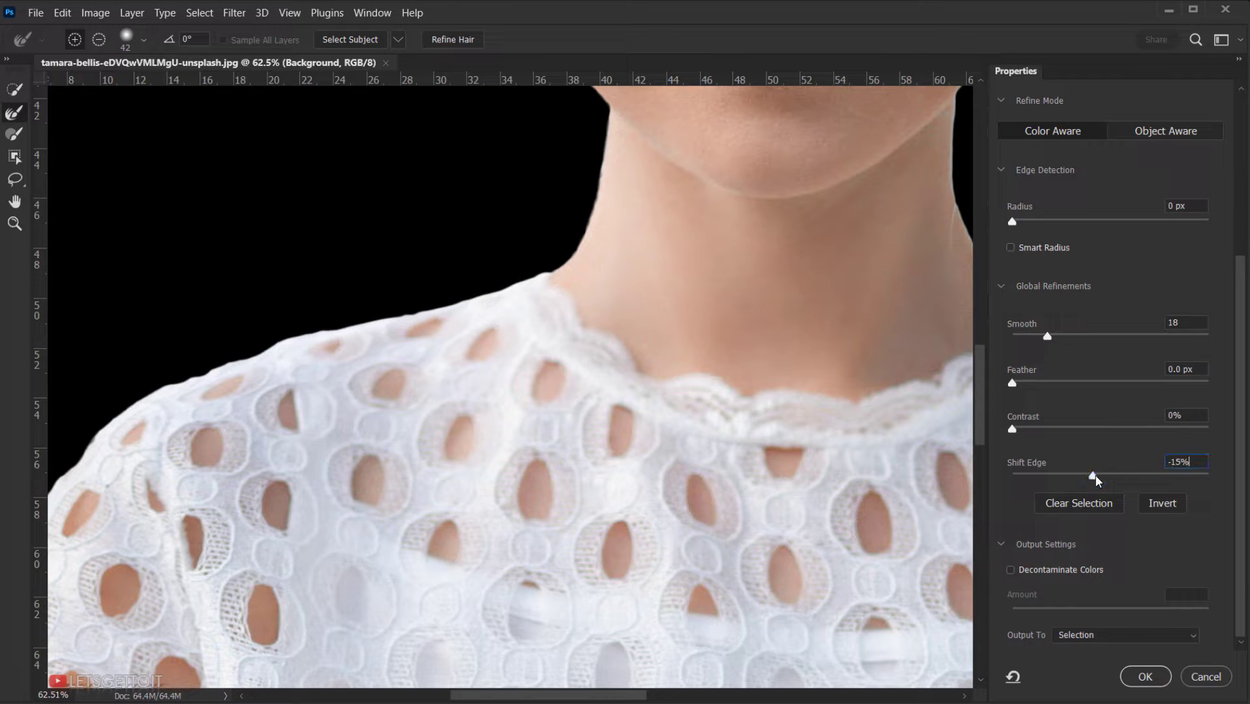
# Step: Set the selection edge's Contrast to 10% and apply the refined selection
pyautogui.press('m')
pyautogui.click(785, 217)
pyautogui.press('a')
pyautogui.moveTo(803, 240); pyautogui.dragTo(524, 485)
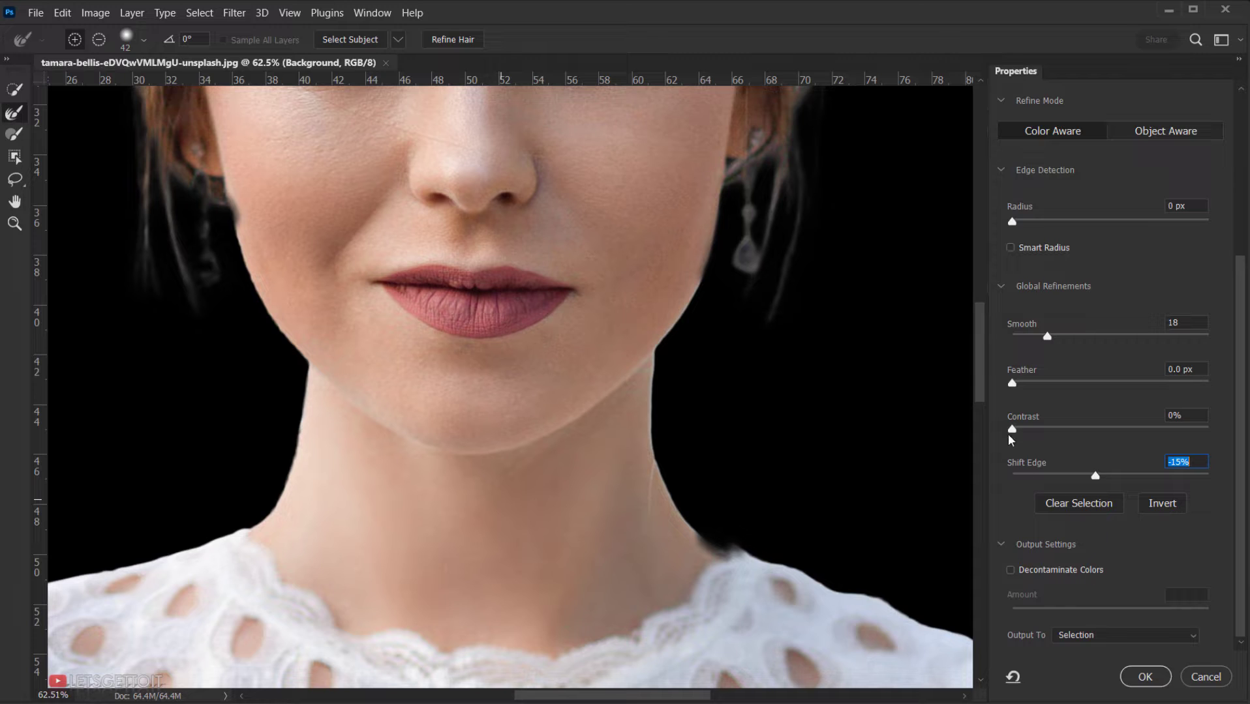
pyautogui.moveTo(1012, 428); pyautogui.dragTo(1032, 426)
pyautogui.moveTo(271, 360)
pyautogui.mouseDown()
pyautogui.moveTo(391, 321)
pyautogui.moveTo(411, 352)
pyautogui.moveTo(421, 274)
pyautogui.mouseUp()
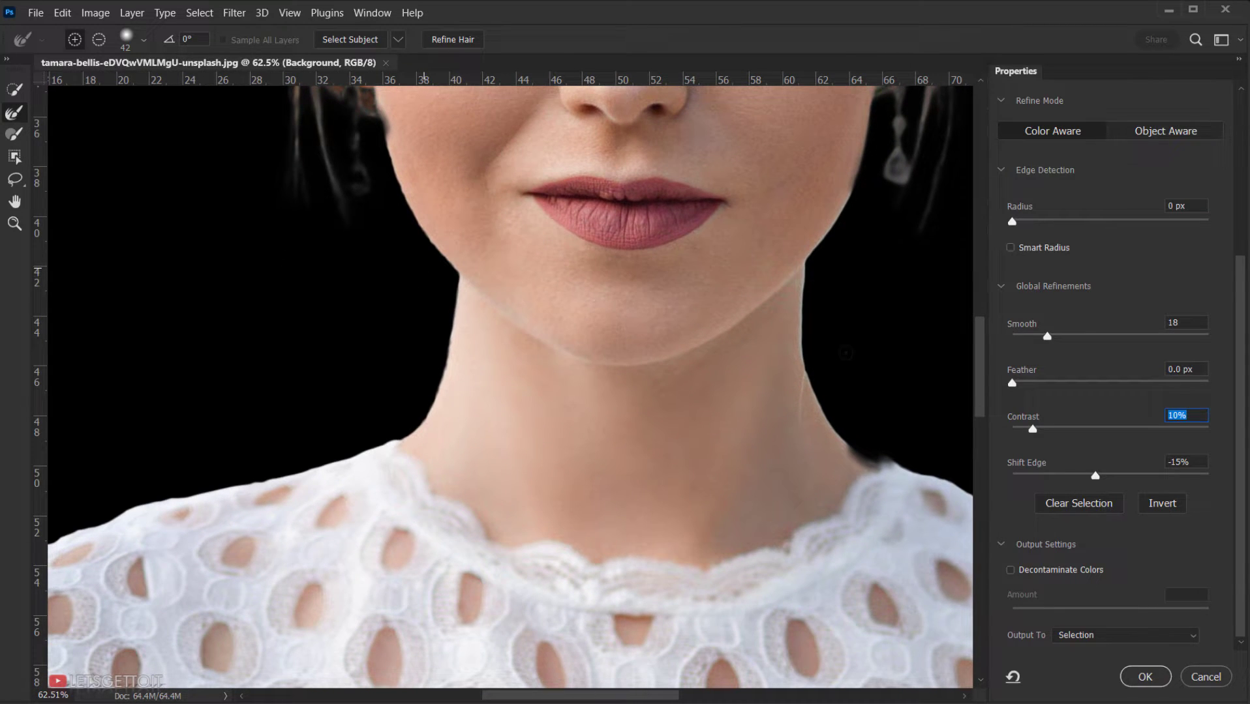
pyautogui.click(1148, 682)
pyautogui.hotkey('ctrl', '0')
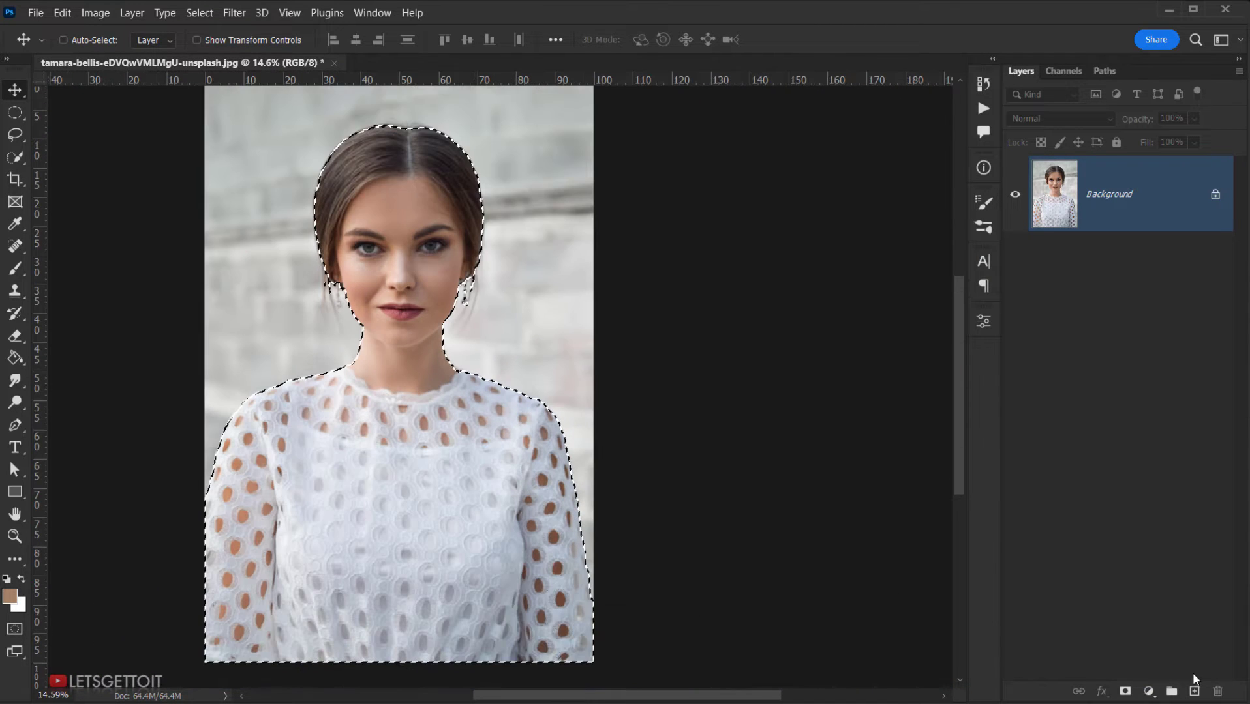
# Step: Add a Curves adjustment layer masked by the selection and pull the RGB curve's midpoint down to darken the masked area
pyautogui.click(1149, 691)
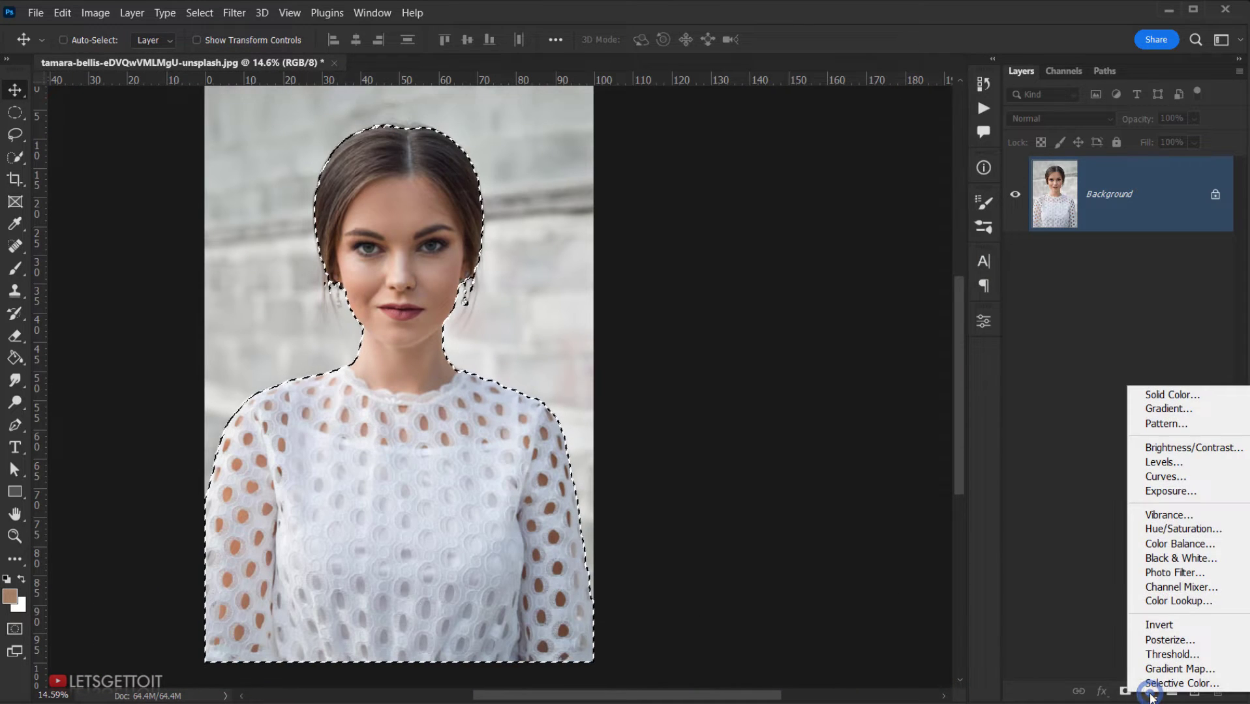
pyautogui.click(1165, 476)
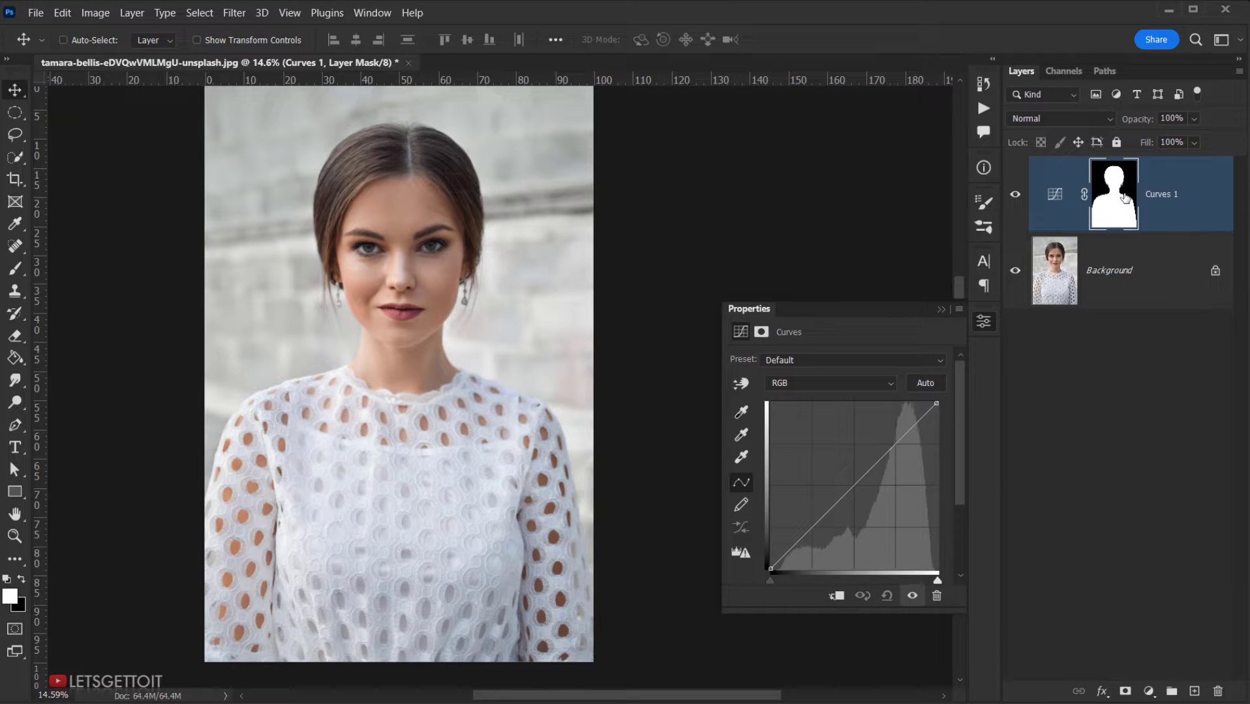
pyautogui.scroll(3, 341, 325)
pyautogui.moveTo(453, 333); pyautogui.dragTo(409, 372)
pyautogui.click(1113, 204)
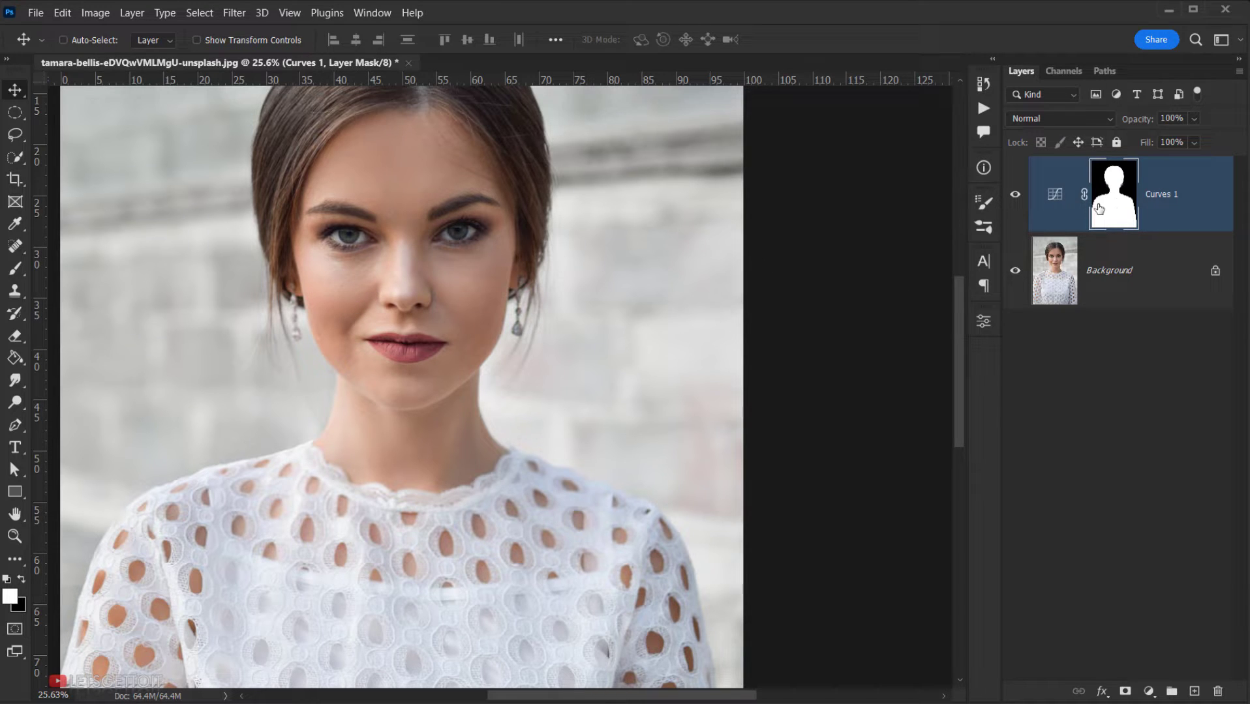
pyautogui.doubleClick(1055, 194)
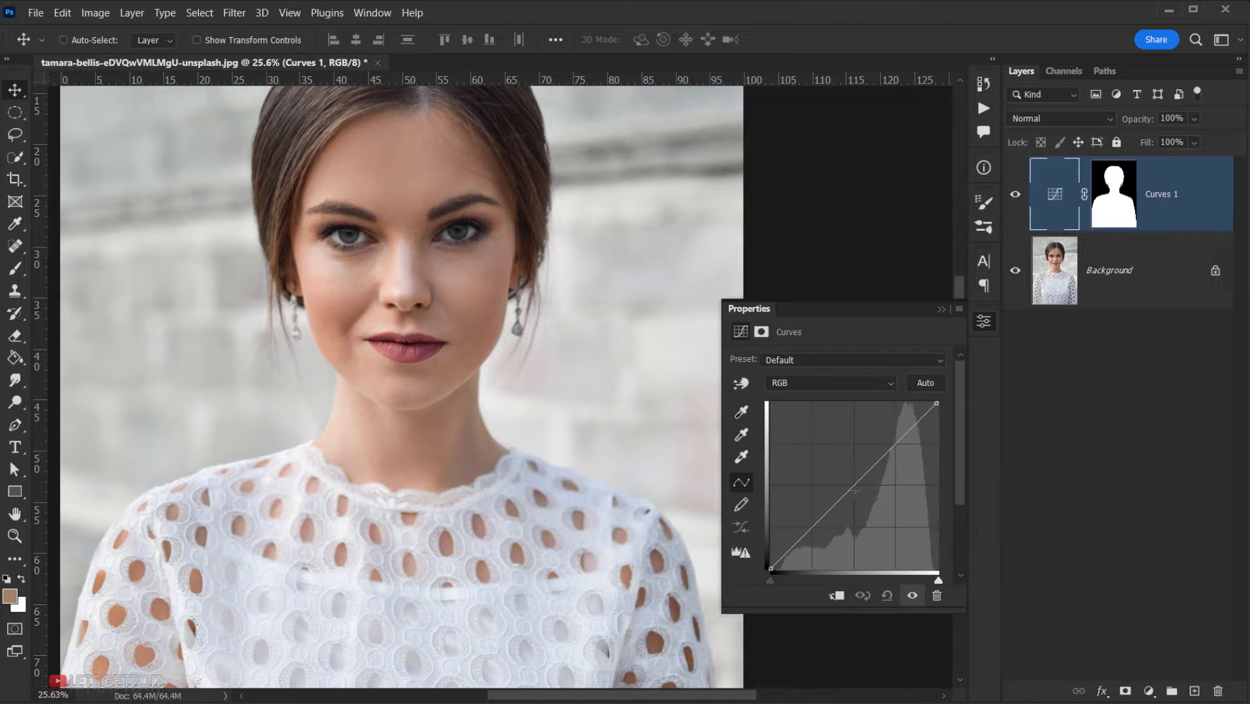
pyautogui.moveTo(853, 488)
pyautogui.mouseDown()
pyautogui.moveTo(880, 509)
pyautogui.moveTo(860, 450)
pyautogui.moveTo(892, 515)
pyautogui.moveTo(870, 480)
pyautogui.moveTo(854, 488)
pyautogui.moveTo(859, 512)
pyautogui.moveTo(867, 501)
pyautogui.mouseUp()
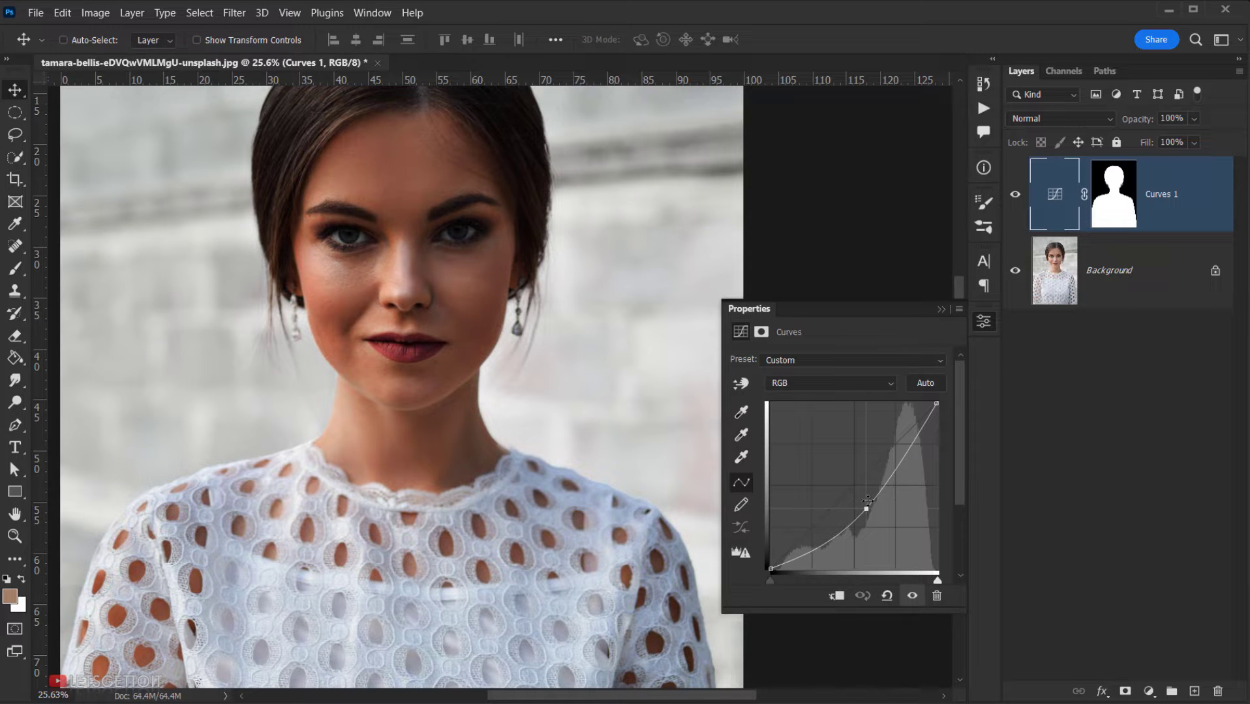
# Step: Invert the Curves layer's mask so the darkening applies to the background instead of the woman
pyautogui.click(1103, 225)
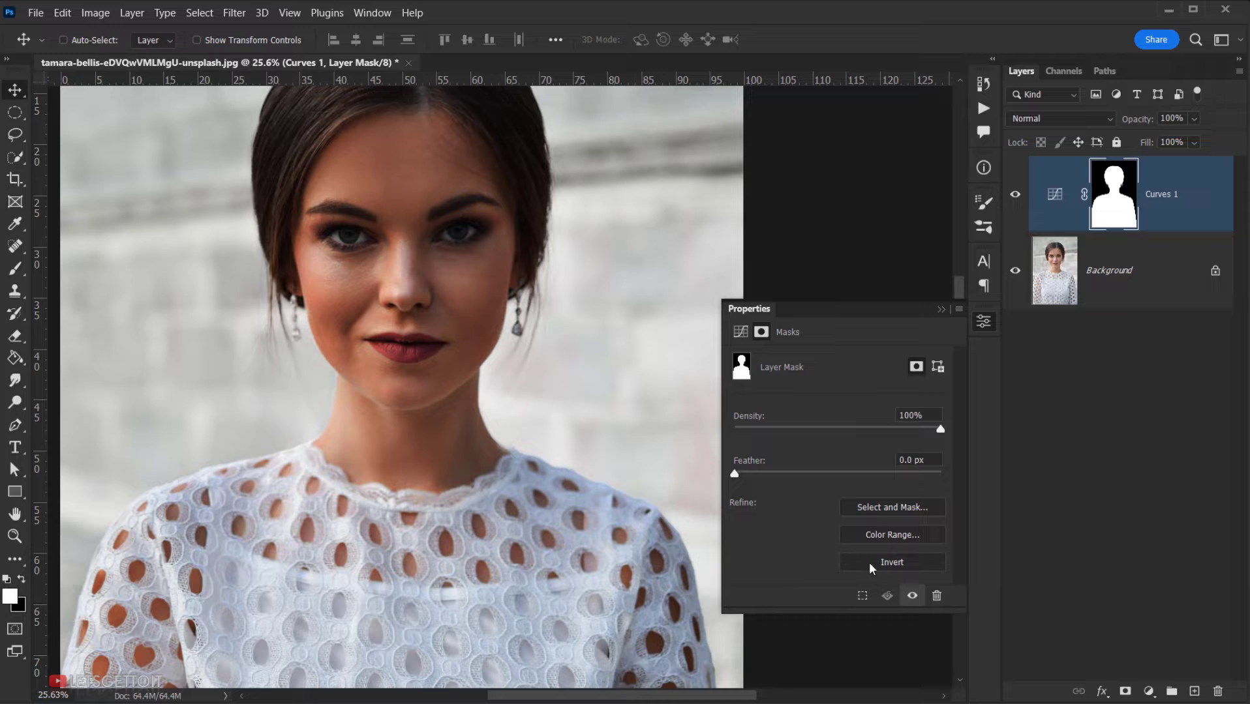
pyautogui.click(890, 562)
pyautogui.click(940, 309)
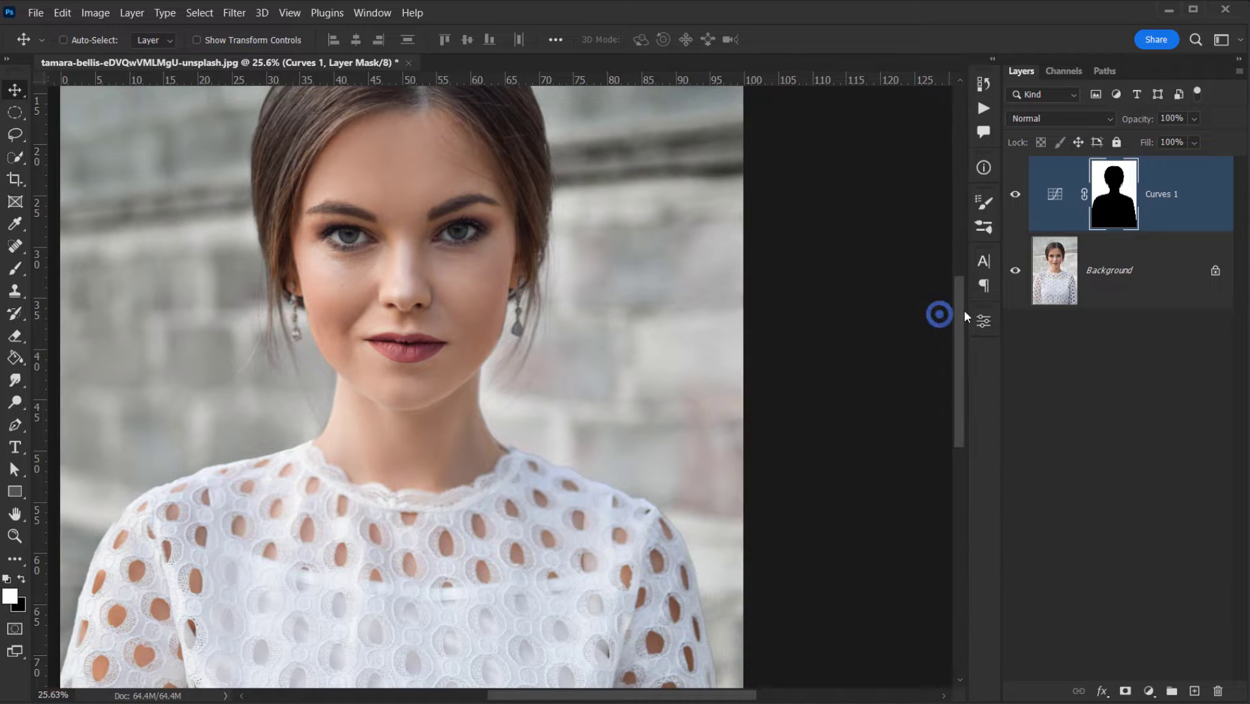
# Step: Pull the RGB curve's midpoint of Curves 1 further down to darken the background more, and compare with the layer hidden
pyautogui.doubleClick(1054, 194)
pyautogui.scroll(-1, 363, 334)
pyautogui.scroll(-1, 363, 334)
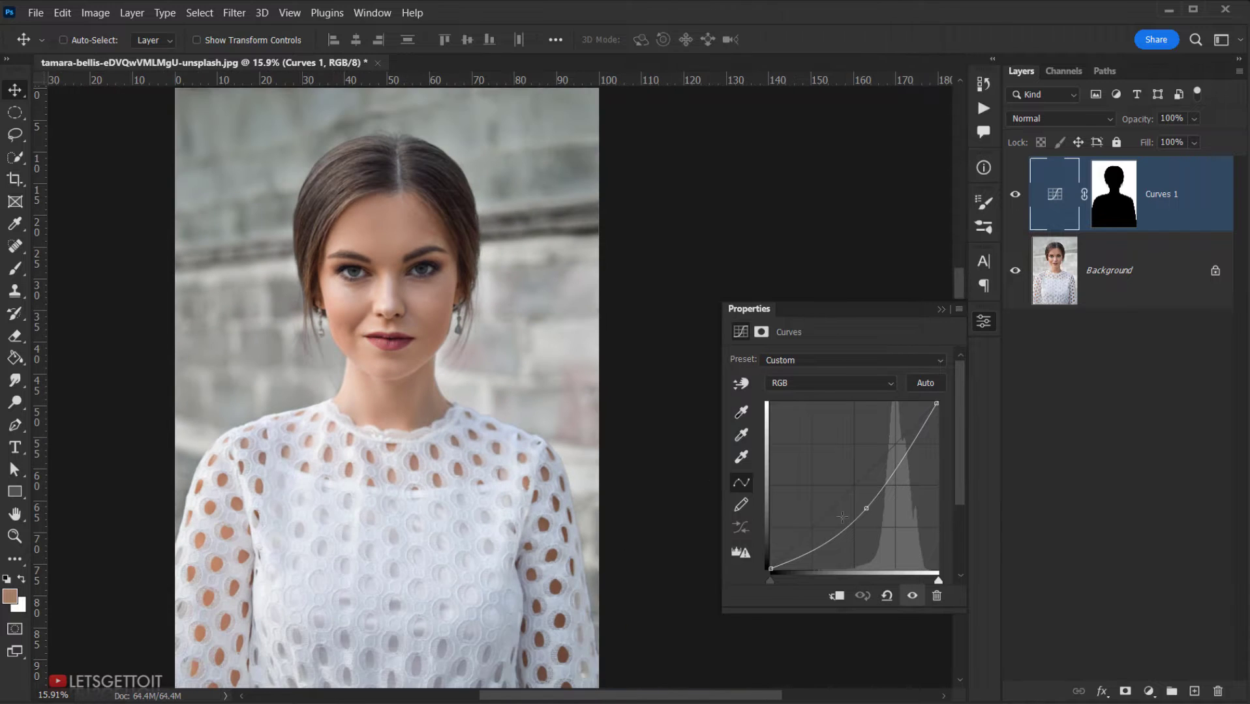
pyautogui.moveTo(862, 513); pyautogui.dragTo(884, 512)
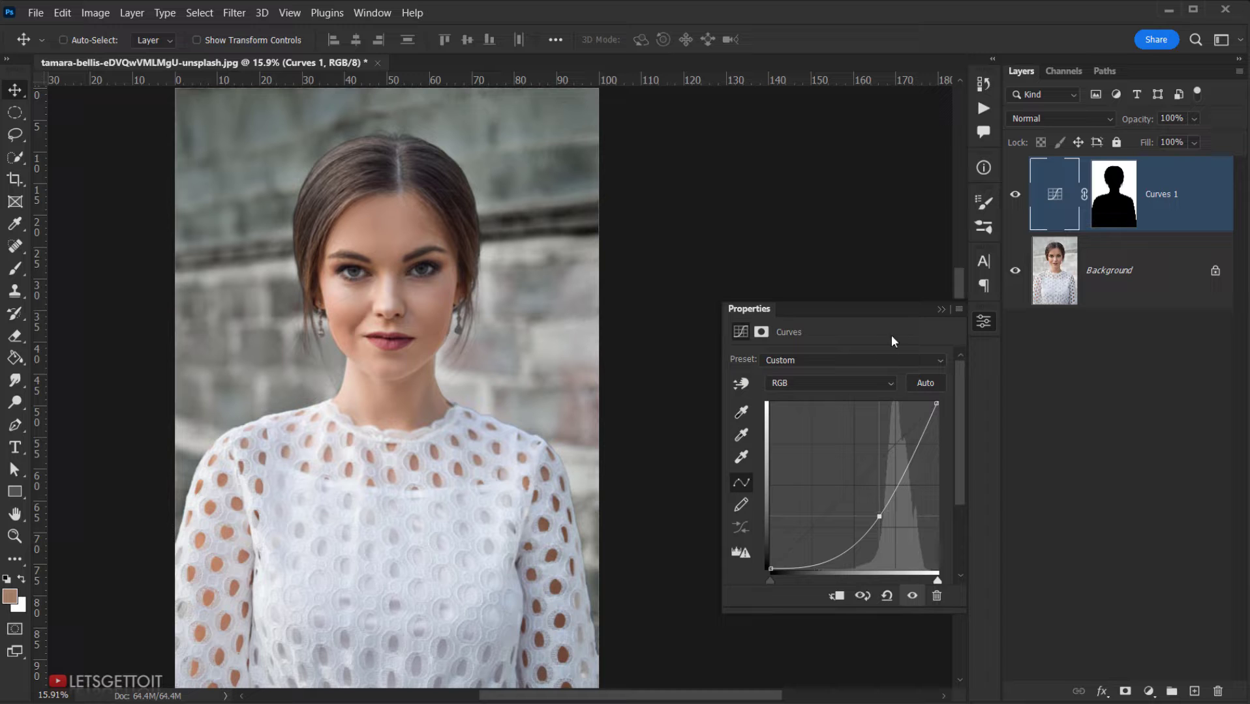
pyautogui.click(940, 309)
pyautogui.click(1015, 194)
pyautogui.click(1015, 194)
pyautogui.click(1014, 194)
pyautogui.click(1015, 193)
# Step: Target the Curves 1 layer mask and set up a 65 px brush at 100% hardness with the default colours
pyautogui.scroll(8, 473, 399)
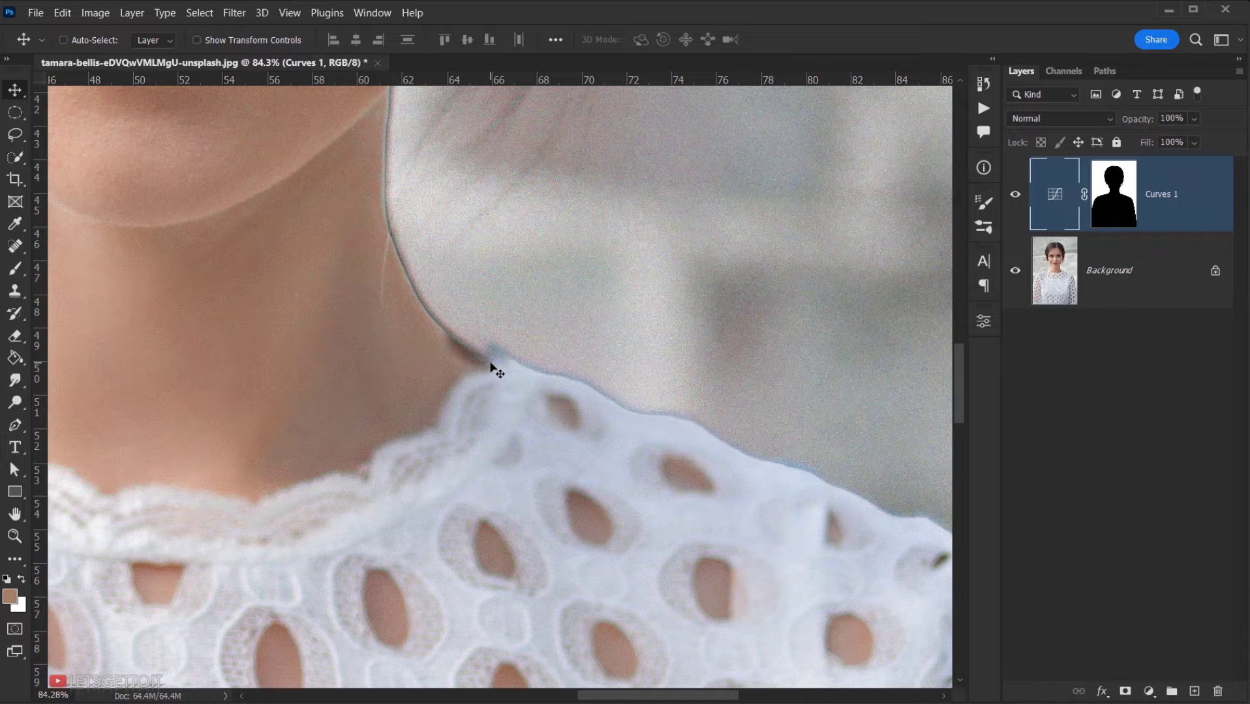
pyautogui.press('b')
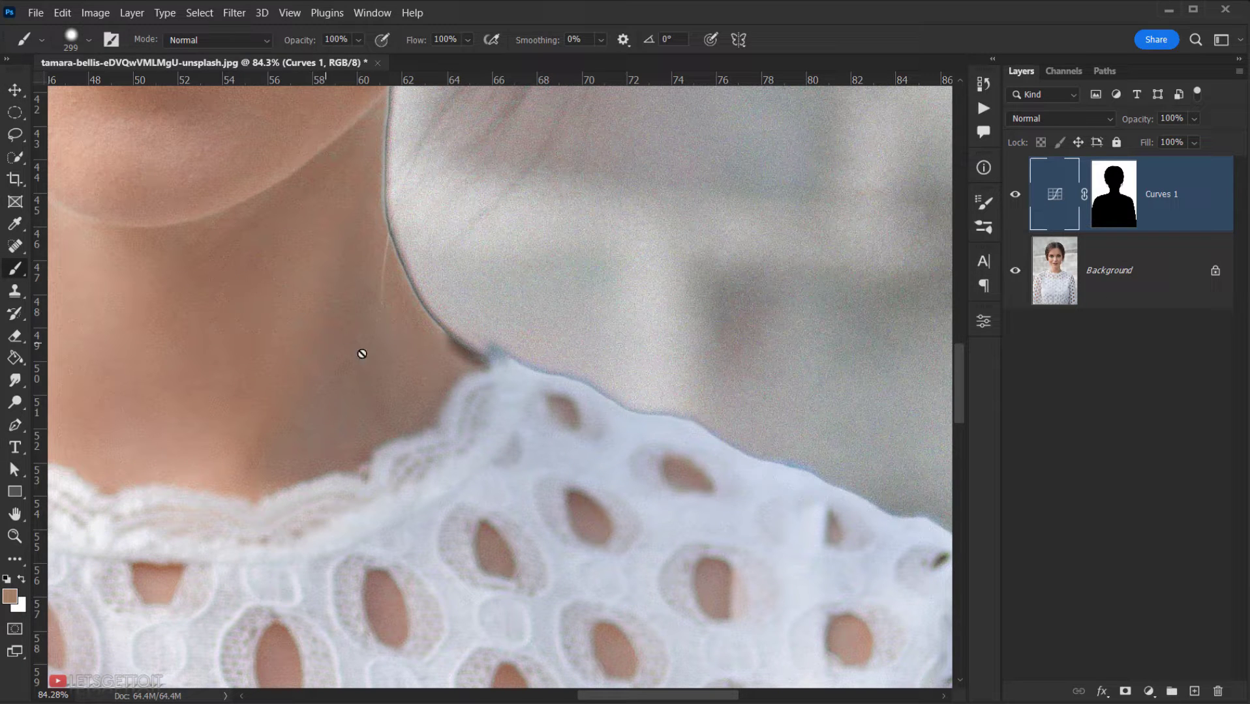
pyautogui.click(1130, 196)
pyautogui.press('d')
pyautogui.moveTo(400, 325)
pyautogui.mouseDown()
pyautogui.moveTo(365, 365)
pyautogui.moveTo(457, 365)
pyautogui.moveTo(407, 628)
pyautogui.mouseUp()
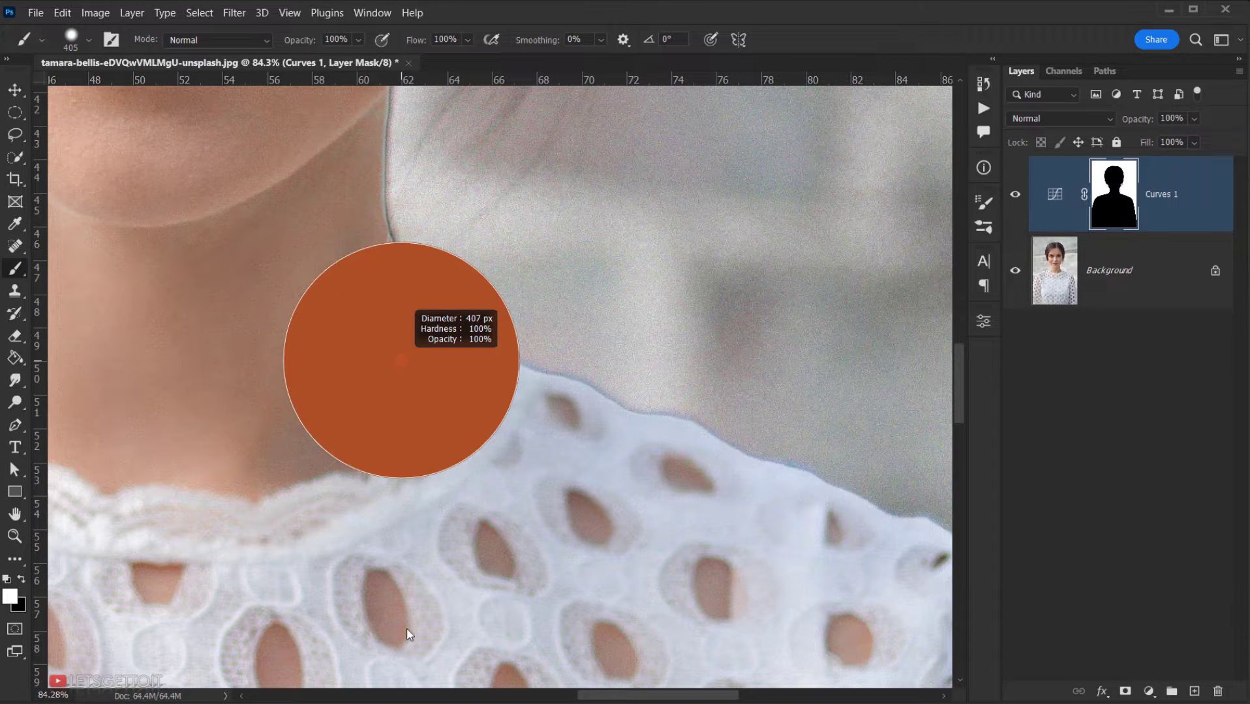
pyautogui.moveTo(407, 395); pyautogui.dragTo(434, 522)
pyautogui.moveTo(463, 354); pyautogui.dragTo(398, 368)
# Step: Paint black on the Curves 1 mask over the dark fringe where the woman's neck meets her collar
pyautogui.moveTo(460, 319)
pyautogui.mouseDown()
pyautogui.moveTo(391, 334)
pyautogui.moveTo(437, 349)
pyautogui.moveTo(459, 376)
pyautogui.moveTo(442, 355)
pyautogui.mouseUp()
pyautogui.click(433, 352)
pyautogui.hotkey('ctrl', 'z')
pyautogui.press('x')
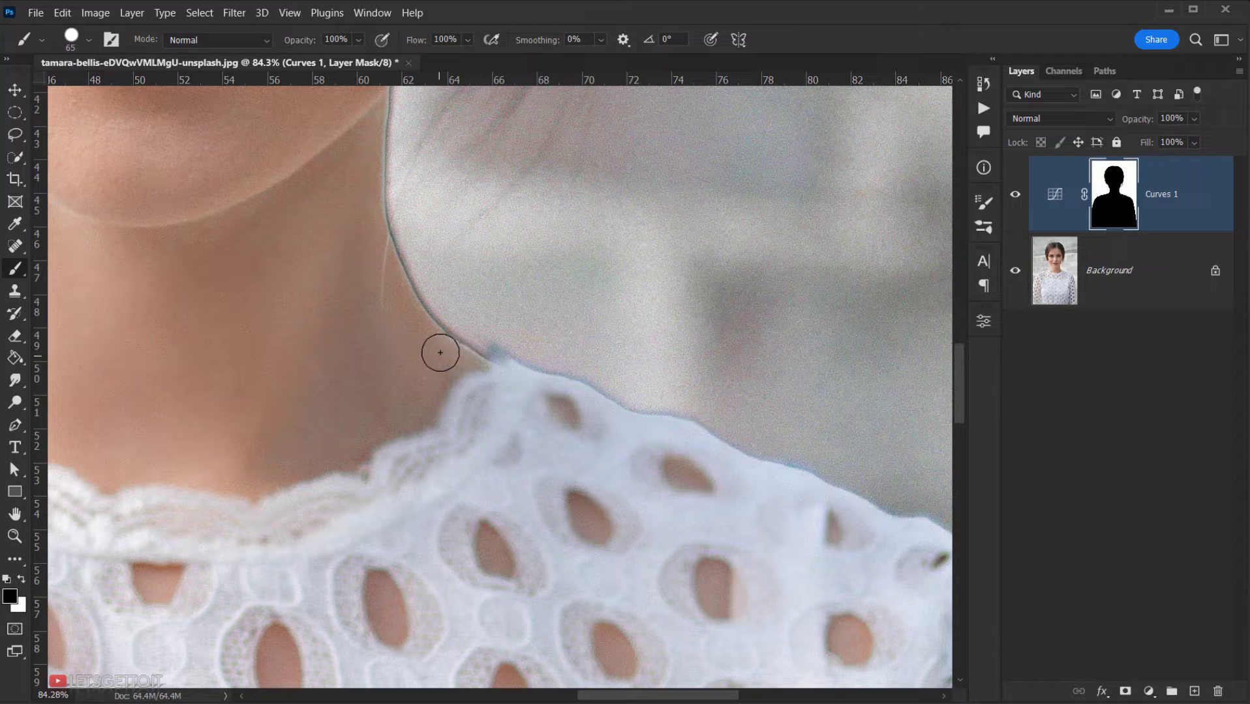
pyautogui.scroll(-5, 345, 356)
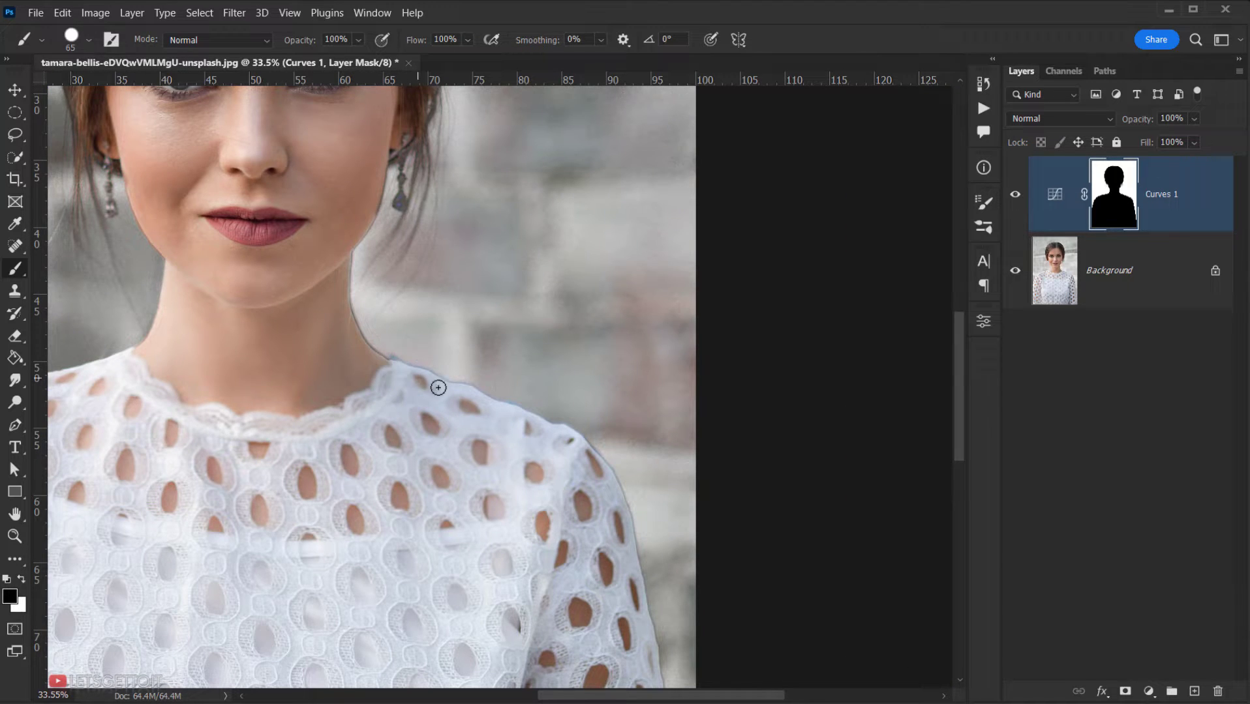
pyautogui.scroll(-3, 438, 387)
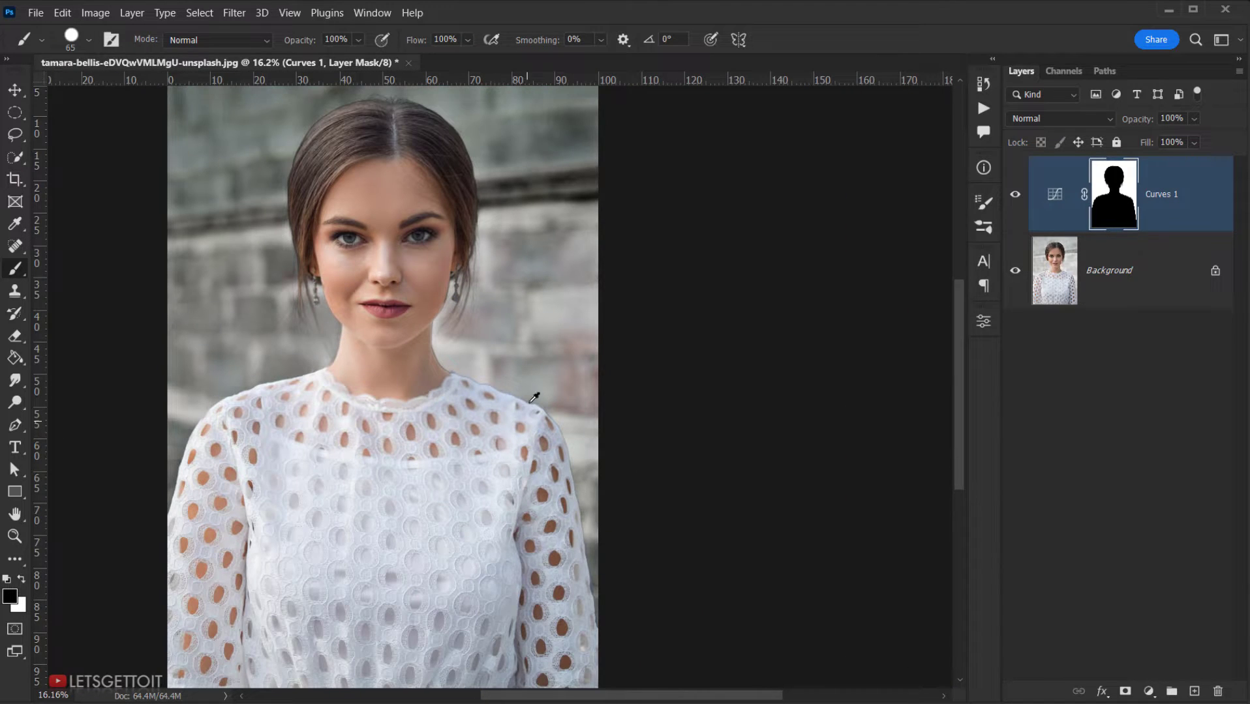
pyautogui.scroll(-2, 534, 397)
pyautogui.scroll(2, 555, 386)
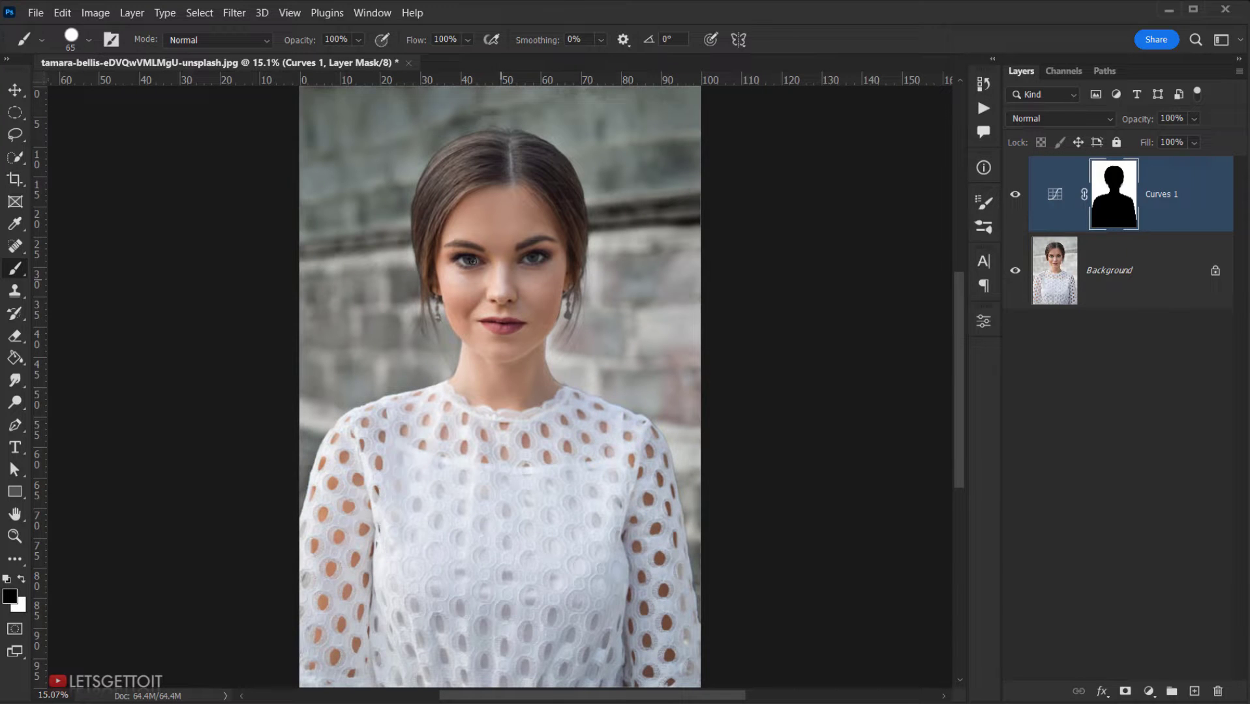
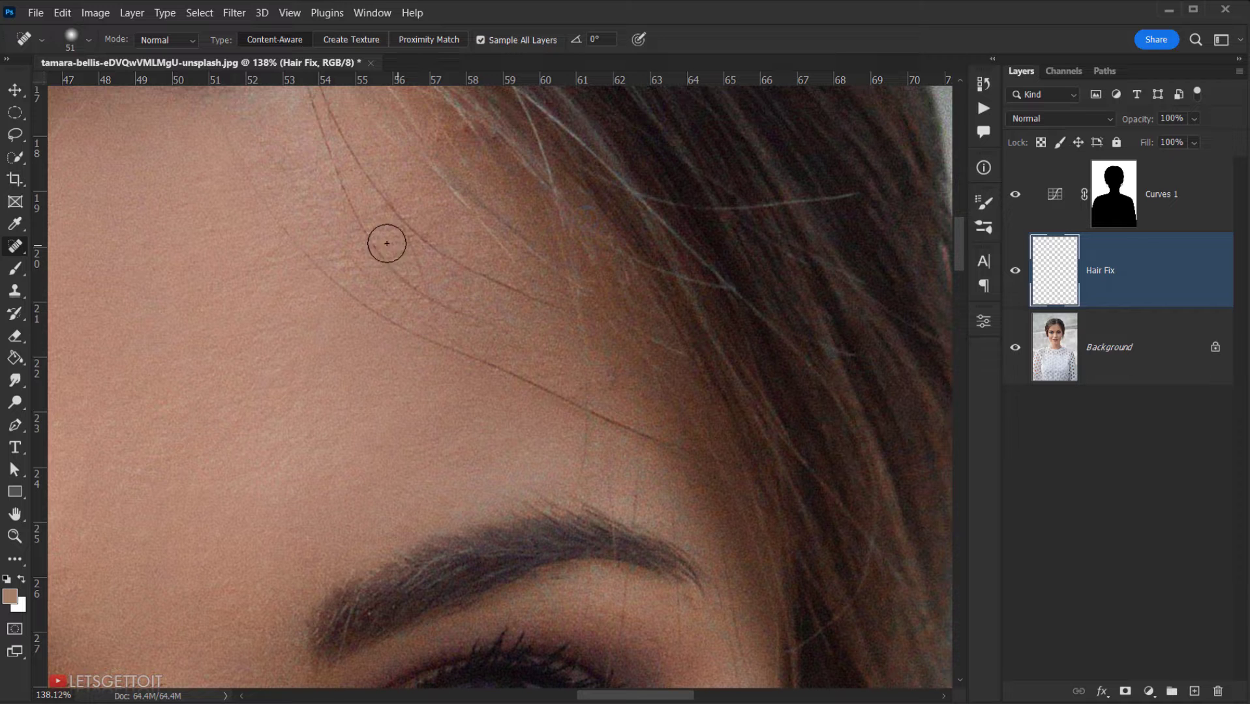
# Step: Reduce the Spot Healing Brush to 30 px and heal the upper part of the faint stray hair on the forehead
pyautogui.keyDown('alt'); pyautogui.rightClick(385, 242); pyautogui.keyUp('alt')
pyautogui.moveTo(244, 206); pyautogui.dragTo(268, 291)
pyautogui.press('[')
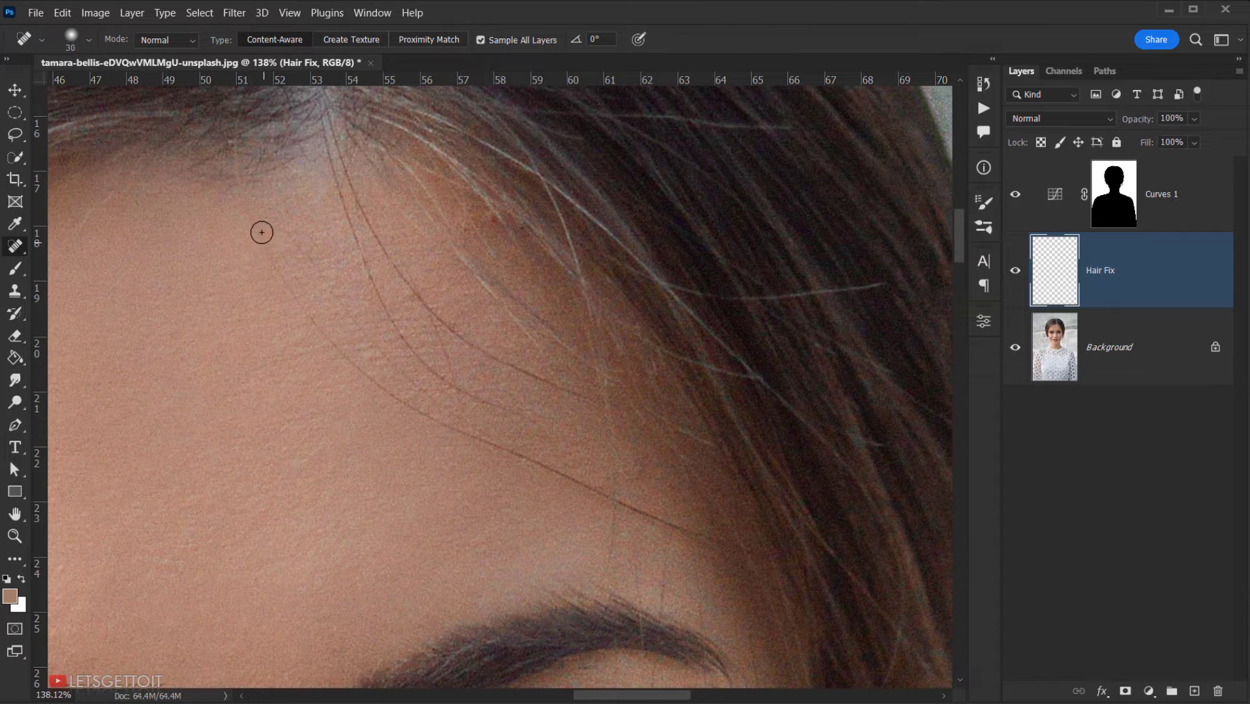
pyautogui.moveTo(249, 216)
pyautogui.mouseDown()
pyautogui.moveTo(296, 306)
pyautogui.moveTo(410, 415)
pyautogui.moveTo(335, 362)
pyautogui.moveTo(365, 377)
pyautogui.moveTo(379, 410)
pyautogui.moveTo(401, 377)
pyautogui.mouseUp()
pyautogui.scroll(-3, 407, 379)
pyautogui.scroll(2, 340, 377)
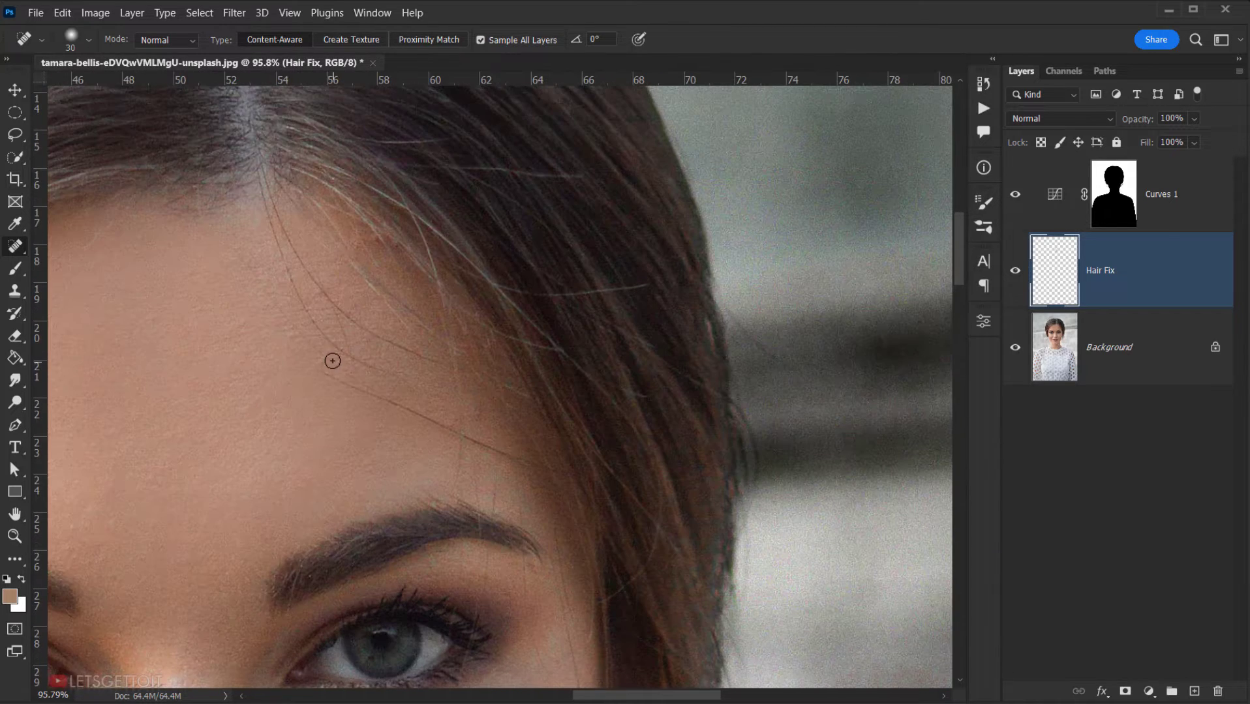
# Step: Heal the long stray hair running diagonally across the forehead toward the temple on the Hair Fix layer
pyautogui.moveTo(326, 362); pyautogui.dragTo(399, 419)
pyautogui.scroll(2, 346, 393)
pyautogui.moveTo(308, 368); pyautogui.dragTo(594, 488)
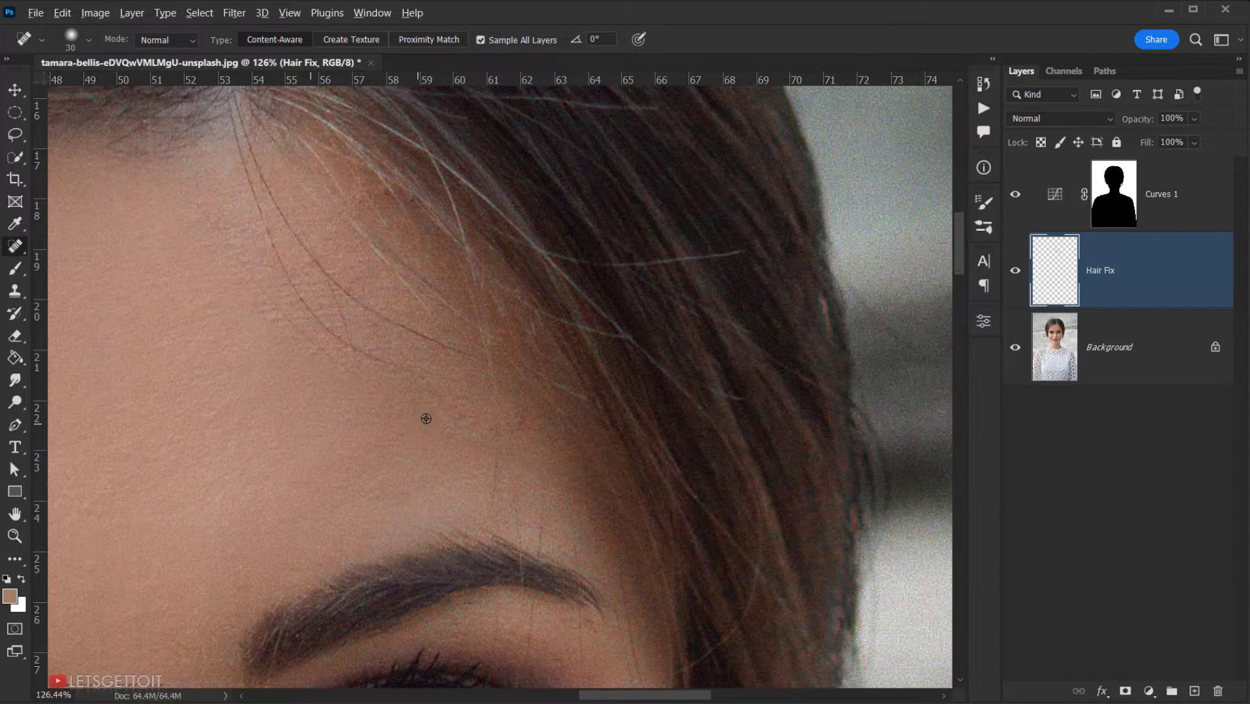
pyautogui.scroll(-4, 426, 418)
pyautogui.scroll(4, 418, 424)
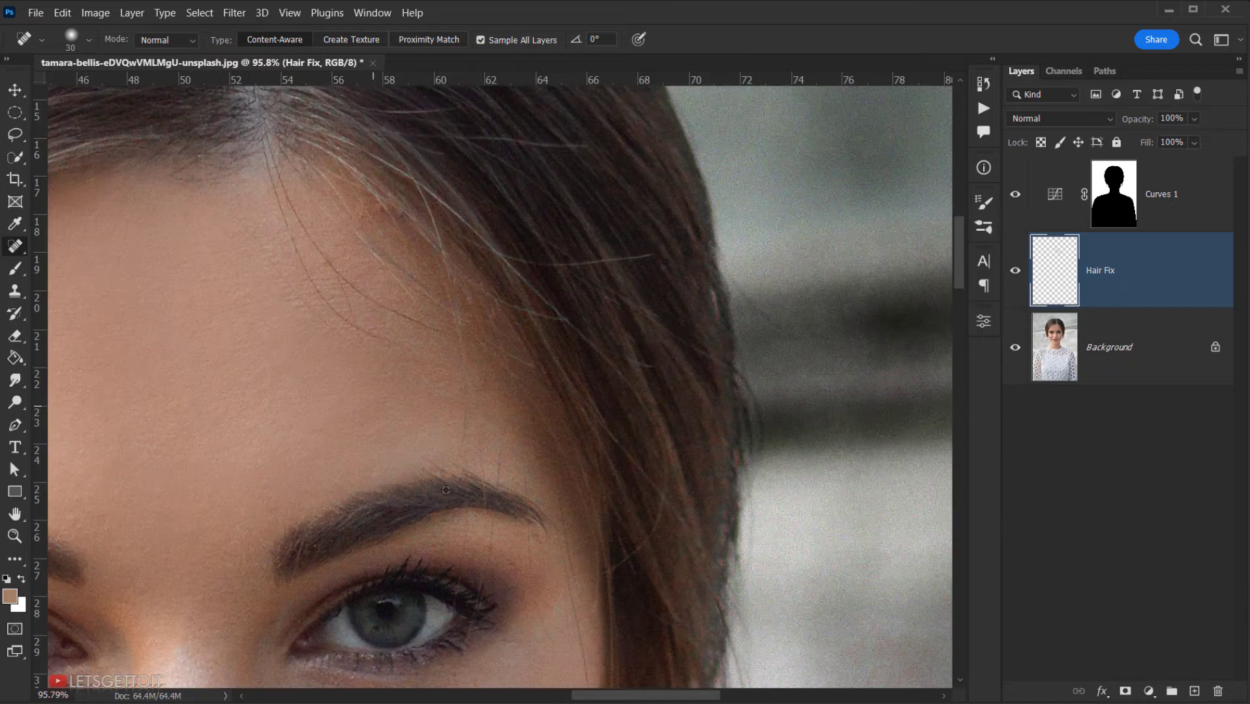
pyautogui.scroll(2, 445, 490)
pyautogui.scroll(-1, 418, 398)
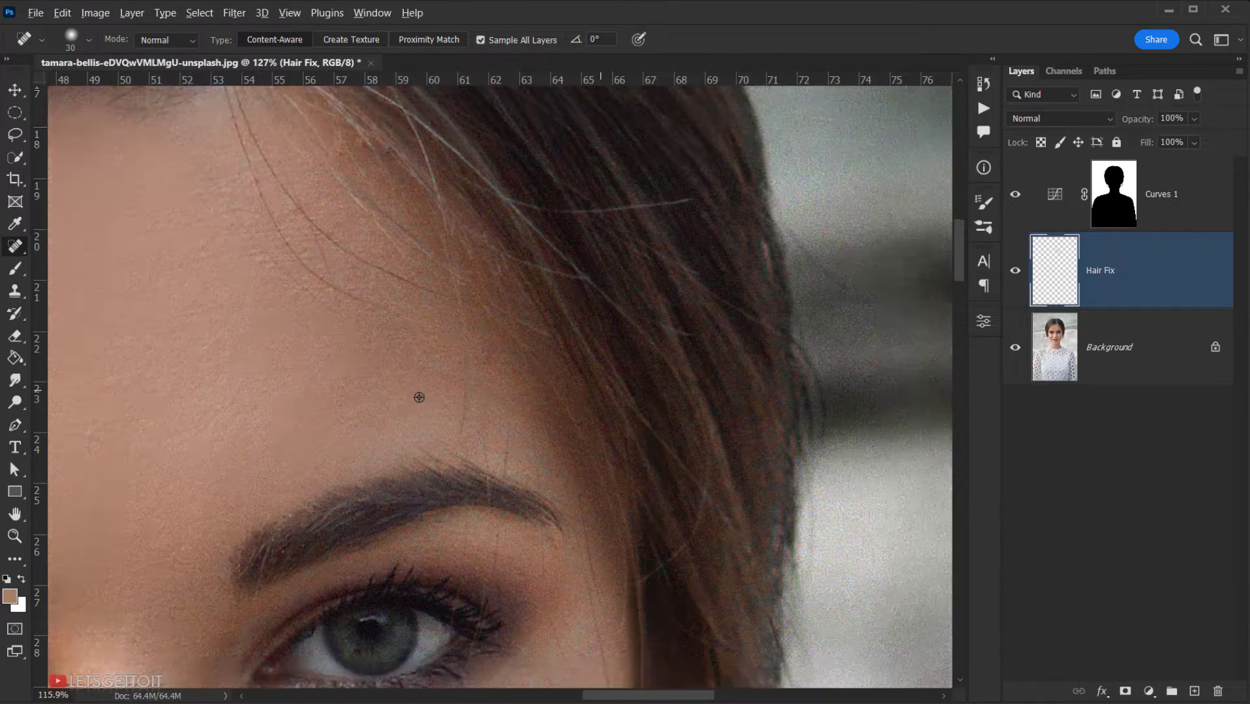
# Step: Enlarge the Spot Healing Brush to 35 px and heal the remaining hairs curving from the parting over the forehead
pyautogui.press(']')
pyautogui.moveTo(386, 321)
pyautogui.mouseDown()
pyautogui.moveTo(322, 286)
pyautogui.moveTo(268, 185)
pyautogui.moveTo(240, 200)
pyautogui.moveTo(285, 274)
pyautogui.mouseUp()
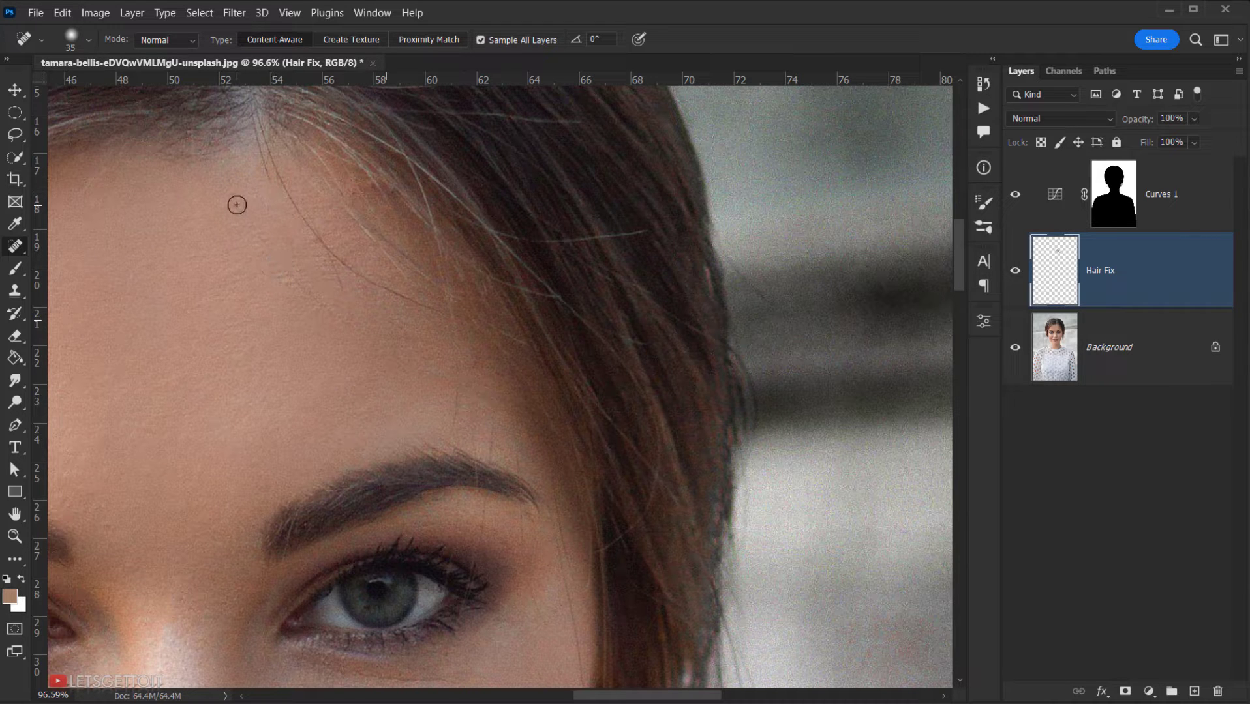
pyautogui.moveTo(237, 204); pyautogui.dragTo(330, 314)
pyautogui.scroll(-5, 345, 314)
pyautogui.scroll(4, 370, 367)
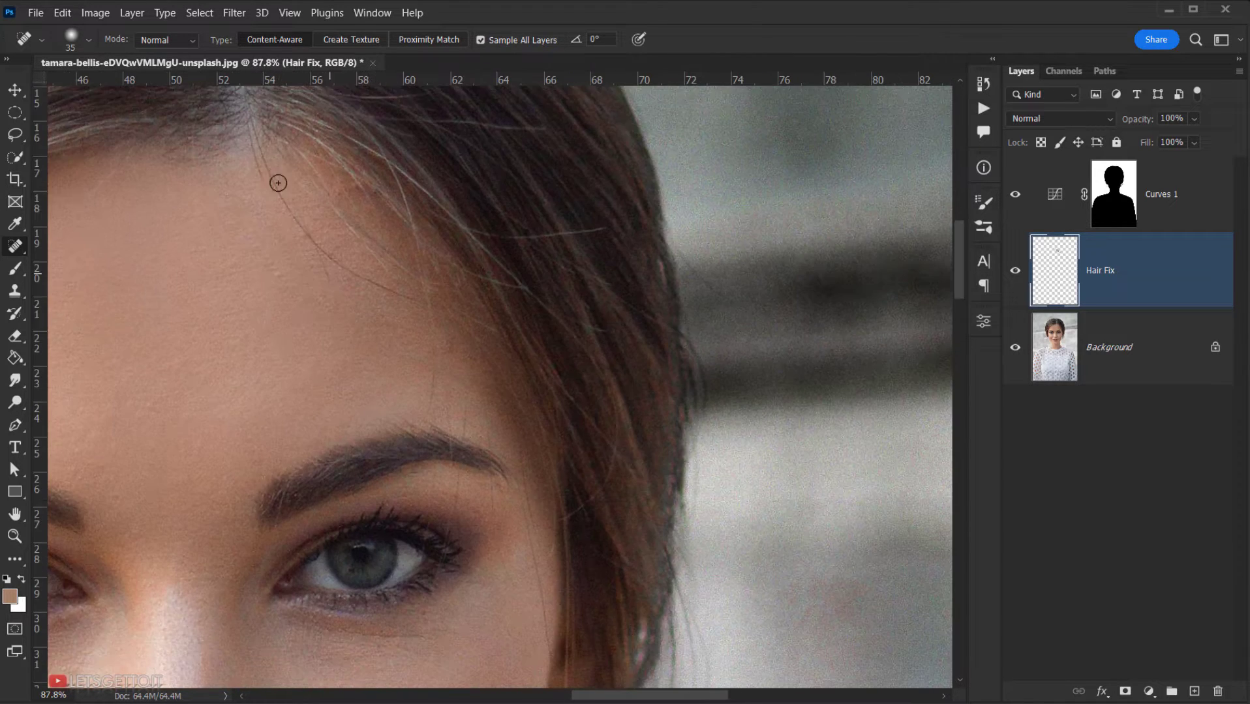
pyautogui.moveTo(261, 175)
pyautogui.mouseDown()
pyautogui.moveTo(346, 274)
pyautogui.moveTo(396, 294)
pyautogui.mouseUp()
pyautogui.moveTo(296, 219)
pyautogui.mouseDown()
pyautogui.moveTo(329, 287)
pyautogui.moveTo(345, 294)
pyautogui.mouseUp()
pyautogui.scroll(-6, 411, 320)
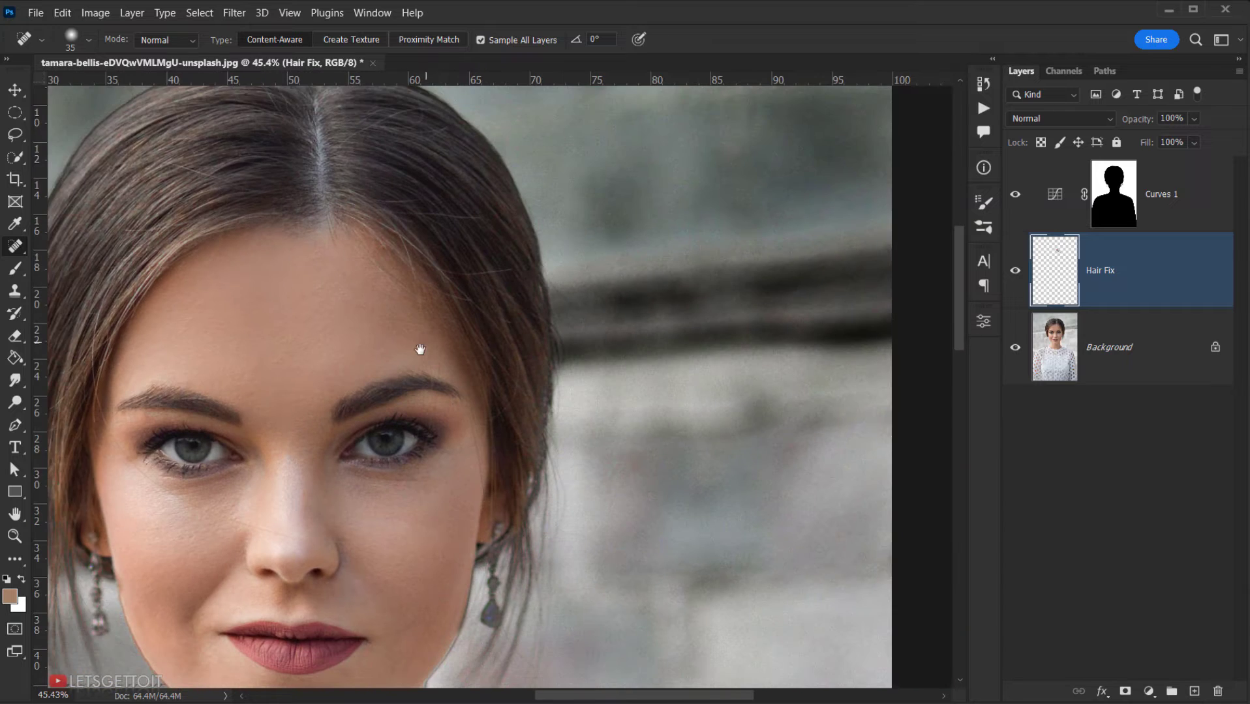
# Step: Heal the fine stray hairs above the eyebrow and on the eyelid of the eye nearest the healed forehead strands
pyautogui.moveTo(414, 348)
pyautogui.mouseDown()
pyautogui.moveTo(336, 269)
pyautogui.moveTo(369, 296)
pyautogui.moveTo(380, 333)
pyautogui.mouseUp()
pyautogui.scroll(3, 337, 269)
pyautogui.scroll(1, 334, 286)
pyautogui.moveTo(349, 239); pyautogui.dragTo(352, 261)
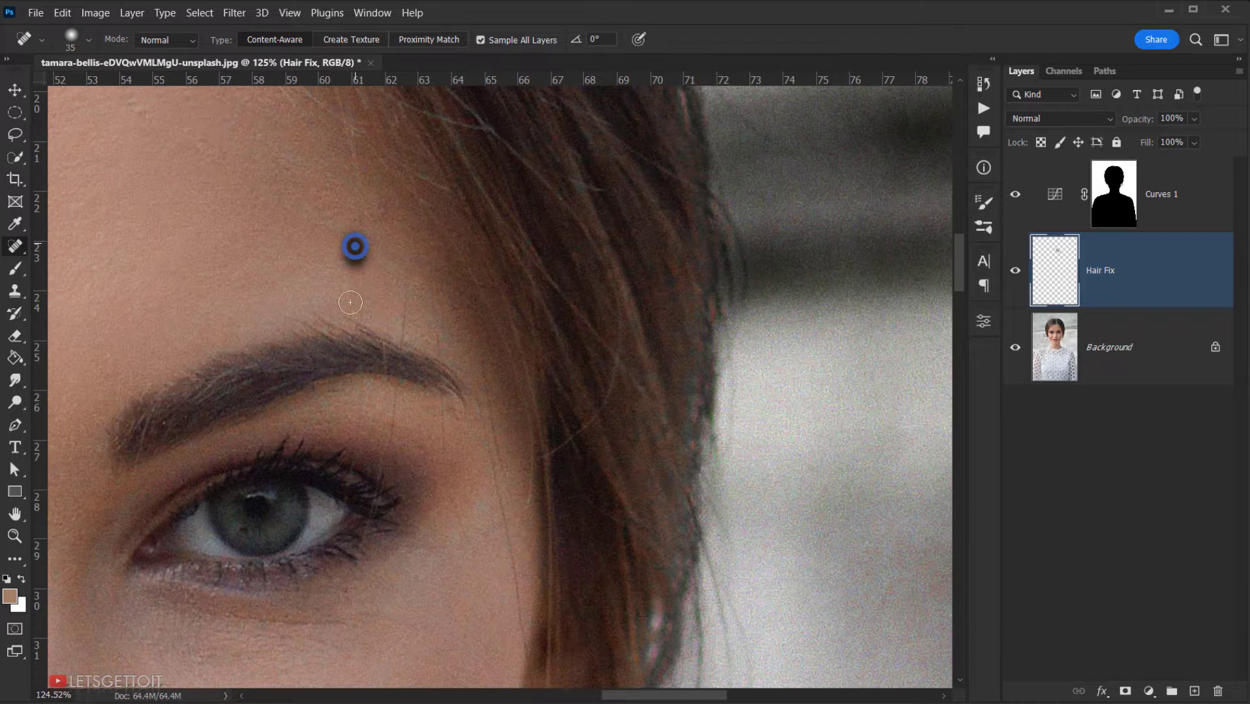
pyautogui.moveTo(396, 395); pyautogui.dragTo(392, 468)
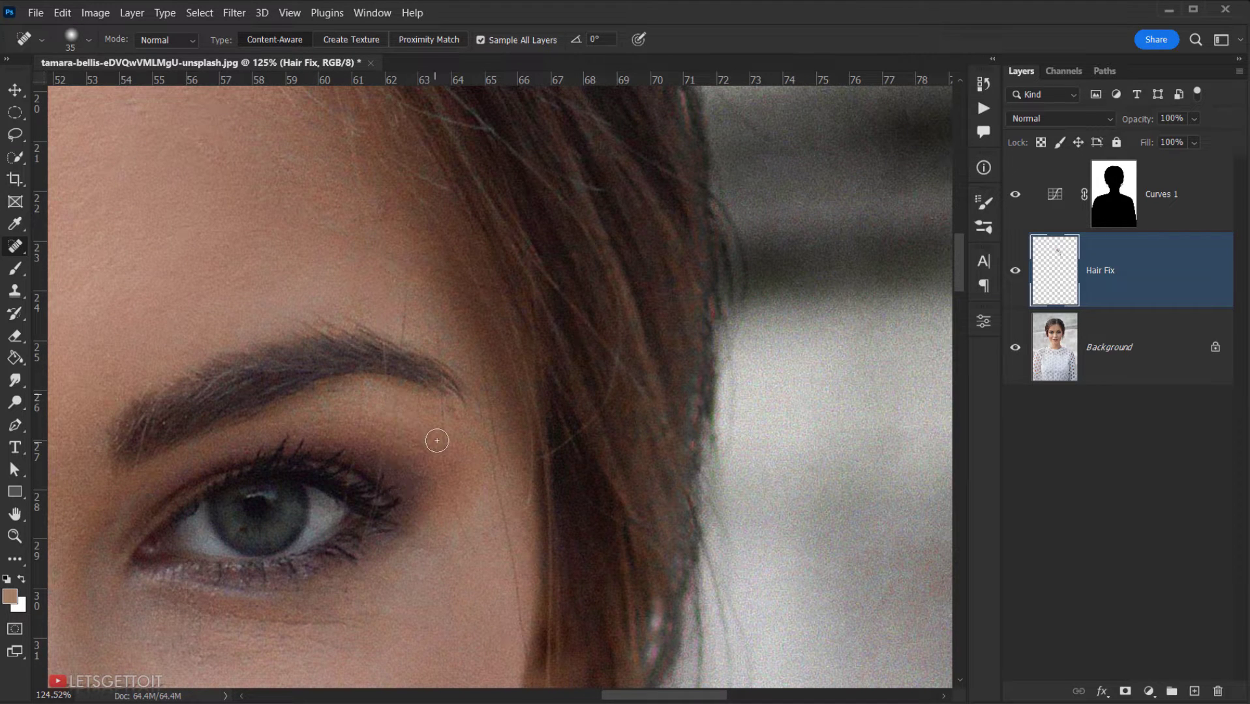
pyautogui.scroll(-3, 443, 417)
pyautogui.moveTo(424, 348); pyautogui.dragTo(423, 378)
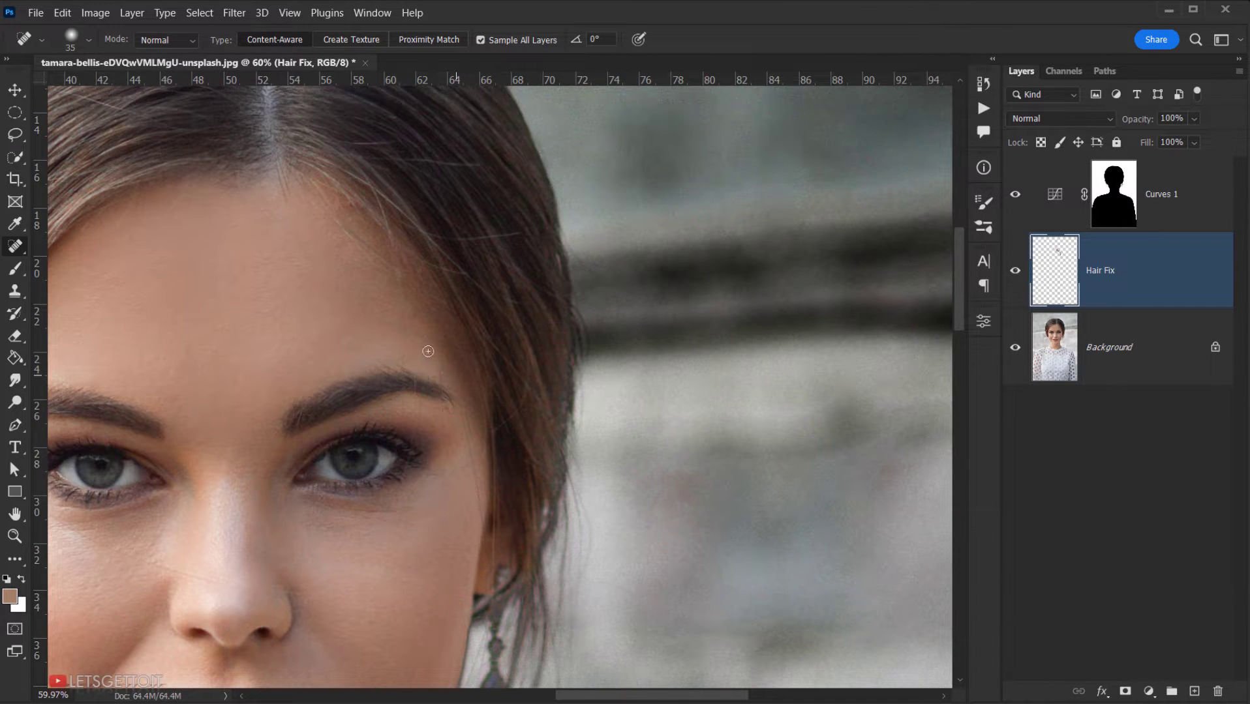
# Step: Heal the thin stray hairs running down the temple and upper cheek beside the same eye
pyautogui.moveTo(469, 431)
pyautogui.mouseDown()
pyautogui.moveTo(484, 523)
pyautogui.moveTo(436, 365)
pyautogui.moveTo(494, 453)
pyautogui.moveTo(447, 375)
pyautogui.mouseUp()
pyautogui.scroll(3, 464, 466)
pyautogui.moveTo(437, 265); pyautogui.dragTo(474, 400)
pyautogui.scroll(-2, 477, 450)
pyautogui.moveTo(474, 497); pyautogui.dragTo(474, 520)
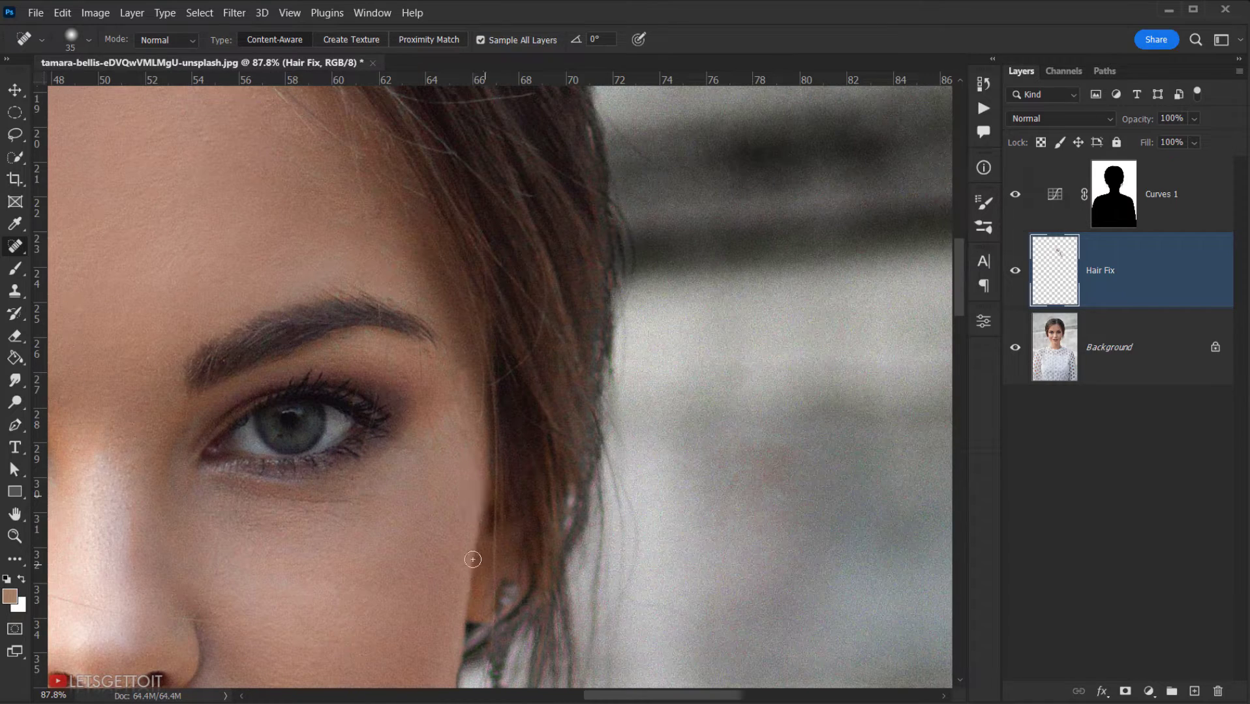
pyautogui.scroll(-5, 482, 512)
# Step: Heal the stray hair spots beside and on the nostril, reducing the Spot Healing Brush to 26 px
pyautogui.scroll(6, 252, 525)
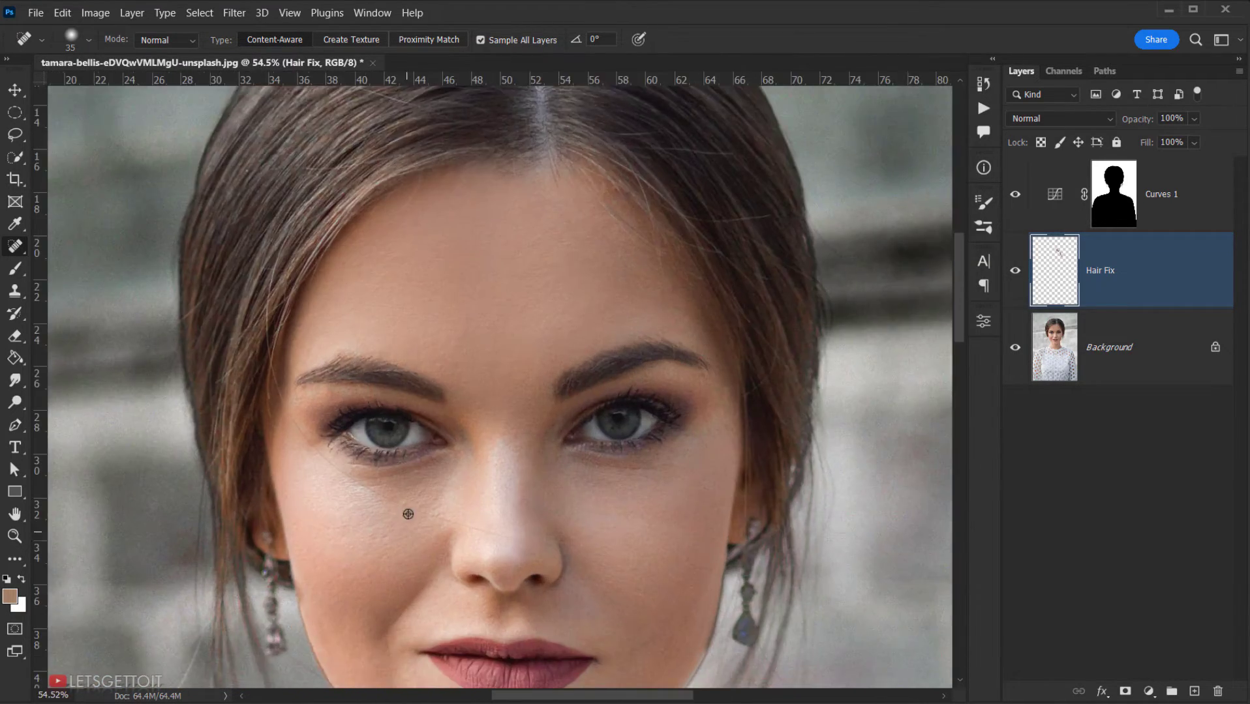
pyautogui.click(544, 531)
pyautogui.click(696, 559)
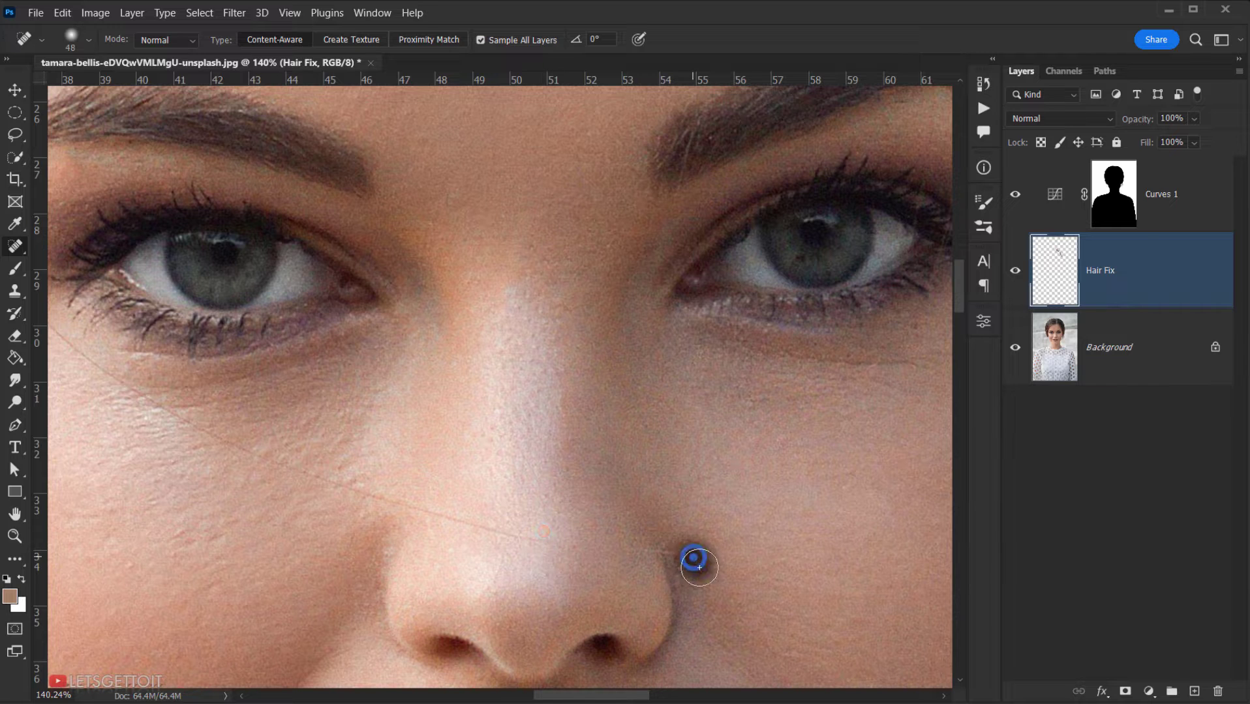
pyautogui.click(703, 558)
pyautogui.keyDown('alt'); pyautogui.rightClick(650, 561); pyautogui.keyUp('alt')
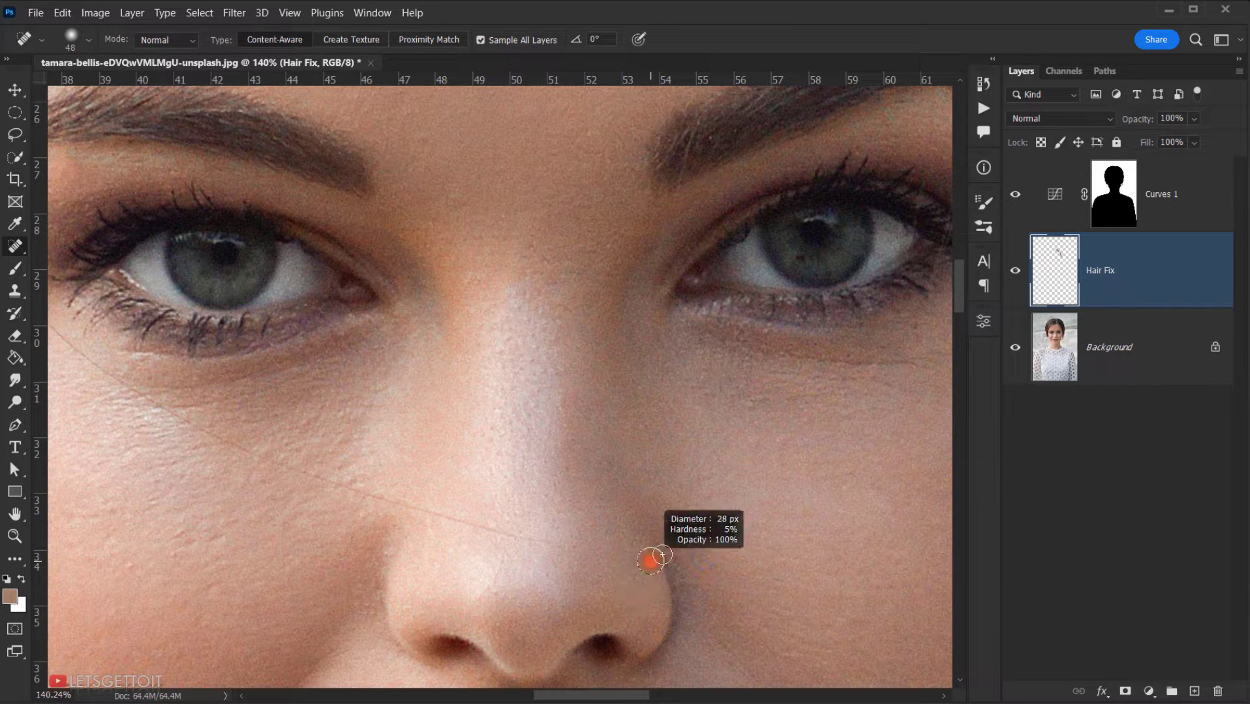
pyautogui.click(636, 552)
pyautogui.click(672, 553)
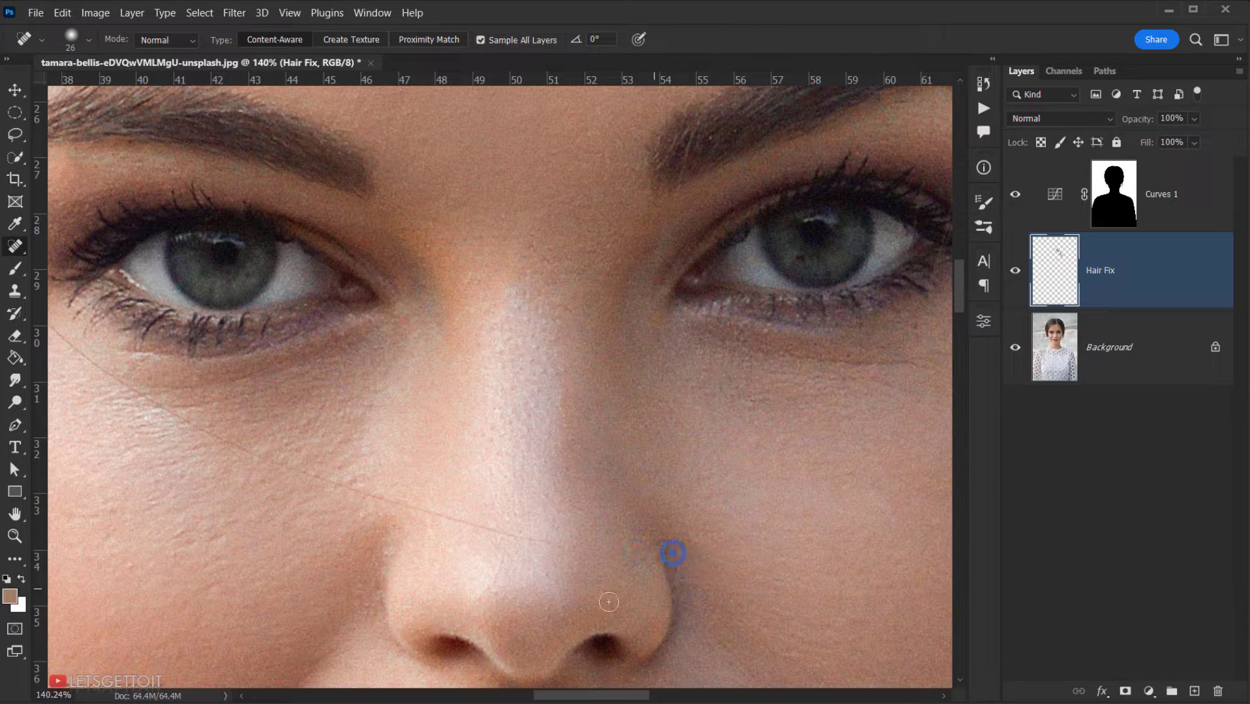
# Step: Enlarge the Spot Healing Brush to 59 px and heal the thin hair crossing the nose toward the cheek
pyautogui.keyDown('alt'); pyautogui.rightClick(538, 540); pyautogui.keyUp('alt')
pyautogui.moveTo(549, 538); pyautogui.dragTo(475, 524)
pyautogui.click(460, 525)
pyautogui.scroll(-6, 482, 527)
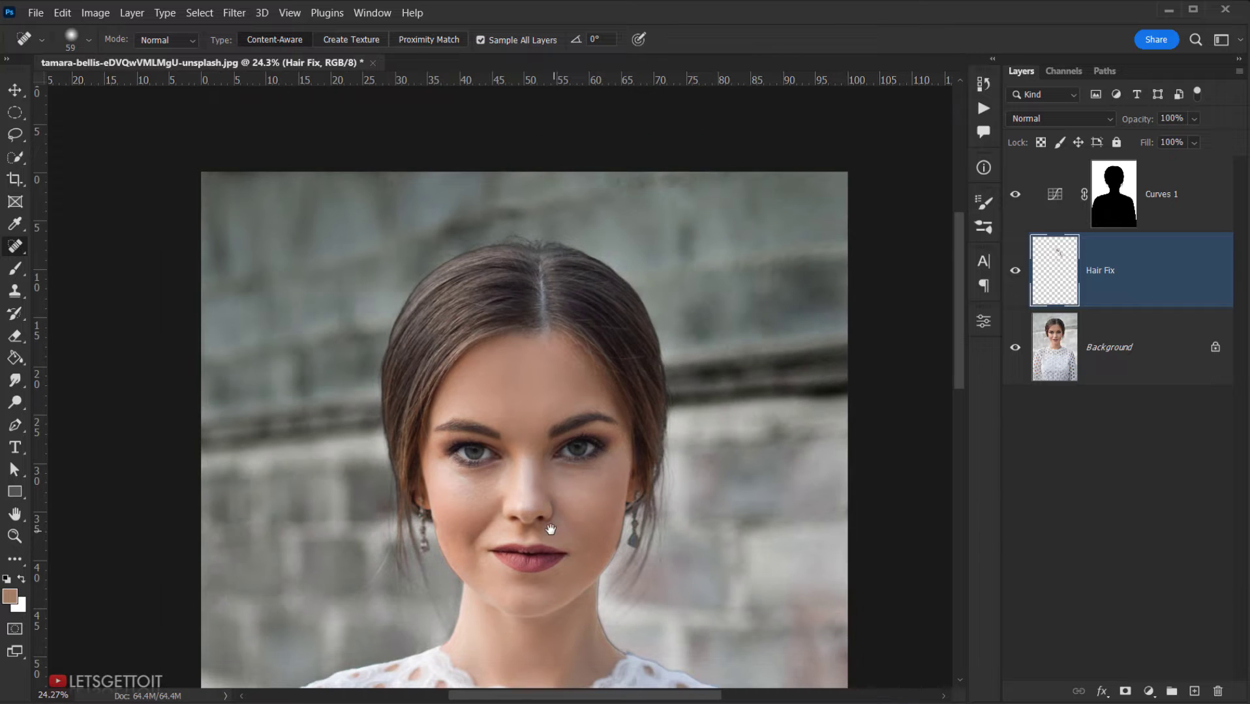
pyautogui.scroll(-2, 550, 529)
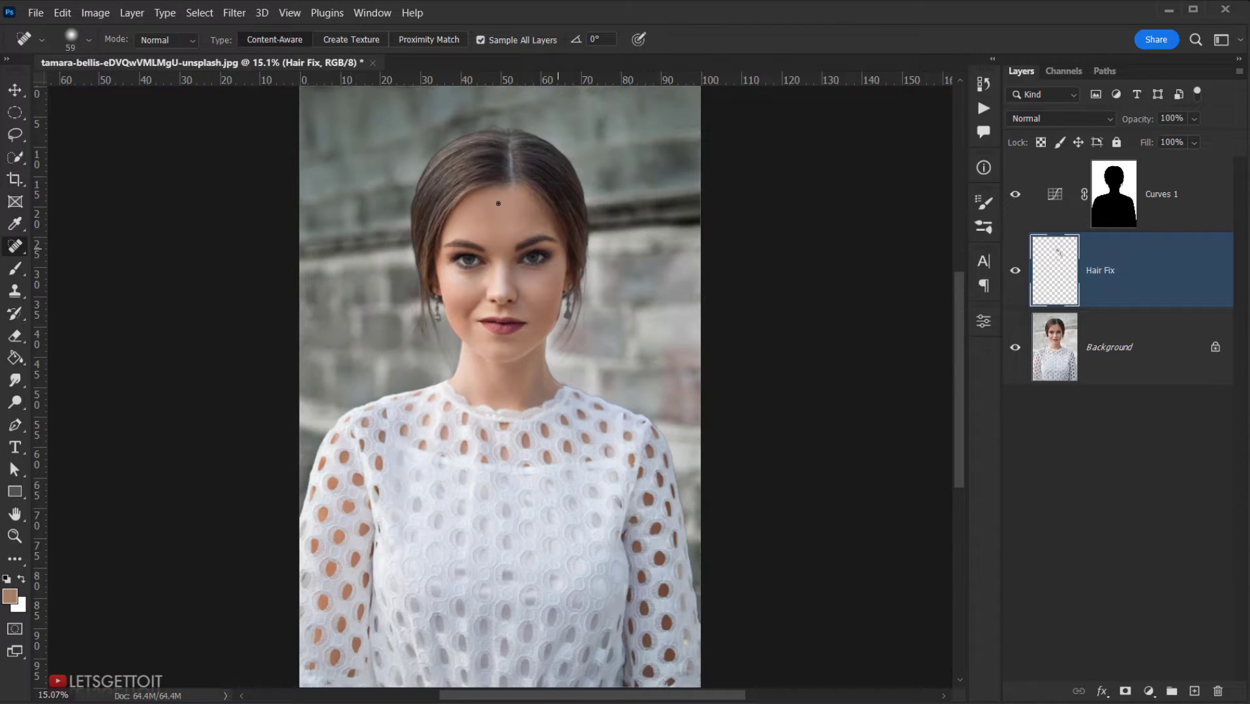
pyautogui.scroll(3, 497, 203)
pyautogui.moveTo(567, 249); pyautogui.dragTo(520, 225)
pyautogui.scroll(-3, 483, 220)
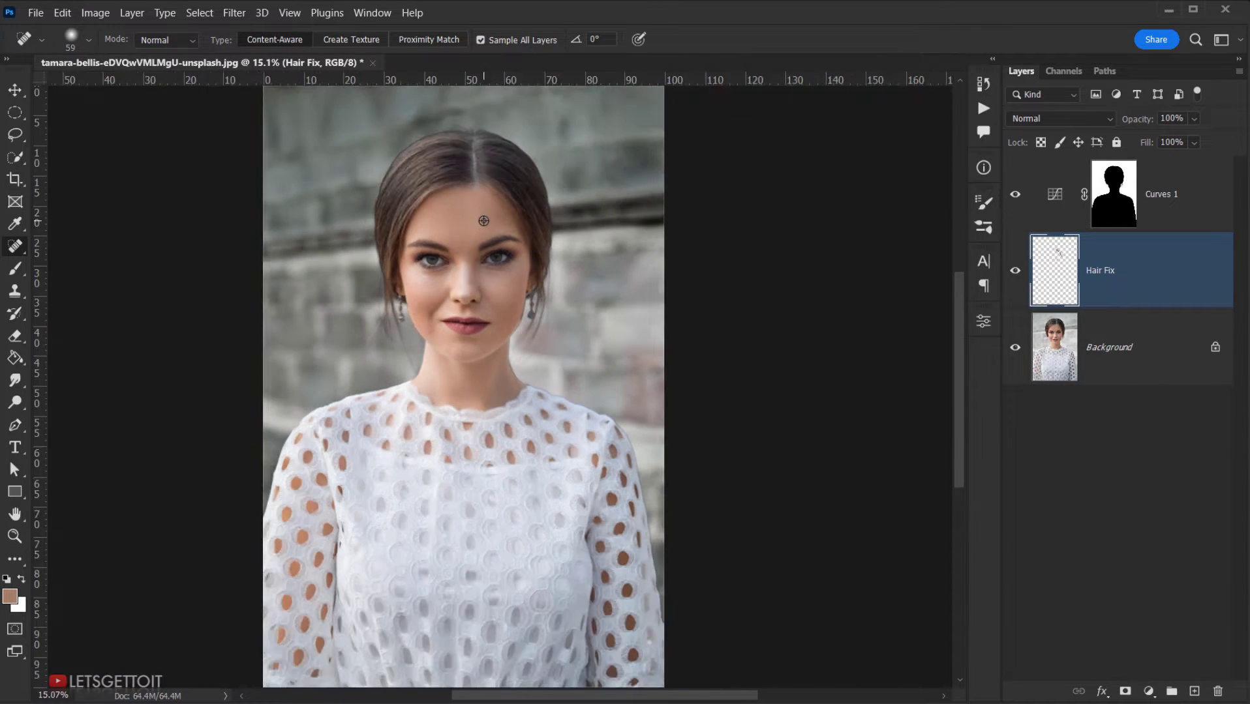
pyautogui.scroll(-1, 483, 221)
pyautogui.scroll(2, 470, 253)
pyautogui.scroll(-1, 467, 269)
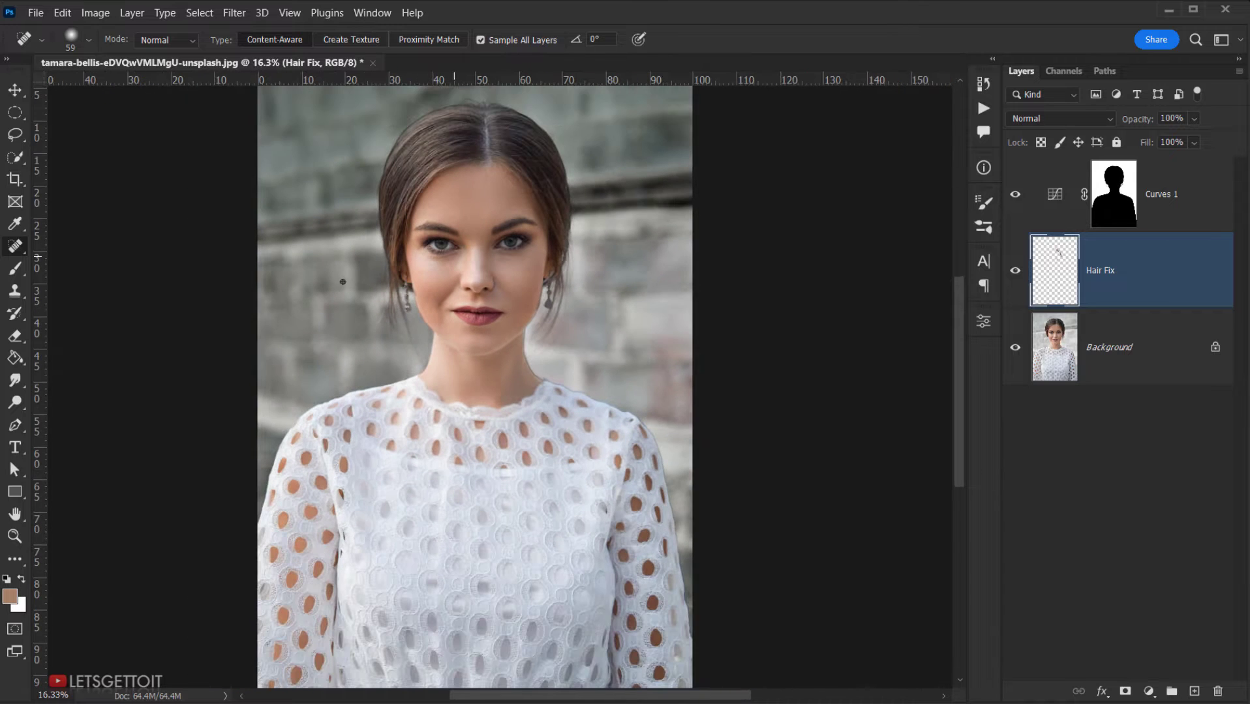
# Step: Add a Levels adjustment layer above Hair Fix with shadow input 13 and midtone 0.92, and compare with it hidden
pyautogui.click(1155, 274)
pyautogui.click(1141, 286)
pyautogui.click(1150, 694)
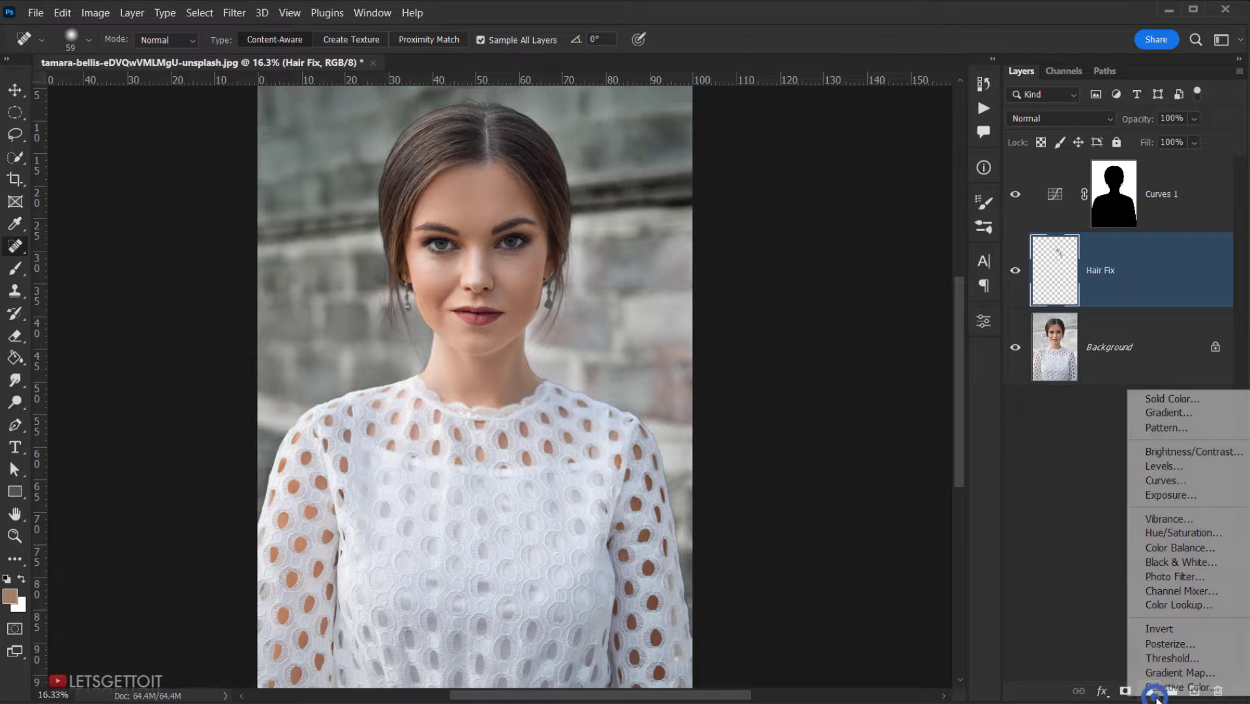
pyautogui.click(1168, 466)
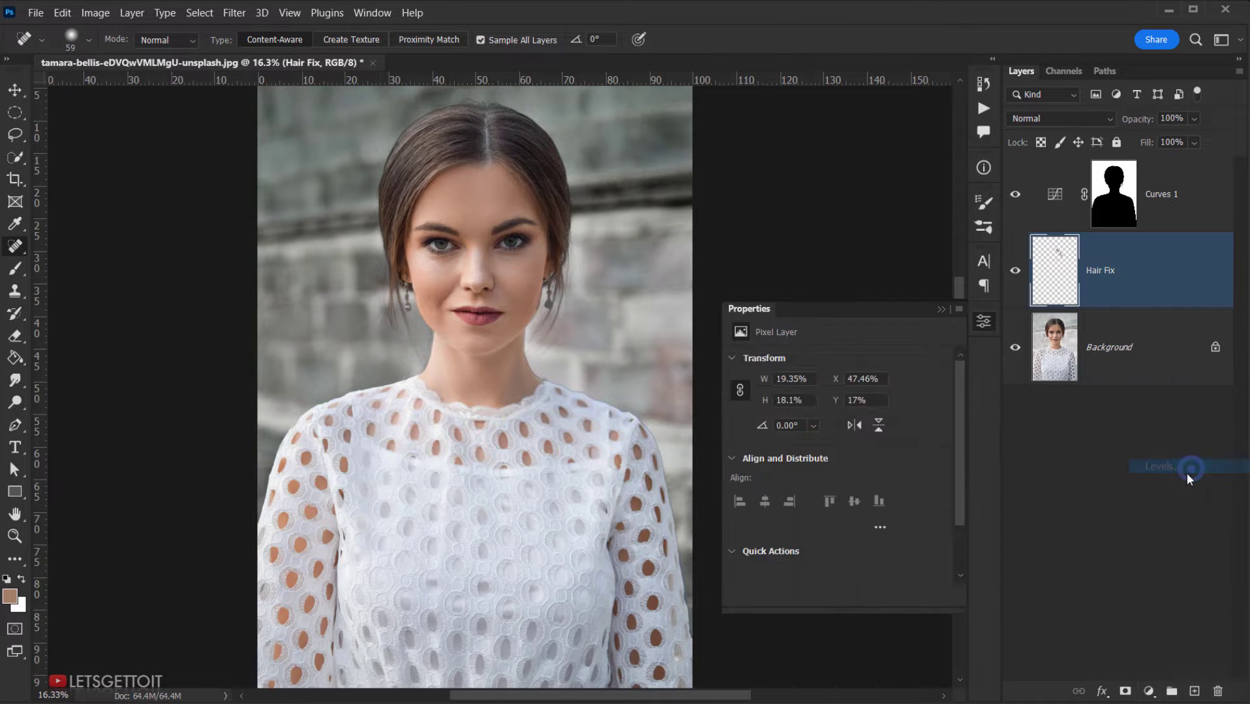
pyautogui.moveTo(758, 482); pyautogui.dragTo(766, 482)
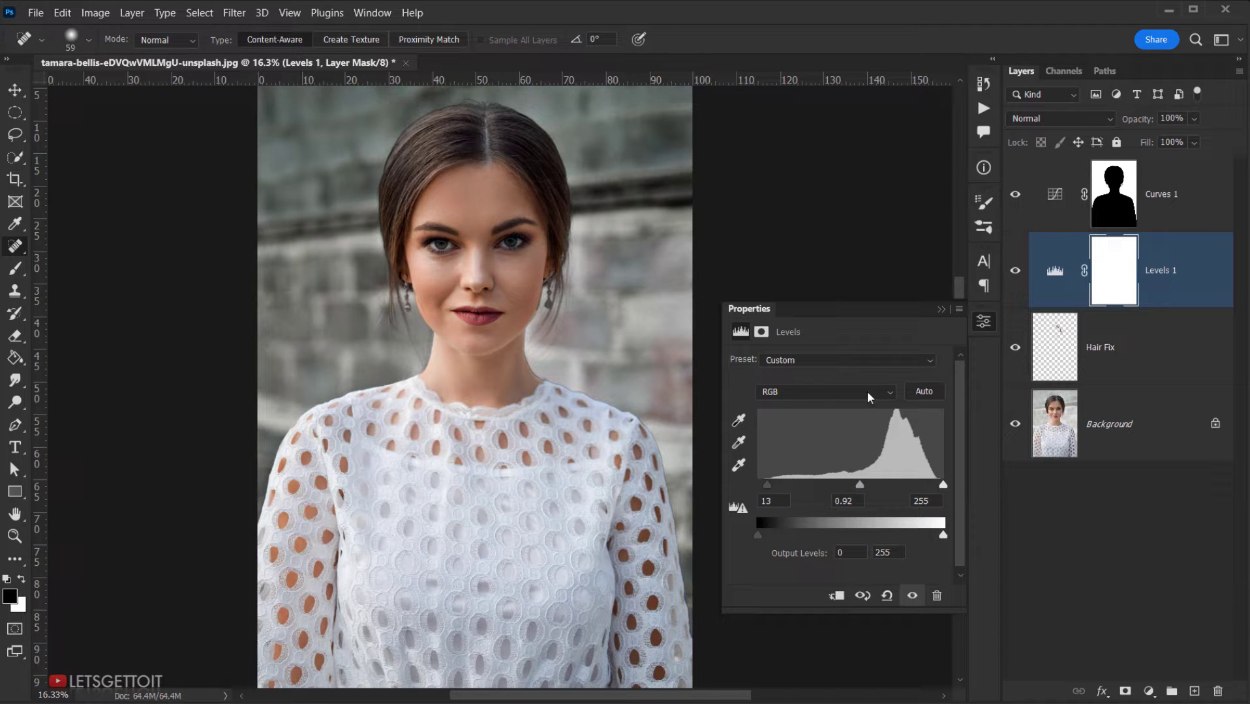
pyautogui.click(941, 309)
pyautogui.click(1011, 273)
pyautogui.click(1011, 274)
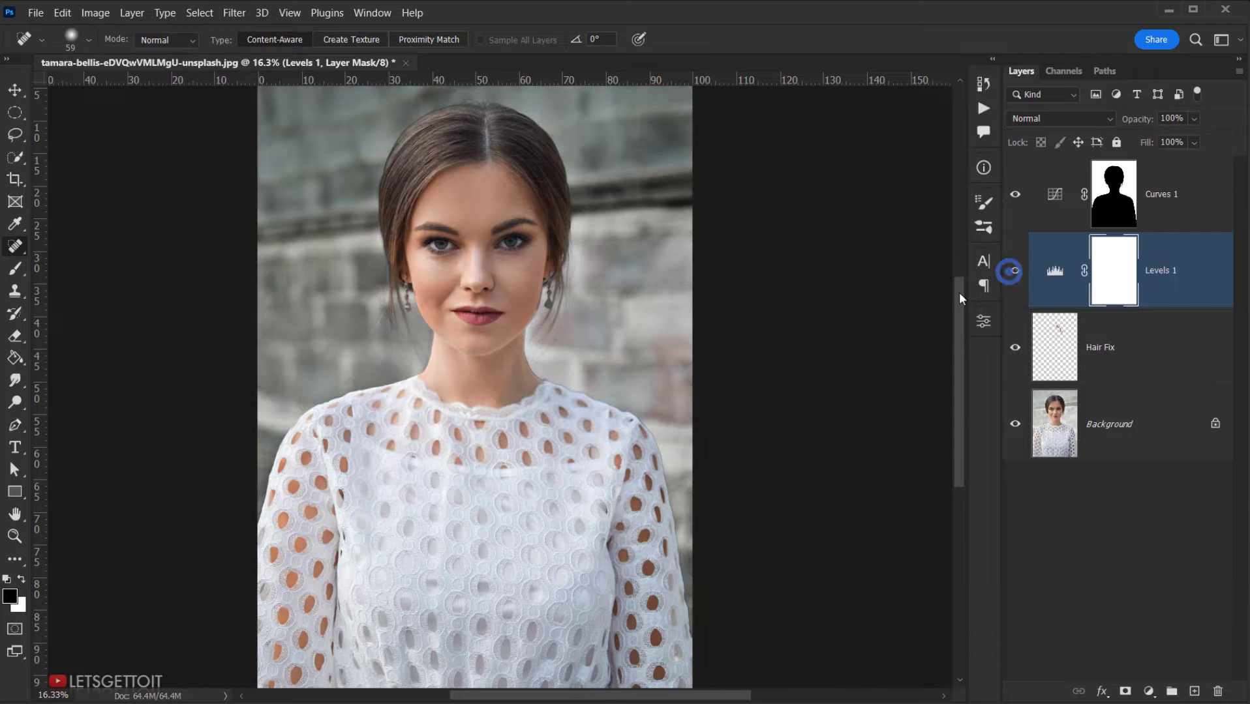
pyautogui.scroll(-3, 421, 420)
pyautogui.scroll(2, 443, 394)
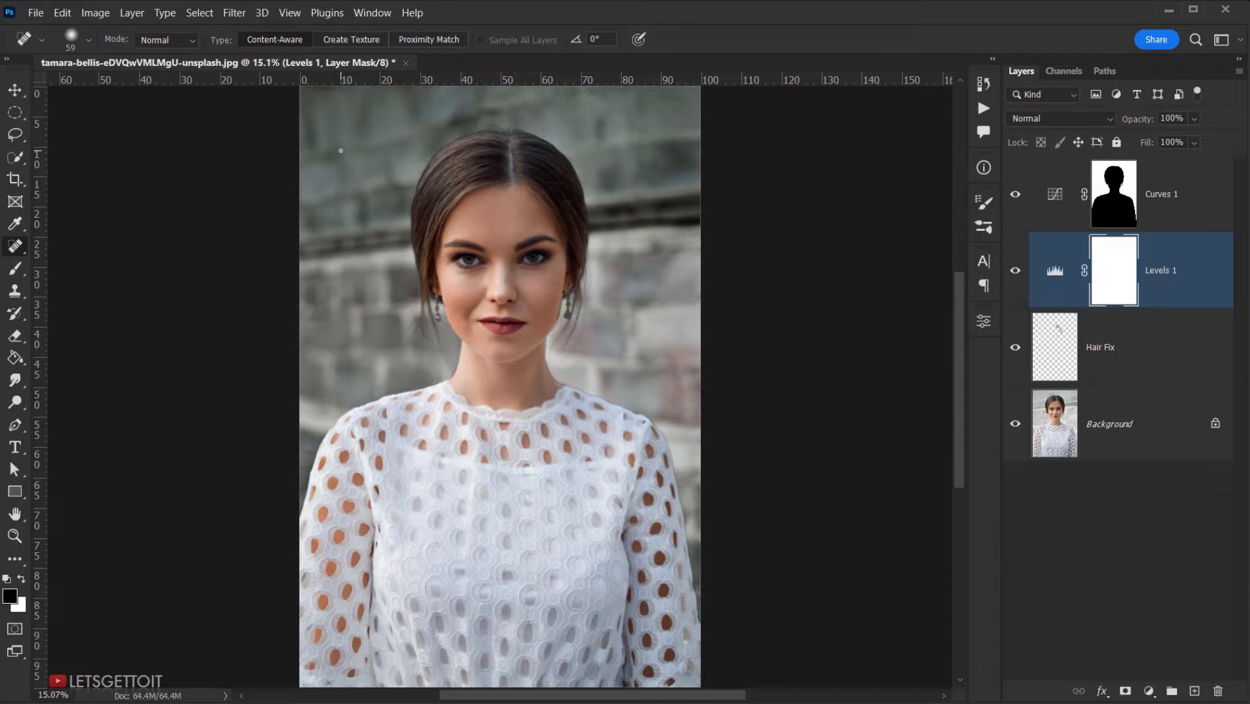
# Step: Place Robot-Head-Transparent-Images.png above the Curves 1 layer and enlarge it to about 425% over the woman's face
pyautogui.click(1200, 182)
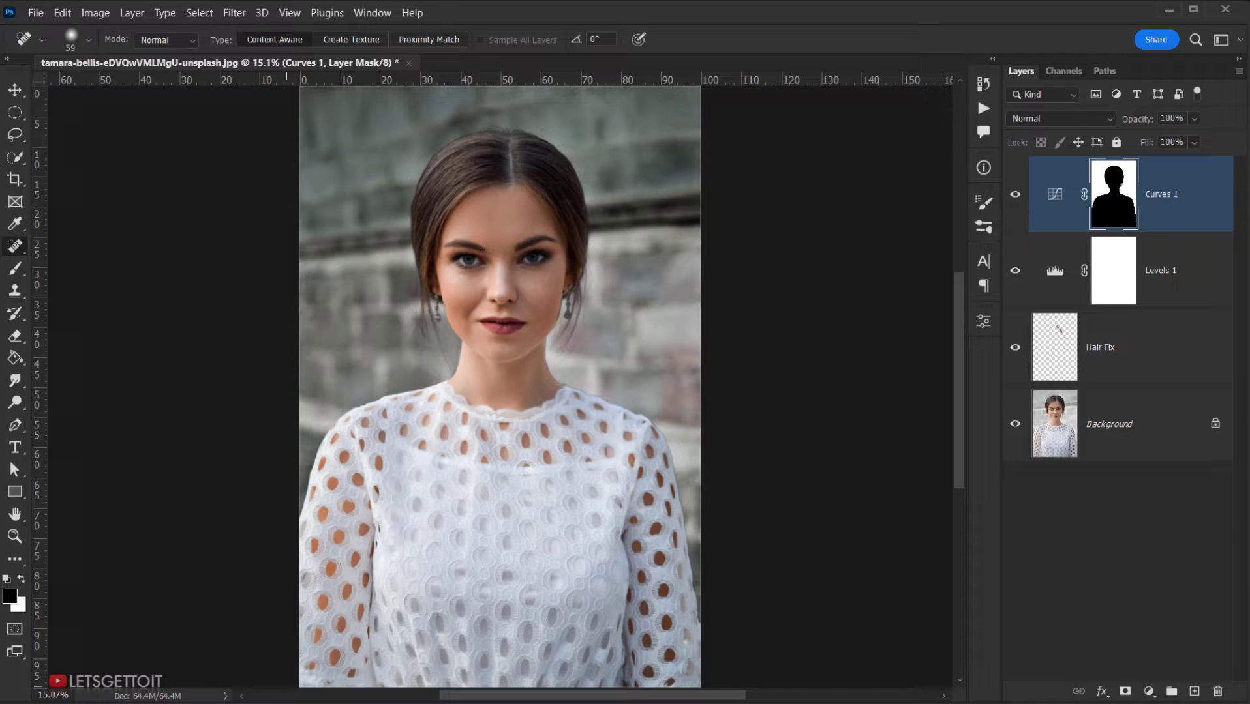
pyautogui.hotkey('alt', 'Tab')
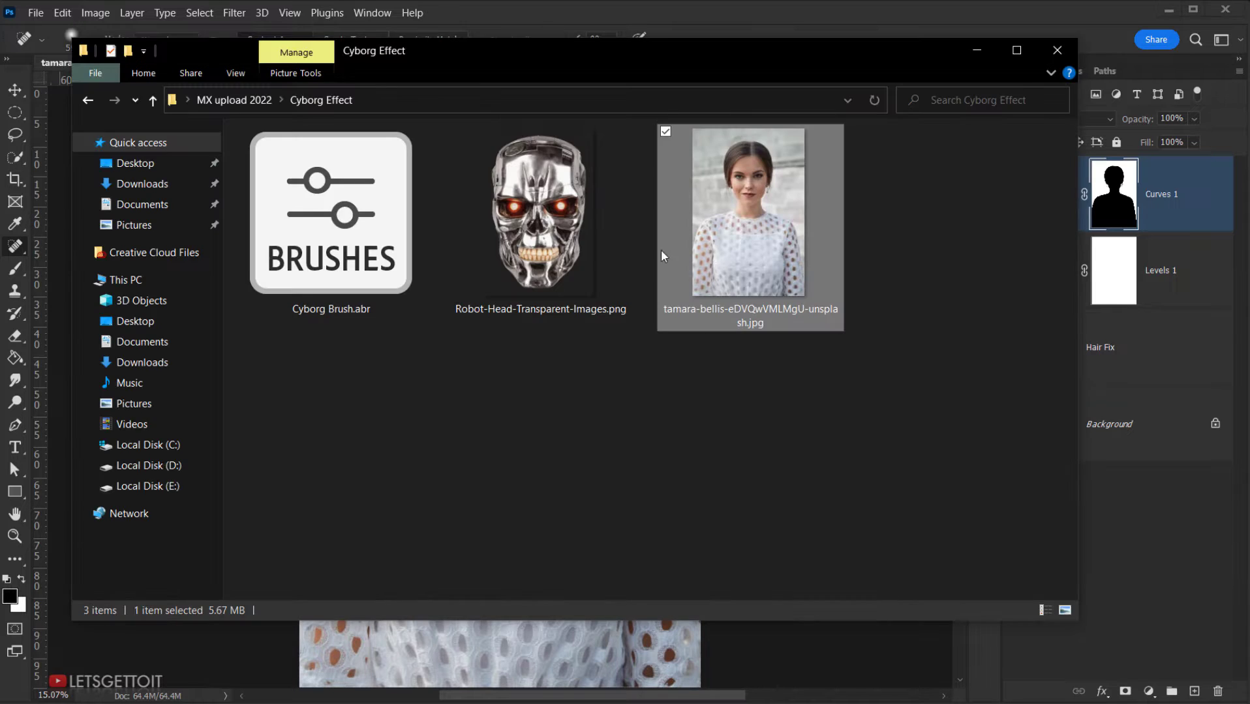
pyautogui.moveTo(583, 210); pyautogui.dragTo(574, 637)
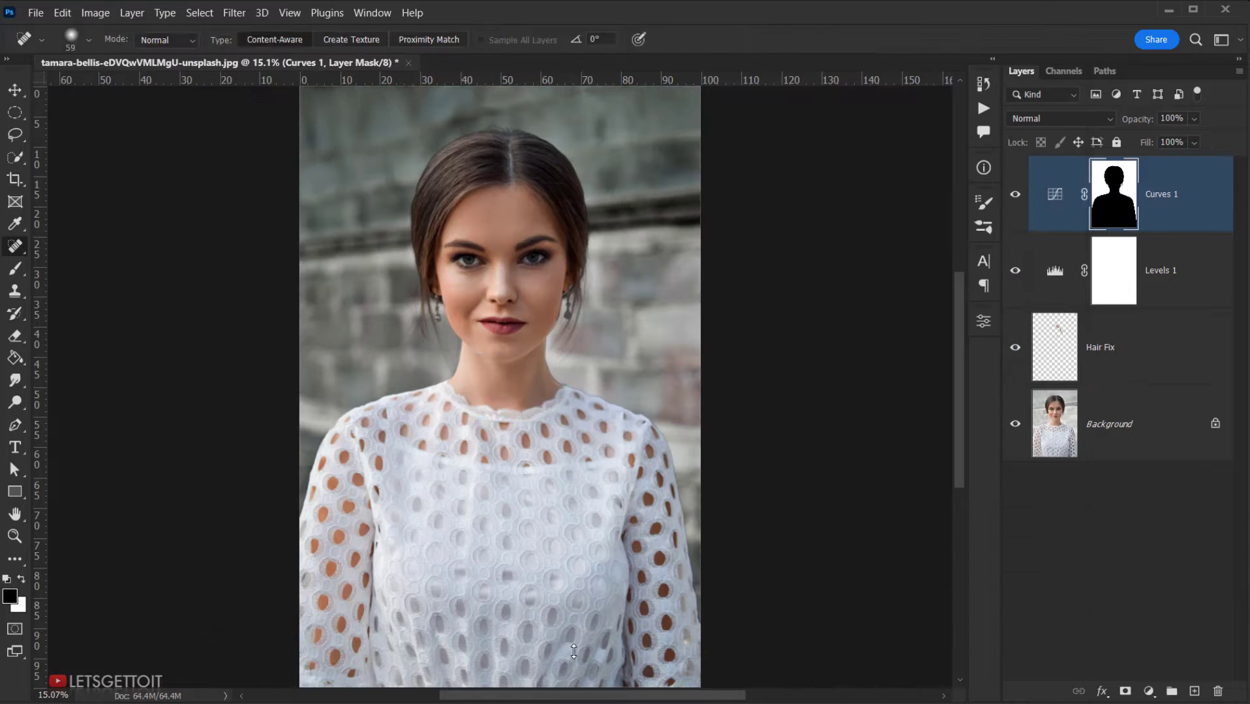
pyautogui.moveTo(499, 359); pyautogui.dragTo(499, 139)
pyautogui.moveTo(512, 356); pyautogui.dragTo(504, 311)
pyautogui.scroll(5, 491, 400)
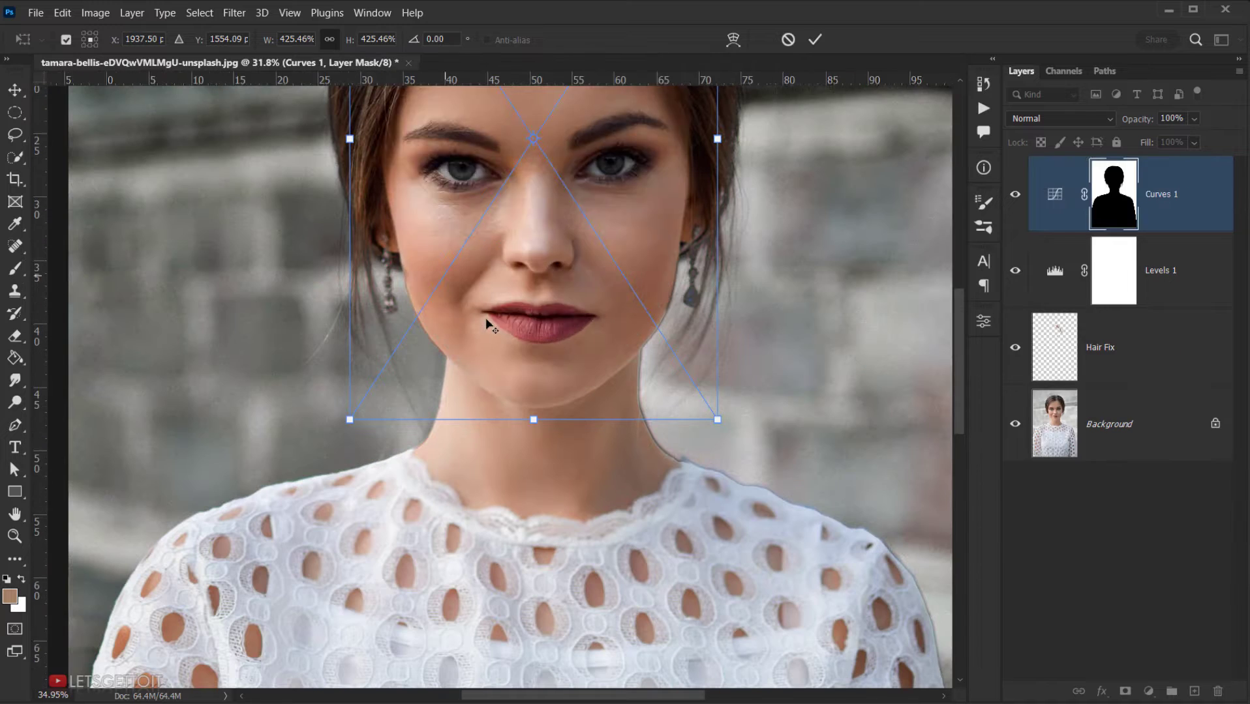
# Step: Position the placed robot head over the woman's face and lower its opacity to 62%
pyautogui.moveTo(564, 357); pyautogui.dragTo(575, 371)
pyautogui.moveTo(613, 182); pyautogui.dragTo(569, 324)
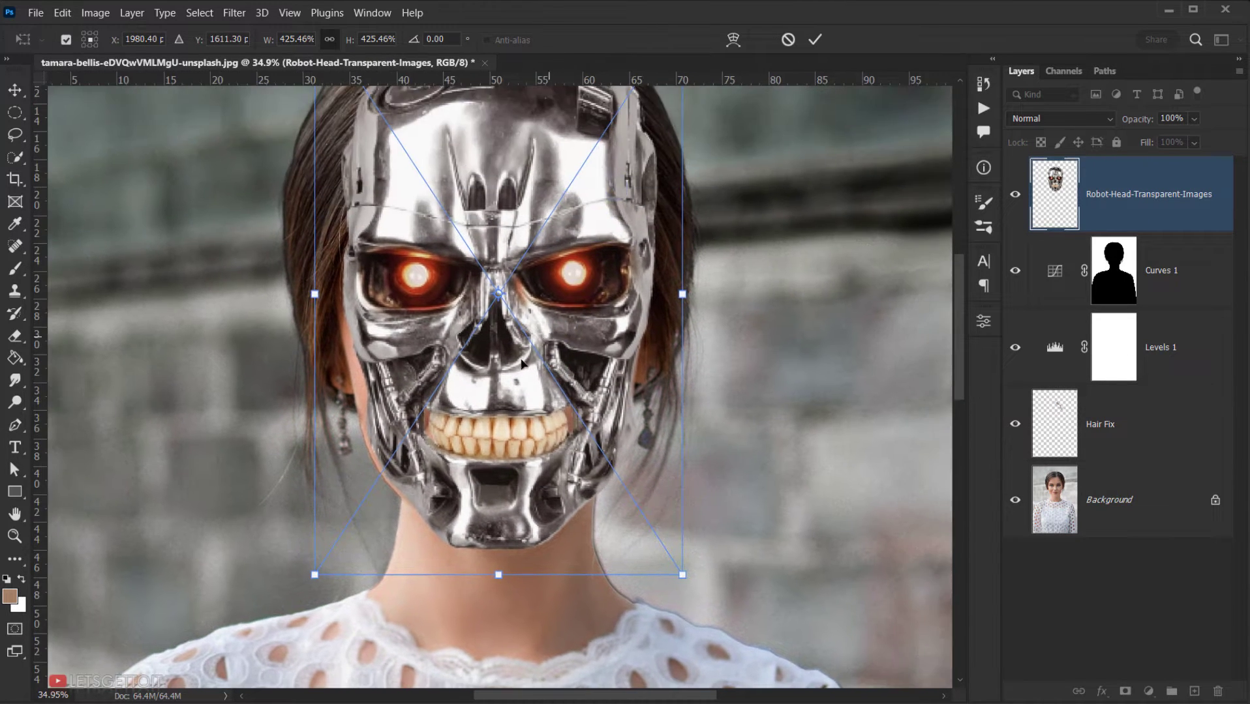
pyautogui.moveTo(526, 360); pyautogui.dragTo(515, 360)
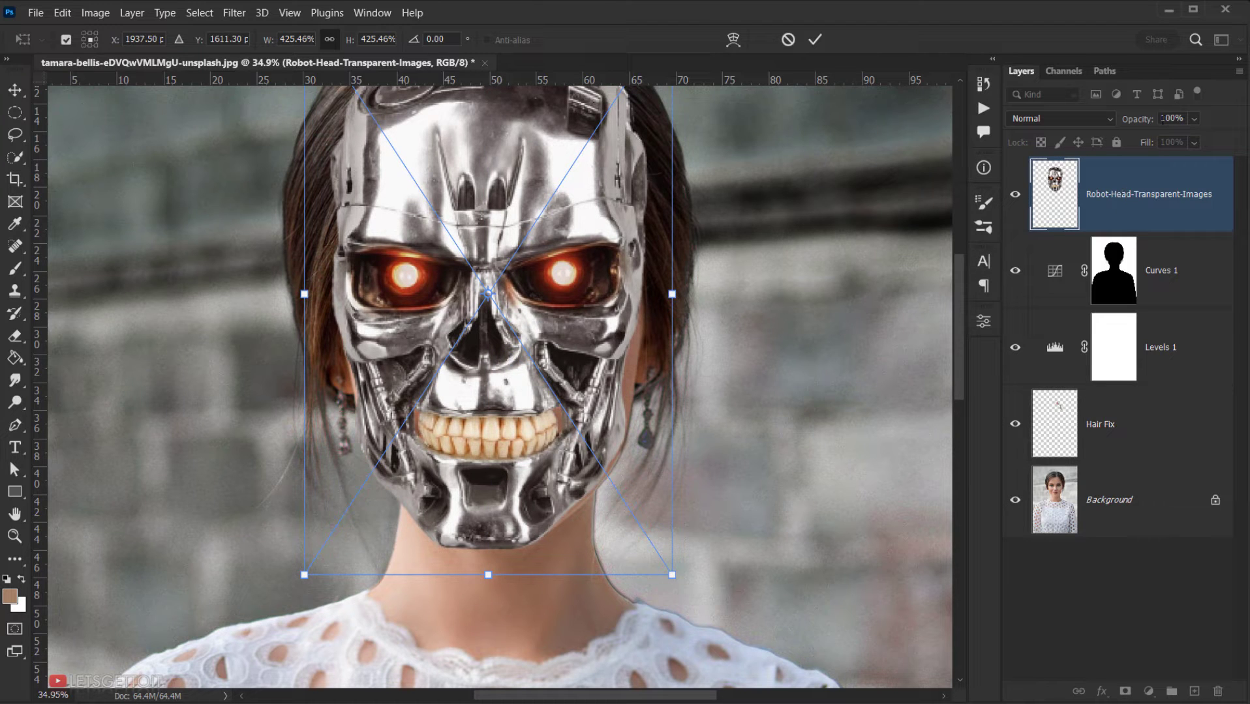
pyautogui.moveTo(1145, 120); pyautogui.dragTo(1111, 124)
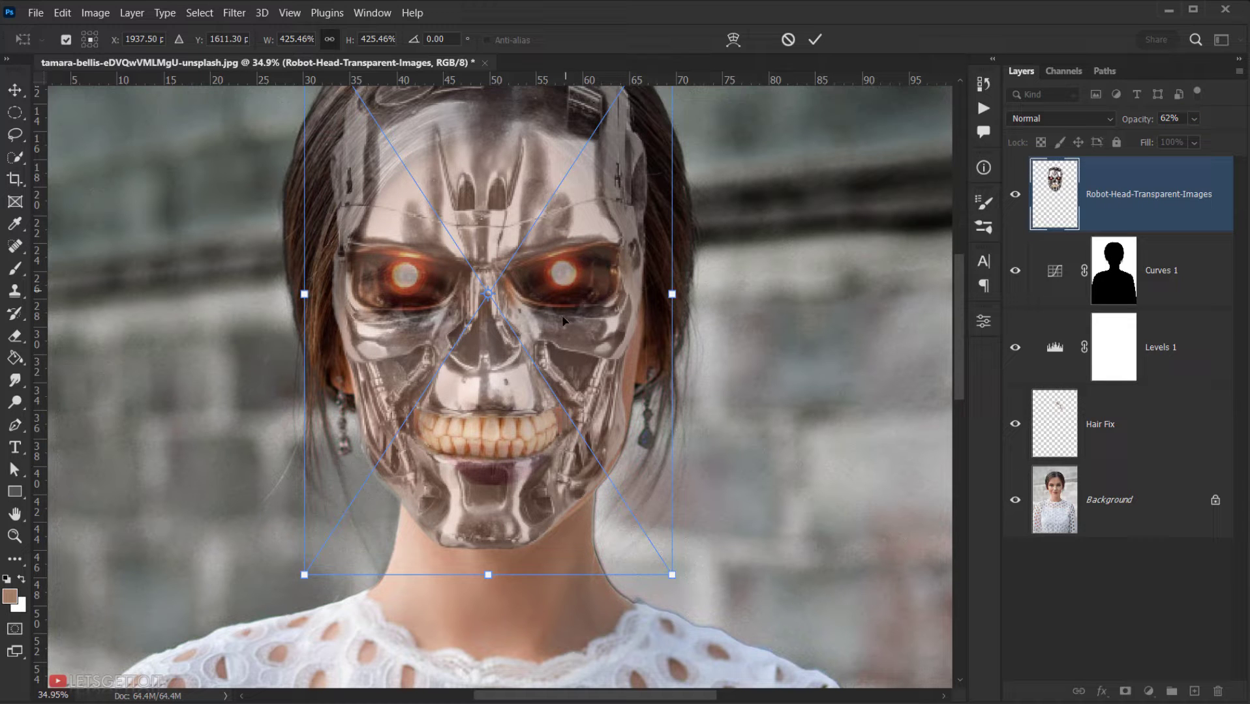
pyautogui.scroll(3, 515, 216)
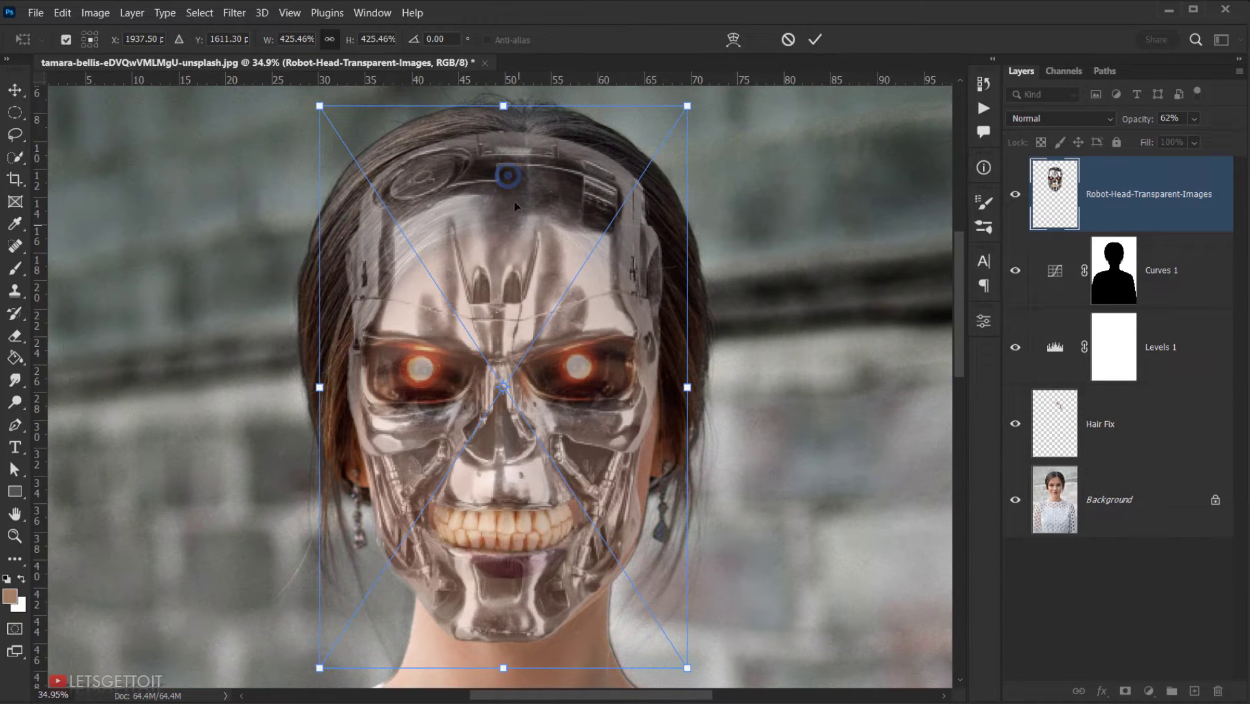
# Step: Fit the robot head to the face by scaling it to about 378% height and widening it to about 409%
pyautogui.moveTo(506, 103); pyautogui.dragTo(498, 163)
pyautogui.moveTo(550, 565); pyautogui.dragTo(559, 560)
pyautogui.scroll(2, 489, 511)
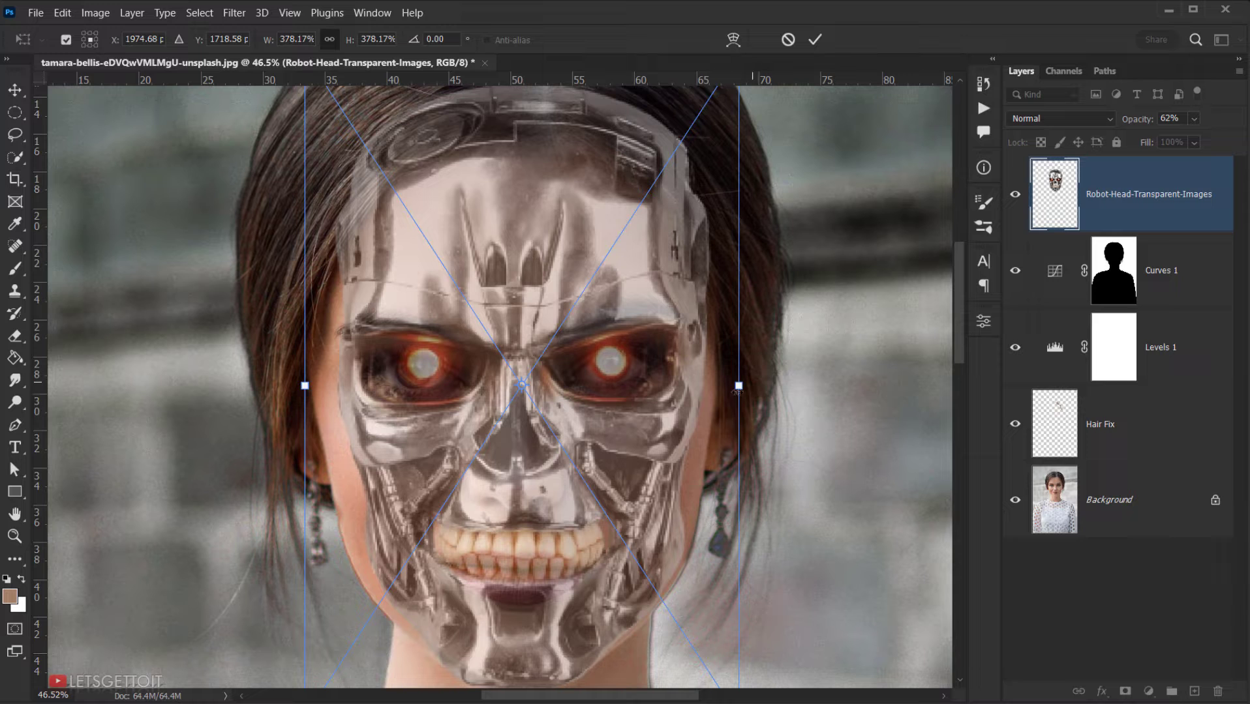
pyautogui.moveTo(738, 385); pyautogui.dragTo(756, 385)
pyautogui.moveTo(305, 385); pyautogui.dragTo(287, 386)
pyautogui.scroll(-3, 502, 482)
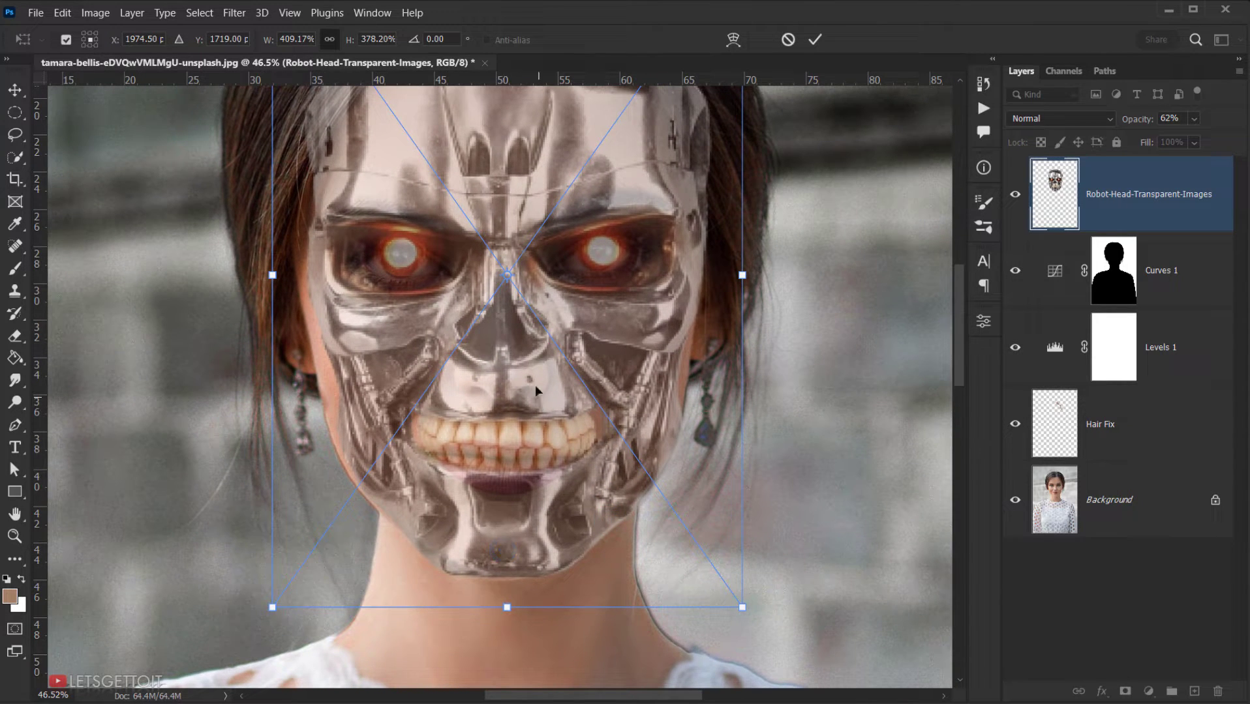
# Step: Start warping the robot head, shifting its eye and nose areas to match the woman's features
pyautogui.rightClick(561, 260)
pyautogui.click(591, 440)
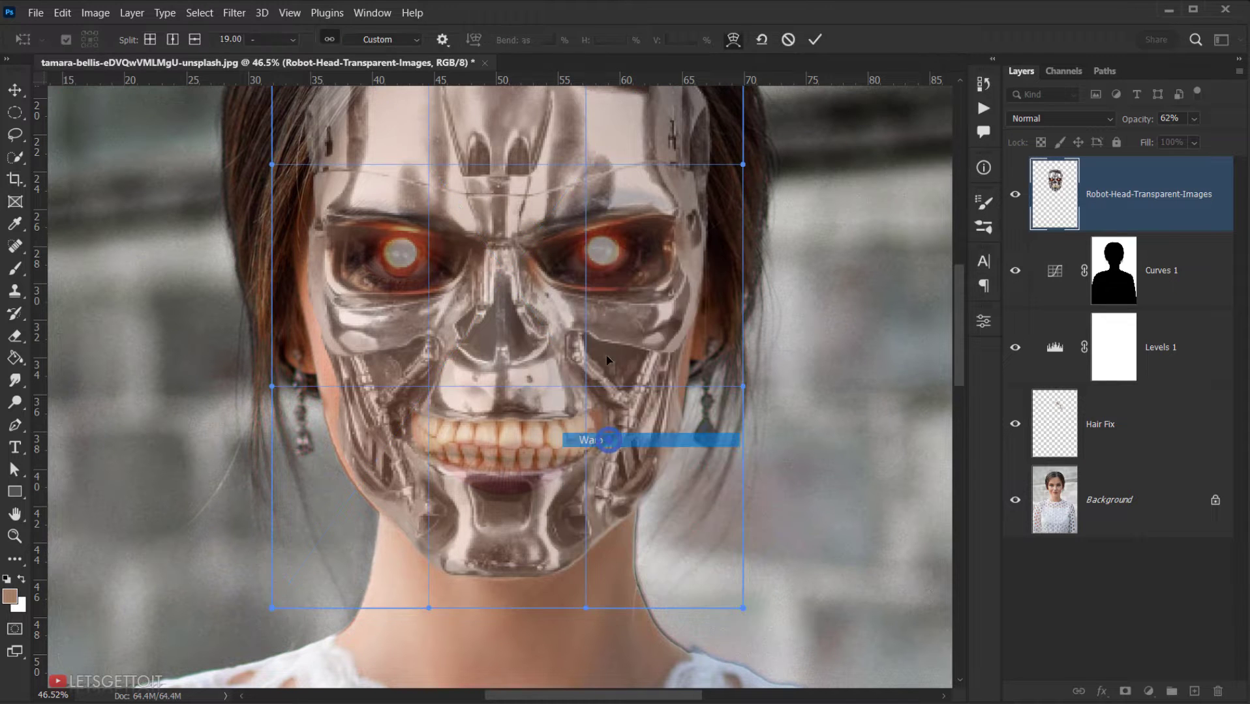
pyautogui.scroll(1, 607, 273)
pyautogui.moveTo(588, 288); pyautogui.dragTo(582, 300)
pyautogui.moveTo(485, 409); pyautogui.dragTo(493, 429)
pyautogui.moveTo(586, 308); pyautogui.dragTo(584, 293)
pyautogui.moveTo(396, 305); pyautogui.dragTo(396, 305)
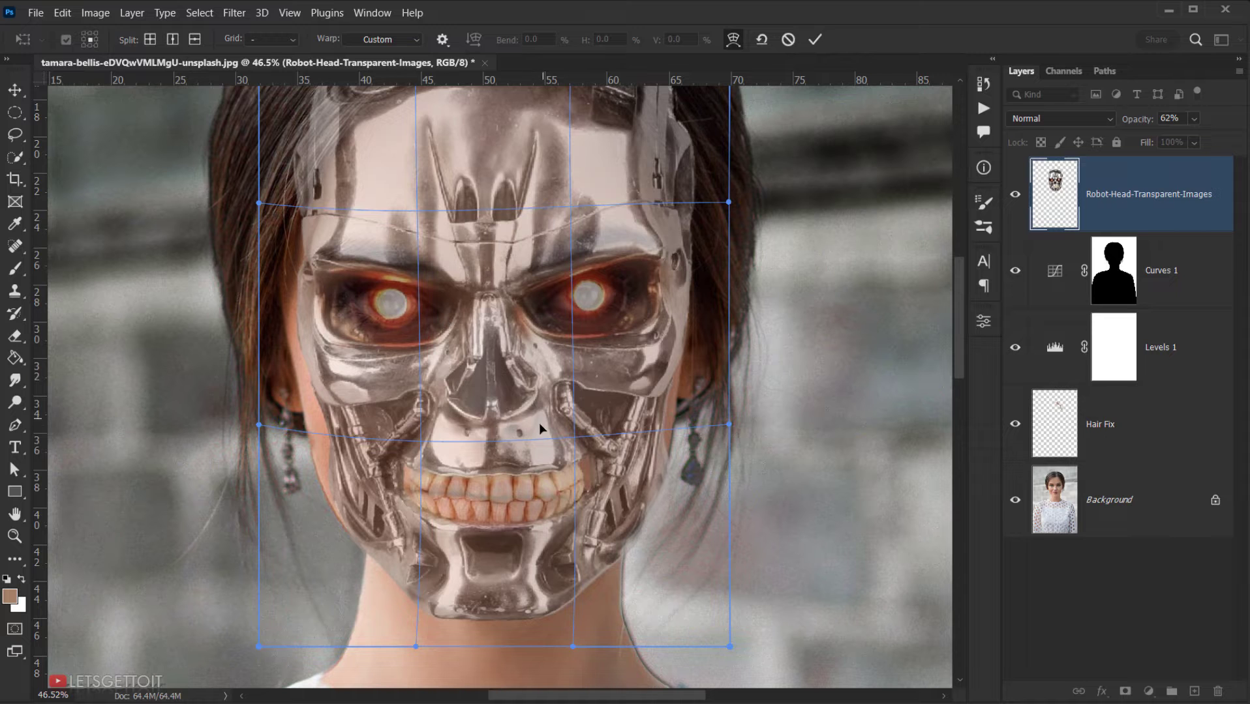
# Step: Refine the warp at the nose, the eyes and the jaw on the image's right side, and apply the transform
pyautogui.moveTo(507, 405); pyautogui.dragTo(508, 415)
pyautogui.moveTo(593, 318); pyautogui.dragTo(592, 306)
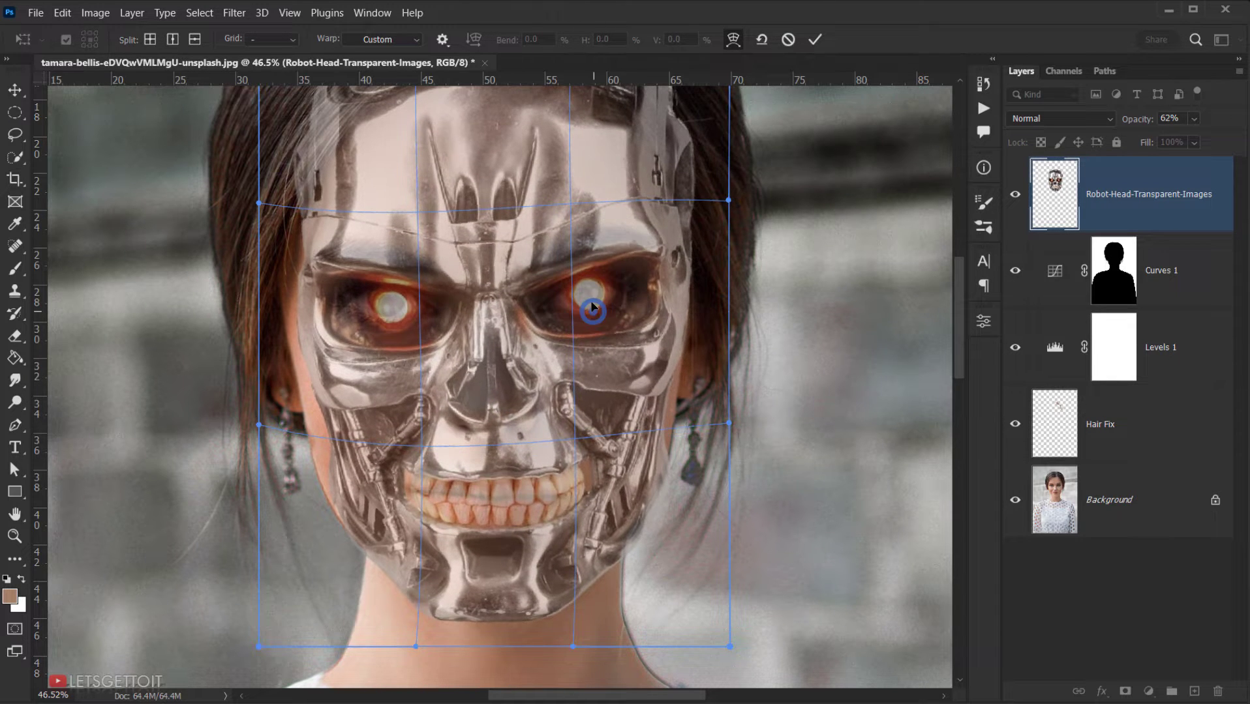
pyautogui.moveTo(669, 490); pyautogui.dragTo(664, 480)
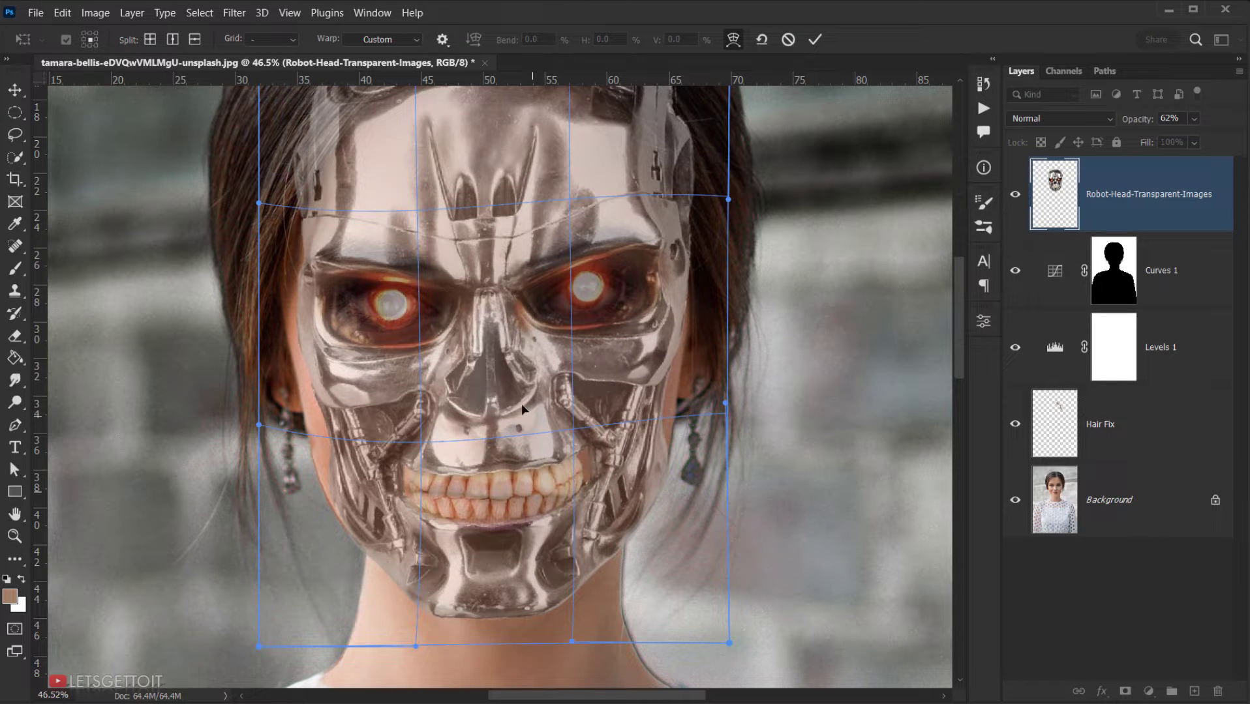
pyautogui.moveTo(503, 391); pyautogui.dragTo(505, 413)
pyautogui.moveTo(596, 290); pyautogui.dragTo(596, 292)
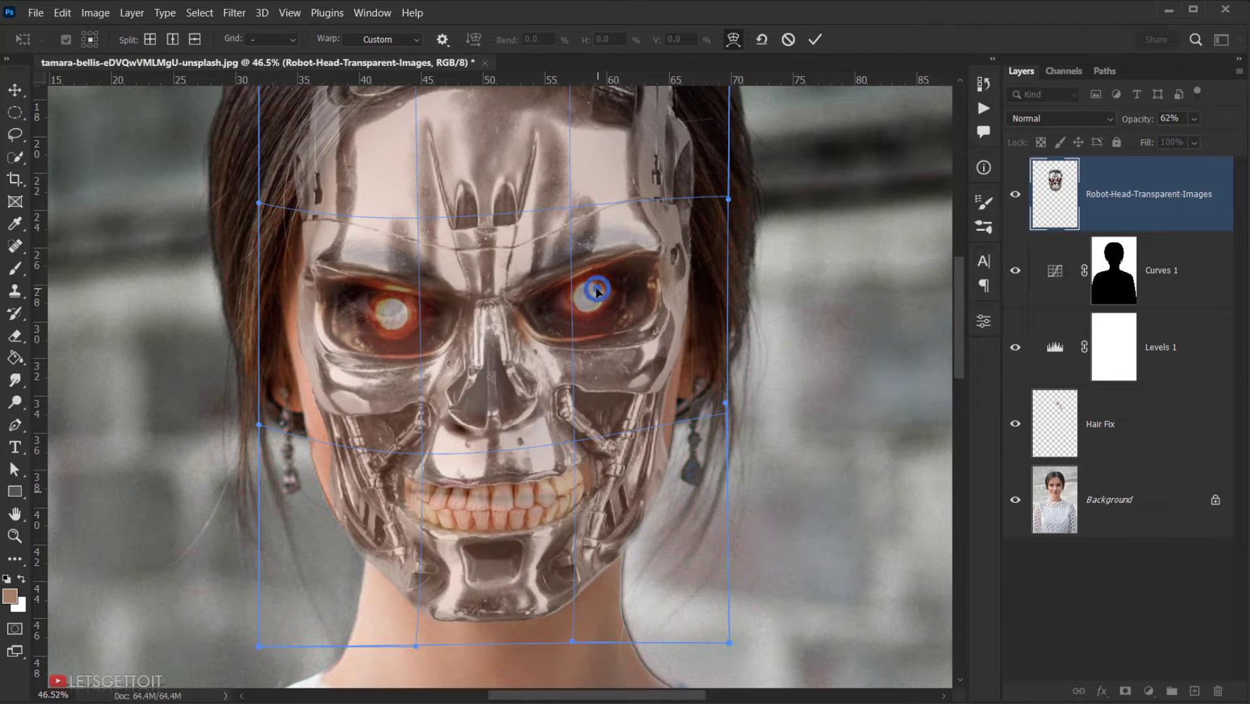
pyautogui.moveTo(567, 380); pyautogui.dragTo(525, 359)
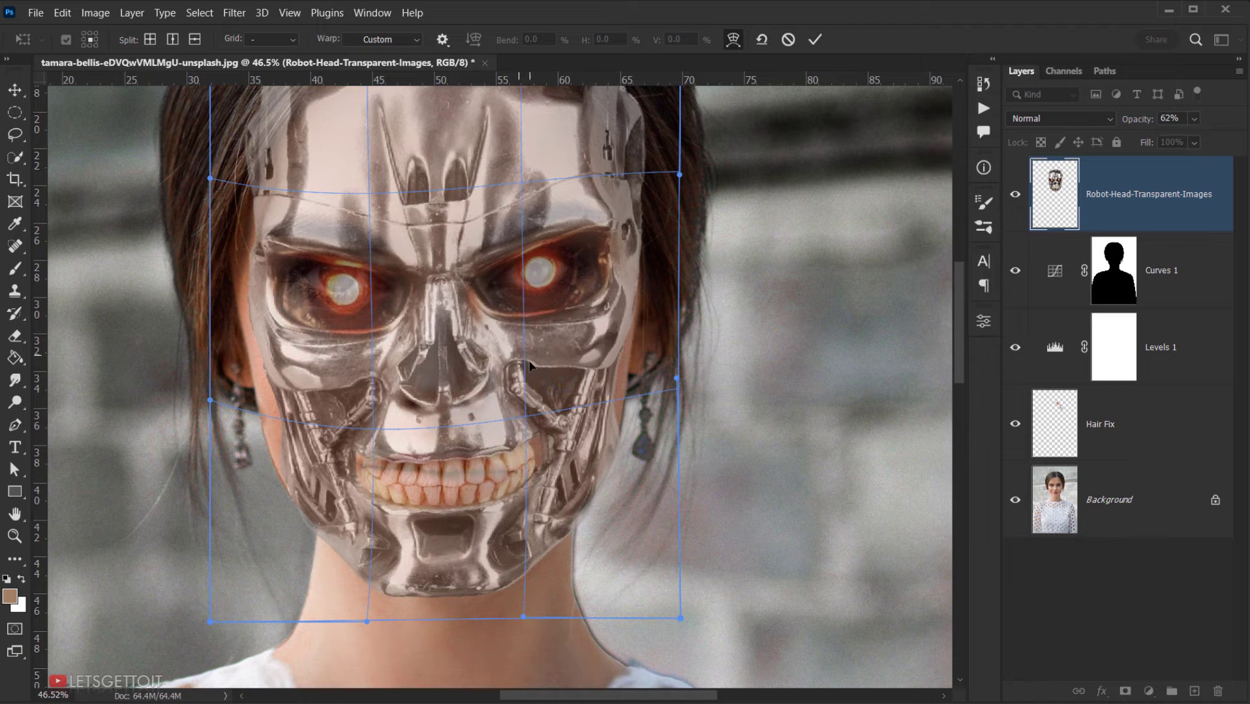
pyautogui.click(815, 39)
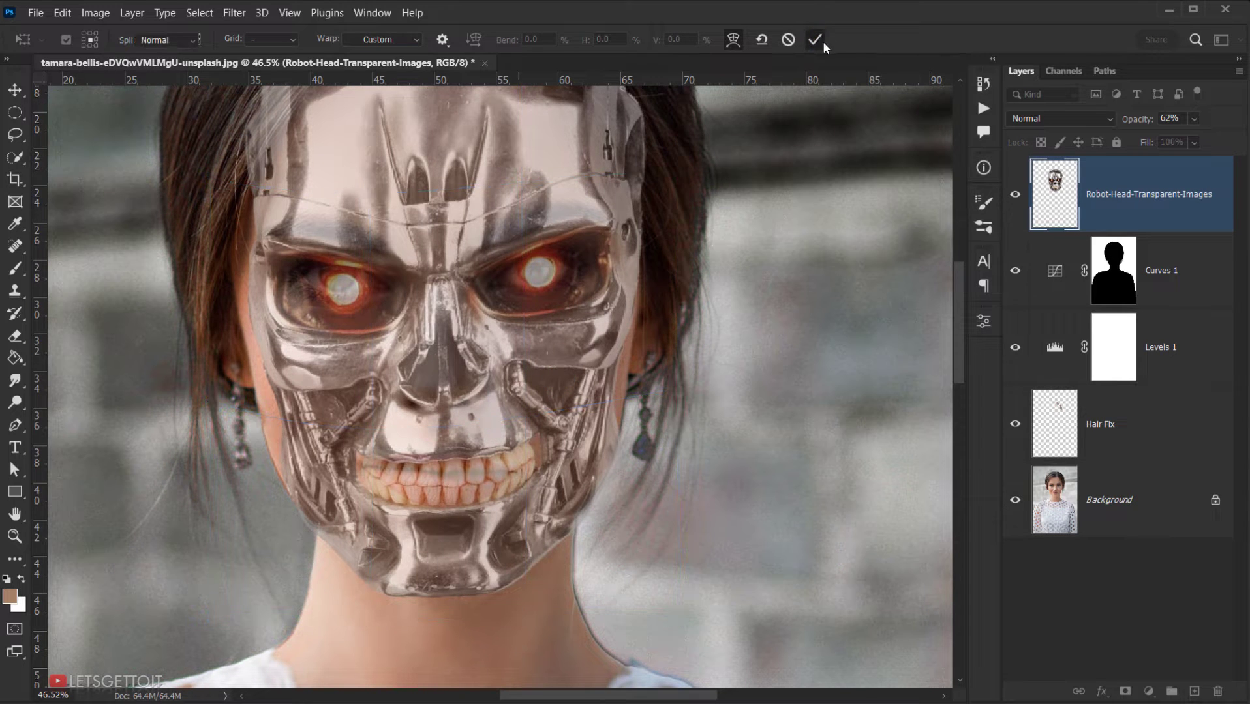
# Step: Rasterize the robot head layer and rename it Cyborg Skull
pyautogui.press('j')
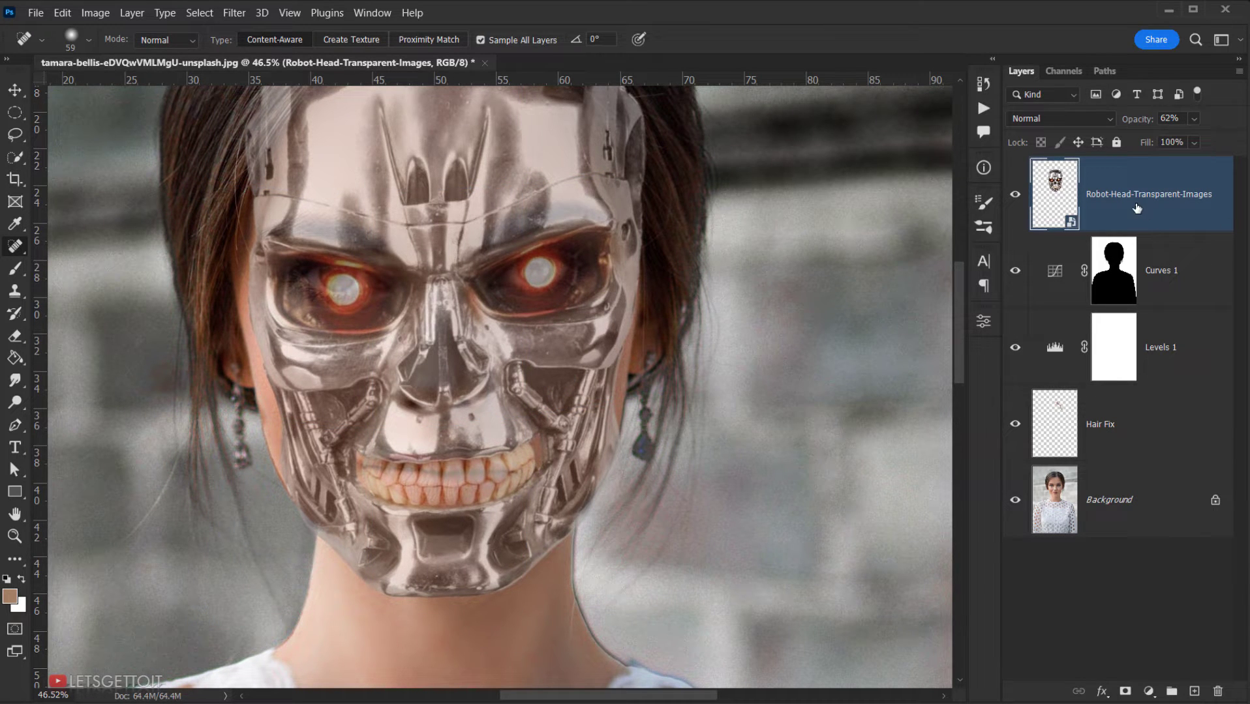
pyautogui.rightClick(1137, 208)
pyautogui.click(1021, 364)
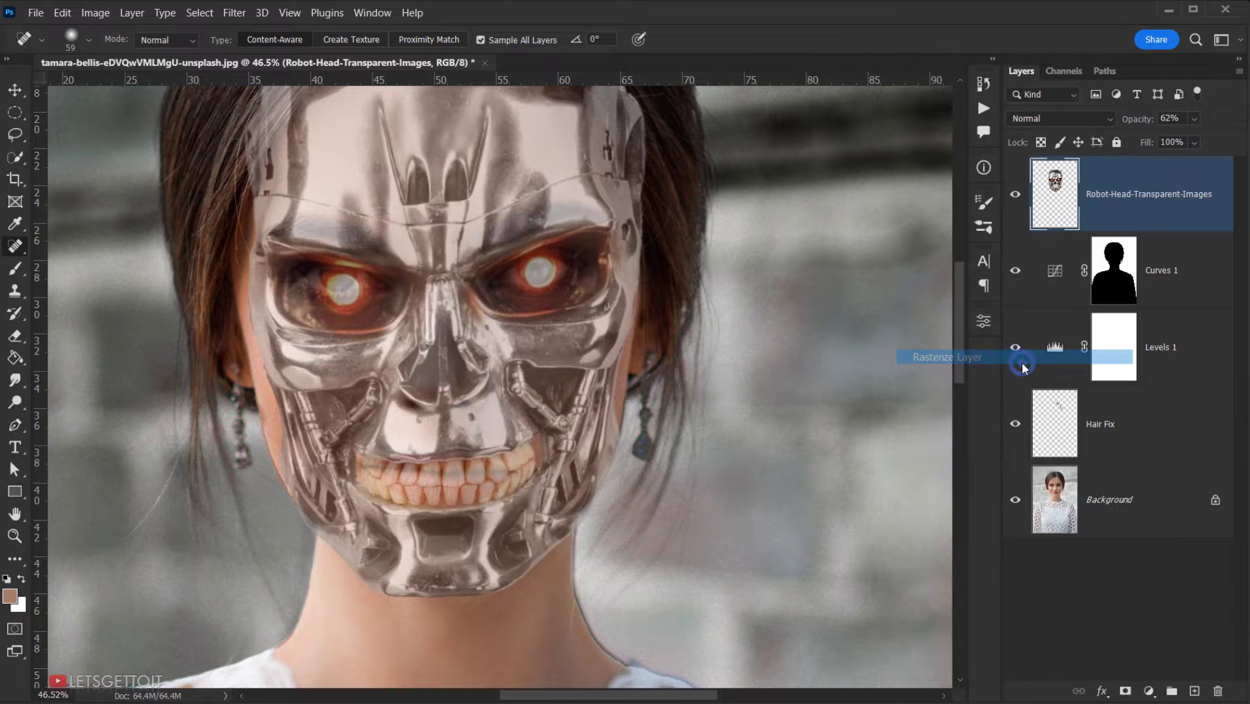
pyautogui.doubleClick(1173, 191)
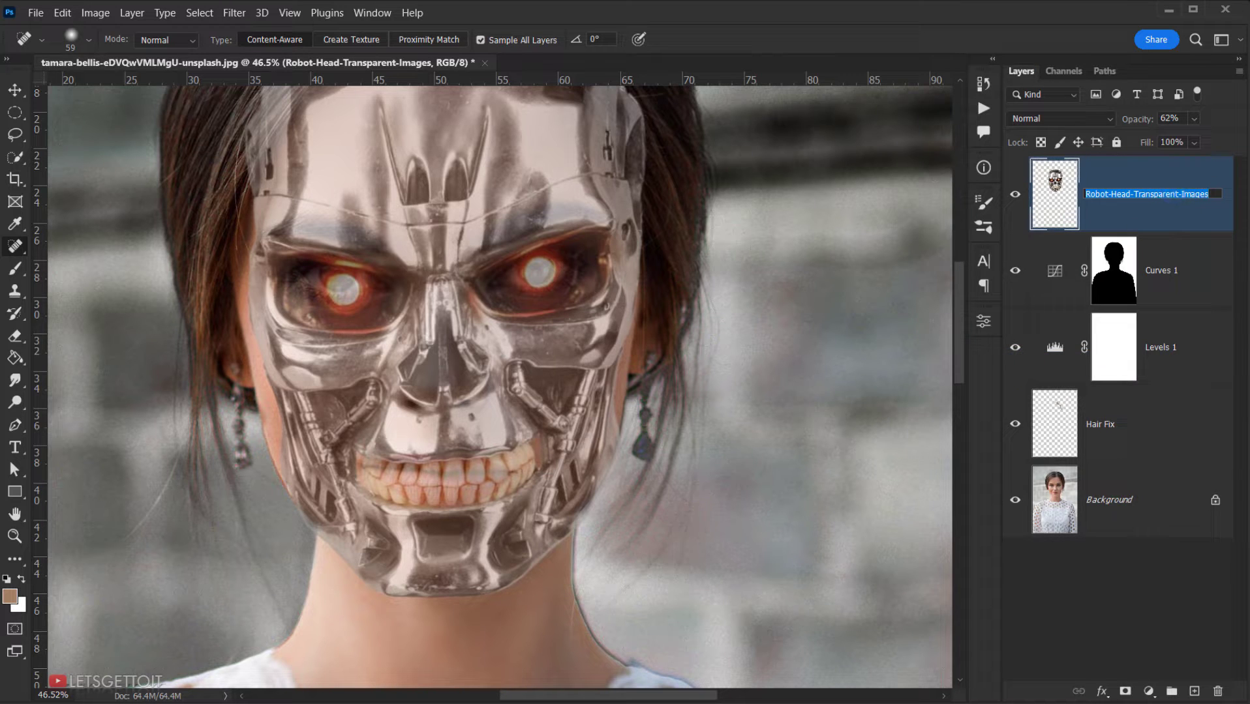
pyautogui.write('Cyborg Sku')
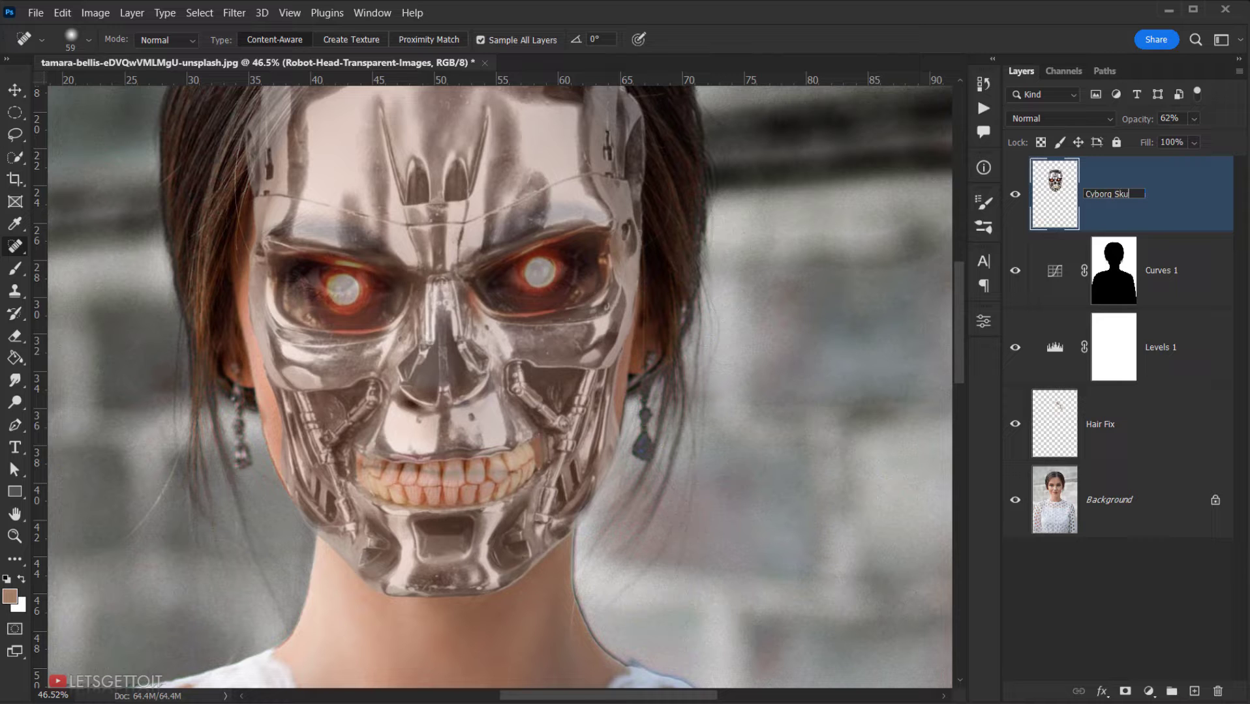
pyautogui.write('ll')
pyautogui.press('Return')
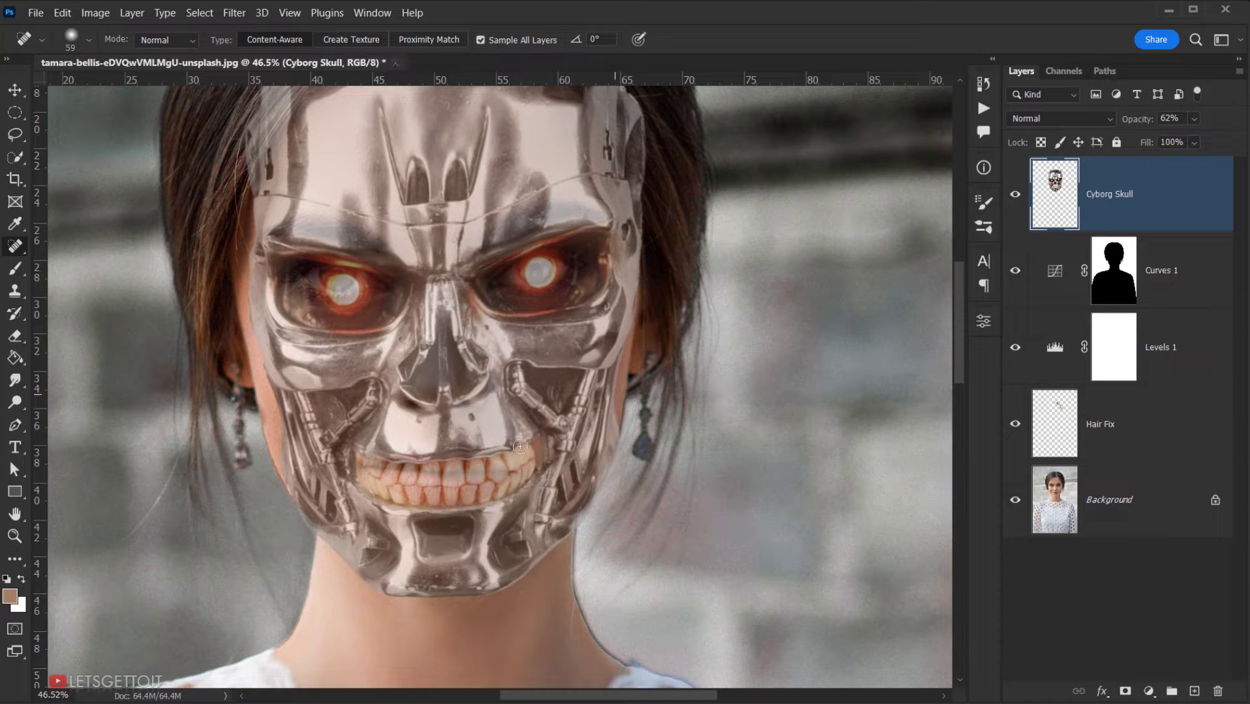
# Step: Start Puppet Warp on the Cyborg Skull layer and place pins on the chin and both outer cheekbones
pyautogui.click(63, 16)
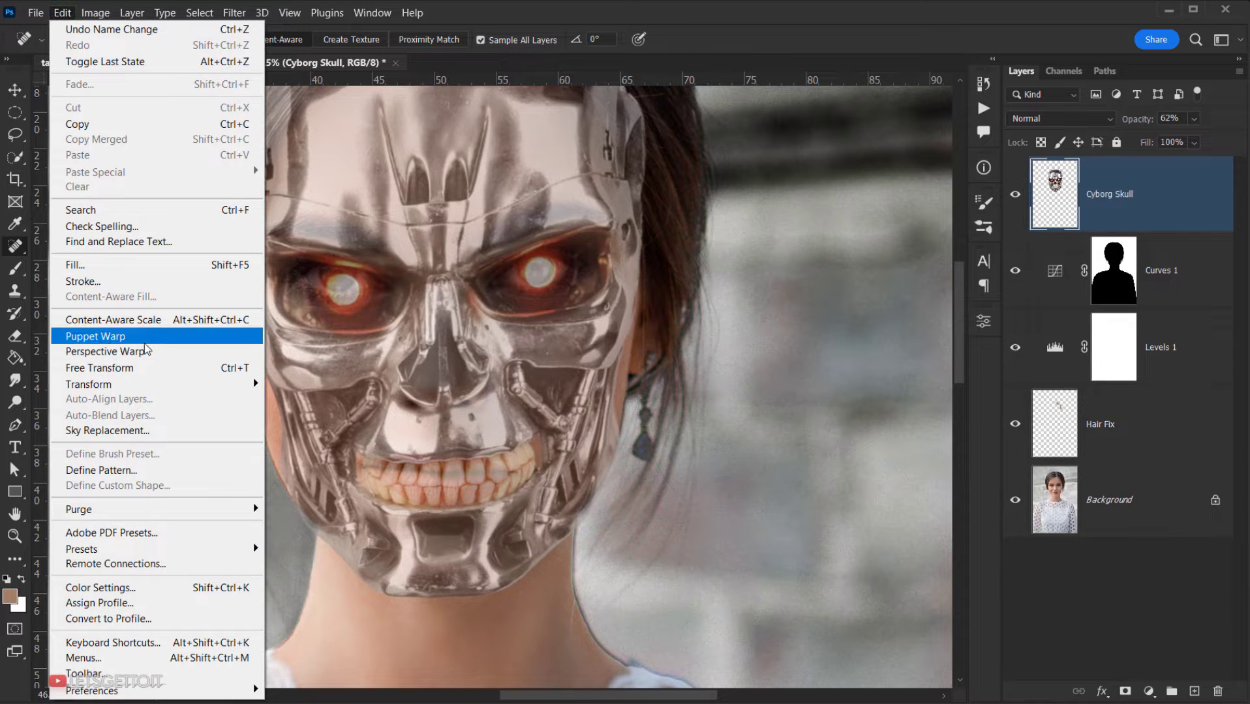
pyautogui.click(121, 336)
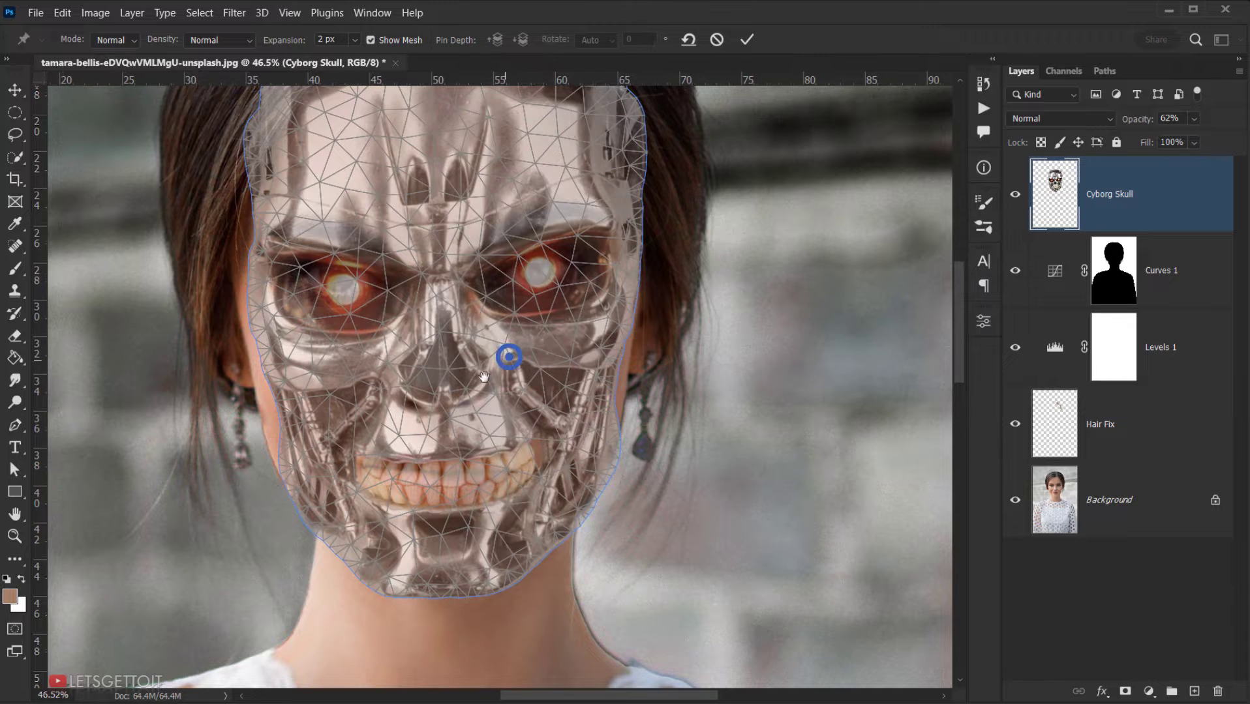
pyautogui.moveTo(507, 357); pyautogui.dragTo(539, 372)
pyautogui.scroll(3, 550, 274)
pyautogui.moveTo(397, 398); pyautogui.dragTo(342, 322)
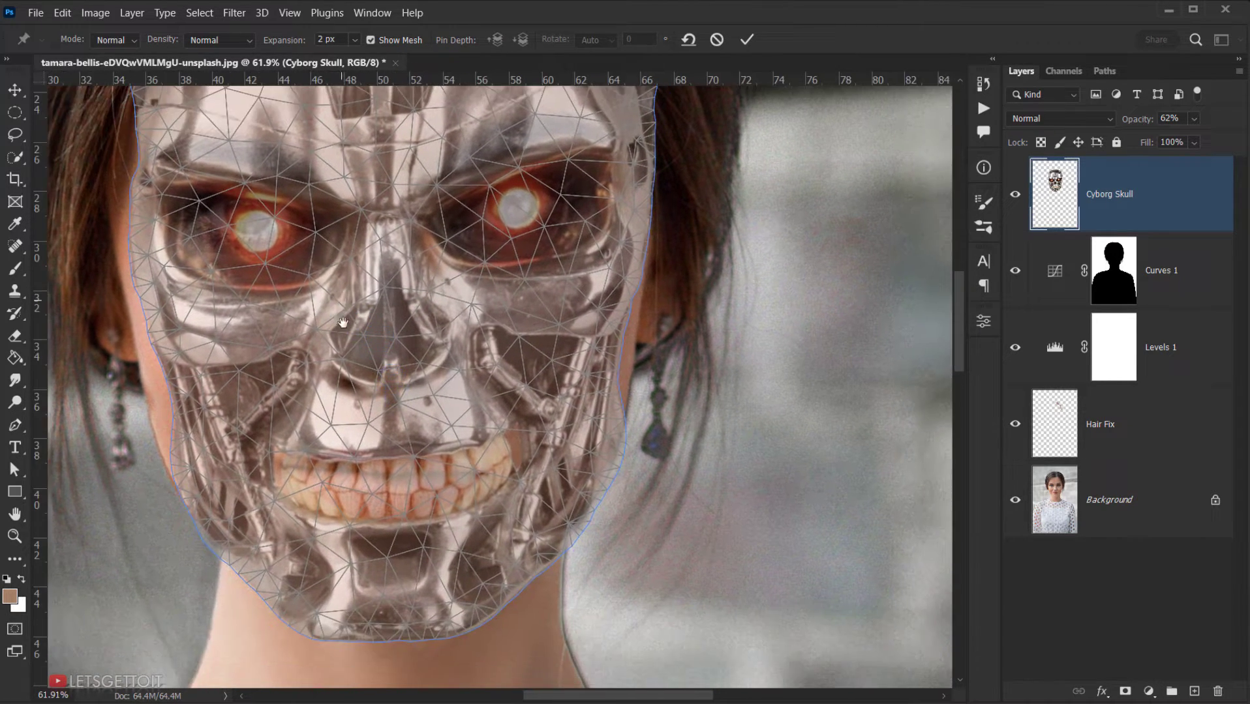
pyautogui.moveTo(522, 282); pyautogui.dragTo(528, 315)
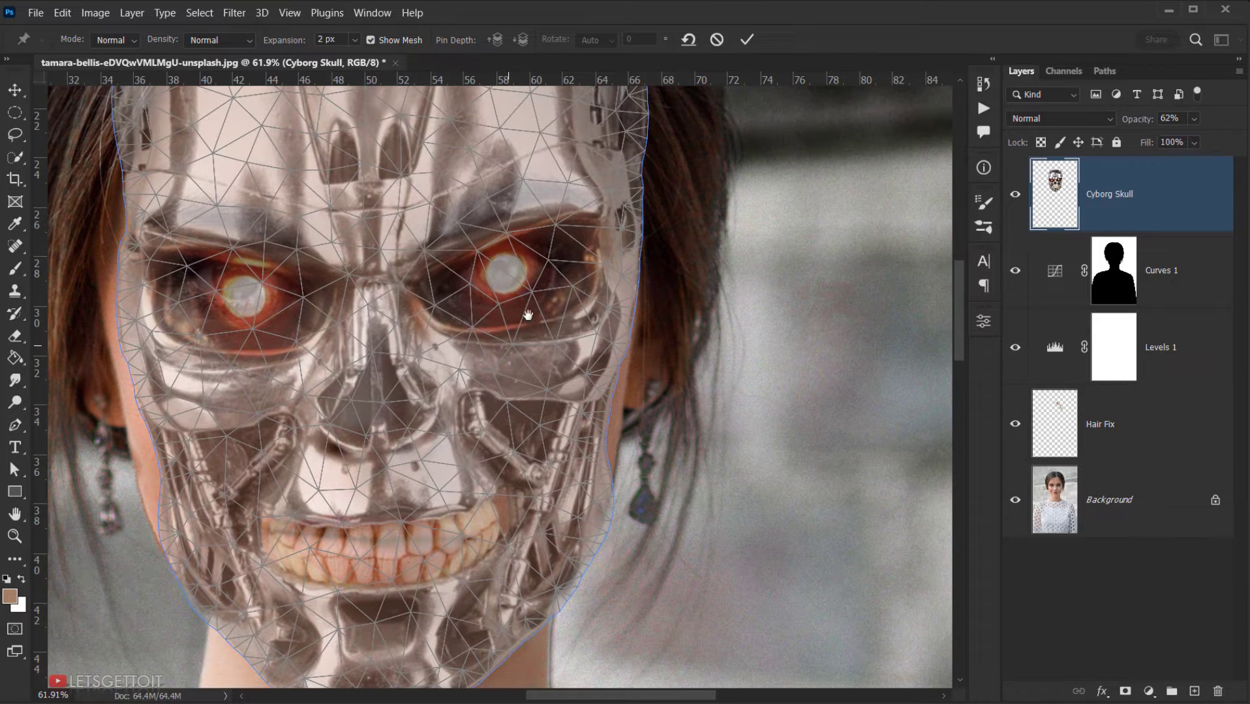
pyautogui.moveTo(588, 398); pyautogui.dragTo(602, 303)
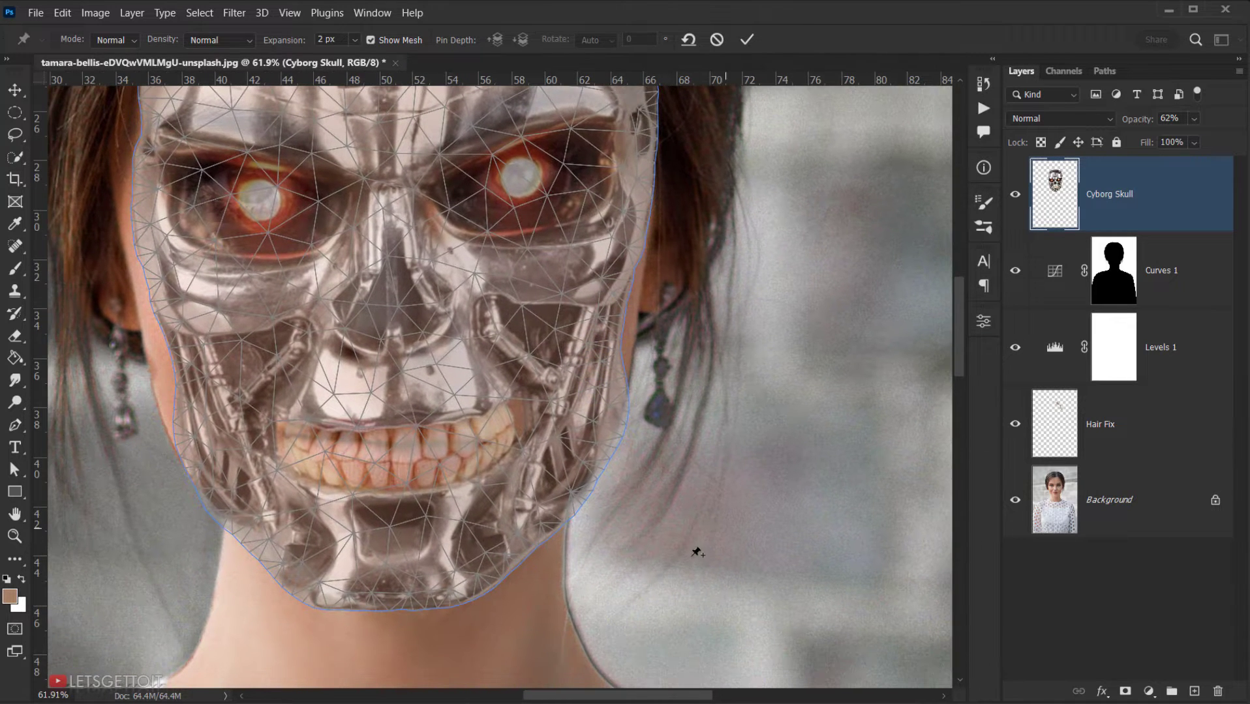
pyautogui.click(397, 605)
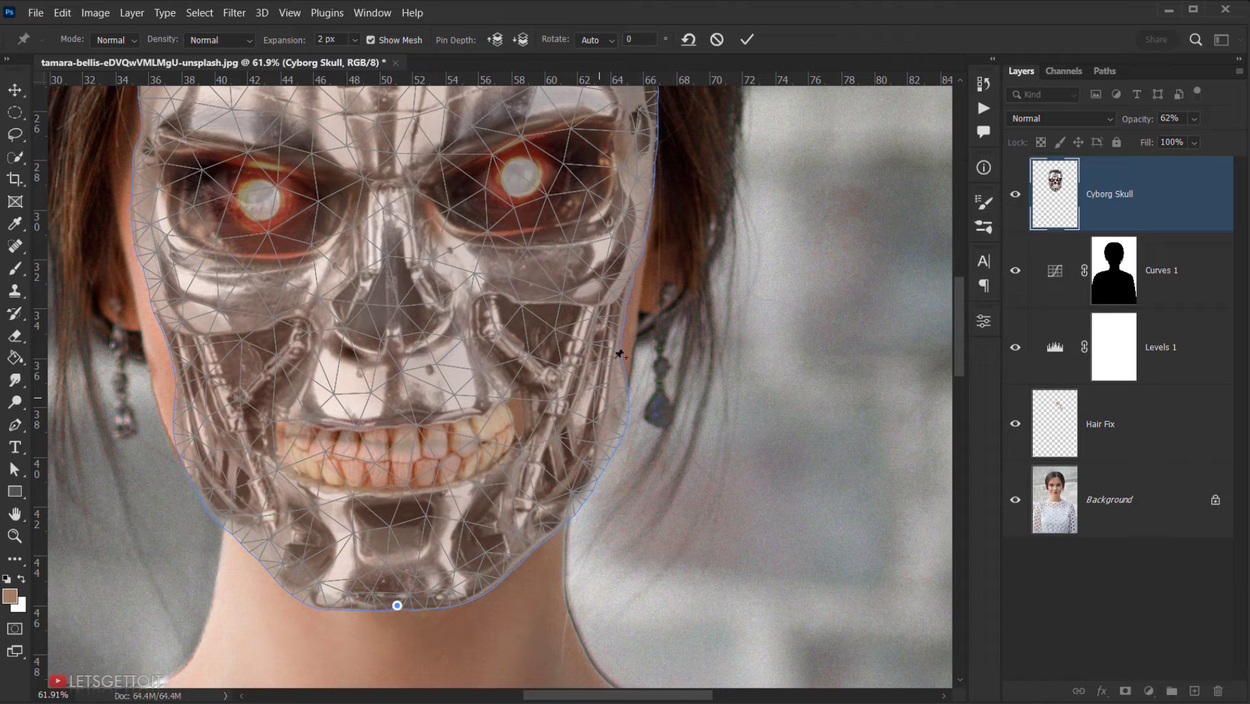
pyautogui.click(623, 285)
pyautogui.moveTo(467, 291); pyautogui.dragTo(547, 354)
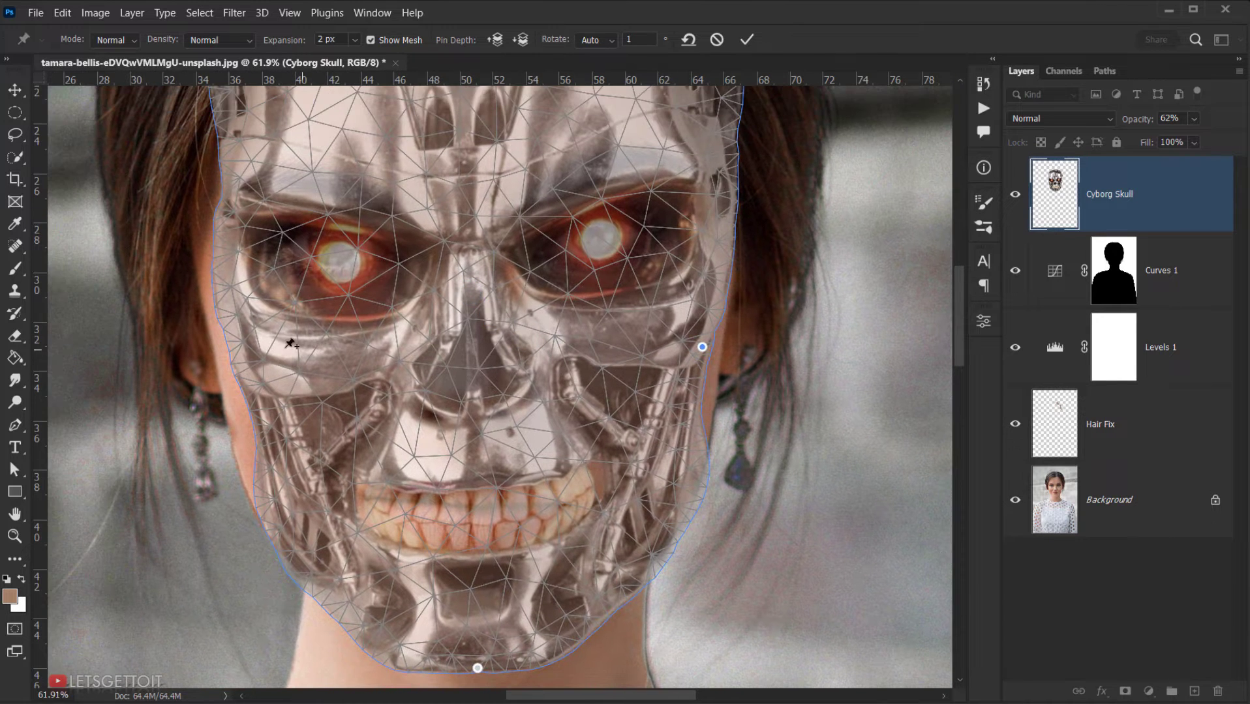
pyautogui.click(237, 357)
pyautogui.moveTo(339, 325); pyautogui.dragTo(289, 576)
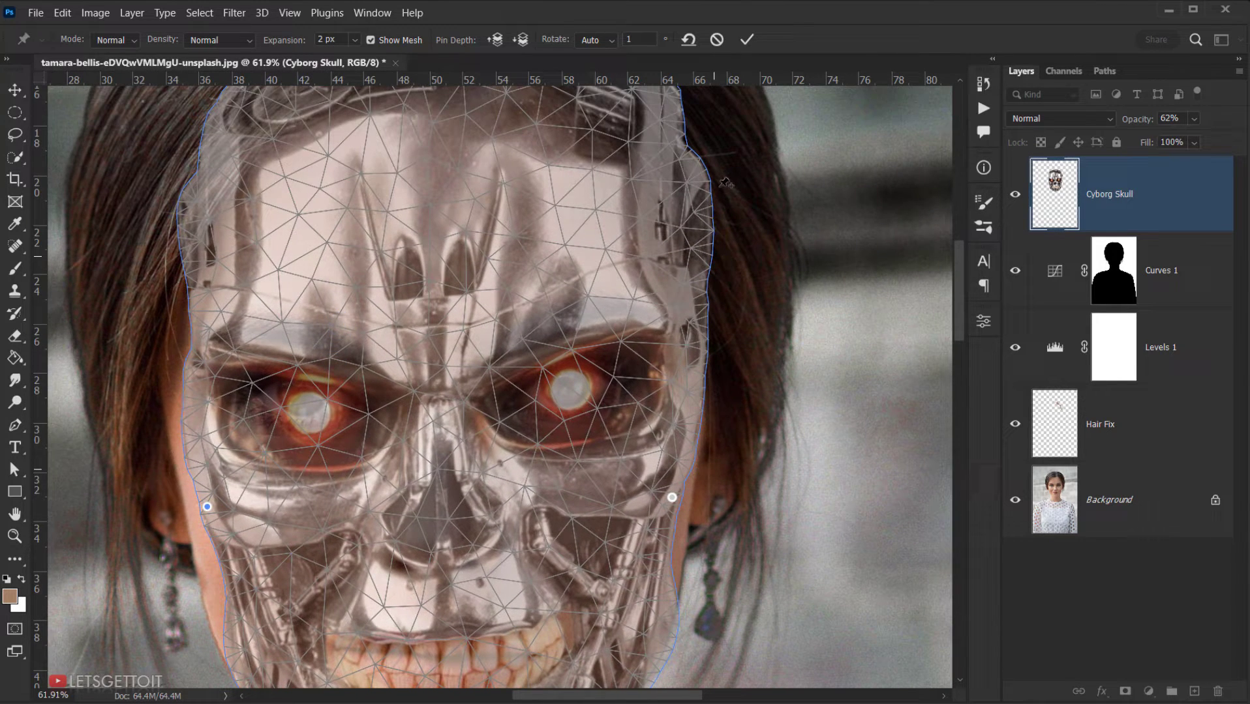
# Step: Add Puppet Warp pins on both temples and the upper forehead of the skull
pyautogui.click(677, 180)
pyautogui.click(203, 269)
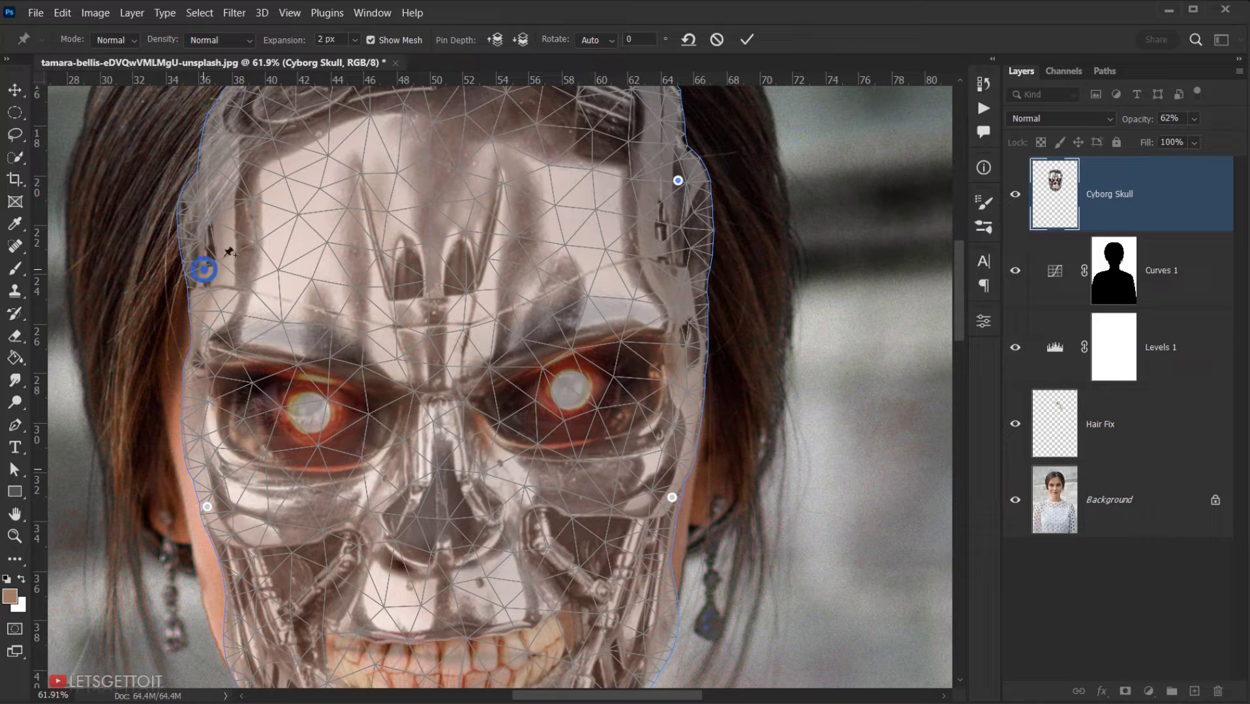
pyautogui.click(420, 123)
# Step: Add Puppet Warp pins at the nose bridge and on the pupil, brow, outer edge and lower rim of the eye on the image's right side
pyautogui.moveTo(466, 354); pyautogui.dragTo(409, 267)
pyautogui.scroll(3, 542, 327)
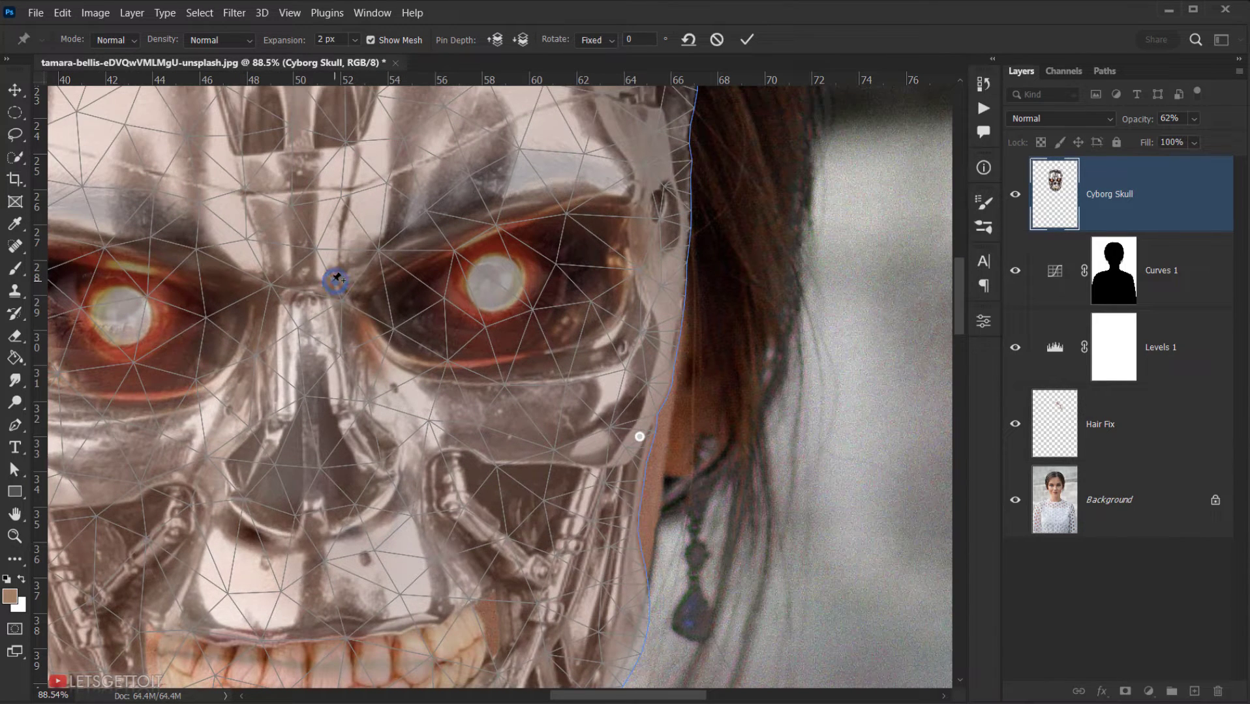
pyautogui.click(506, 178)
pyautogui.click(664, 279)
pyautogui.click(517, 410)
pyautogui.click(500, 288)
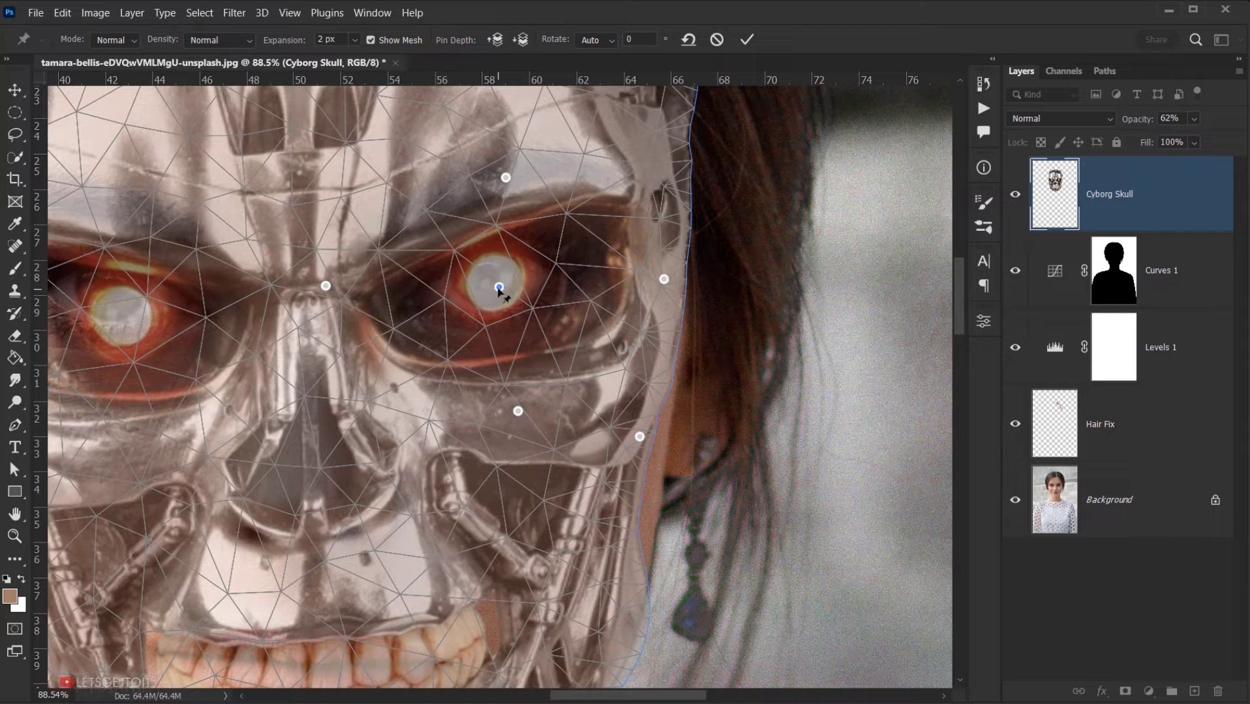
# Step: Nudge the pins at the pupil, the outer eye edge and the nose bridge to align that eye with the face
pyautogui.moveTo(498, 290); pyautogui.dragTo(502, 283)
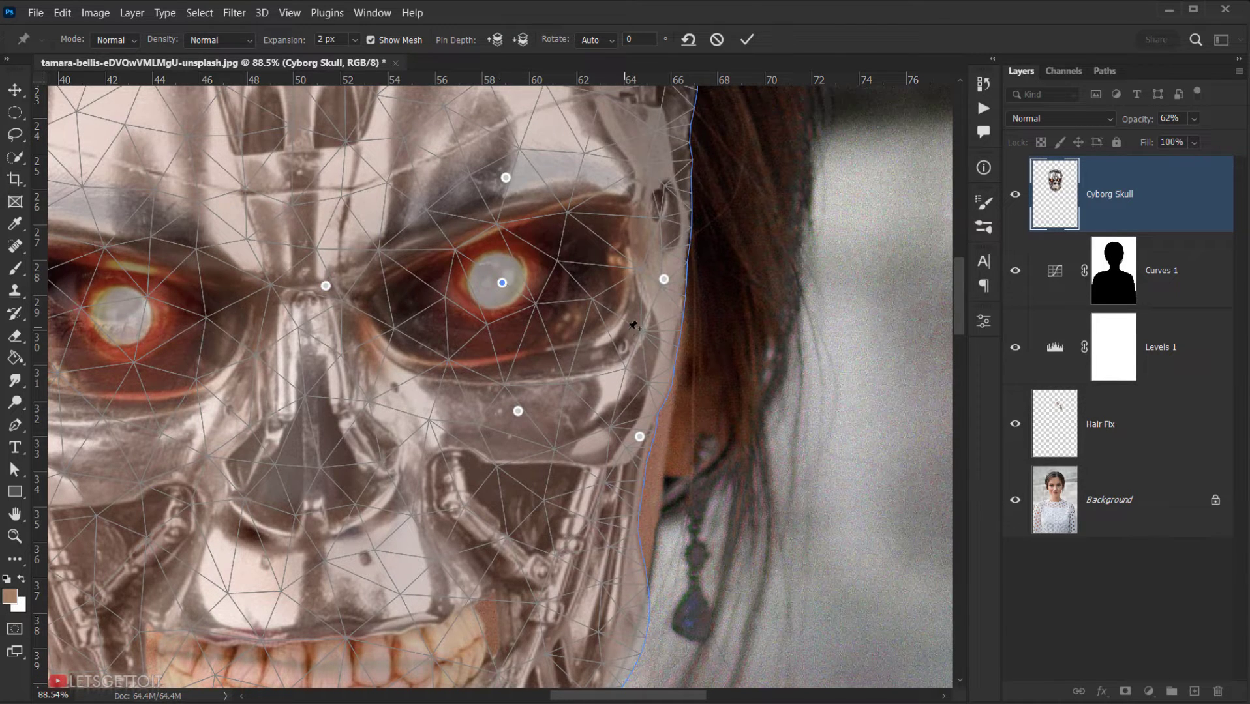
pyautogui.moveTo(663, 281); pyautogui.dragTo(661, 280)
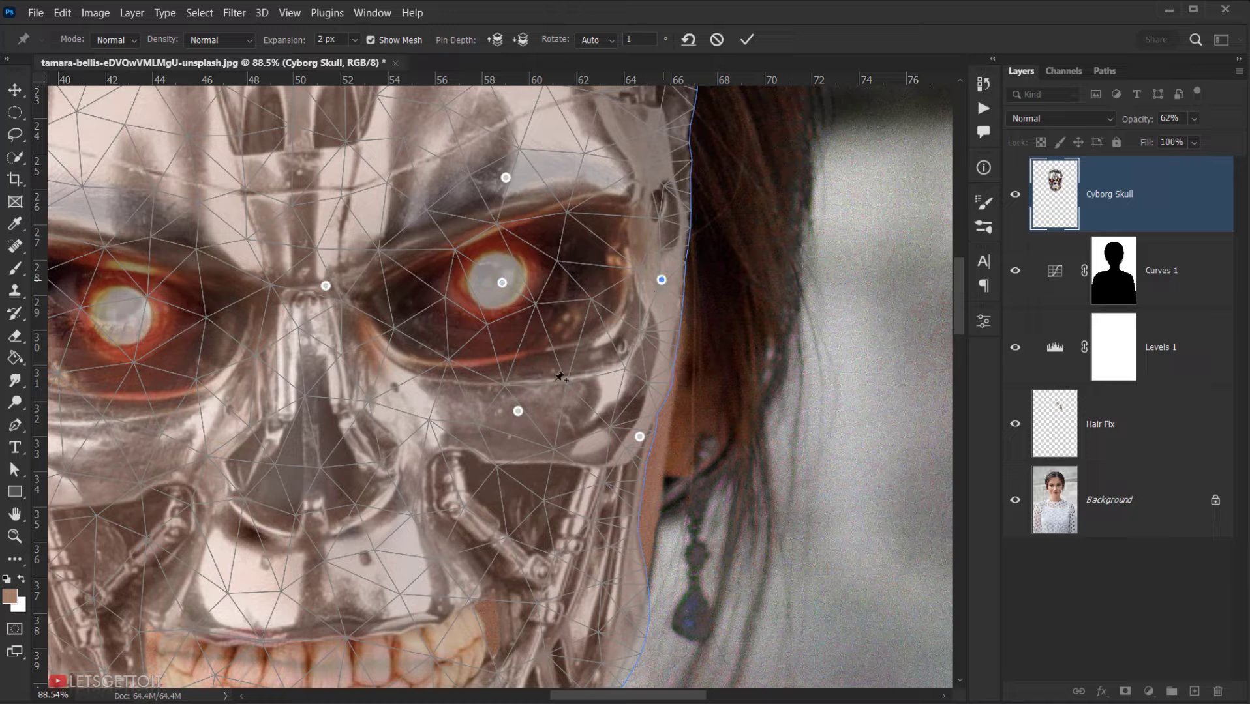
pyautogui.moveTo(329, 288); pyautogui.dragTo(334, 287)
# Step: Add Puppet Warp pins on the upper nose and on both sides of the skull's nasal opening
pyautogui.moveTo(316, 488); pyautogui.dragTo(322, 378)
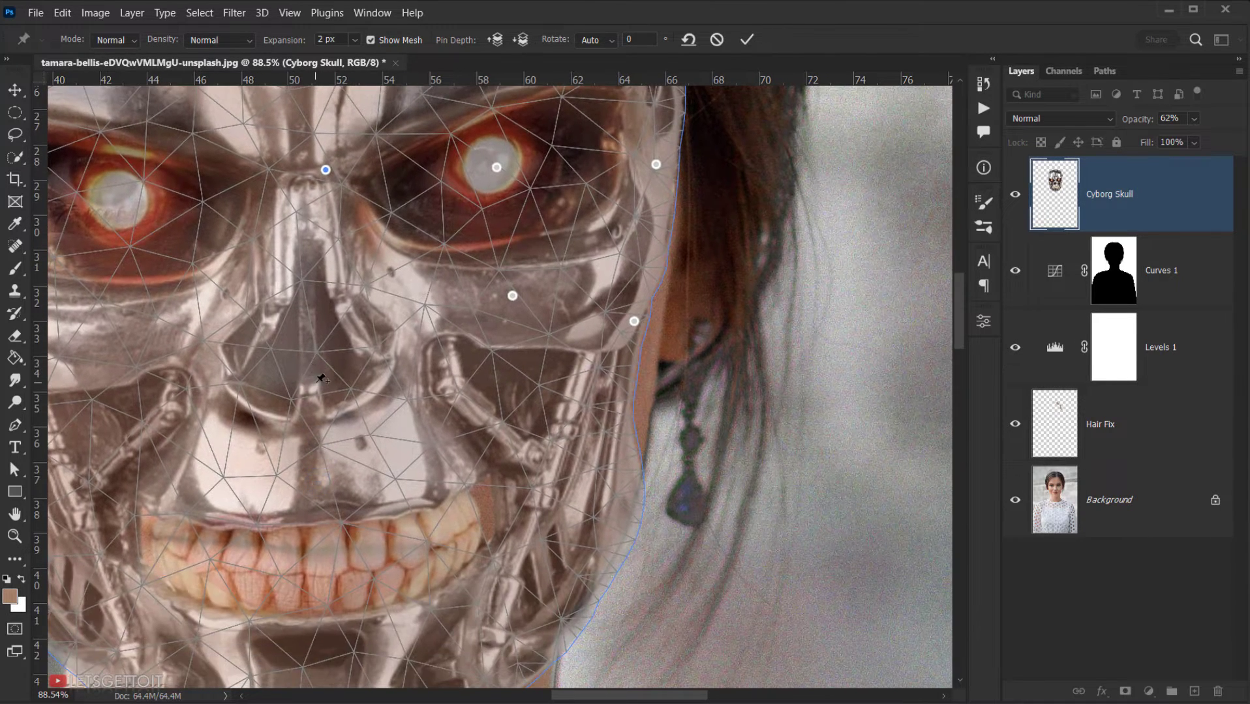
pyautogui.scroll(2, 349, 406)
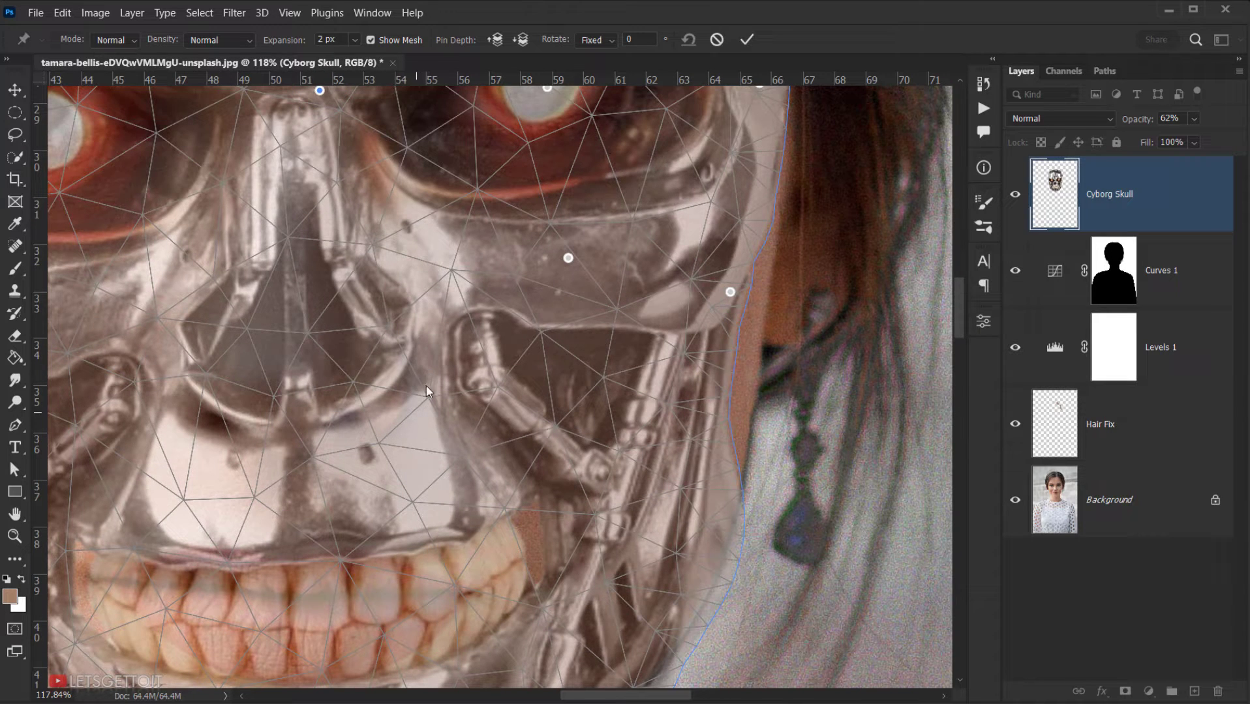
pyautogui.click(295, 181)
pyautogui.click(148, 369)
pyautogui.click(433, 374)
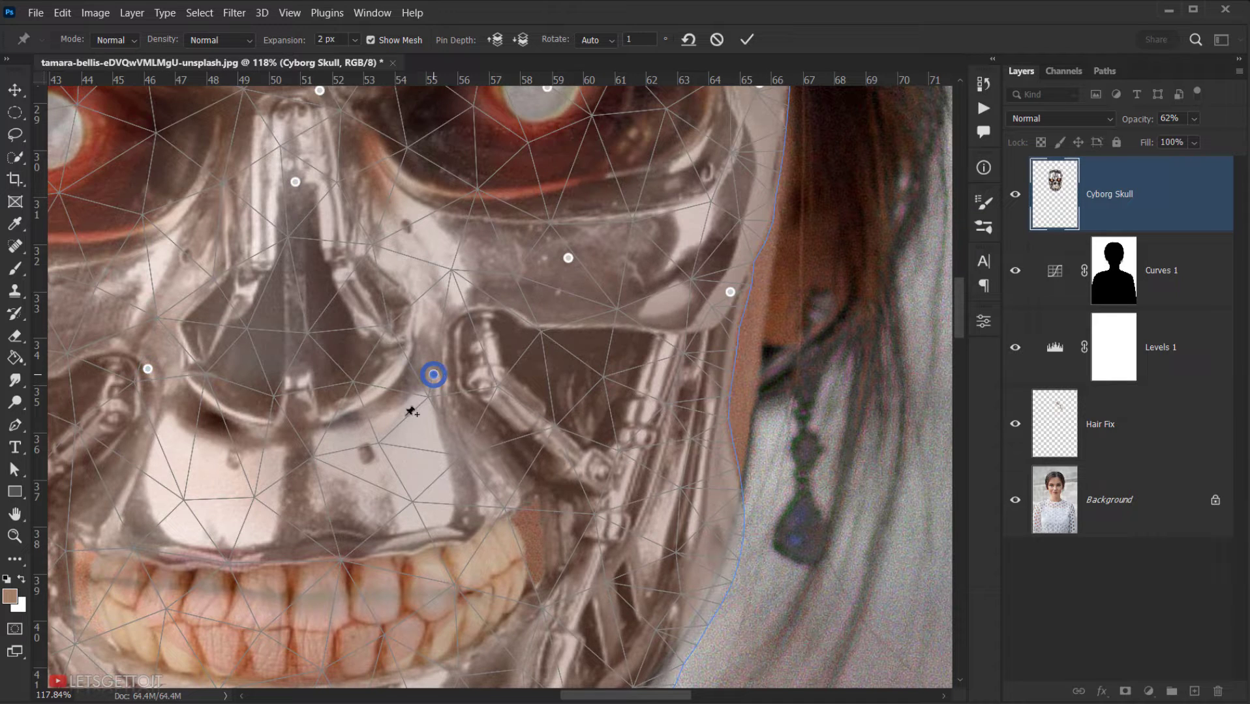
# Step: Add pins below the nose and inside the nasal cavity, and pull the nose pins downward to lengthen the nose over the face
pyautogui.click(302, 437)
pyautogui.moveTo(302, 436); pyautogui.dragTo(294, 447)
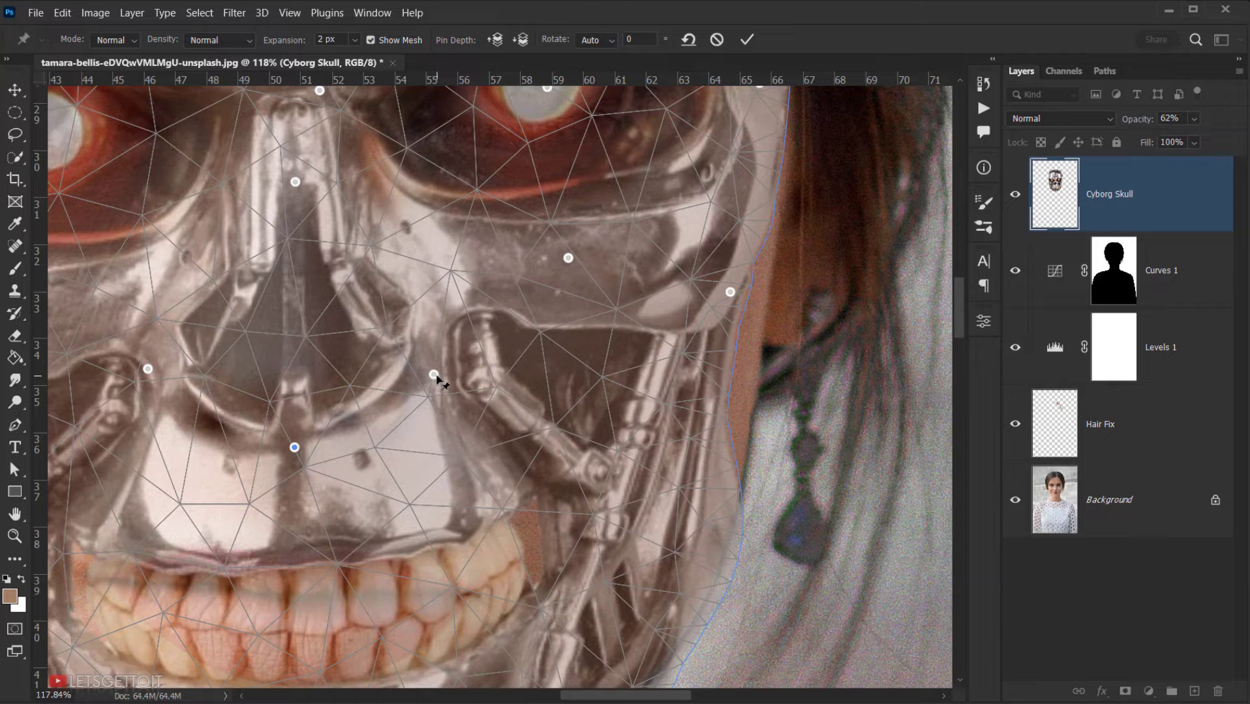
pyautogui.moveTo(434, 376); pyautogui.dragTo(429, 398)
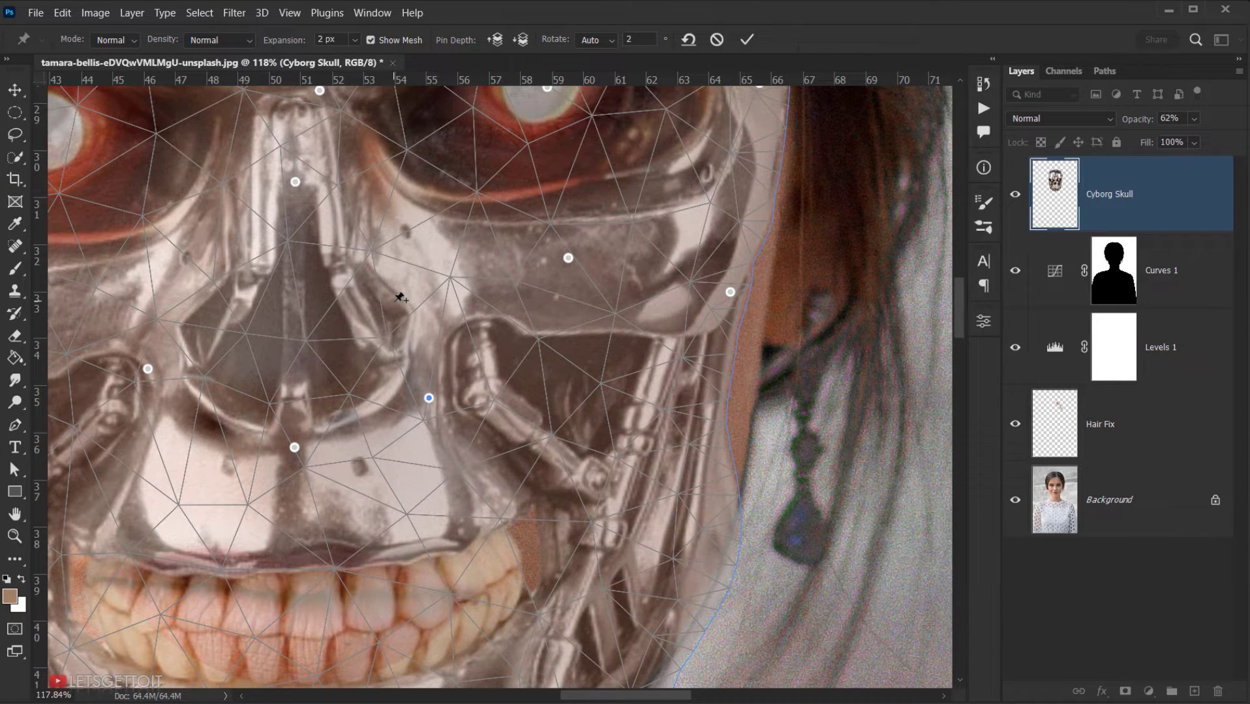
pyautogui.moveTo(294, 181); pyautogui.dragTo(294, 194)
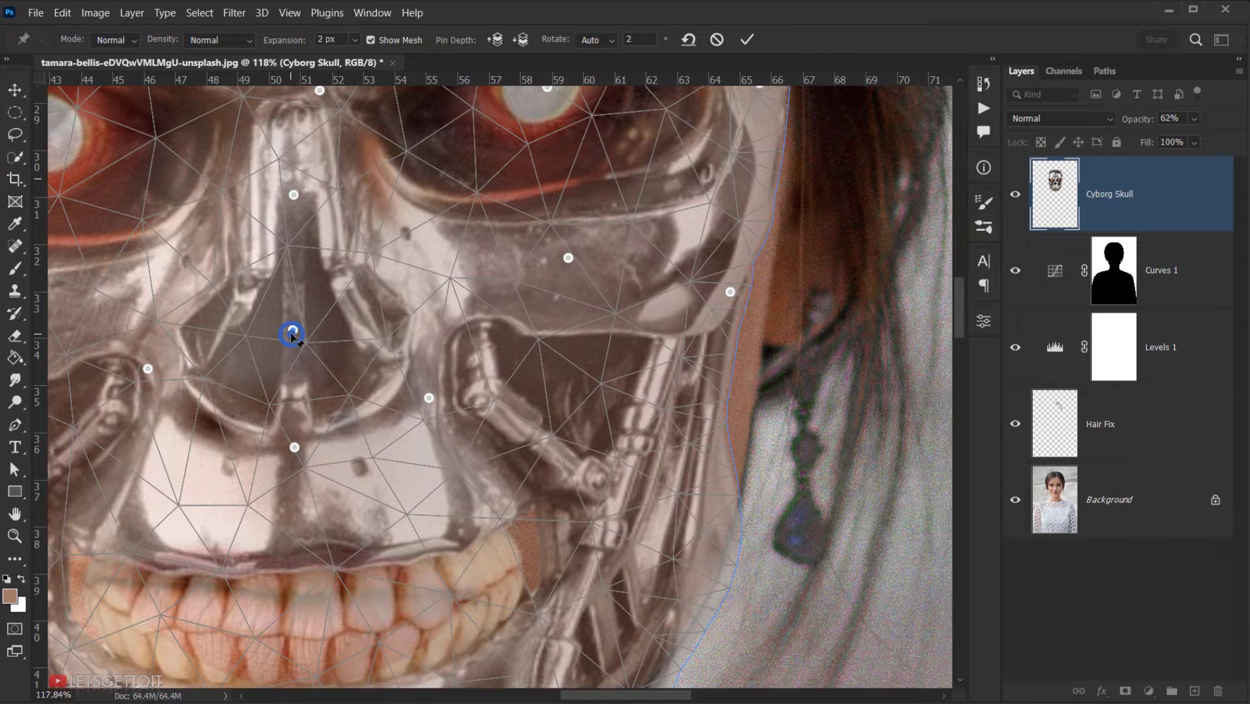
pyautogui.moveTo(291, 334); pyautogui.dragTo(292, 337)
pyautogui.moveTo(293, 447); pyautogui.dragTo(293, 481)
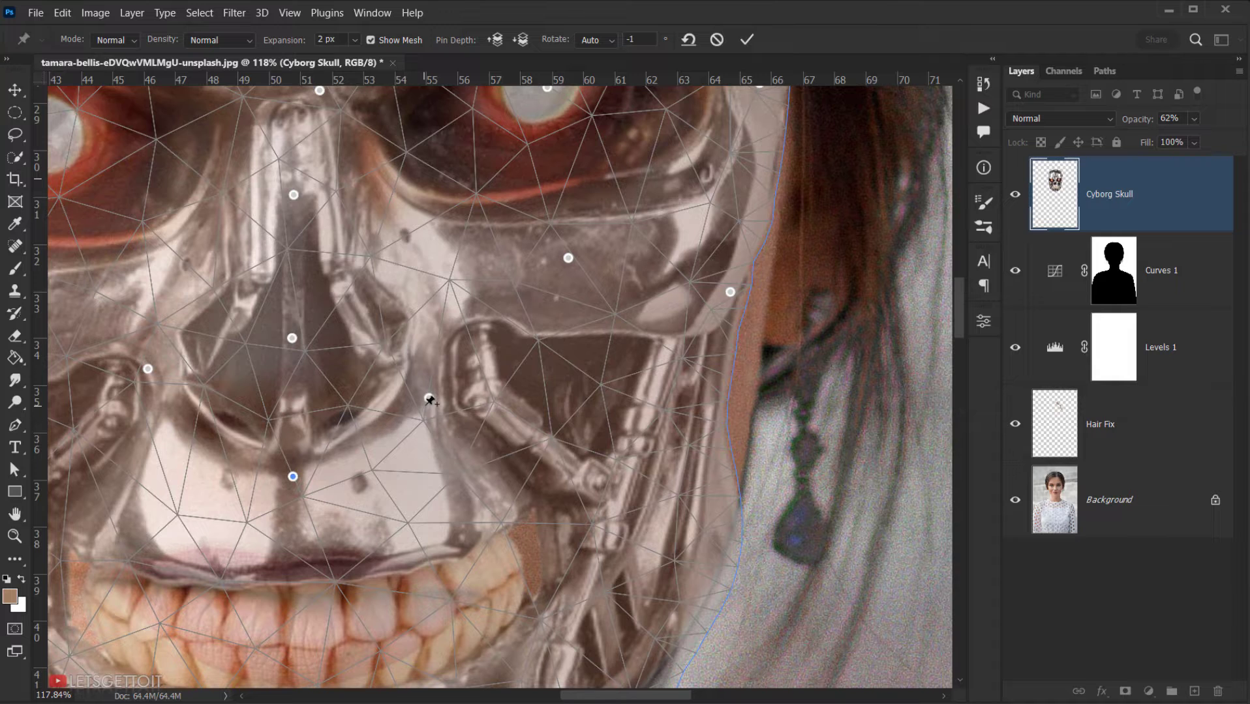
pyautogui.moveTo(429, 398); pyautogui.dragTo(425, 412)
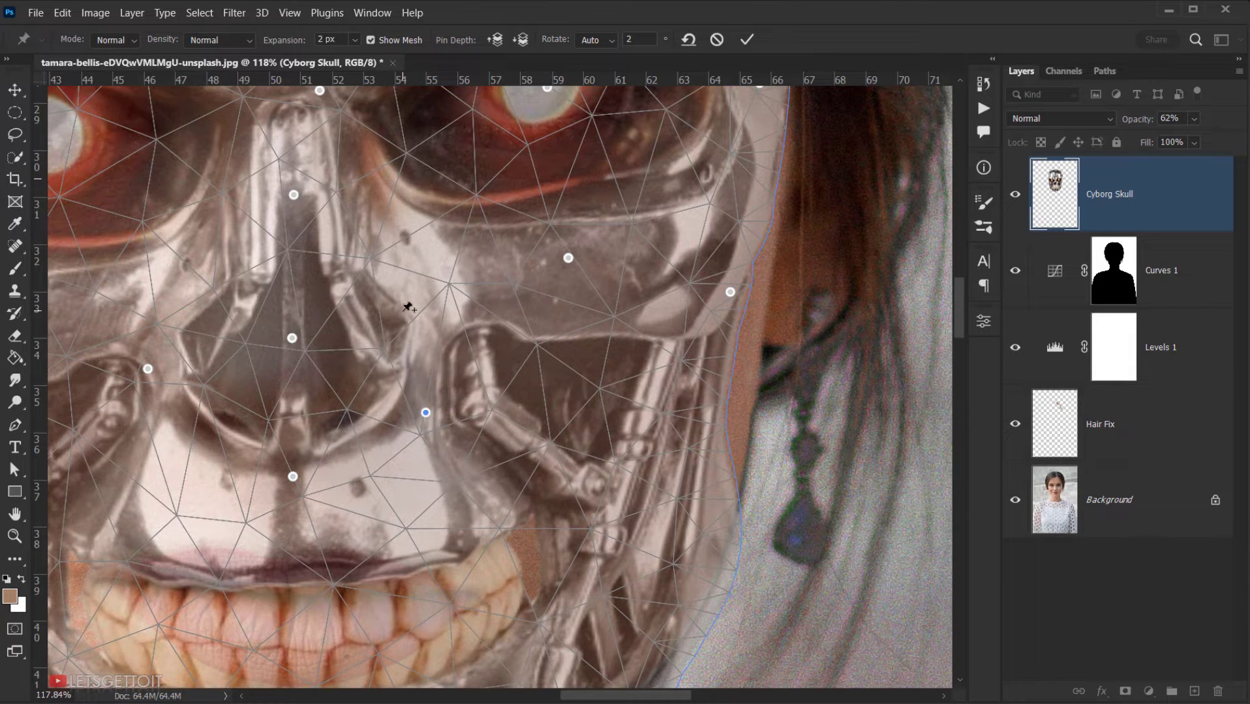
# Step: Add a pin on the nose's side on the image's right and move it slightly outward
pyautogui.click(364, 267)
pyautogui.moveTo(363, 268); pyautogui.dragTo(373, 268)
pyautogui.scroll(-5, 333, 405)
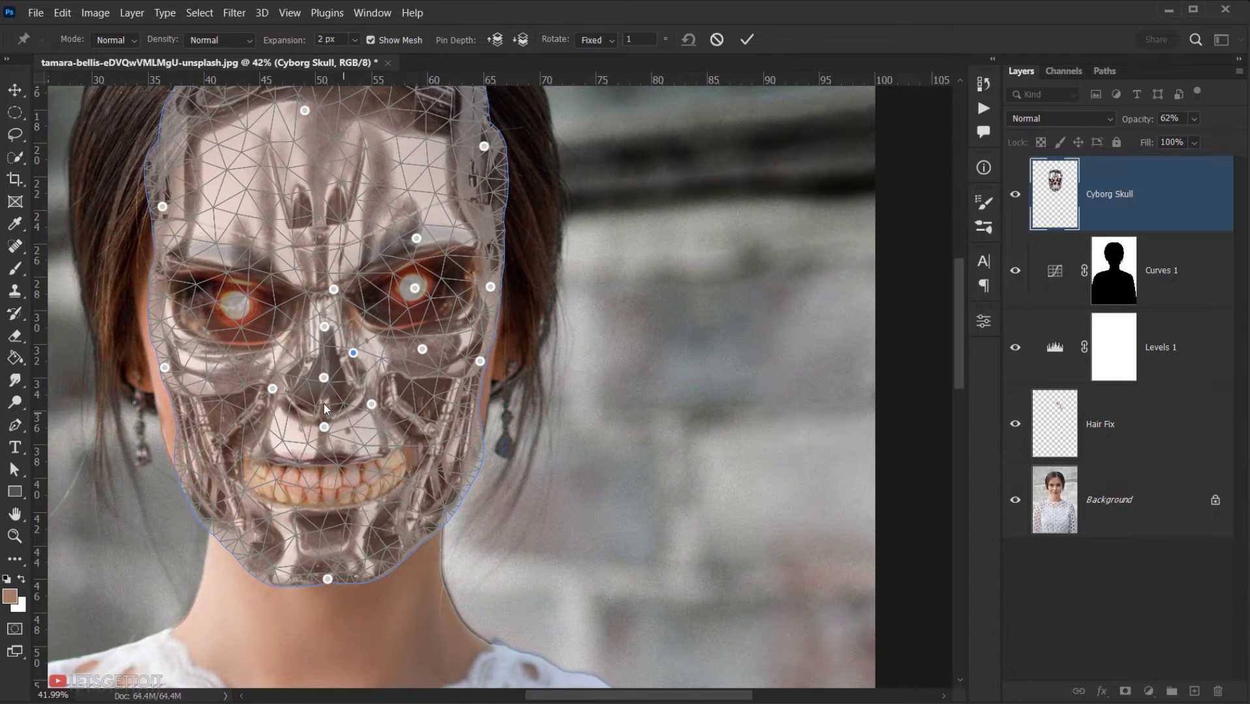
pyautogui.click(308, 346)
pyautogui.moveTo(308, 347); pyautogui.dragTo(307, 347)
pyautogui.scroll(5, 310, 357)
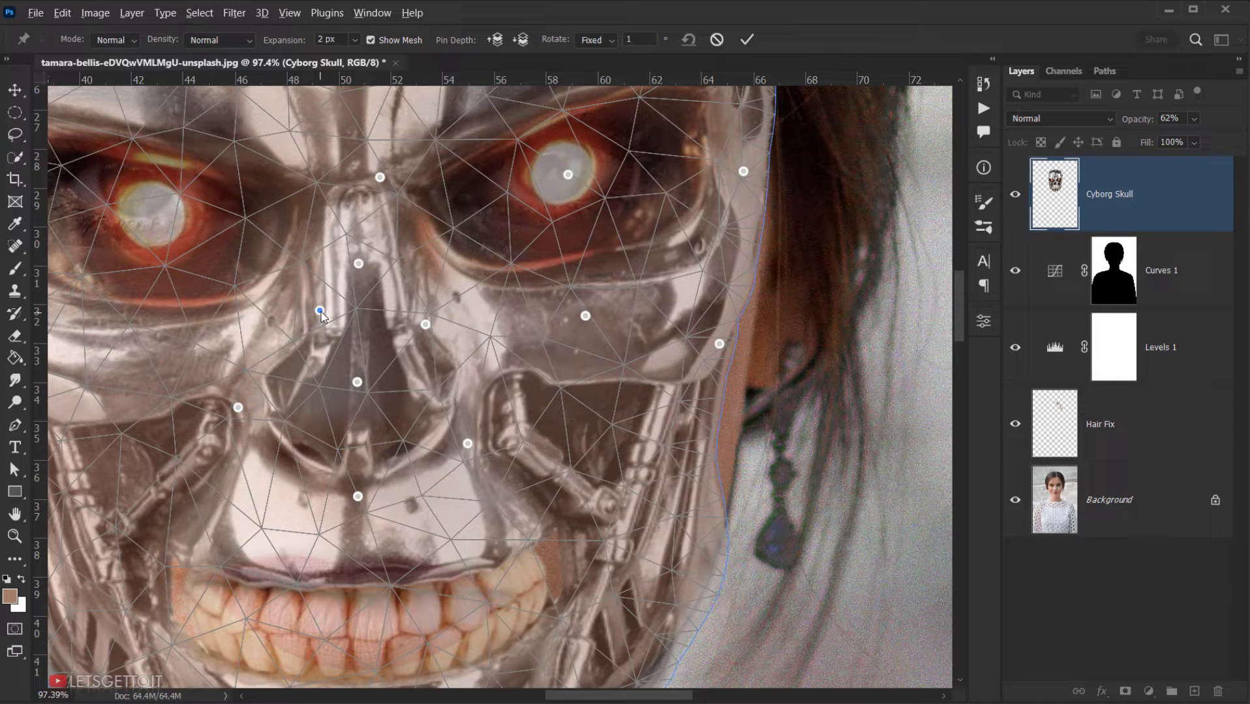
pyautogui.keyDown('alt'); pyautogui.click(320, 312); pyautogui.keyUp('alt')
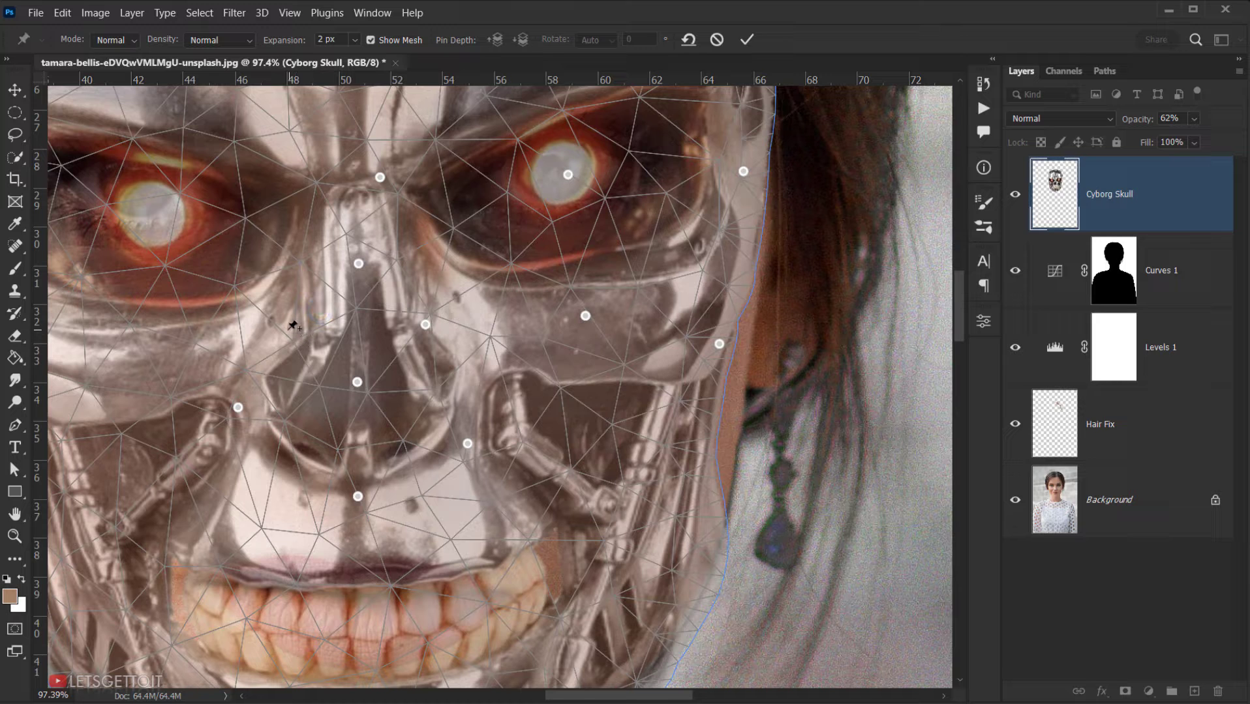
# Step: Add a pin beside the nose on the image's left and move it slightly outward
pyautogui.click(288, 330)
pyautogui.moveTo(288, 330); pyautogui.dragTo(279, 329)
pyautogui.scroll(-3, 352, 381)
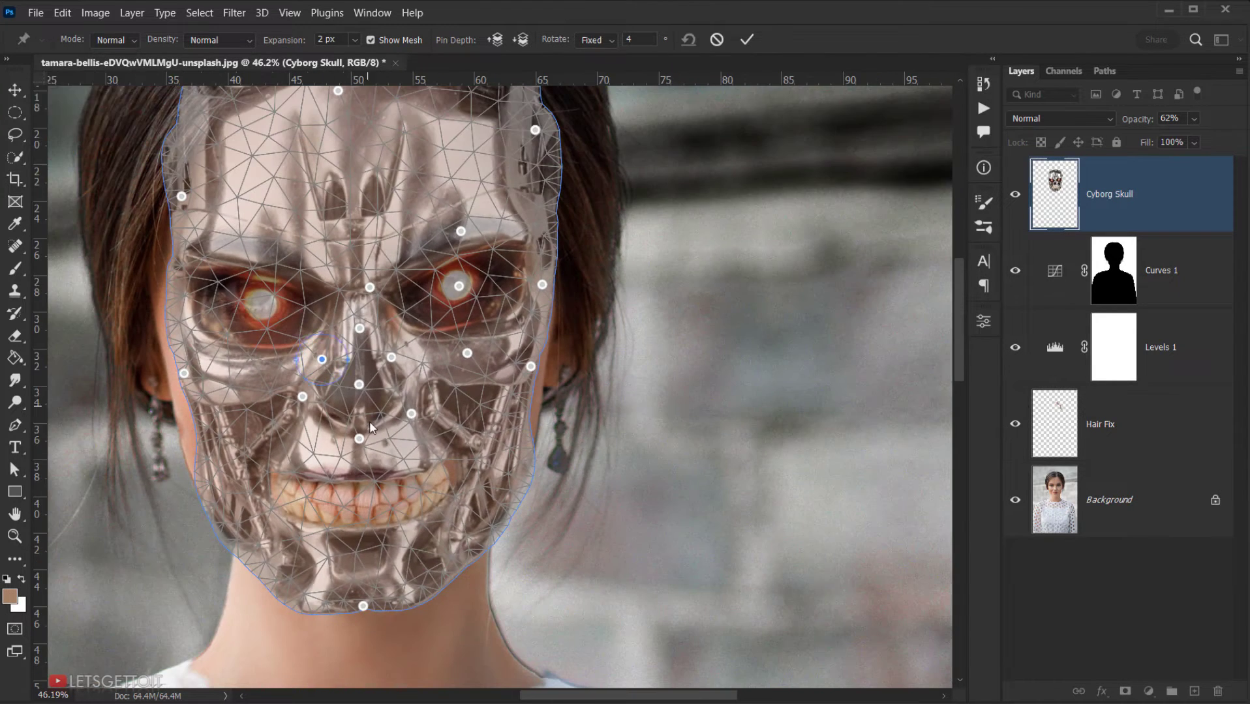
# Step: Reduce the Cyborg Skull layer's opacity to 55% to compare the skull's mouth with the woman's lips
pyautogui.moveTo(411, 473); pyautogui.dragTo(383, 433)
pyautogui.scroll(7, 383, 432)
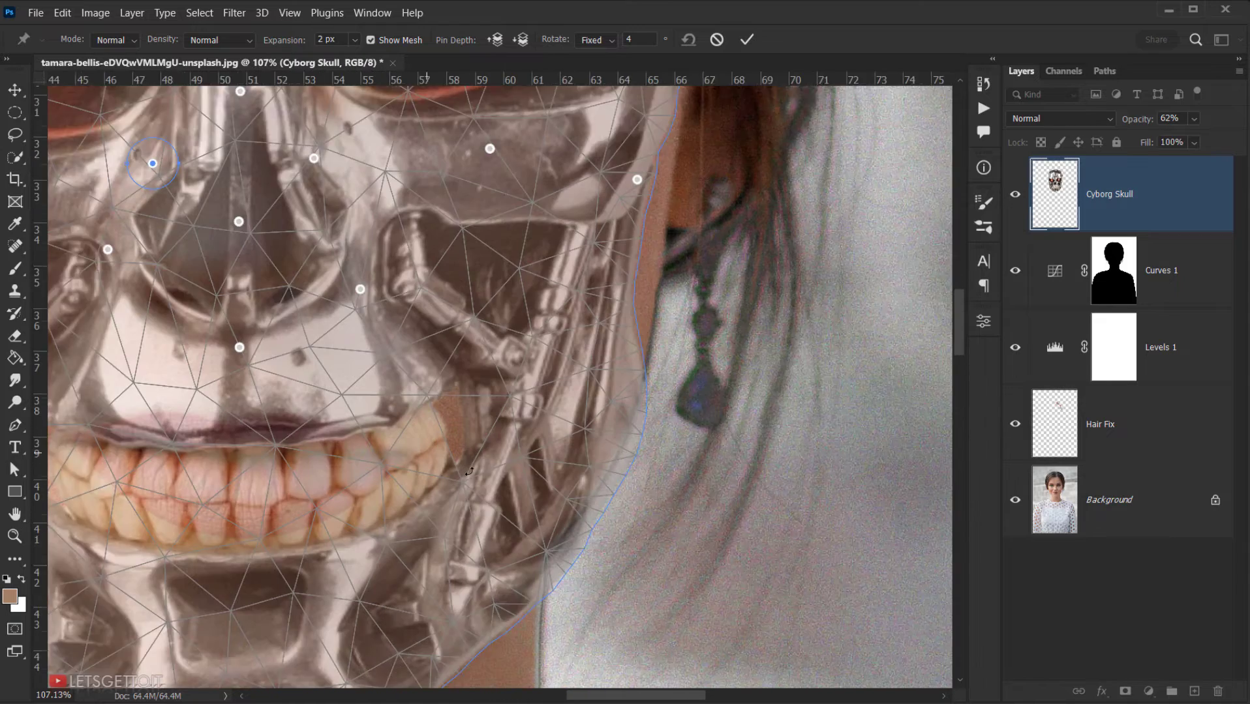
pyautogui.moveTo(276, 505); pyautogui.dragTo(333, 435)
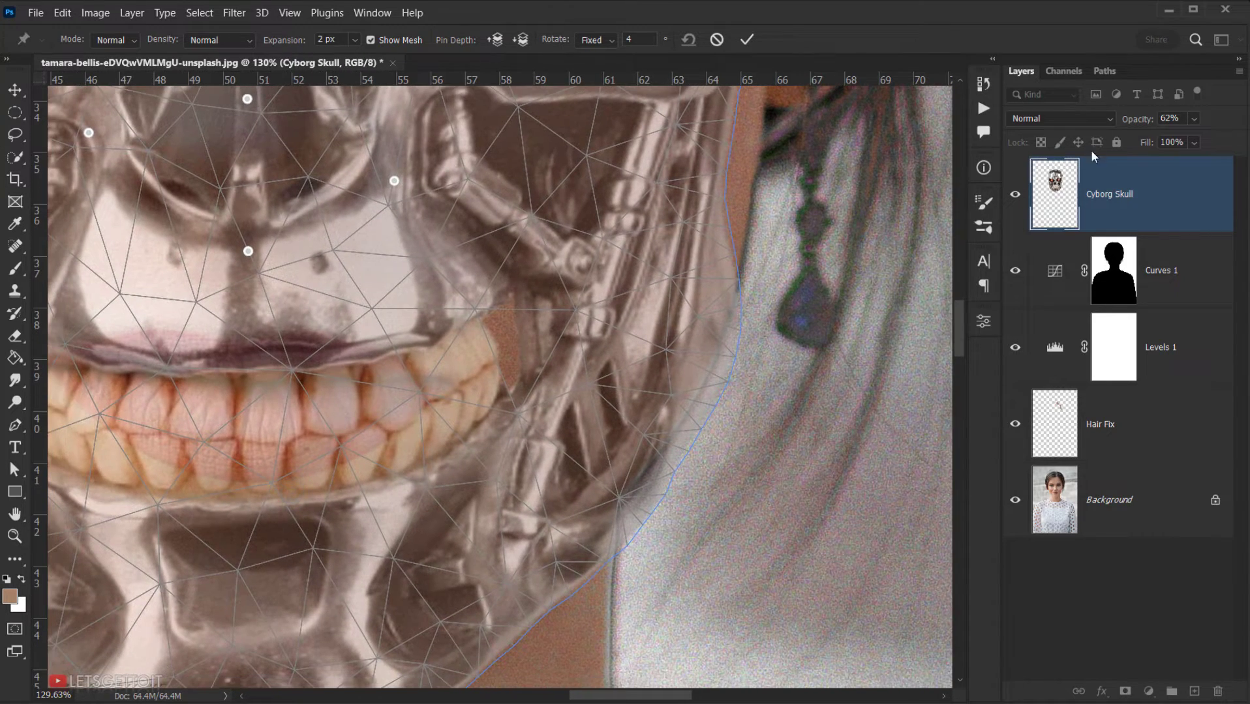
pyautogui.click(1146, 123)
pyautogui.moveTo(1141, 124); pyautogui.dragTo(1140, 123)
pyautogui.moveTo(247, 449); pyautogui.dragTo(301, 446)
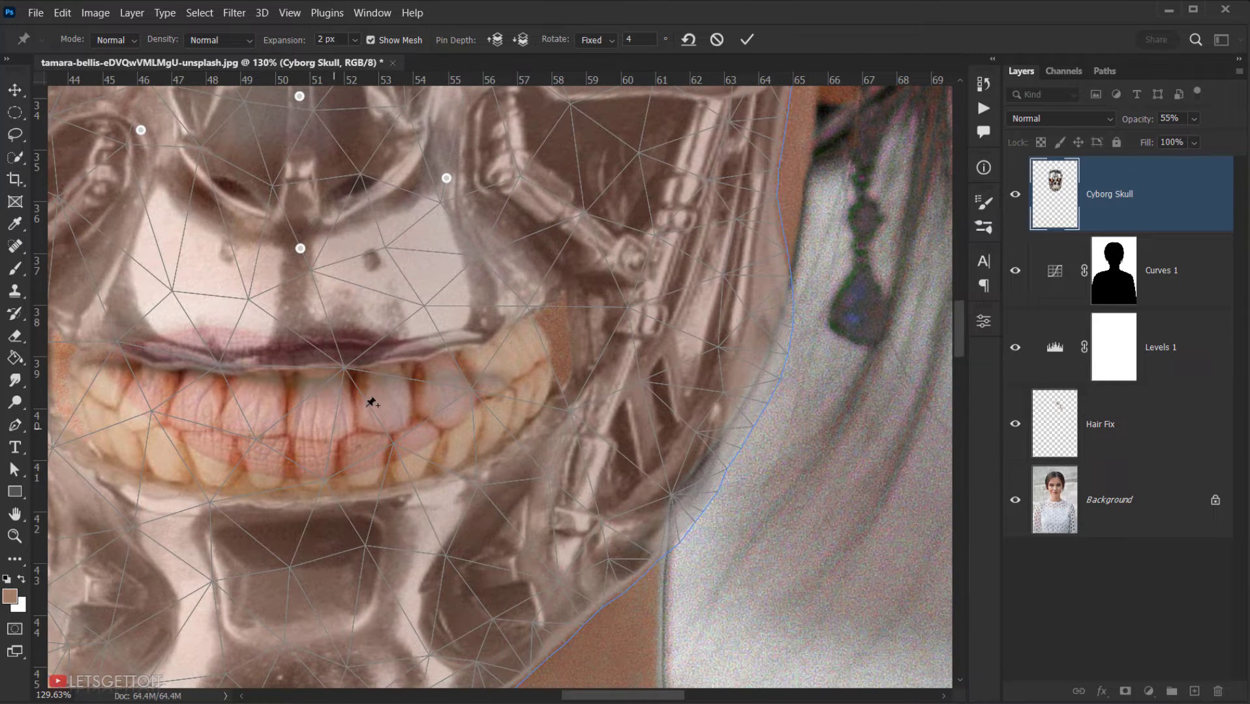
pyautogui.click(302, 281)
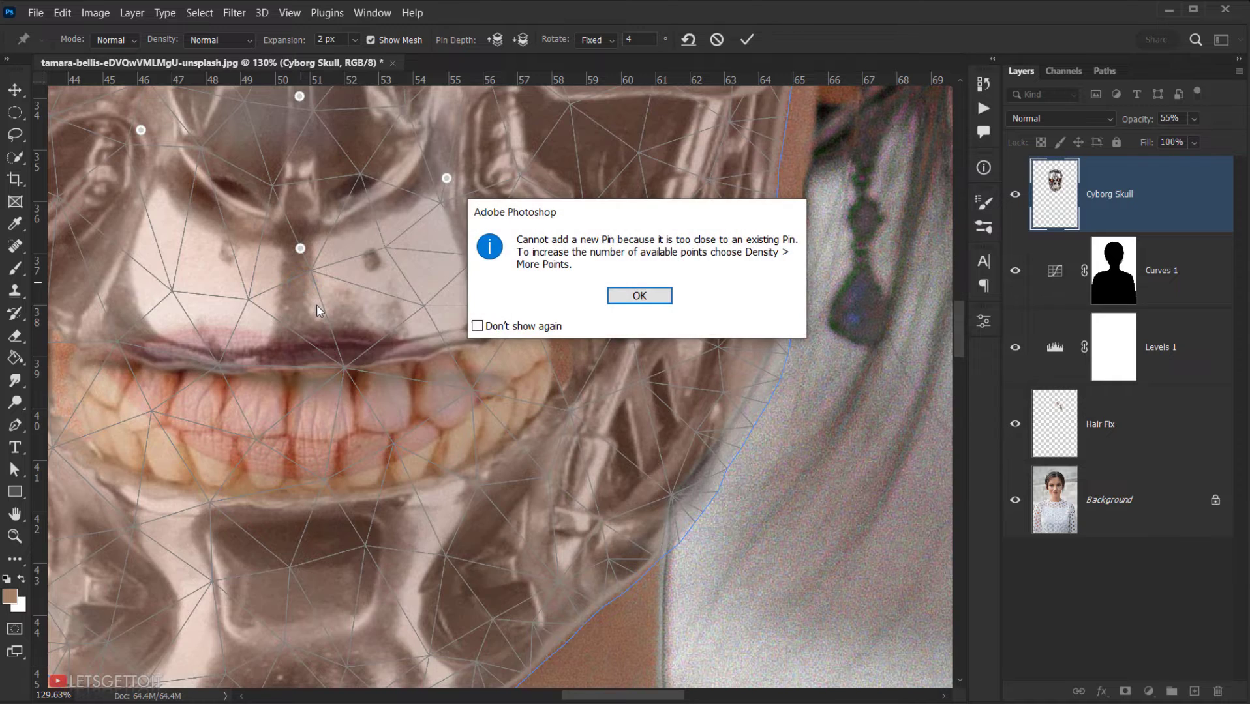
pyautogui.press('Return')
pyautogui.click(300, 300)
pyautogui.press('Return')
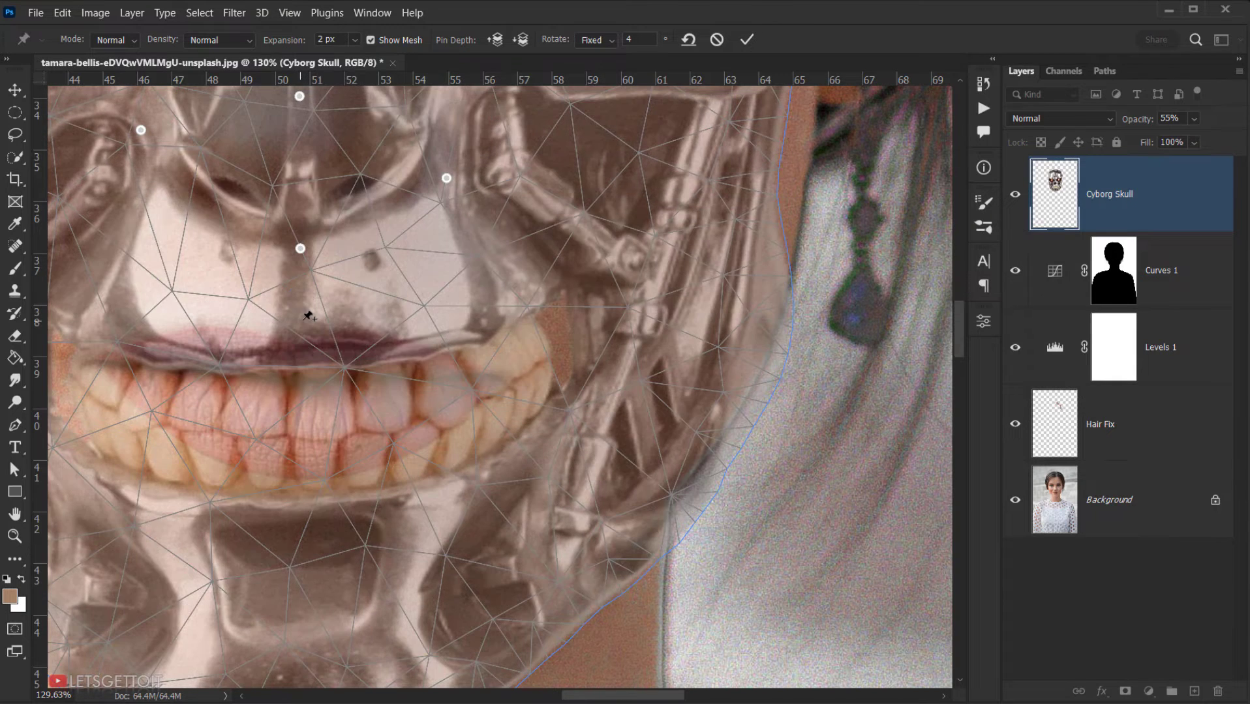
# Step: Add Puppet Warp pins above the upper teeth, below the lower teeth and at both corners of the mouth
pyautogui.click(293, 334)
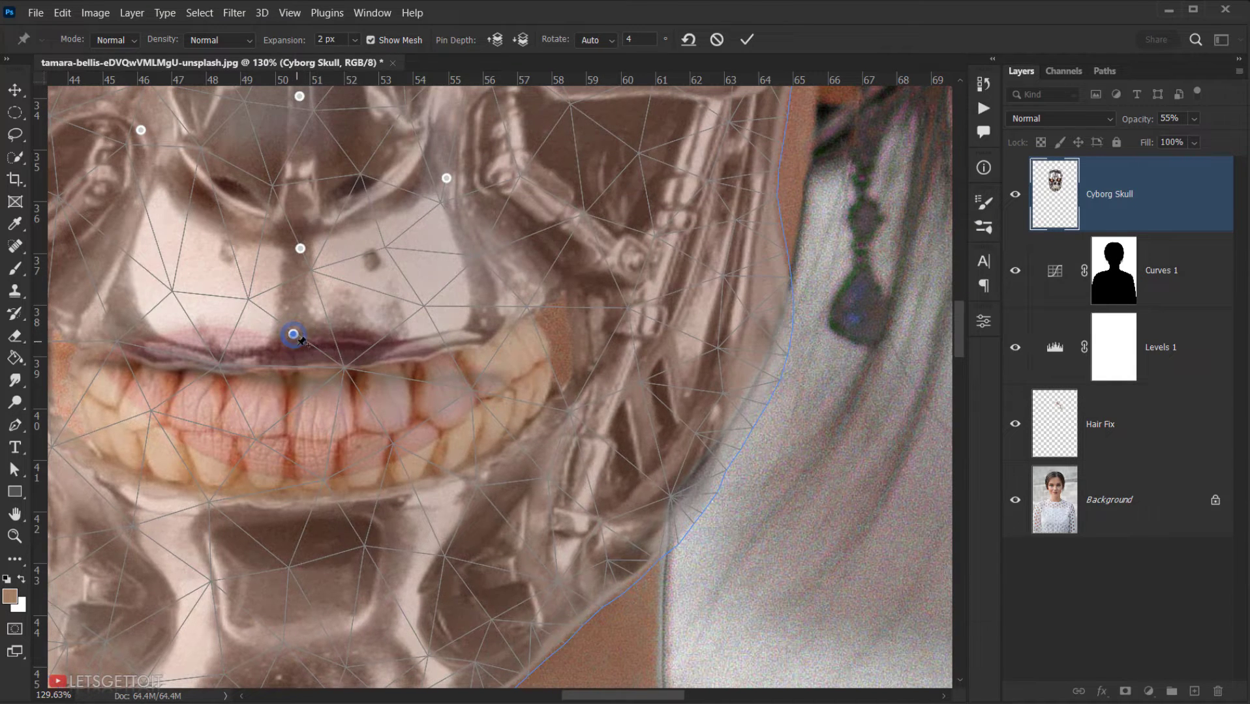
pyautogui.click(296, 523)
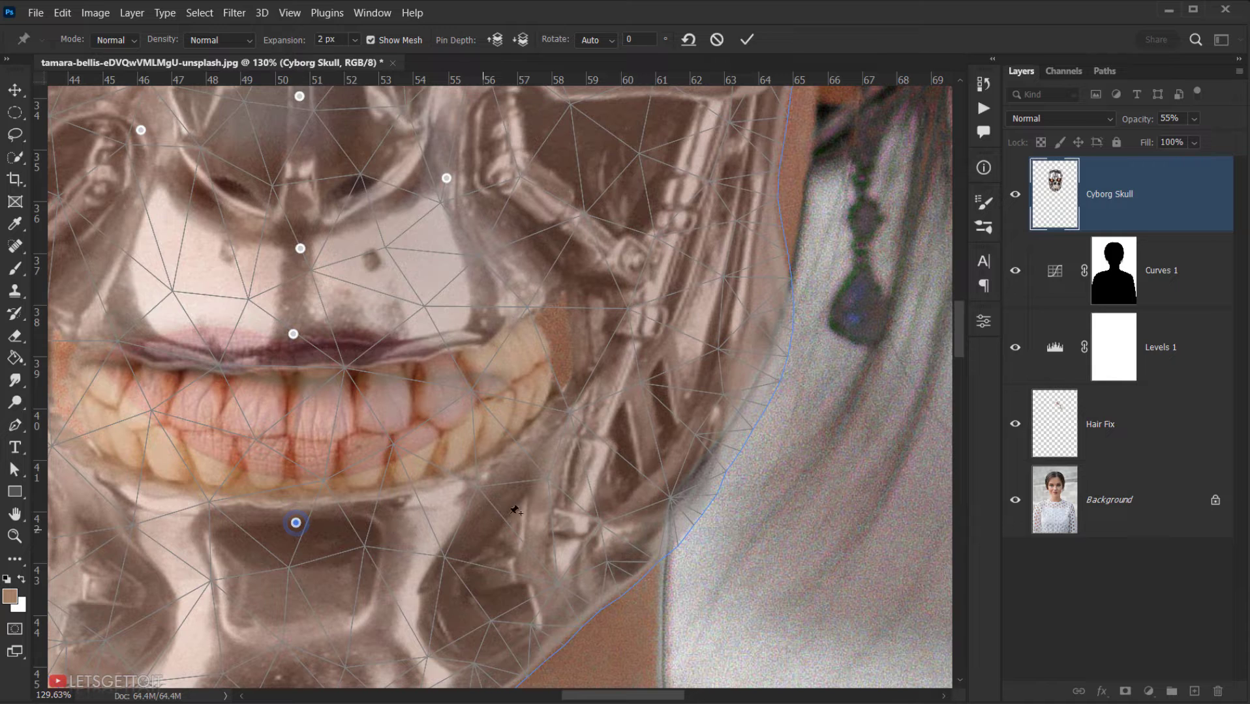
pyautogui.click(568, 353)
pyautogui.hscroll(-5, 362, 420)
pyautogui.scroll(-1, 361, 421)
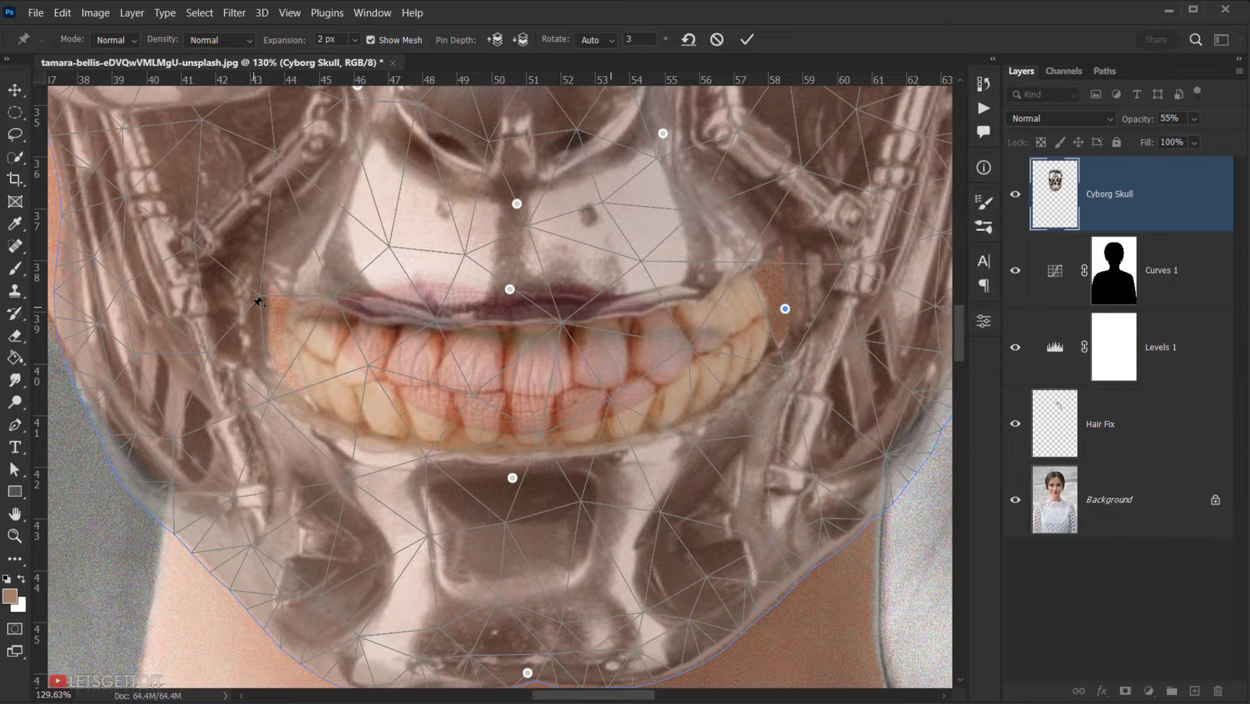
pyautogui.click(253, 306)
# Step: Add three pins along the bite line at the center and toward the image's right, and pull the teeth upward
pyautogui.click(522, 388)
pyautogui.moveTo(521, 390); pyautogui.dragTo(521, 353)
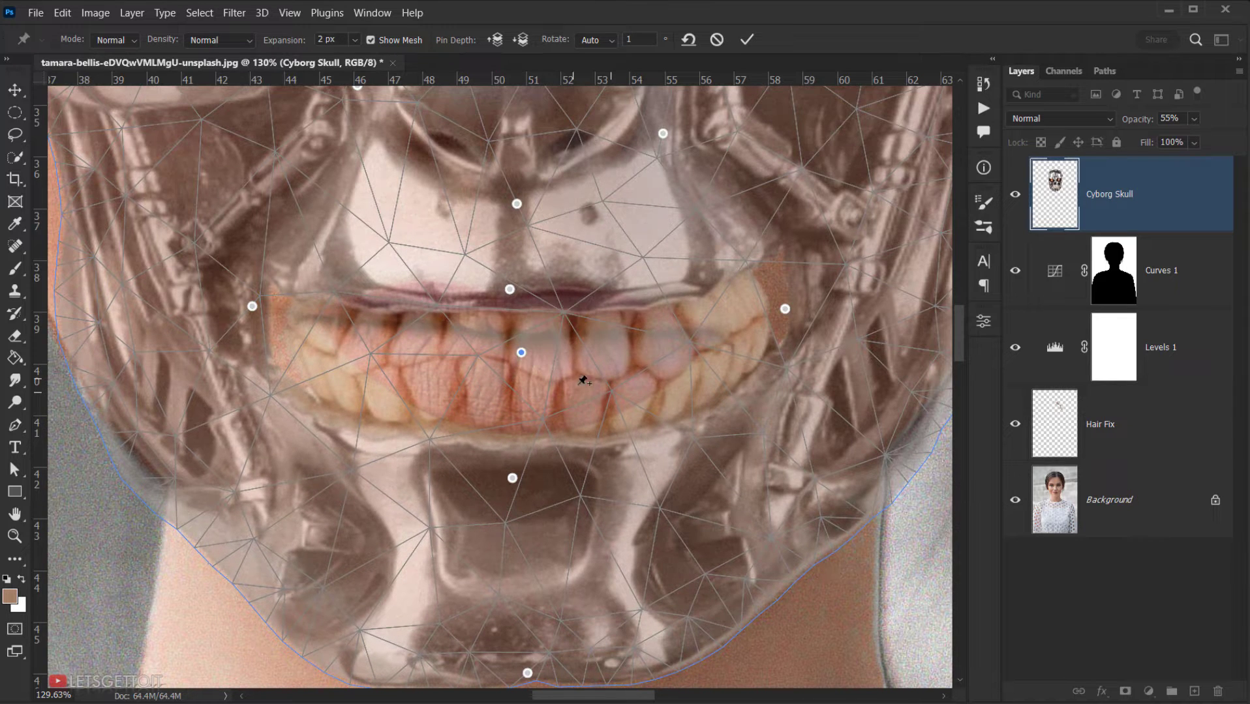
pyautogui.click(674, 355)
pyautogui.moveTo(673, 356); pyautogui.dragTo(670, 340)
pyautogui.click(608, 364)
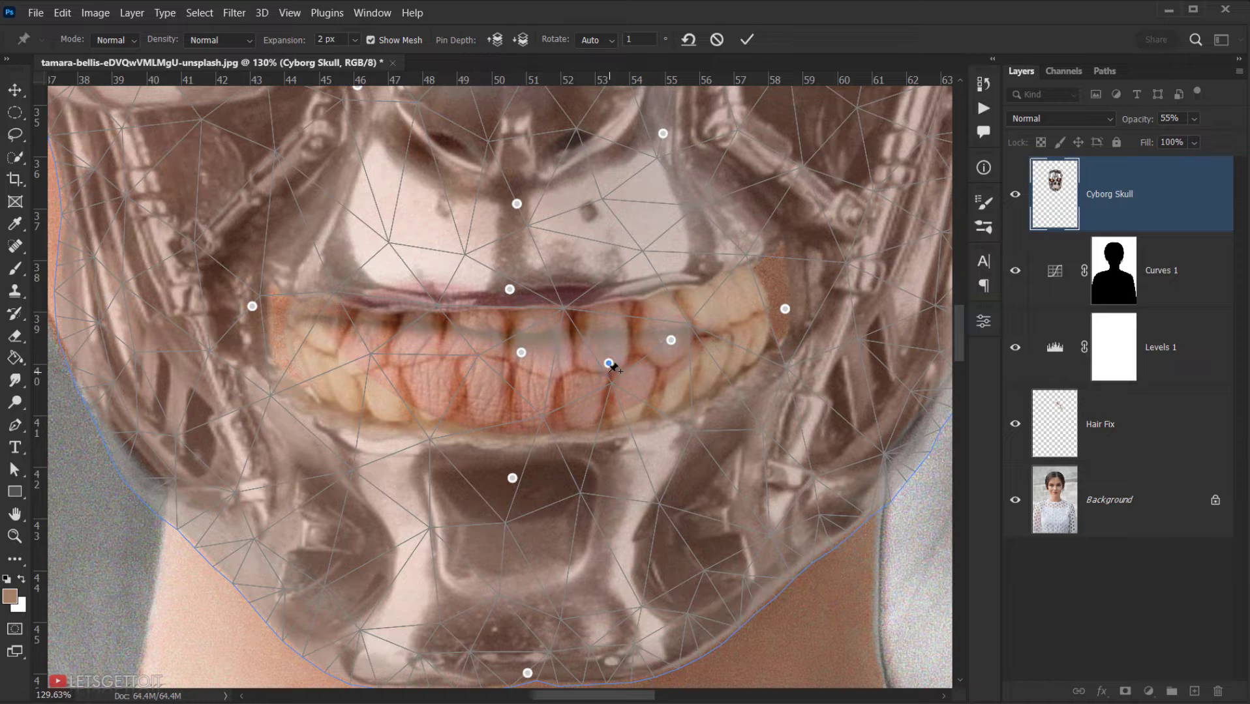
pyautogui.moveTo(608, 364); pyautogui.dragTo(609, 350)
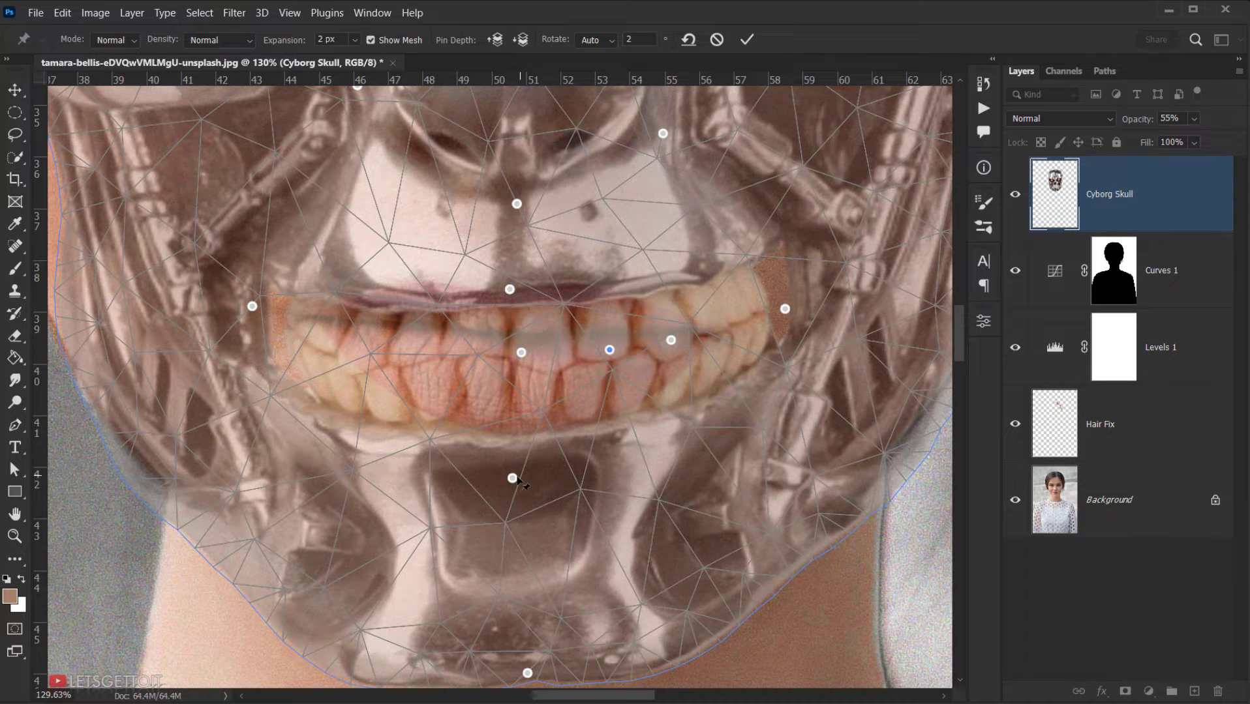
# Step: Raise the pin below the lower teeth and pull the mouth corner and back teeth on the image's right upward and inward
pyautogui.moveTo(513, 478); pyautogui.dragTo(516, 453)
pyautogui.moveTo(785, 310); pyautogui.dragTo(775, 286)
pyautogui.moveTo(738, 377); pyautogui.dragTo(726, 356)
pyautogui.moveTo(774, 286); pyautogui.dragTo(762, 268)
pyautogui.moveTo(725, 357); pyautogui.dragTo(718, 346)
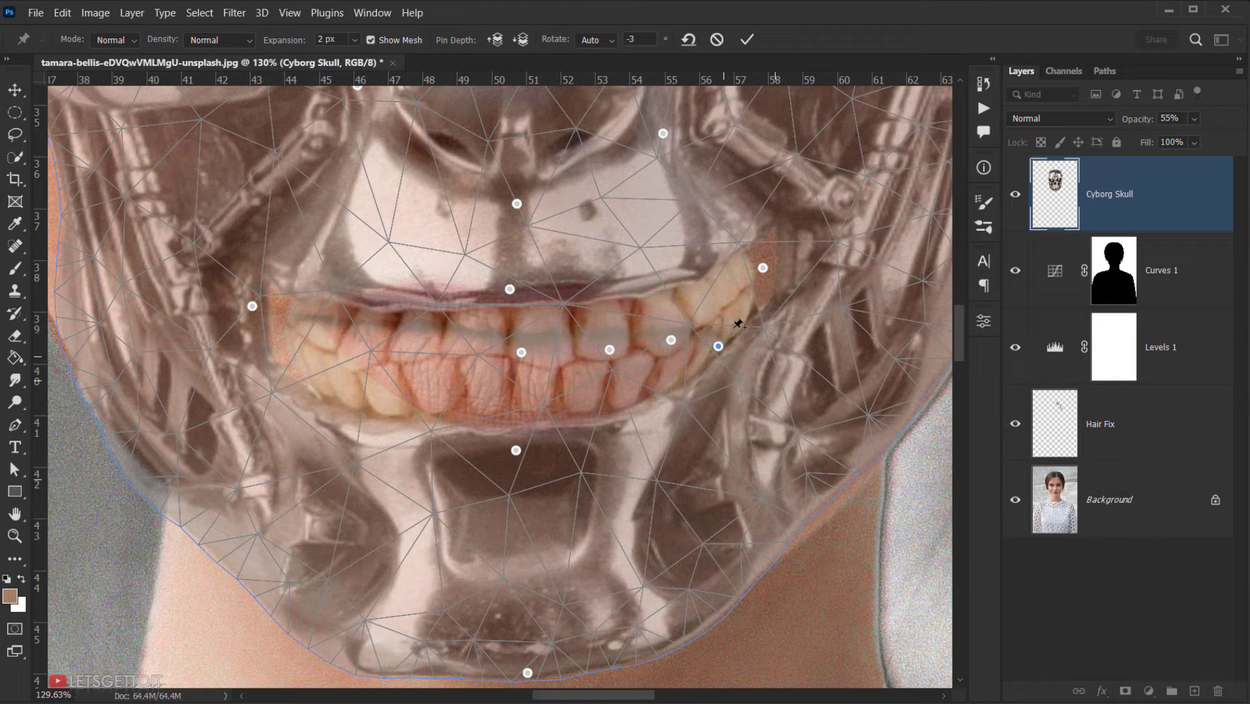
# Step: Lower the mouth-corner pin on the image's right, nudge the adjacent tooth pin inward, and raise the edge above the upper teeth
pyautogui.moveTo(764, 268); pyautogui.dragTo(756, 296)
pyautogui.moveTo(670, 340); pyautogui.dragTo(667, 340)
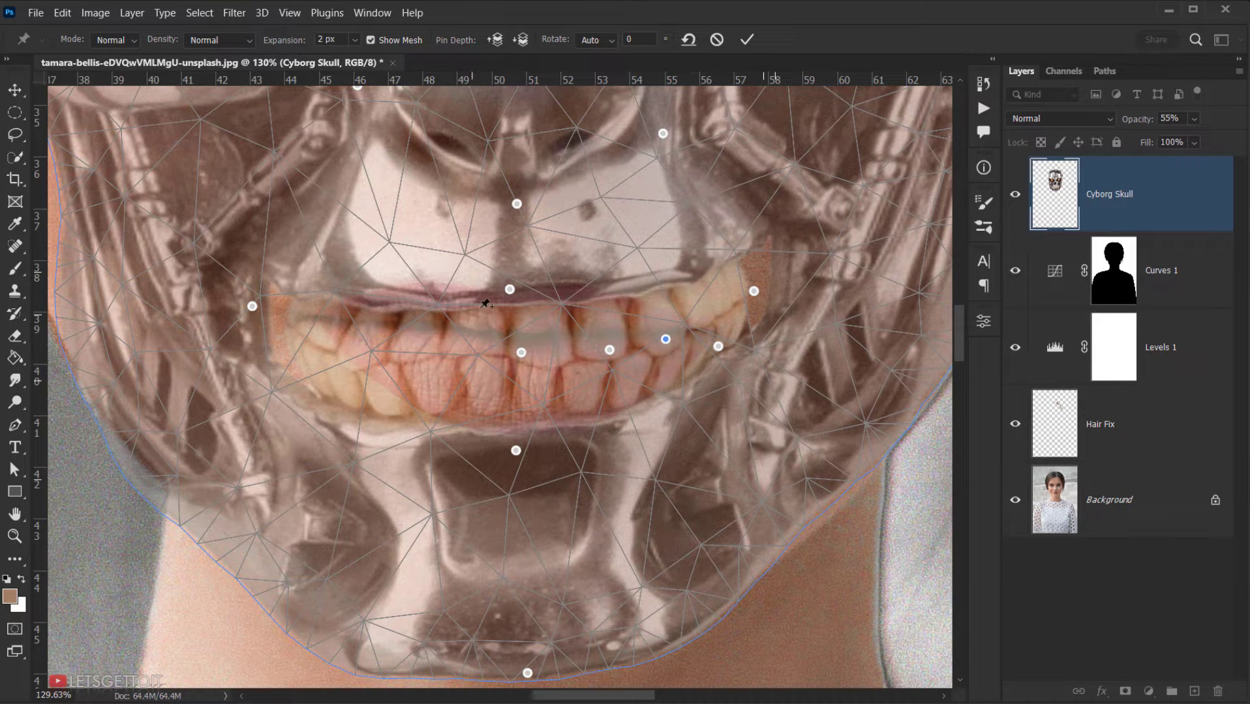
pyautogui.moveTo(510, 290); pyautogui.dragTo(507, 268)
pyautogui.moveTo(697, 262); pyautogui.dragTo(693, 253)
# Step: Add a pin beside the upper jaw on the image's right, above the mouth corner, and pull it slightly inward
pyautogui.click(759, 222)
pyautogui.press('Return')
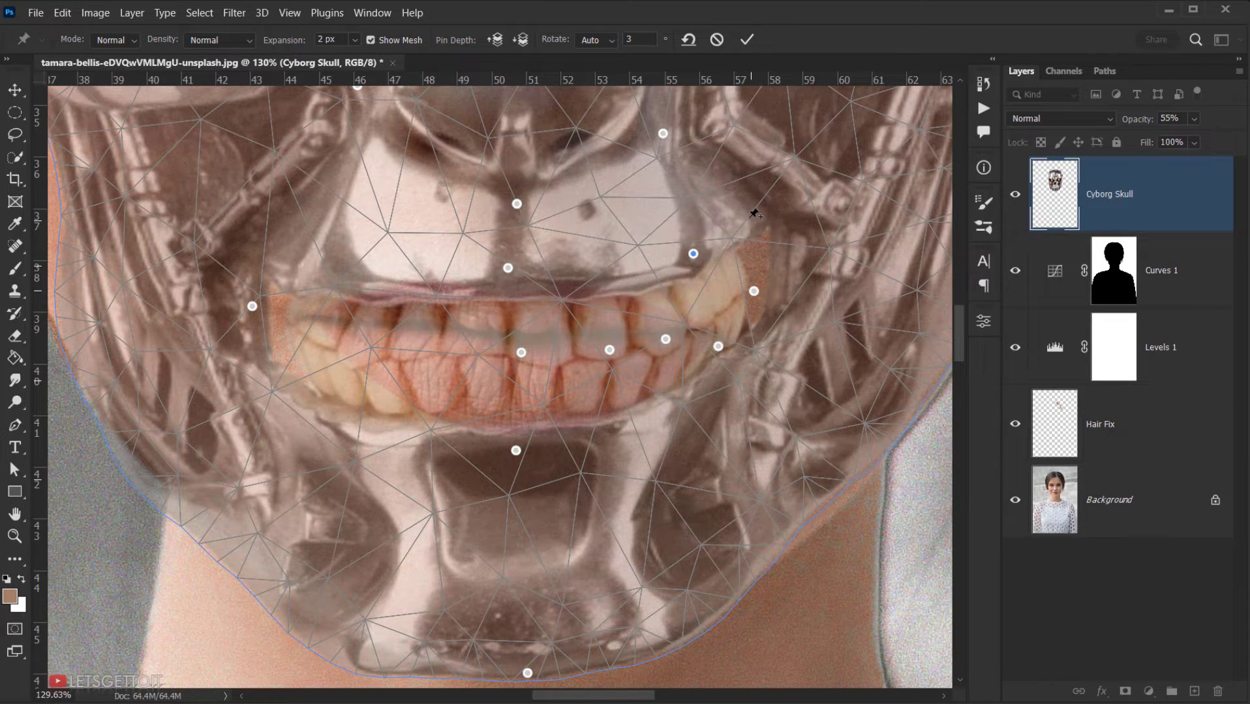
pyautogui.click(746, 211)
pyautogui.press('Return')
pyautogui.click(750, 191)
pyautogui.press('Return')
pyautogui.click(748, 175)
pyautogui.moveTo(747, 176); pyautogui.dragTo(732, 180)
# Step: Raise the mouth corner and teeth on the image's left, and fine-tune the pins at the bite line and below the teeth
pyautogui.moveTo(252, 306); pyautogui.dragTo(255, 276)
pyautogui.click(352, 334)
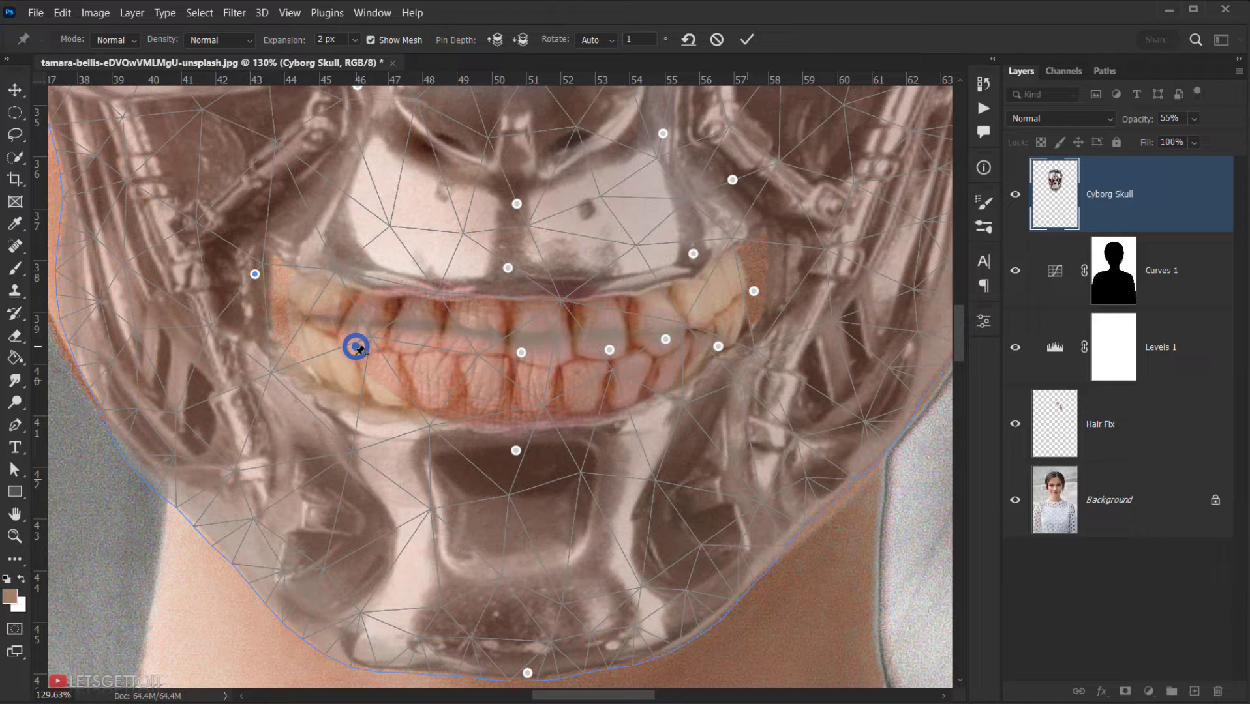
pyautogui.moveTo(352, 334); pyautogui.dragTo(352, 324)
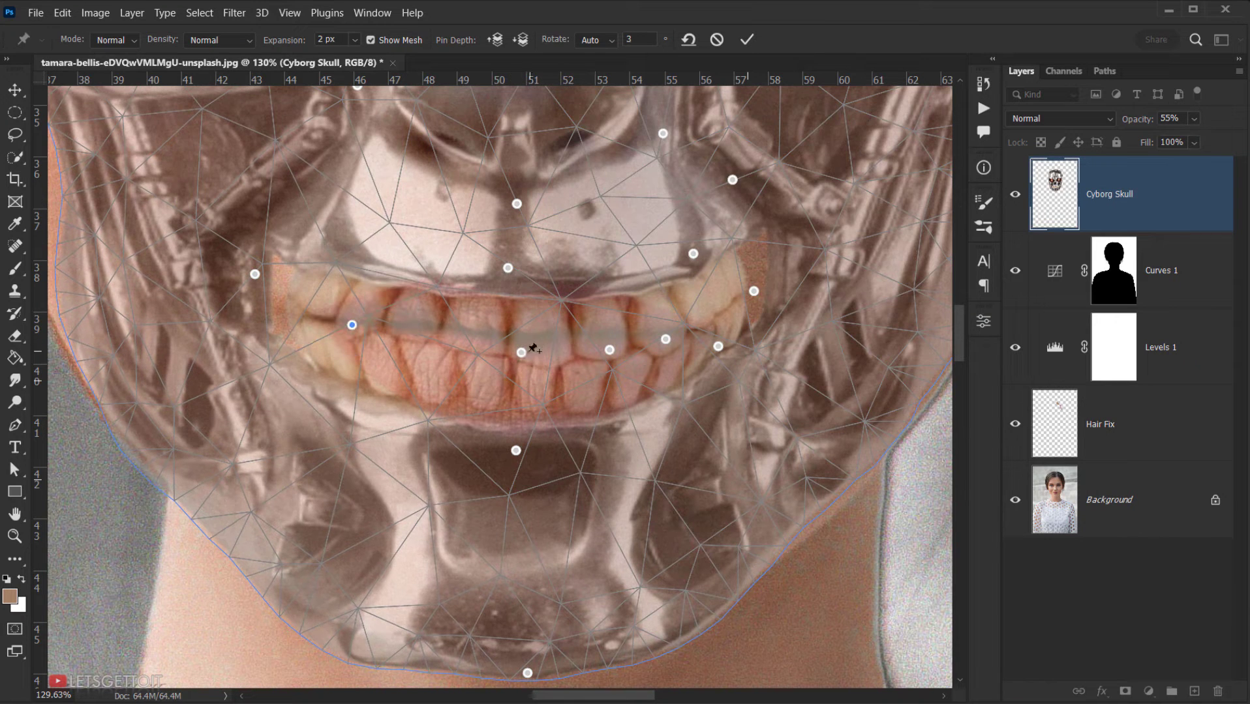
pyautogui.moveTo(609, 350); pyautogui.dragTo(609, 343)
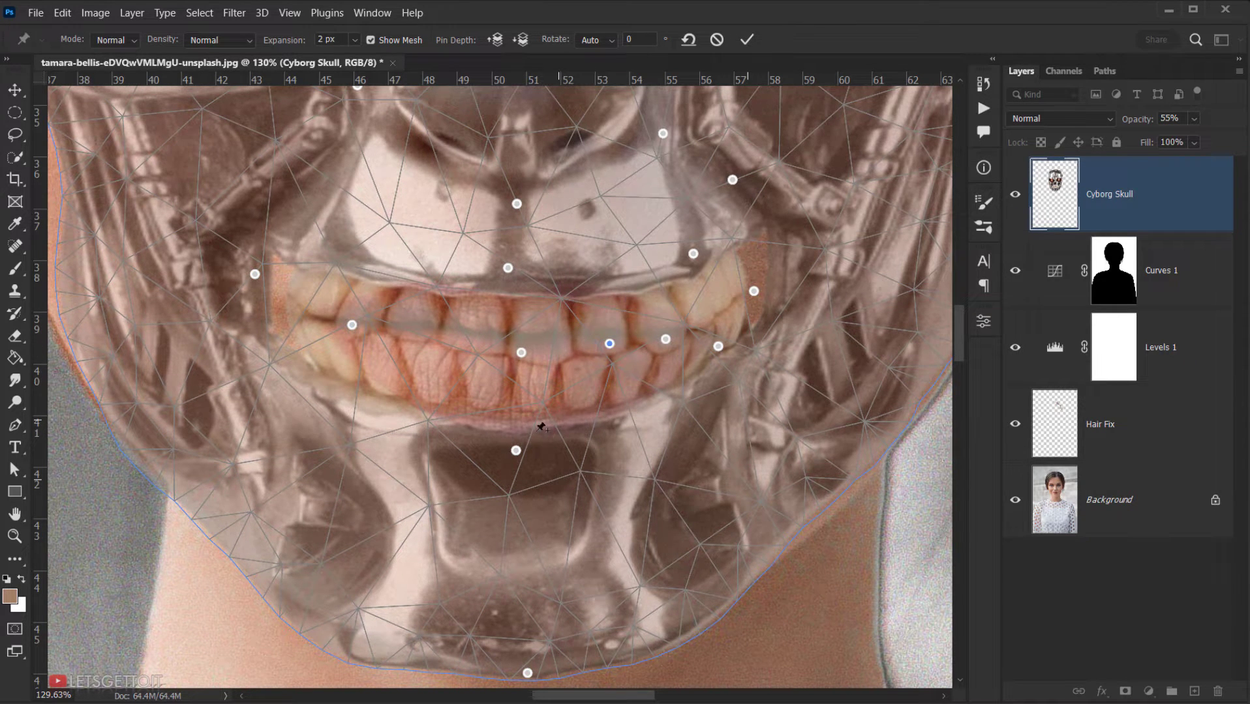
pyautogui.moveTo(515, 450); pyautogui.dragTo(491, 474)
pyautogui.scroll(-5, 513, 437)
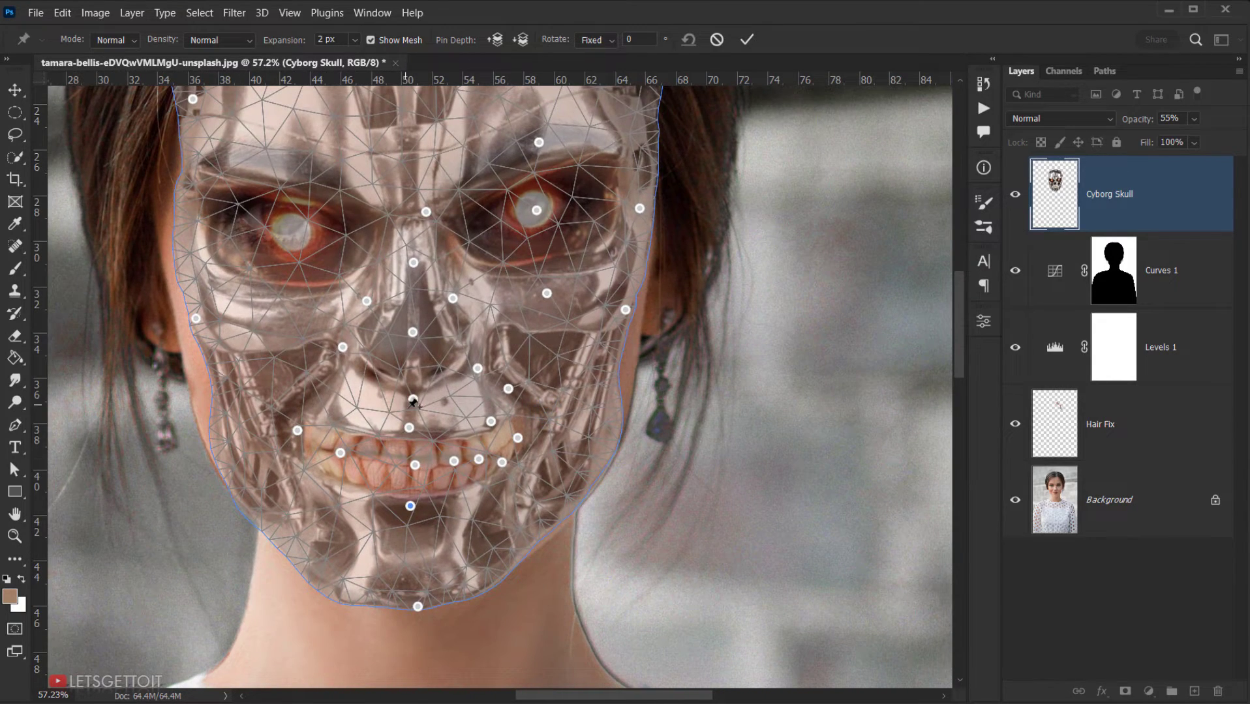
pyautogui.scroll(1, 435, 364)
pyautogui.click(556, 345)
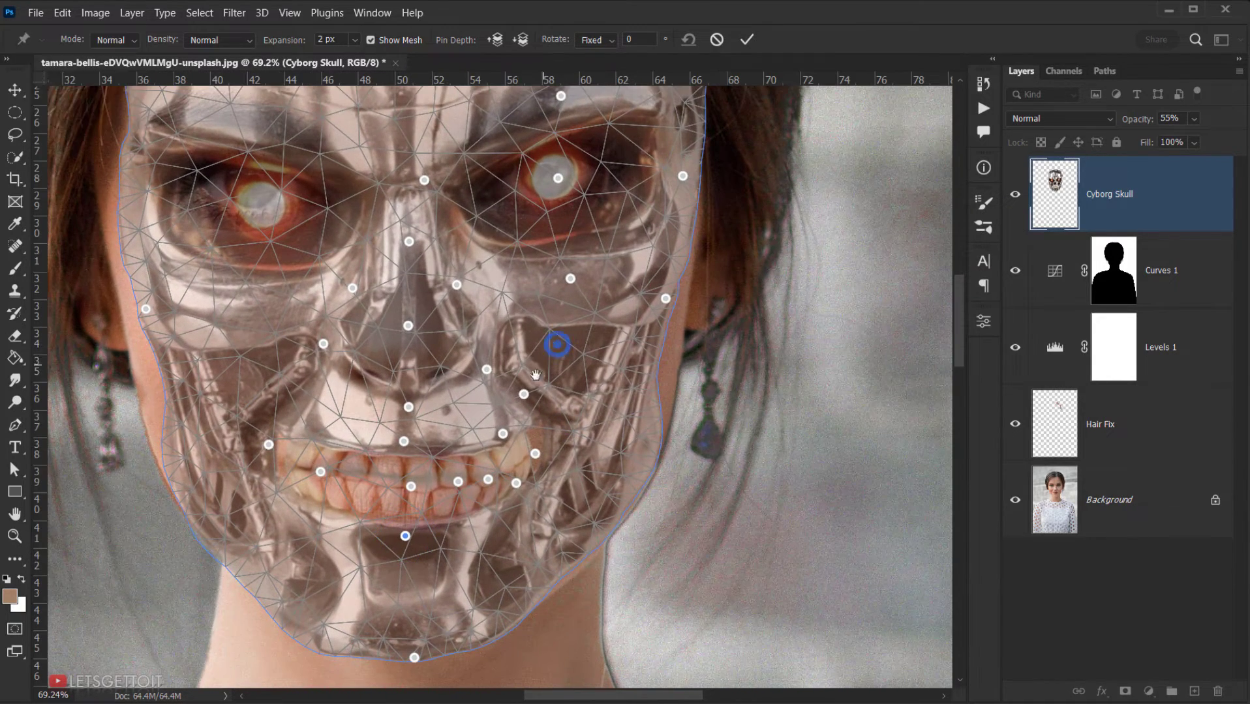
# Step: Nudge the bite-line pins at the front teeth slightly upward and lower the pin beneath the lower teeth a little
pyautogui.scroll(4, 396, 396)
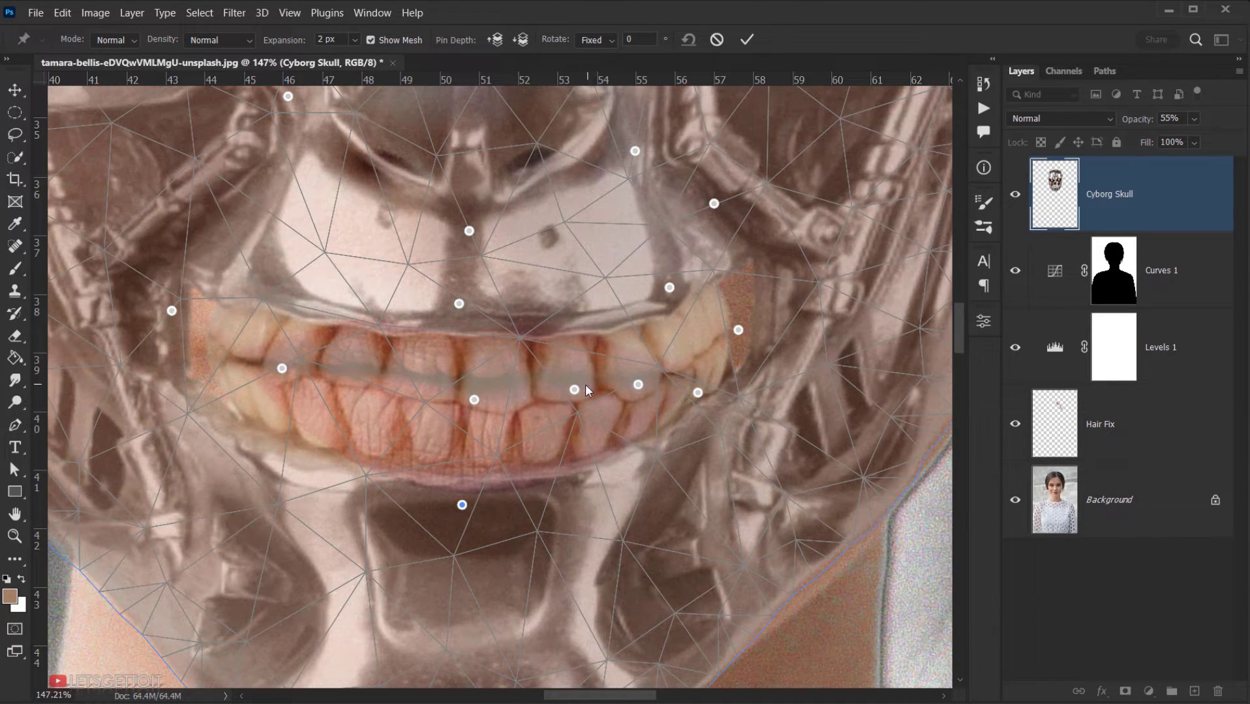
pyautogui.moveTo(574, 389); pyautogui.dragTo(574, 385)
pyautogui.moveTo(474, 399); pyautogui.dragTo(473, 391)
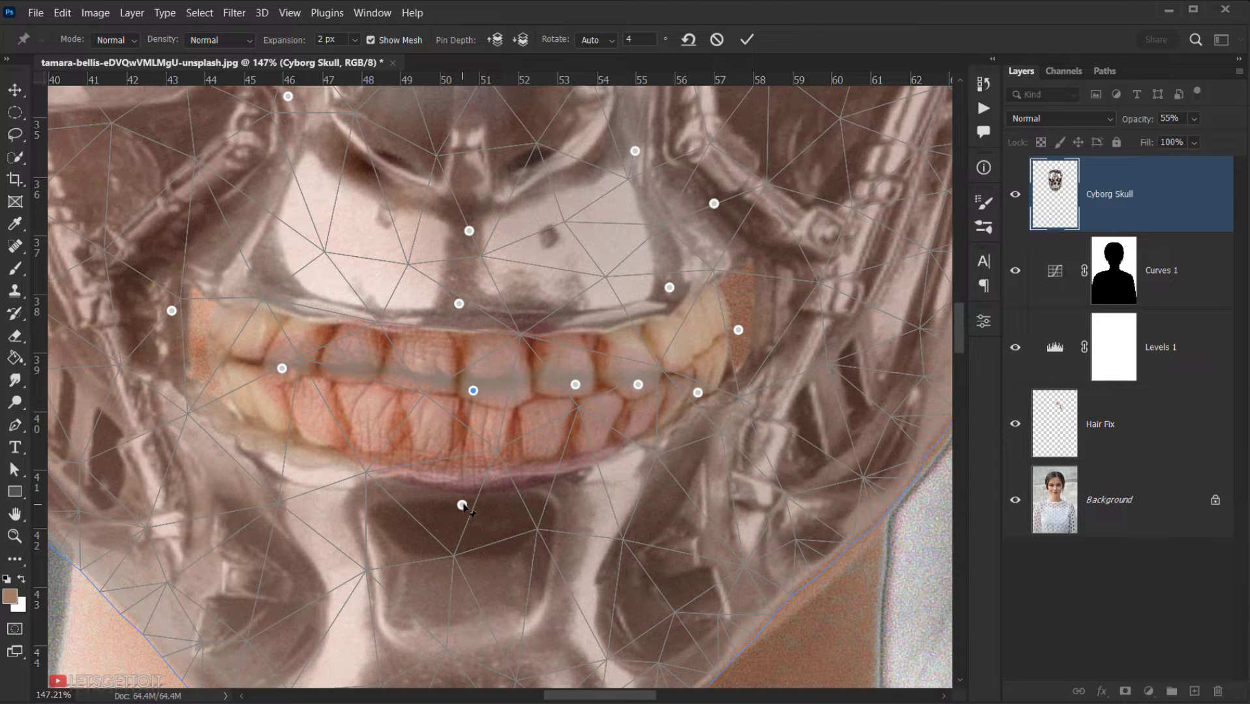
pyautogui.moveTo(462, 506)
pyautogui.mouseDown()
pyautogui.moveTo(463, 494)
pyautogui.moveTo(463, 510)
pyautogui.mouseUp()
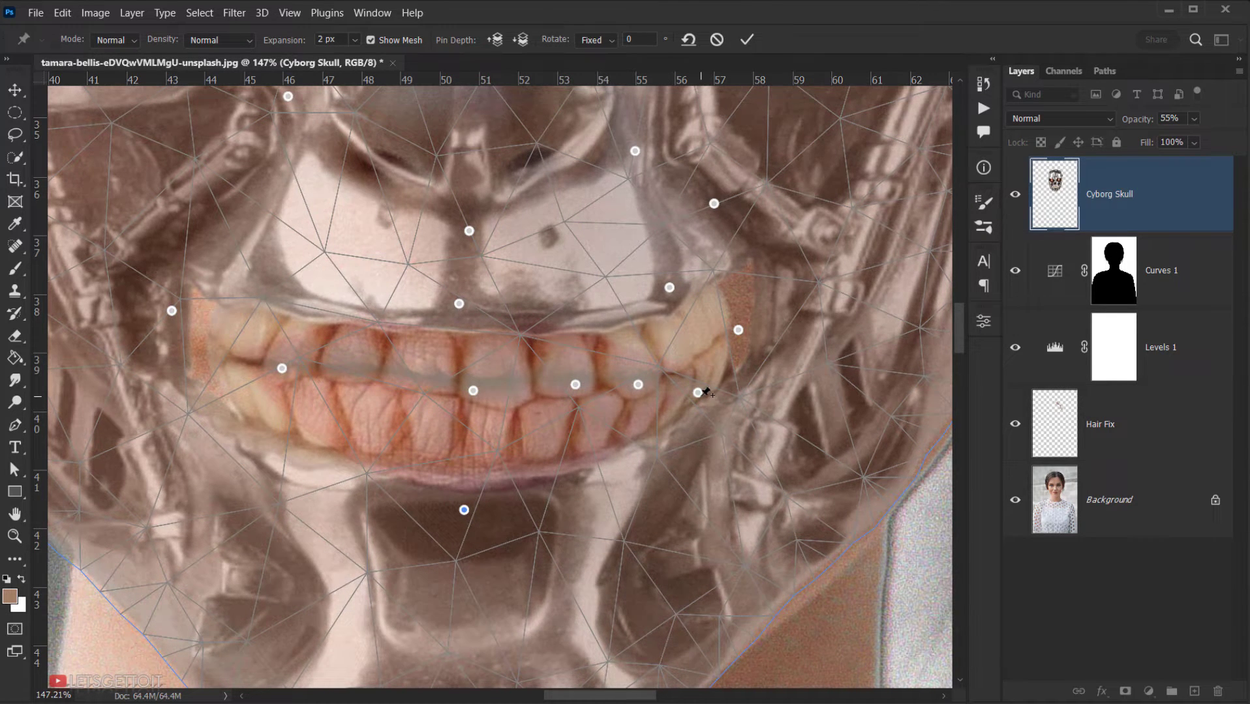
pyautogui.moveTo(698, 392); pyautogui.dragTo(635, 384)
pyautogui.scroll(-5, 634, 385)
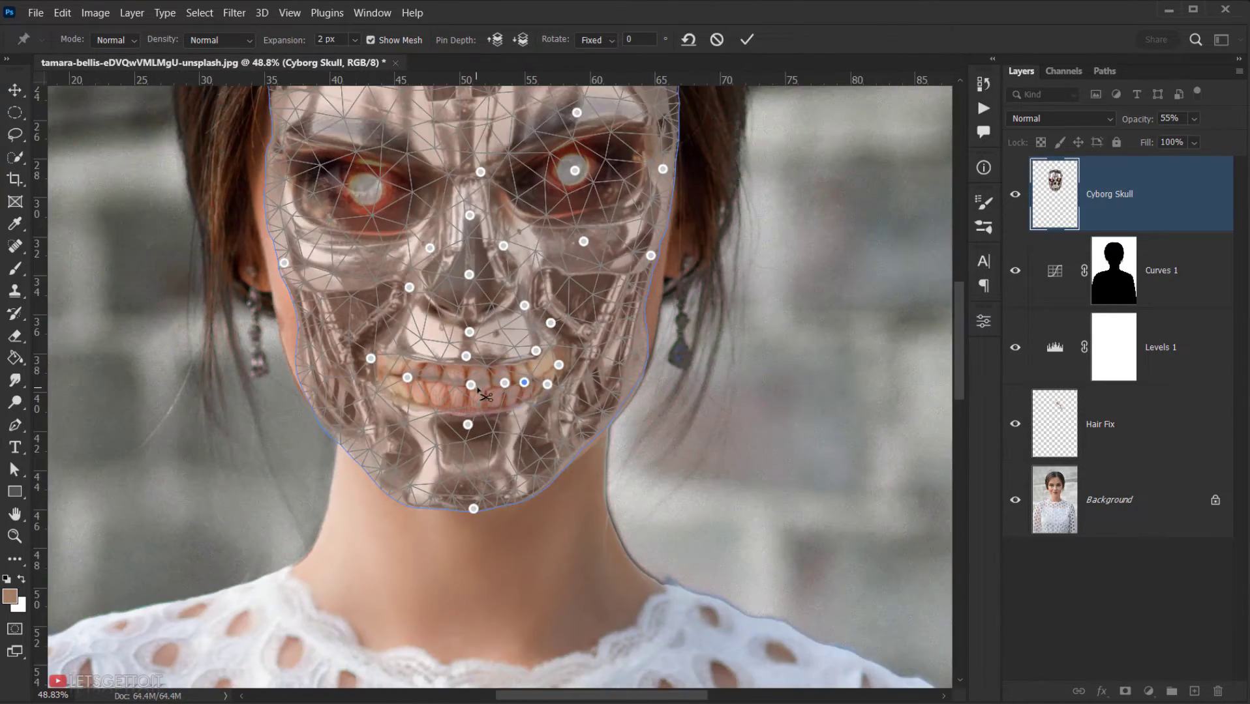
pyautogui.scroll(-2, 480, 391)
# Step: Add a pin on the lower front teeth, nudge it slightly upward, and apply the Puppet Warp
pyautogui.scroll(6, 492, 376)
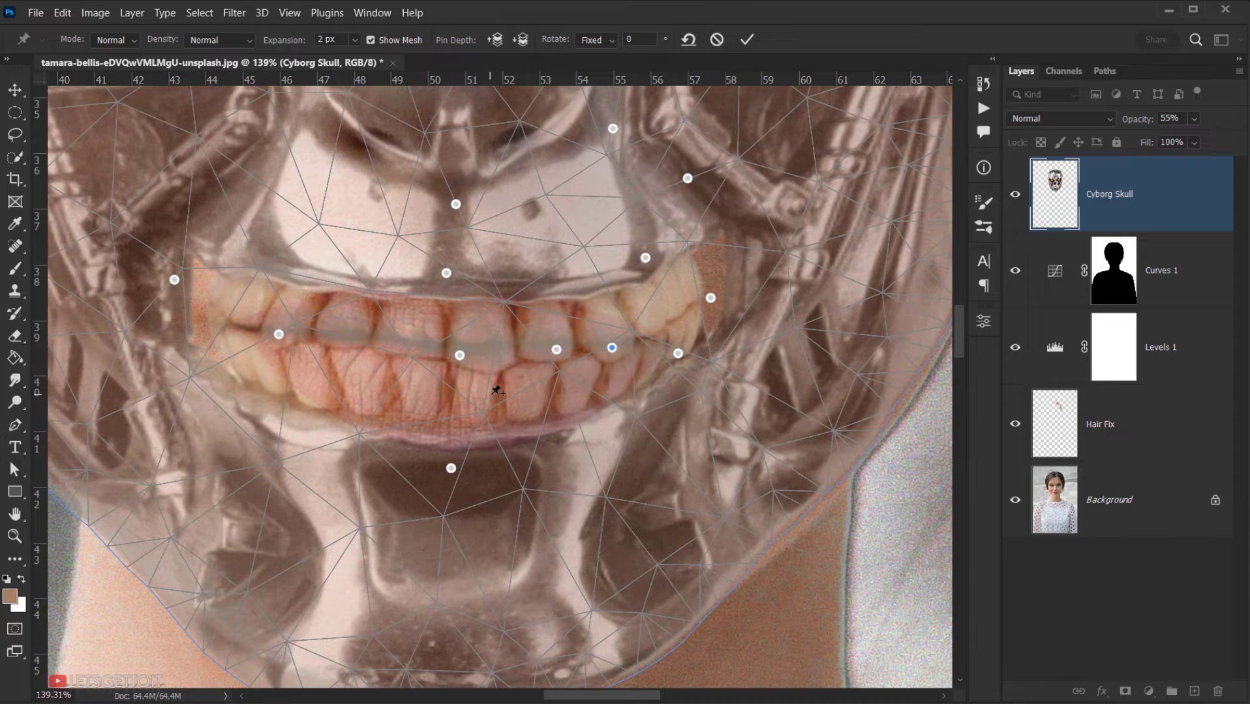
pyautogui.click(492, 399)
pyautogui.moveTo(493, 400); pyautogui.dragTo(496, 395)
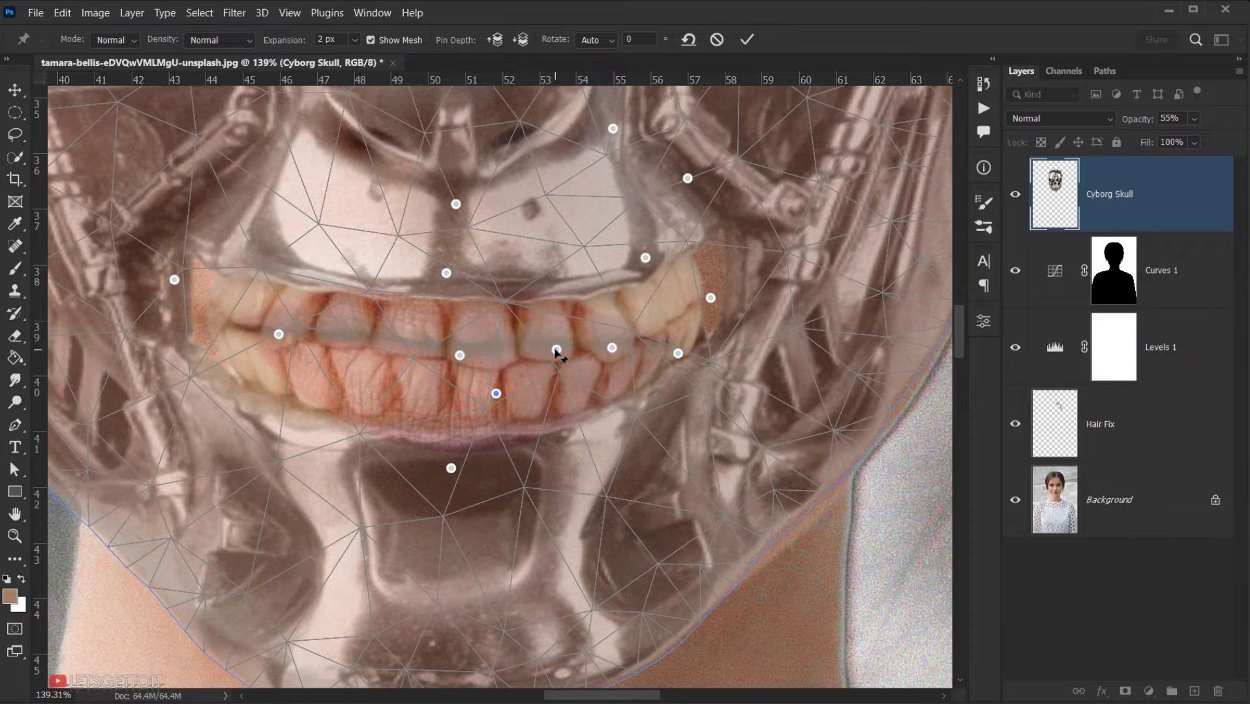
pyautogui.scroll(-6, 406, 365)
pyautogui.hotkey('alt', 'space')
pyautogui.click(509, 350)
pyautogui.moveTo(503, 320); pyautogui.dragTo(439, 456)
pyautogui.moveTo(357, 481); pyautogui.dragTo(306, 500)
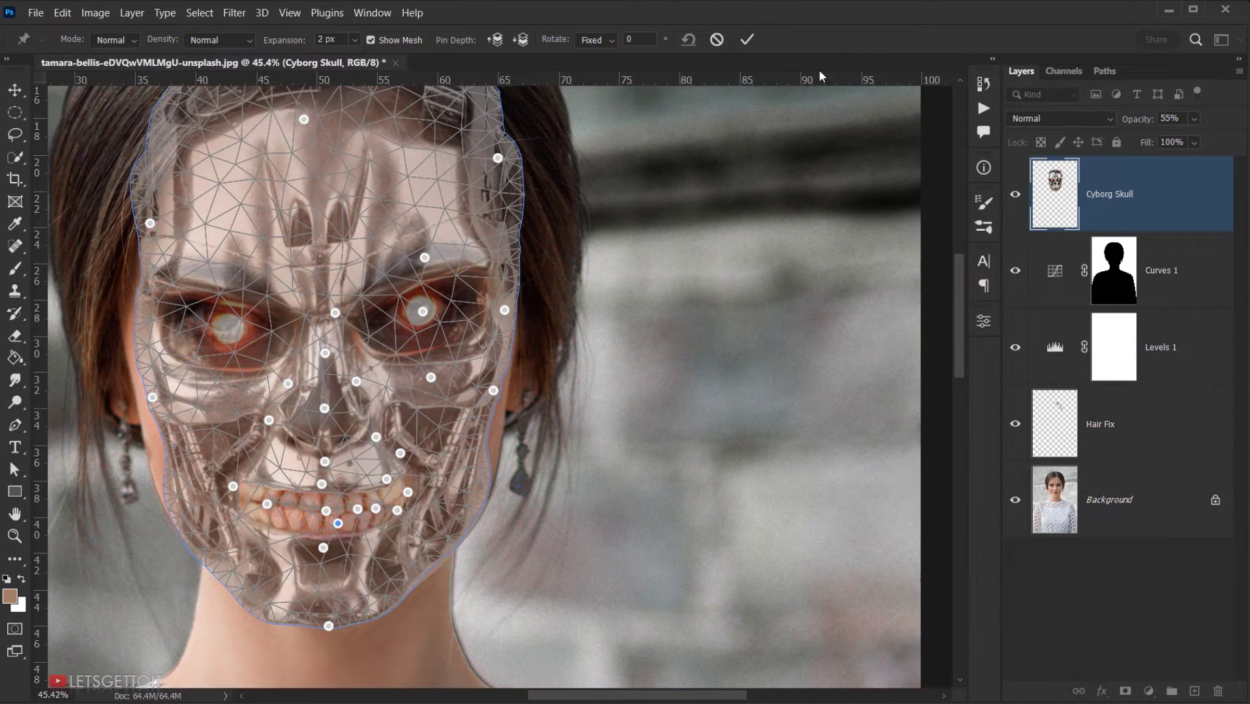
pyautogui.click(746, 40)
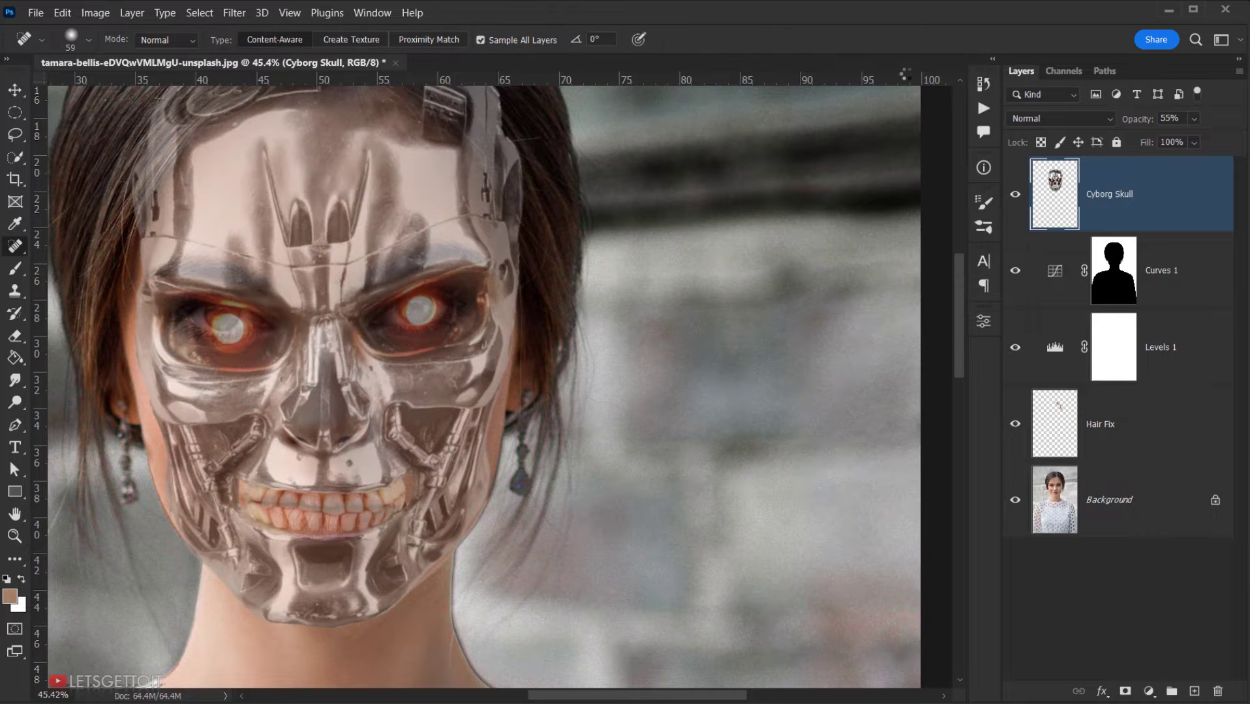
# Step: Examine how the warped skull lines up with the eyes, nose, mouth and jaw, in full view and close up
pyautogui.hotkey('ctrl', '0')
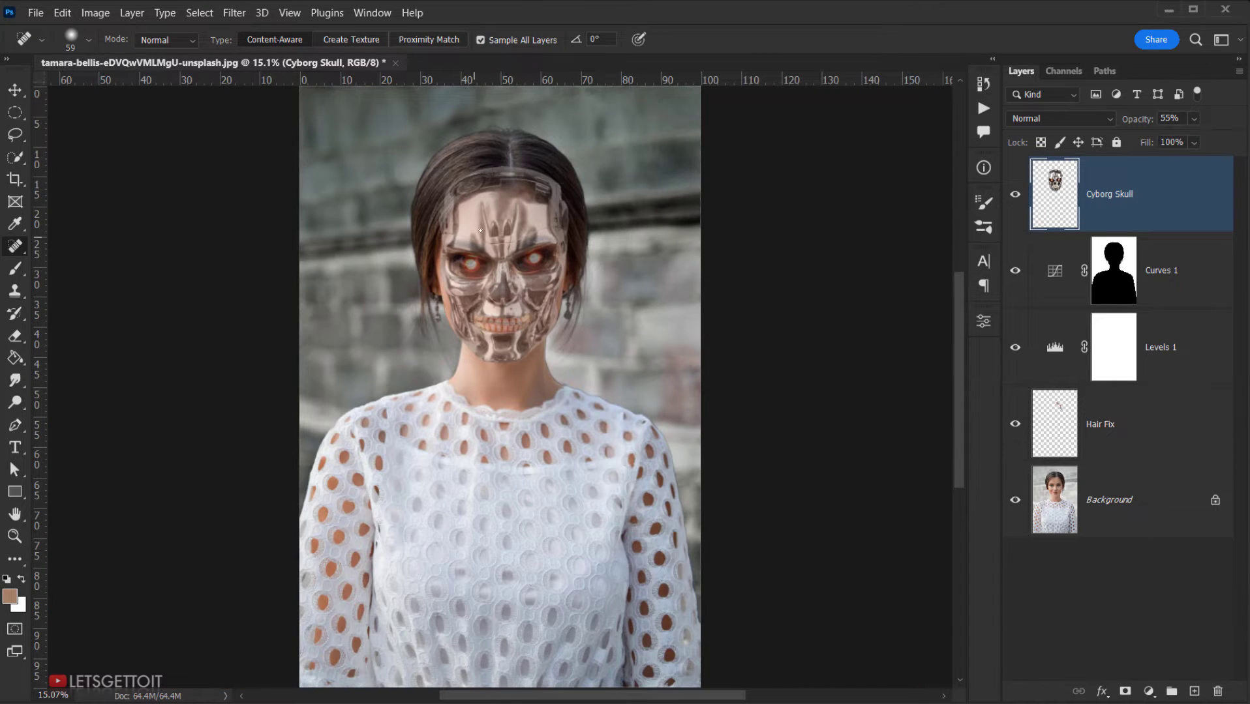
pyautogui.scroll(10, 529, 294)
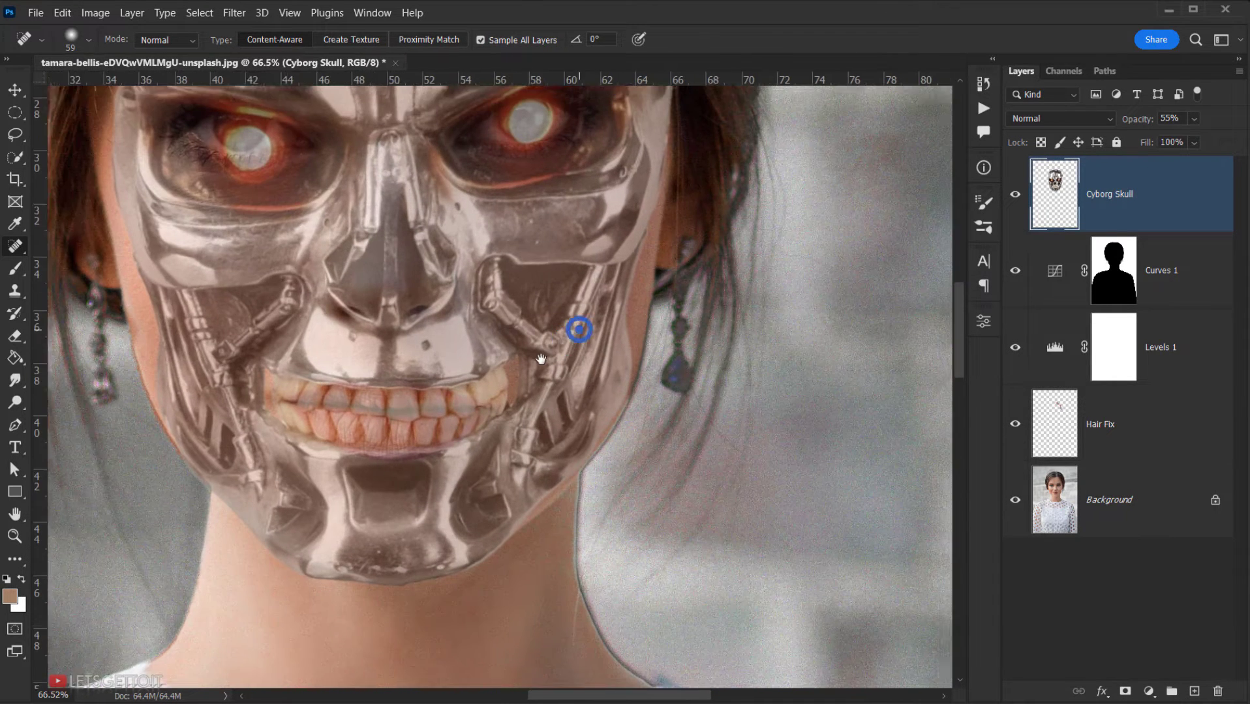
pyautogui.moveTo(577, 329); pyautogui.dragTo(400, 443)
pyautogui.scroll(3, 503, 382)
pyautogui.scroll(-5, 566, 432)
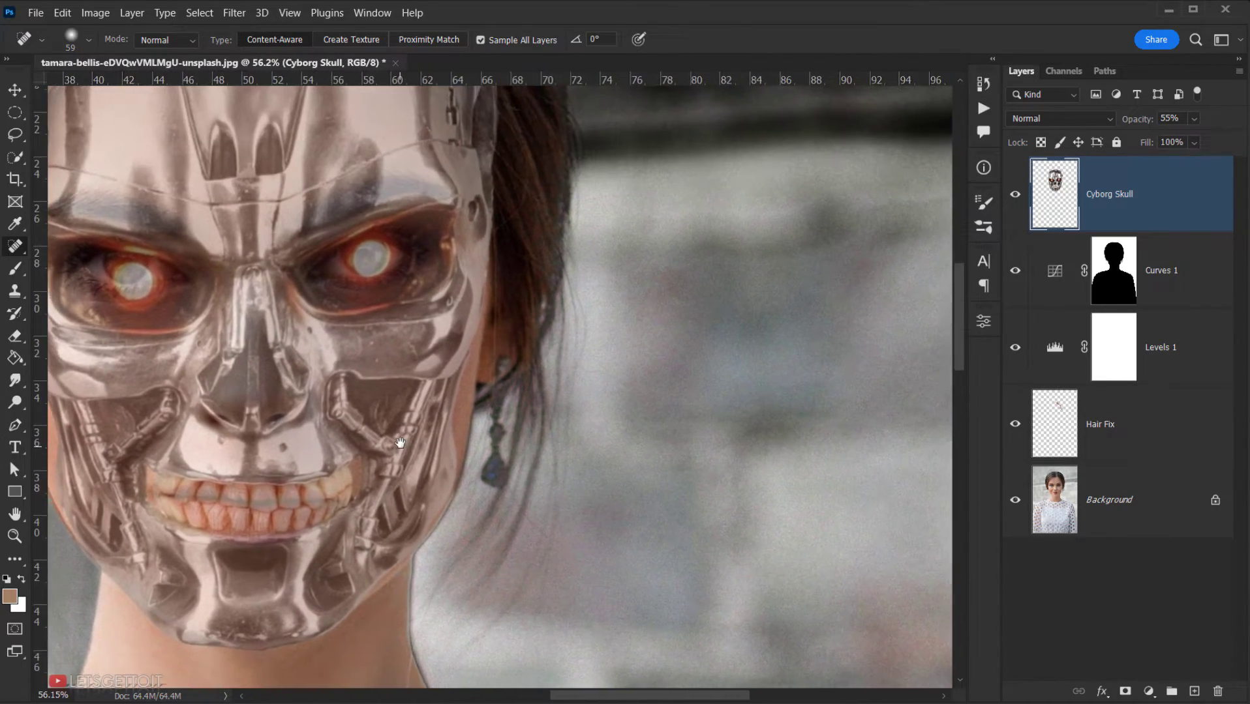
pyautogui.scroll(2, 324, 412)
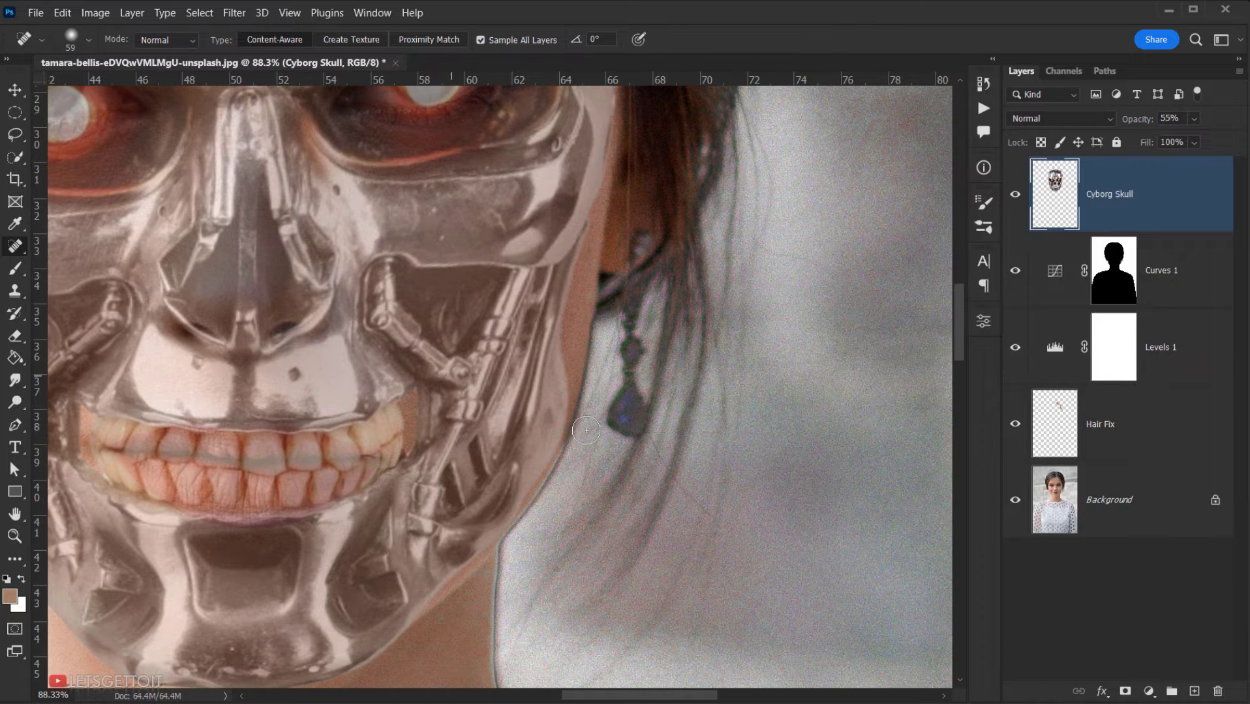
pyautogui.scroll(-2, 382, 437)
pyautogui.moveTo(333, 399); pyautogui.dragTo(368, 426)
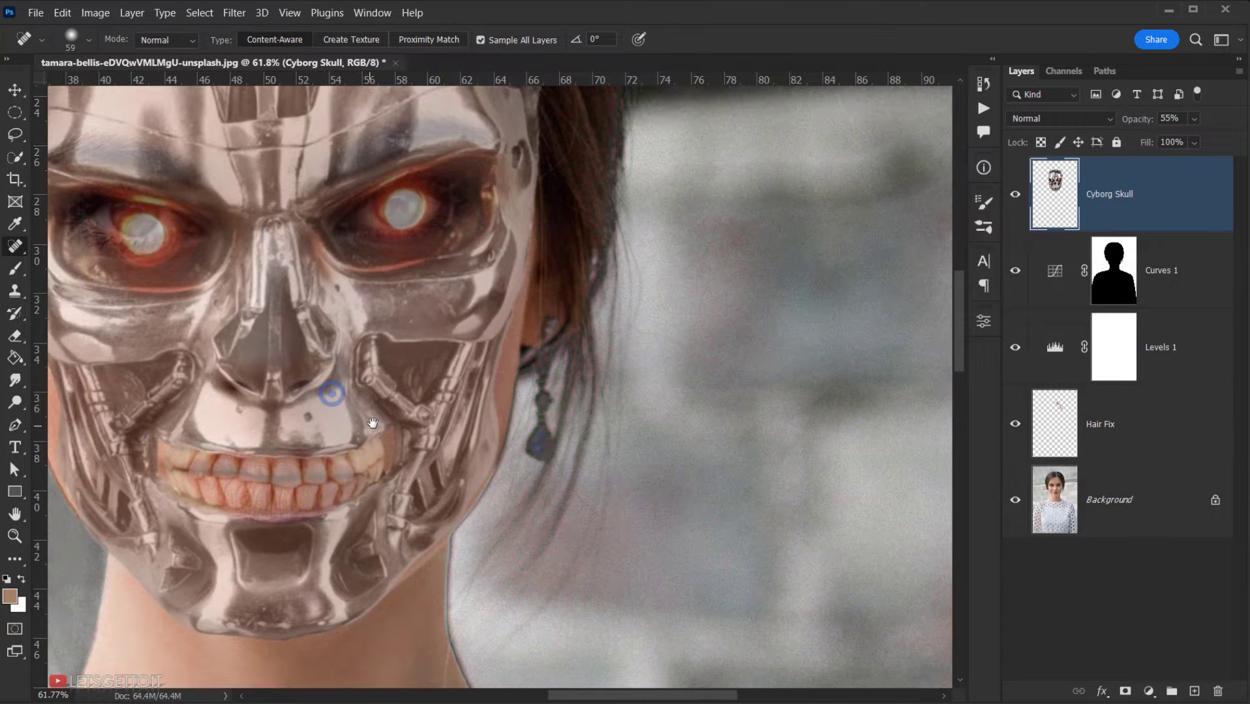
# Step: Set the Cyborg Skull layer's opacity to 100%
pyautogui.moveTo(1135, 120); pyautogui.dragTo(1246, 114)
pyautogui.moveTo(338, 388); pyautogui.dragTo(422, 384)
pyautogui.scroll(-3, 420, 385)
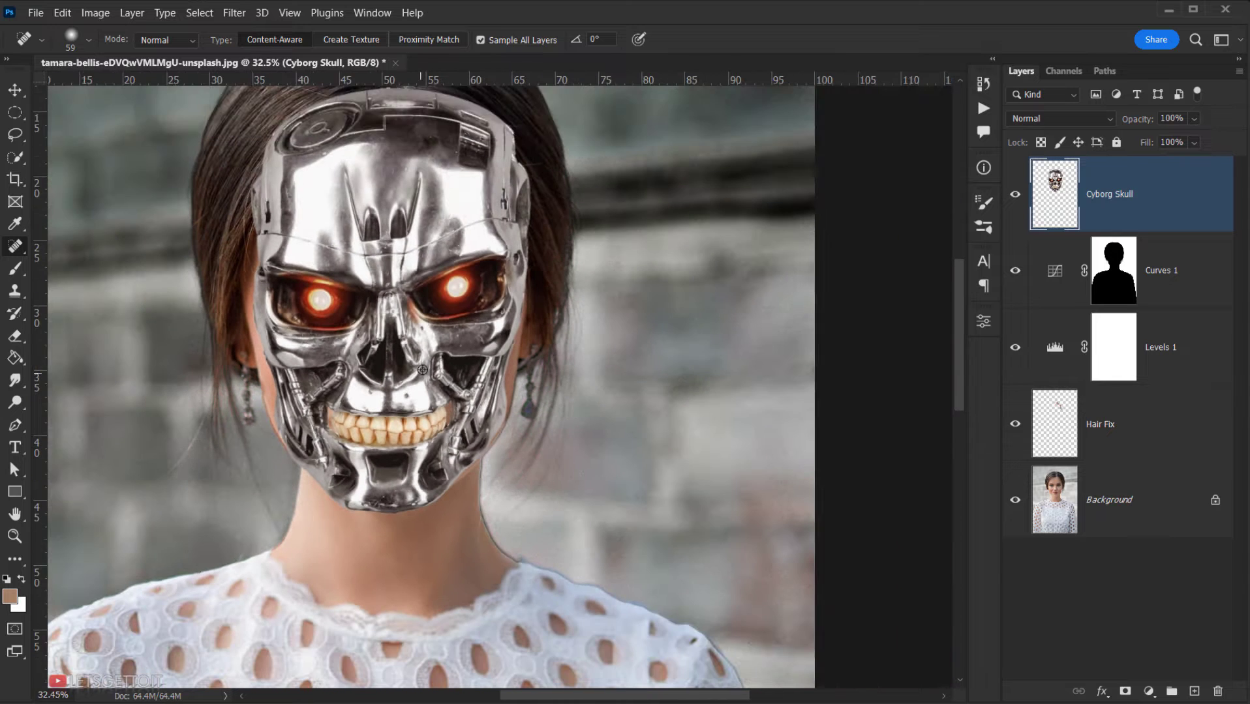
pyautogui.moveTo(537, 366); pyautogui.dragTo(462, 359)
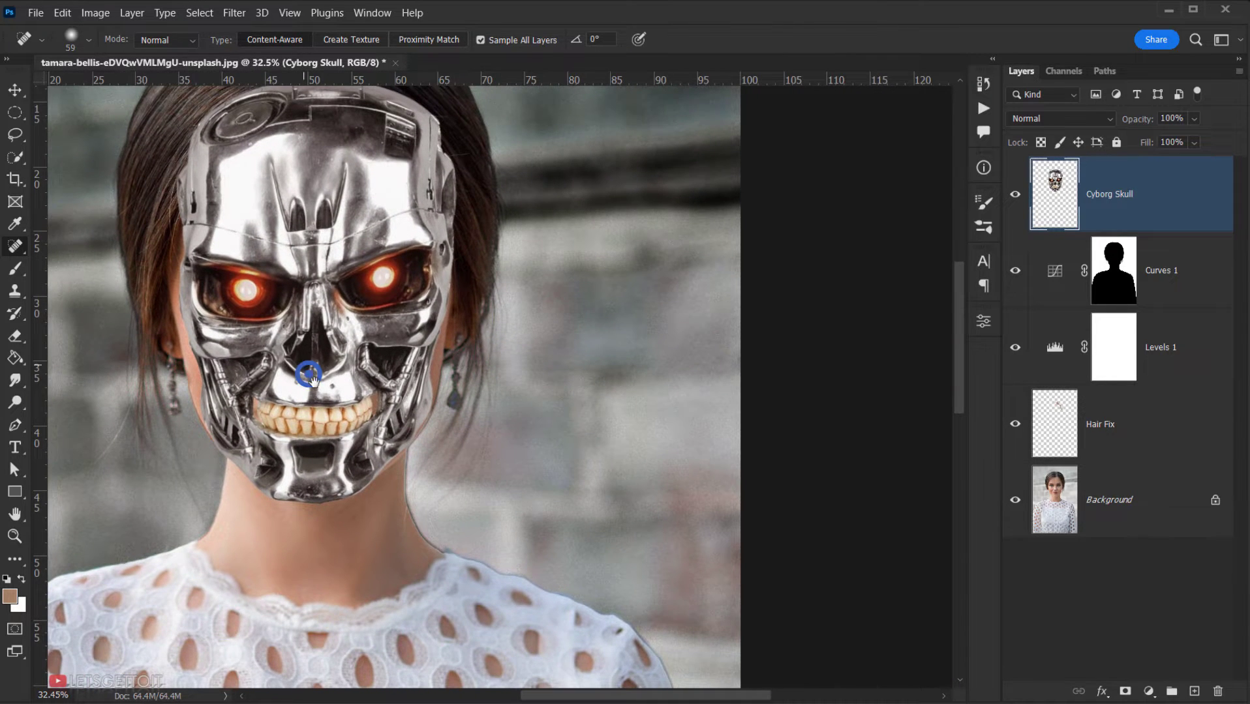
pyautogui.moveTo(308, 373); pyautogui.dragTo(329, 395)
pyautogui.scroll(3, 361, 377)
pyautogui.moveTo(449, 333); pyautogui.dragTo(500, 335)
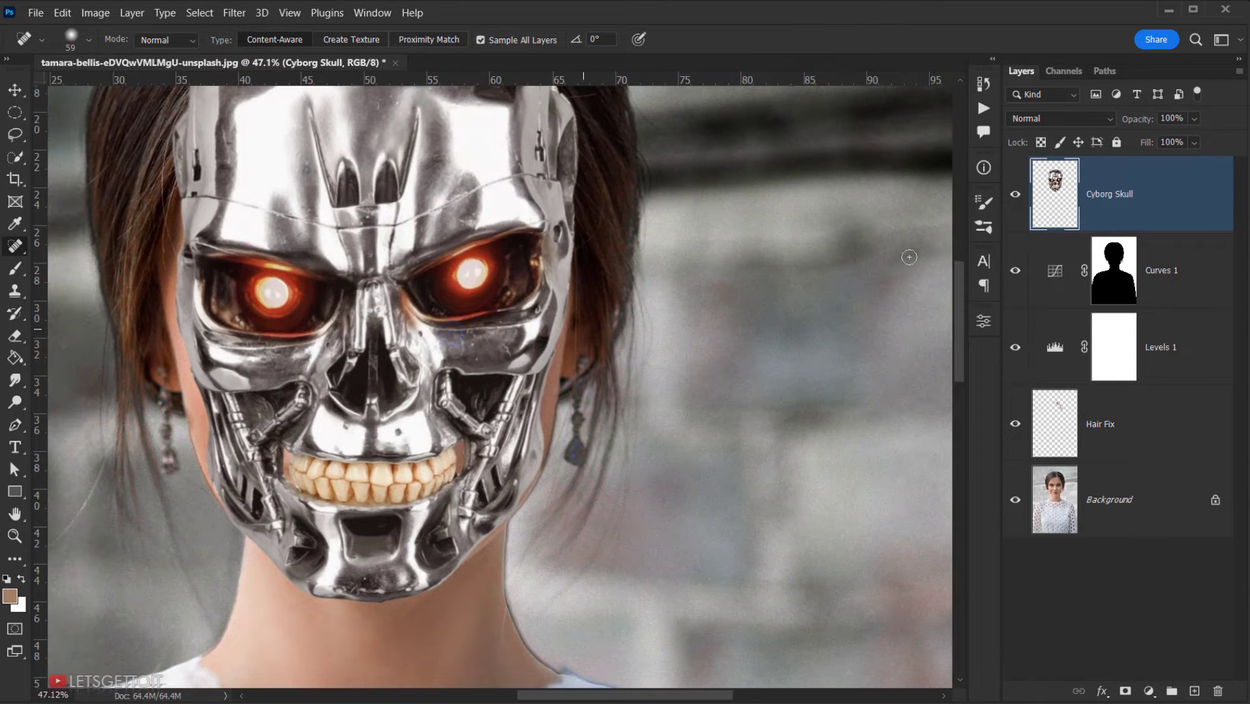
# Step: Add a layer mask to the Cyborg Skull layer and invert it to hide the whole skull
pyautogui.click(1126, 692)
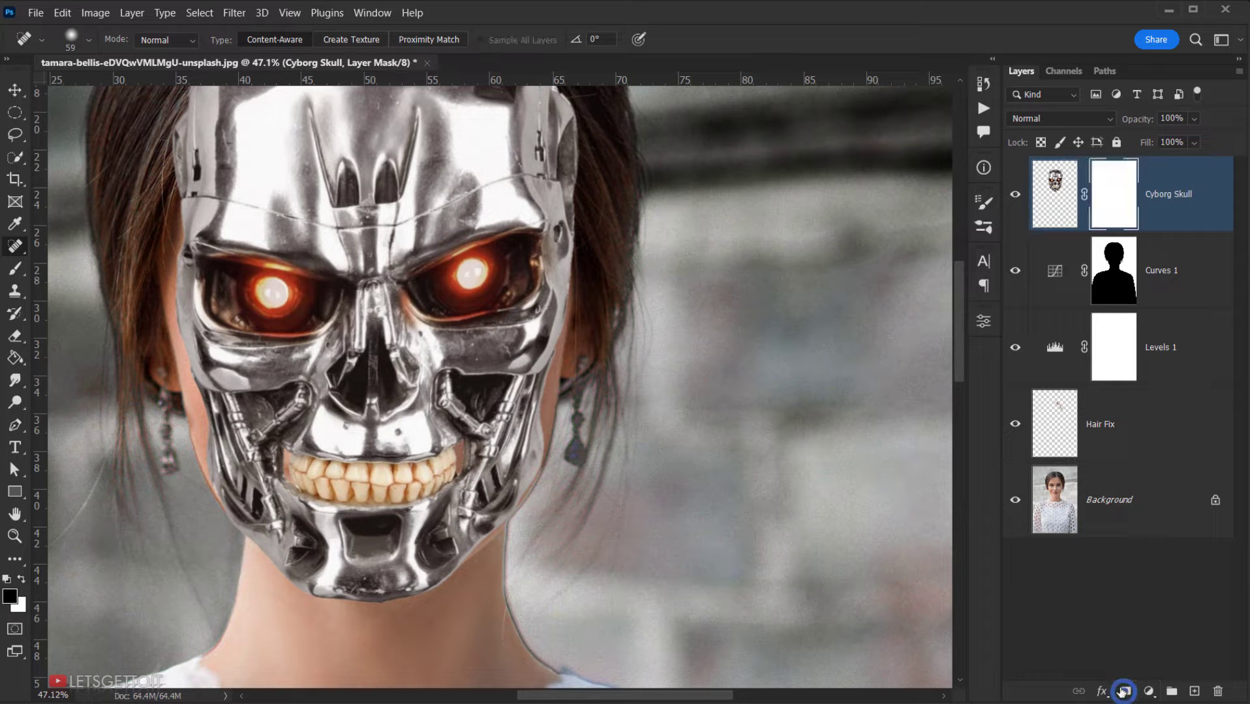
pyautogui.doubleClick(1118, 204)
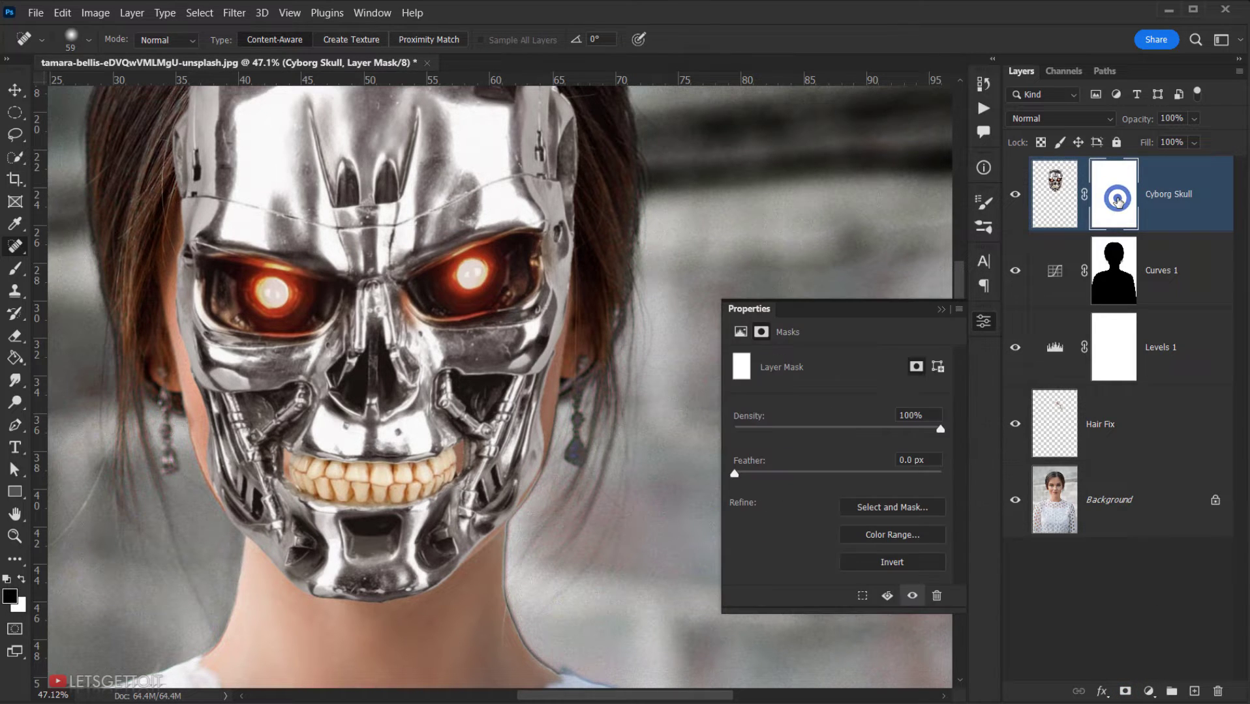
pyautogui.click(892, 562)
pyautogui.click(936, 312)
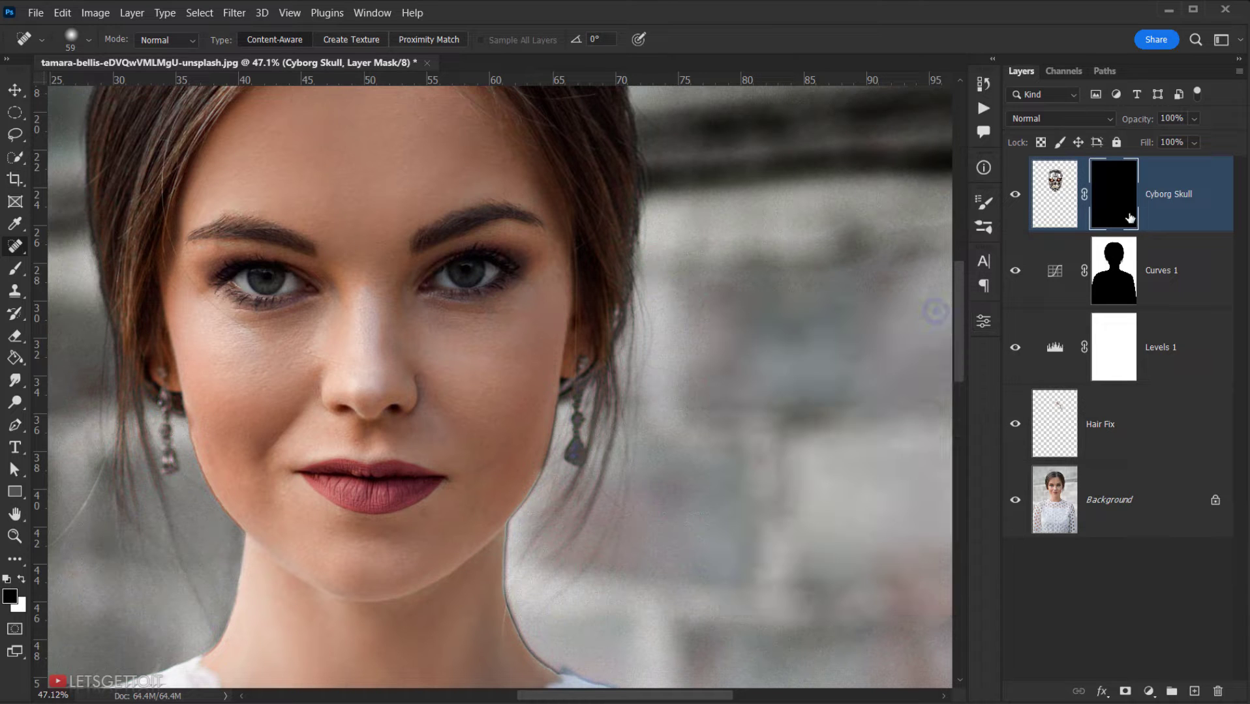
# Step: Target the skull's mask and choose the Brush tool with the 48 px basic round brush at 40% hardness
pyautogui.click(1118, 199)
pyautogui.click(15, 266)
pyautogui.click(64, 269)
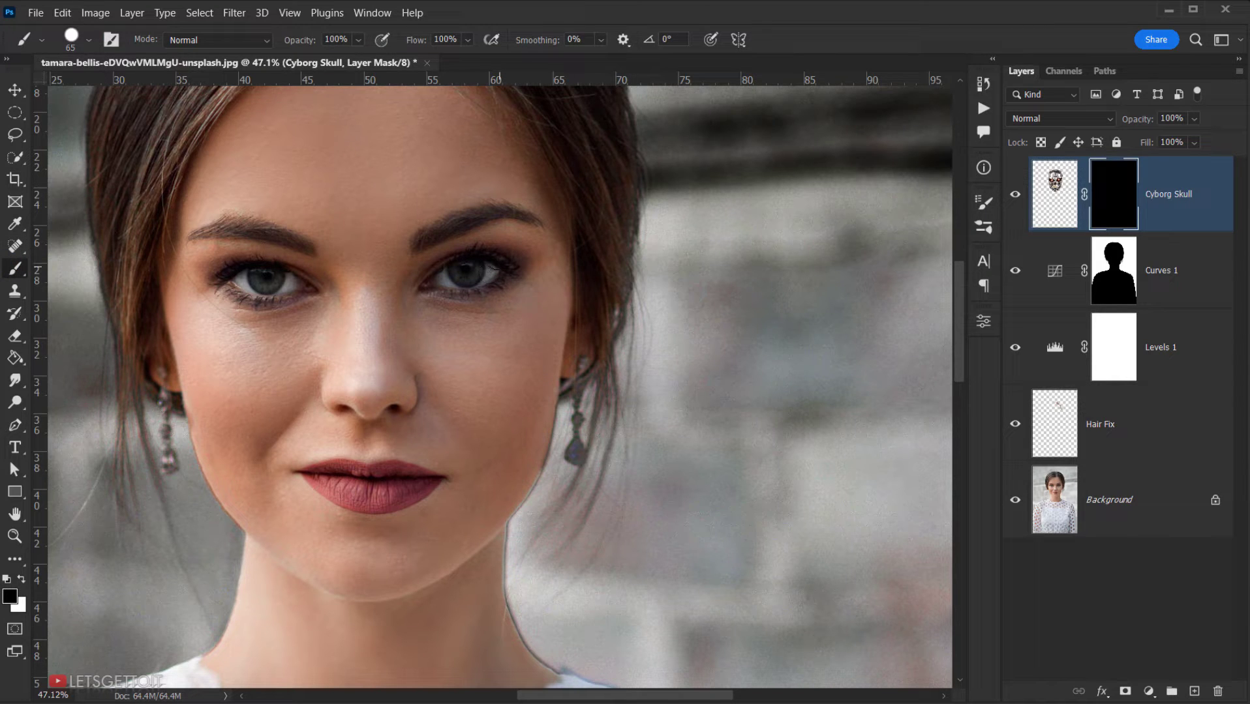
pyautogui.rightClick(493, 252)
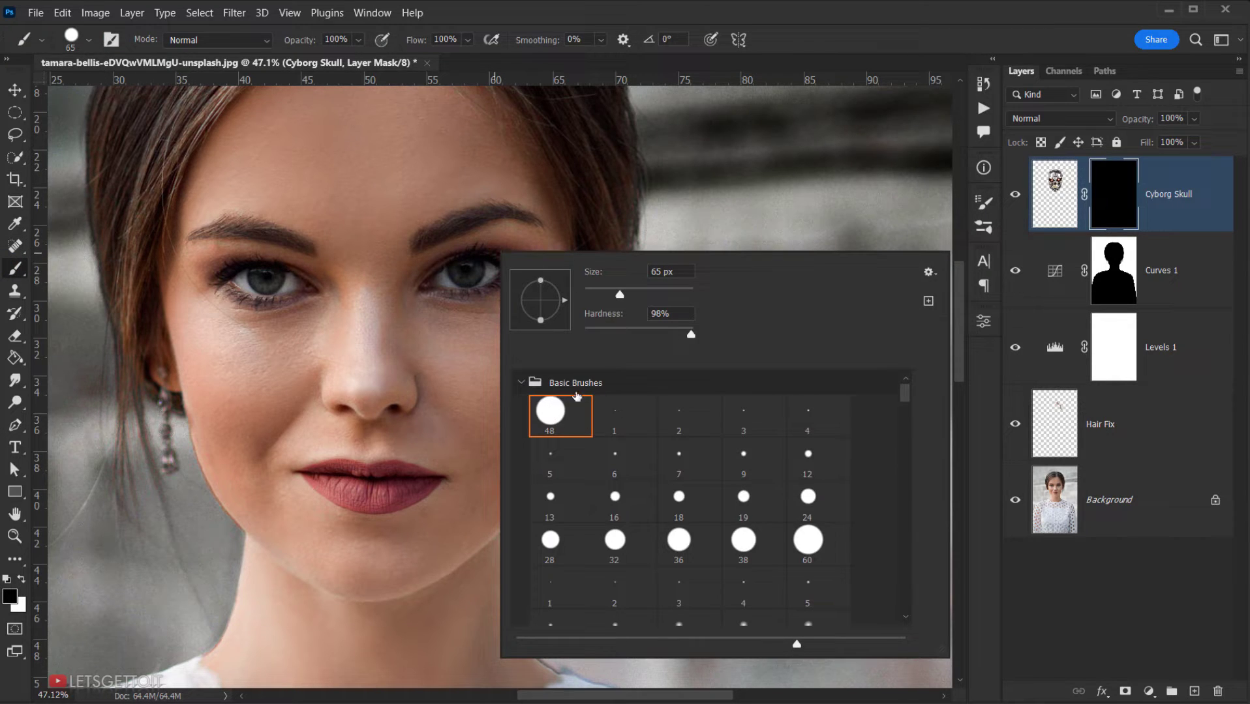
pyautogui.click(565, 424)
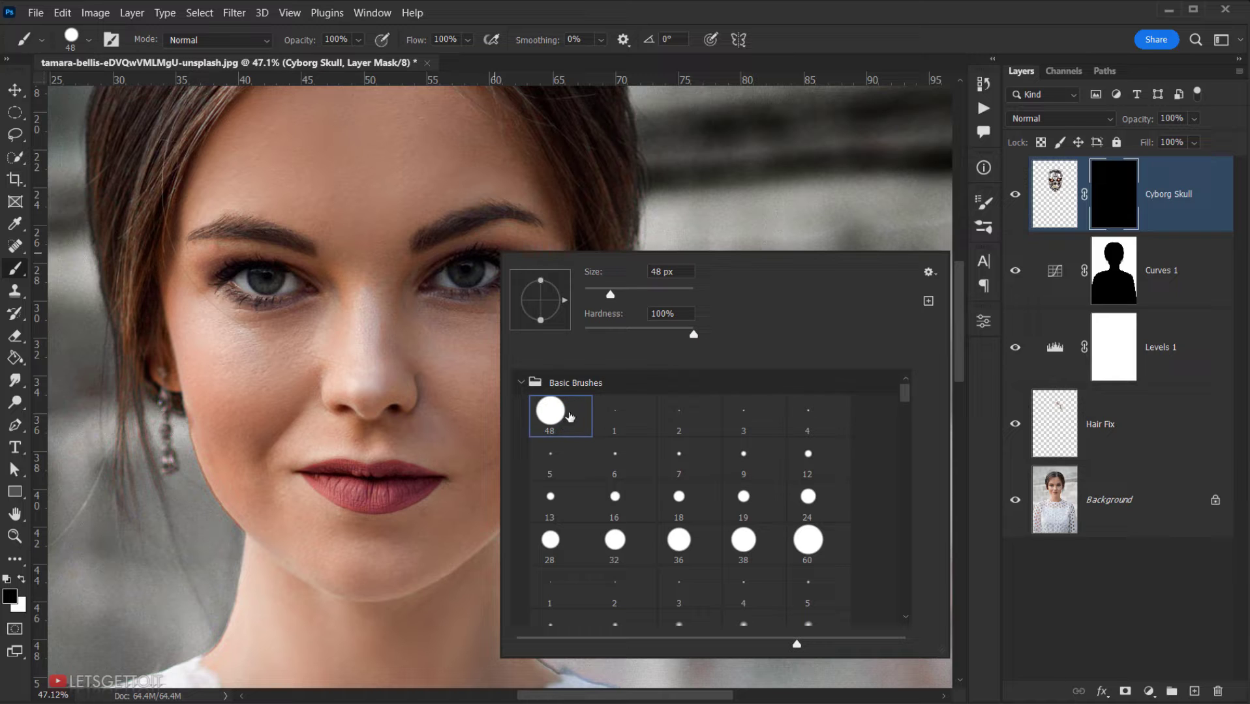
pyautogui.moveTo(690, 336); pyautogui.dragTo(662, 341)
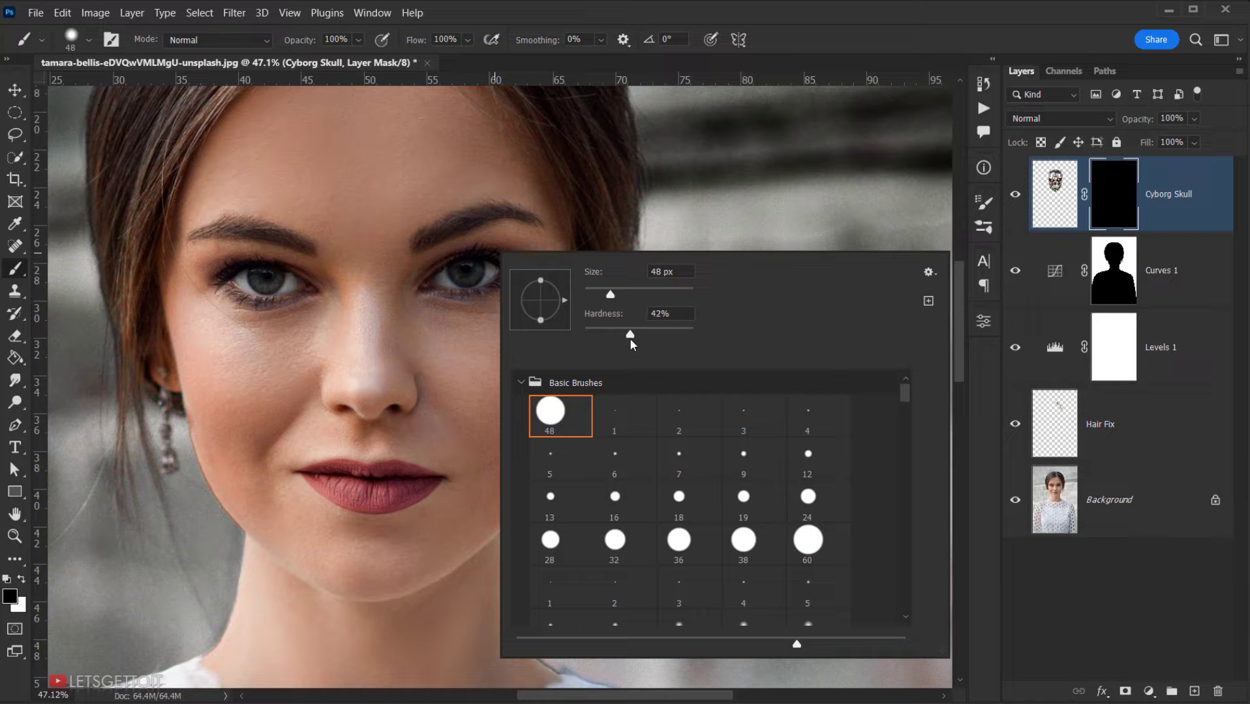
pyautogui.moveTo(630, 338); pyautogui.dragTo(628, 337)
pyautogui.click(897, 5)
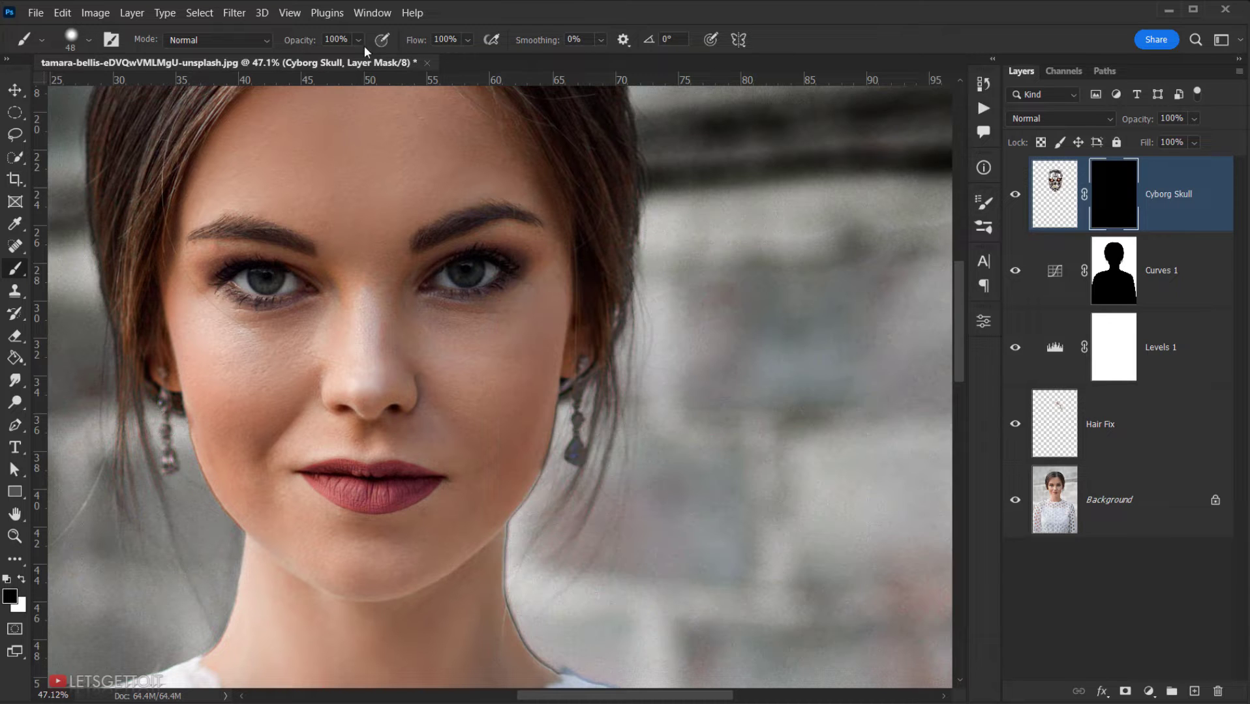
# Step: Enlarge the brush to about 422 px and paint white on the skull's mask over the cheek below the eye on the image's right
pyautogui.moveTo(466, 419); pyautogui.dragTo(542, 419)
pyautogui.scroll(4, 466, 360)
pyautogui.click(1120, 207)
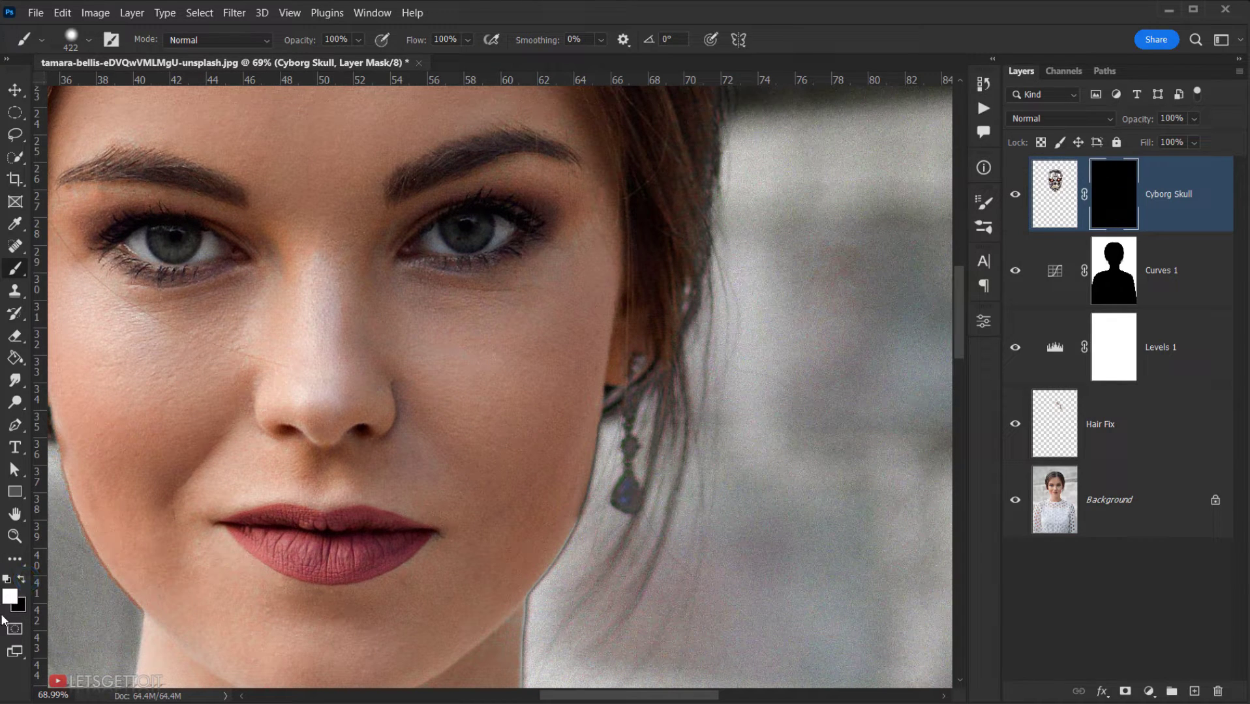
pyautogui.click(457, 362)
# Step: Paint white with a smaller brush to reveal the skull over the eye, forehead, nose, teeth and jaw on the image's right half
pyautogui.moveTo(463, 337); pyautogui.dragTo(443, 337)
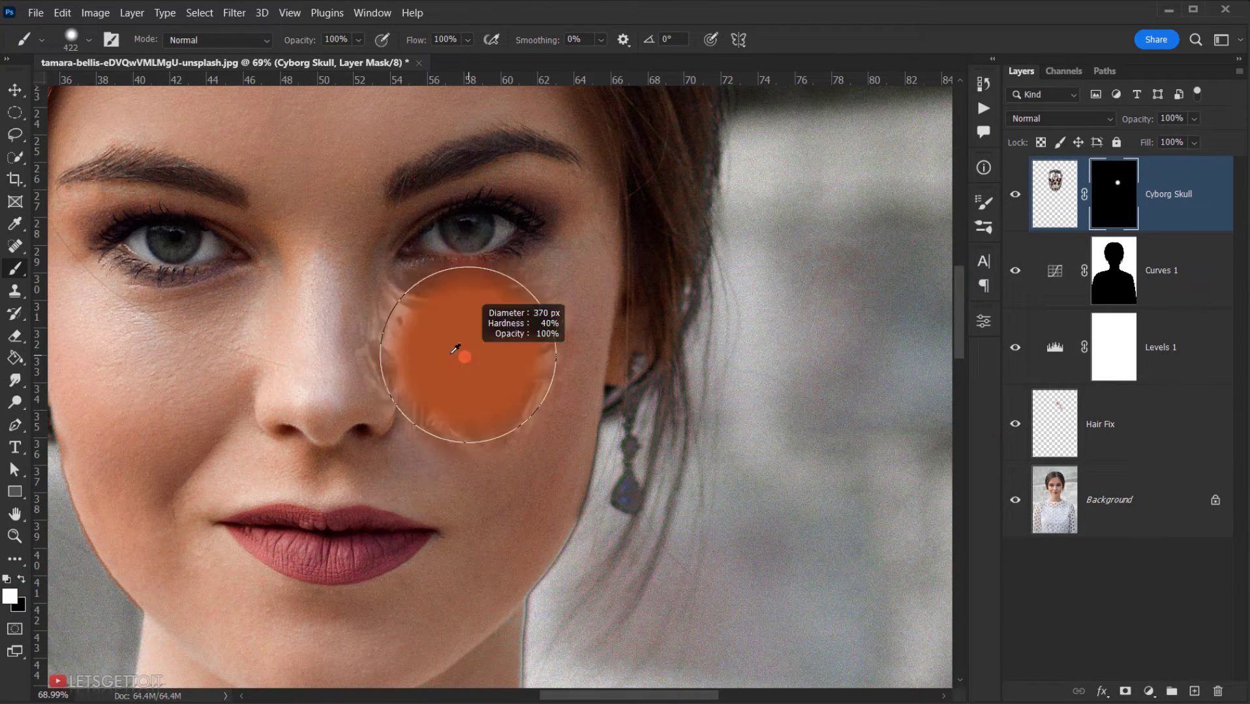
pyautogui.click(469, 249)
pyautogui.moveTo(469, 248)
pyautogui.mouseDown()
pyautogui.moveTo(521, 219)
pyautogui.moveTo(504, 186)
pyautogui.moveTo(443, 207)
pyautogui.mouseUp()
pyautogui.scroll(-3, 443, 206)
pyautogui.moveTo(424, 252)
pyautogui.mouseDown()
pyautogui.moveTo(429, 294)
pyautogui.moveTo(405, 318)
pyautogui.moveTo(422, 318)
pyautogui.moveTo(437, 355)
pyautogui.moveTo(423, 403)
pyautogui.moveTo(432, 395)
pyautogui.moveTo(406, 428)
pyautogui.moveTo(447, 404)
pyautogui.moveTo(474, 328)
pyautogui.moveTo(485, 267)
pyautogui.moveTo(471, 162)
pyautogui.moveTo(482, 169)
pyautogui.moveTo(426, 206)
pyautogui.moveTo(416, 280)
pyautogui.mouseUp()
pyautogui.moveTo(429, 405)
pyautogui.mouseDown()
pyautogui.moveTo(401, 444)
pyautogui.moveTo(417, 456)
pyautogui.moveTo(391, 450)
pyautogui.moveTo(498, 326)
pyautogui.moveTo(466, 153)
pyautogui.mouseUp()
pyautogui.moveTo(462, 101); pyautogui.dragTo(456, 218)
pyautogui.moveTo(454, 228)
pyautogui.mouseDown()
pyautogui.moveTo(459, 260)
pyautogui.moveTo(420, 248)
pyautogui.moveTo(435, 311)
pyautogui.moveTo(413, 307)
pyautogui.moveTo(421, 332)
pyautogui.moveTo(456, 340)
pyautogui.mouseUp()
pyautogui.scroll(-2, 421, 434)
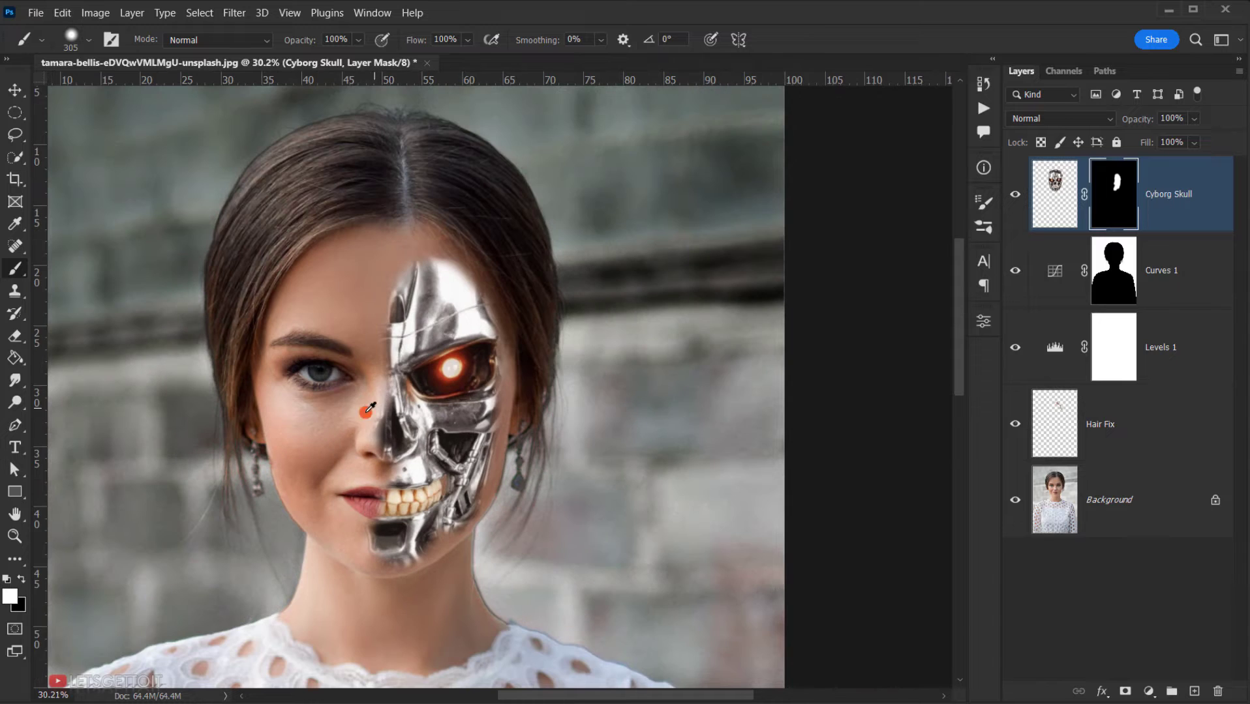
# Step: Refine the mask edge between nose and lips with a 188 px black brush, and touch up the teeth area with a 254 px white brush
pyautogui.press('x')
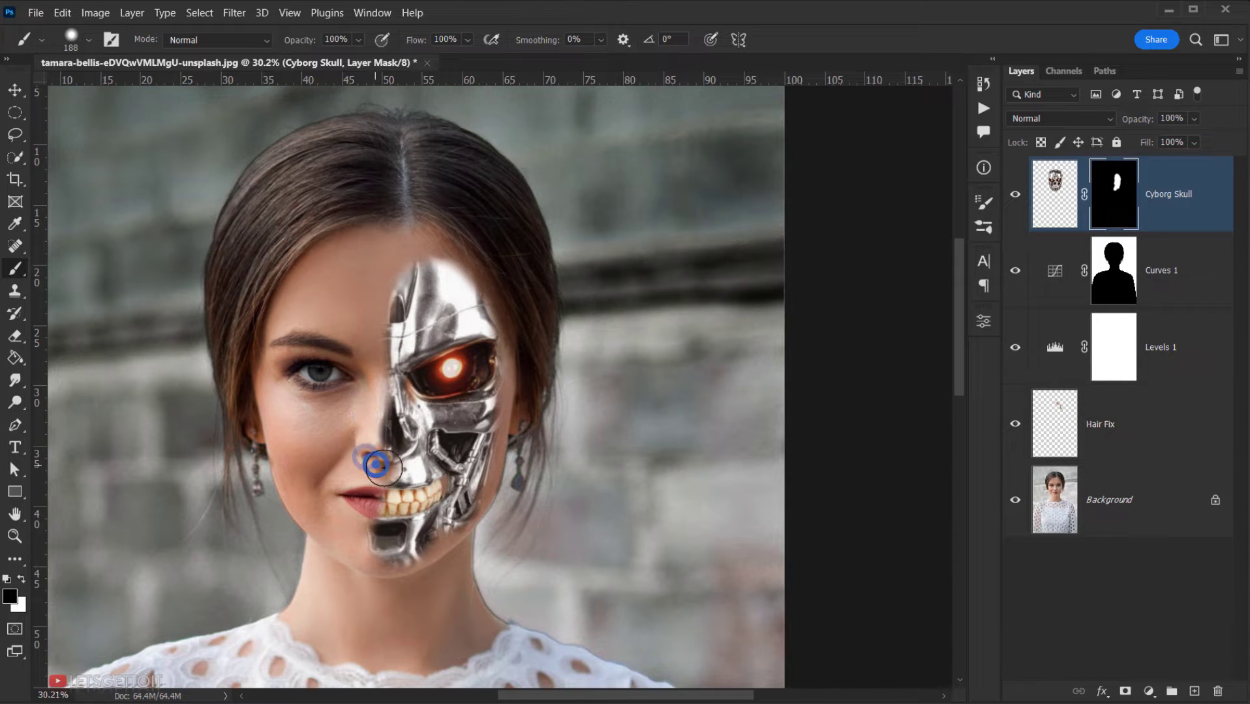
pyautogui.scroll(7, 346, 466)
pyautogui.press('x')
pyautogui.moveTo(446, 441); pyautogui.dragTo(488, 414)
pyautogui.keyDown('alt'); pyautogui.rightClick(496, 411); pyautogui.keyUp('alt')
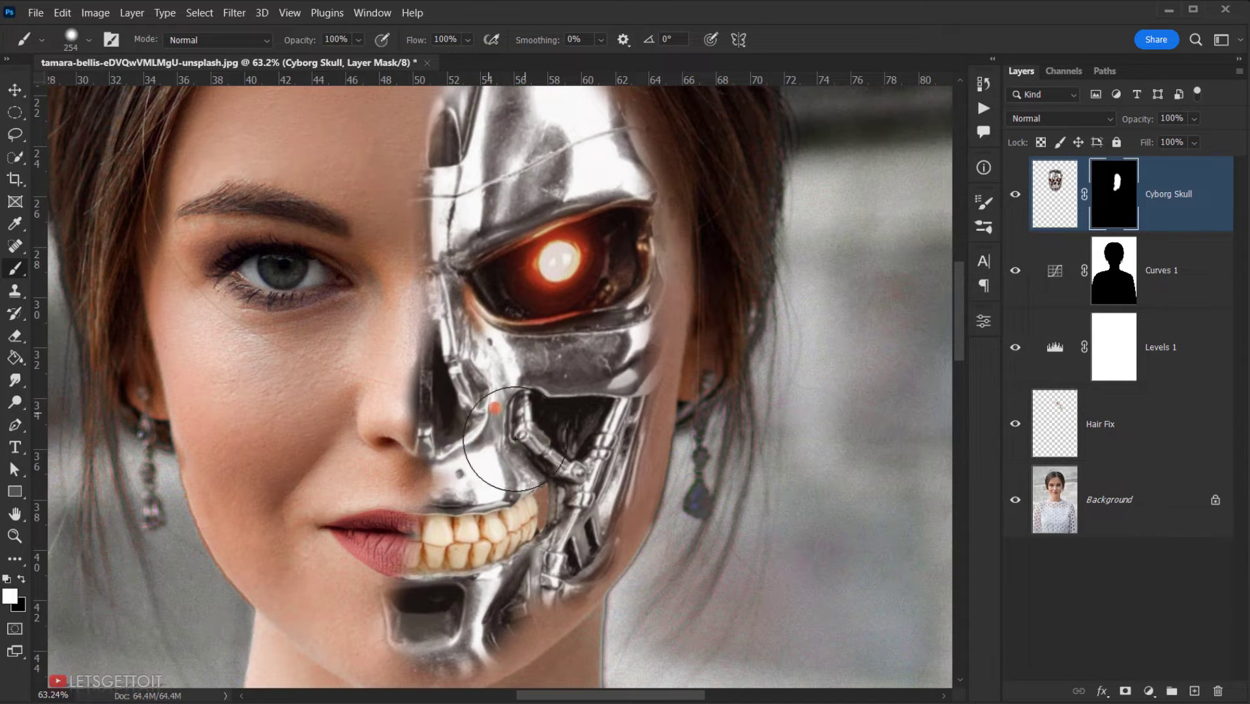
pyautogui.moveTo(493, 478); pyautogui.dragTo(516, 528)
pyautogui.click(492, 533)
# Step: Examine the half-face skull blend from several distances, including the full portrait and the forehead edge near the hairline
pyautogui.scroll(-3, 538, 500)
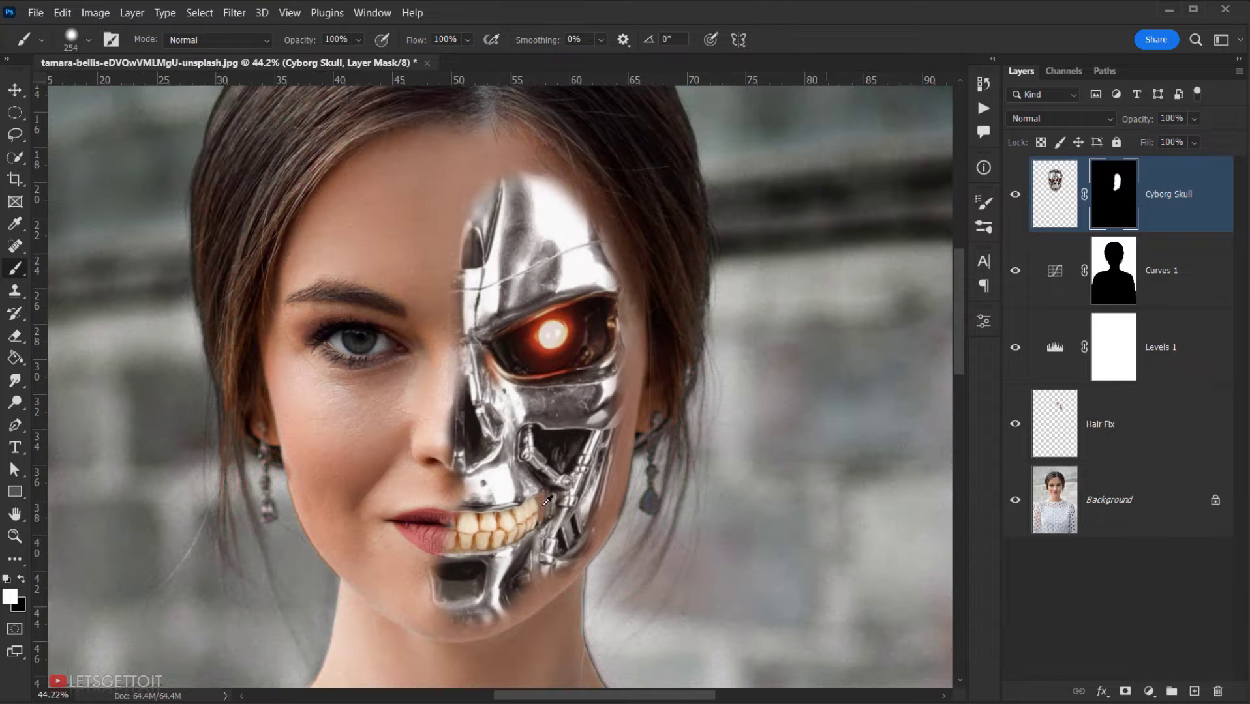
pyautogui.click(483, 525)
pyautogui.scroll(-2, 482, 524)
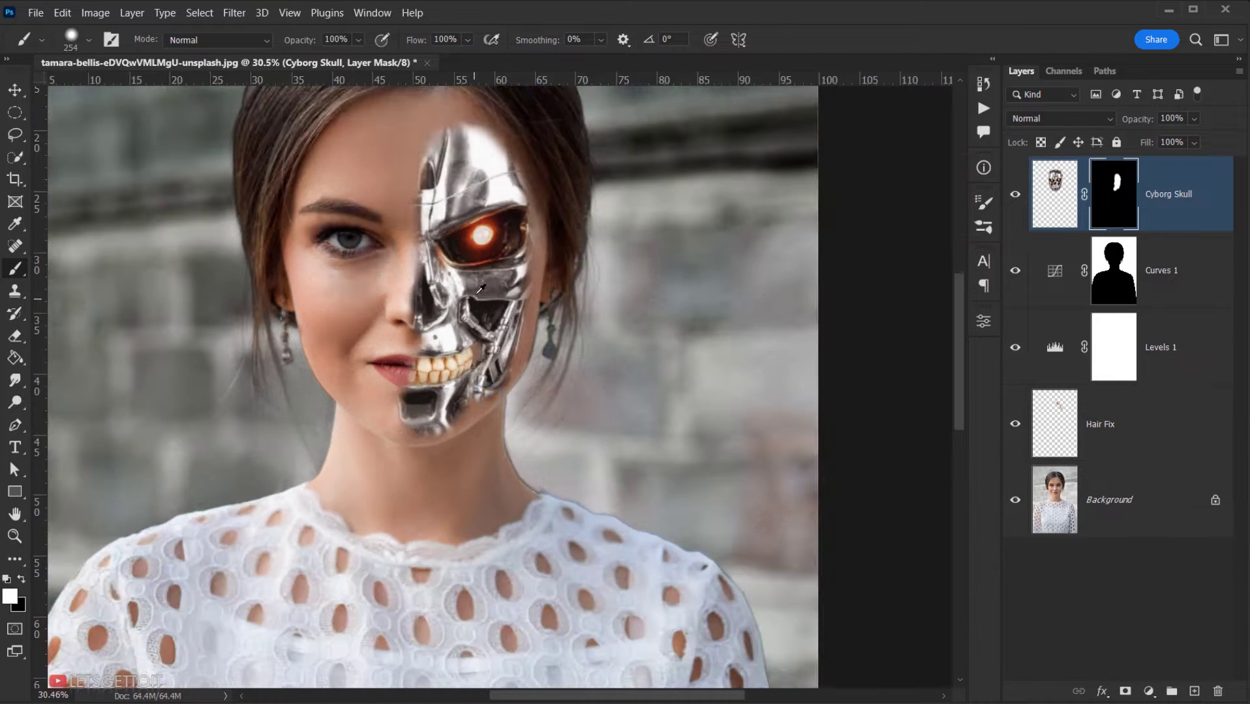
pyautogui.scroll(-2, 478, 289)
pyautogui.moveTo(476, 290); pyautogui.dragTo(388, 440)
pyautogui.scroll(4, 389, 441)
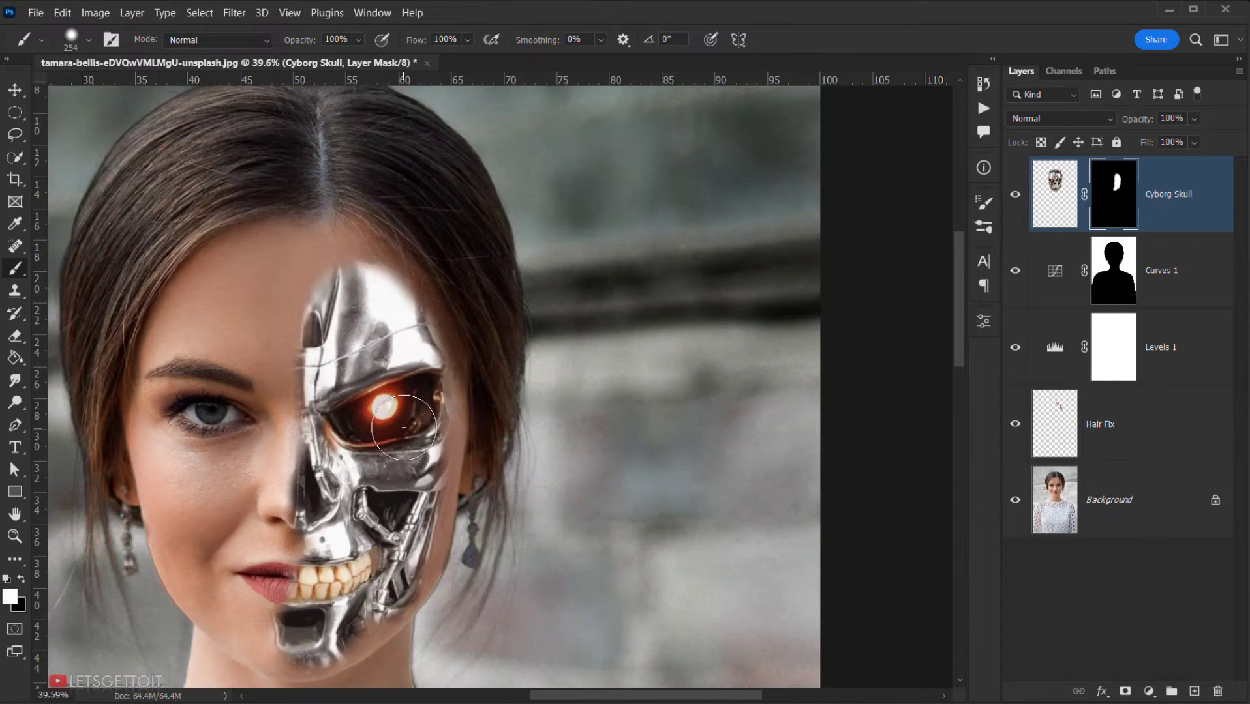
pyautogui.click(416, 399)
pyautogui.scroll(-2, 366, 483)
pyautogui.scroll(4, 339, 457)
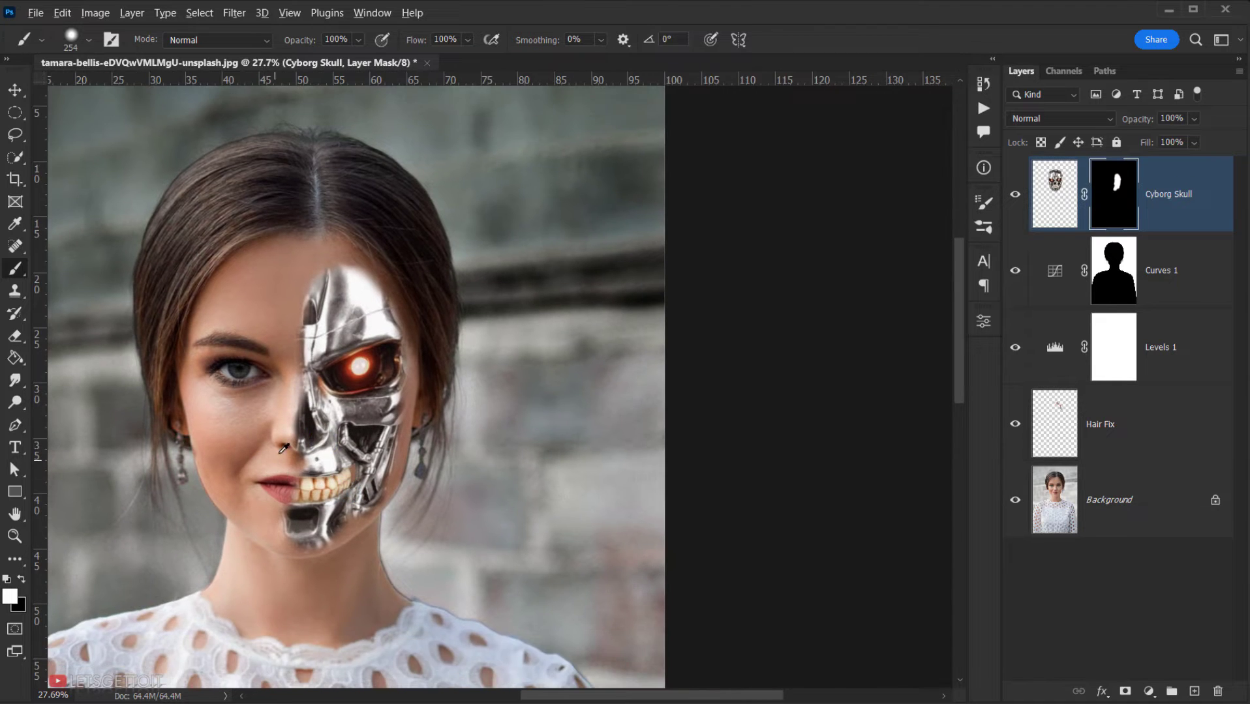
pyautogui.hotkey('ctrl', '0')
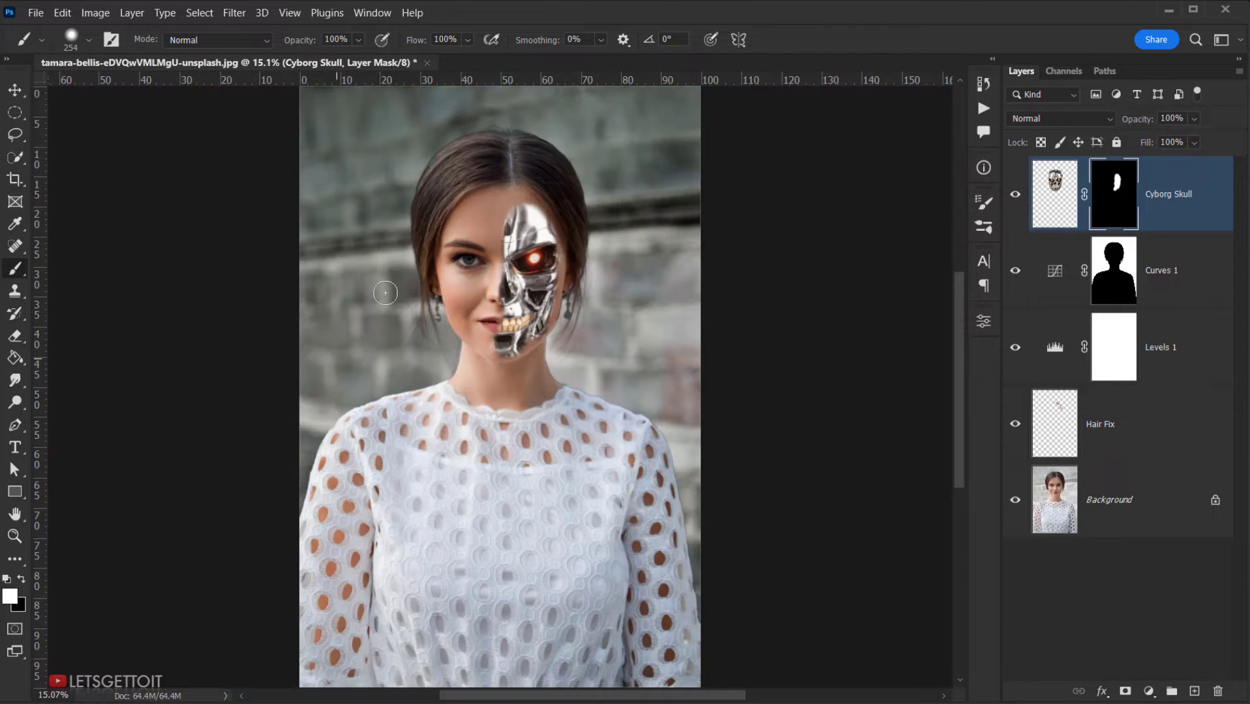
pyautogui.scroll(5, 511, 269)
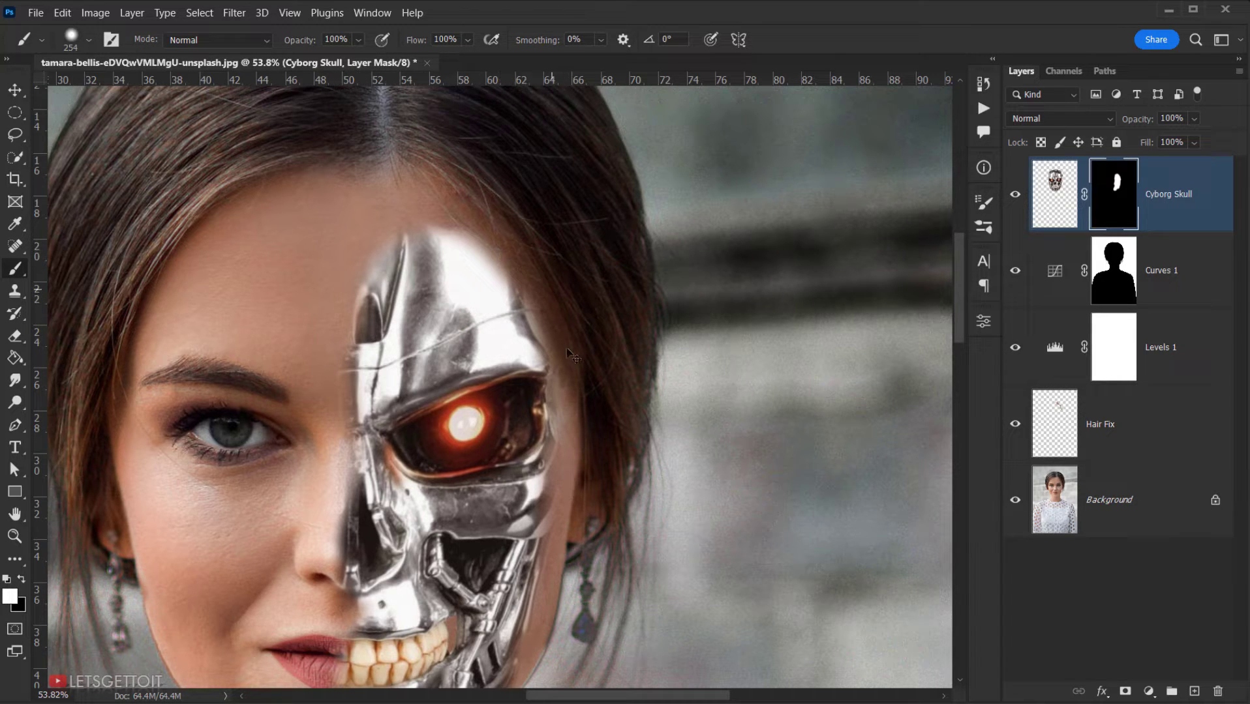
# Step: Add an empty layer directly above the Curves 1 adjustment and reset the foreground and background colours to black and white
pyautogui.scroll(-3, 503, 443)
pyautogui.scroll(4, 457, 405)
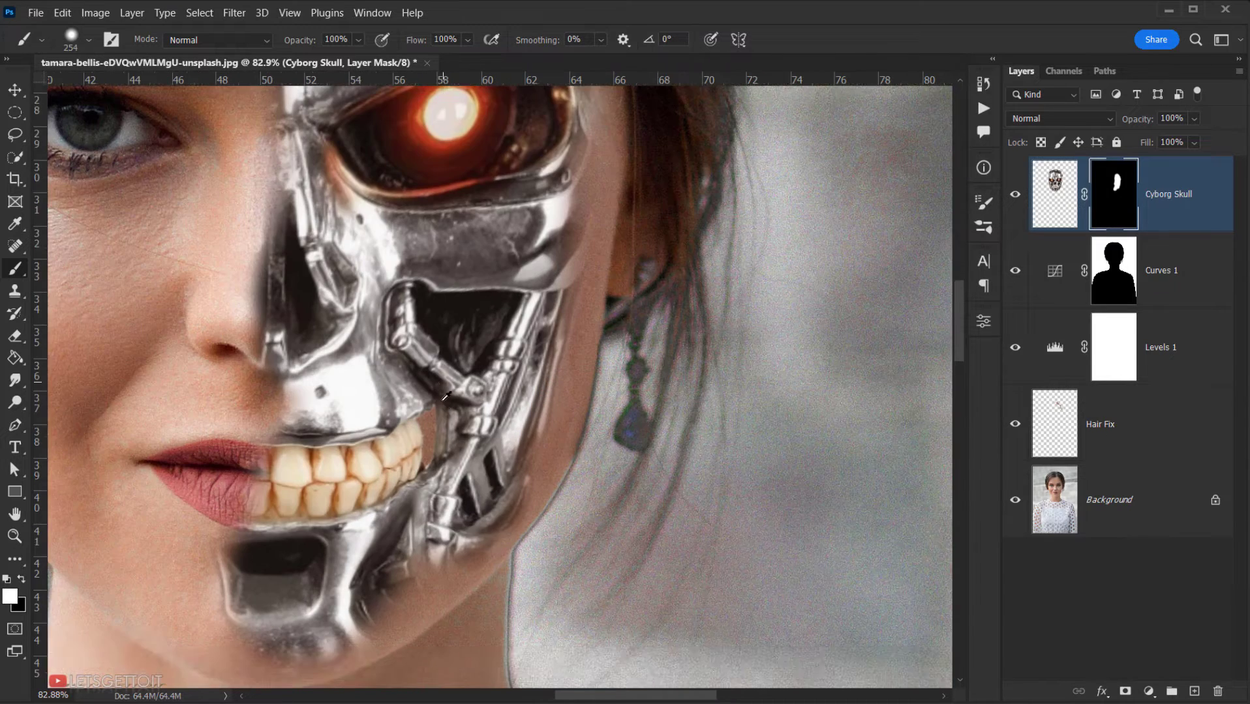
pyautogui.scroll(2, 446, 395)
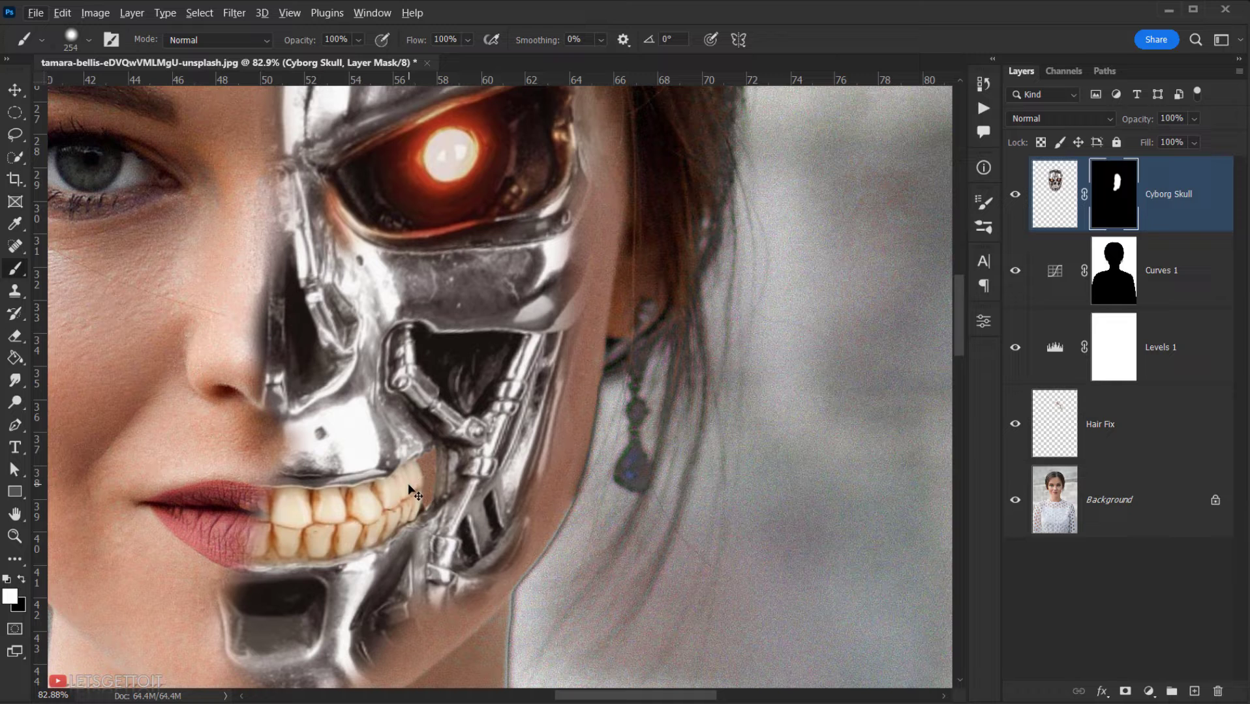
pyautogui.click(1191, 292)
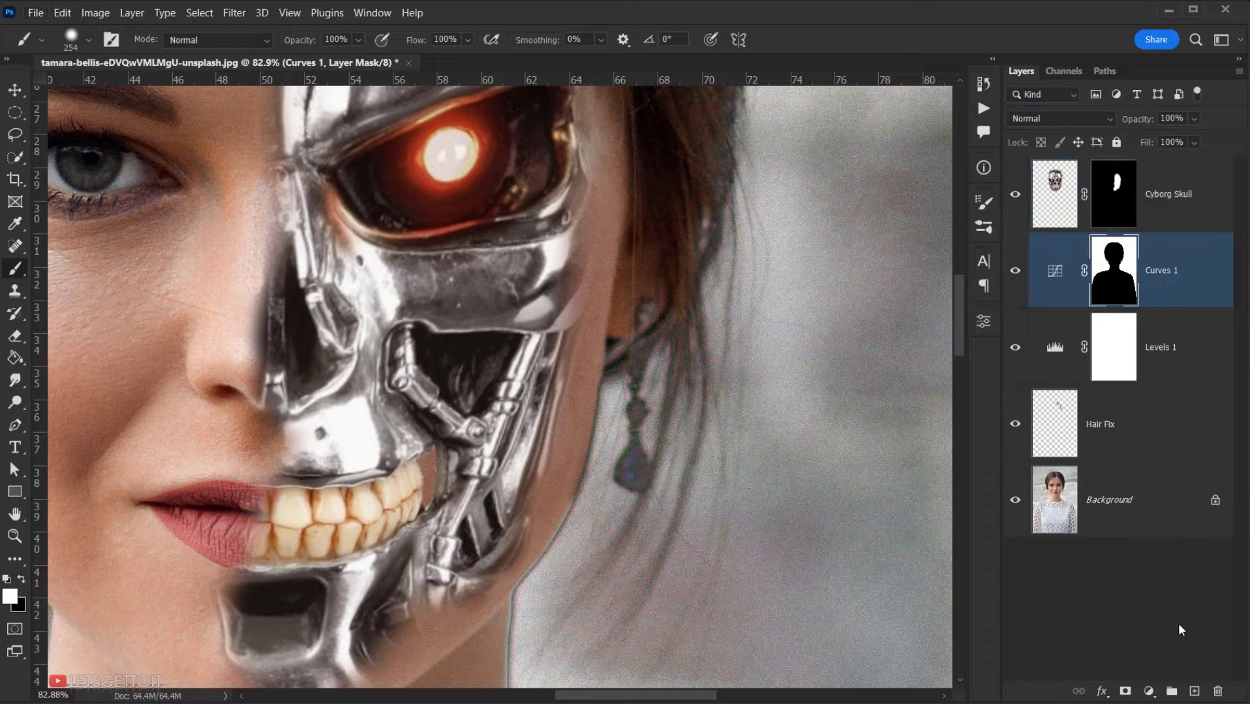
pyautogui.click(1195, 692)
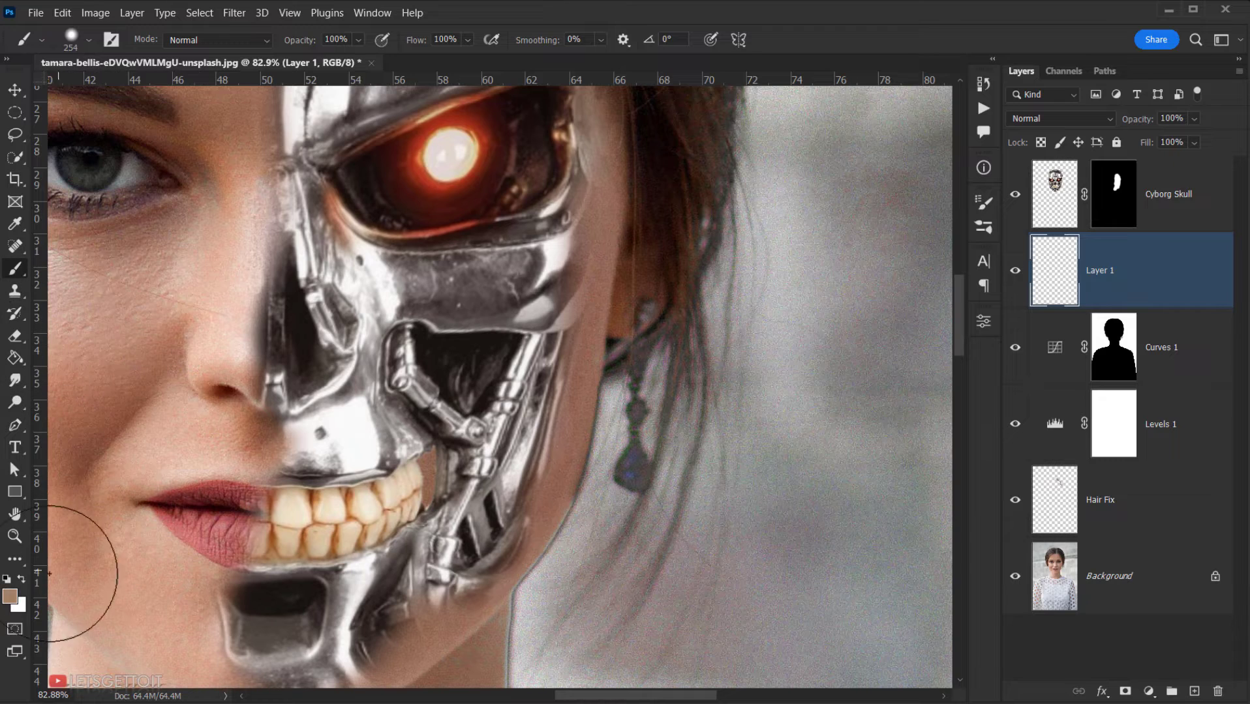
pyautogui.press('d')
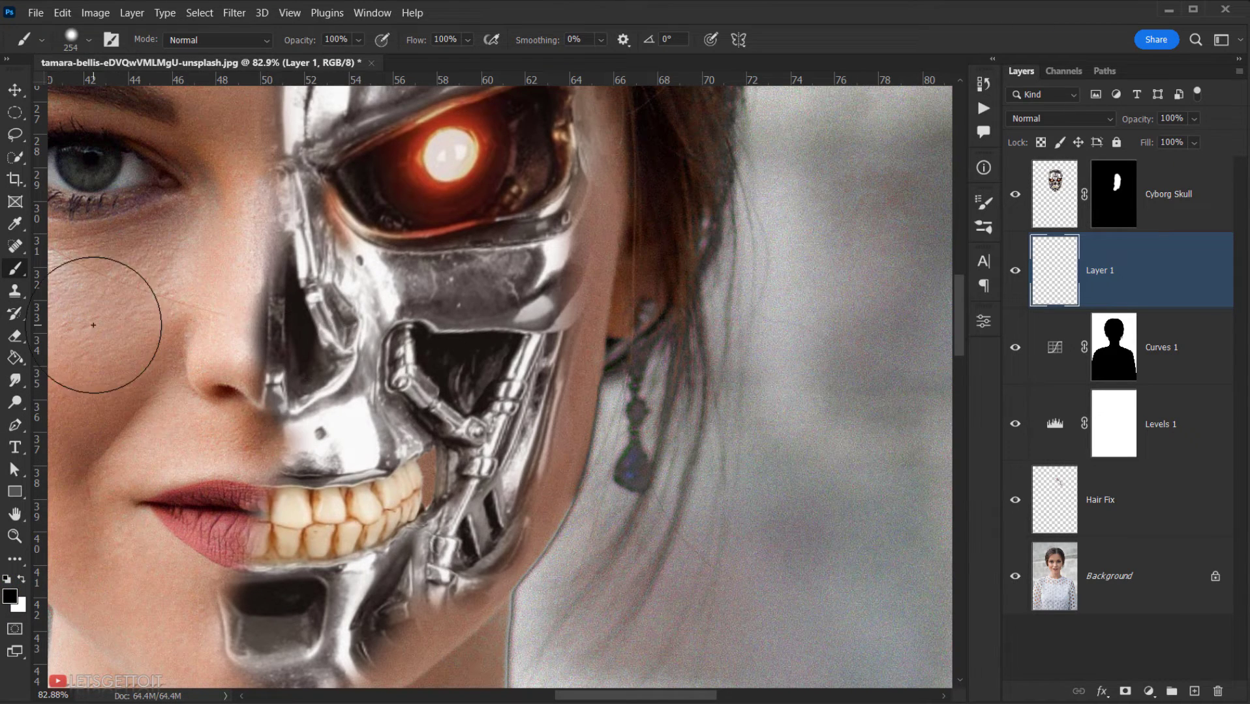
# Step: Paint black with a 43 px brush on the new layer to fill the skin-coloured gap behind the back teeth
pyautogui.moveTo(264, 350); pyautogui.dragTo(246, 363)
pyautogui.scroll(7, 345, 504)
pyautogui.moveTo(477, 430); pyautogui.dragTo(362, 478)
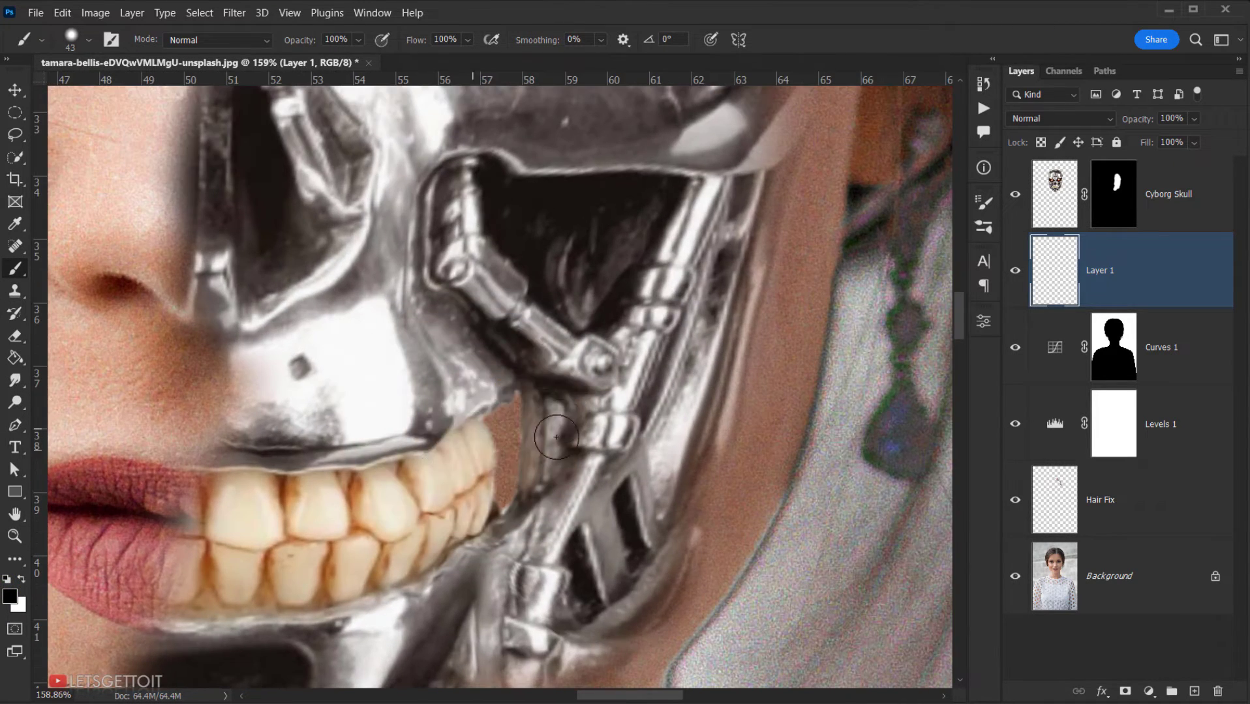
pyautogui.moveTo(502, 427)
pyautogui.mouseDown()
pyautogui.moveTo(486, 466)
pyautogui.moveTo(497, 464)
pyautogui.moveTo(506, 415)
pyautogui.moveTo(511, 463)
pyautogui.moveTo(493, 489)
pyautogui.moveTo(517, 411)
pyautogui.moveTo(495, 502)
pyautogui.moveTo(519, 420)
pyautogui.mouseUp()
pyautogui.hotkey('ctrl', 'z')
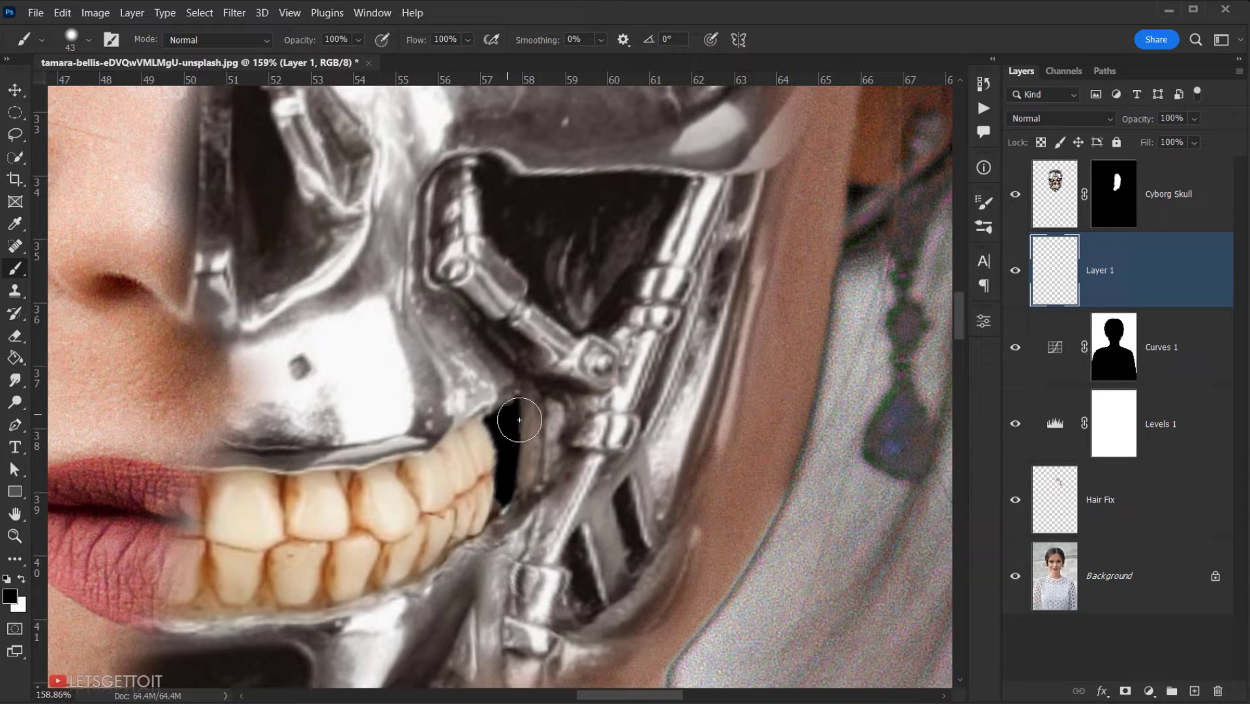
pyautogui.scroll(-8, 481, 502)
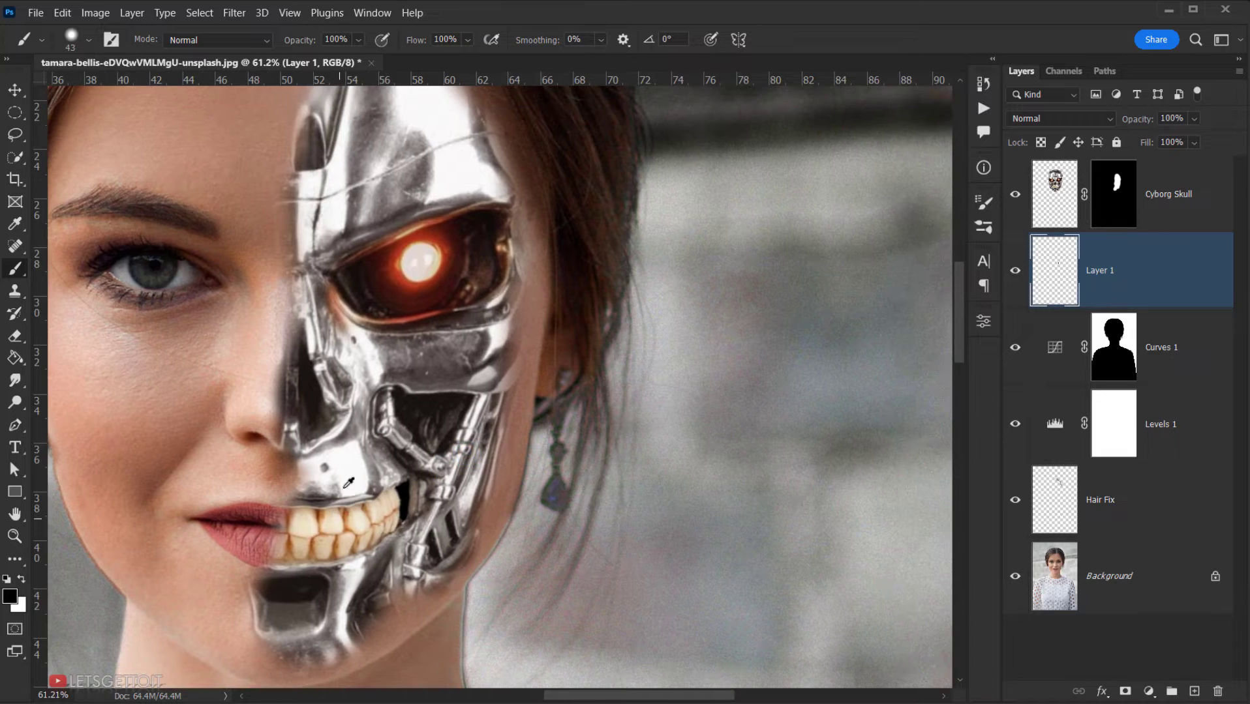
pyautogui.scroll(6, 358, 486)
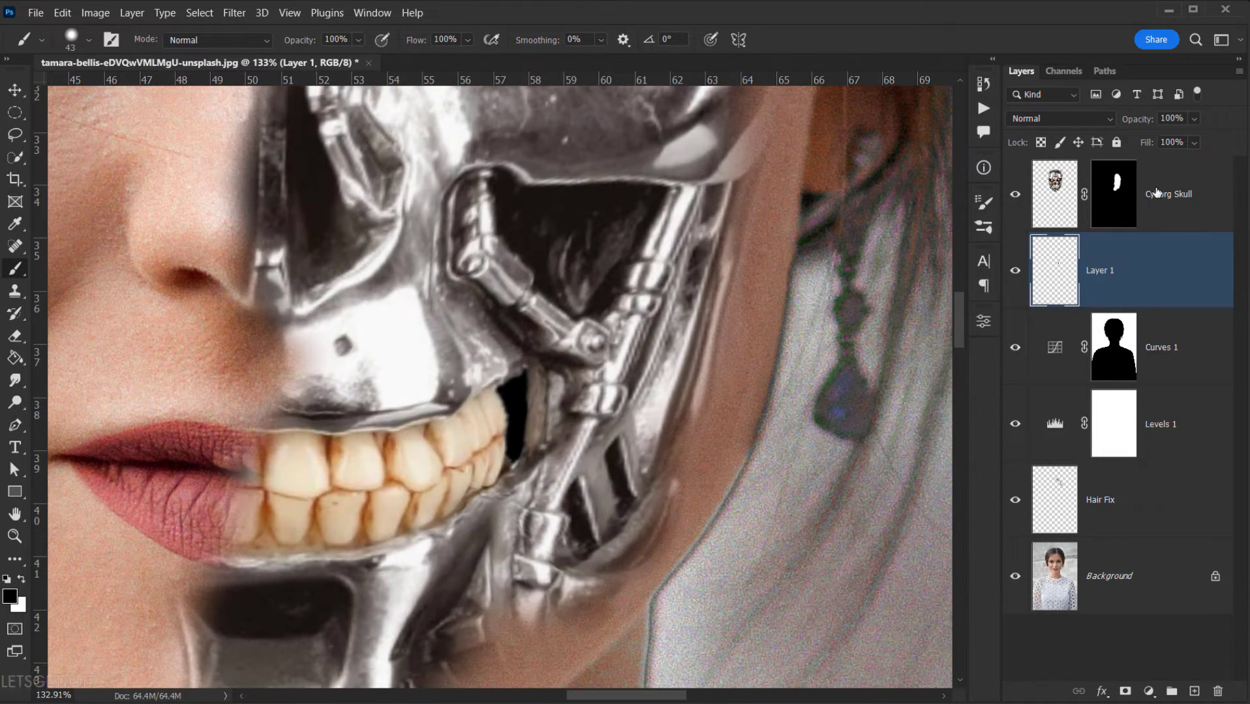
# Step: Select the Cyborg Skull layer's mask, collapse the Basic Brushes group and check the Cyborg brush set and its brush file
pyautogui.click(1132, 202)
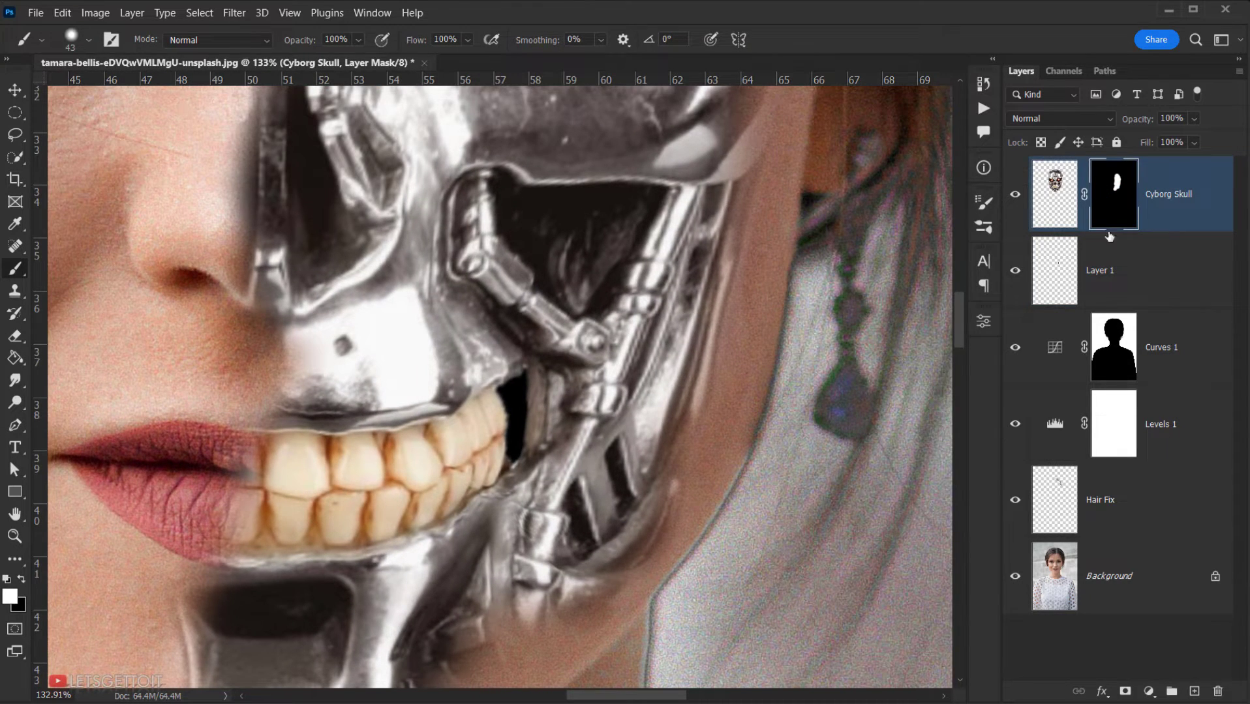
pyautogui.scroll(-4, 442, 340)
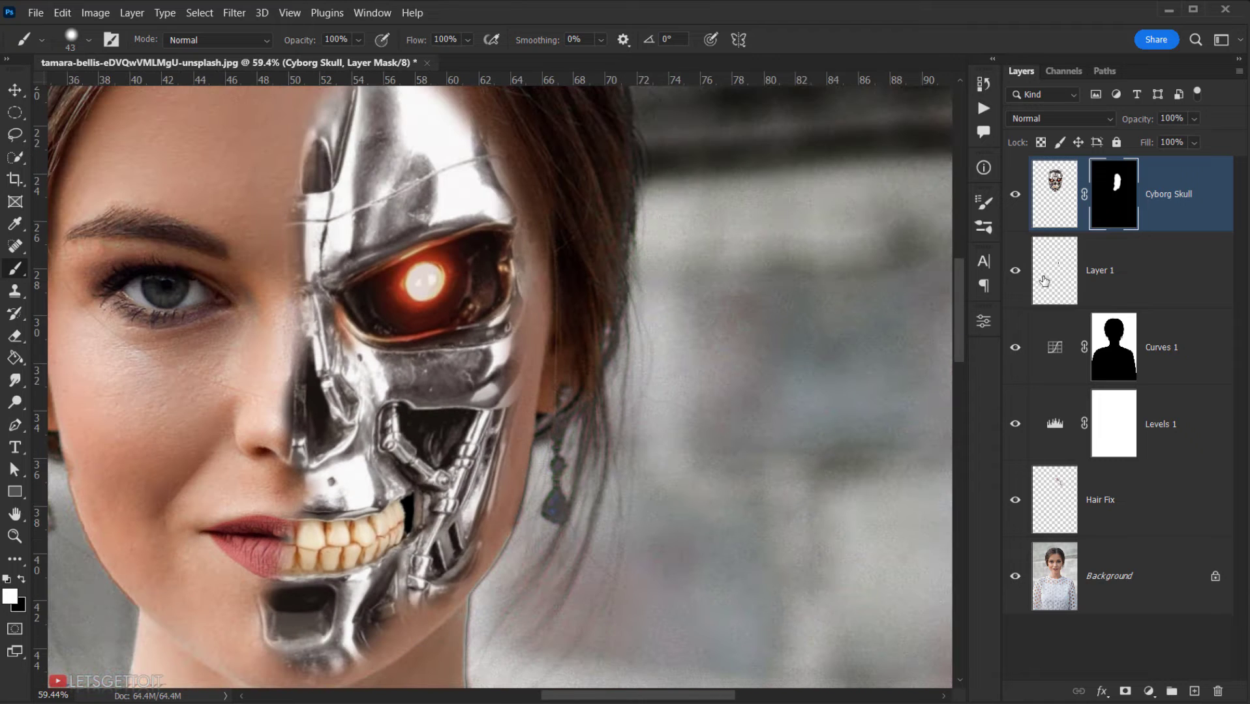
pyautogui.moveTo(502, 431); pyautogui.dragTo(493, 433)
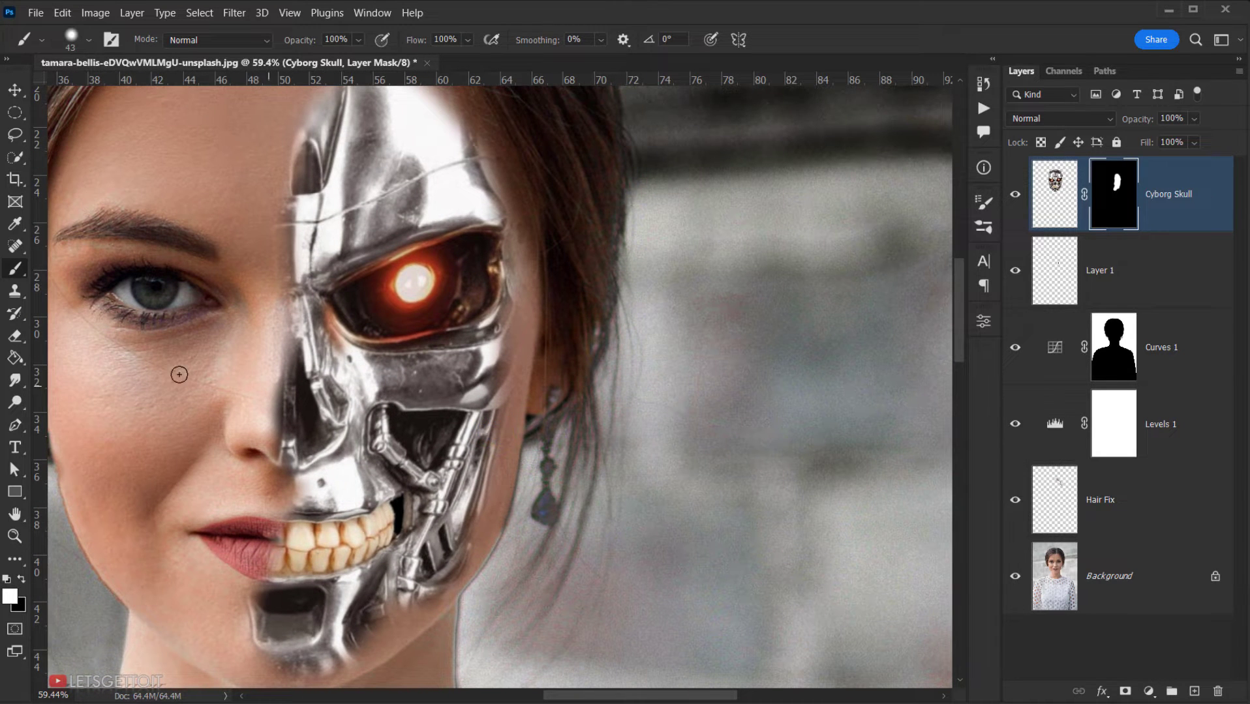
pyautogui.rightClick(408, 278)
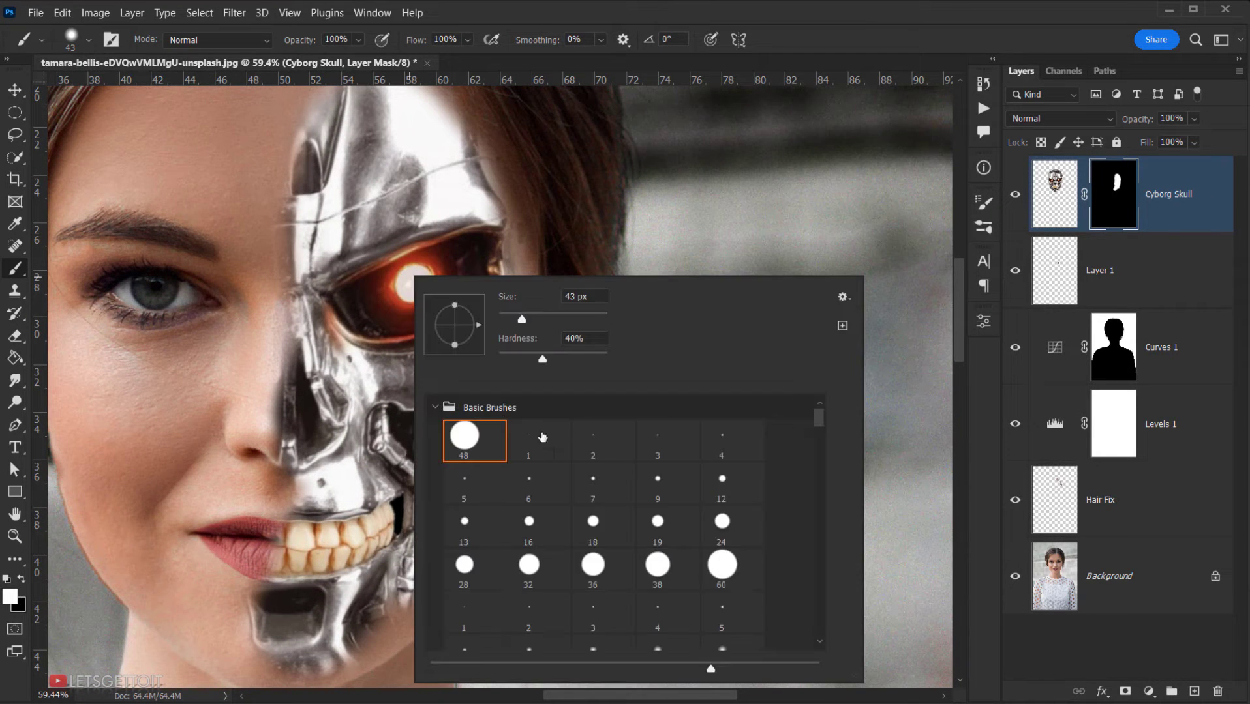
pyautogui.click(432, 409)
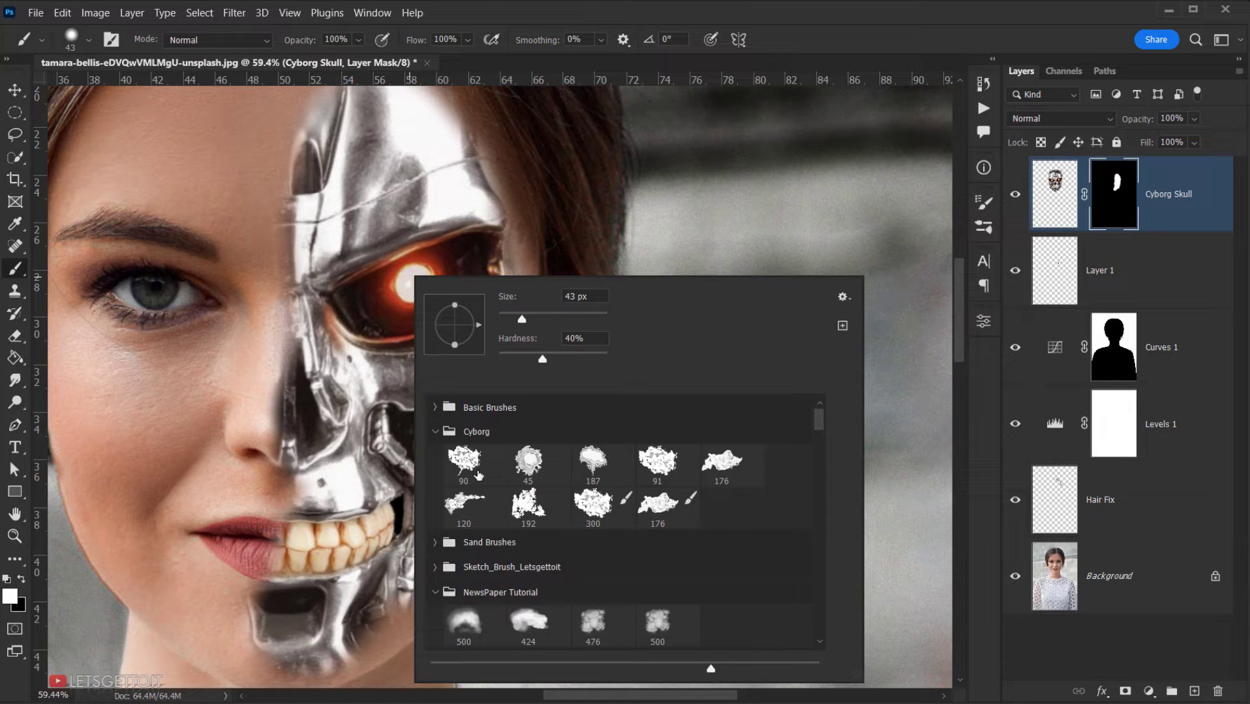
pyautogui.click(436, 432)
pyautogui.click(436, 432)
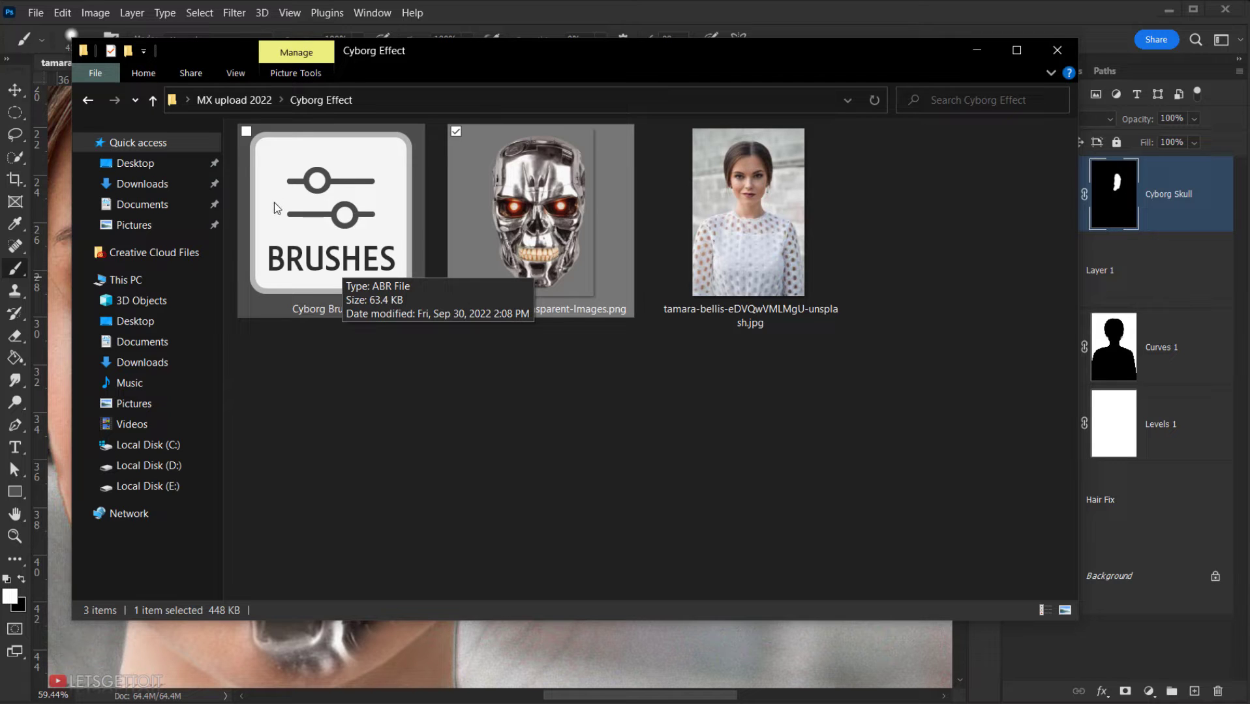
pyautogui.click(979, 51)
# Step: Choose the 192 px brush from the Cyborg set and shrink it to 87 px for the skull's mask
pyautogui.rightClick(537, 276)
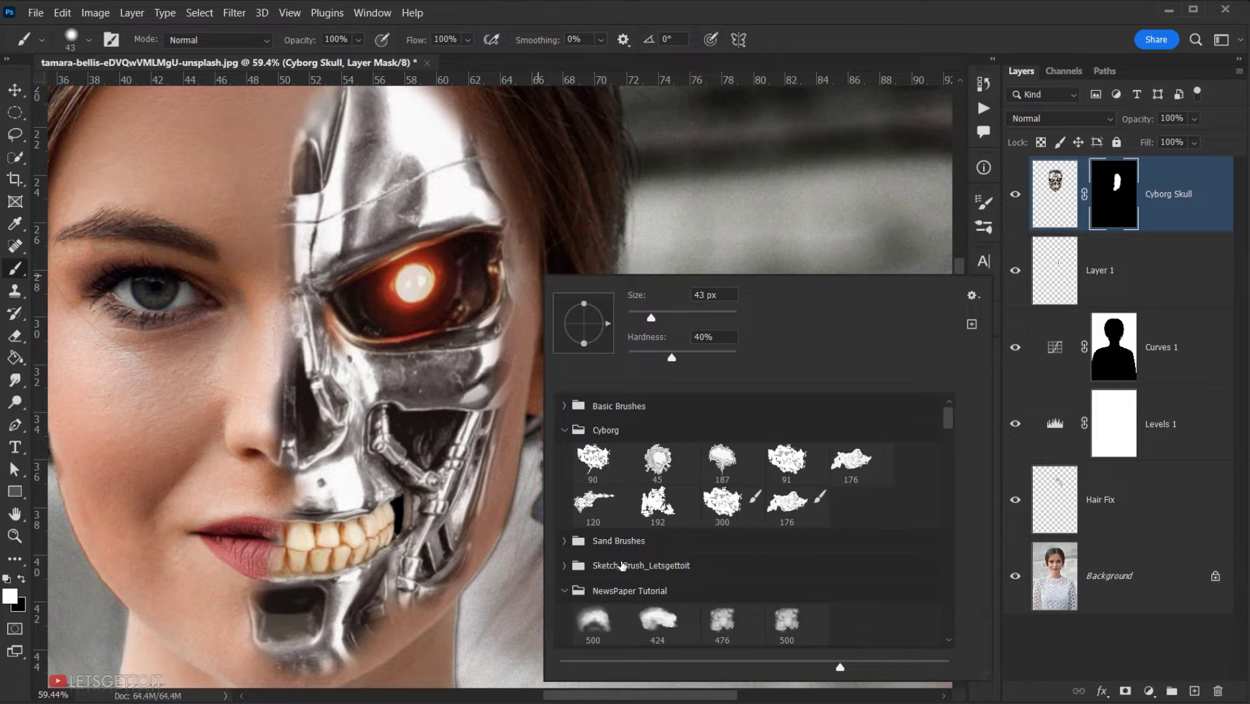
pyautogui.click(656, 518)
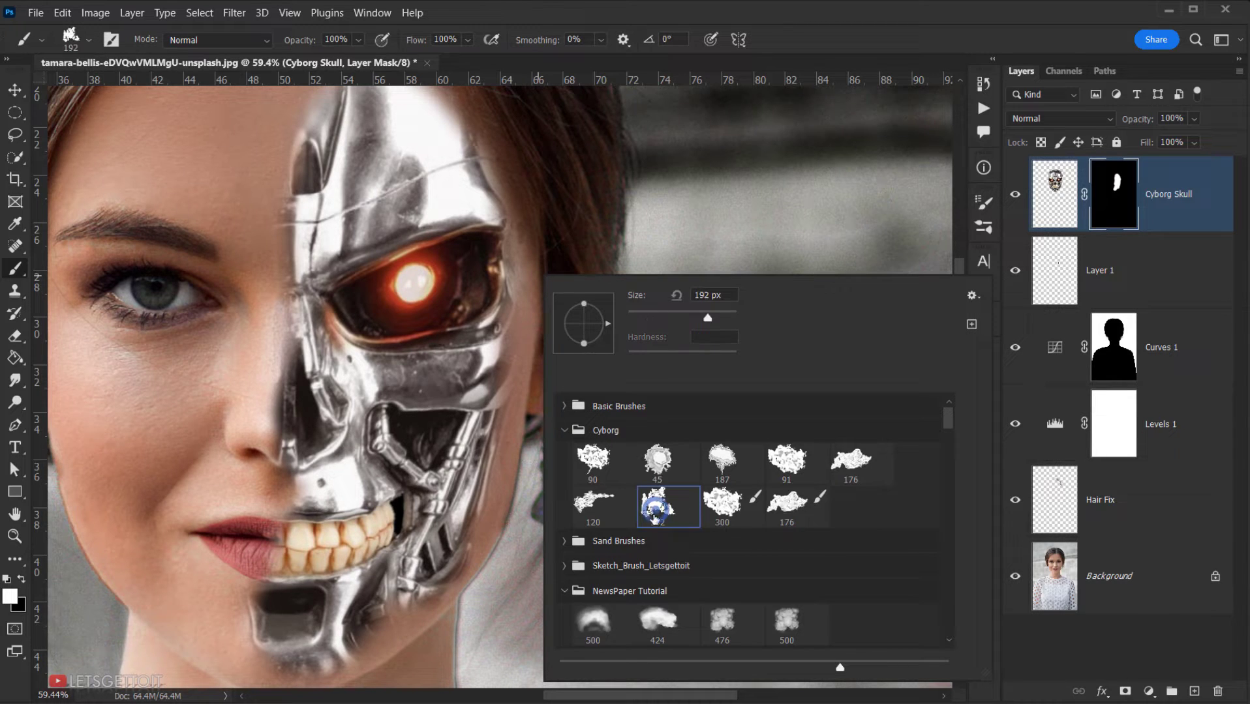
pyautogui.click(970, 12)
pyautogui.keyDown('alt'); pyautogui.rightClick(353, 378); pyautogui.keyUp('alt')
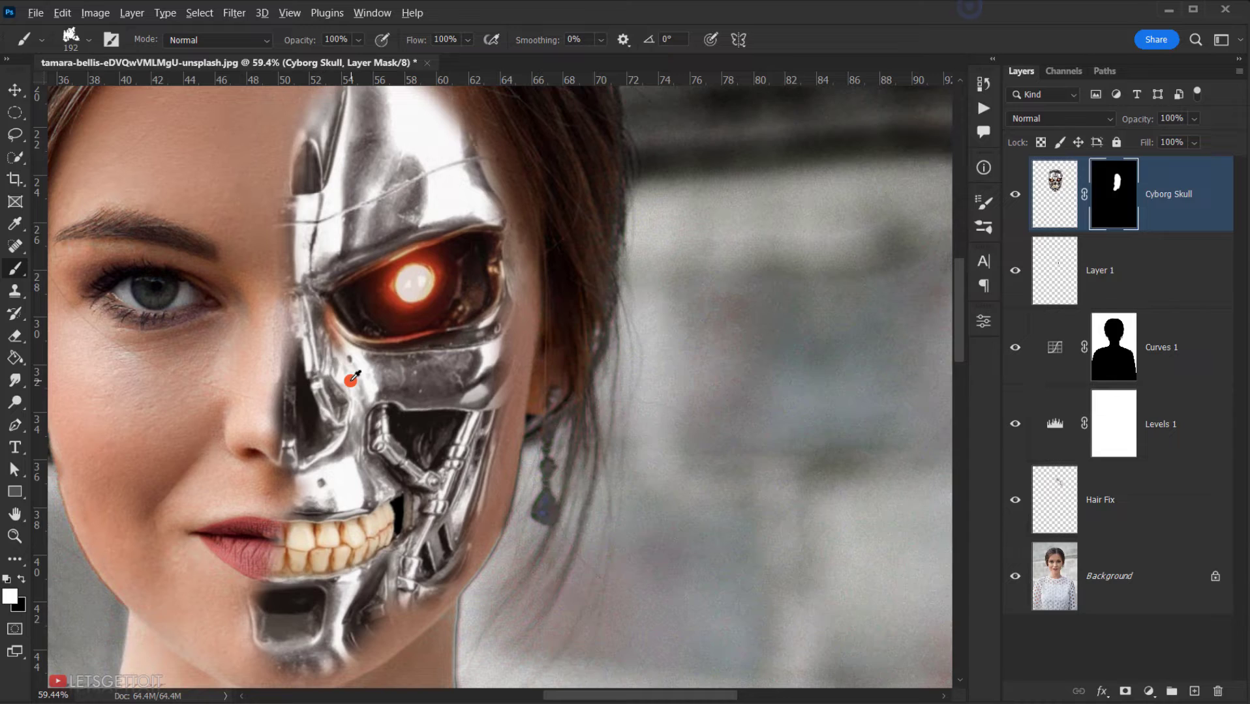
pyautogui.moveTo(435, 318); pyautogui.dragTo(396, 343)
pyautogui.scroll(4, 356, 337)
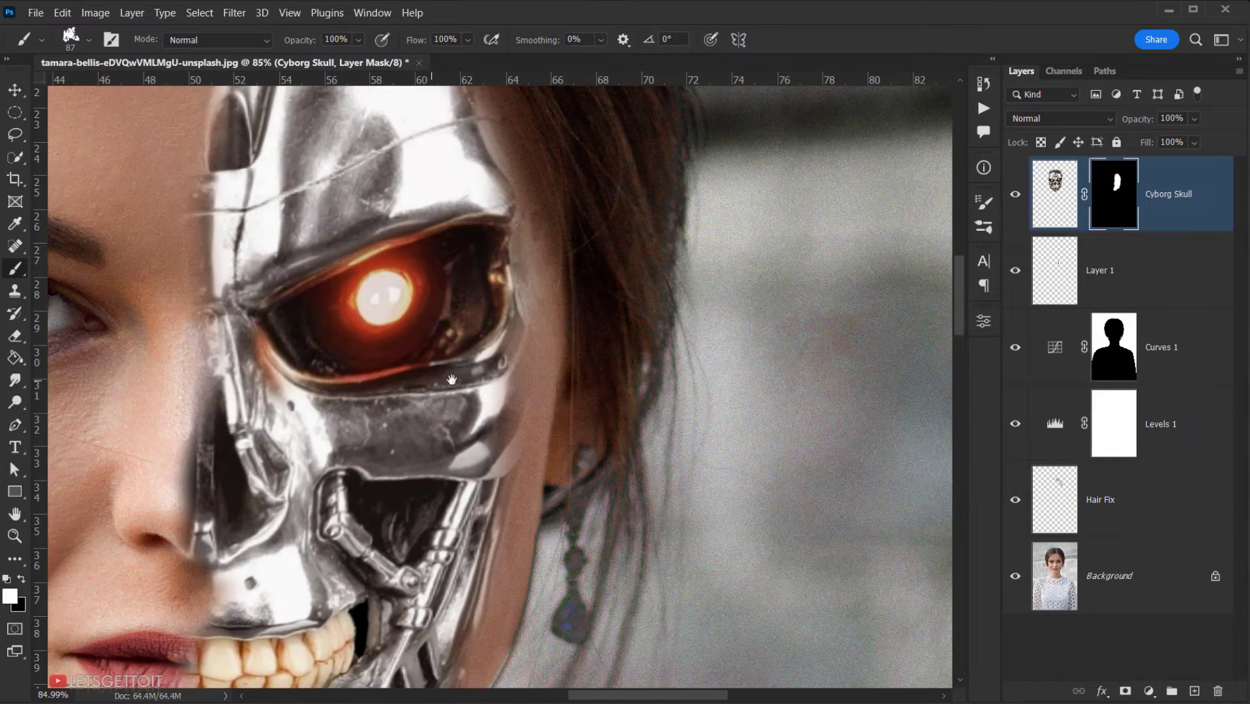
pyautogui.moveTo(454, 381); pyautogui.dragTo(595, 294)
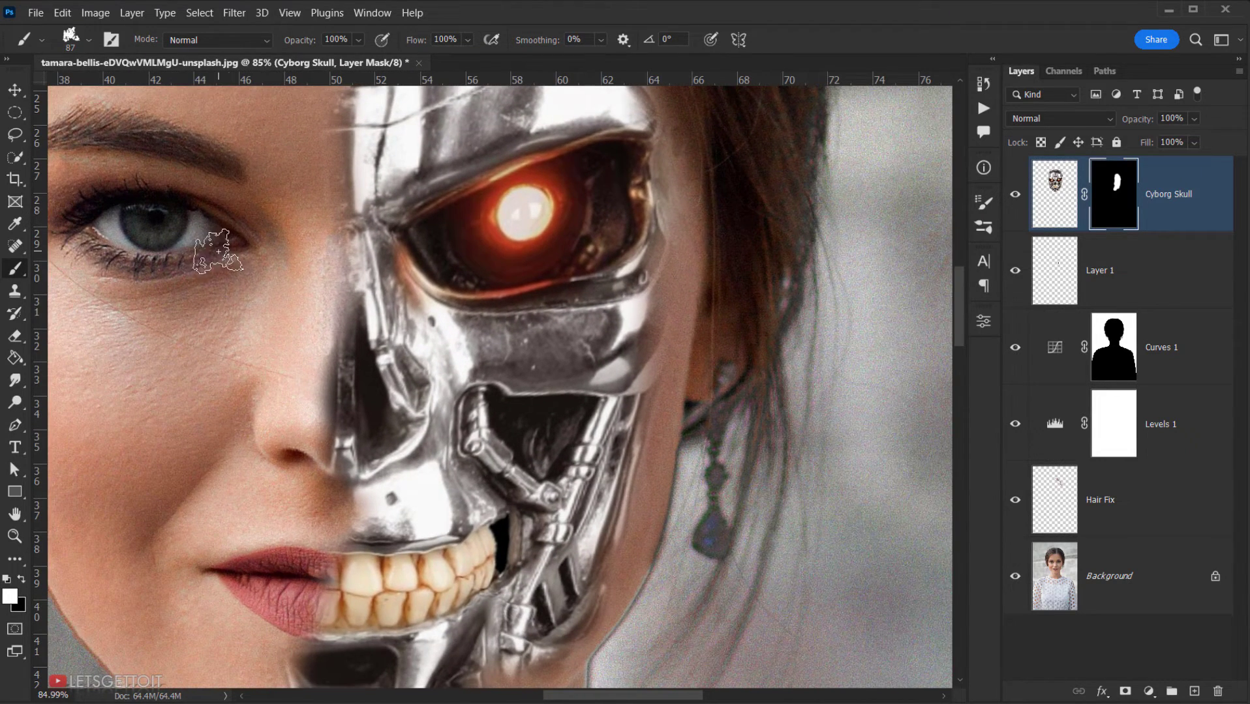
pyautogui.moveTo(411, 251); pyautogui.dragTo(386, 446)
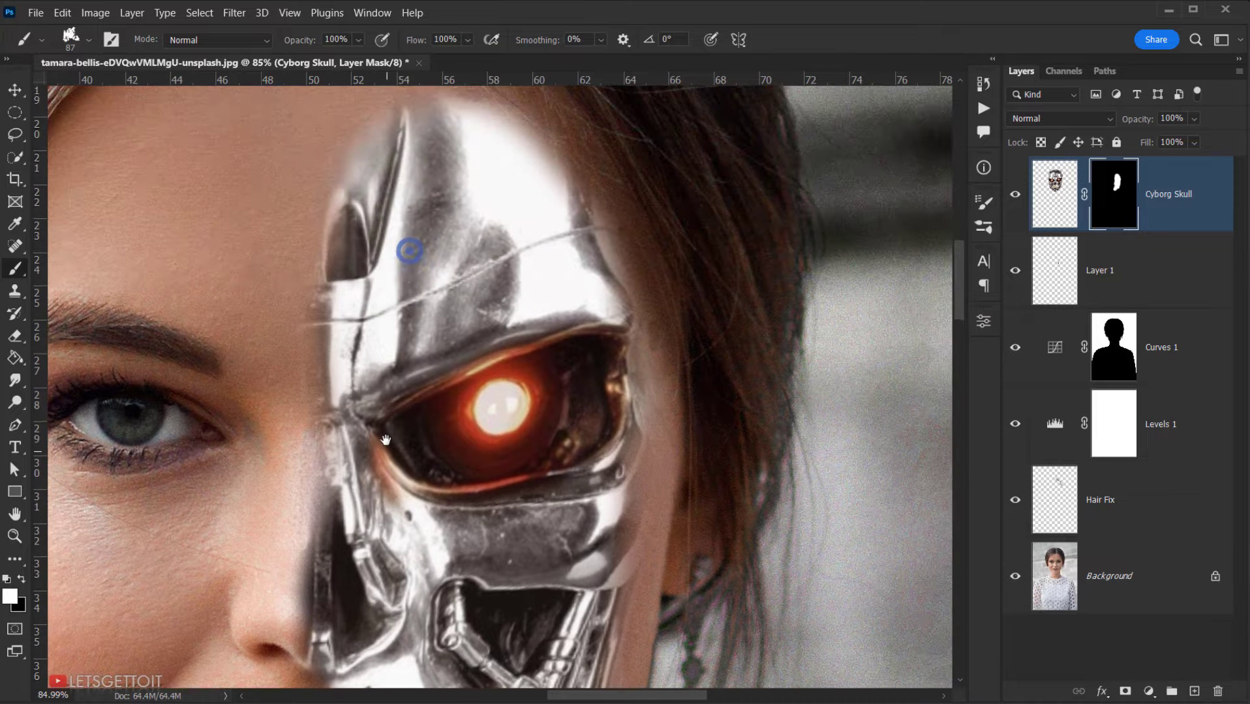
# Step: Switch to the Smudge Tool and give it the 90 px tip from the Cyborg brush set
pyautogui.click(15, 379)
pyautogui.click(16, 381)
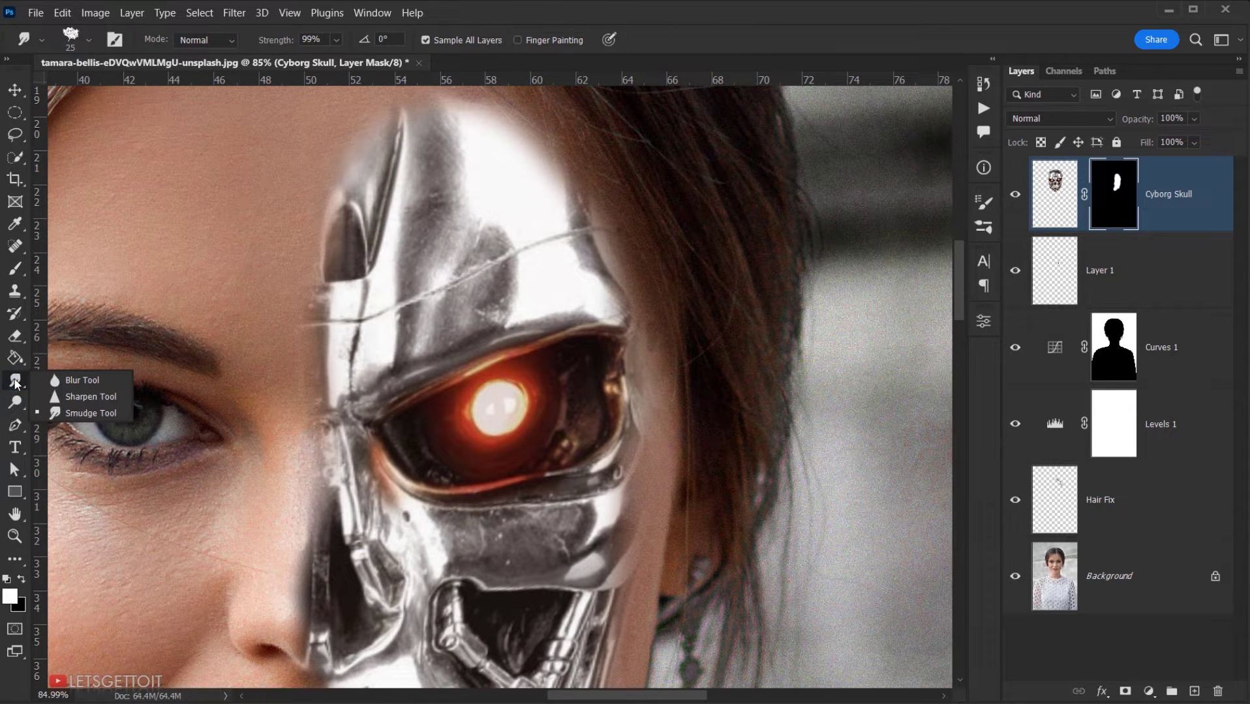
pyautogui.click(55, 413)
pyautogui.rightClick(502, 303)
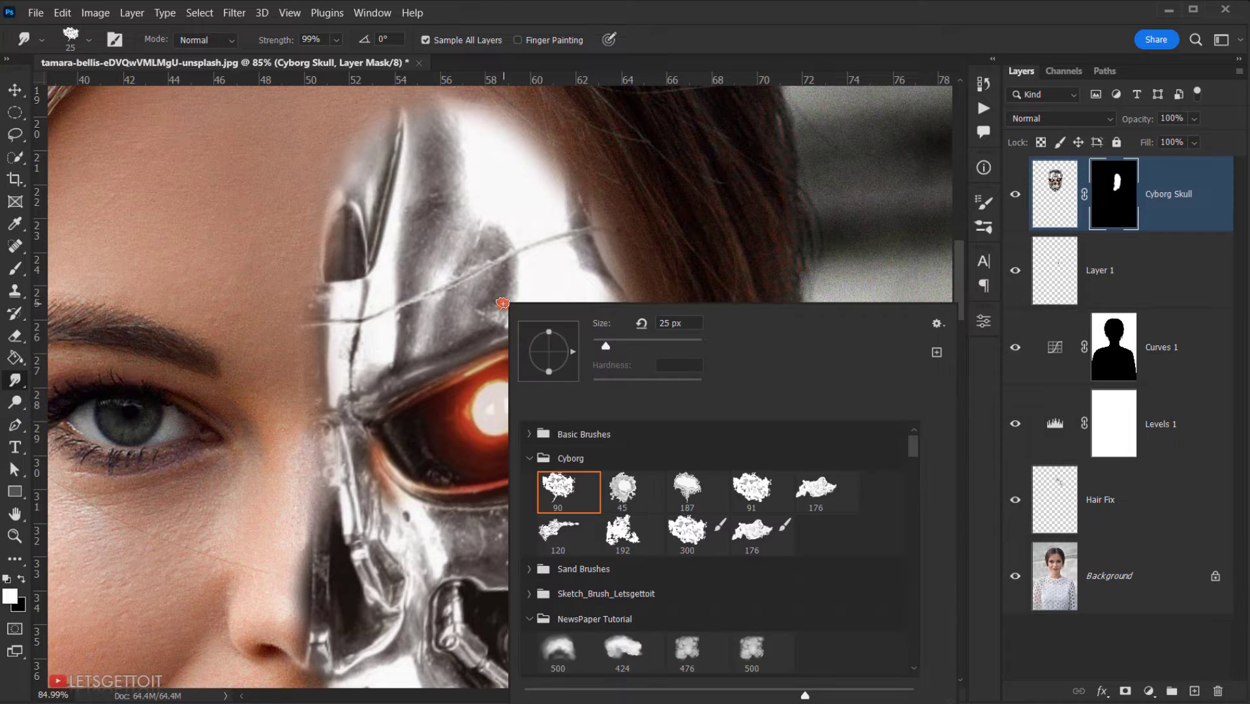
pyautogui.click(568, 494)
pyautogui.click(916, 5)
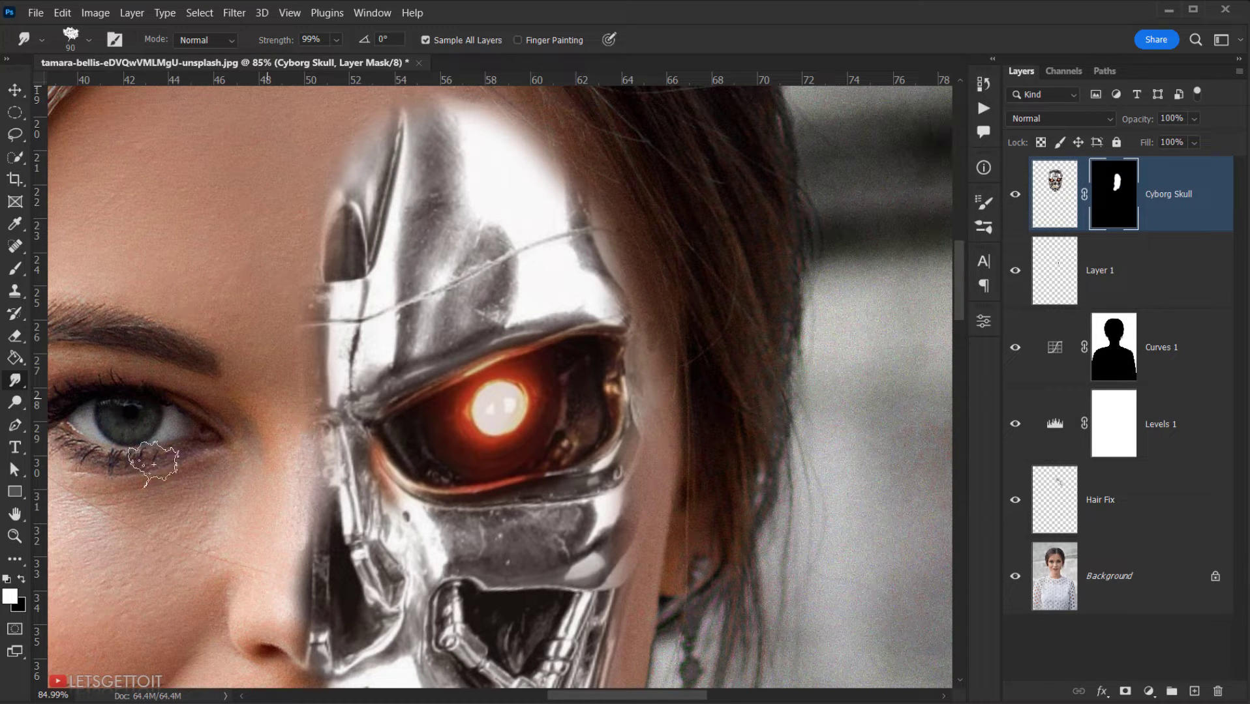
# Step: With black as foreground and a smaller Smudge tip, smear a narrow skin strip from above the upper lip across the skull to the outer cheek
pyautogui.click(22, 578)
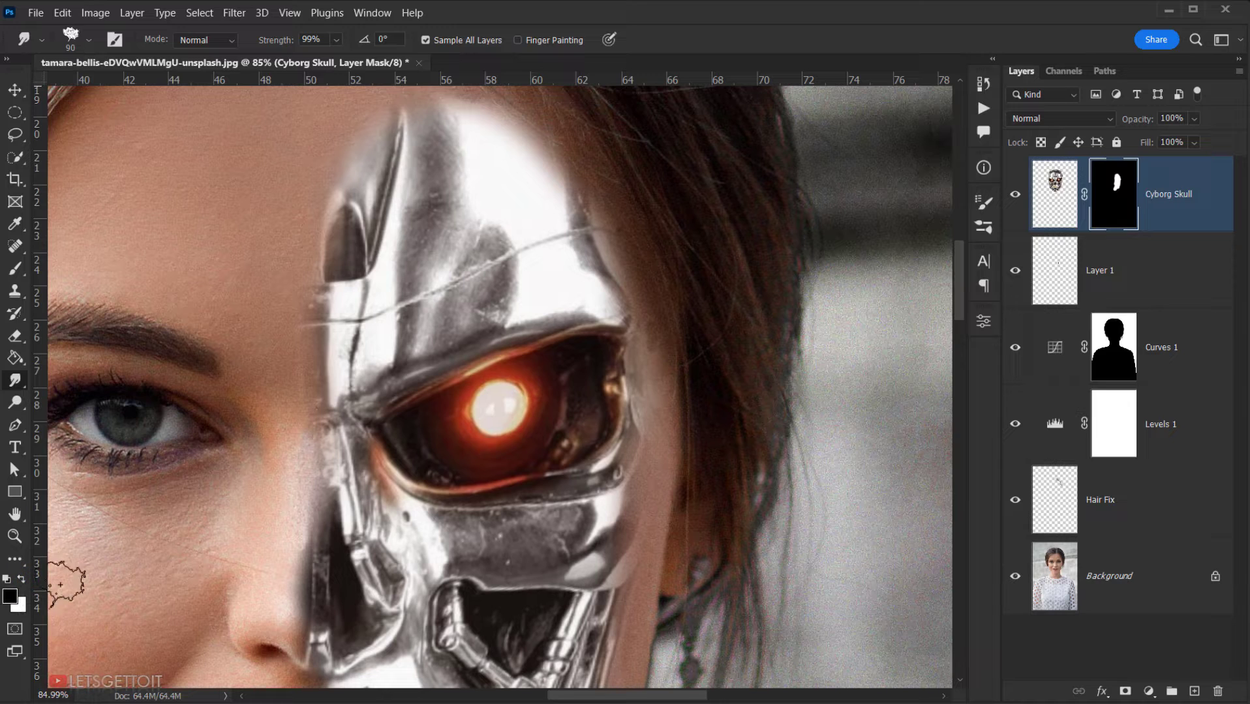
pyautogui.keyDown('alt'); pyautogui.rightClick(354, 272); pyautogui.keyUp('alt')
pyautogui.scroll(4, 398, 267)
pyautogui.moveTo(364, 450); pyautogui.dragTo(300, 20)
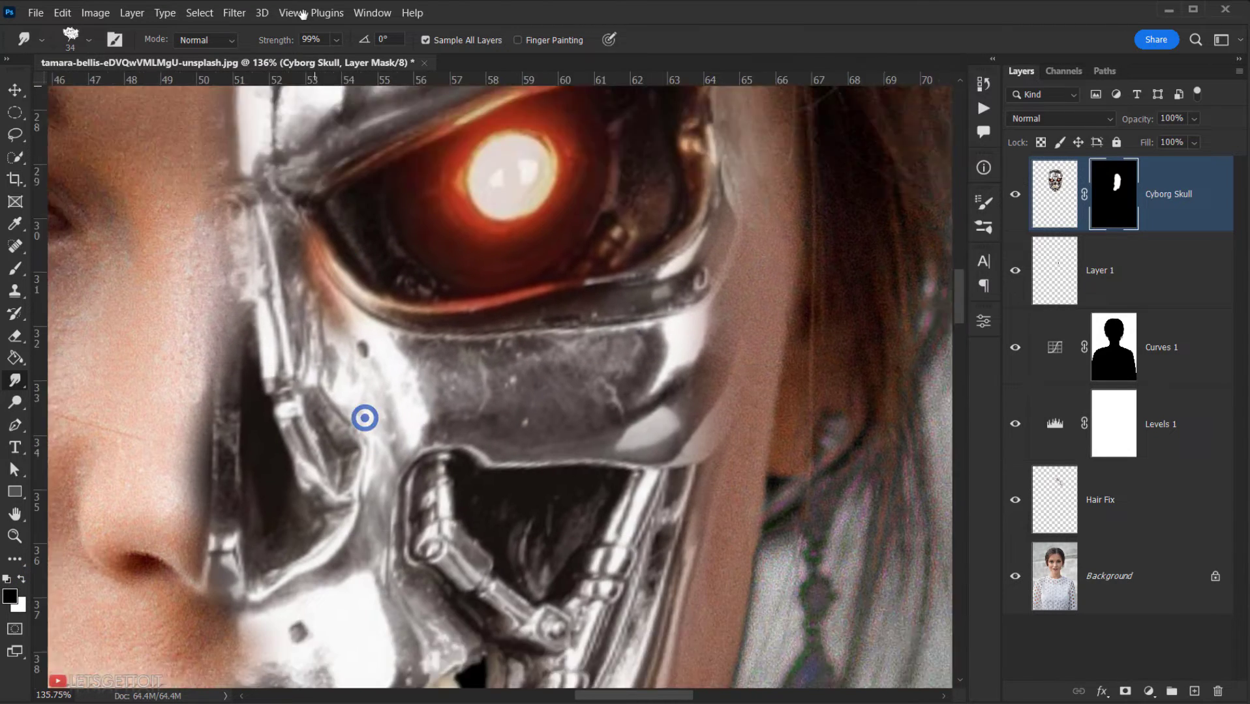
pyautogui.moveTo(218, 459); pyautogui.dragTo(223, 227)
pyautogui.keyDown('alt'); pyautogui.rightClick(195, 391); pyautogui.keyUp('alt')
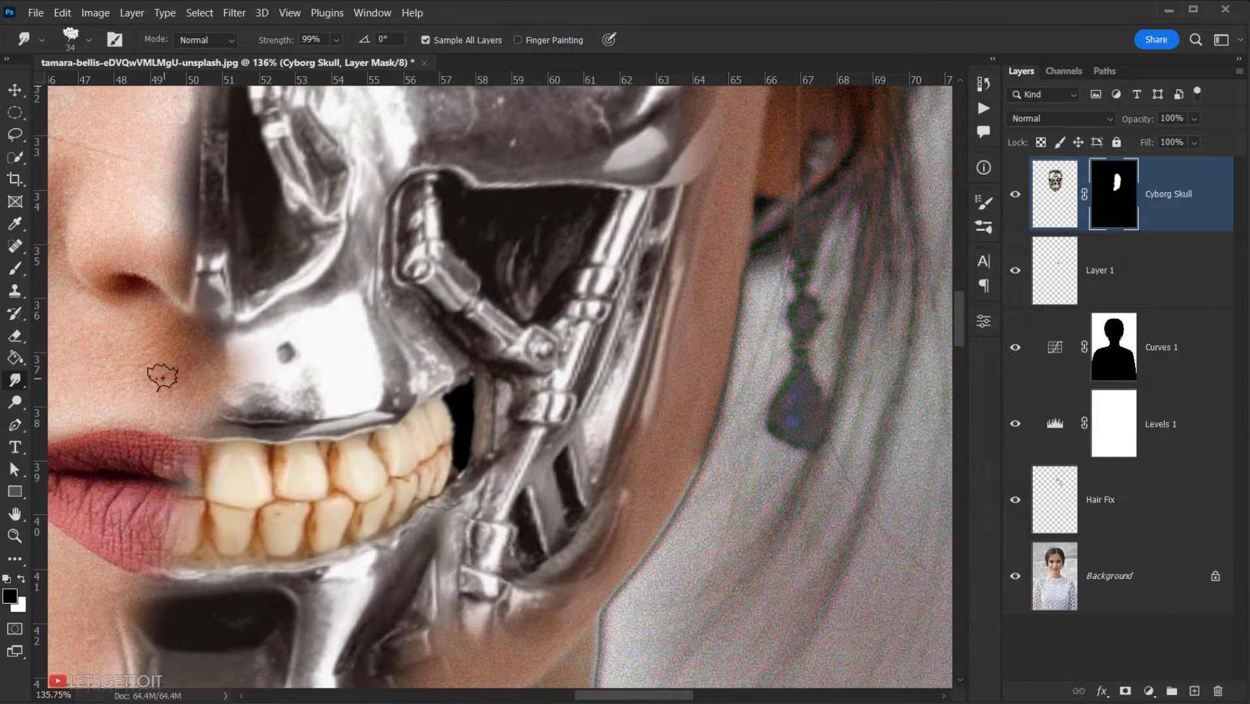
pyautogui.keyDown('alt'); pyautogui.rightClick(161, 377); pyautogui.keyUp('alt')
pyautogui.scroll(-3, 168, 369)
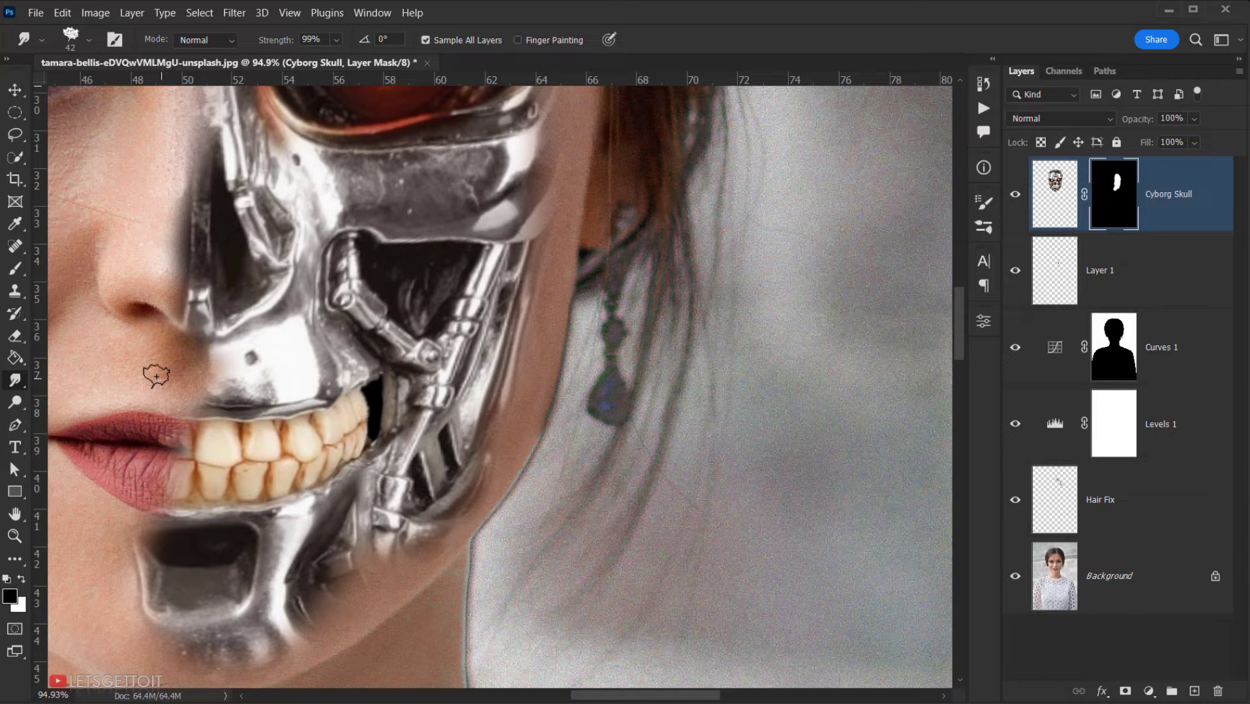
pyautogui.moveTo(157, 376); pyautogui.dragTo(524, 351)
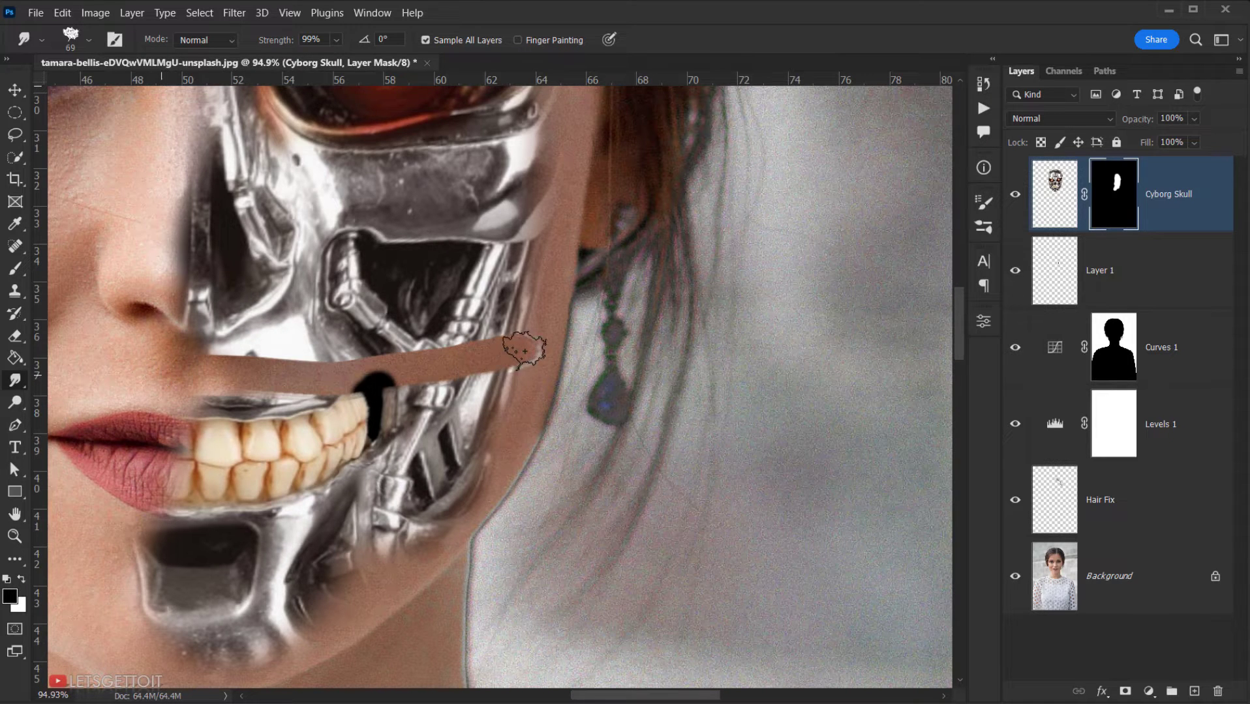
pyautogui.hotkey('ctrl', 'z')
pyautogui.moveTo(172, 367)
pyautogui.mouseDown()
pyautogui.moveTo(160, 366)
pyautogui.moveTo(538, 317)
pyautogui.mouseUp()
# Step: Clean up and flare the skin strip's outer end into the cheek on the mask, using a 27 px Smudge tip
pyautogui.scroll(3, 404, 346)
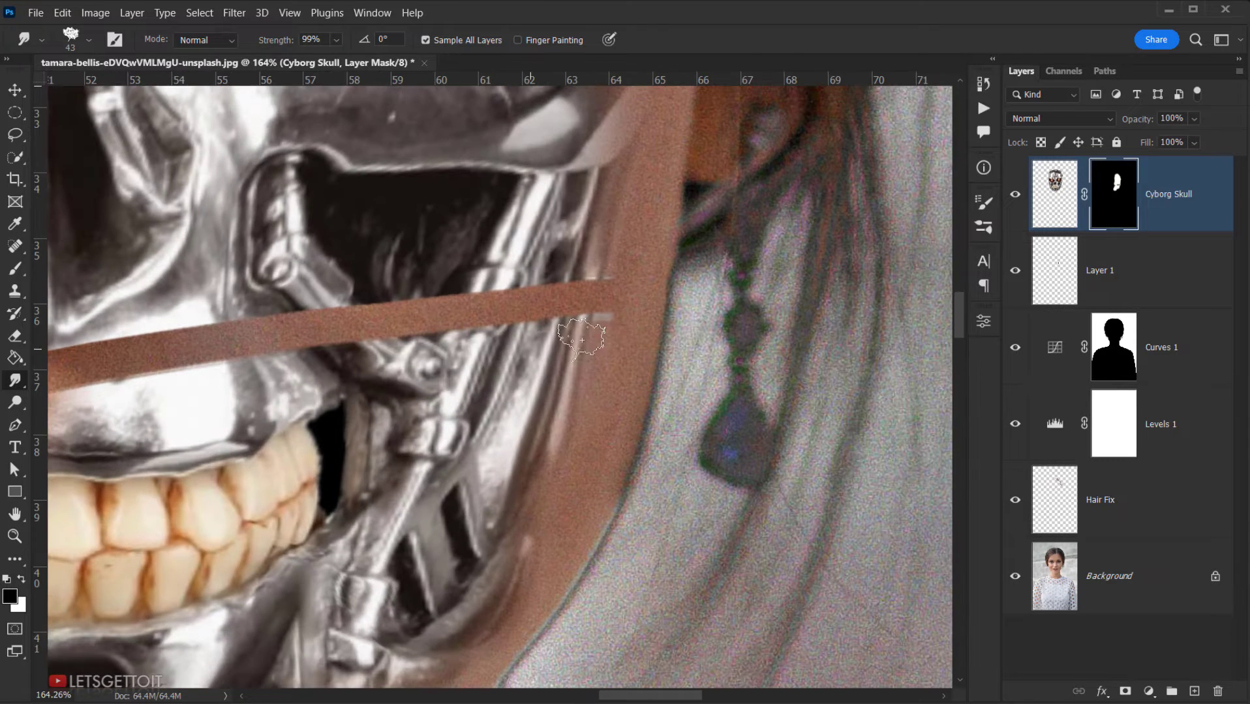
pyautogui.moveTo(608, 317); pyautogui.dragTo(564, 307)
pyautogui.press('x')
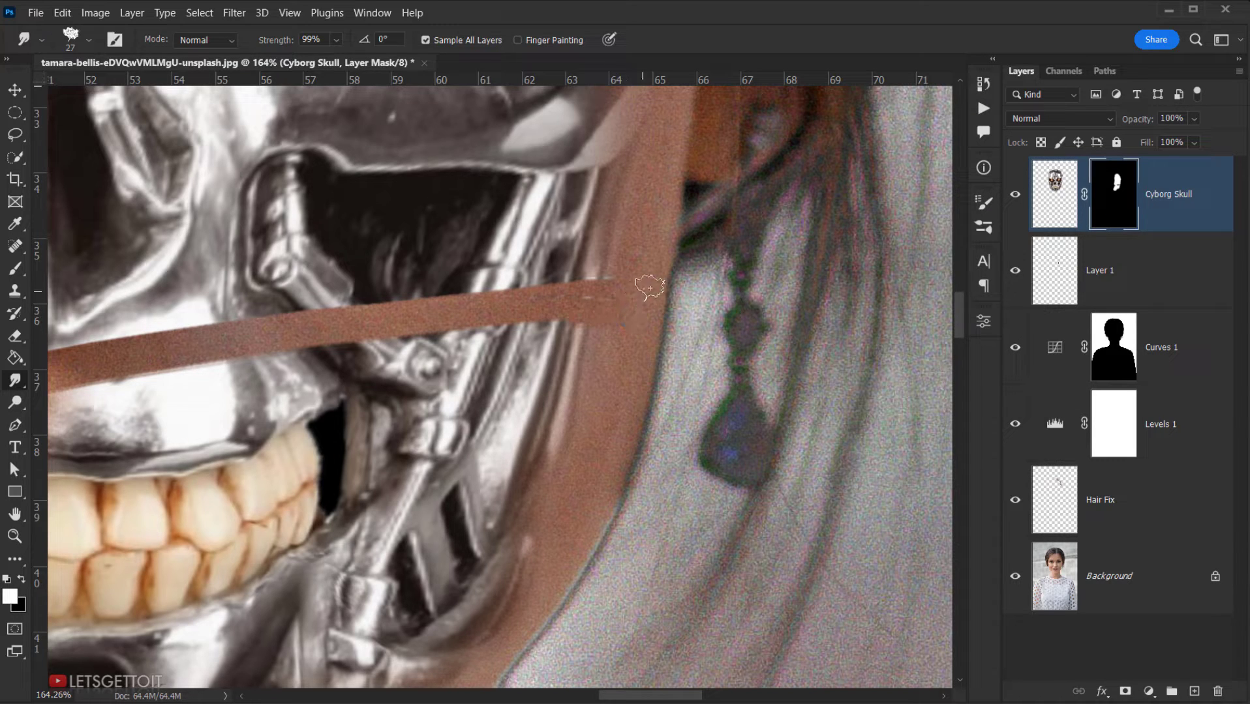
pyautogui.moveTo(645, 288); pyautogui.dragTo(509, 310)
pyautogui.moveTo(661, 260)
pyautogui.mouseDown()
pyautogui.moveTo(633, 262)
pyautogui.moveTo(595, 293)
pyautogui.moveTo(647, 265)
pyautogui.moveTo(579, 298)
pyautogui.moveTo(669, 294)
pyautogui.moveTo(602, 311)
pyautogui.moveTo(630, 308)
pyautogui.moveTo(623, 336)
pyautogui.moveTo(585, 321)
pyautogui.moveTo(613, 417)
pyautogui.moveTo(593, 334)
pyautogui.moveTo(612, 399)
pyautogui.mouseUp()
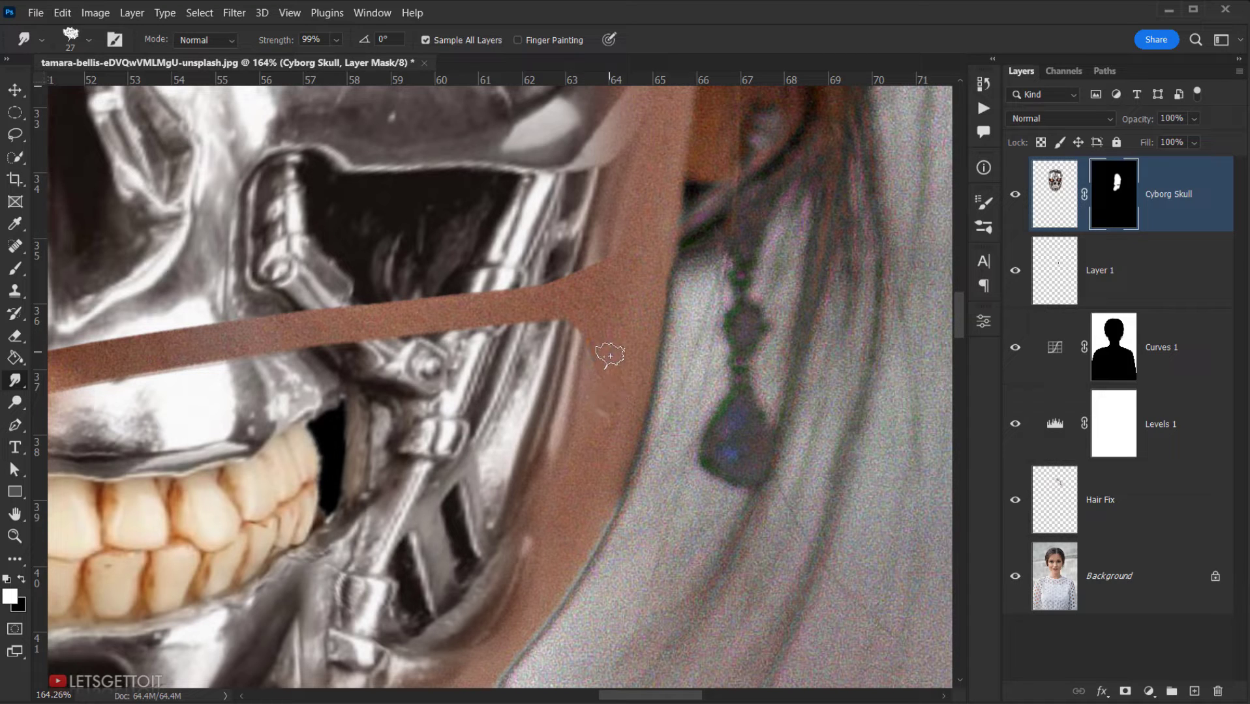
pyautogui.moveTo(610, 356); pyautogui.dragTo(606, 409)
pyautogui.moveTo(600, 360); pyautogui.dragTo(582, 449)
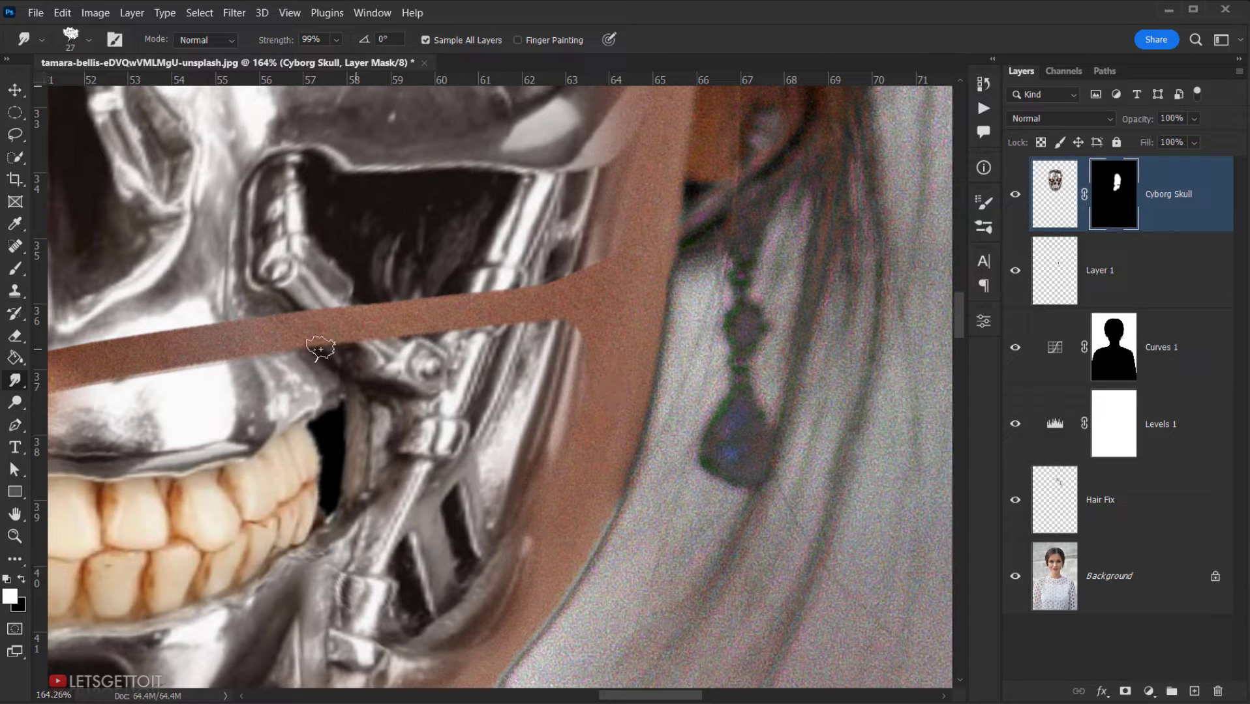
# Step: Smudge the strip's inner end below the nose on the mask so it widens smoothly into the skin above the upper lip
pyautogui.moveTo(390, 301); pyautogui.dragTo(583, 280)
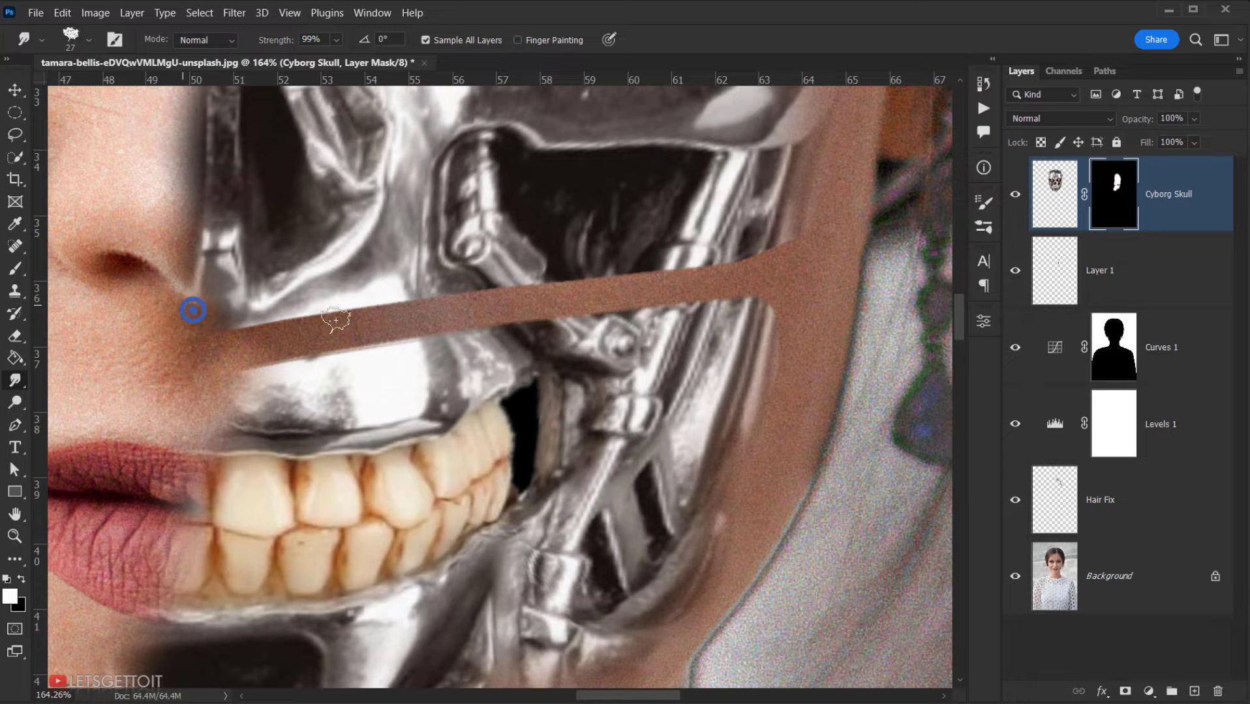
pyautogui.moveTo(193, 310); pyautogui.dragTo(336, 320)
pyautogui.press('x')
pyautogui.moveTo(226, 349); pyautogui.dragTo(352, 332)
pyautogui.moveTo(199, 332)
pyautogui.mouseDown()
pyautogui.moveTo(277, 350)
pyautogui.moveTo(373, 324)
pyautogui.moveTo(294, 328)
pyautogui.moveTo(227, 353)
pyautogui.moveTo(339, 347)
pyautogui.moveTo(219, 400)
pyautogui.moveTo(272, 358)
pyautogui.mouseUp()
pyautogui.press('x')
pyautogui.scroll(2, 724, 357)
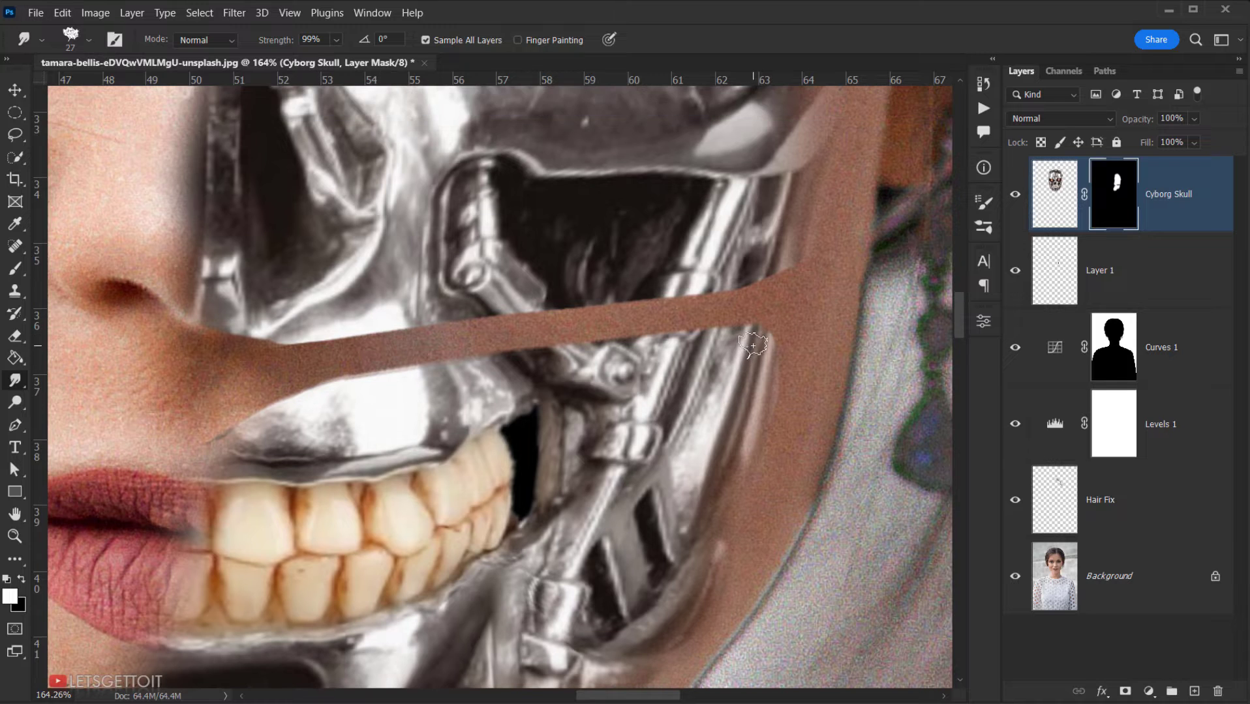
# Step: Thin the cheek skin strip by smearing metal along its lower edge on the mask with the 27 px Smudge tip
pyautogui.press('x')
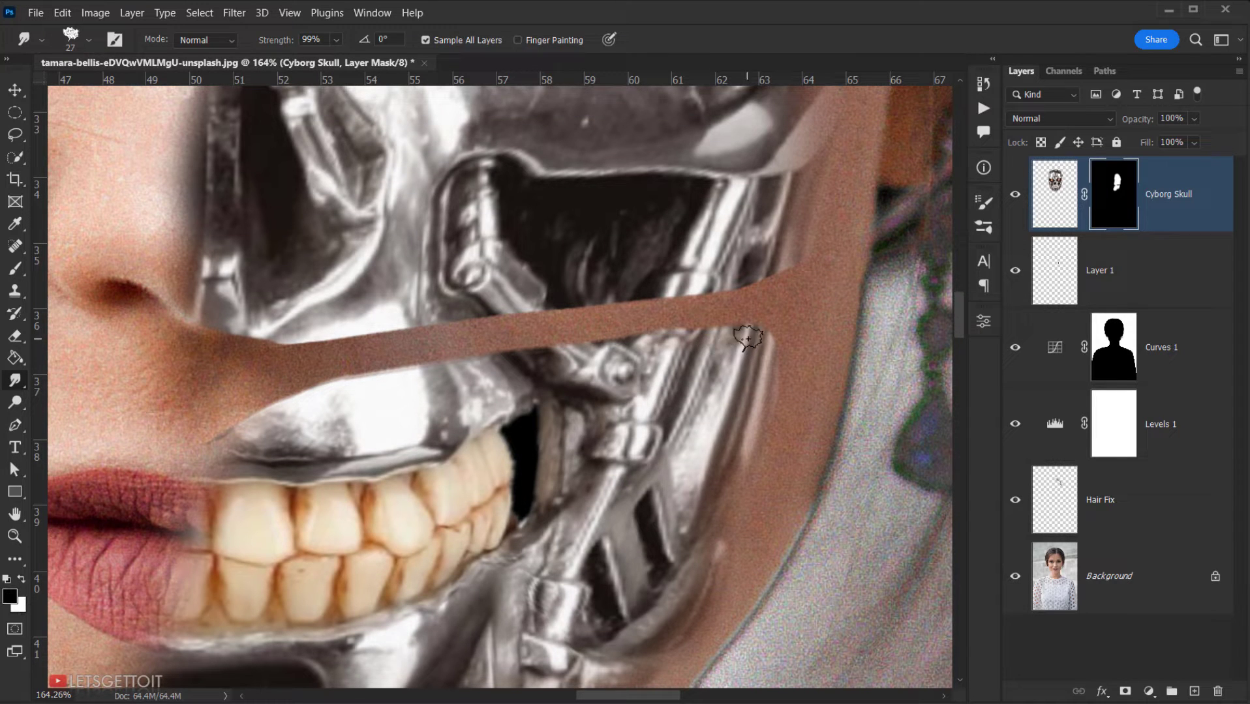
pyautogui.moveTo(747, 338); pyautogui.dragTo(629, 326)
pyautogui.moveTo(528, 363); pyautogui.dragTo(624, 343)
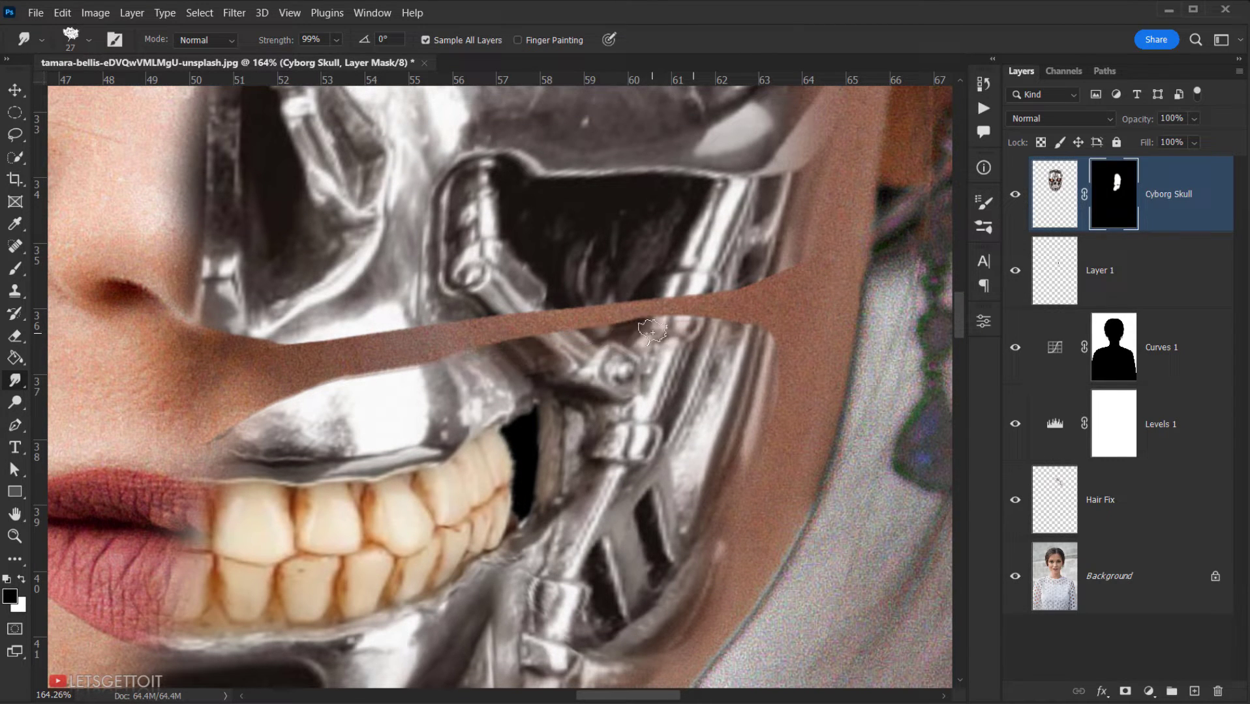
pyautogui.moveTo(441, 359); pyautogui.dragTo(550, 345)
pyautogui.moveTo(396, 373); pyautogui.dragTo(678, 345)
# Step: Refine the strip's lower edge on the mask from the cheek rods inward to the metal plate above the teeth
pyautogui.press('x')
pyautogui.scroll(5, 457, 402)
pyautogui.moveTo(877, 304); pyautogui.dragTo(512, 339)
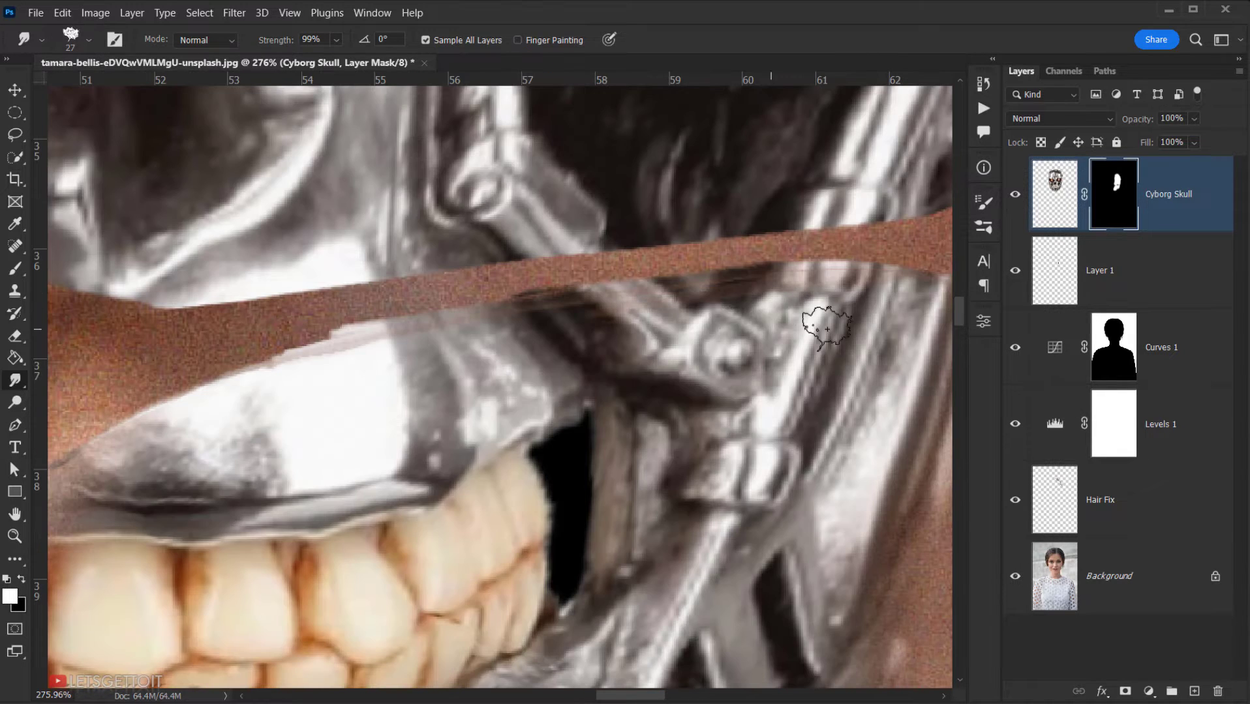
pyautogui.press('x')
pyautogui.moveTo(581, 301); pyautogui.dragTo(729, 316)
pyautogui.moveTo(399, 323); pyautogui.dragTo(627, 304)
pyautogui.moveTo(118, 418); pyautogui.dragTo(428, 327)
pyautogui.moveTo(78, 450); pyautogui.dragTo(215, 373)
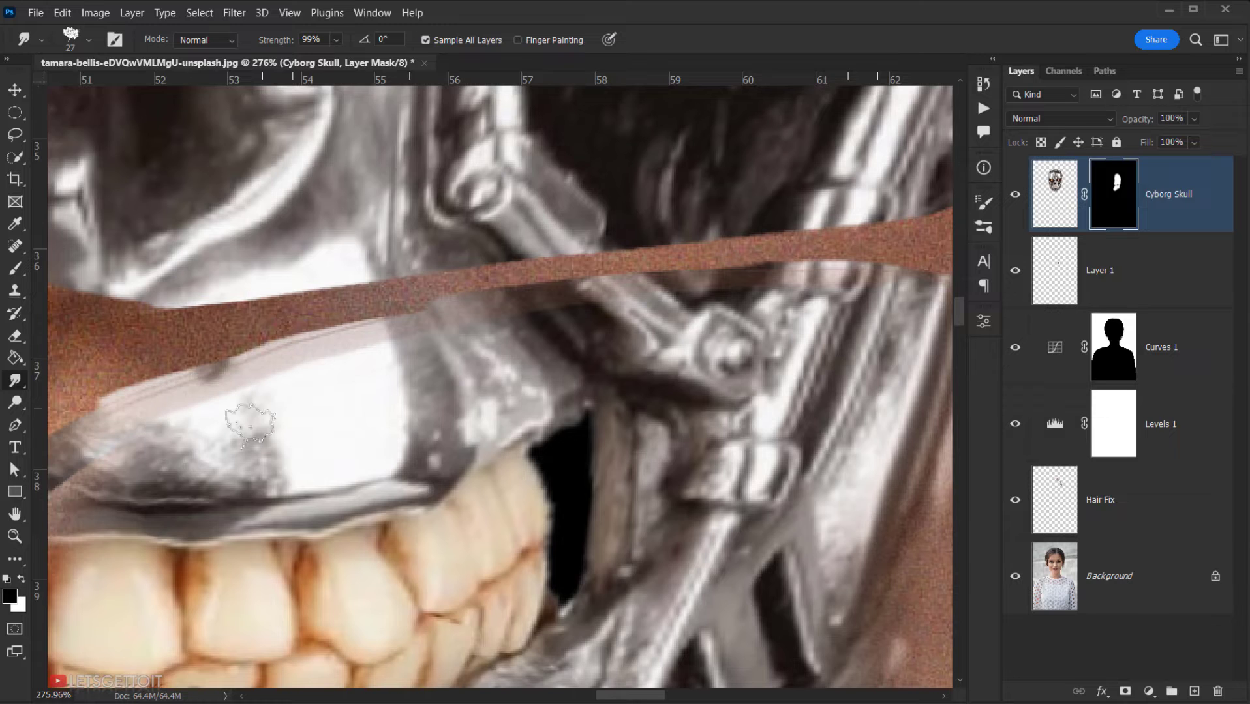
pyautogui.moveTo(250, 428); pyautogui.dragTo(369, 306)
# Step: Smudge a torn edge on the mask beside the upper lip and upper teeth with a 50 px tip
pyautogui.keyDown('alt'); pyautogui.rightClick(262, 378); pyautogui.keyUp('alt')
pyautogui.moveTo(222, 378); pyautogui.dragTo(121, 385)
pyautogui.moveTo(196, 476)
pyautogui.mouseDown()
pyautogui.moveTo(130, 481)
pyautogui.moveTo(198, 455)
pyautogui.moveTo(170, 441)
pyautogui.moveTo(187, 502)
pyautogui.moveTo(137, 537)
pyautogui.mouseUp()
pyautogui.moveTo(154, 562); pyautogui.dragTo(134, 571)
pyautogui.moveTo(223, 538); pyautogui.dragTo(333, 279)
pyautogui.moveTo(244, 339)
pyautogui.mouseDown()
pyautogui.moveTo(259, 371)
pyautogui.moveTo(225, 404)
pyautogui.moveTo(228, 436)
pyautogui.mouseUp()
pyautogui.moveTo(248, 267); pyautogui.dragTo(261, 256)
pyautogui.moveTo(243, 242)
pyautogui.mouseDown()
pyautogui.moveTo(276, 233)
pyautogui.moveTo(267, 222)
pyautogui.mouseUp()
pyautogui.moveTo(248, 195); pyautogui.dragTo(272, 200)
pyautogui.press('x')
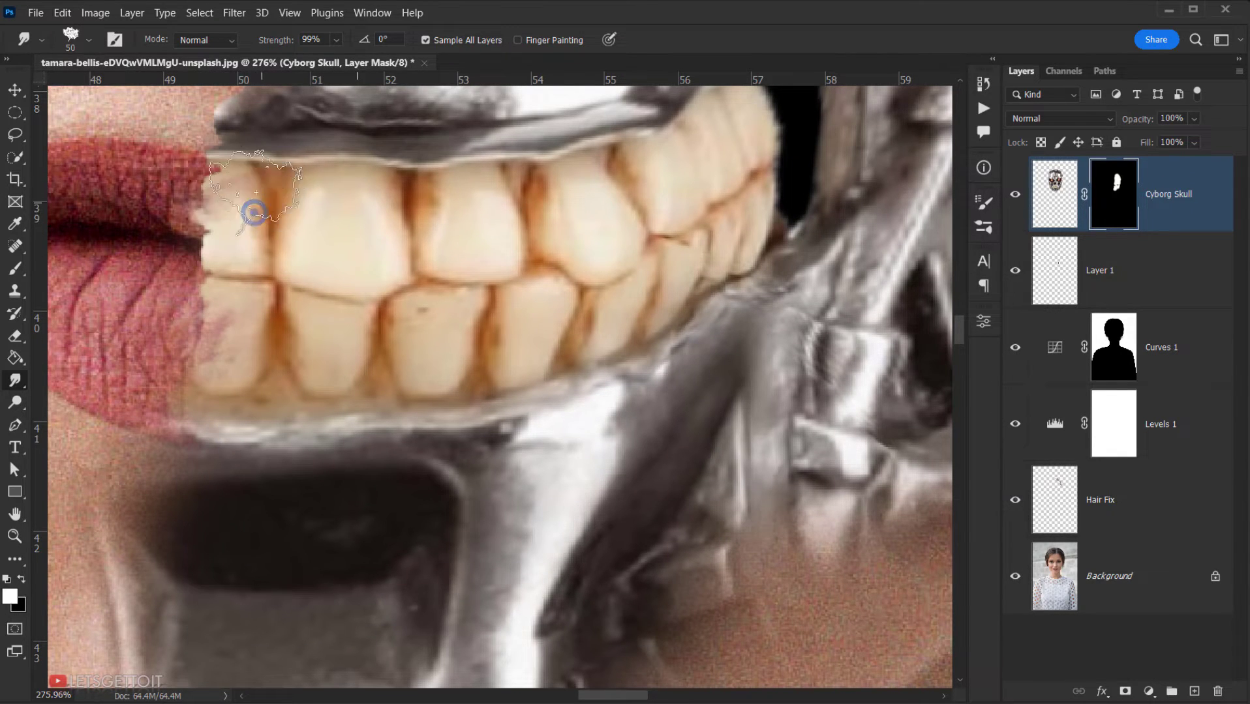
# Step: Roughen the mask edge along the lower lip and the inner side of the chin with a 70 px Smudge tip
pyautogui.scroll(-2, 250, 347)
pyautogui.click(238, 345)
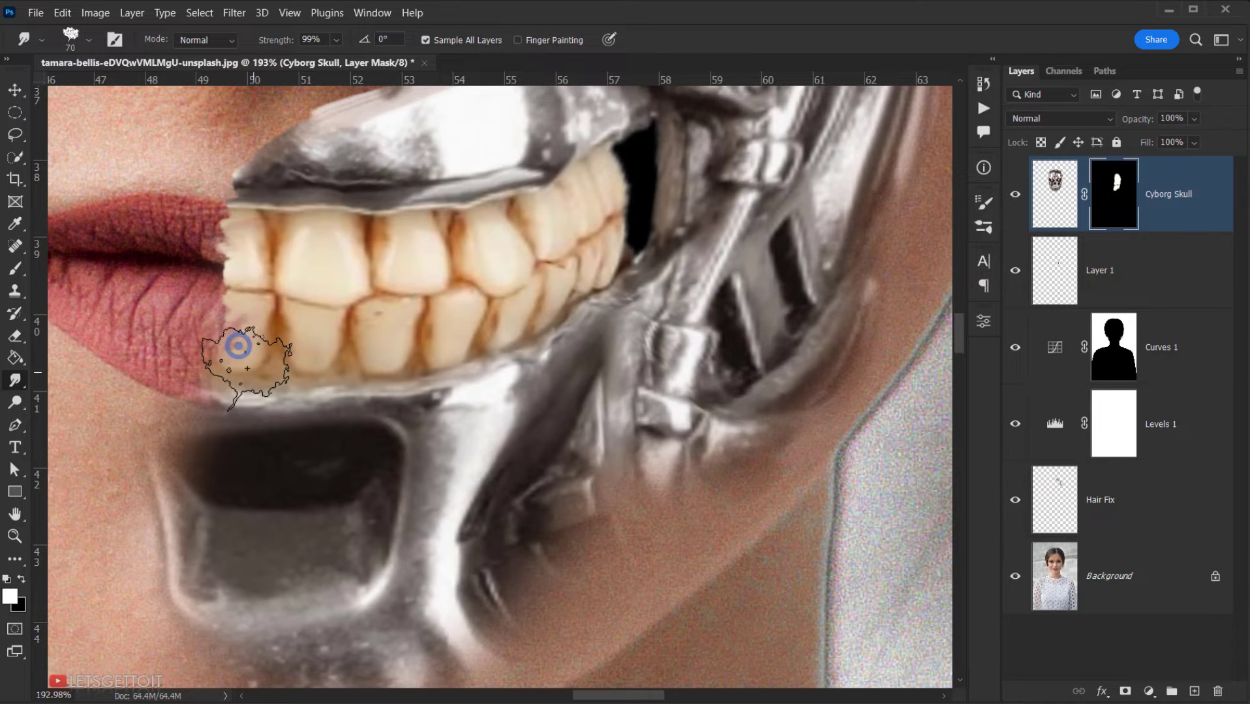
pyautogui.press('x')
pyautogui.click(271, 352)
pyautogui.click(249, 384)
pyautogui.click(274, 399)
pyautogui.moveTo(274, 398); pyautogui.dragTo(252, 427)
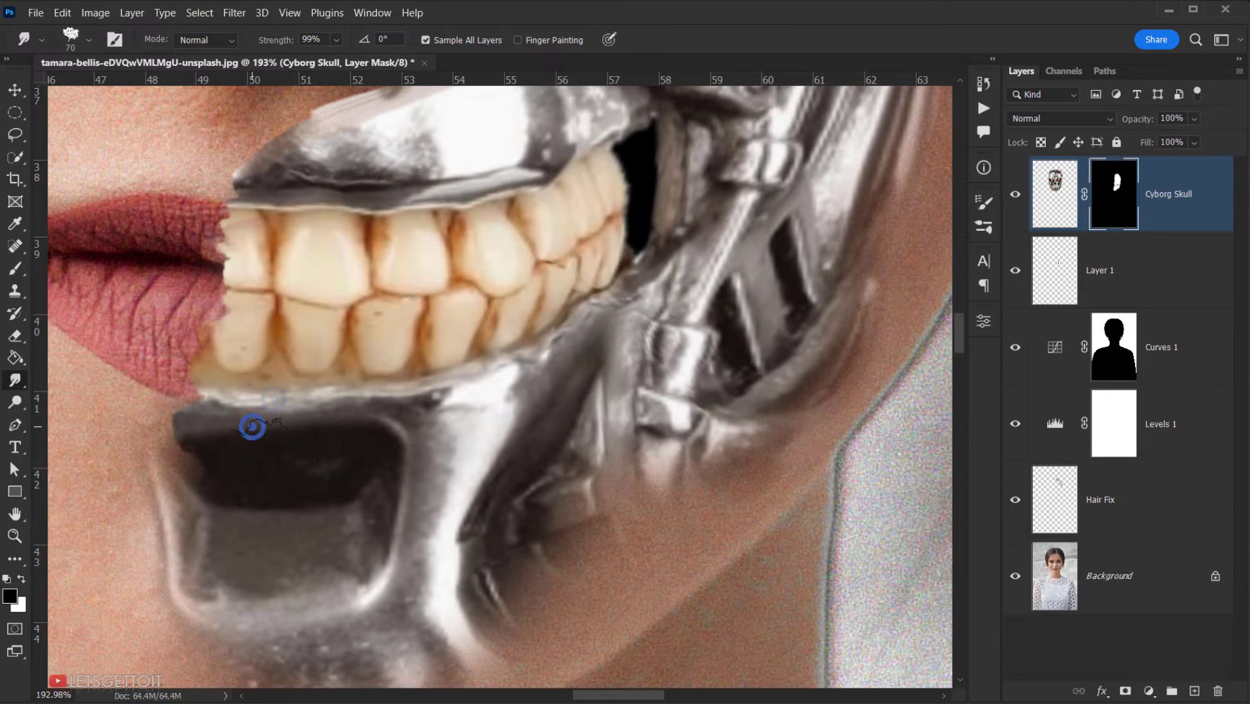
pyautogui.moveTo(226, 485); pyautogui.dragTo(229, 509)
pyautogui.moveTo(229, 515)
pyautogui.mouseDown()
pyautogui.moveTo(238, 541)
pyautogui.moveTo(222, 547)
pyautogui.moveTo(248, 531)
pyautogui.moveTo(229, 527)
pyautogui.mouseUp()
pyautogui.moveTo(236, 533)
pyautogui.mouseDown()
pyautogui.moveTo(212, 540)
pyautogui.moveTo(240, 554)
pyautogui.moveTo(265, 549)
pyautogui.moveTo(305, 590)
pyautogui.moveTo(387, 394)
pyautogui.mouseUp()
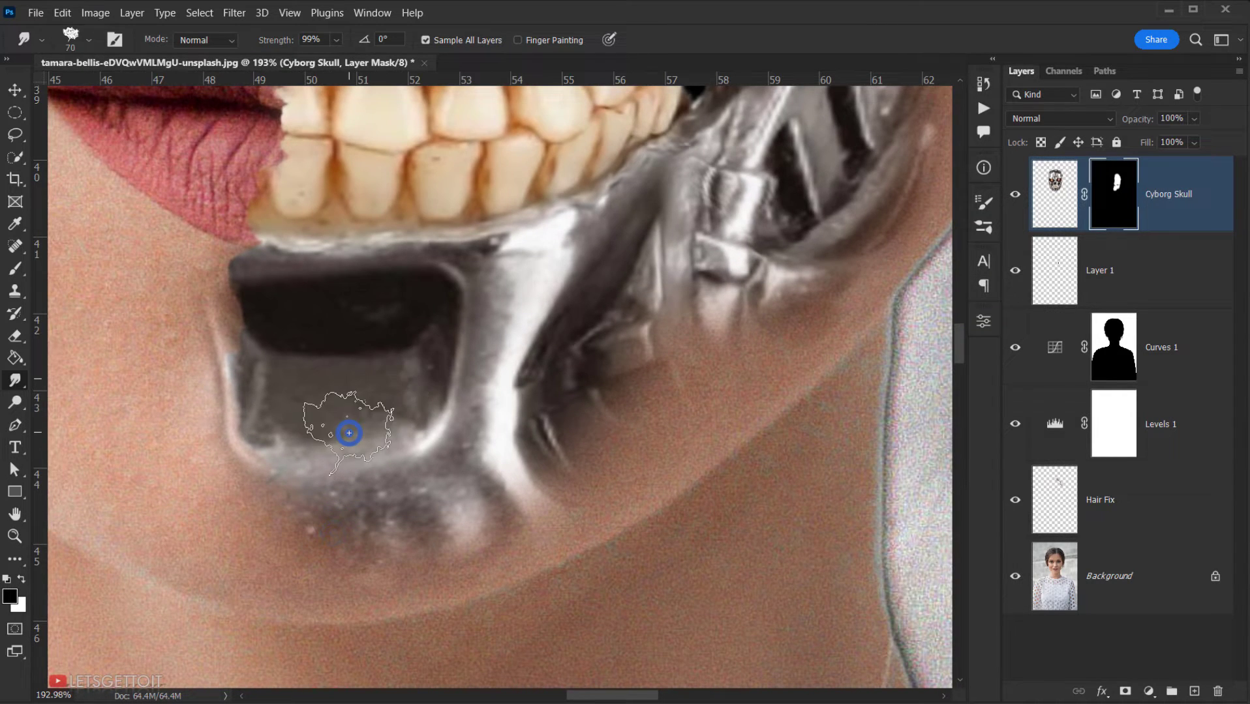
# Step: Tear the skull's soft lower edge along the chin and jaw on the mask, enlarging the Smudge tip to 136 px
pyautogui.moveTo(349, 433)
pyautogui.mouseDown()
pyautogui.moveTo(265, 462)
pyautogui.moveTo(387, 489)
pyautogui.moveTo(332, 501)
pyautogui.moveTo(411, 466)
pyautogui.moveTo(446, 485)
pyautogui.moveTo(538, 442)
pyautogui.moveTo(589, 373)
pyautogui.moveTo(732, 318)
pyautogui.moveTo(772, 236)
pyautogui.moveTo(555, 399)
pyautogui.moveTo(293, 554)
pyautogui.mouseUp()
pyautogui.keyDown('alt'); pyautogui.rightClick(357, 479); pyautogui.keyUp('alt')
pyautogui.scroll(4, 352, 369)
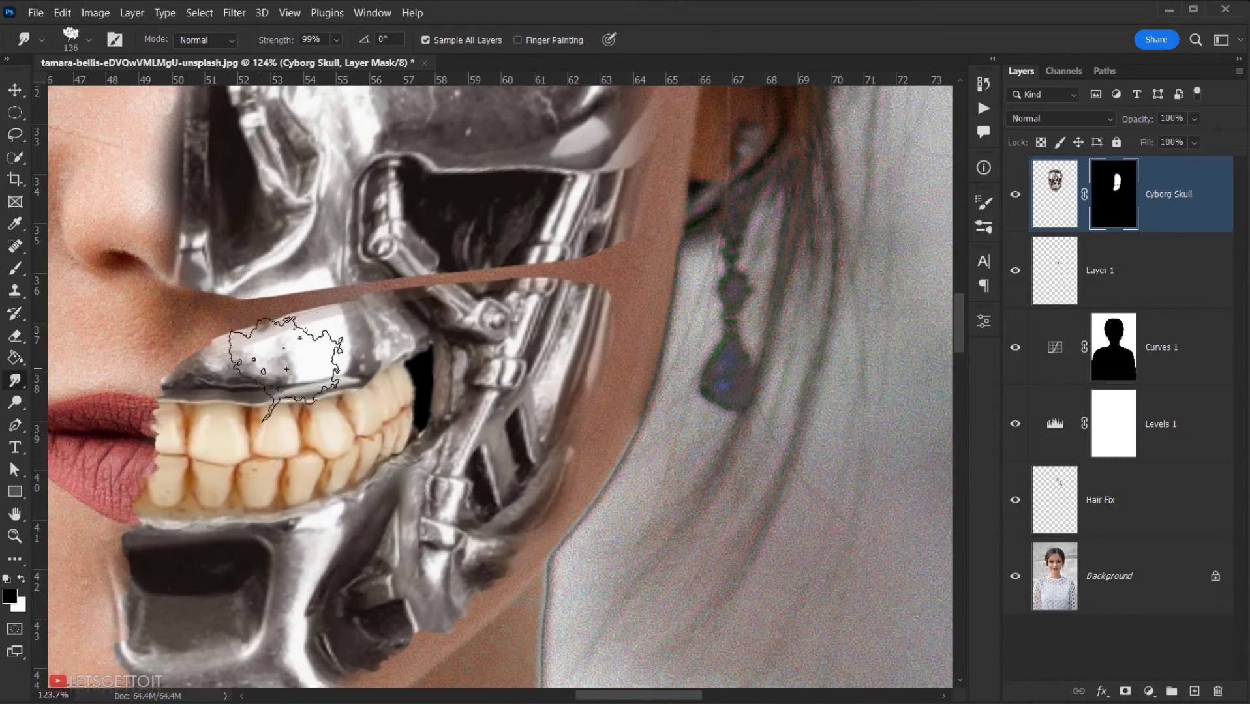
pyautogui.moveTo(287, 364); pyautogui.dragTo(265, 365)
pyautogui.scroll(-3, 326, 370)
pyautogui.scroll(-6, 325, 368)
pyautogui.scroll(6, 342, 322)
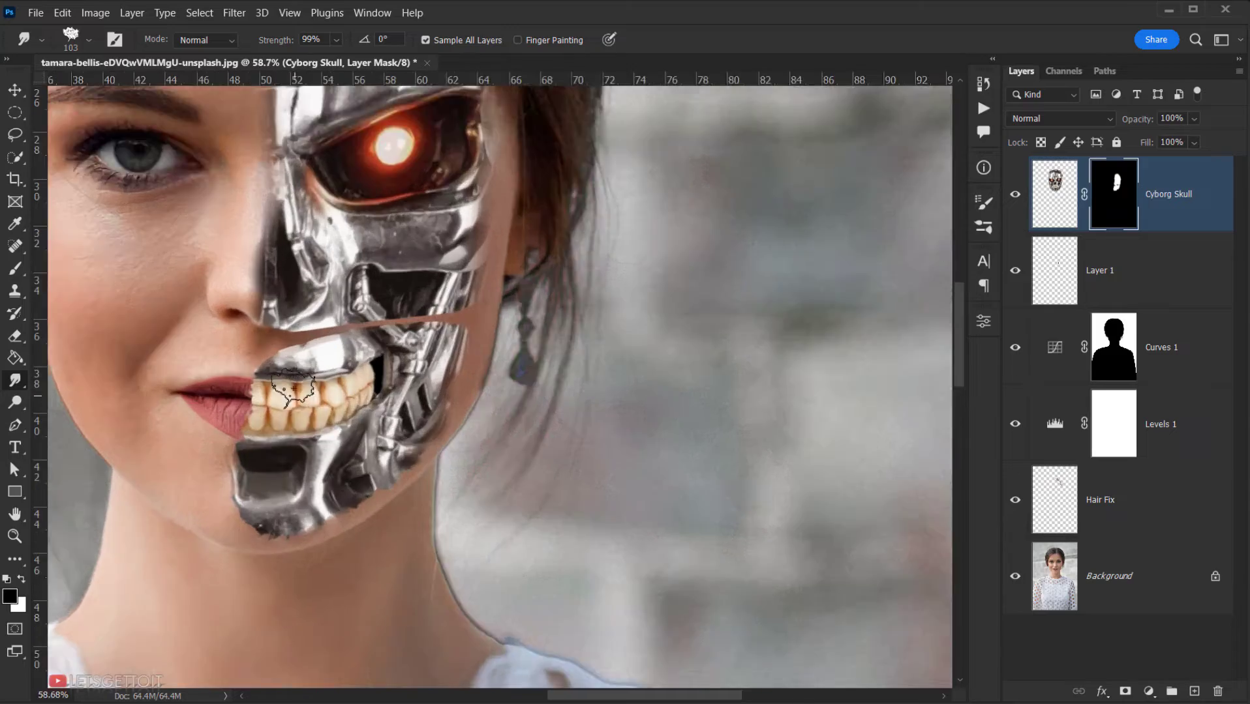
pyautogui.scroll(-4, 342, 322)
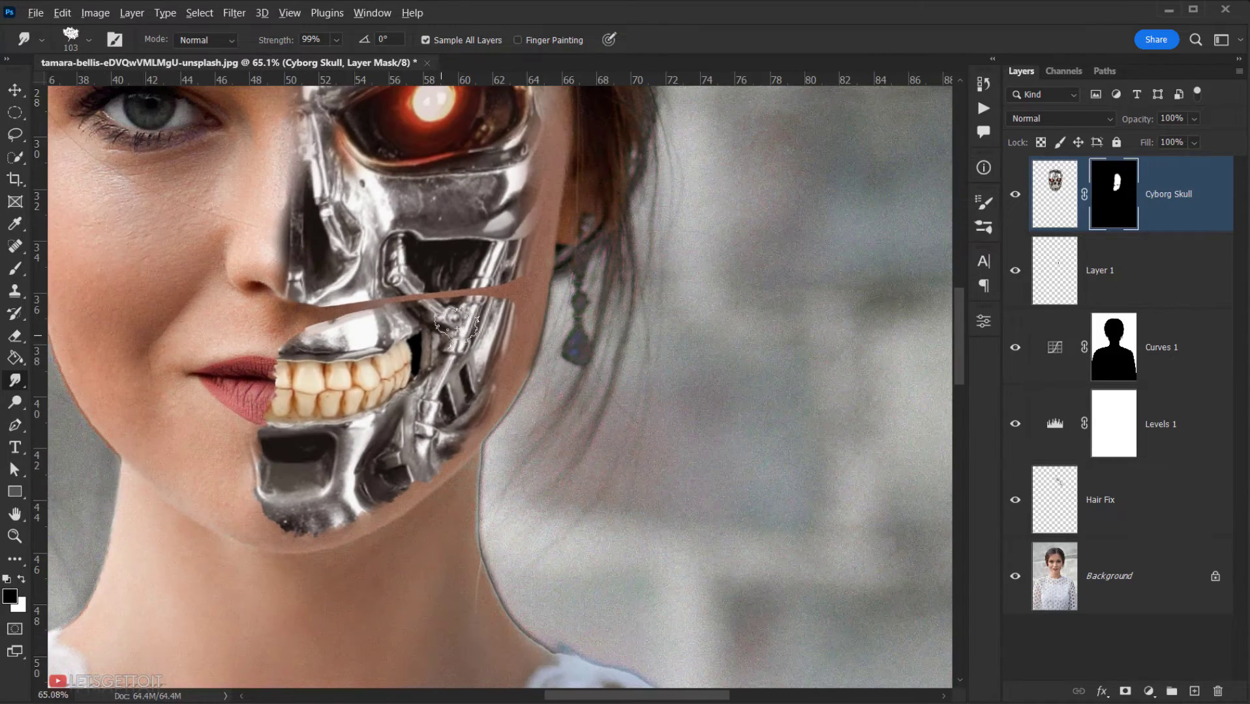
# Step: Roughen the skull's outer cheek edge above the skin strip on the mask, using 59 and 86 px Smudge tips
pyautogui.scroll(4, 515, 300)
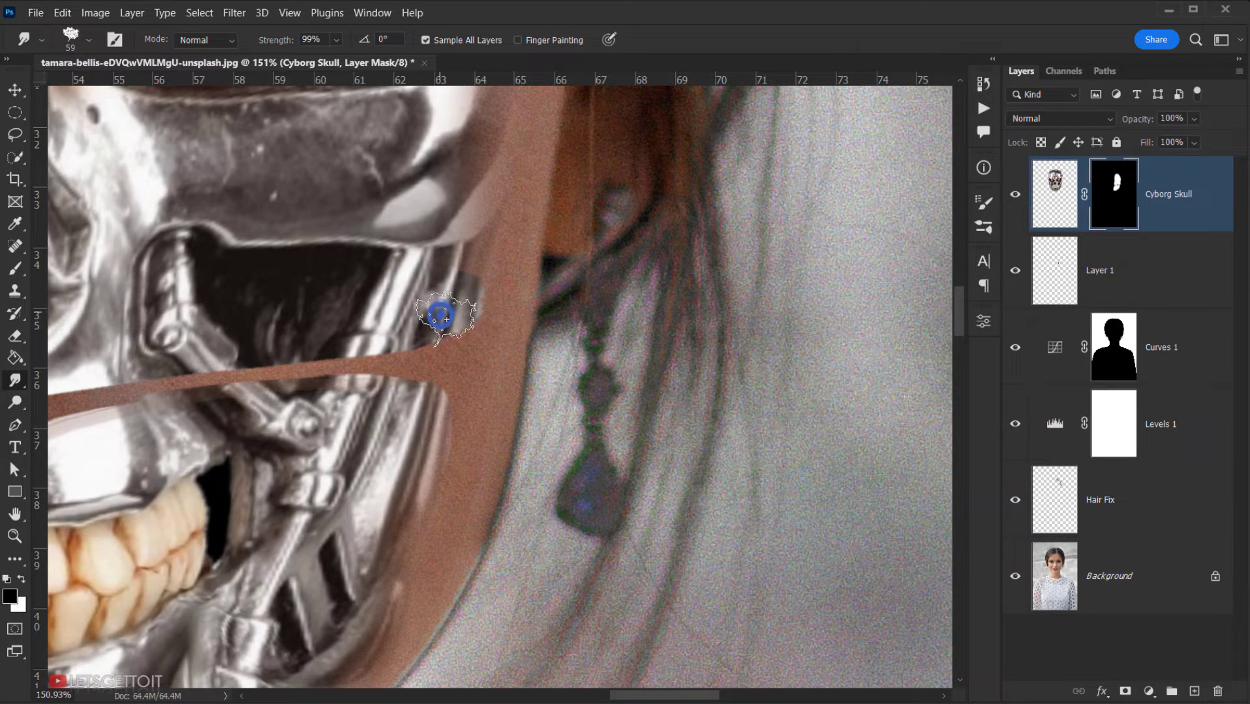
pyautogui.moveTo(437, 315); pyautogui.dragTo(454, 312)
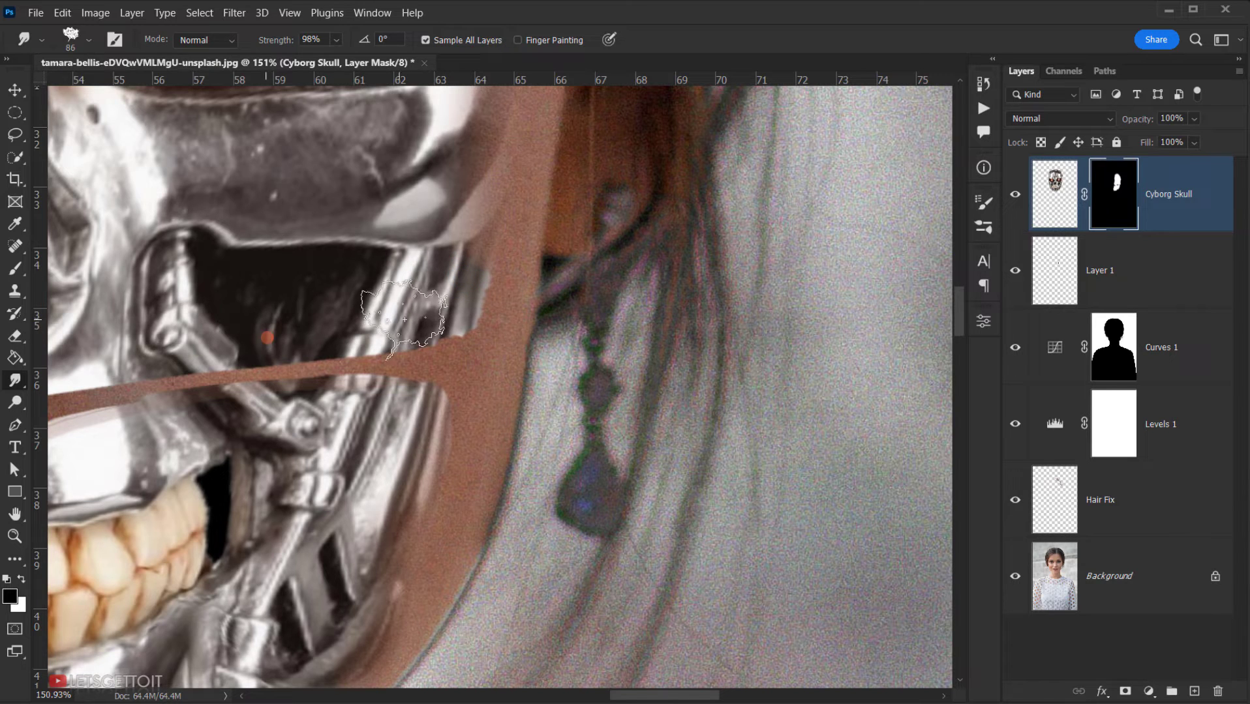
pyautogui.moveTo(405, 319); pyautogui.dragTo(441, 313)
pyautogui.press('x')
pyautogui.scroll(-4, 462, 298)
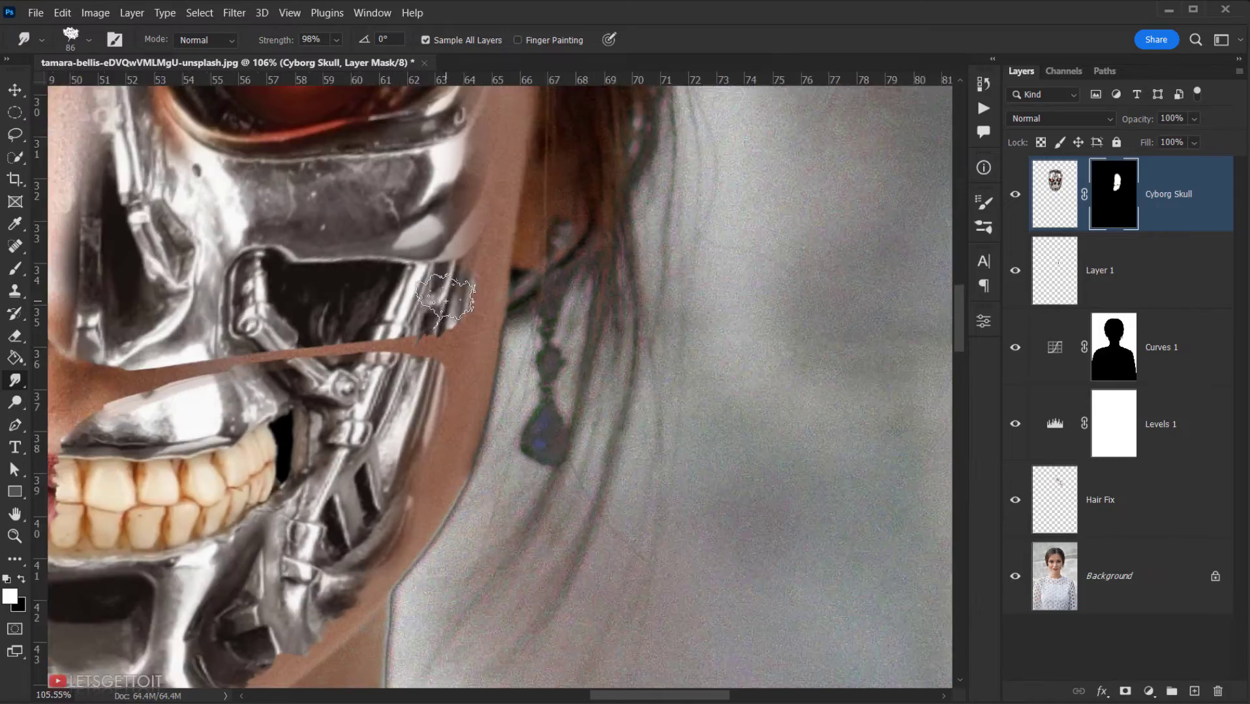
pyautogui.scroll(5, 405, 288)
pyautogui.moveTo(471, 264); pyautogui.dragTo(515, 271)
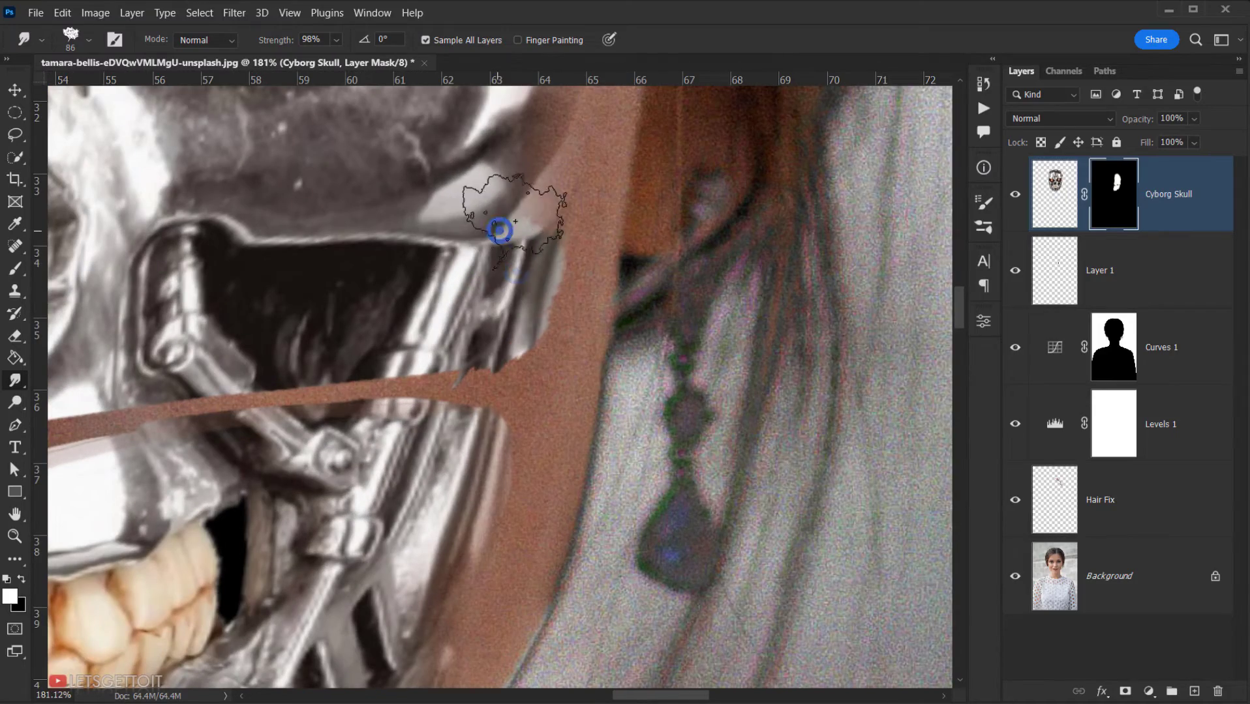
pyautogui.scroll(-4, 460, 265)
pyautogui.moveTo(424, 210); pyautogui.dragTo(388, 362)
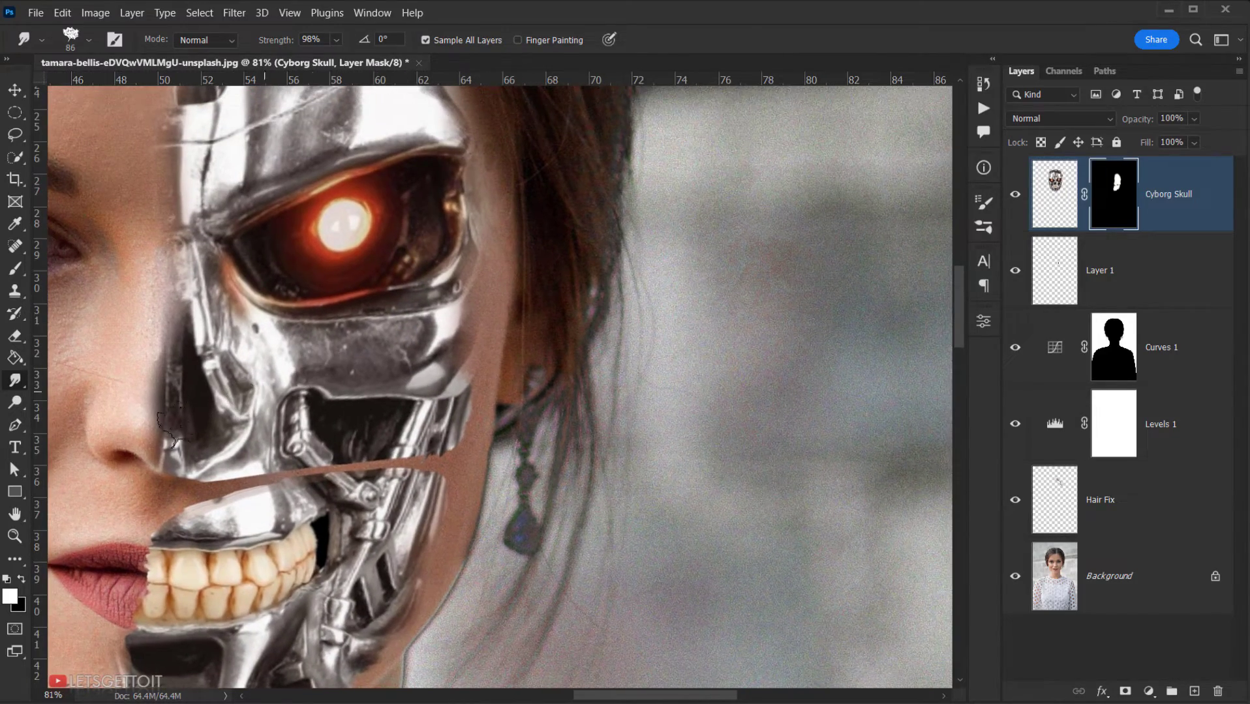
# Step: Smudge a jagged mask edge beside the nostril, starting with a 72 px tip
pyautogui.moveTo(153, 420)
pyautogui.mouseDown()
pyautogui.moveTo(181, 437)
pyautogui.moveTo(106, 438)
pyautogui.moveTo(146, 433)
pyautogui.moveTo(144, 470)
pyautogui.mouseUp()
pyautogui.press('[')
pyautogui.press('[')
pyautogui.press('[')
pyautogui.press('[')
pyautogui.scroll(3, 169, 429)
pyautogui.press('x')
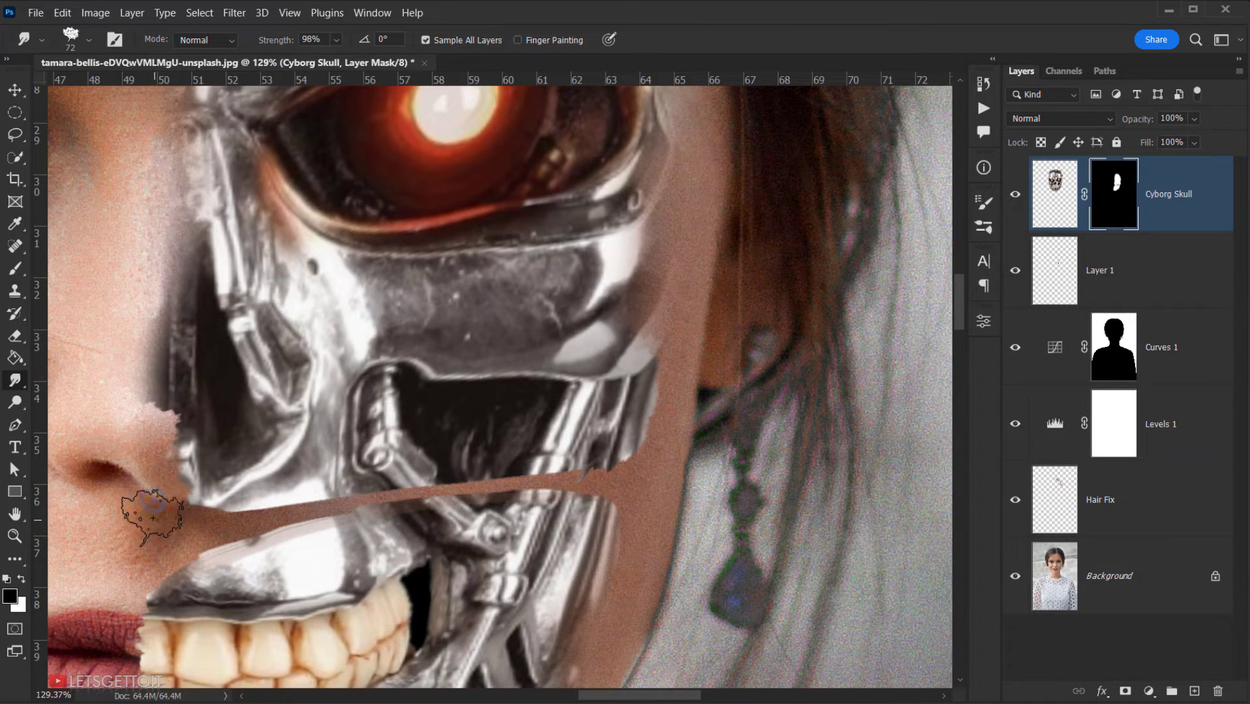
pyautogui.press('x')
pyautogui.moveTo(209, 423); pyautogui.dragTo(156, 412)
pyautogui.keyDown('alt'); pyautogui.rightClick(177, 391); pyautogui.keyUp('alt')
# Step: Continue the torn mask edge up the side of the nose toward its bridge, starting with a 110 px Smudge tip
pyautogui.press('x')
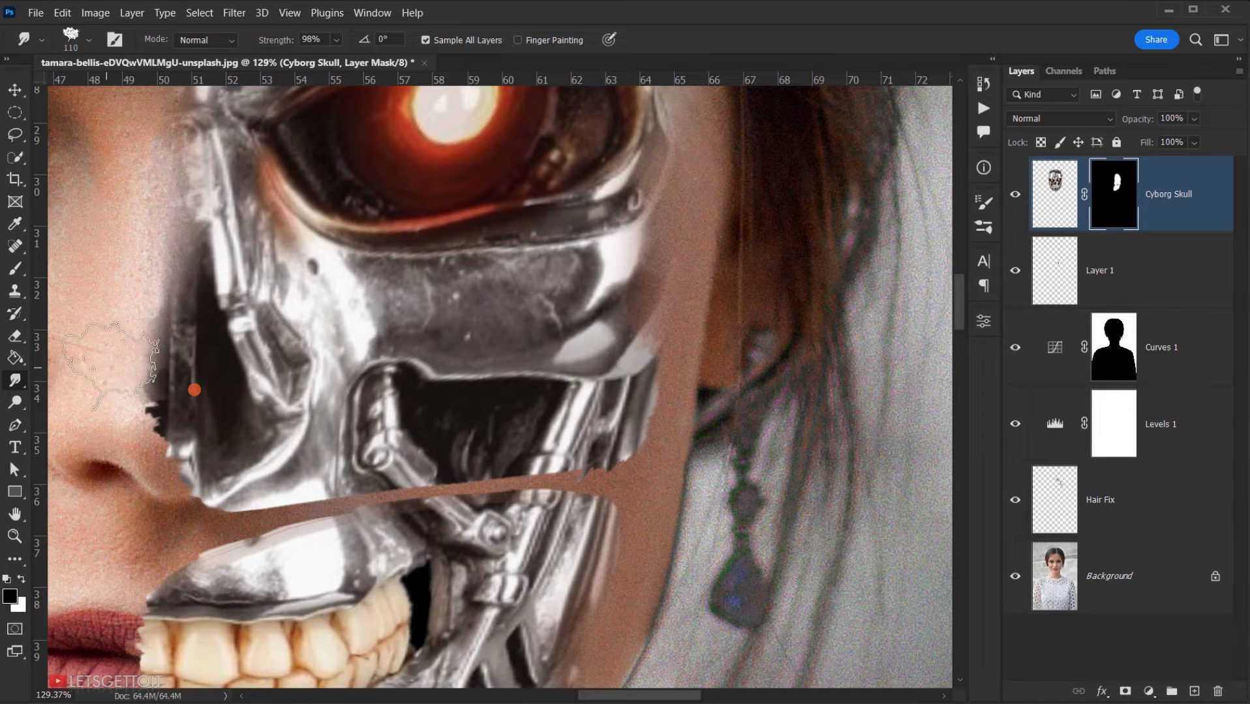
pyautogui.press('x')
pyautogui.moveTo(203, 353); pyautogui.dragTo(157, 332)
pyautogui.keyDown('alt'); pyautogui.rightClick(222, 311); pyautogui.keyUp('alt')
pyautogui.moveTo(242, 273)
pyautogui.mouseDown()
pyautogui.moveTo(218, 264)
pyautogui.moveTo(212, 217)
pyautogui.moveTo(205, 238)
pyautogui.mouseUp()
pyautogui.moveTo(259, 304)
pyautogui.mouseDown()
pyautogui.moveTo(196, 304)
pyautogui.moveTo(290, 304)
pyautogui.mouseUp()
# Step: Rework the cheek strip's lower edge above the teeth on the mask, reducing the Smudge tip from 89 to 30 px
pyautogui.moveTo(274, 522); pyautogui.dragTo(337, 202)
pyautogui.keyDown('alt'); pyautogui.rightClick(246, 481); pyautogui.keyUp('alt')
pyautogui.moveTo(397, 384); pyautogui.dragTo(348, 499)
pyautogui.press('x')
pyautogui.press('[')
pyautogui.press('[')
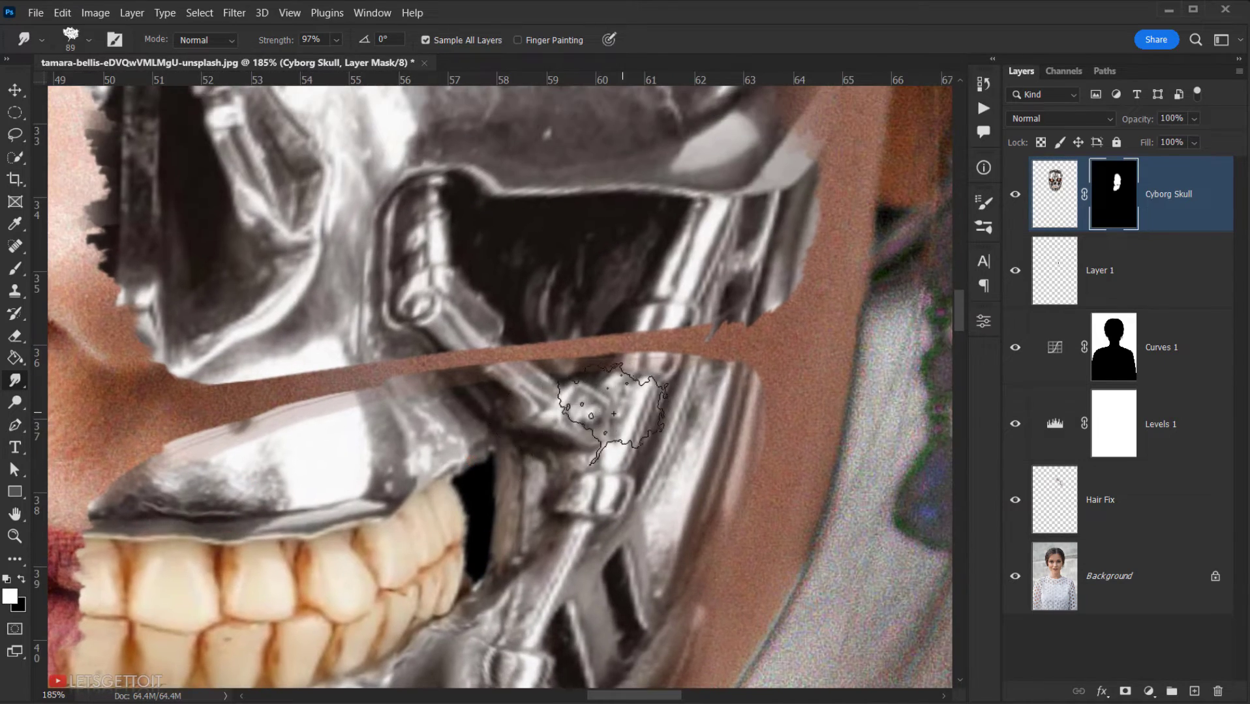
pyautogui.press('x')
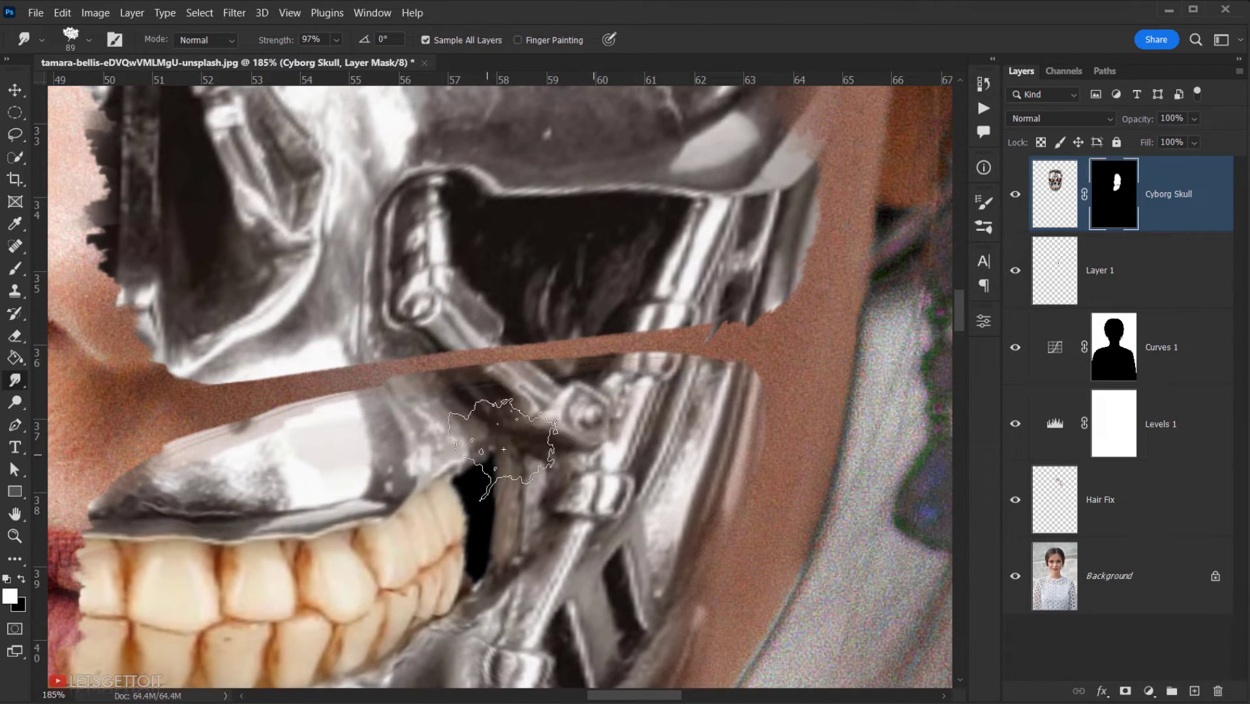
pyautogui.moveTo(429, 433)
pyautogui.mouseDown()
pyautogui.moveTo(251, 449)
pyautogui.moveTo(332, 452)
pyautogui.moveTo(404, 424)
pyautogui.mouseUp()
pyautogui.scroll(1, 297, 470)
pyautogui.moveTo(258, 454)
pyautogui.mouseDown()
pyautogui.moveTo(380, 418)
pyautogui.moveTo(355, 435)
pyautogui.moveTo(474, 412)
pyautogui.mouseUp()
pyautogui.keyDown('alt'); pyautogui.rightClick(487, 415); pyautogui.keyUp('alt')
pyautogui.scroll(4, 404, 390)
pyautogui.press('x')
pyautogui.press(']')
pyautogui.press(']')
pyautogui.press(']')
pyautogui.press(']')
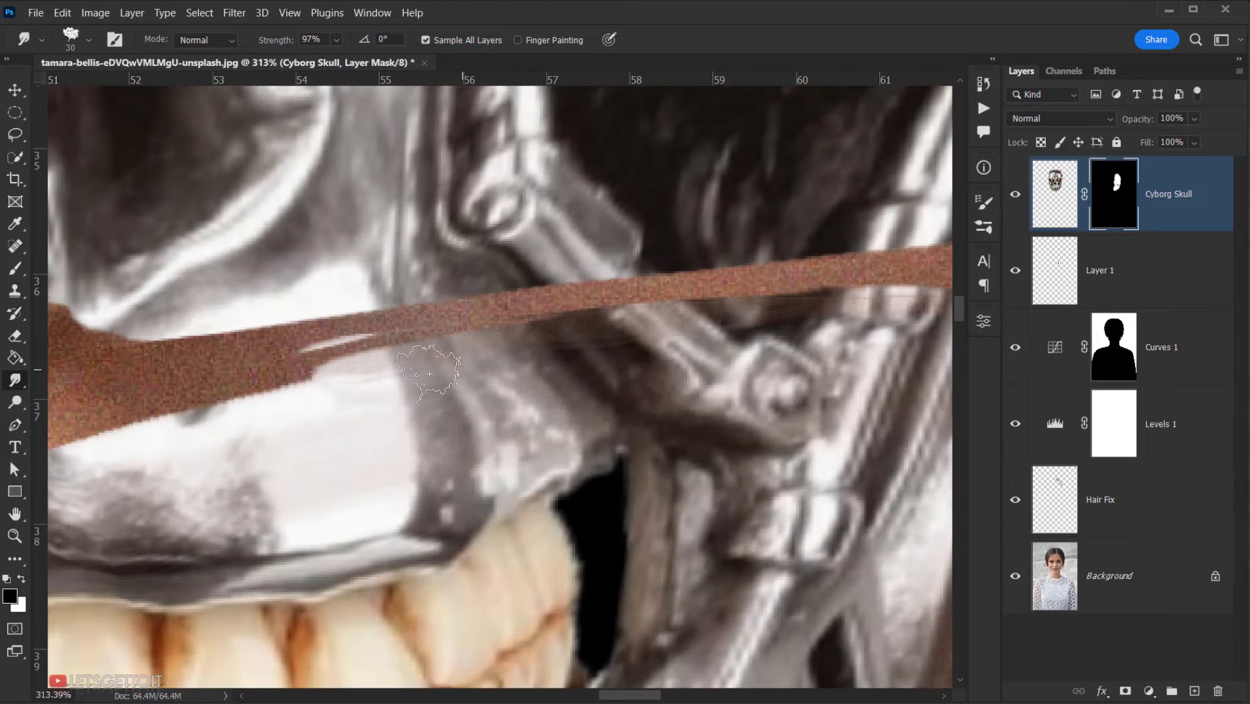
pyautogui.scroll(-7, 197, 450)
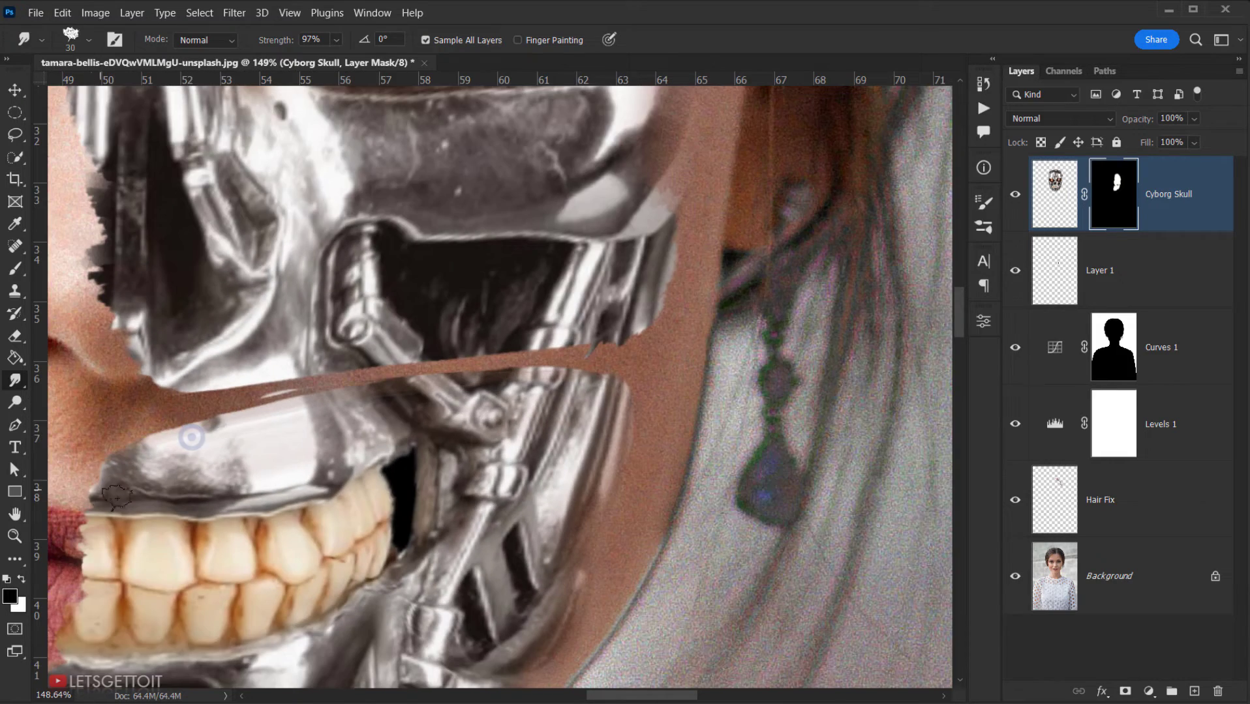
# Step: Smear a straight skin strip from the inner forehead across the skull to the hairline on the mask, with a 58 px Smudge tip
pyautogui.scroll(-6, 191, 437)
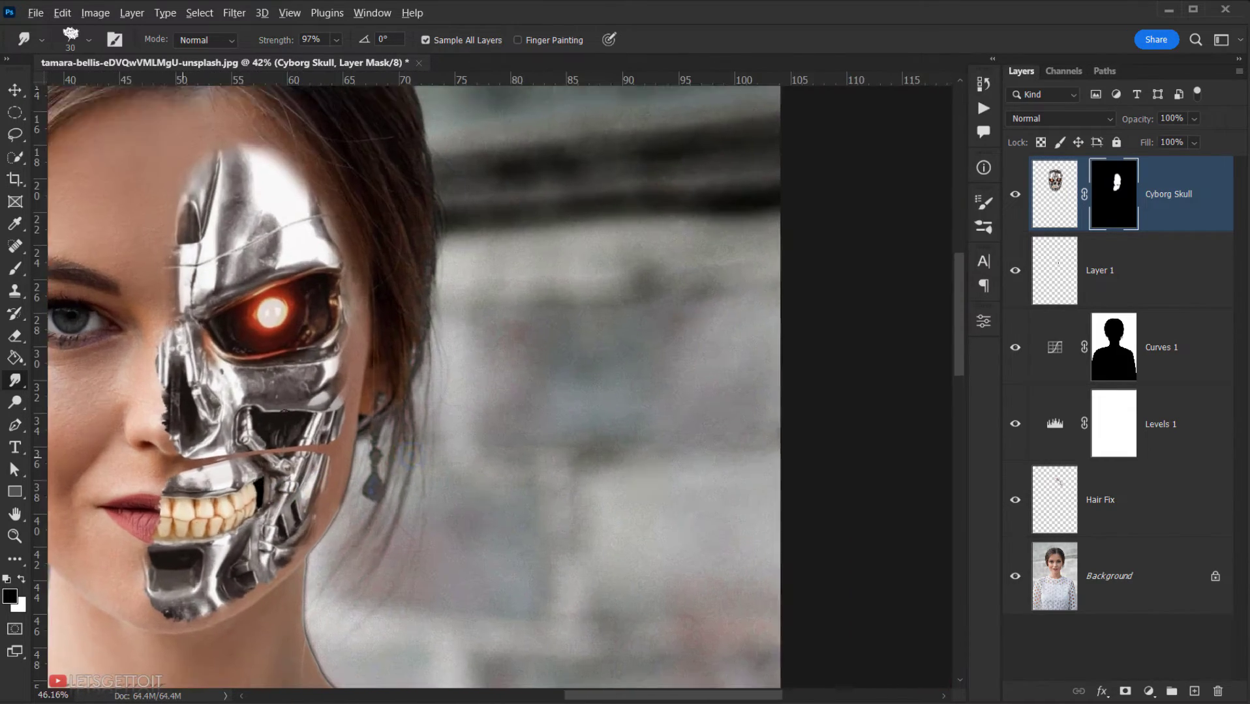
pyautogui.scroll(4, 284, 411)
pyautogui.moveTo(199, 279); pyautogui.dragTo(334, 535)
pyautogui.moveTo(267, 213); pyautogui.dragTo(253, 384)
pyautogui.moveTo(183, 400); pyautogui.dragTo(235, 360)
pyautogui.moveTo(213, 416); pyautogui.dragTo(196, 415)
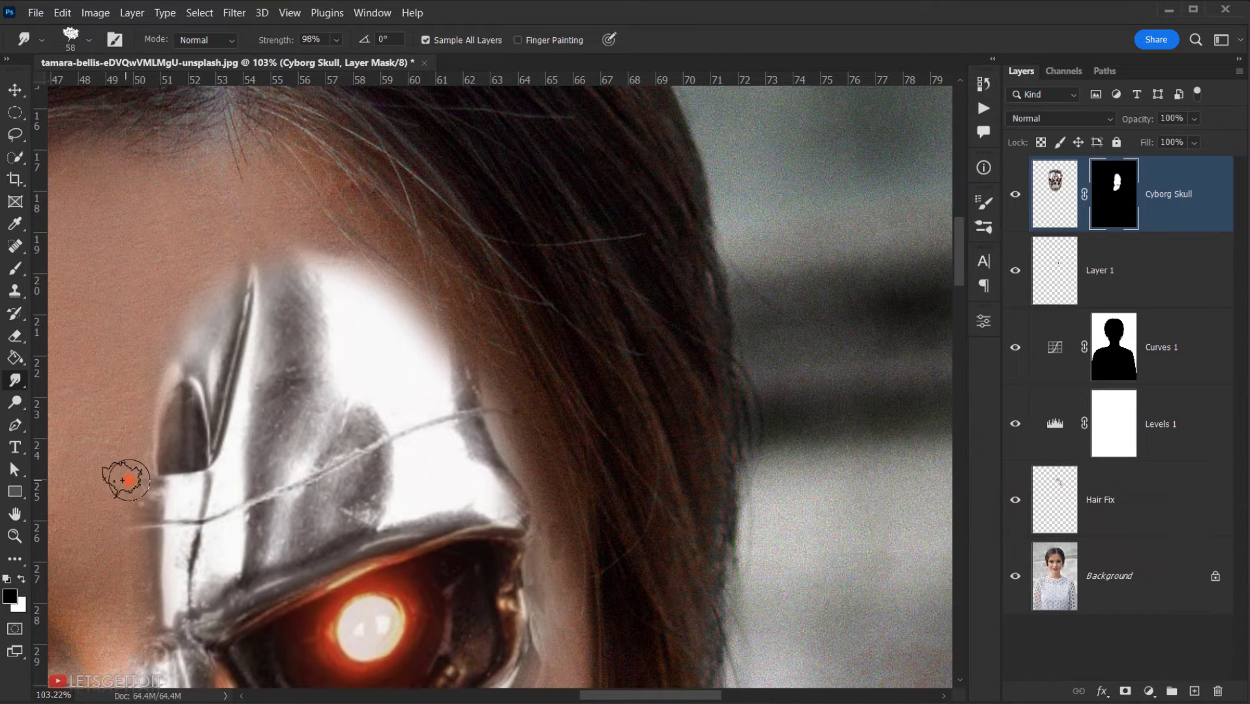
pyautogui.keyDown('shift'); pyautogui.click(519, 381); pyautogui.keyUp('shift')
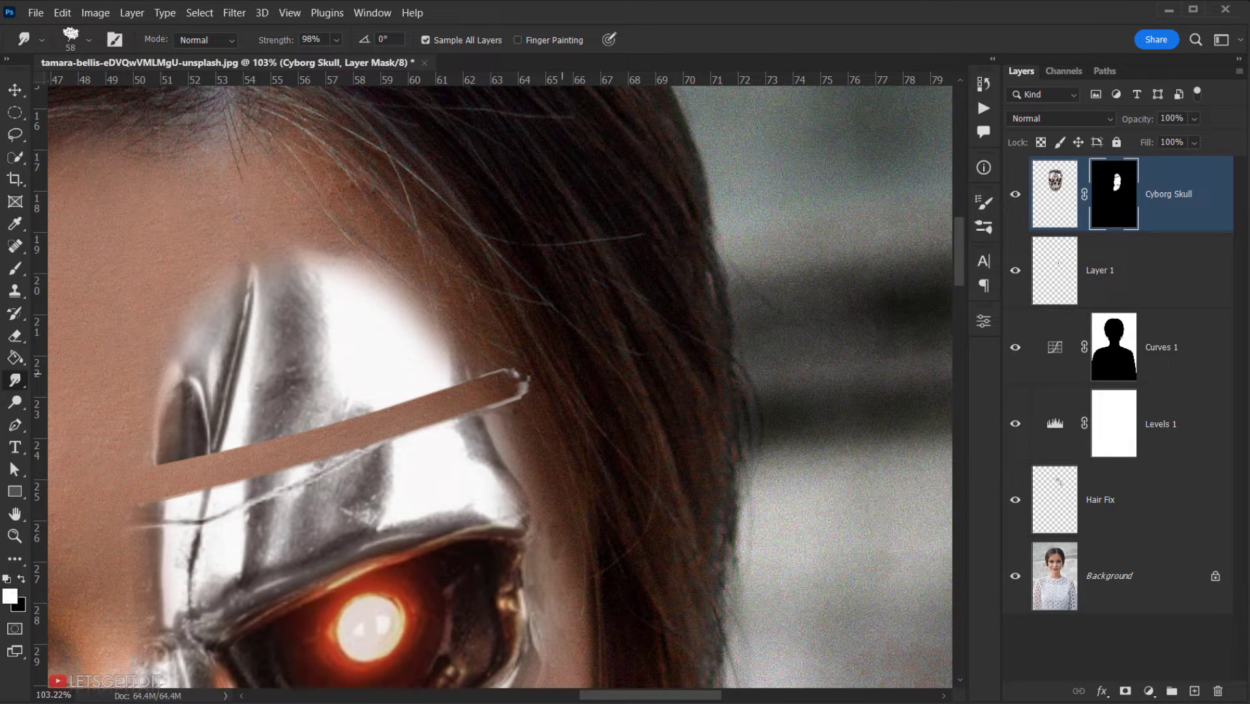
# Step: Reshape the forehead strip's lower outer end and extend the metal below it toward the temple, using 36 and 81 px Smudge tips
pyautogui.moveTo(540, 430)
pyautogui.mouseDown()
pyautogui.moveTo(483, 437)
pyautogui.moveTo(528, 436)
pyautogui.moveTo(501, 451)
pyautogui.moveTo(468, 449)
pyautogui.moveTo(512, 461)
pyautogui.moveTo(485, 480)
pyautogui.moveTo(477, 466)
pyautogui.moveTo(445, 465)
pyautogui.mouseUp()
pyautogui.scroll(4, 484, 481)
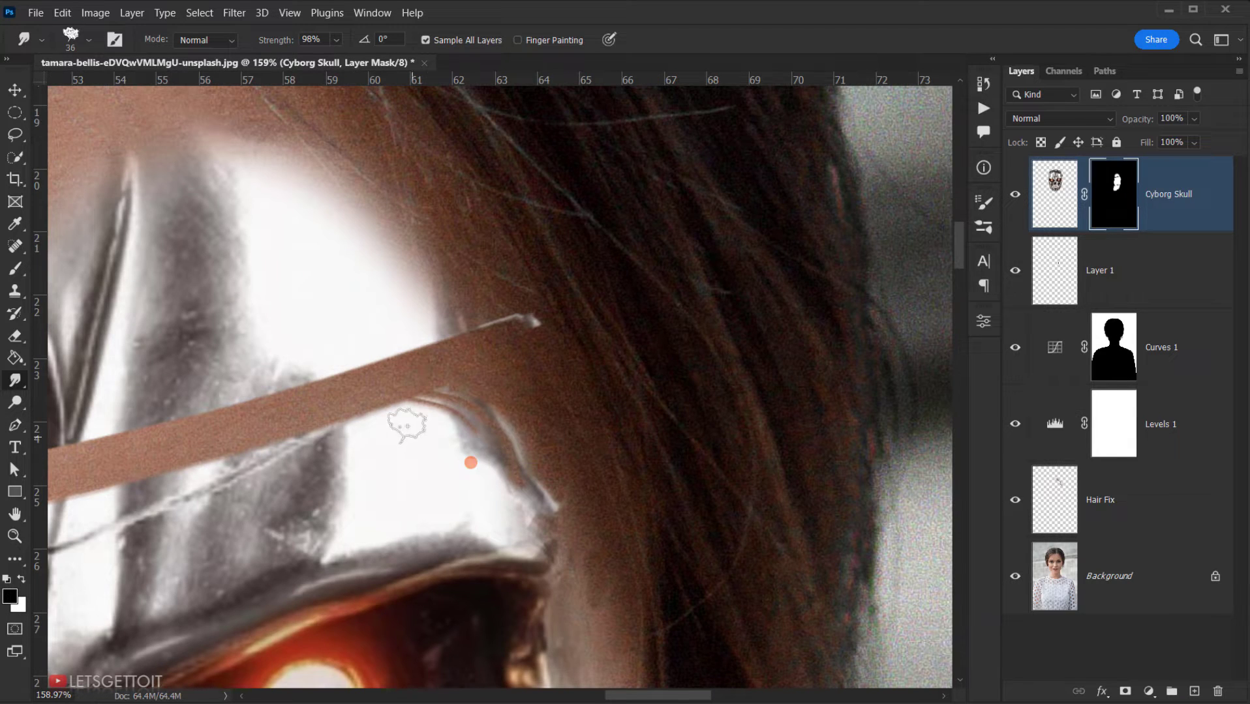
pyautogui.moveTo(408, 418); pyautogui.dragTo(554, 415)
pyautogui.press('x')
pyautogui.moveTo(425, 445)
pyautogui.mouseDown()
pyautogui.moveTo(472, 448)
pyautogui.moveTo(546, 524)
pyautogui.mouseUp()
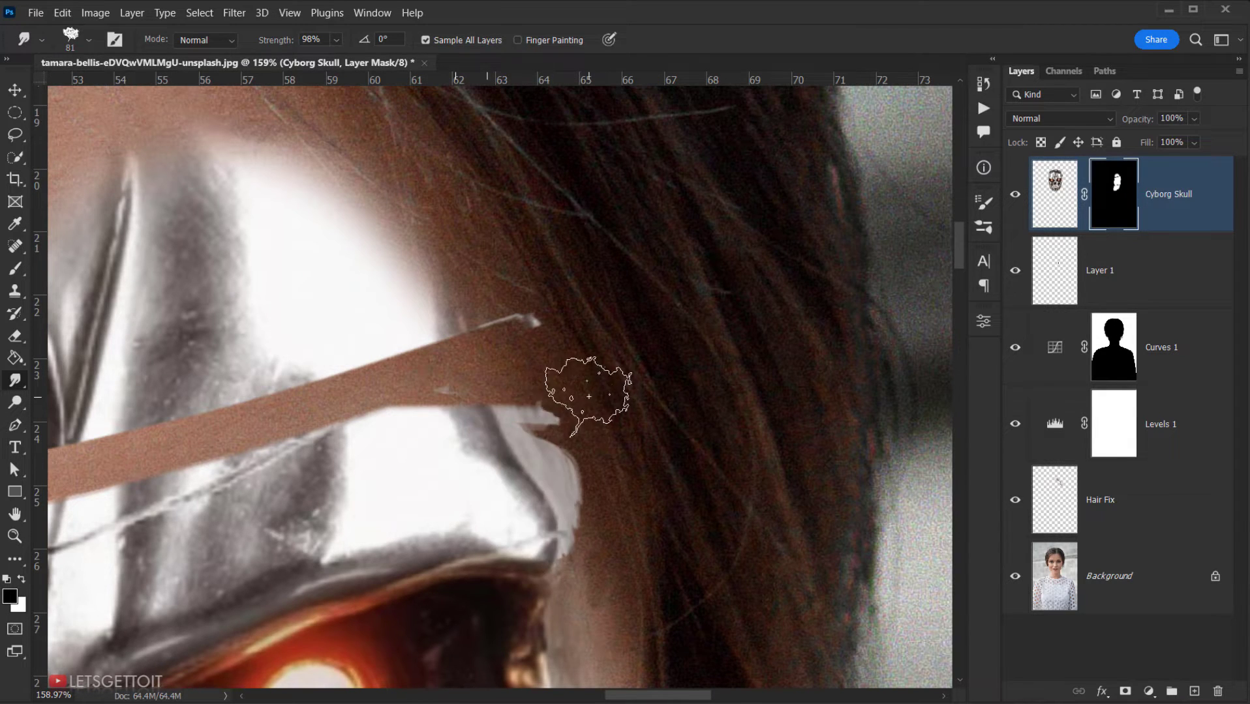
pyautogui.moveTo(588, 397)
pyautogui.mouseDown()
pyautogui.moveTo(529, 400)
pyautogui.moveTo(496, 383)
pyautogui.mouseUp()
pyautogui.press('x')
pyautogui.moveTo(488, 454)
pyautogui.mouseDown()
pyautogui.moveTo(501, 476)
pyautogui.moveTo(519, 468)
pyautogui.moveTo(531, 527)
pyautogui.moveTo(492, 469)
pyautogui.mouseUp()
# Step: Extend the metal above the forehead strip toward the hairline on the mask, and roughen the temple edge below the strip
pyautogui.moveTo(397, 285); pyautogui.dragTo(457, 300)
pyautogui.press('x')
pyautogui.moveTo(572, 289); pyautogui.dragTo(545, 296)
pyautogui.moveTo(522, 294); pyautogui.dragTo(503, 302)
pyautogui.press('x')
pyautogui.moveTo(457, 455); pyautogui.dragTo(503, 462)
# Step: Pull the skull's inner forehead edge below the strip outward into the skin on the mask, using 144 and 110 px Smudge tips
pyautogui.moveTo(271, 511); pyautogui.dragTo(426, 479)
pyautogui.moveTo(314, 491); pyautogui.dragTo(541, 383)
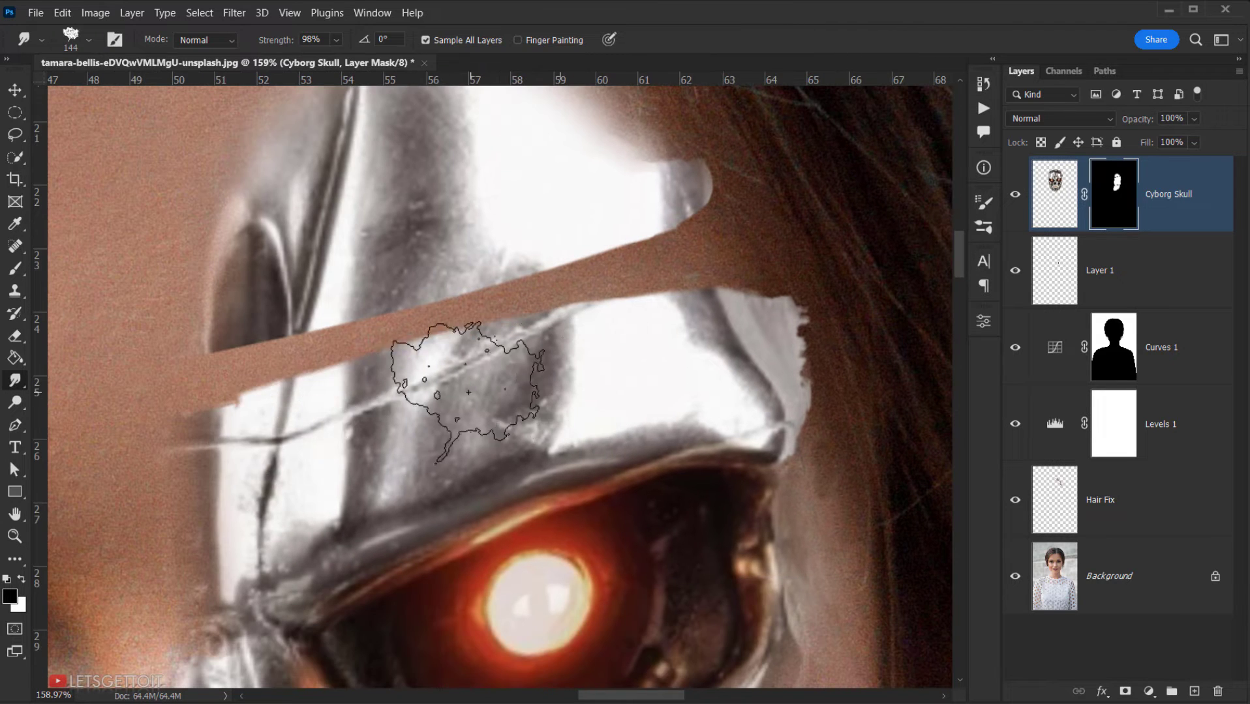
pyautogui.press('x')
pyautogui.moveTo(265, 433); pyautogui.dragTo(218, 433)
pyautogui.moveTo(230, 388)
pyautogui.mouseDown()
pyautogui.moveTo(206, 423)
pyautogui.moveTo(183, 401)
pyautogui.moveTo(184, 440)
pyautogui.mouseUp()
pyautogui.press('x')
pyautogui.moveTo(211, 510)
pyautogui.mouseDown()
pyautogui.moveTo(274, 463)
pyautogui.moveTo(242, 503)
pyautogui.moveTo(230, 496)
pyautogui.moveTo(248, 525)
pyautogui.moveTo(229, 546)
pyautogui.moveTo(251, 591)
pyautogui.mouseUp()
pyautogui.click(237, 591)
pyautogui.moveTo(295, 438); pyautogui.dragTo(229, 483)
pyautogui.press('x')
pyautogui.moveTo(346, 427)
pyautogui.mouseDown()
pyautogui.moveTo(308, 436)
pyautogui.moveTo(300, 425)
pyautogui.moveTo(235, 465)
pyautogui.mouseUp()
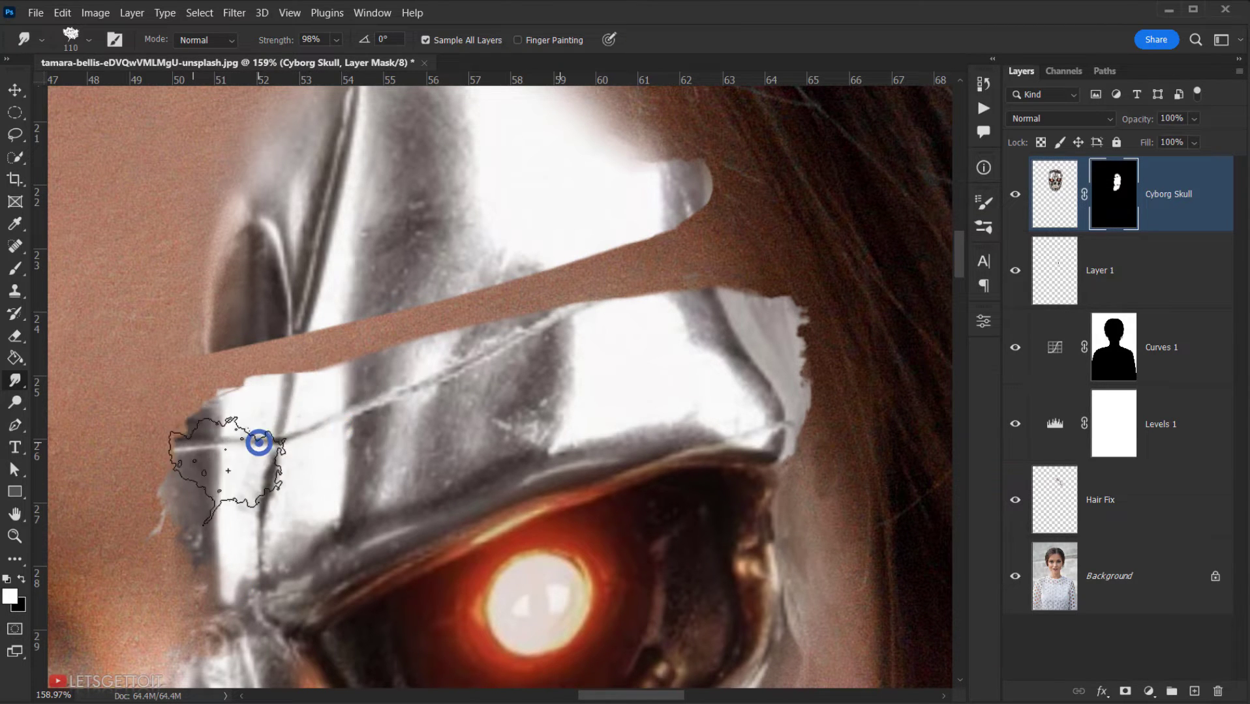
# Step: Smooth the forehead strip's lower edge with a 46 px Smudge tip and round the metal's inner corner beneath it
pyautogui.press('x')
pyautogui.moveTo(301, 354); pyautogui.dragTo(269, 342)
pyautogui.press('x')
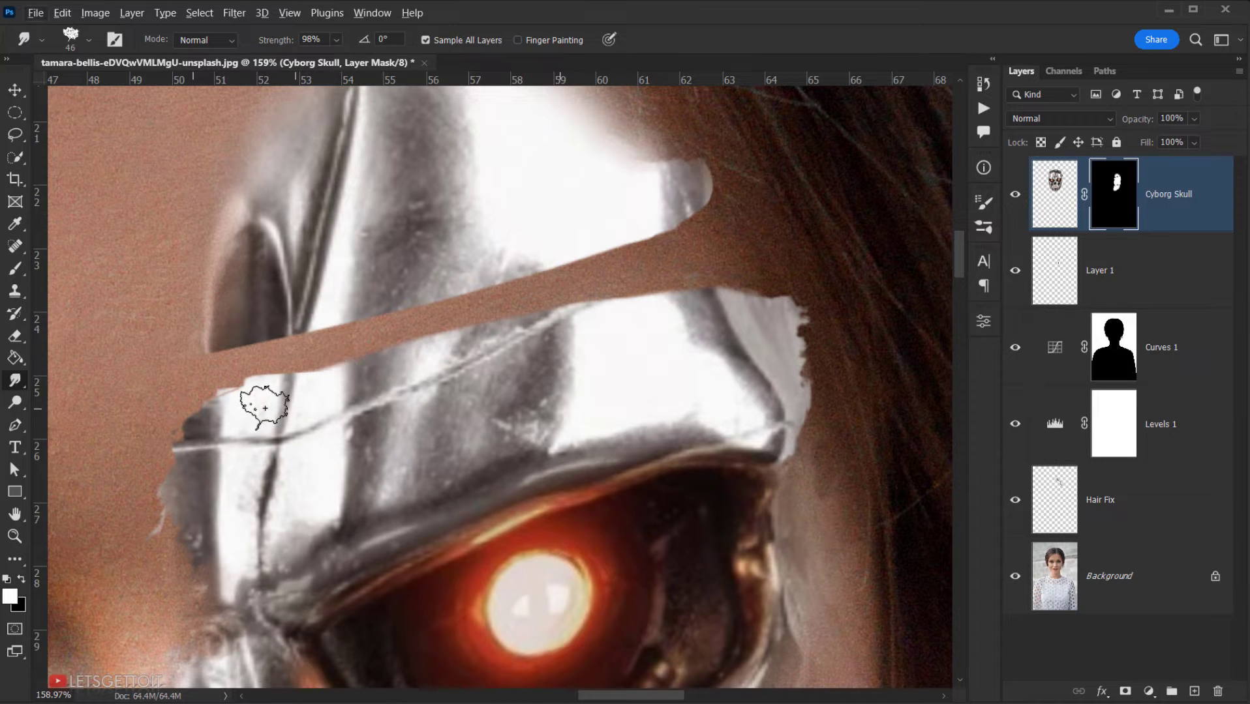
pyautogui.moveTo(265, 408); pyautogui.dragTo(469, 368)
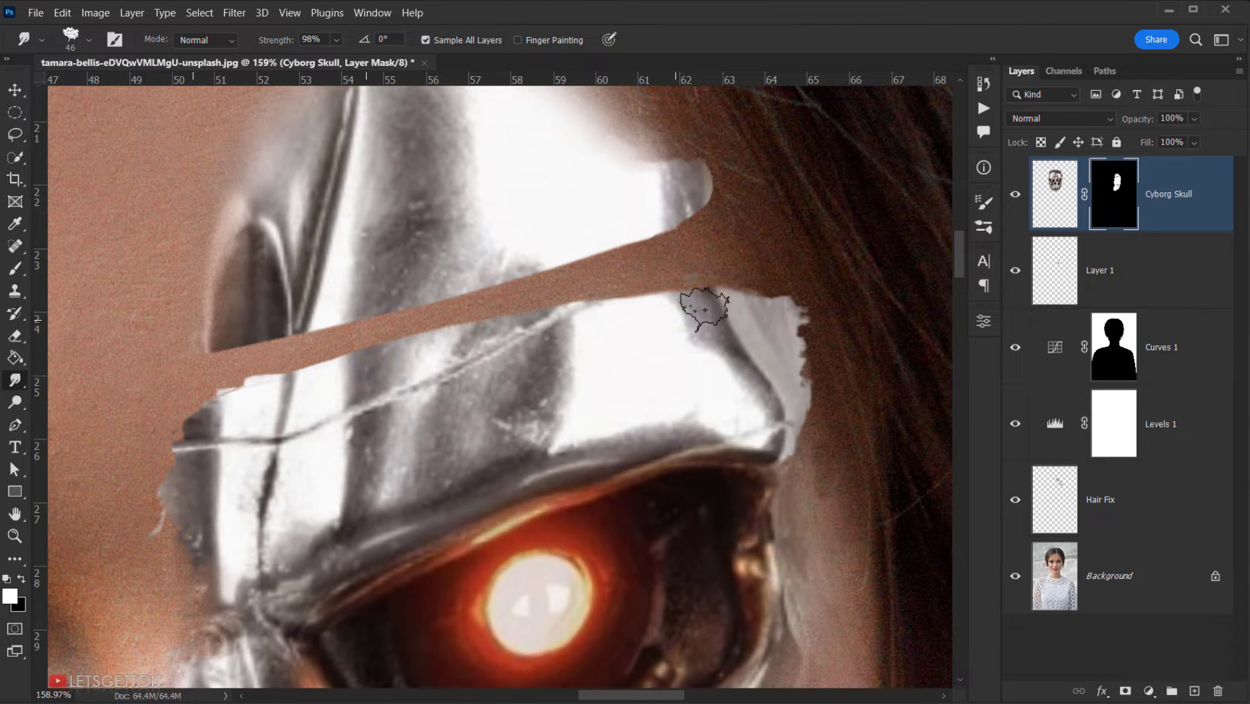
pyautogui.moveTo(709, 305); pyautogui.dragTo(534, 340)
pyautogui.moveTo(685, 312); pyautogui.dragTo(437, 357)
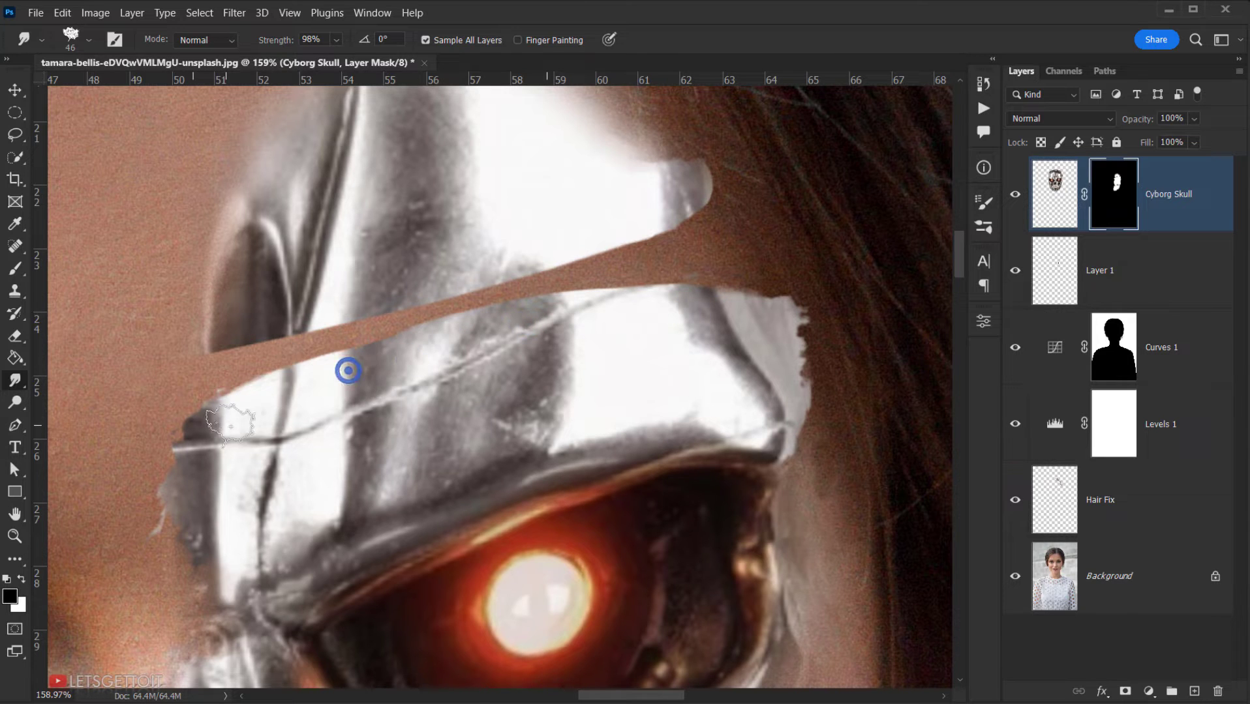
pyautogui.moveTo(276, 383); pyautogui.dragTo(223, 442)
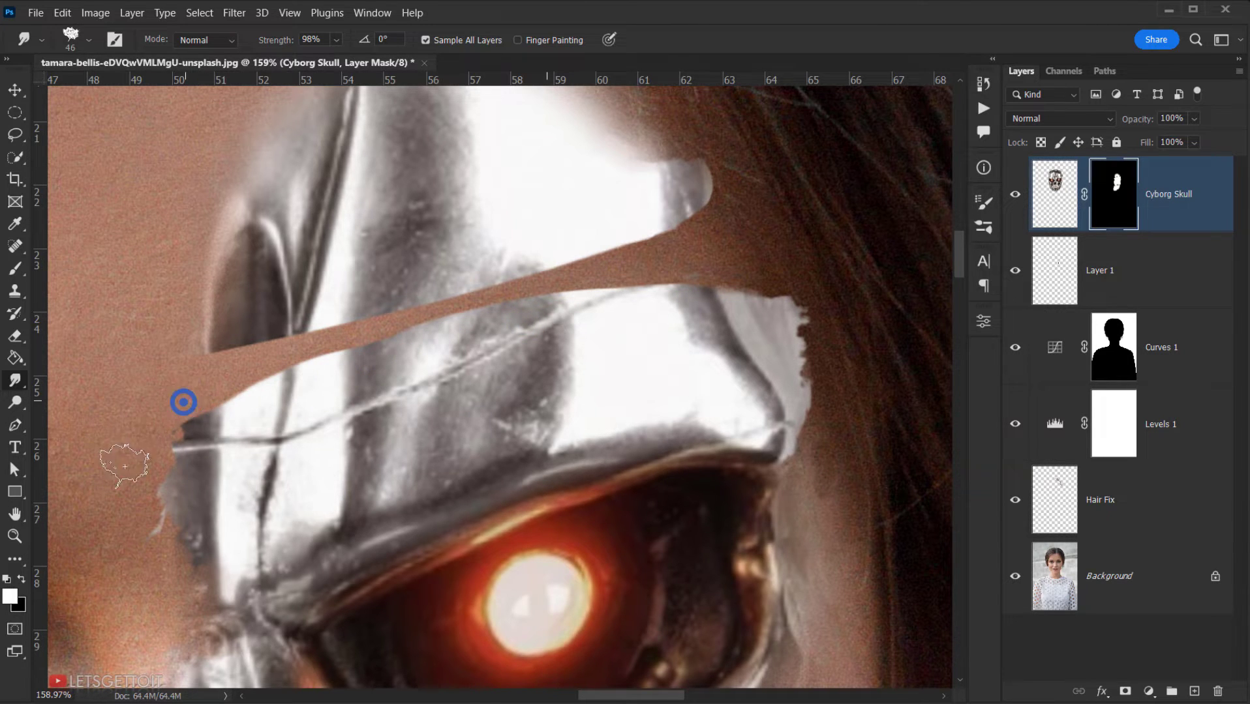
pyautogui.moveTo(154, 465); pyautogui.dragTo(160, 556)
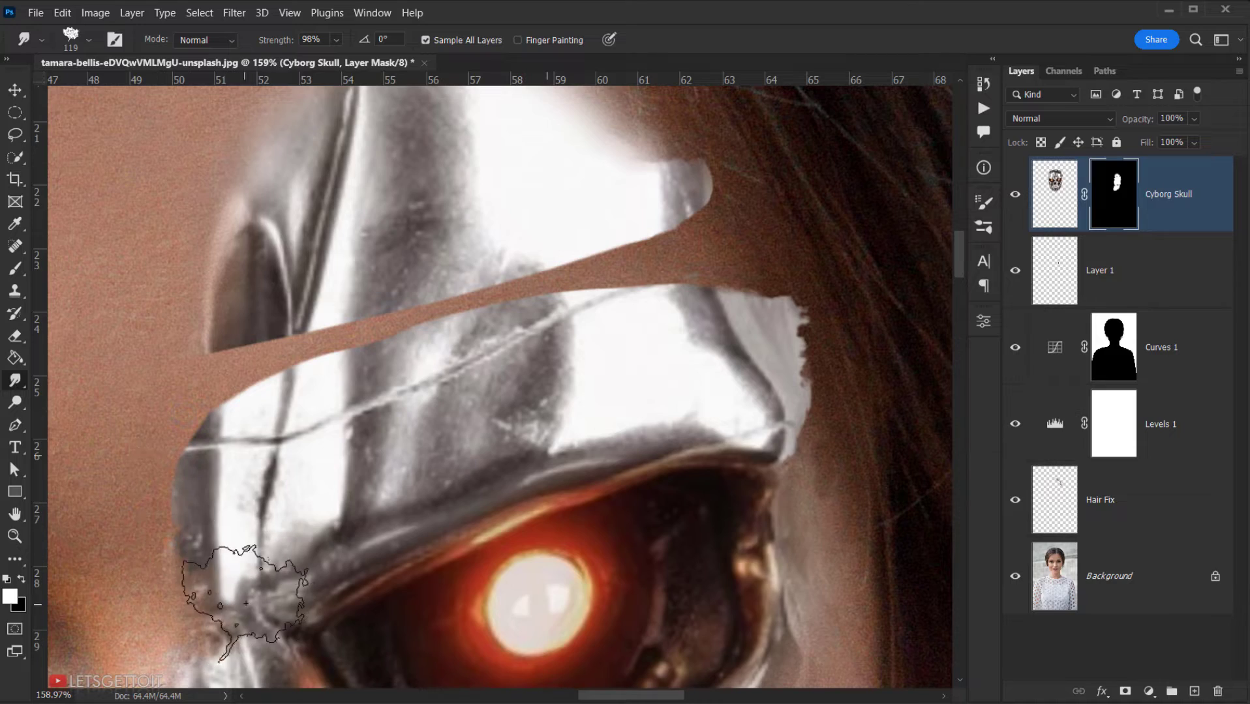
# Step: Roughen the skull's inner edge between the brow and the nose bridge on the mask with a 119 px Smudge tip
pyautogui.moveTo(245, 597); pyautogui.dragTo(267, 455)
pyautogui.moveTo(268, 438); pyautogui.dragTo(284, 438)
pyautogui.moveTo(261, 479); pyautogui.dragTo(202, 483)
pyautogui.moveTo(246, 518); pyautogui.dragTo(305, 515)
pyautogui.scroll(-6, 306, 515)
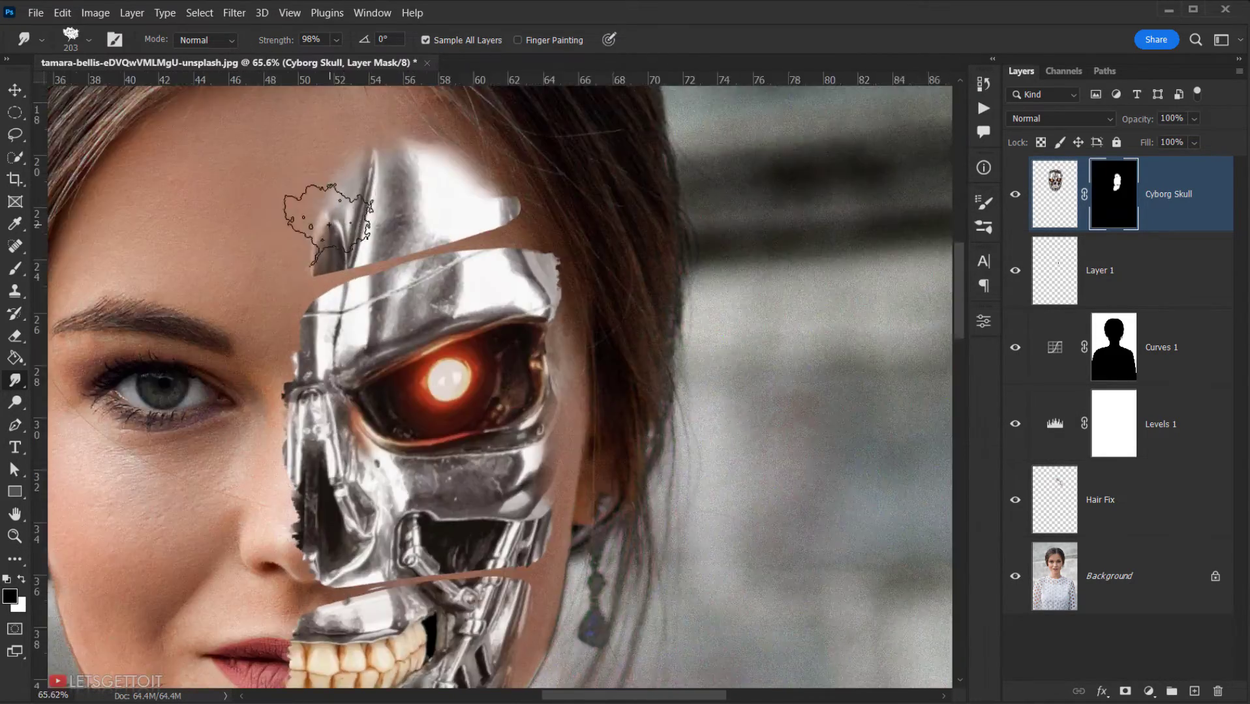
# Step: Pull the inner end of the metal above the forehead strip outward into the skin on the mask with a 124 px Smudge tip
pyautogui.scroll(6, 308, 251)
pyautogui.moveTo(259, 273)
pyautogui.mouseDown()
pyautogui.moveTo(229, 290)
pyautogui.moveTo(176, 290)
pyautogui.mouseUp()
pyautogui.moveTo(298, 287); pyautogui.dragTo(223, 297)
pyautogui.moveTo(294, 302)
pyautogui.mouseDown()
pyautogui.moveTo(416, 260)
pyautogui.moveTo(345, 243)
pyautogui.moveTo(328, 266)
pyautogui.mouseUp()
pyautogui.press('x')
pyautogui.moveTo(398, 204)
pyautogui.mouseDown()
pyautogui.moveTo(355, 196)
pyautogui.moveTo(413, 222)
pyautogui.mouseUp()
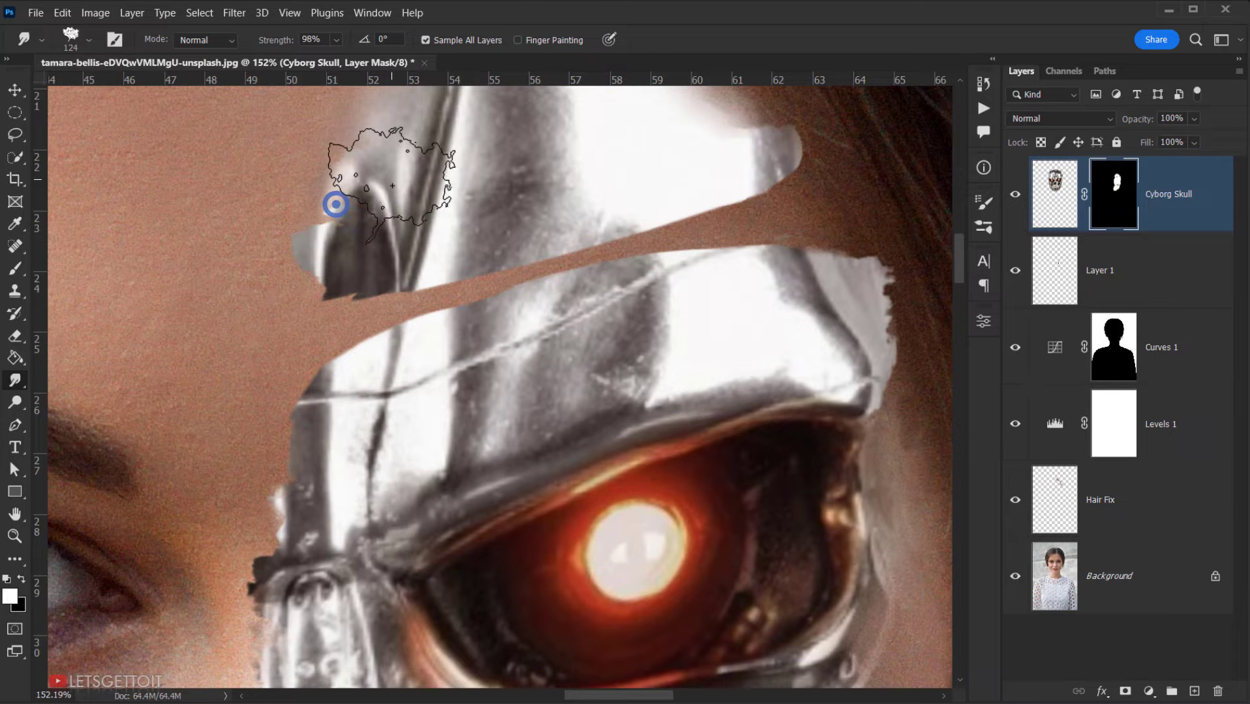
# Step: Roughen the upper edge of the forehead metal on the mask, from its inner side across to the temple, with a 124 px Smudge tip
pyautogui.moveTo(380, 172)
pyautogui.mouseDown()
pyautogui.moveTo(452, 191)
pyautogui.moveTo(347, 343)
pyautogui.mouseUp()
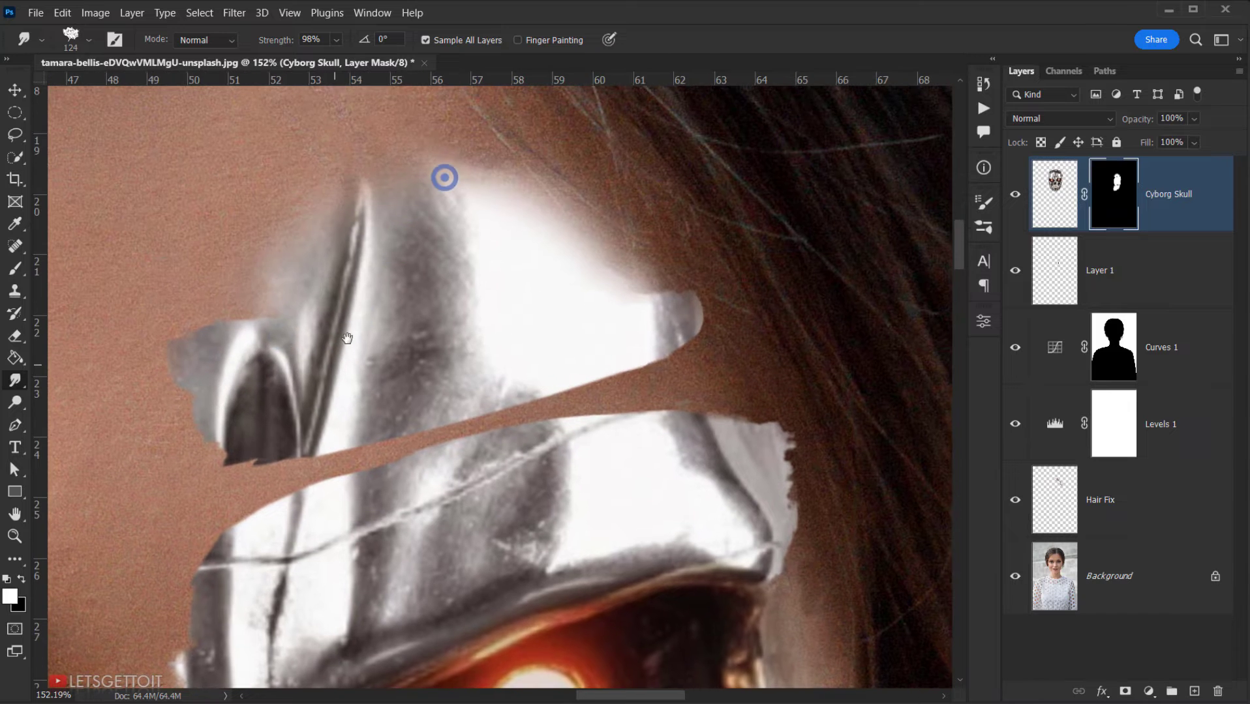
pyautogui.moveTo(290, 312)
pyautogui.mouseDown()
pyautogui.moveTo(290, 283)
pyautogui.moveTo(342, 263)
pyautogui.moveTo(336, 238)
pyautogui.mouseUp()
pyautogui.moveTo(338, 231)
pyautogui.mouseDown()
pyautogui.moveTo(387, 236)
pyautogui.moveTo(391, 212)
pyautogui.moveTo(385, 225)
pyautogui.moveTo(464, 215)
pyautogui.moveTo(472, 245)
pyautogui.moveTo(600, 292)
pyautogui.mouseUp()
pyautogui.scroll(-6, 474, 265)
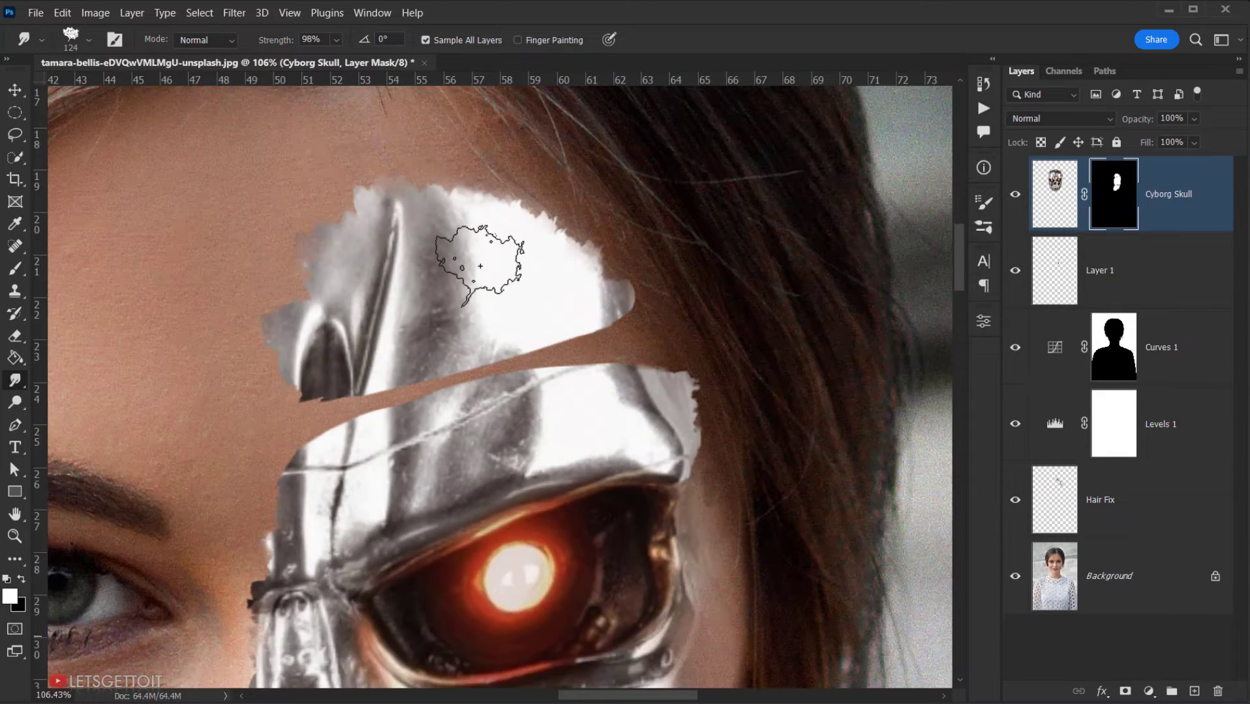
pyautogui.scroll(-4, 434, 268)
pyautogui.scroll(6, 459, 384)
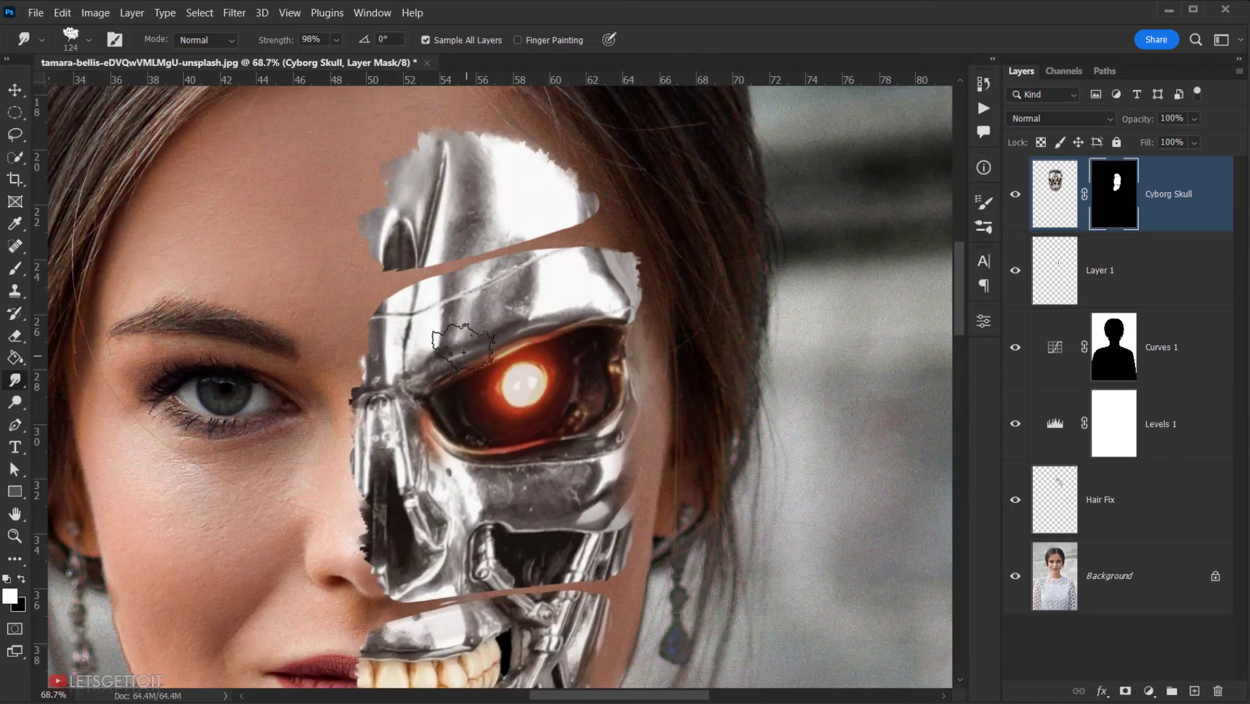
pyautogui.scroll(-5, 459, 385)
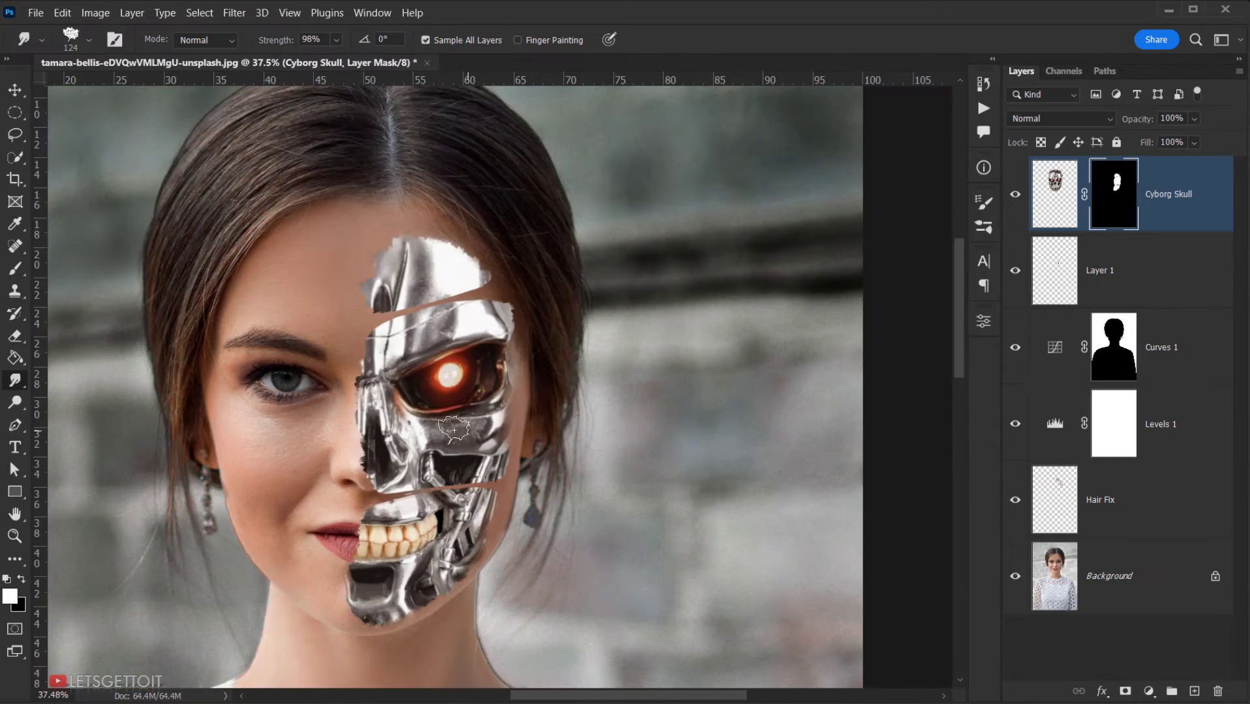
# Step: Smudge a thin skin strip across the chin metal below the teeth on the mask, from the inner edge to the jawline, using a 55 px tip
pyautogui.scroll(7, 375, 550)
pyautogui.moveTo(351, 589)
pyautogui.mouseDown()
pyautogui.moveTo(306, 487)
pyautogui.moveTo(243, 502)
pyautogui.mouseUp()
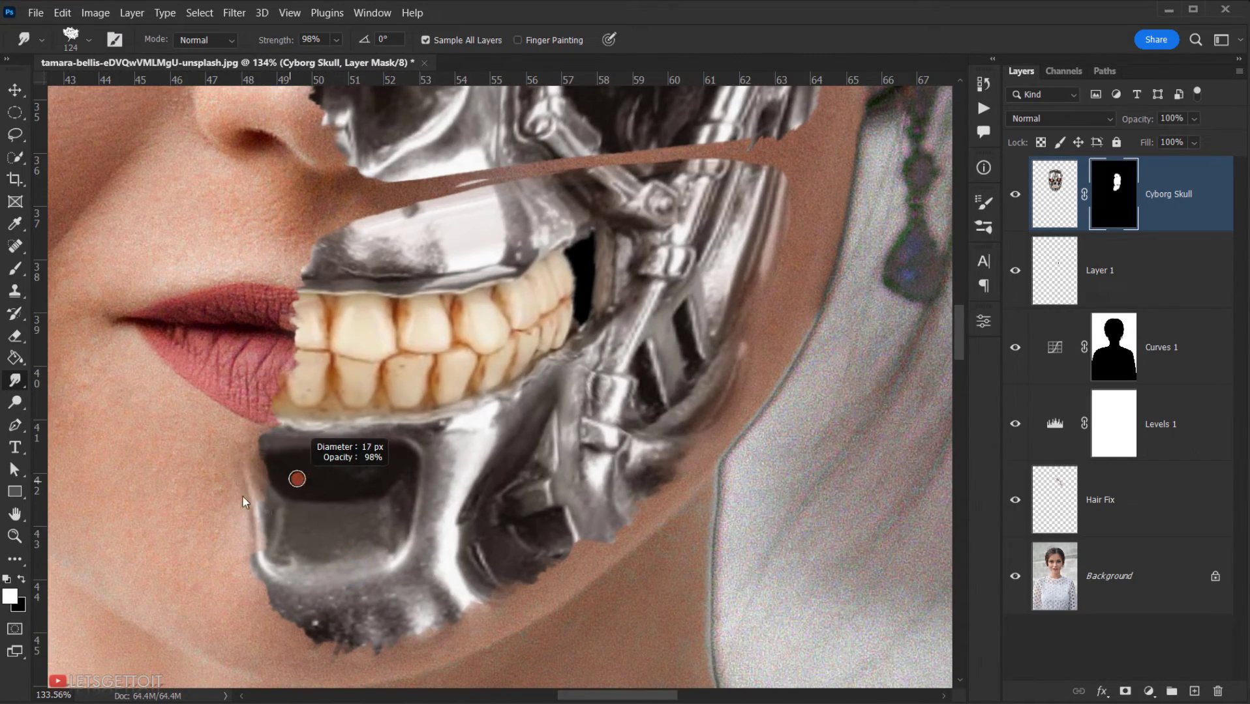
pyautogui.moveTo(217, 459)
pyautogui.mouseDown()
pyautogui.moveTo(512, 544)
pyautogui.moveTo(480, 538)
pyautogui.moveTo(465, 533)
pyautogui.moveTo(484, 520)
pyautogui.moveTo(533, 523)
pyautogui.mouseUp()
pyautogui.keyDown('shift'); pyautogui.click(597, 559); pyautogui.keyUp('shift')
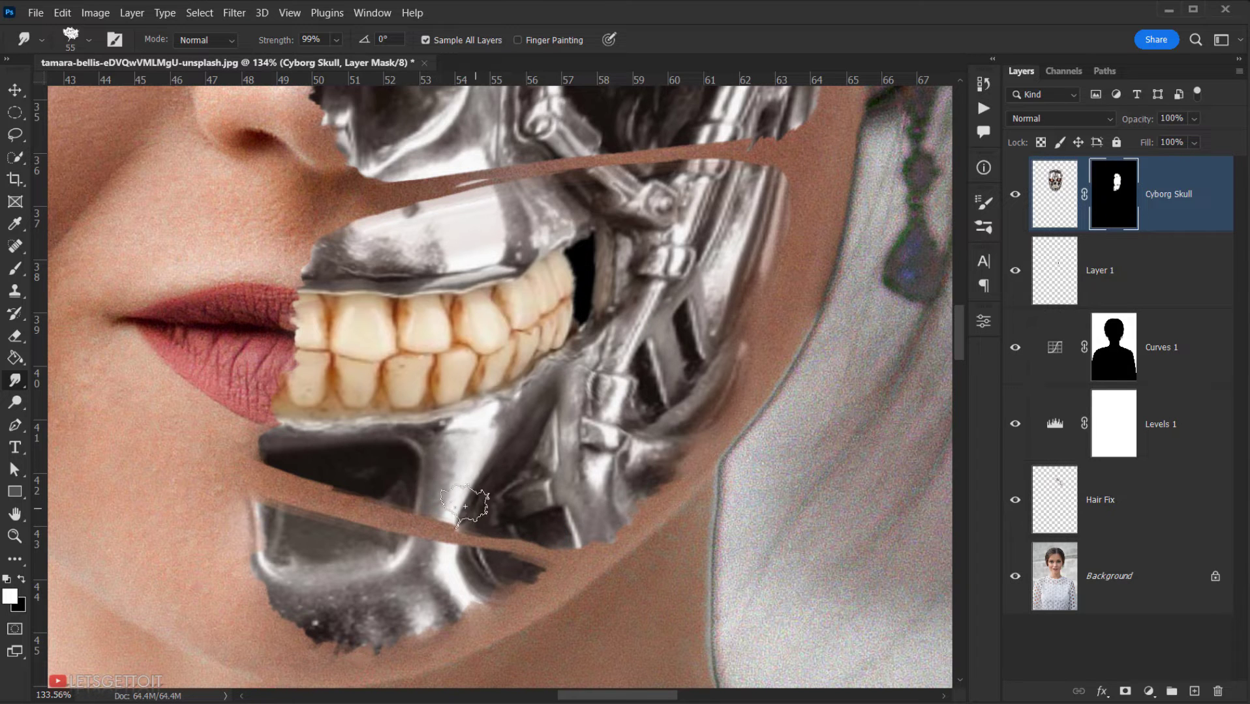
# Step: Reshape the chin strip's upper edge beneath the dark metal recess on the mask with a 20 px Smudge tip
pyautogui.scroll(4, 368, 487)
pyautogui.moveTo(368, 486); pyautogui.dragTo(288, 471)
pyautogui.moveTo(187, 437); pyautogui.dragTo(365, 506)
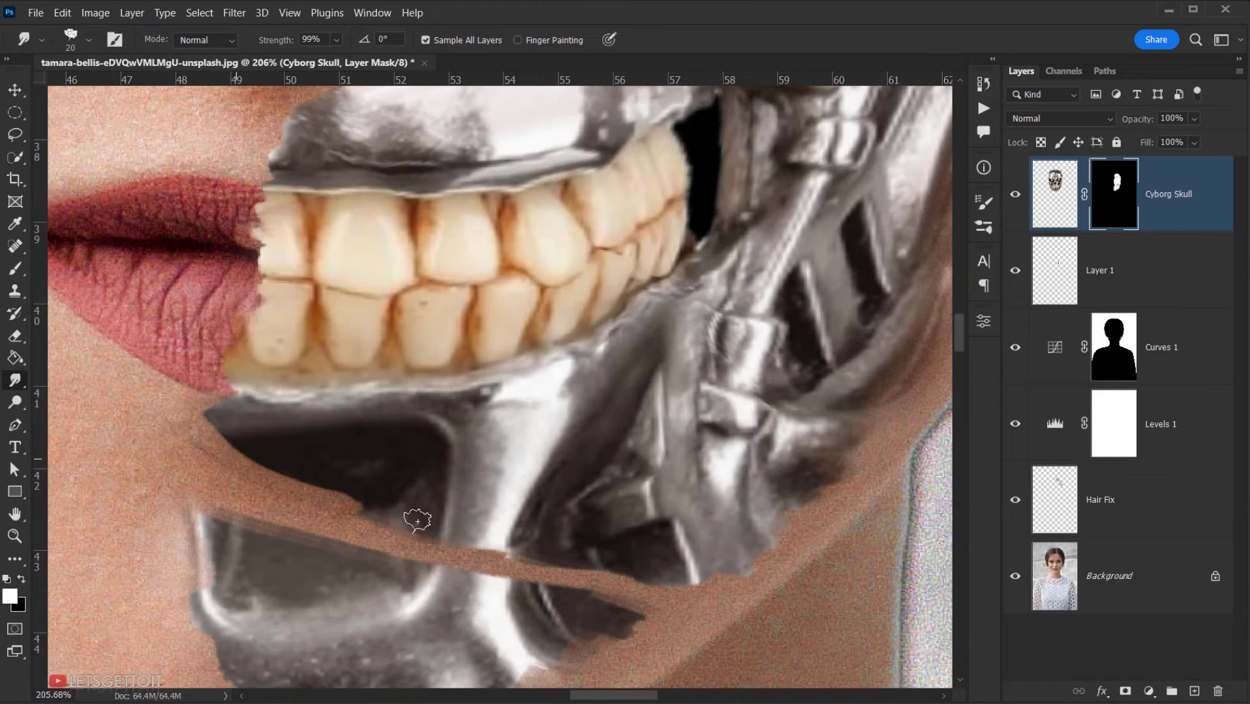
pyautogui.press('x')
pyautogui.moveTo(238, 431)
pyautogui.mouseDown()
pyautogui.moveTo(265, 477)
pyautogui.moveTo(427, 509)
pyautogui.mouseUp()
pyautogui.press('x')
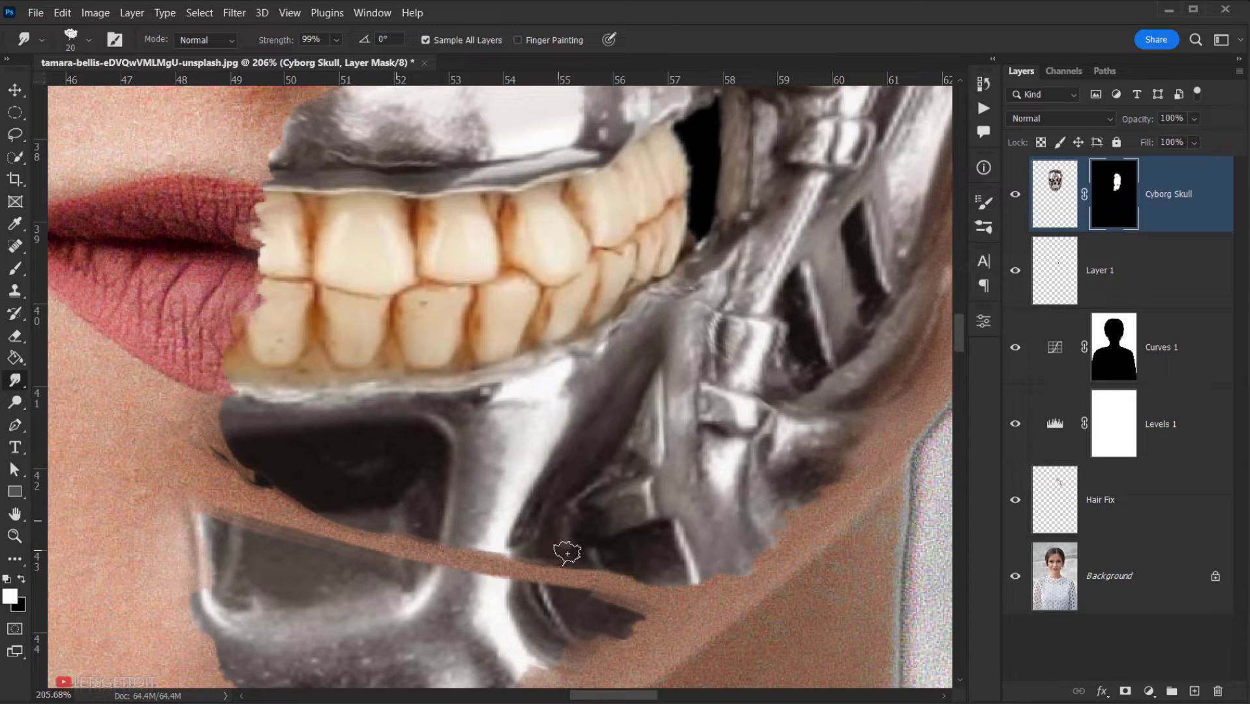
# Step: Extend the lower chin plate up toward the strip on the mask and rework its inner upper corner with 63 and 34 px Smudge tips
pyautogui.moveTo(261, 550); pyautogui.dragTo(395, 586)
pyautogui.moveTo(208, 515); pyautogui.dragTo(357, 559)
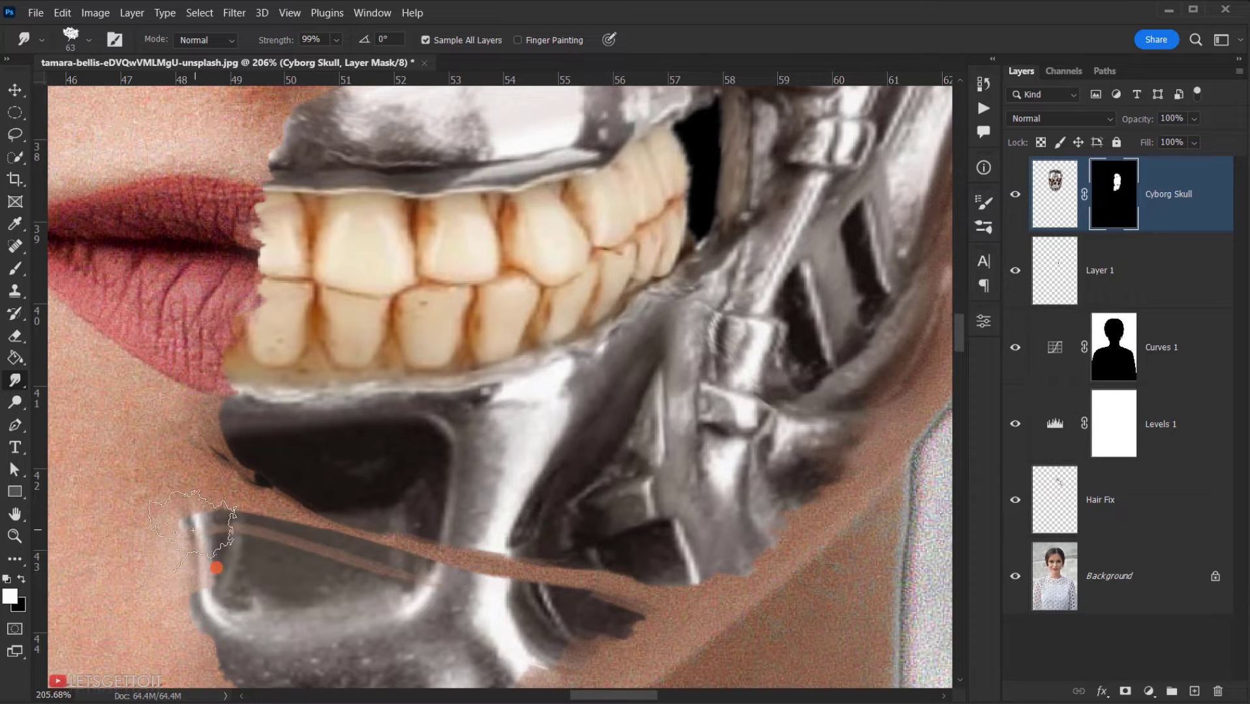
pyautogui.moveTo(193, 531)
pyautogui.mouseDown()
pyautogui.moveTo(159, 594)
pyautogui.moveTo(254, 512)
pyautogui.mouseUp()
pyautogui.press('x')
pyautogui.press('[')
pyautogui.press('[')
pyautogui.press('[')
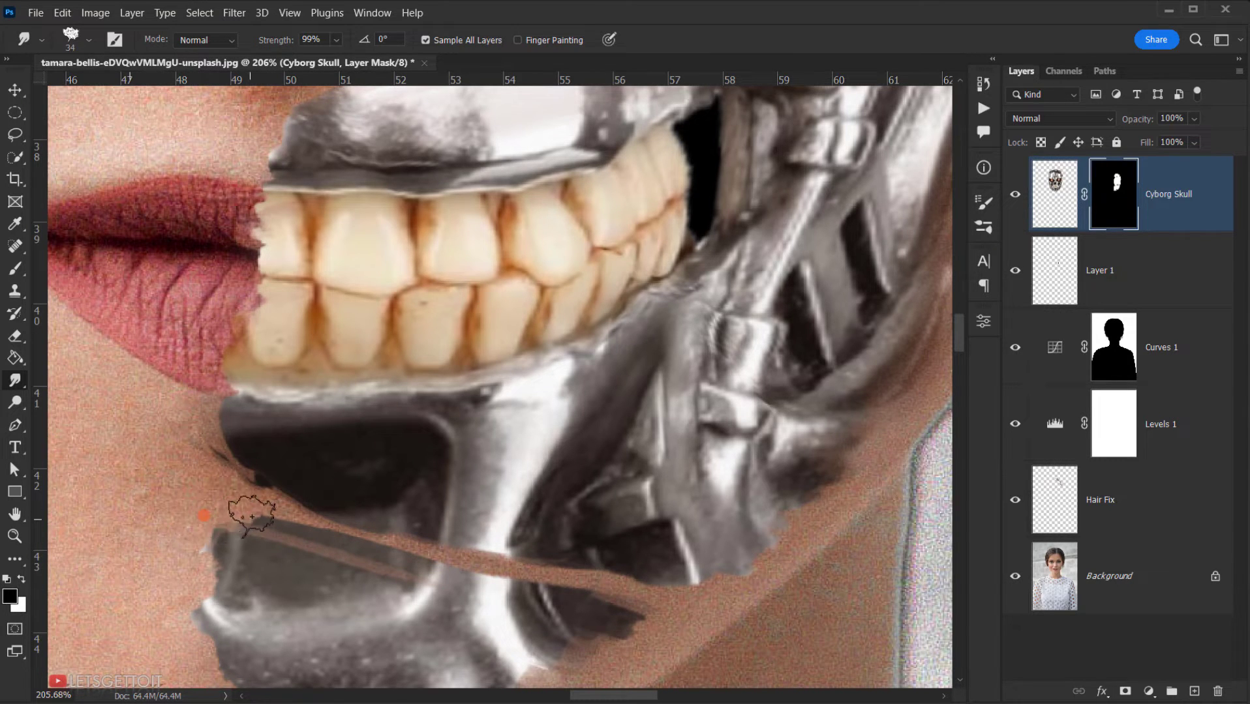
# Step: Fill out the lower chin plate's inner edge with a 101 px Smudge tip and smooth the strip's edges and jaw end with a 12 px tip
pyautogui.keyDown('alt'); pyautogui.rightClick(236, 594); pyautogui.keyUp('alt')
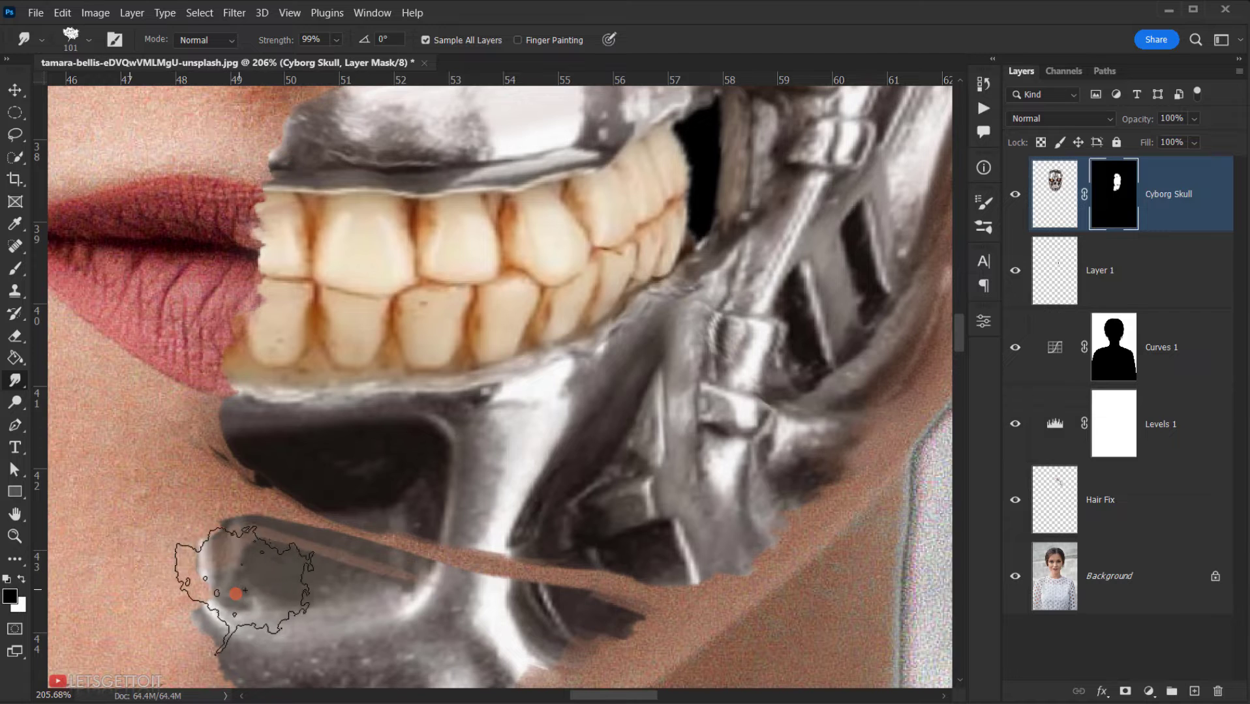
pyautogui.moveTo(241, 594); pyautogui.dragTo(377, 615)
pyautogui.keyDown('alt'); pyautogui.rightClick(380, 615); pyautogui.keyUp('alt')
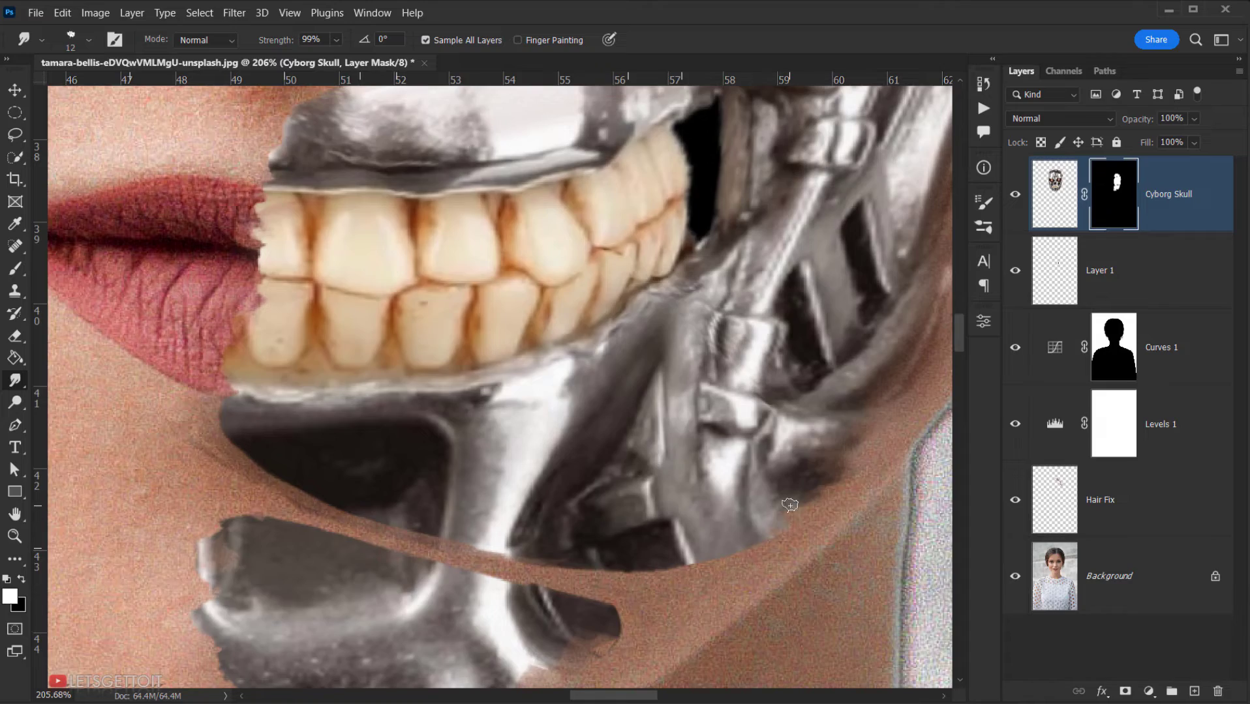
# Step: Smudge a thin diagonal skin strip across the upper inner part of the forehead metal on the mask with a 33 px tip, replacing the first attempt
pyautogui.scroll(-8, 789, 505)
pyautogui.moveTo(750, 424); pyautogui.dragTo(421, 517)
pyautogui.scroll(2, 421, 517)
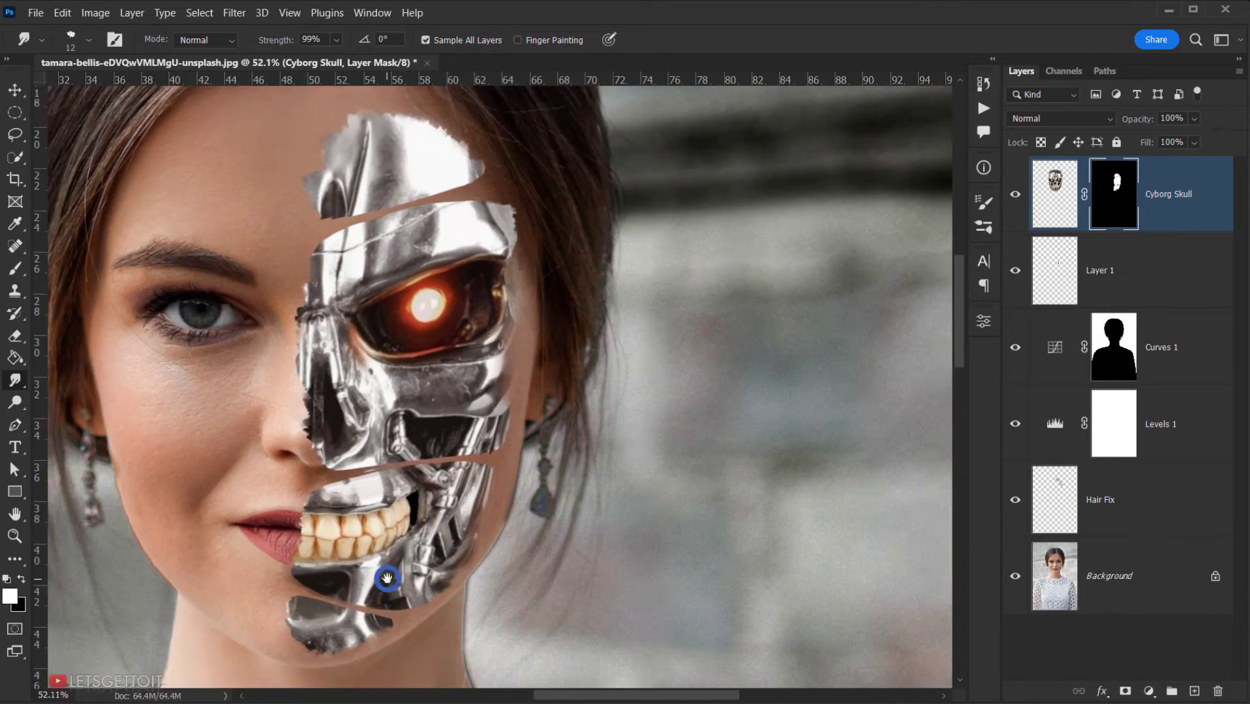
pyautogui.moveTo(388, 578); pyautogui.dragTo(377, 552)
pyautogui.scroll(8, 316, 137)
pyautogui.moveTo(377, 158); pyautogui.dragTo(330, 420)
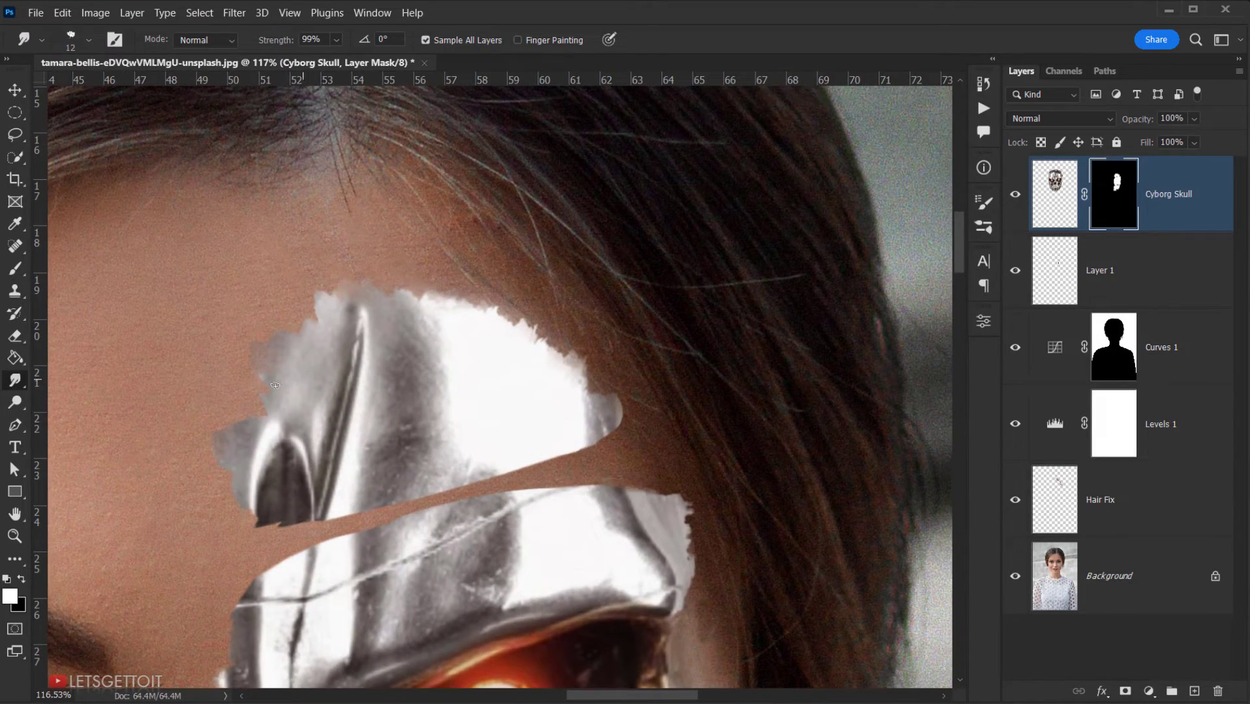
pyautogui.moveTo(270, 394); pyautogui.dragTo(253, 397)
pyautogui.moveTo(410, 301); pyautogui.dragTo(148, 396)
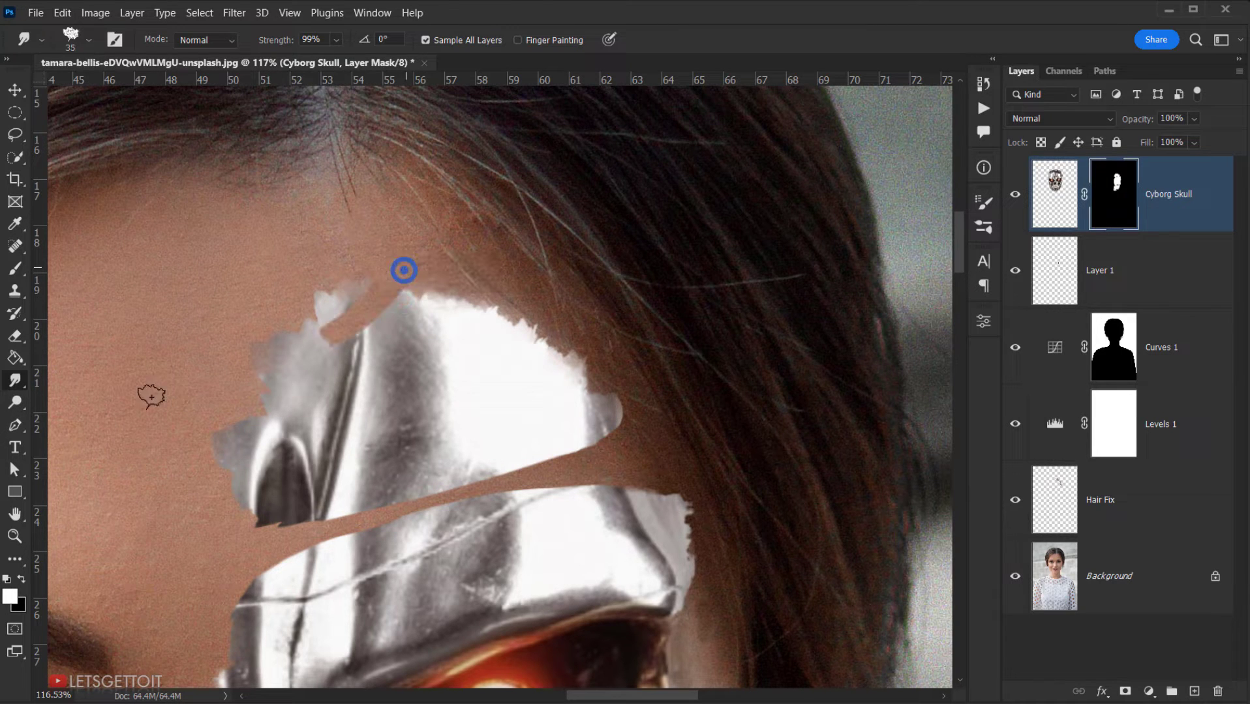
pyautogui.hotkey('ctrl', 'z')
pyautogui.moveTo(437, 278); pyautogui.dragTo(188, 409)
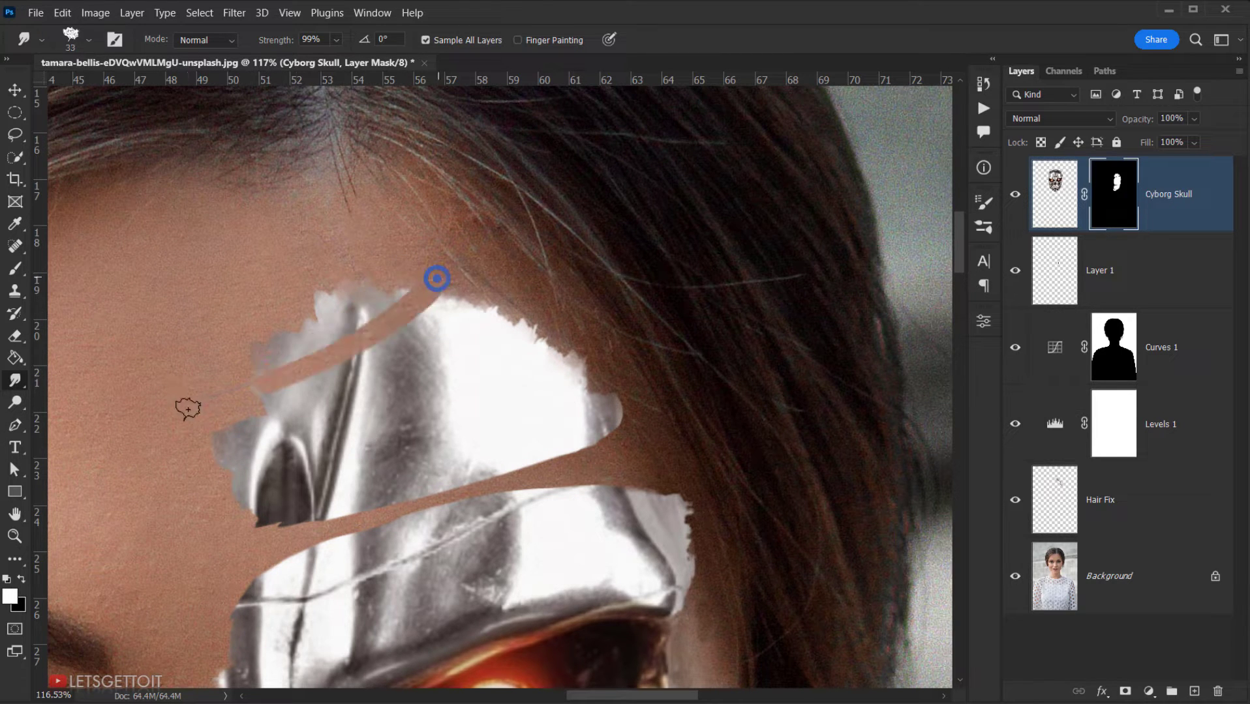
# Step: Smudge the Cyborg Skull mask along the inner edge of the lower forehead fragment to give it a ragged, torn outline
pyautogui.moveTo(321, 385); pyautogui.dragTo(200, 472)
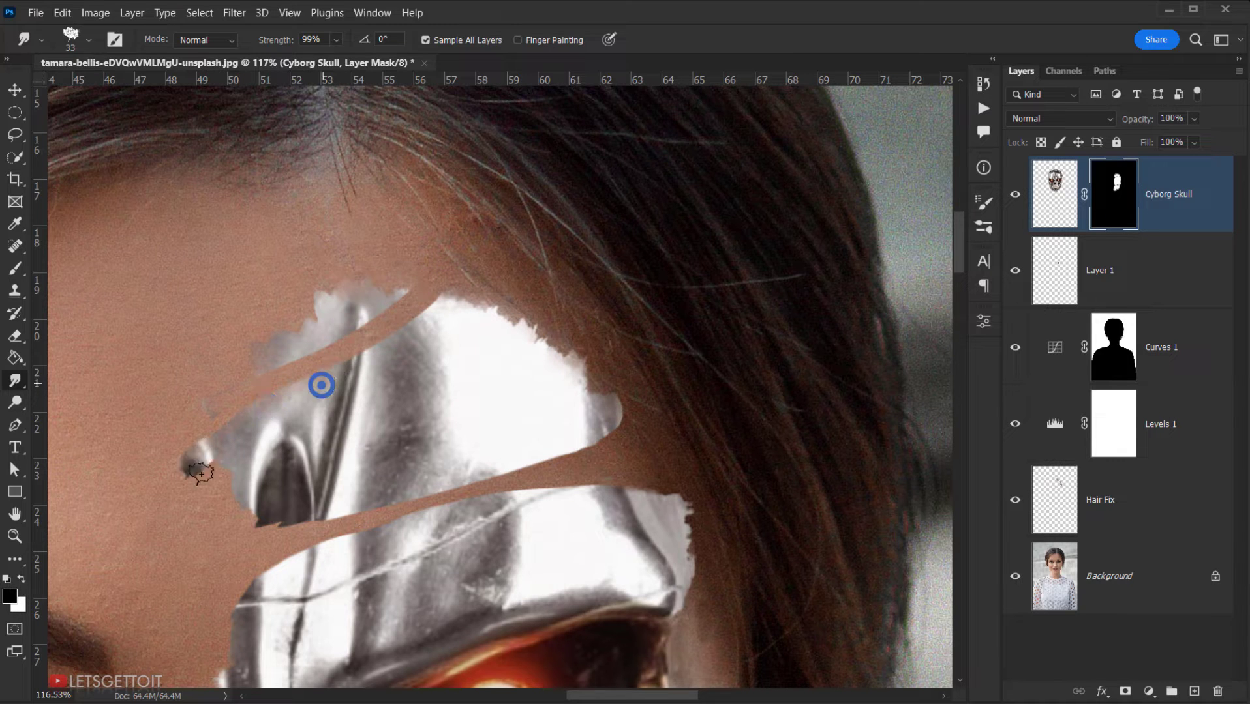
pyautogui.scroll(5, 196, 456)
pyautogui.press(']')
pyautogui.press(']')
pyautogui.press(']')
pyautogui.press(']')
pyautogui.moveTo(287, 477)
pyautogui.mouseDown()
pyautogui.moveTo(234, 491)
pyautogui.moveTo(252, 492)
pyautogui.mouseUp()
pyautogui.moveTo(239, 372); pyautogui.dragTo(210, 366)
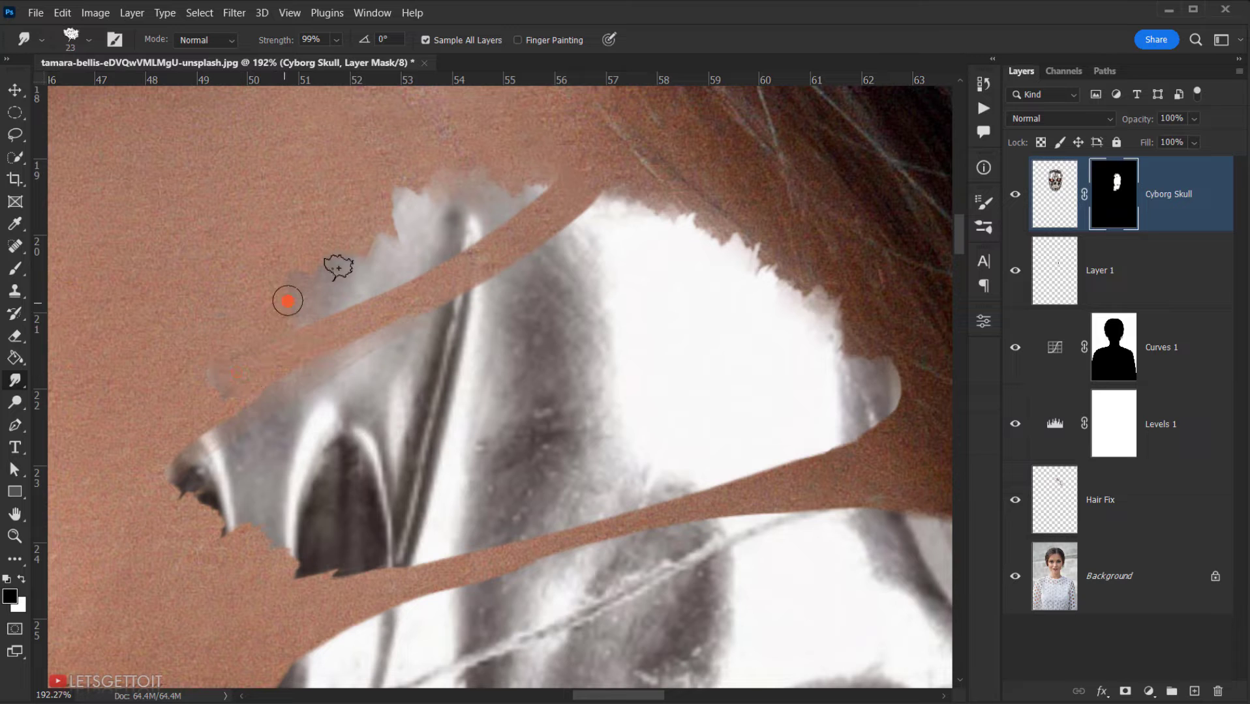
# Step: Smudge the uppermost forehead fragment outward toward the middle of the forehead and smooth its lower edge on the mask
pyautogui.moveTo(385, 219)
pyautogui.mouseDown()
pyautogui.moveTo(415, 208)
pyautogui.moveTo(352, 199)
pyautogui.mouseUp()
pyautogui.moveTo(378, 208)
pyautogui.mouseDown()
pyautogui.moveTo(357, 200)
pyautogui.moveTo(376, 233)
pyautogui.moveTo(330, 236)
pyautogui.mouseUp()
pyautogui.moveTo(323, 253)
pyautogui.mouseDown()
pyautogui.moveTo(334, 262)
pyautogui.moveTo(283, 277)
pyautogui.mouseUp()
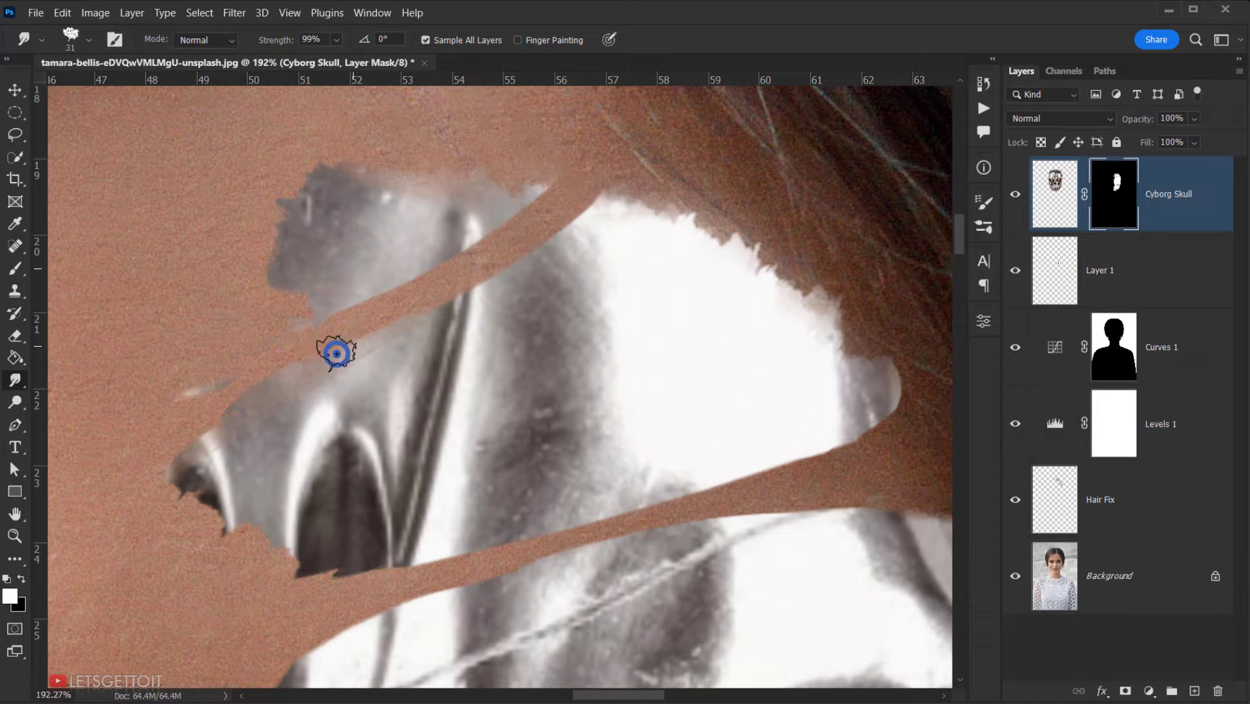
pyautogui.moveTo(288, 297); pyautogui.dragTo(336, 302)
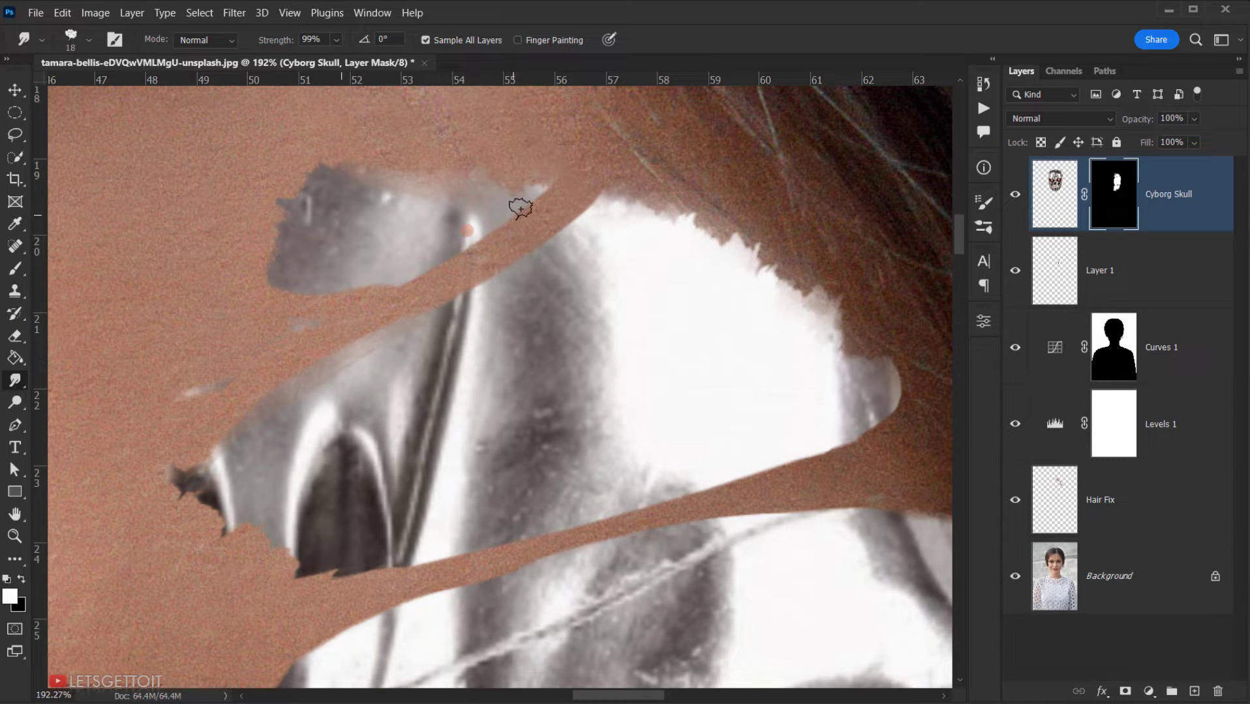
# Step: Set the smudge strength to 100% and clean up the skin strip between the two forehead fragments with a 24 px brush
pyautogui.moveTo(465, 246); pyautogui.dragTo(346, 299)
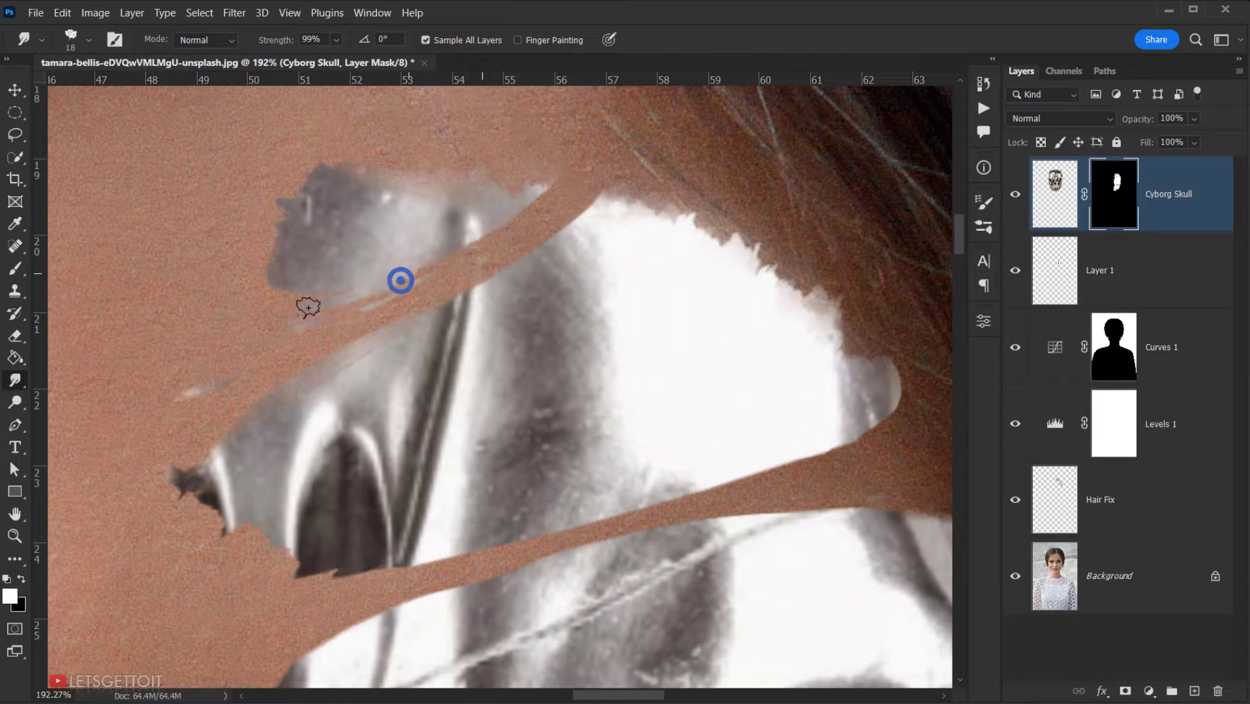
pyautogui.moveTo(380, 285)
pyautogui.mouseDown()
pyautogui.moveTo(317, 311)
pyautogui.moveTo(296, 289)
pyautogui.moveTo(313, 307)
pyautogui.moveTo(316, 288)
pyautogui.moveTo(400, 274)
pyautogui.mouseUp()
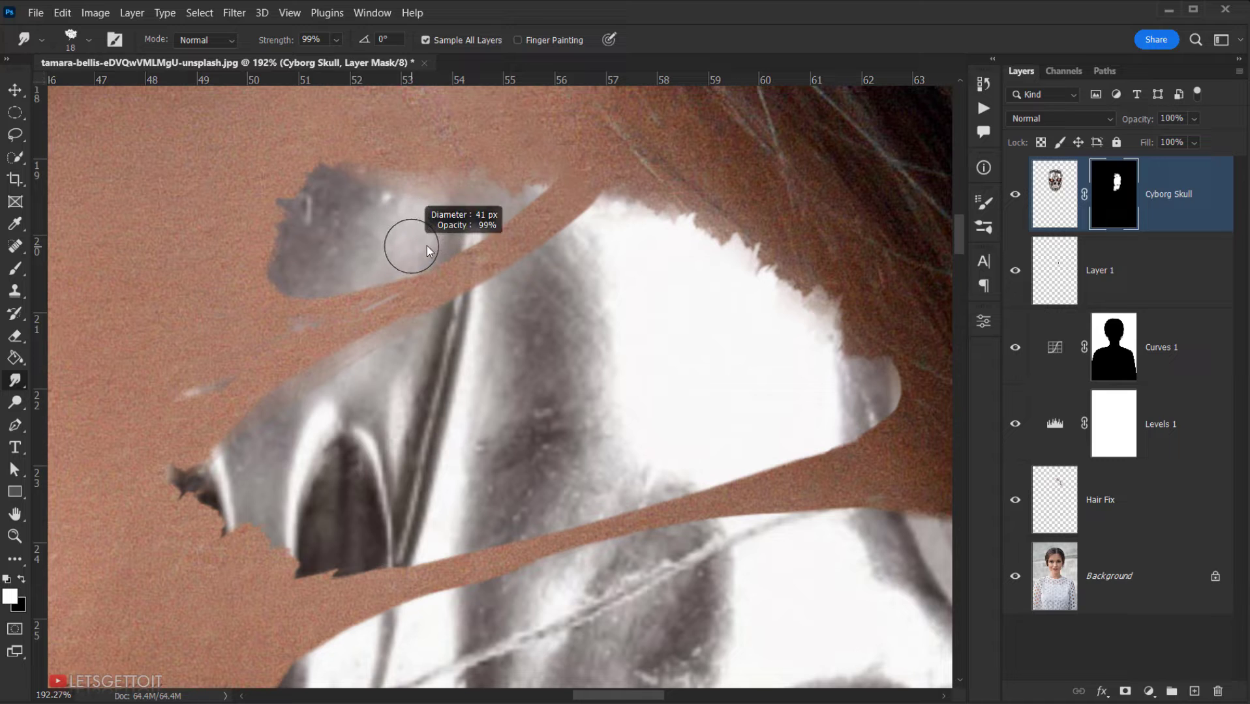
pyautogui.moveTo(421, 253); pyautogui.dragTo(430, 254)
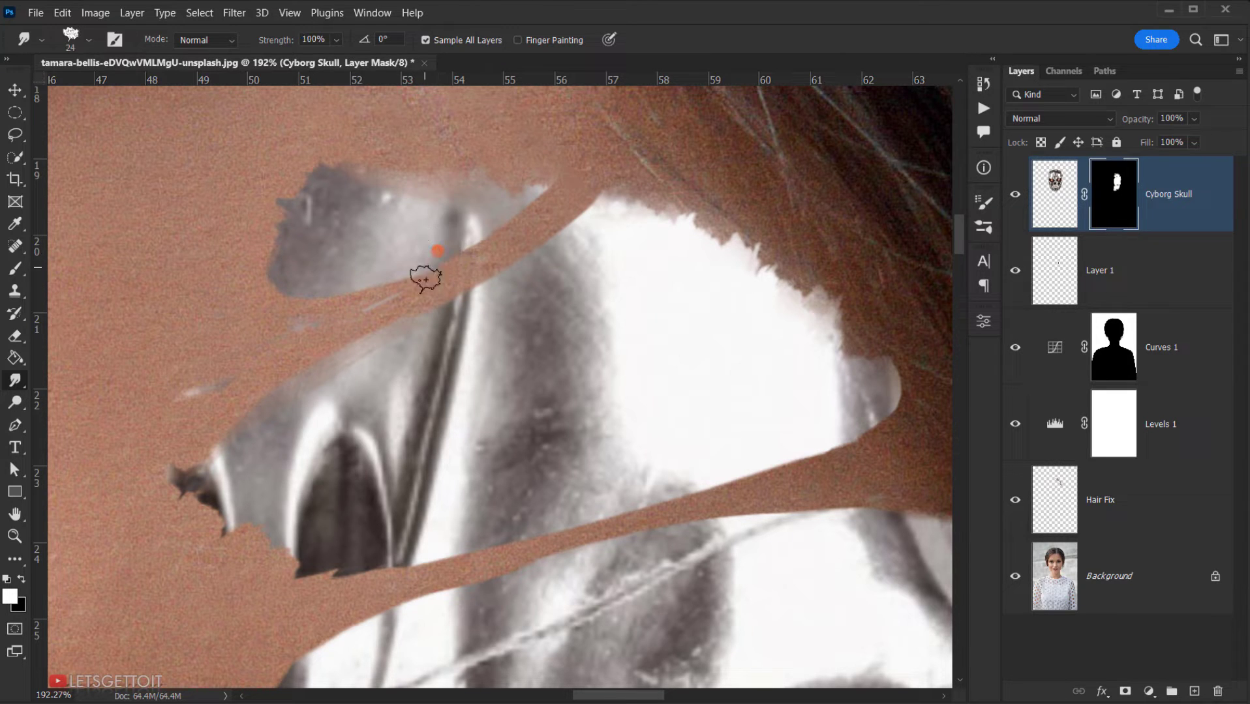
pyautogui.moveTo(403, 305)
pyautogui.mouseDown()
pyautogui.moveTo(296, 340)
pyautogui.moveTo(375, 357)
pyautogui.moveTo(344, 364)
pyautogui.mouseUp()
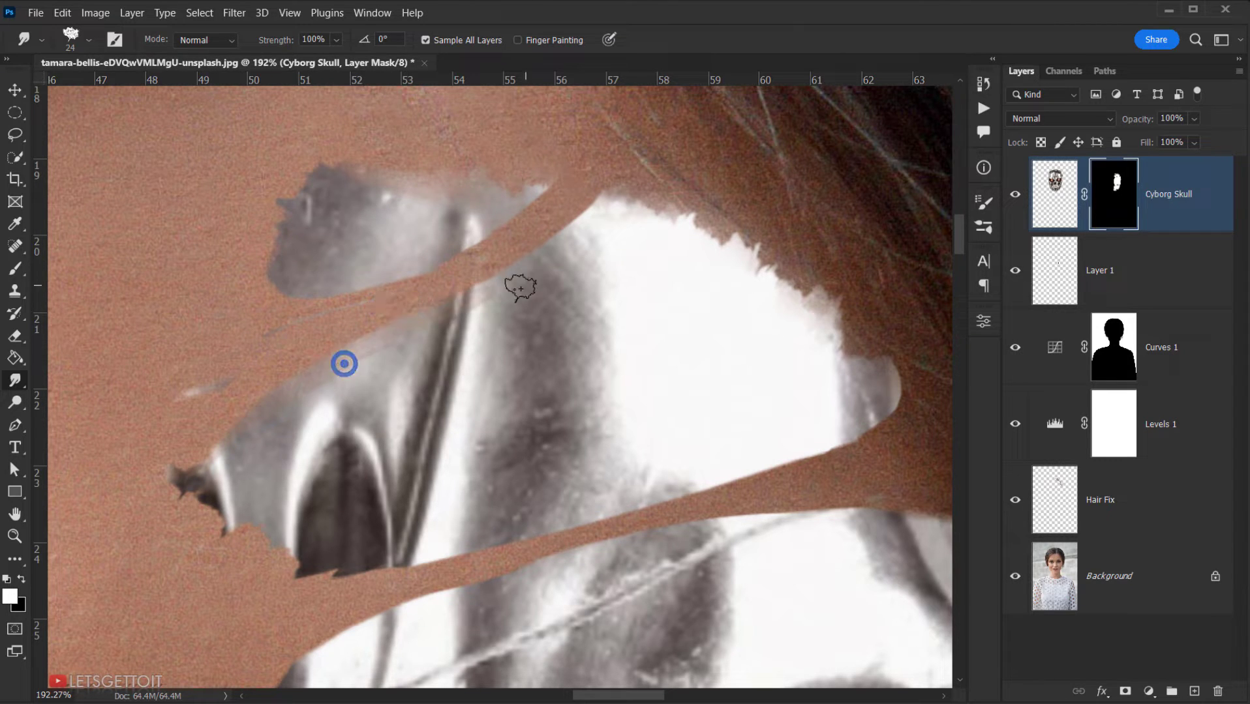
# Step: Smudge the upper edge of the large forehead fragment toward the hairline and extend the hair-side tip of the uppermost fragment
pyautogui.moveTo(528, 279); pyautogui.dragTo(454, 310)
pyautogui.moveTo(600, 220)
pyautogui.mouseDown()
pyautogui.moveTo(432, 328)
pyautogui.moveTo(624, 201)
pyautogui.moveTo(714, 201)
pyautogui.mouseUp()
pyautogui.moveTo(632, 239)
pyautogui.mouseDown()
pyautogui.moveTo(661, 245)
pyautogui.moveTo(709, 228)
pyautogui.mouseUp()
pyautogui.moveTo(486, 212); pyautogui.dragTo(467, 211)
pyautogui.moveTo(474, 206); pyautogui.dragTo(544, 168)
pyautogui.moveTo(513, 210); pyautogui.dragTo(537, 185)
pyautogui.press('x')
pyautogui.press('x')
pyautogui.moveTo(490, 236)
pyautogui.mouseDown()
pyautogui.moveTo(544, 173)
pyautogui.moveTo(566, 170)
pyautogui.mouseUp()
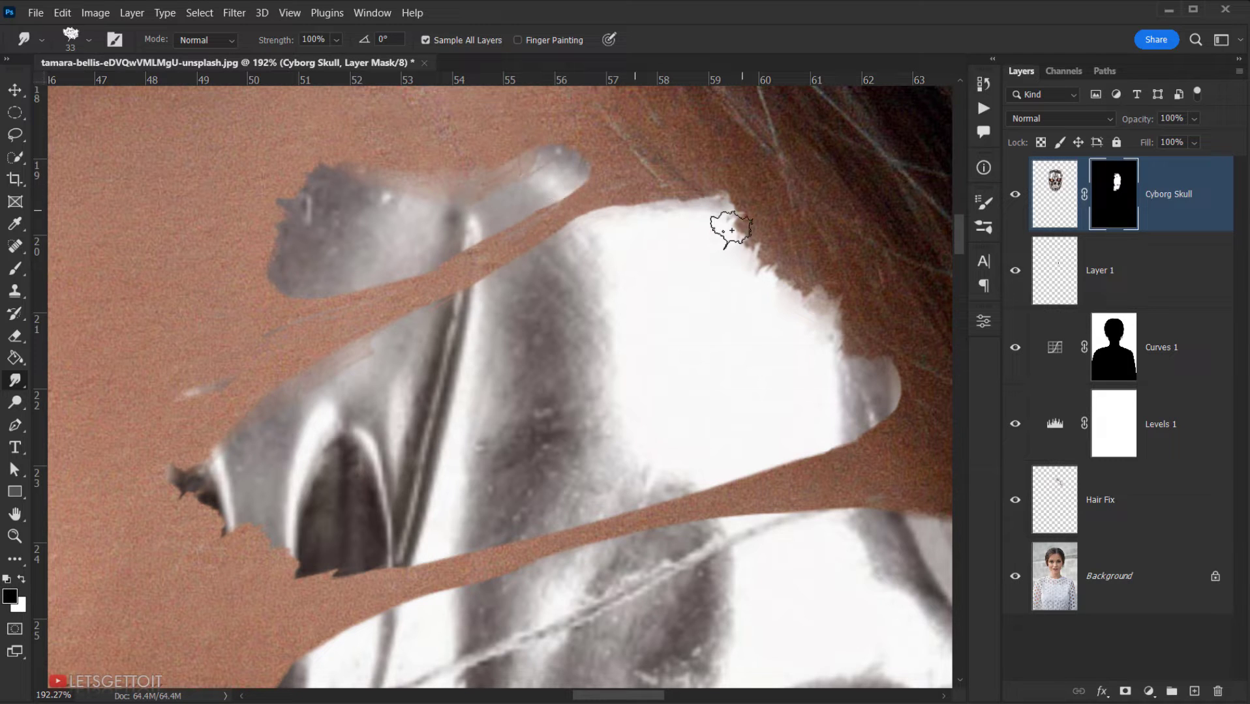
# Step: Roughen the top, inner and hair-side edges of the uppermost forehead fragment by smudging the mask in short strokes
pyautogui.press('x')
pyautogui.moveTo(446, 199)
pyautogui.mouseDown()
pyautogui.moveTo(474, 163)
pyautogui.moveTo(527, 153)
pyautogui.moveTo(443, 160)
pyautogui.mouseUp()
pyautogui.press('x')
pyautogui.moveTo(270, 217)
pyautogui.mouseDown()
pyautogui.moveTo(326, 183)
pyautogui.moveTo(243, 222)
pyautogui.moveTo(244, 265)
pyautogui.moveTo(279, 273)
pyautogui.mouseUp()
pyautogui.moveTo(541, 153)
pyautogui.mouseDown()
pyautogui.moveTo(442, 146)
pyautogui.moveTo(538, 138)
pyautogui.moveTo(592, 161)
pyautogui.moveTo(527, 182)
pyautogui.moveTo(547, 186)
pyautogui.moveTo(521, 191)
pyautogui.moveTo(548, 184)
pyautogui.moveTo(495, 224)
pyautogui.moveTo(463, 199)
pyautogui.moveTo(533, 182)
pyautogui.mouseUp()
pyautogui.keyDown('alt'); pyautogui.rightClick(572, 159); pyautogui.keyUp('alt')
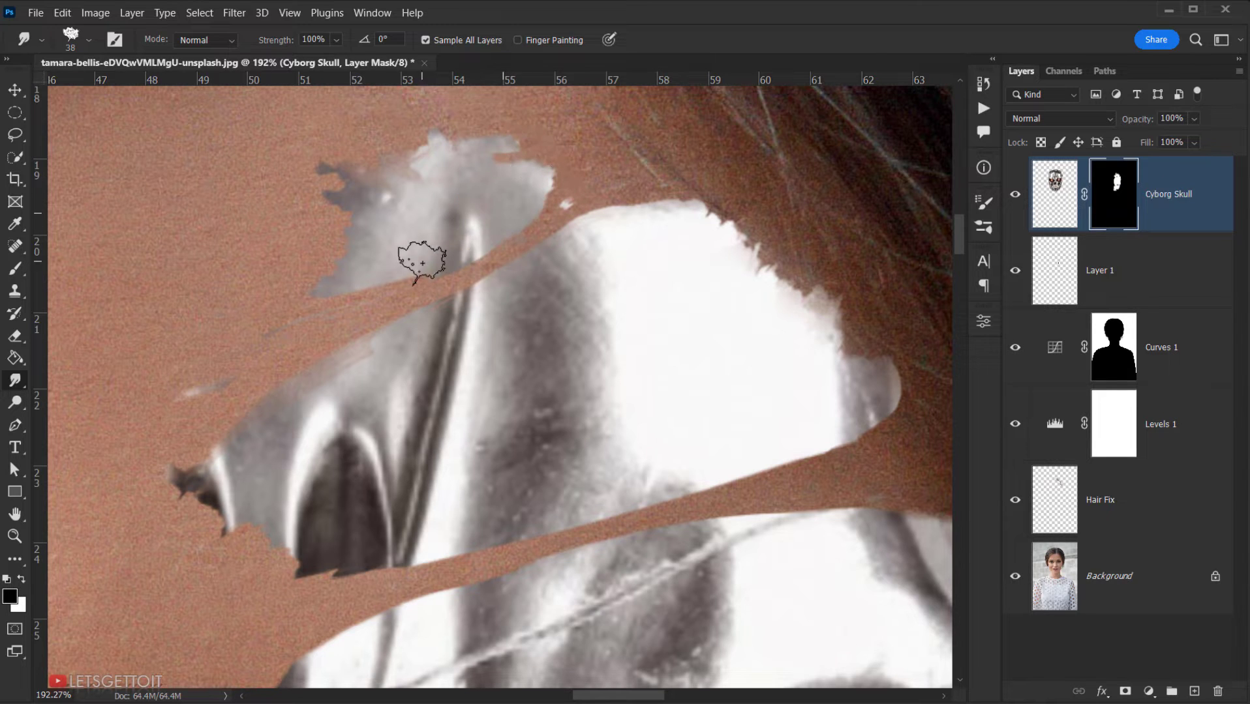
# Step: Smudge the lower edge of the uppermost forehead fragment, and reduce the brush to 10 px for the stray specks beside it
pyautogui.press('x')
pyautogui.press('[')
pyautogui.press('[')
pyautogui.press('[')
pyautogui.moveTo(379, 261)
pyautogui.mouseDown()
pyautogui.moveTo(368, 291)
pyautogui.moveTo(415, 268)
pyautogui.mouseUp()
pyautogui.moveTo(195, 377)
pyautogui.mouseDown()
pyautogui.moveTo(231, 377)
pyautogui.moveTo(188, 377)
pyautogui.mouseUp()
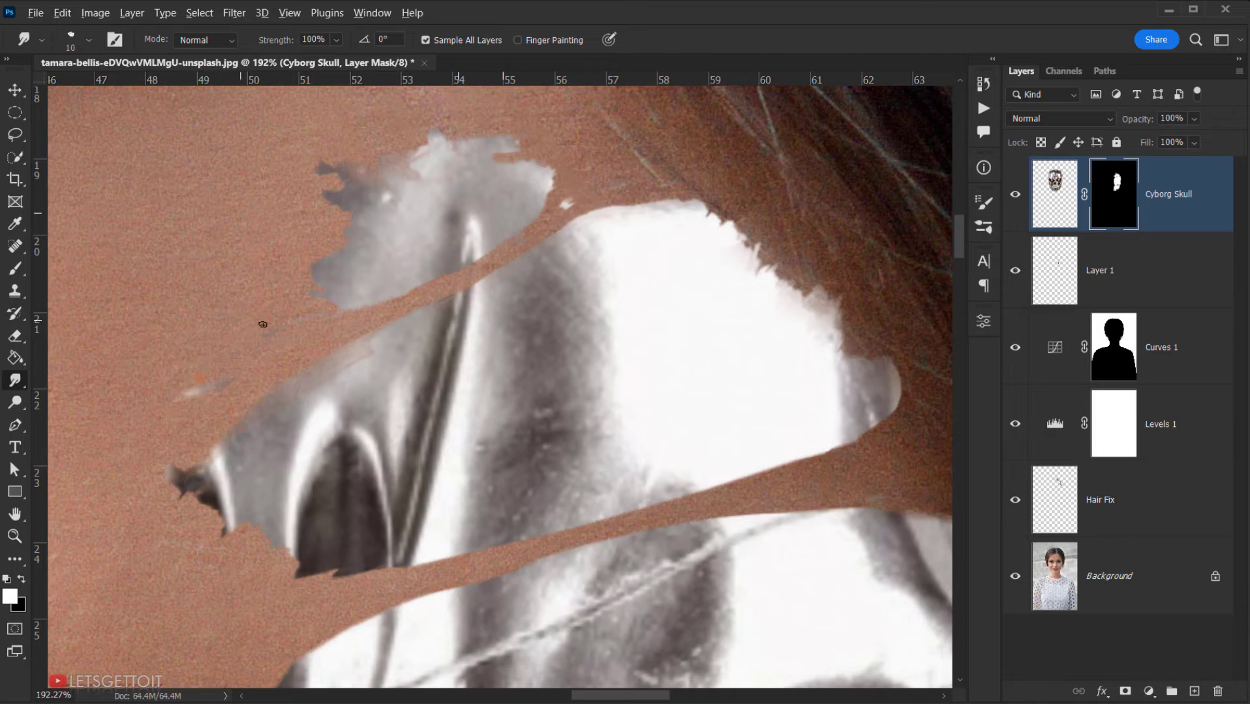
# Step: Smudge the mask outward at the outer edge of the metal cheekbone below the glowing eye using a larger brush
pyautogui.scroll(-10, 288, 319)
pyautogui.scroll(-3, 318, 319)
pyautogui.scroll(9, 350, 339)
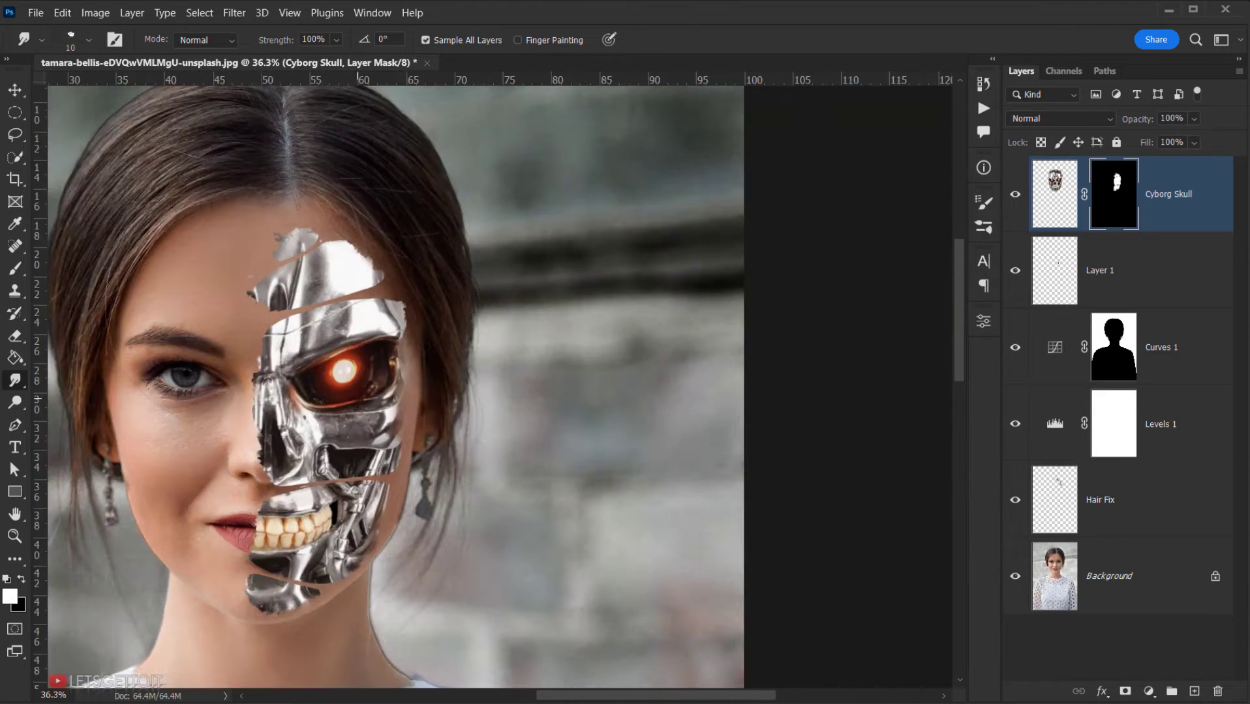
pyautogui.moveTo(303, 427); pyautogui.dragTo(350, 271)
pyautogui.scroll(-2, 350, 270)
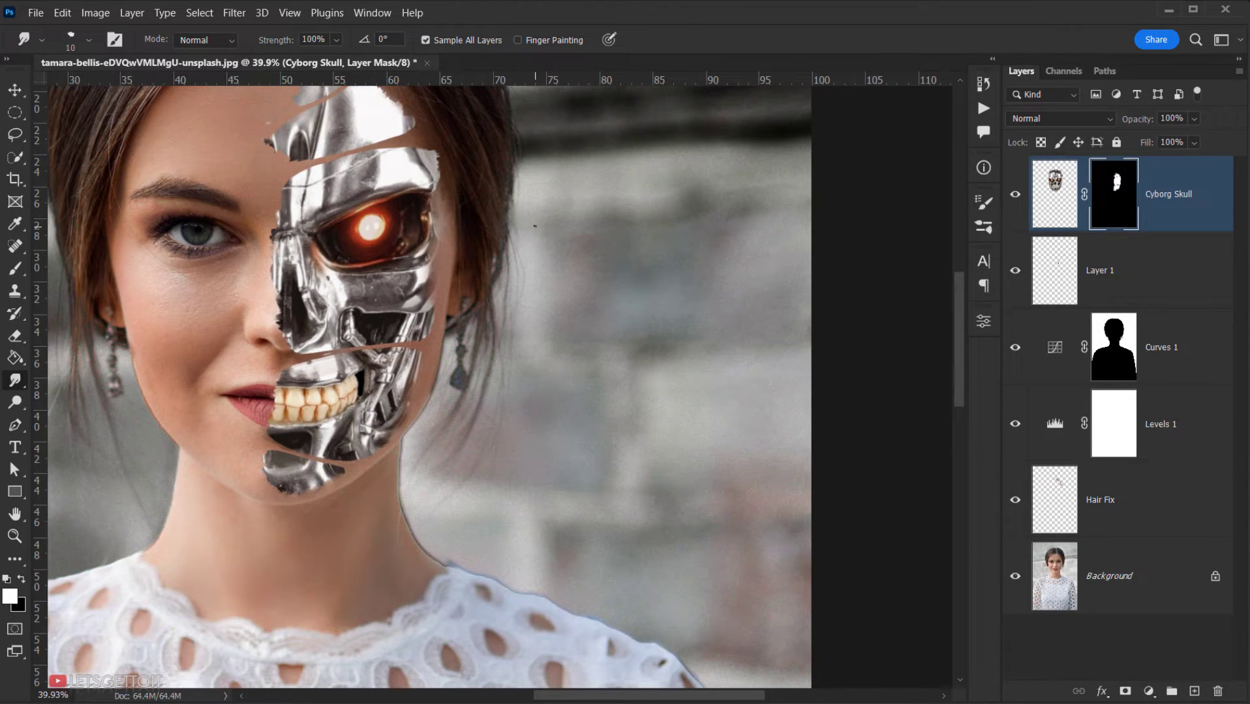
pyautogui.scroll(5, 534, 227)
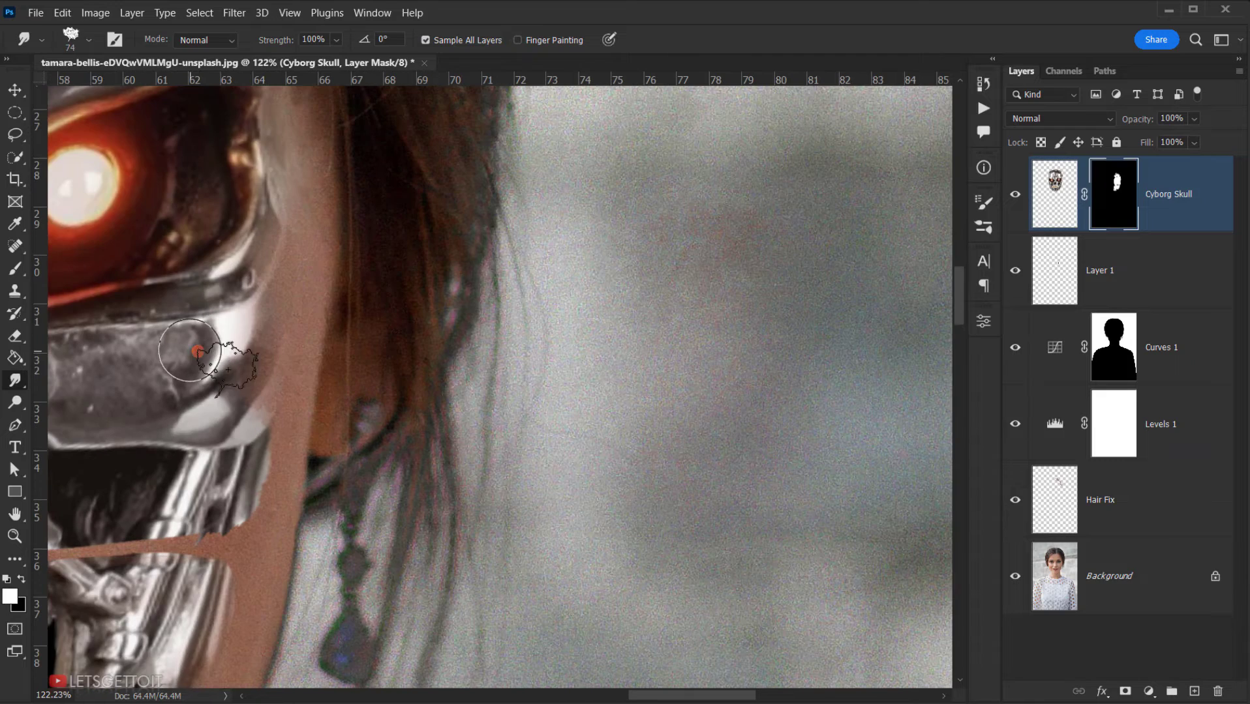
pyautogui.keyDown('alt'); pyautogui.rightClick(198, 352); pyautogui.keyUp('alt')
pyautogui.moveTo(198, 385)
pyautogui.mouseDown()
pyautogui.moveTo(254, 375)
pyautogui.moveTo(242, 367)
pyautogui.moveTo(251, 358)
pyautogui.moveTo(242, 407)
pyautogui.moveTo(257, 352)
pyautogui.moveTo(246, 298)
pyautogui.moveTo(270, 241)
pyautogui.moveTo(250, 318)
pyautogui.moveTo(257, 279)
pyautogui.moveTo(243, 244)
pyautogui.moveTo(205, 254)
pyautogui.moveTo(236, 227)
pyautogui.moveTo(246, 240)
pyautogui.moveTo(219, 288)
pyautogui.moveTo(254, 315)
pyautogui.mouseUp()
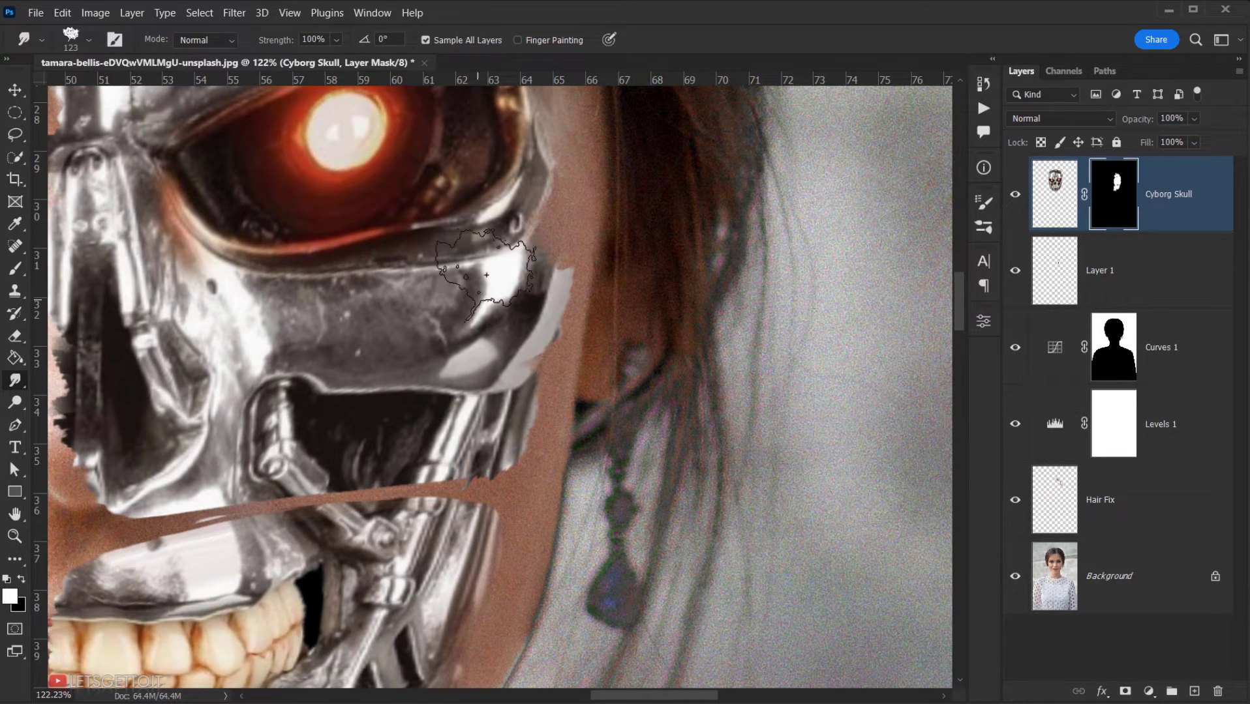
# Step: Smudge the outer ends of the metal brow plate and upper eye socket toward the hair with a resized brush
pyautogui.moveTo(455, 274); pyautogui.dragTo(377, 405)
pyautogui.moveTo(426, 263)
pyautogui.mouseDown()
pyautogui.moveTo(452, 204)
pyautogui.moveTo(393, 253)
pyautogui.moveTo(430, 192)
pyautogui.moveTo(452, 264)
pyautogui.moveTo(446, 279)
pyautogui.moveTo(443, 224)
pyautogui.moveTo(394, 252)
pyautogui.moveTo(392, 400)
pyautogui.mouseUp()
pyautogui.moveTo(404, 245)
pyautogui.mouseDown()
pyautogui.moveTo(454, 264)
pyautogui.moveTo(449, 298)
pyautogui.moveTo(432, 293)
pyautogui.moveTo(443, 296)
pyautogui.moveTo(412, 311)
pyautogui.moveTo(437, 288)
pyautogui.moveTo(424, 288)
pyautogui.moveTo(432, 273)
pyautogui.moveTo(373, 294)
pyautogui.moveTo(422, 270)
pyautogui.moveTo(342, 279)
pyautogui.moveTo(399, 262)
pyautogui.mouseUp()
pyautogui.keyDown('alt'); pyautogui.rightClick(442, 296); pyautogui.keyUp('alt')
pyautogui.keyDown('alt'); pyautogui.rightClick(430, 288); pyautogui.keyUp('alt')
pyautogui.keyDown('alt'); pyautogui.rightClick(355, 260); pyautogui.keyUp('alt')
pyautogui.moveTo(377, 256); pyautogui.dragTo(417, 273)
pyautogui.moveTo(357, 313); pyautogui.dragTo(424, 336)
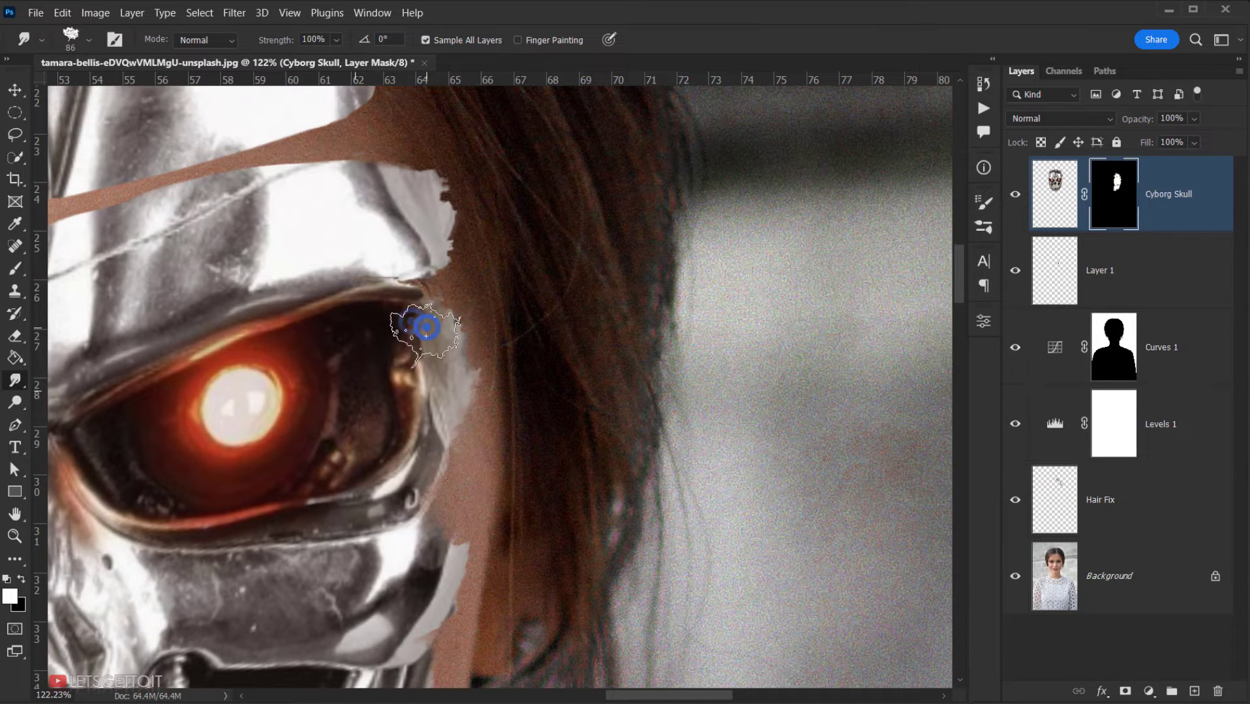
# Step: Roughen the mask edge between the metal brow plate and the outer corner of the eye socket with short smudge strokes
pyautogui.moveTo(396, 269)
pyautogui.mouseDown()
pyautogui.moveTo(406, 321)
pyautogui.moveTo(430, 338)
pyautogui.mouseUp()
pyautogui.keyDown('alt'); pyautogui.rightClick(416, 286); pyautogui.keyUp('alt')
pyautogui.keyDown('alt'); pyautogui.rightClick(431, 291); pyautogui.keyUp('alt')
pyautogui.moveTo(432, 287)
pyautogui.mouseDown()
pyautogui.moveTo(385, 295)
pyautogui.moveTo(421, 280)
pyautogui.moveTo(365, 317)
pyautogui.moveTo(410, 300)
pyautogui.mouseUp()
pyautogui.moveTo(382, 312); pyautogui.dragTo(419, 299)
pyautogui.moveTo(412, 300)
pyautogui.mouseDown()
pyautogui.moveTo(439, 303)
pyautogui.moveTo(384, 300)
pyautogui.moveTo(390, 266)
pyautogui.moveTo(372, 286)
pyautogui.moveTo(447, 336)
pyautogui.mouseUp()
pyautogui.keyDown('alt'); pyautogui.rightClick(385, 320); pyautogui.keyUp('alt')
pyautogui.moveTo(452, 342); pyautogui.dragTo(459, 342)
# Step: Smudge the outer rim of the eye socket down toward the cheekbone using a 121 px brush
pyautogui.keyDown('alt'); pyautogui.rightClick(409, 381); pyautogui.keyUp('alt')
pyautogui.moveTo(418, 413); pyautogui.dragTo(427, 419)
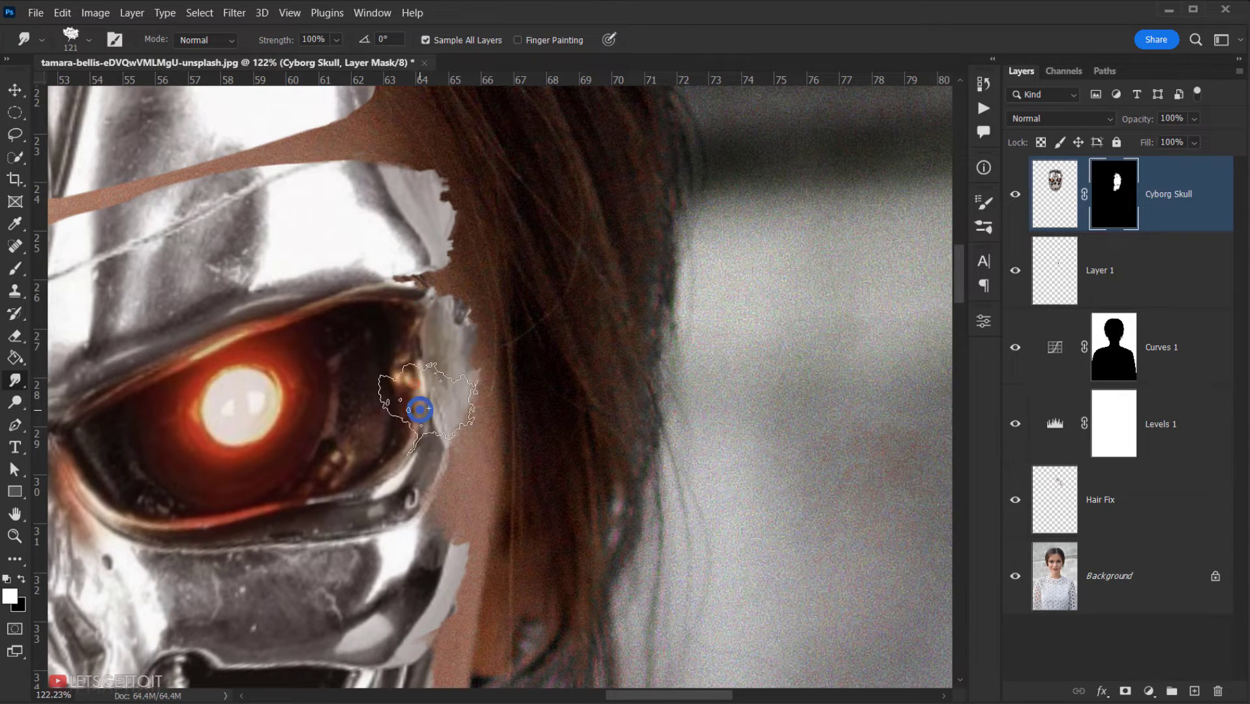
pyautogui.click(419, 441)
pyautogui.click(407, 466)
pyautogui.click(407, 496)
pyautogui.moveTo(407, 495)
pyautogui.mouseDown()
pyautogui.moveTo(433, 432)
pyautogui.moveTo(407, 575)
pyautogui.moveTo(430, 542)
pyautogui.mouseUp()
# Step: Smudge the outer mask edge of the metal jaw beside the teeth to give it a torn outline
pyautogui.scroll(-6, 385, 496)
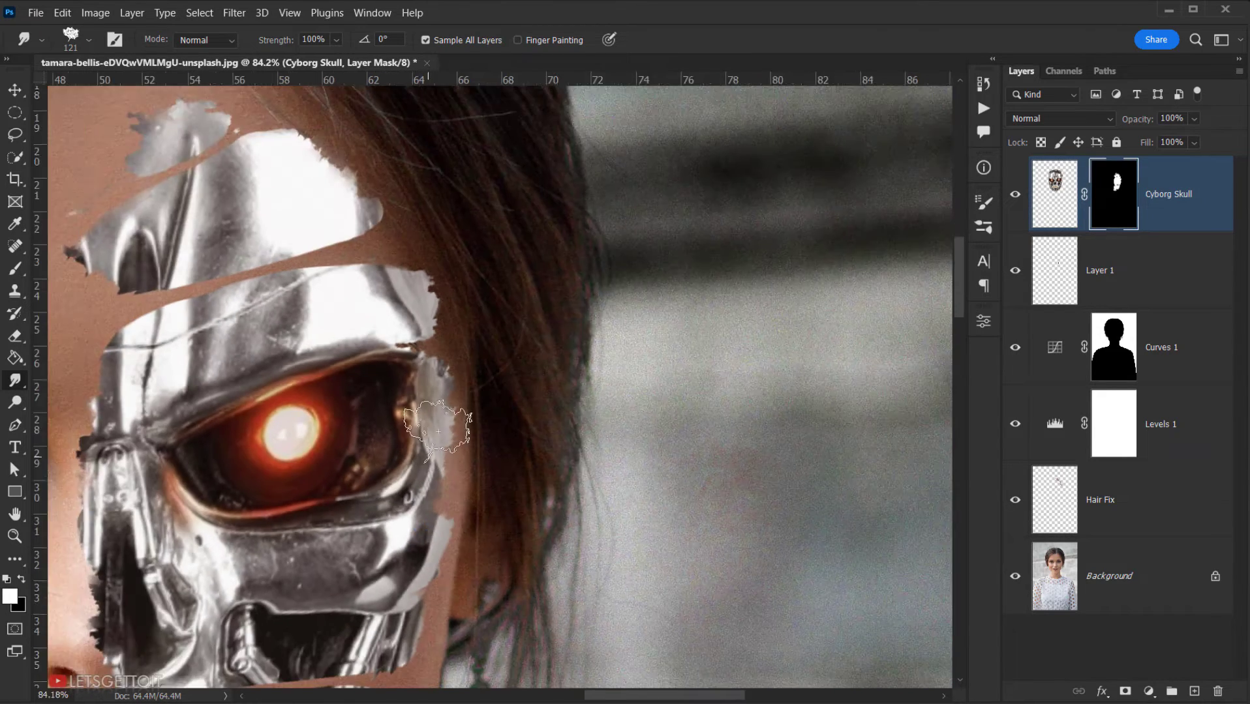
pyautogui.moveTo(376, 492); pyautogui.dragTo(423, 411)
pyautogui.scroll(6, 412, 434)
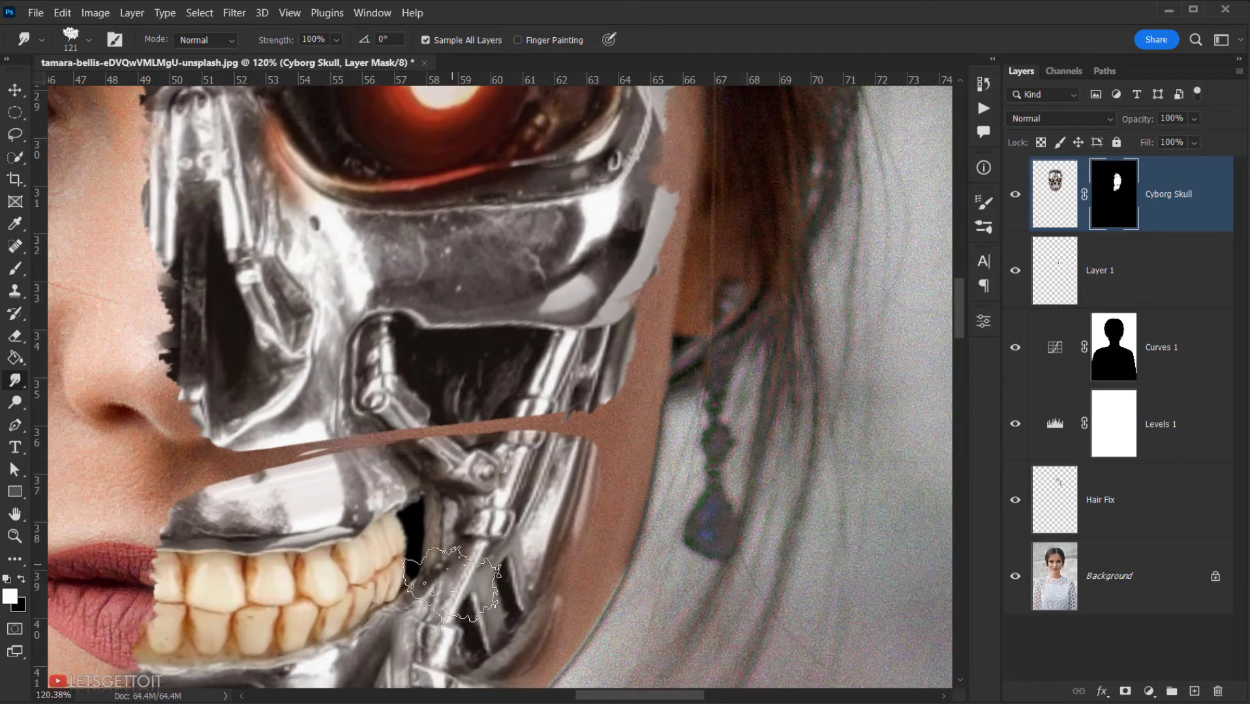
pyautogui.moveTo(457, 602); pyautogui.dragTo(402, 467)
pyautogui.click(463, 422)
pyautogui.moveTo(463, 422)
pyautogui.mouseDown()
pyautogui.moveTo(486, 442)
pyautogui.moveTo(459, 468)
pyautogui.moveTo(477, 471)
pyautogui.moveTo(473, 489)
pyautogui.moveTo(441, 514)
pyautogui.moveTo(461, 535)
pyautogui.moveTo(449, 551)
pyautogui.moveTo(420, 548)
pyautogui.moveTo(398, 597)
pyautogui.mouseUp()
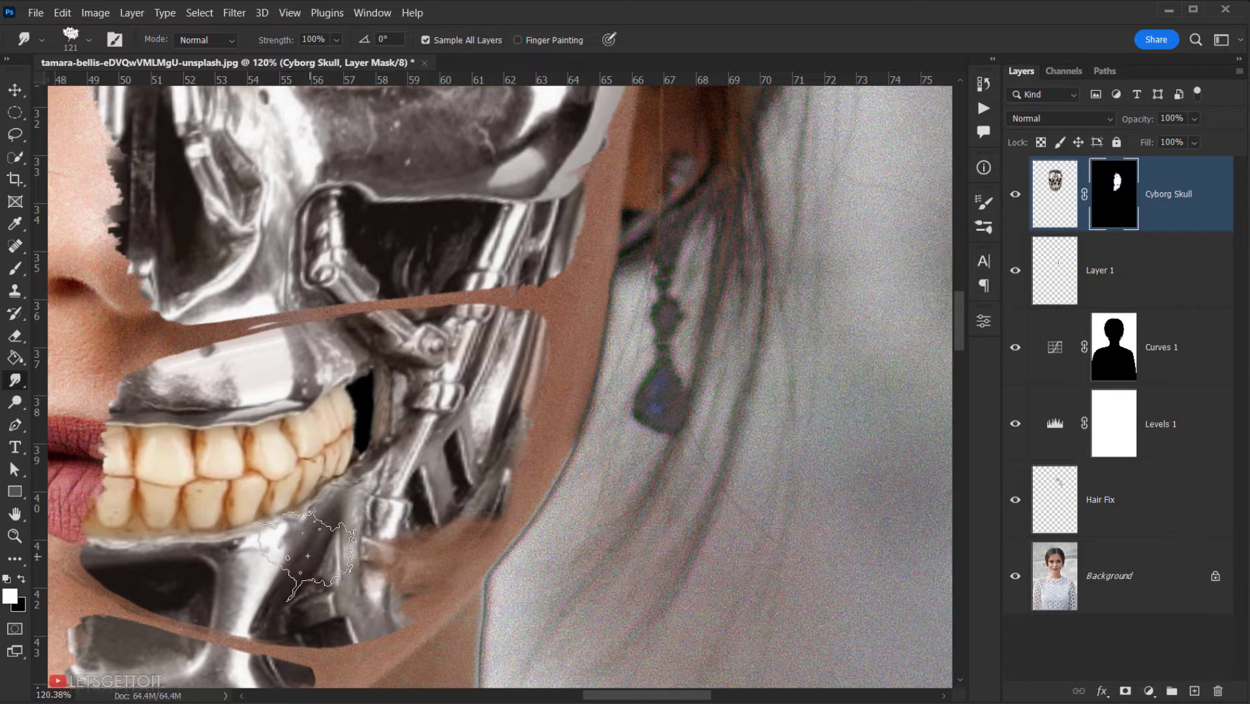
# Step: Reshape the lower outer jaw edge of the skull mask into ragged metal pieces with smaller smudge strokes
pyautogui.keyDown('alt'); pyautogui.rightClick(332, 558); pyautogui.keyUp('alt')
pyautogui.moveTo(419, 514)
pyautogui.mouseDown()
pyautogui.moveTo(434, 520)
pyautogui.moveTo(468, 438)
pyautogui.moveTo(428, 516)
pyautogui.moveTo(386, 532)
pyautogui.mouseUp()
pyautogui.keyDown('alt'); pyautogui.rightClick(386, 533); pyautogui.keyUp('alt')
pyautogui.moveTo(365, 574)
pyautogui.mouseDown()
pyautogui.moveTo(423, 601)
pyautogui.moveTo(383, 593)
pyautogui.moveTo(405, 610)
pyautogui.moveTo(391, 601)
pyautogui.moveTo(409, 563)
pyautogui.moveTo(402, 533)
pyautogui.mouseUp()
pyautogui.keyDown('alt'); pyautogui.rightClick(406, 516); pyautogui.keyUp('alt')
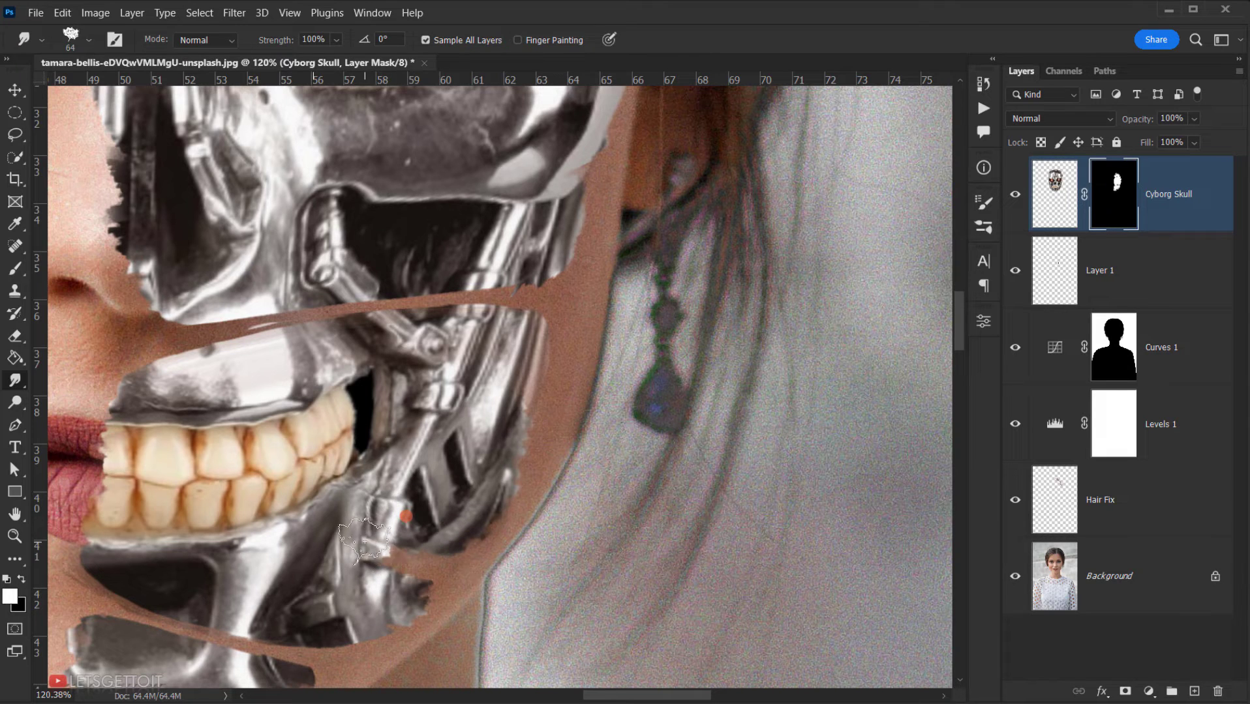
pyautogui.moveTo(379, 577)
pyautogui.mouseDown()
pyautogui.moveTo(400, 612)
pyautogui.moveTo(459, 540)
pyautogui.mouseUp()
pyautogui.moveTo(494, 454)
pyautogui.mouseDown()
pyautogui.moveTo(518, 428)
pyautogui.moveTo(503, 393)
pyautogui.moveTo(543, 368)
pyautogui.moveTo(533, 359)
pyautogui.moveTo(318, 455)
pyautogui.mouseUp()
# Step: Refine the notch at the outer corner of the metal brow on the mask, reducing the smudge brush to 49 px
pyautogui.keyDown('alt'); pyautogui.rightClick(522, 375); pyautogui.keyUp('alt')
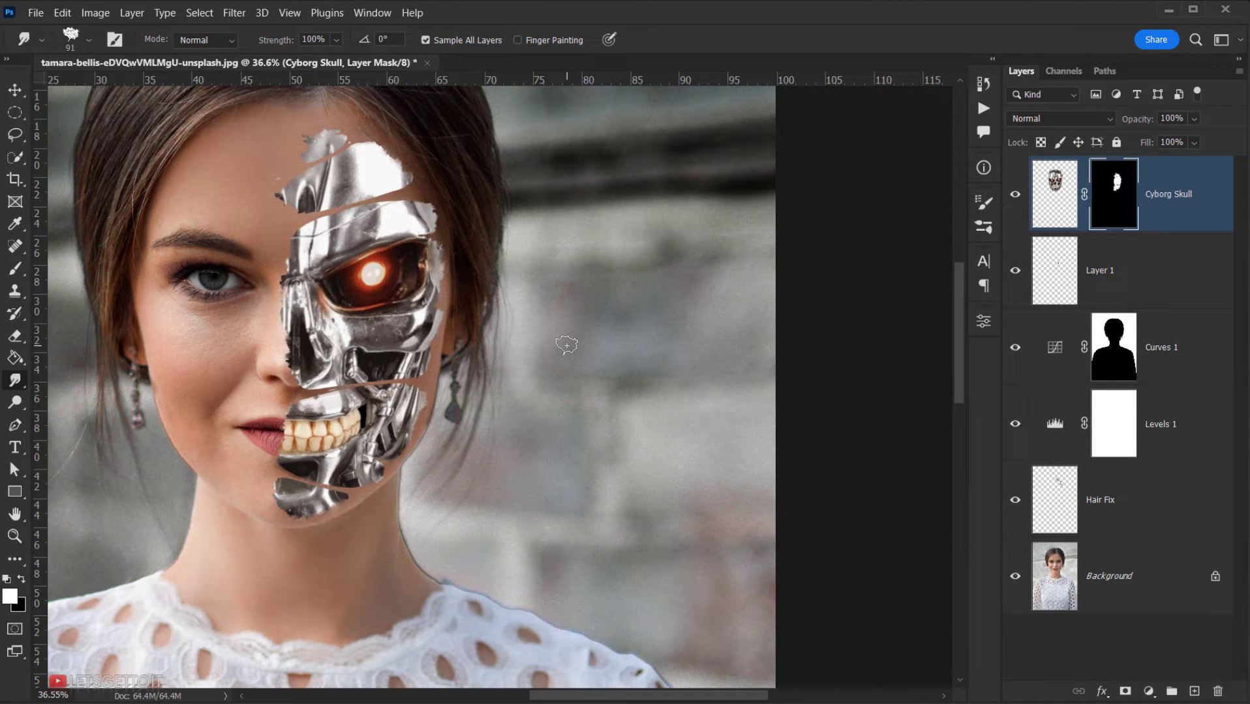
pyautogui.moveTo(348, 261); pyautogui.dragTo(452, 261)
pyautogui.keyDown('alt'); pyautogui.rightClick(608, 232); pyautogui.keyUp('alt')
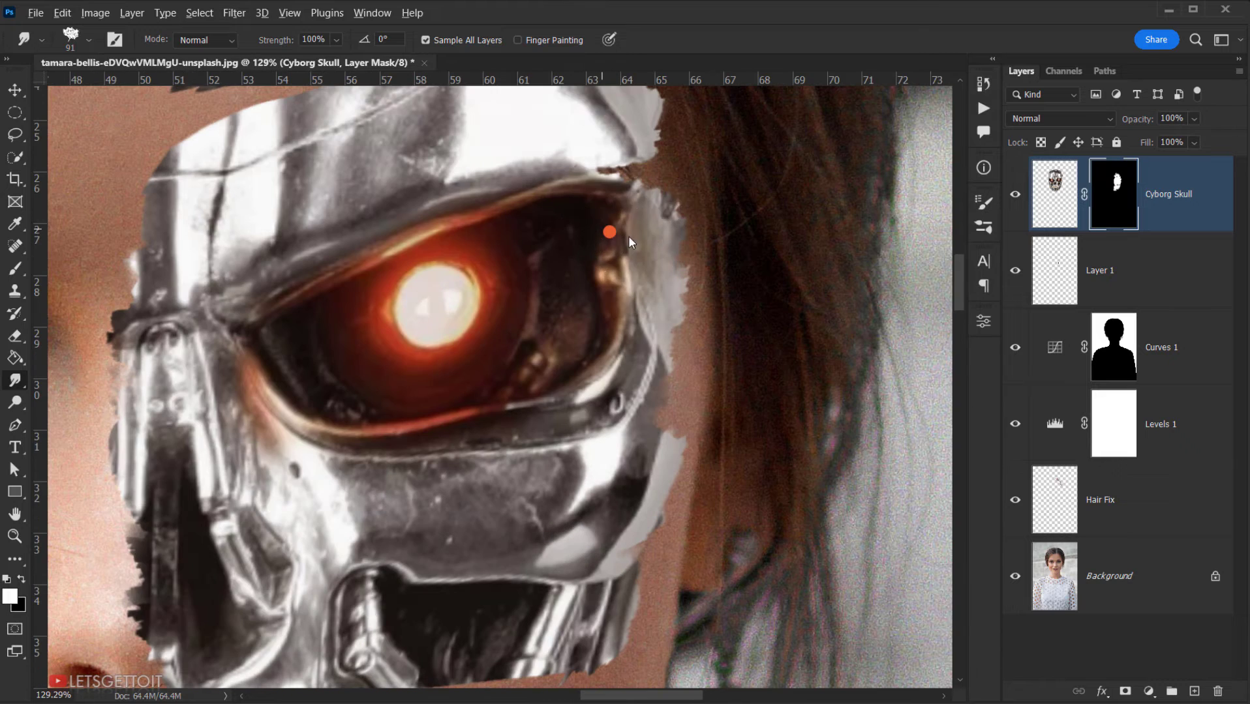
pyautogui.moveTo(605, 247)
pyautogui.mouseDown()
pyautogui.moveTo(613, 253)
pyautogui.moveTo(619, 212)
pyautogui.moveTo(587, 172)
pyautogui.moveTo(570, 178)
pyautogui.mouseUp()
pyautogui.keyDown('alt'); pyautogui.rightClick(583, 178); pyautogui.keyUp('alt')
pyautogui.keyDown('alt'); pyautogui.rightClick(618, 161); pyautogui.keyUp('alt')
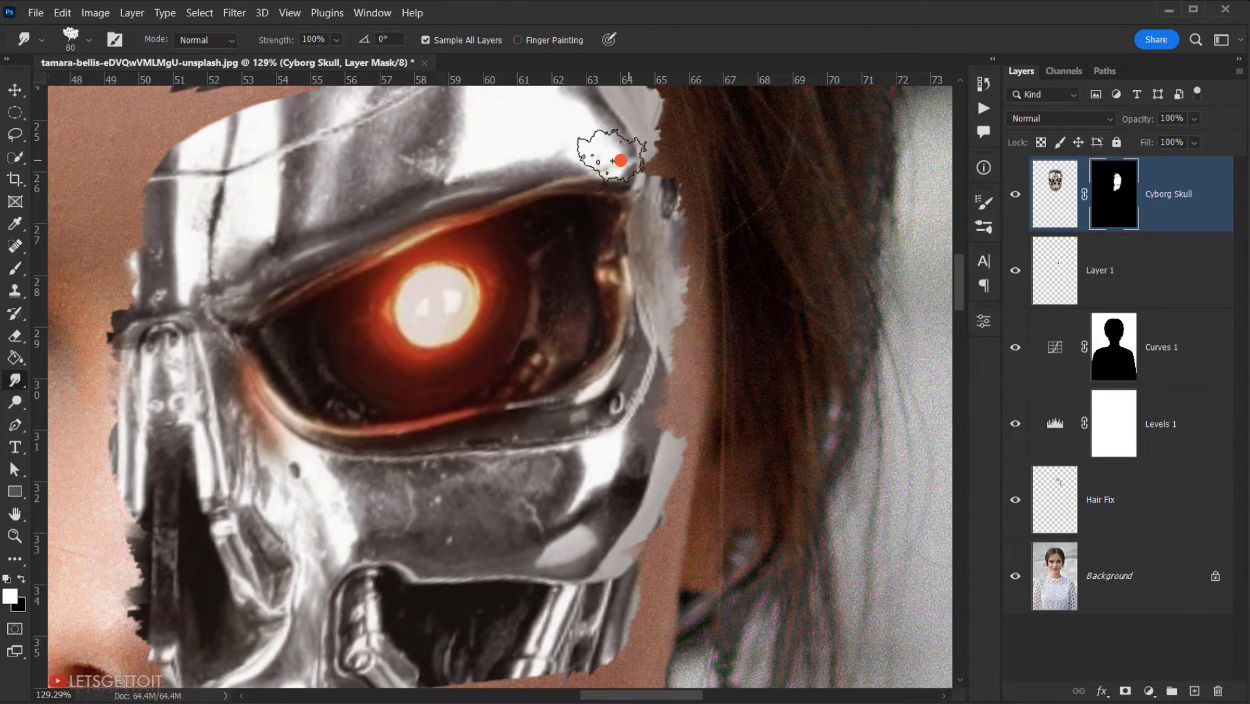
pyautogui.click(681, 176)
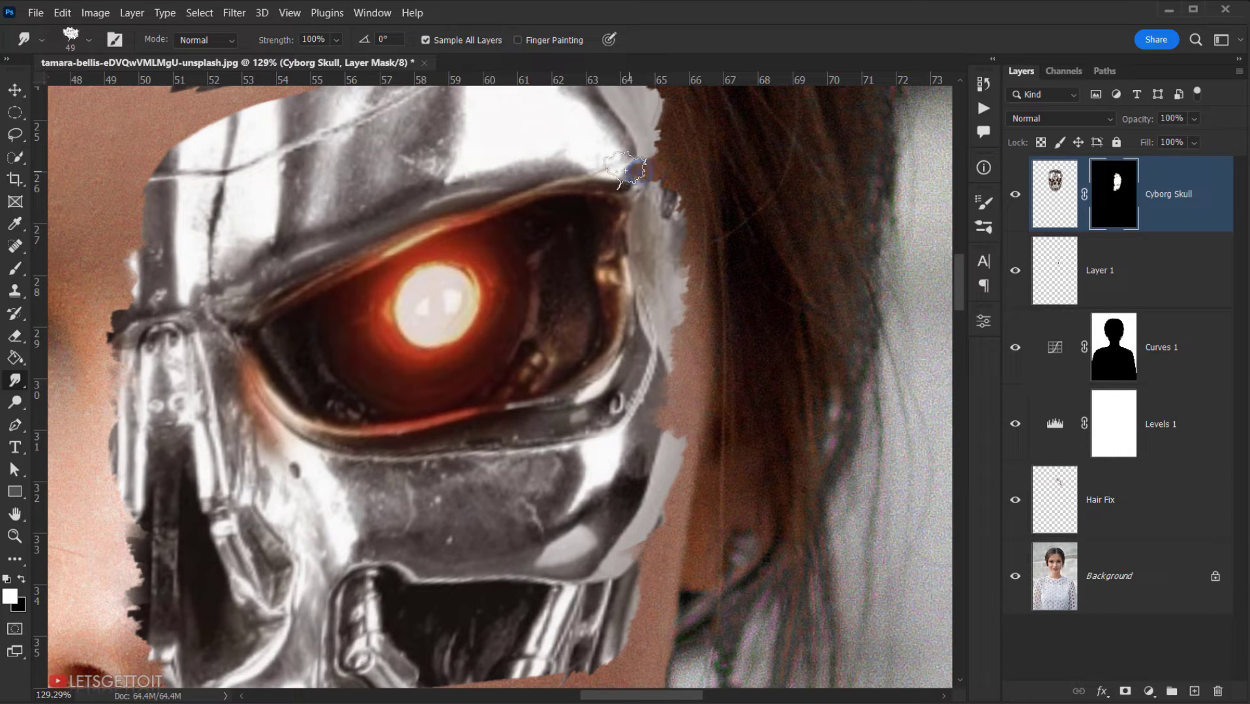
pyautogui.moveTo(653, 141)
pyautogui.mouseDown()
pyautogui.moveTo(640, 155)
pyautogui.moveTo(629, 144)
pyautogui.mouseUp()
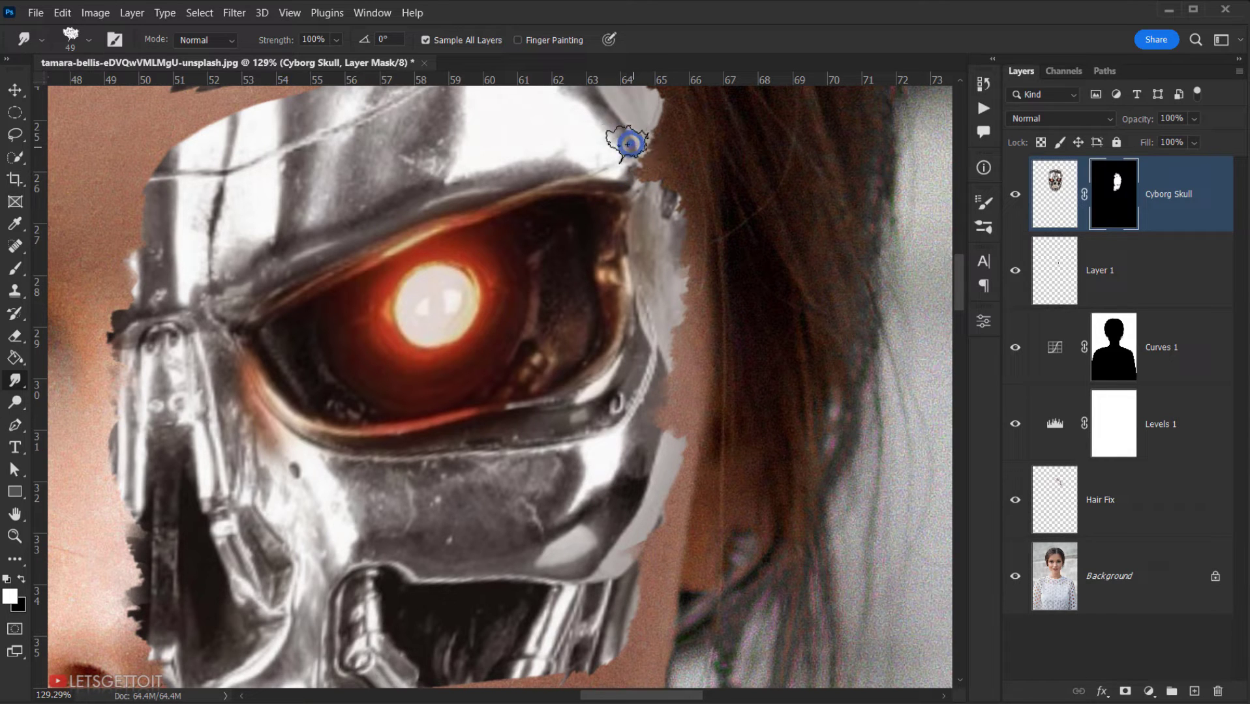
# Step: Examine the blend of the cyborg skull with the face at full-portrait and close-up magnifications
pyautogui.scroll(-10, 655, 174)
pyautogui.moveTo(599, 257); pyautogui.dragTo(532, 261)
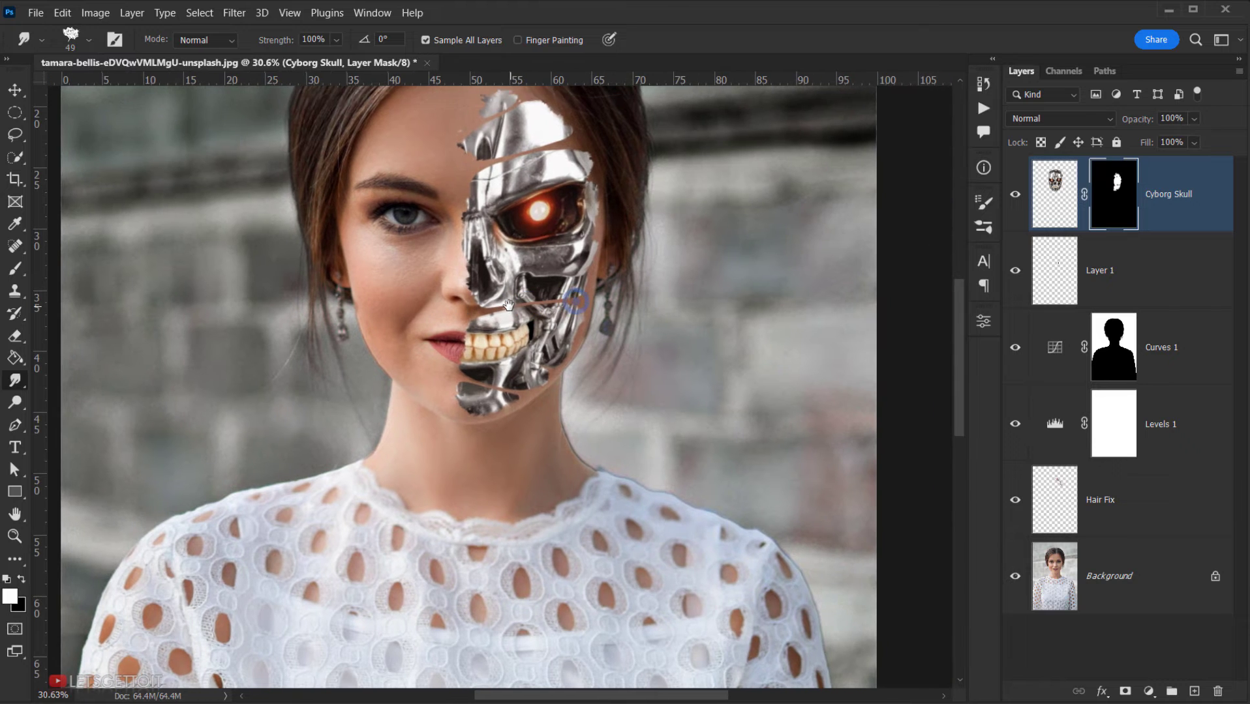
pyautogui.keyDown('alt'); pyautogui.scroll(3, 532, 261); pyautogui.keyUp('alt')
pyautogui.keyDown('alt'); pyautogui.scroll(-3, 525, 250); pyautogui.keyUp('alt')
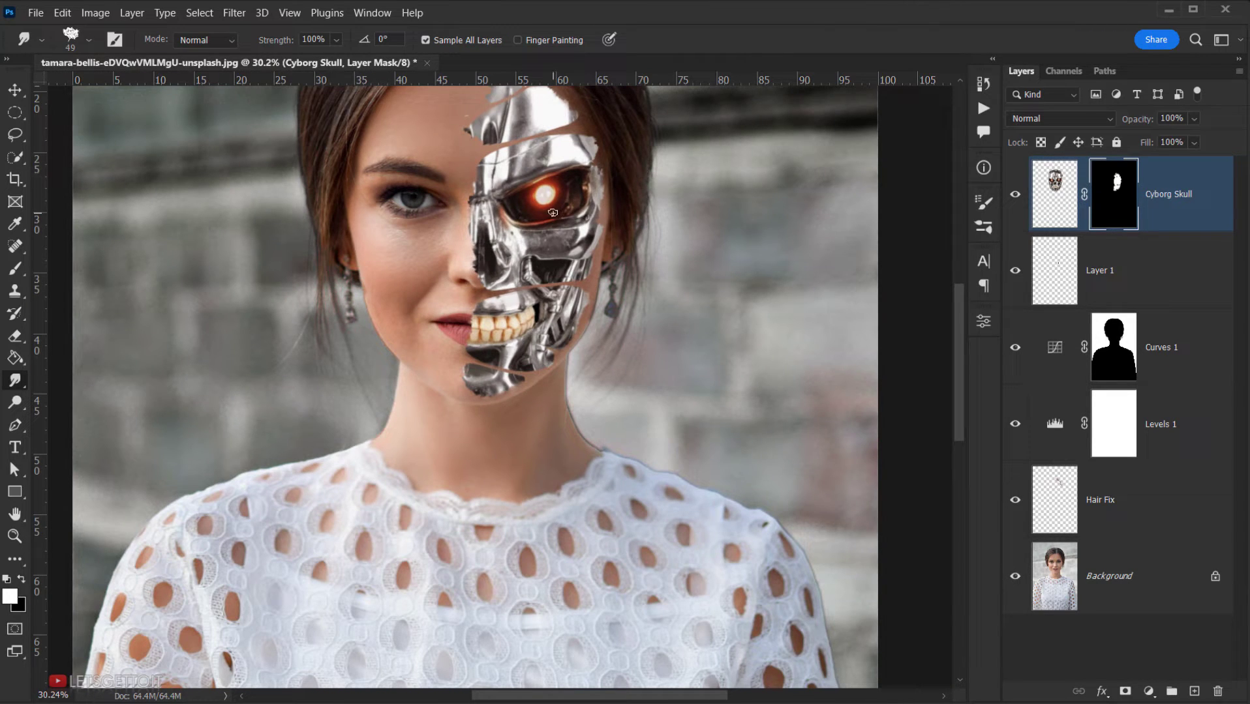
pyautogui.keyDown('alt'); pyautogui.scroll(-2, 553, 213); pyautogui.keyUp('alt')
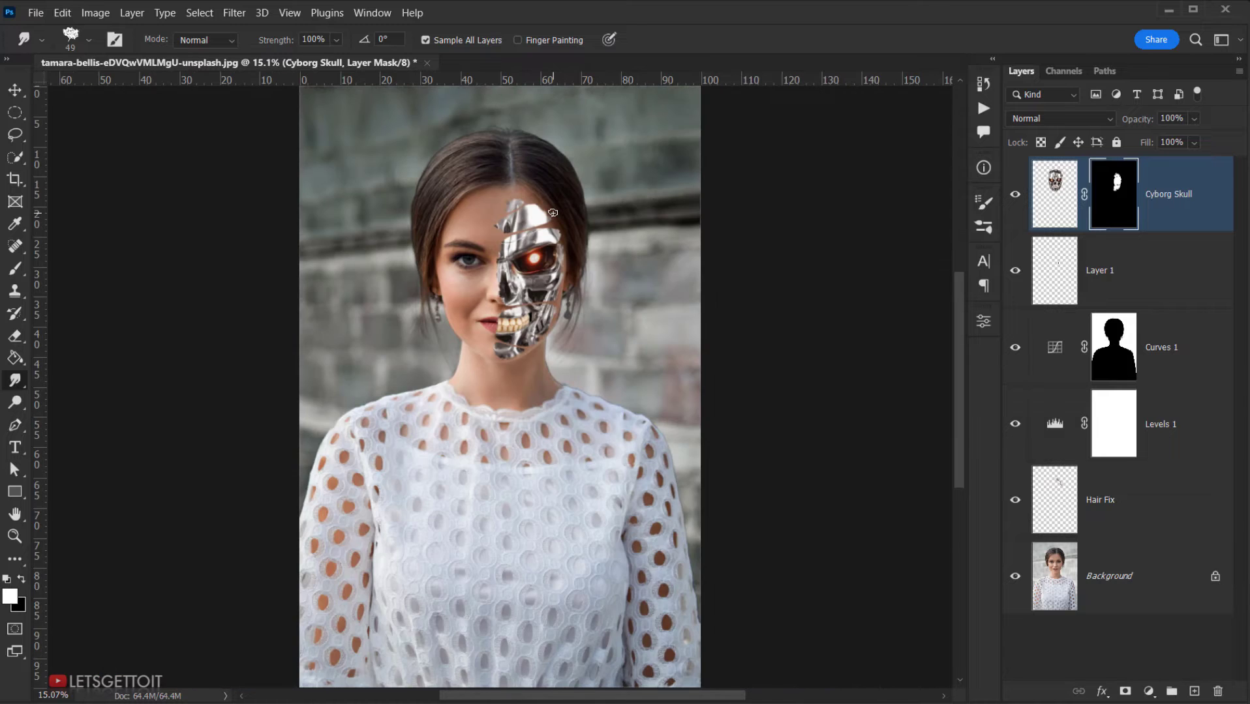
pyautogui.keyDown('alt'); pyautogui.scroll(4, 552, 213); pyautogui.keyUp('alt')
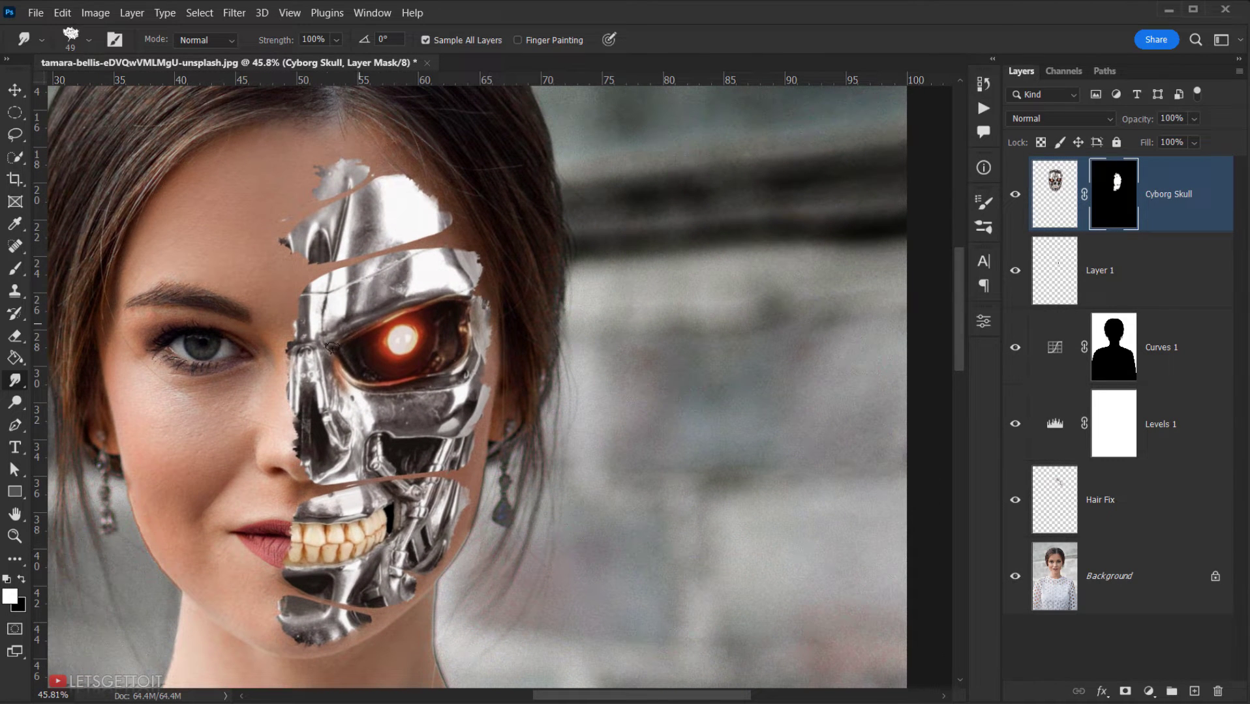
pyautogui.keyDown('alt'); pyautogui.scroll(-2, 287, 395); pyautogui.keyUp('alt')
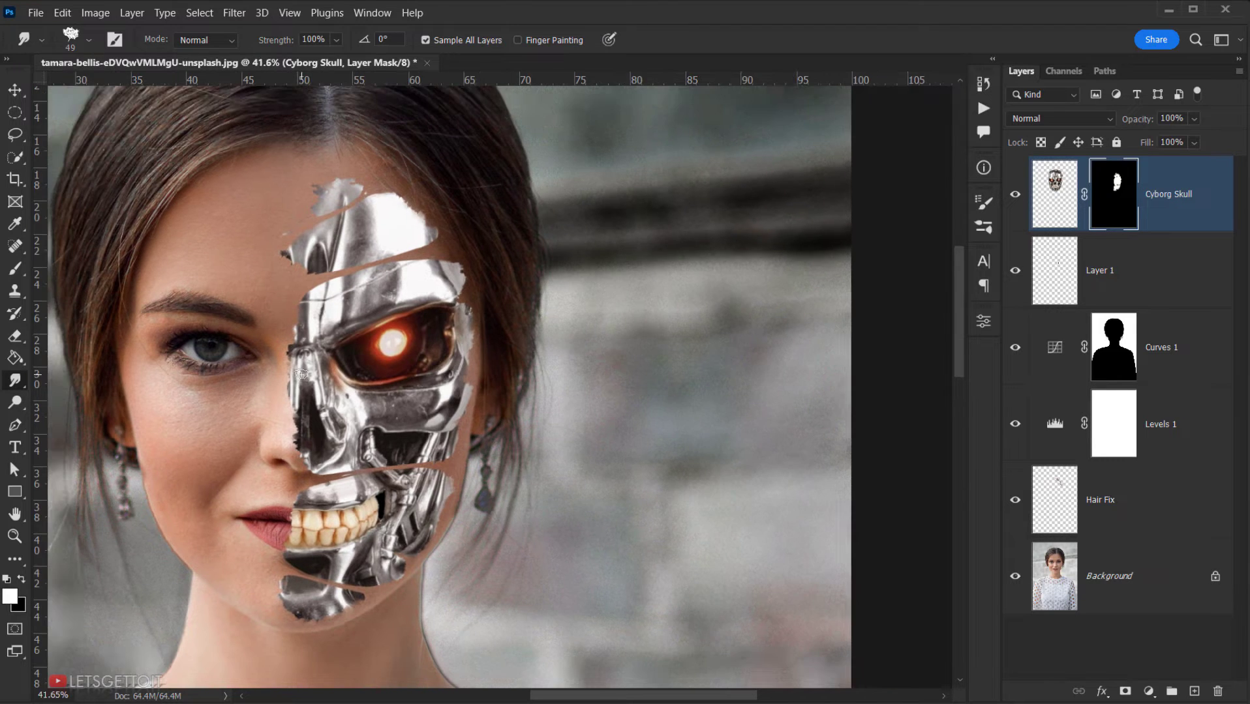
pyautogui.keyDown('alt'); pyautogui.scroll(2, 269, 361); pyautogui.keyUp('alt')
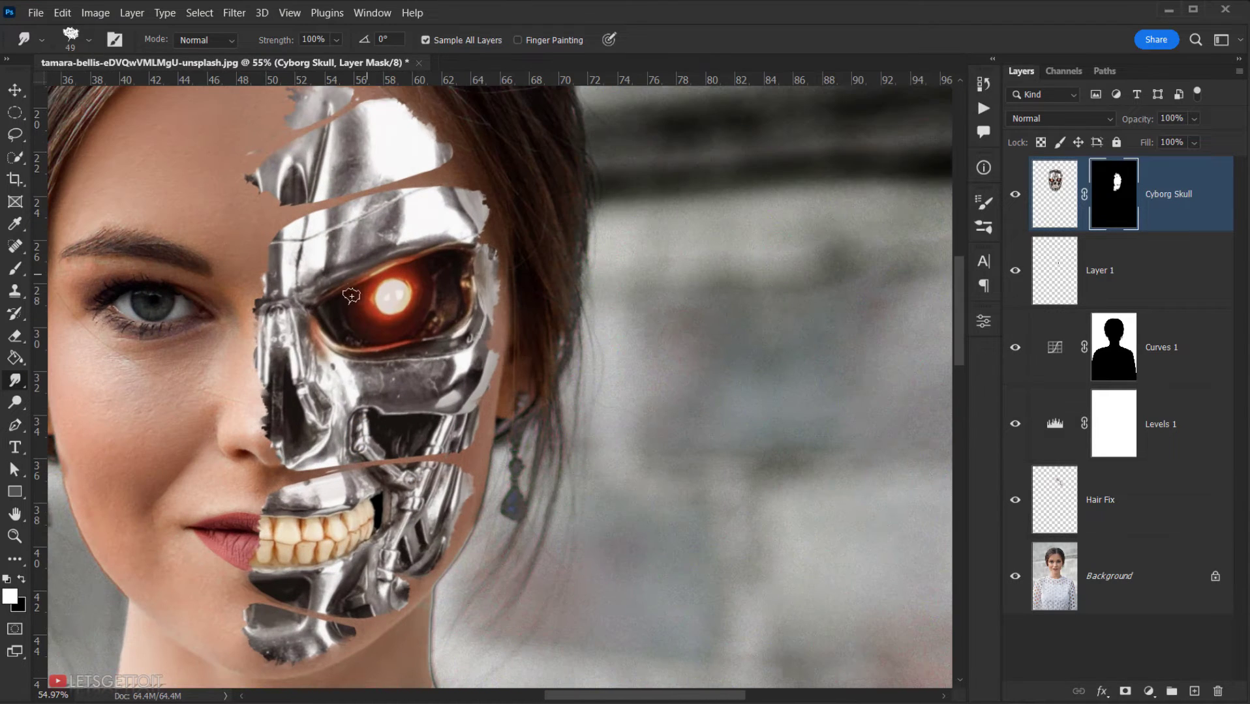
# Step: Add a Levels adjustment layer directly above the Cyborg Skull layer
pyautogui.click(1054, 194)
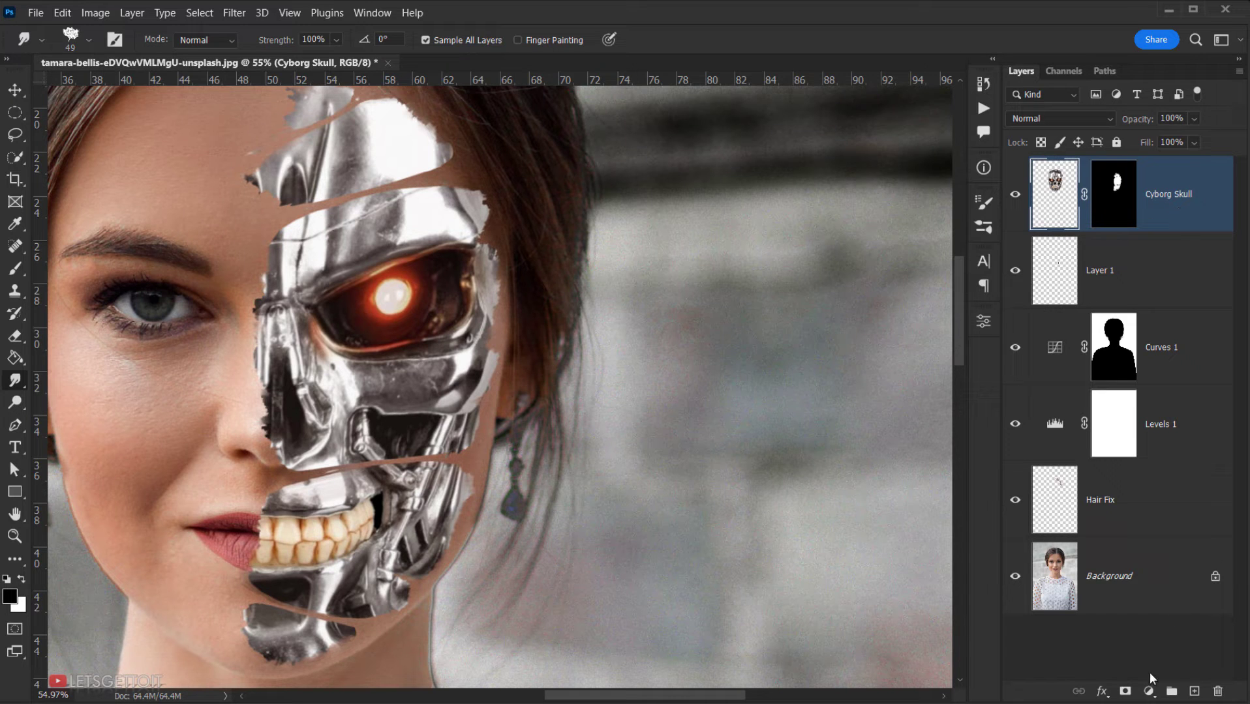
pyautogui.click(1149, 693)
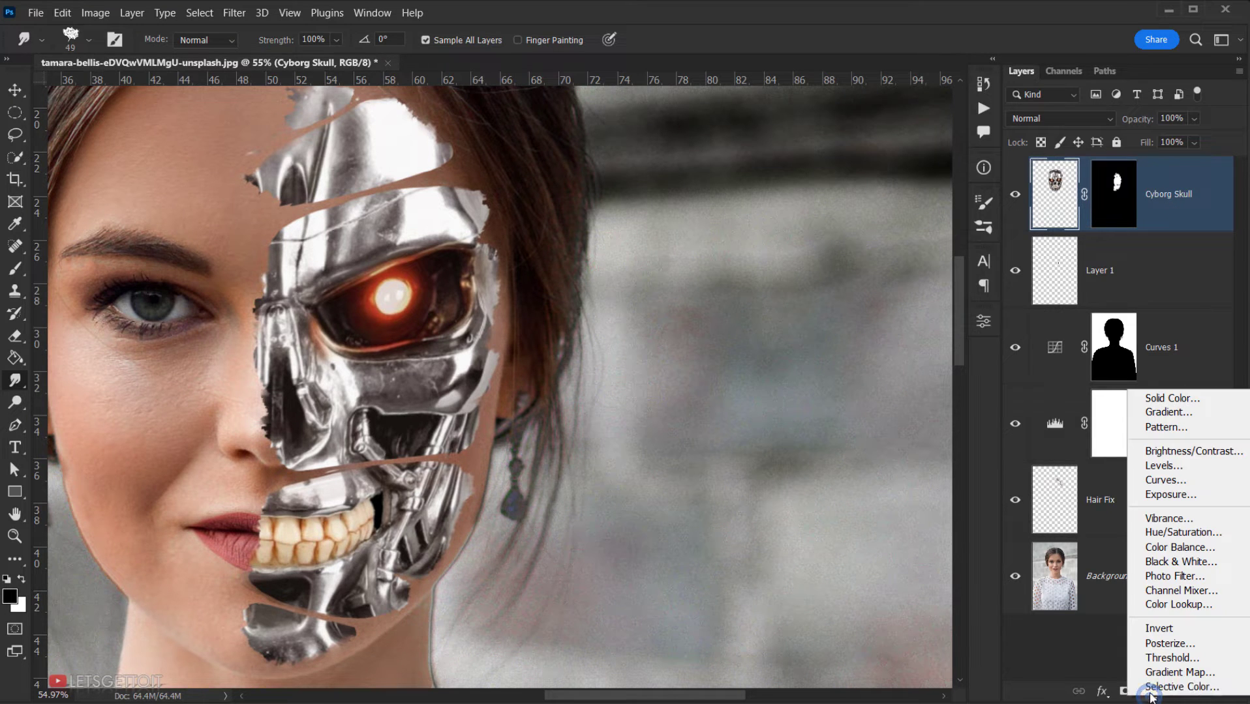
pyautogui.click(1156, 469)
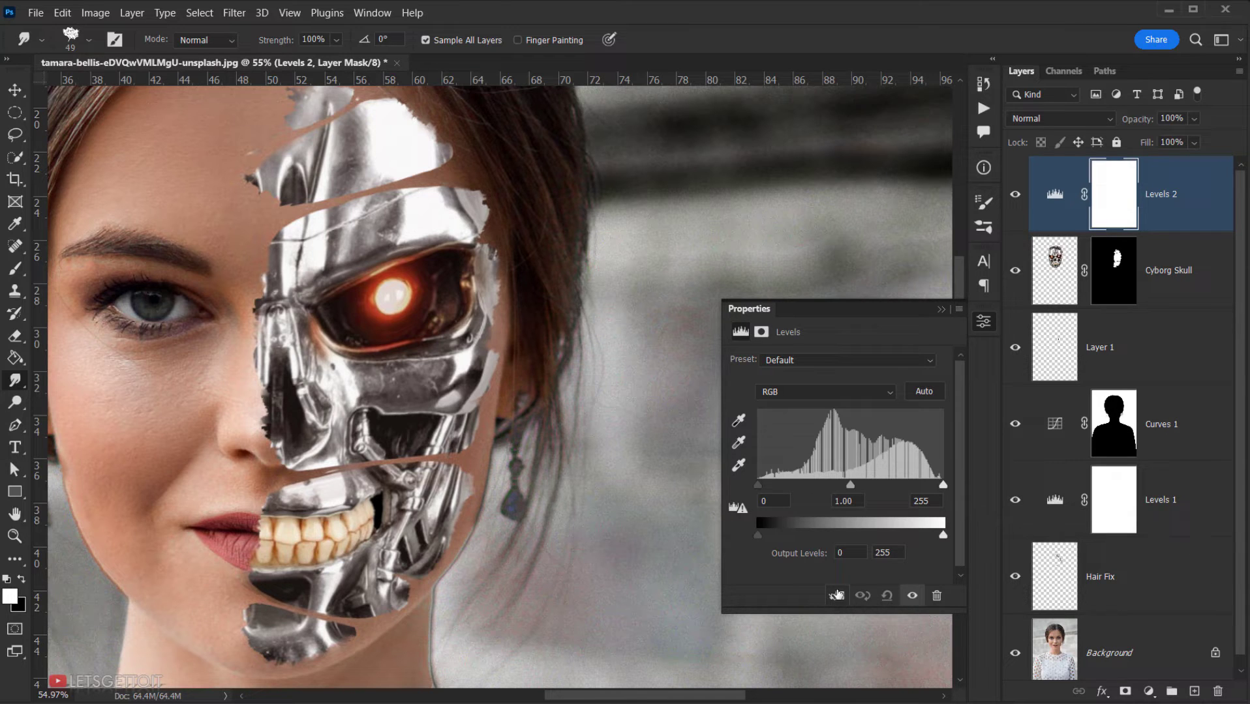
# Step: Clip the Levels adjustment to the Cyborg Skull layer, setting input black to 19, midtones to 0.87 and output black to 18
pyautogui.click(839, 595)
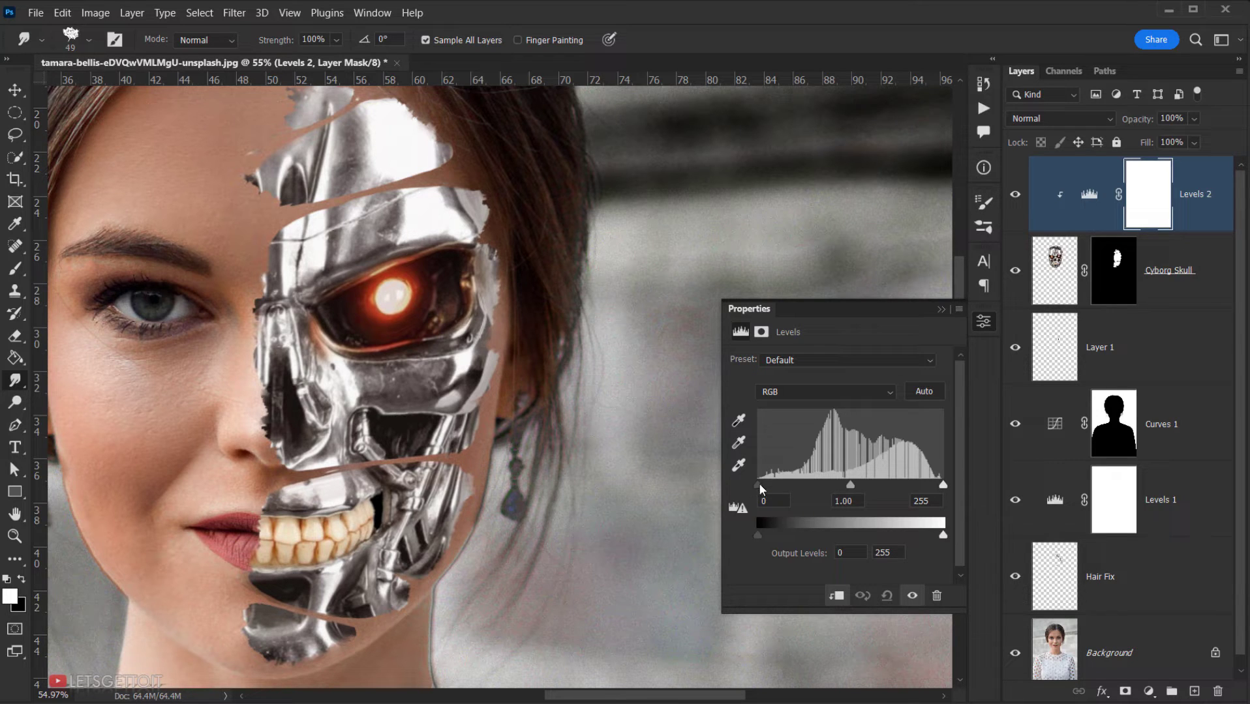
pyautogui.moveTo(766, 489); pyautogui.dragTo(772, 491)
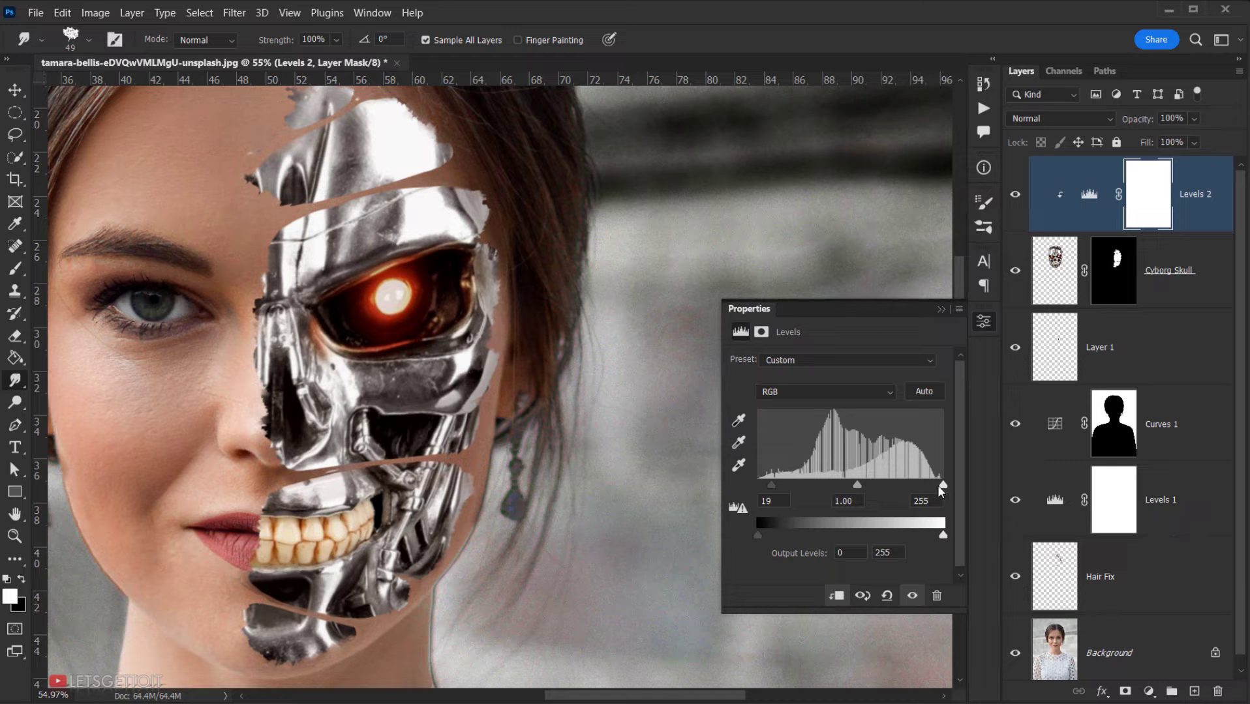
pyautogui.moveTo(933, 486); pyautogui.dragTo(941, 488)
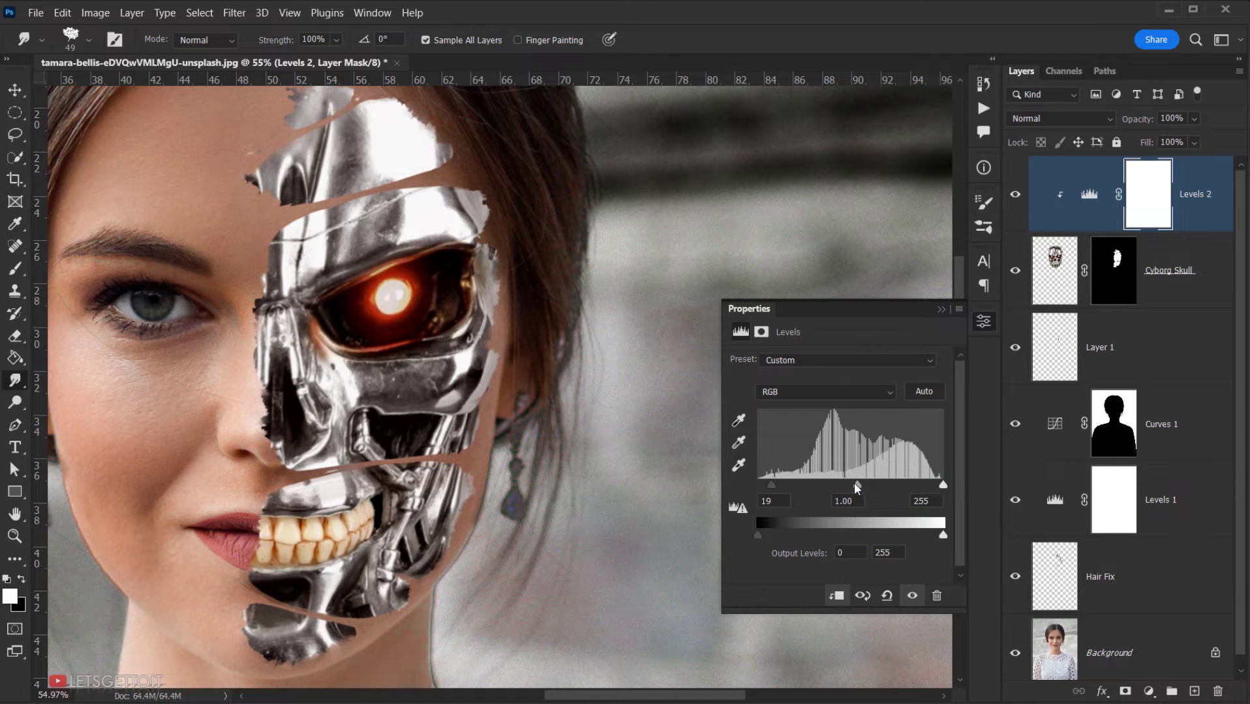
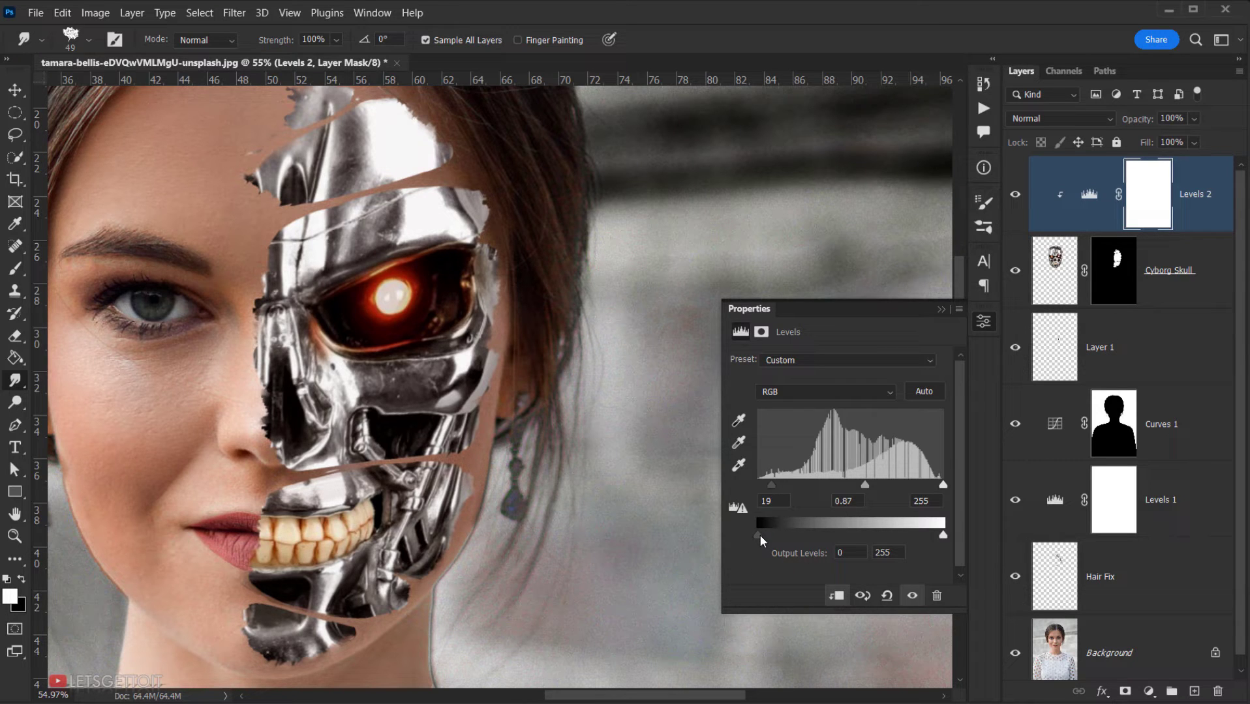
pyautogui.moveTo(762, 537); pyautogui.dragTo(771, 535)
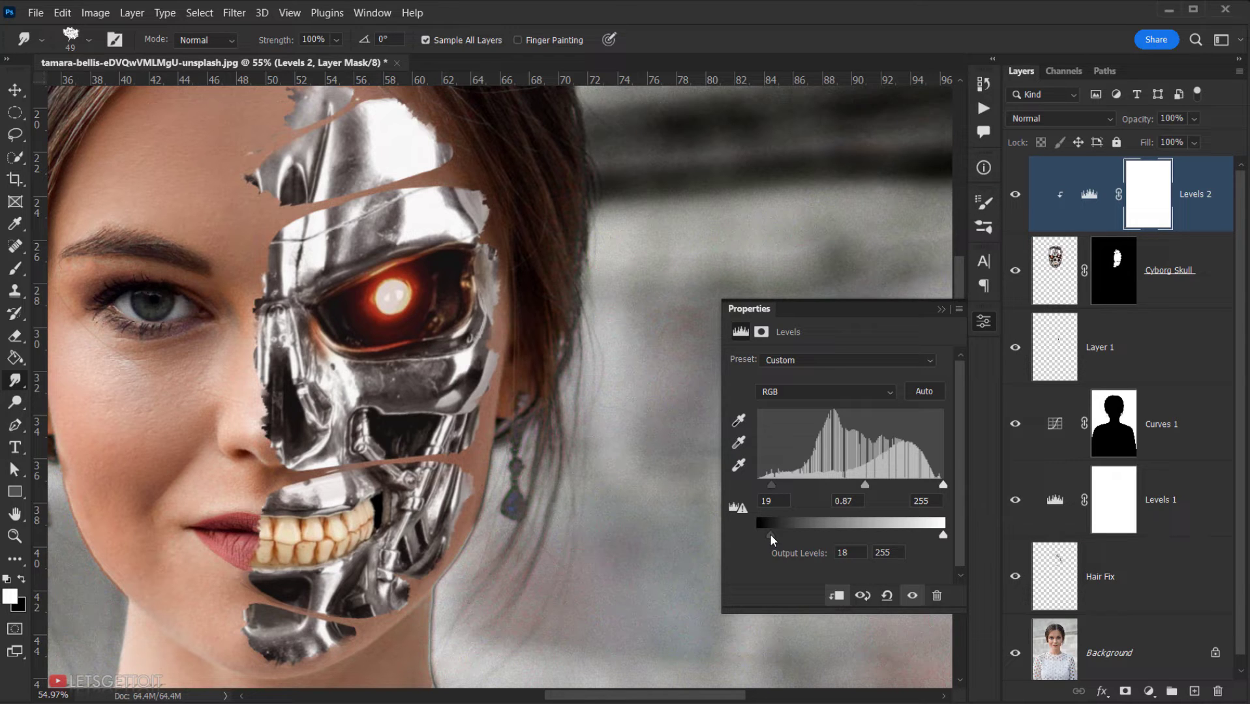
pyautogui.moveTo(943, 535); pyautogui.dragTo(941, 534)
pyautogui.click(942, 310)
# Step: Compare the skull with and without the Levels adjustment, then examine the metal and teeth at full-portrait and close-up magnifications
pyautogui.click(1005, 193)
pyautogui.click(1005, 193)
pyautogui.click(1005, 193)
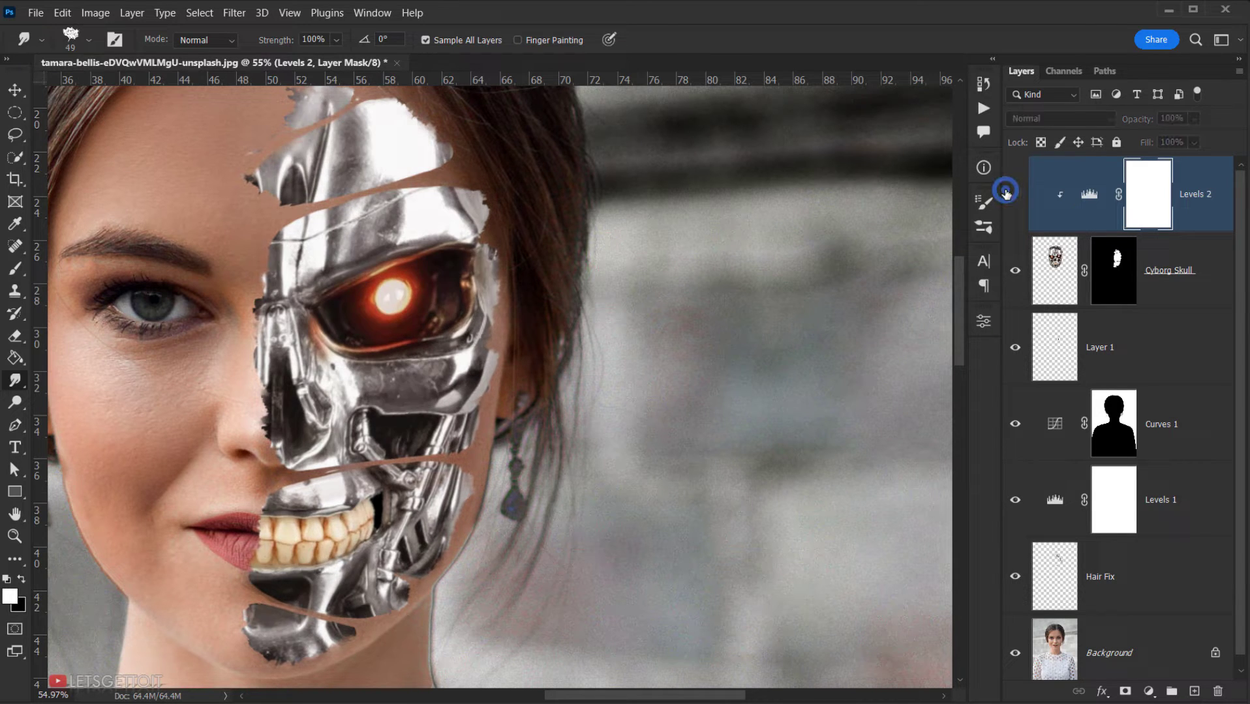
pyautogui.click(1005, 192)
pyautogui.scroll(-5, 287, 451)
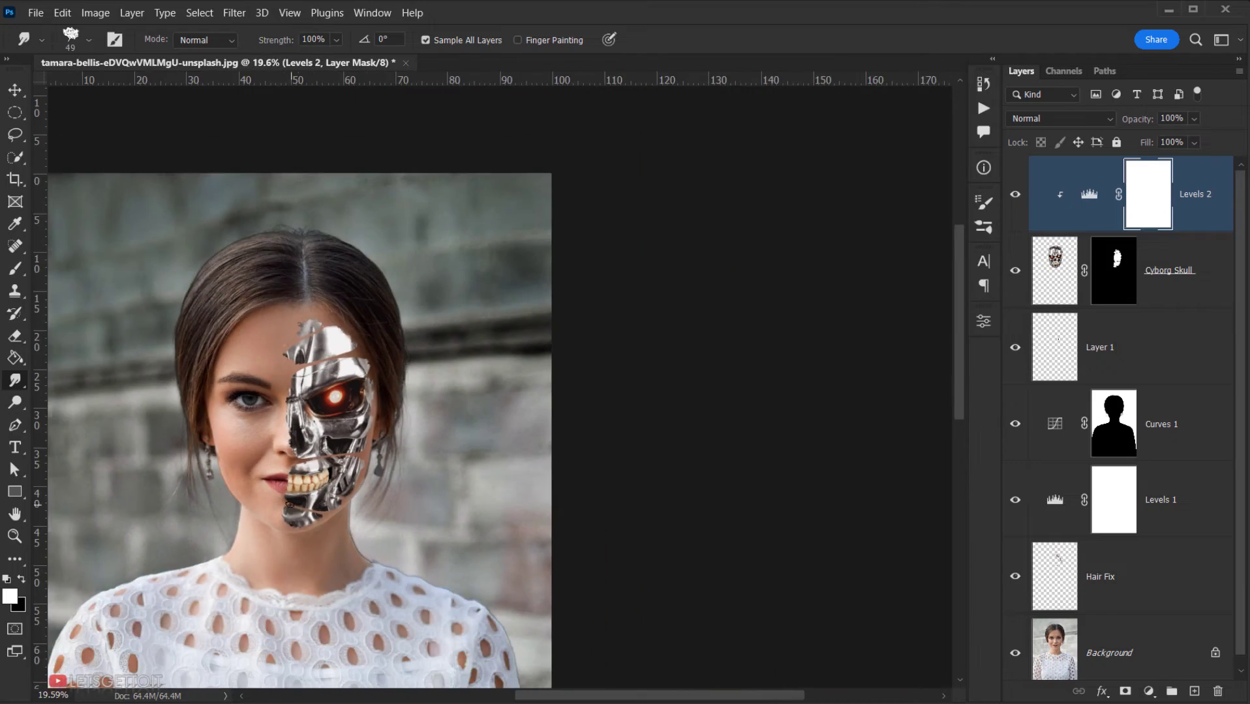
pyautogui.scroll(10, 288, 504)
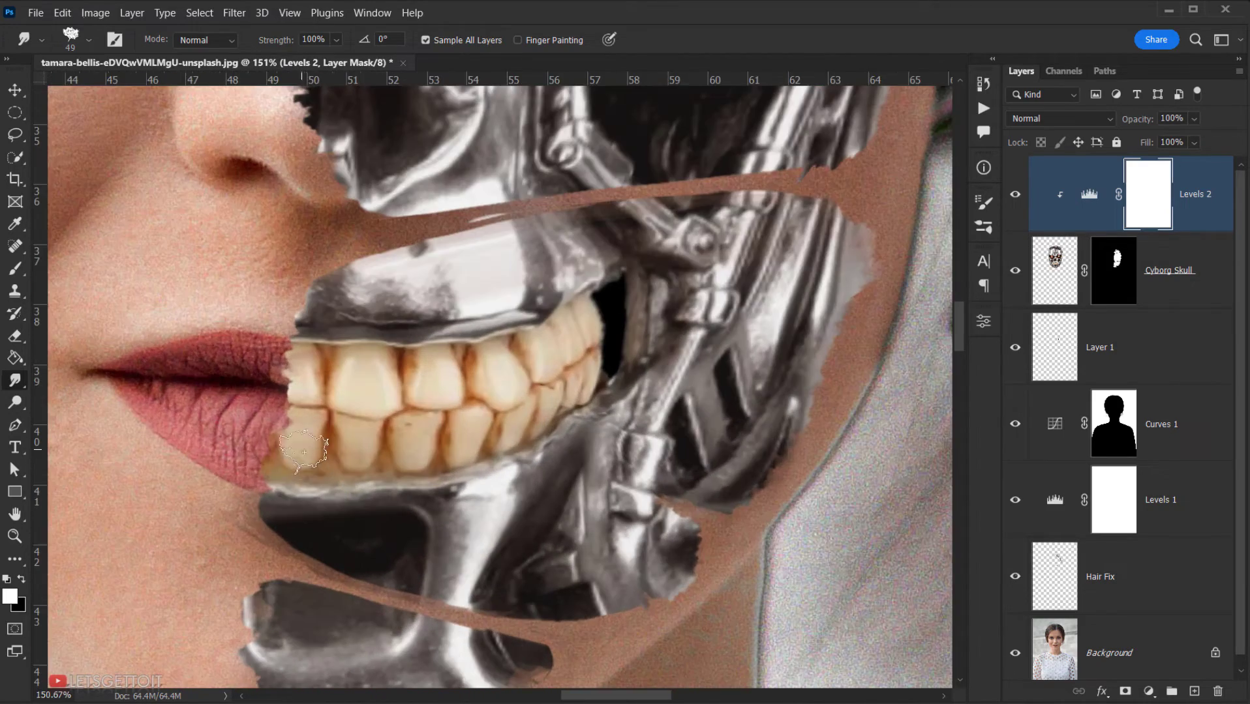
pyautogui.scroll(-6, 474, 419)
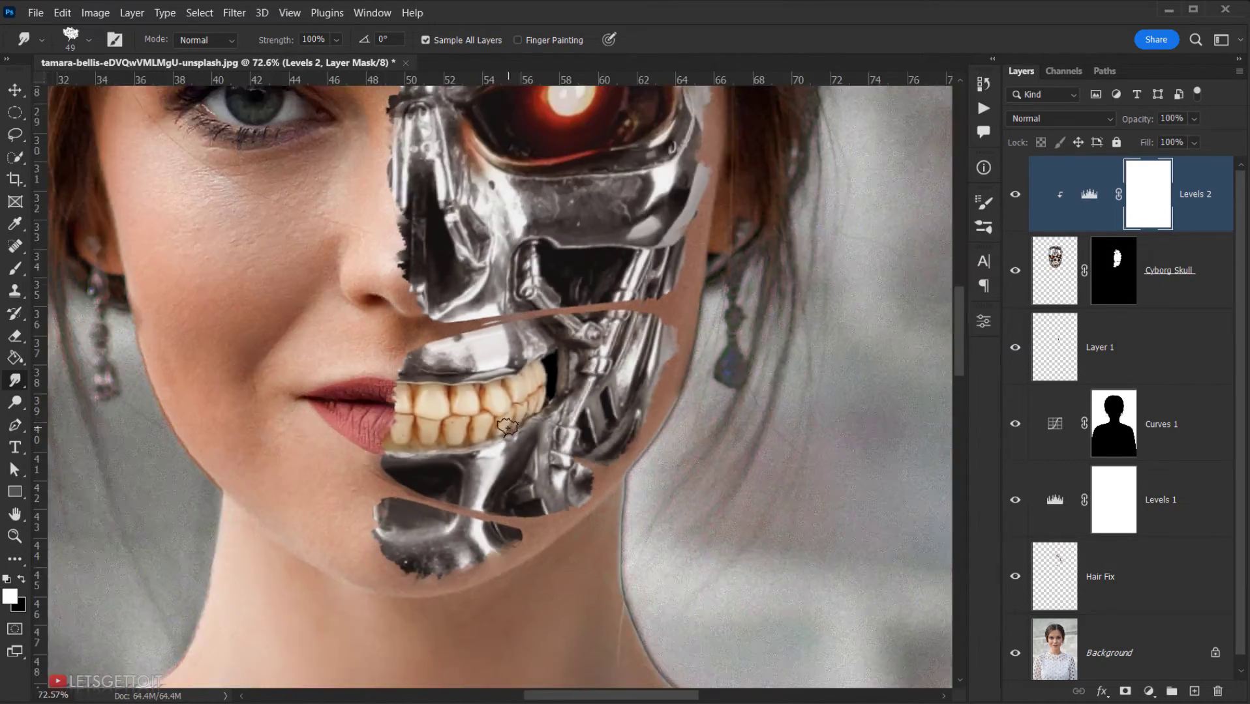
pyautogui.moveTo(475, 480); pyautogui.dragTo(379, 555)
pyautogui.scroll(2, 352, 532)
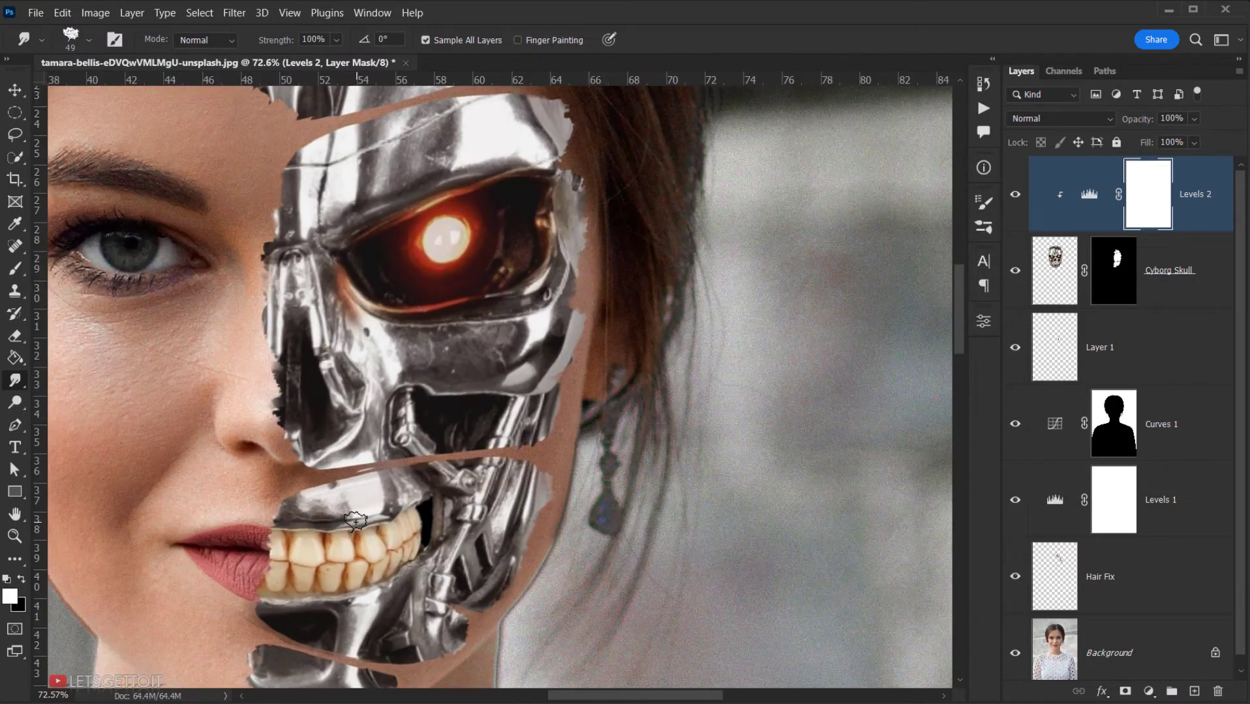
pyautogui.scroll(-2, 366, 506)
pyautogui.scroll(-2, 367, 504)
pyautogui.scroll(6, 343, 529)
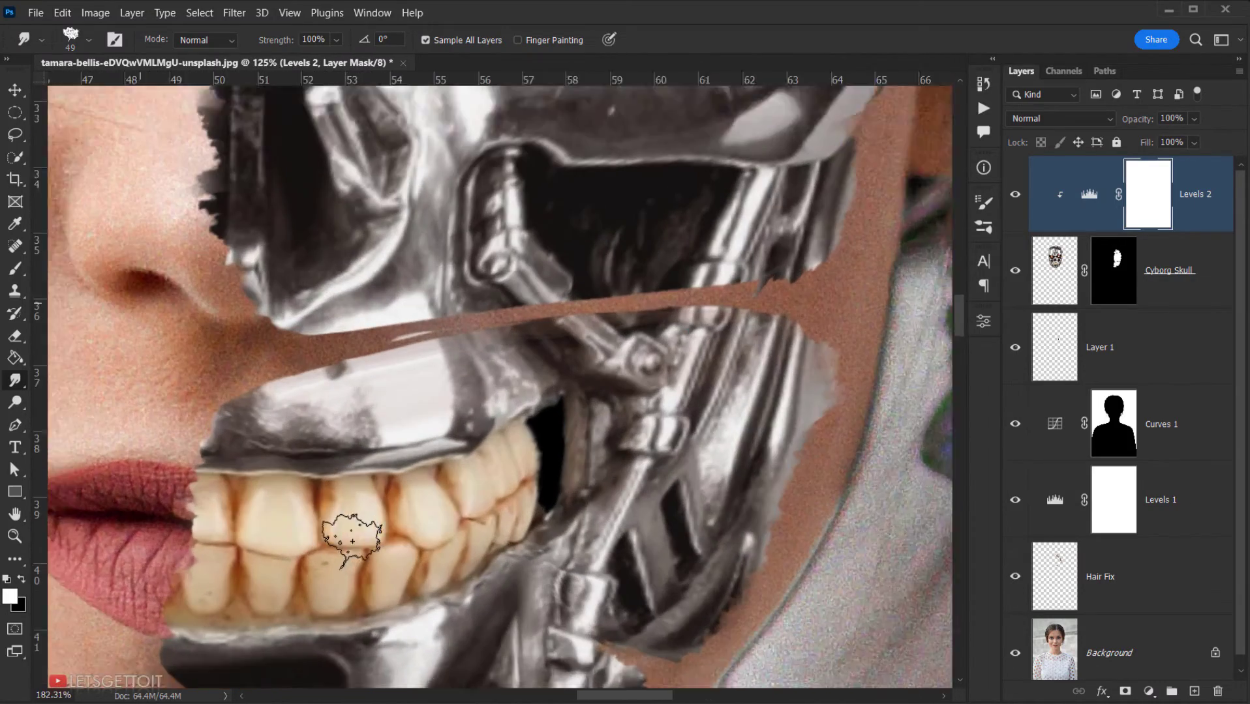
pyautogui.scroll(-3, 179, 558)
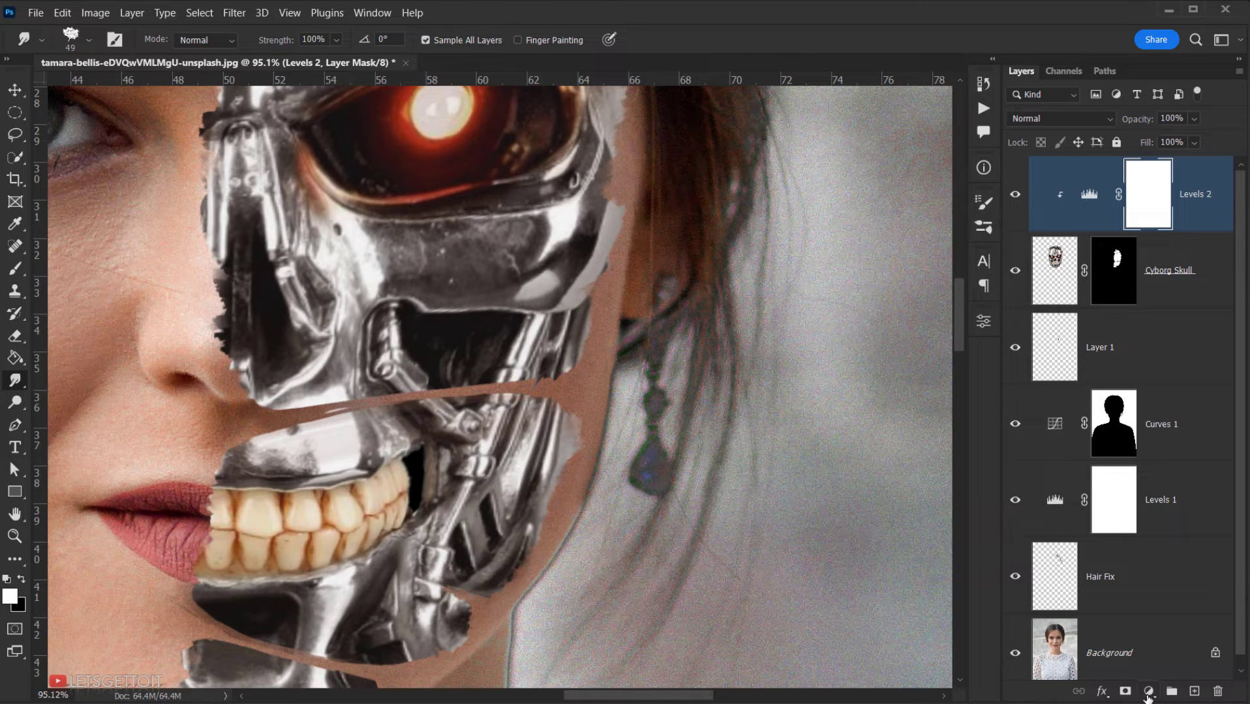
# Step: Add a Hue/Saturation adjustment clipped above Levels 2 with Saturation at -100, and compare the skull with and without it
pyautogui.click(1147, 697)
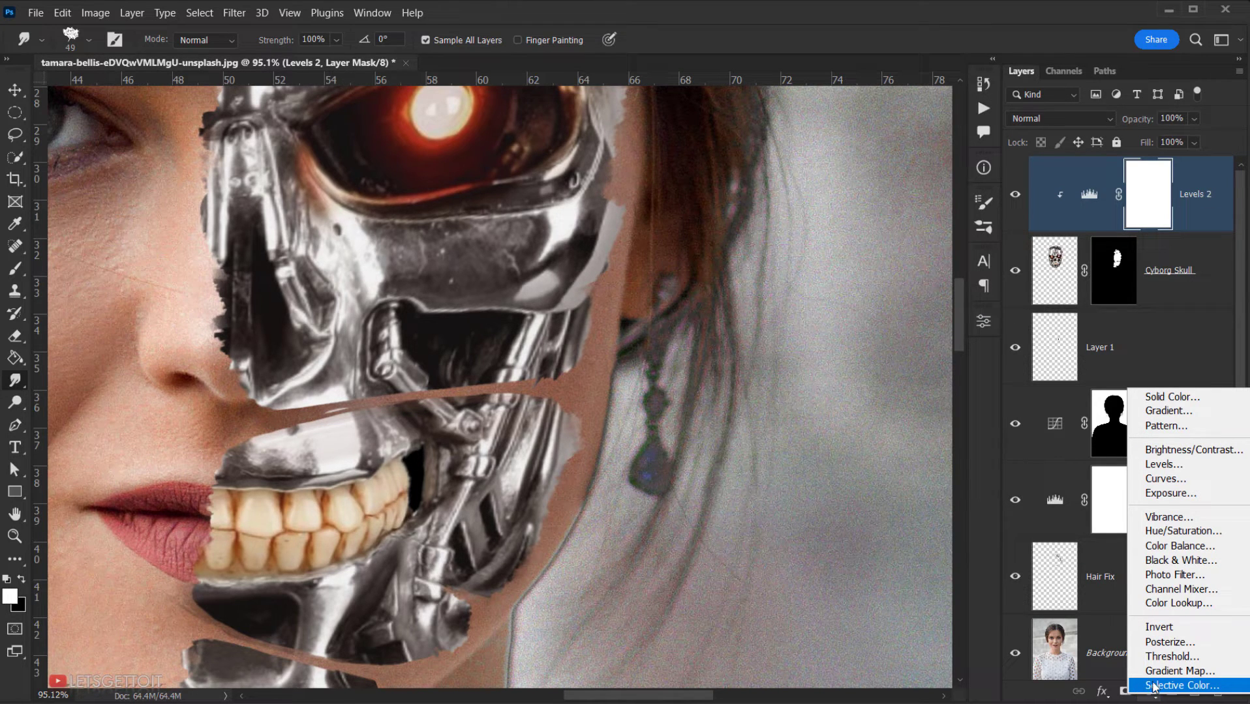
pyautogui.click(1174, 531)
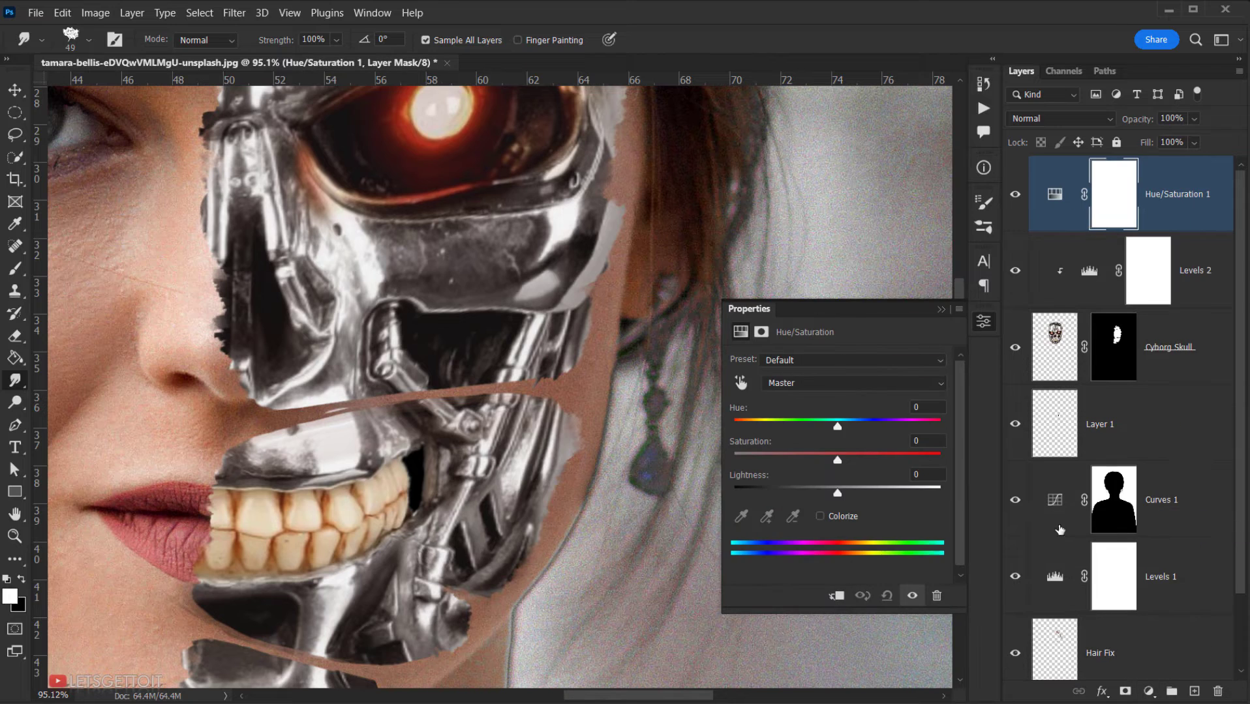
pyautogui.click(838, 596)
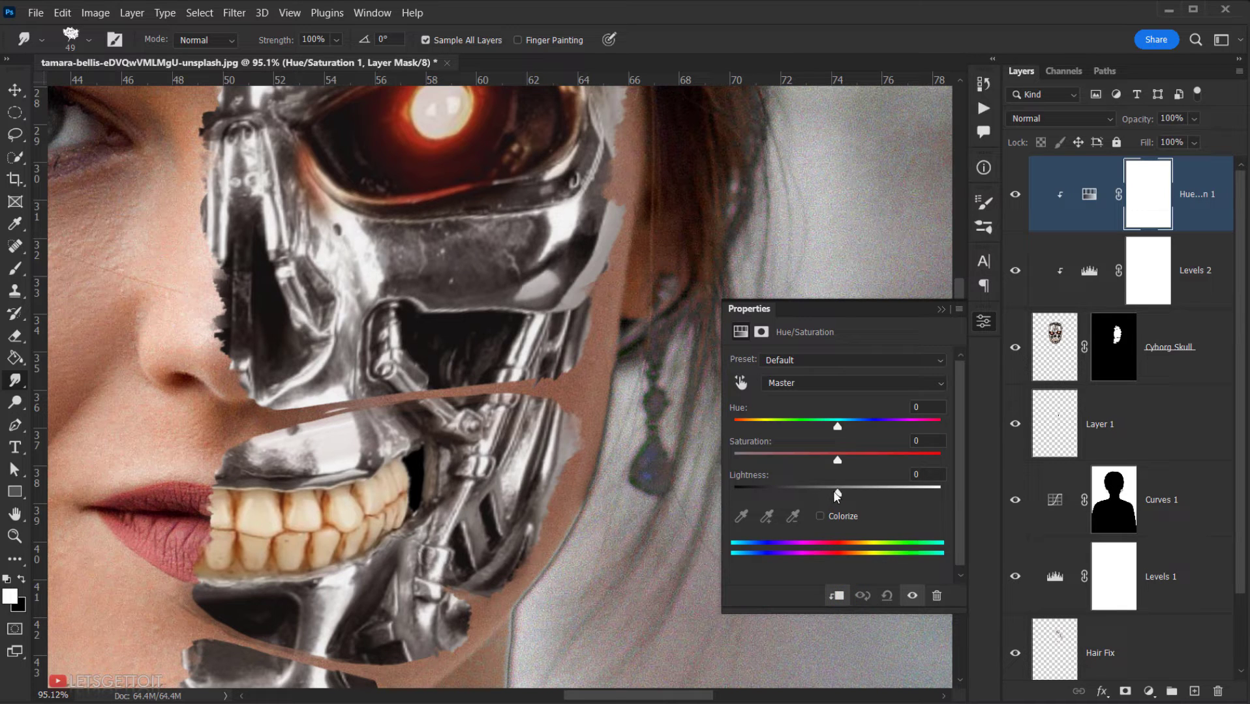
pyautogui.moveTo(836, 463); pyautogui.dragTo(700, 463)
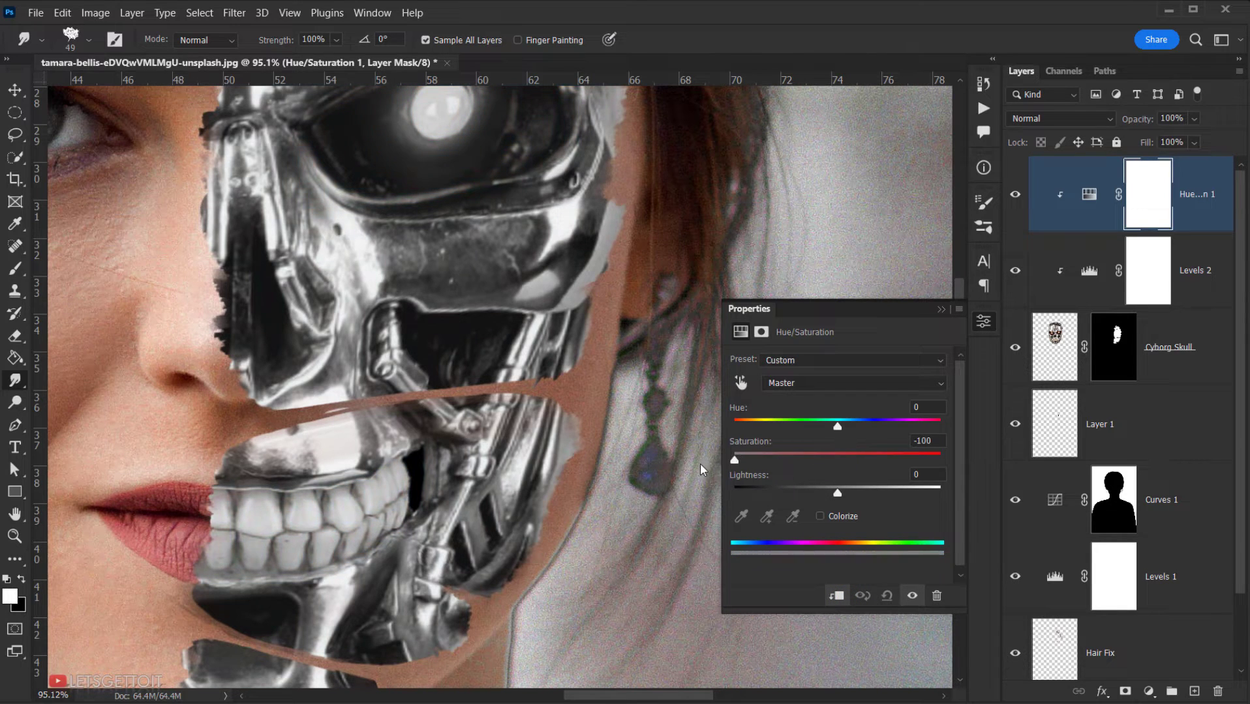
pyautogui.click(942, 310)
pyautogui.scroll(-6, 581, 352)
pyautogui.moveTo(536, 430); pyautogui.dragTo(499, 438)
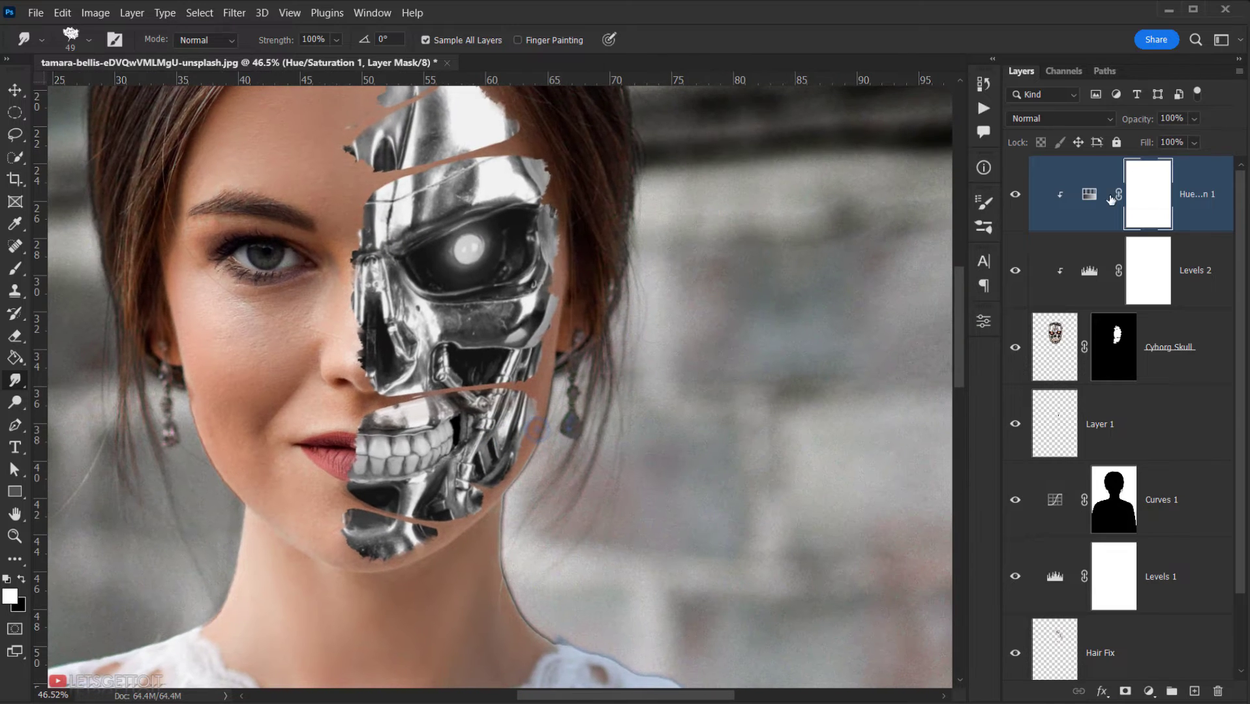
pyautogui.click(1015, 193)
pyautogui.click(1014, 195)
# Step: Switch to the Brush tool with a plain round brush from the Basic Brushes set, sized to 71 px
pyautogui.scroll(5, 363, 465)
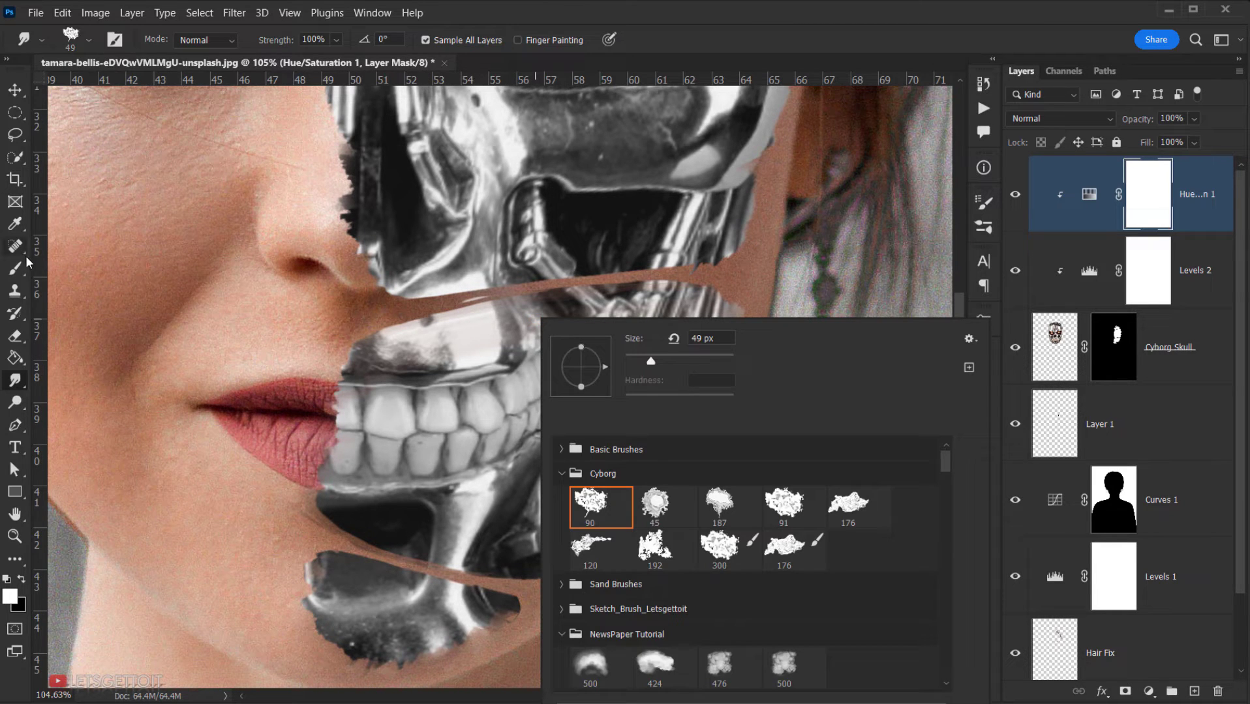
pyautogui.click(15, 274)
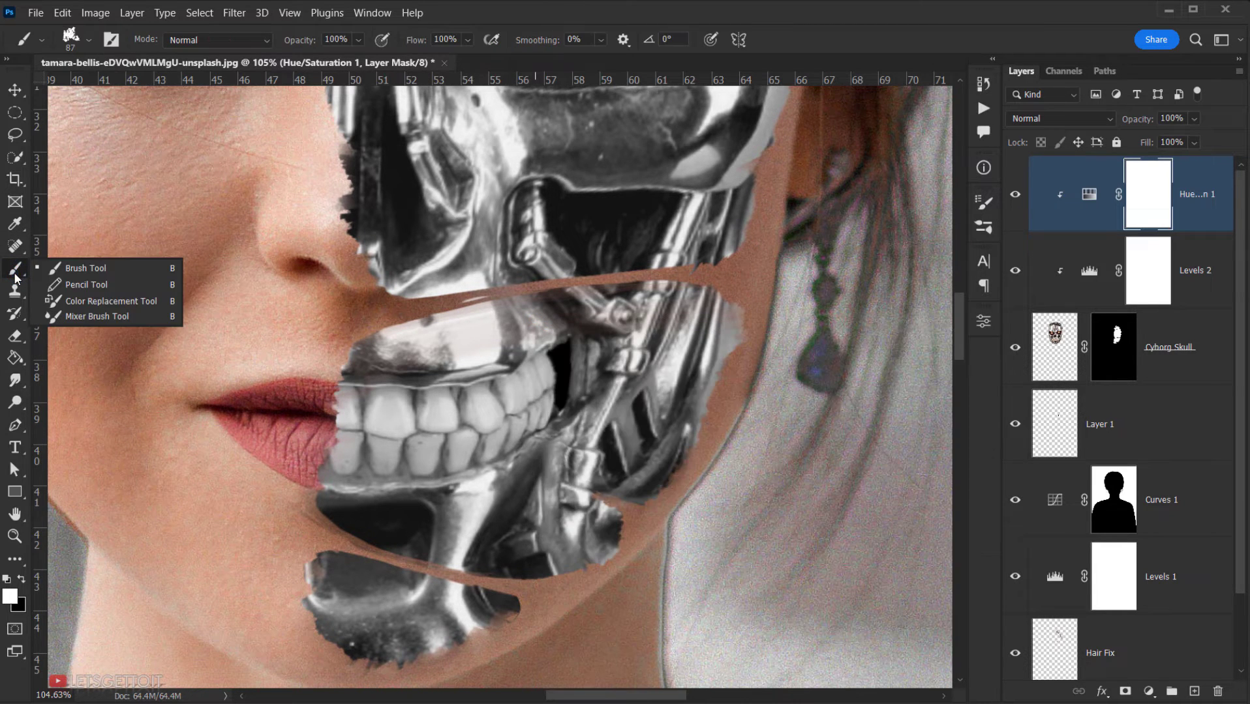
pyautogui.click(69, 272)
pyautogui.rightClick(626, 295)
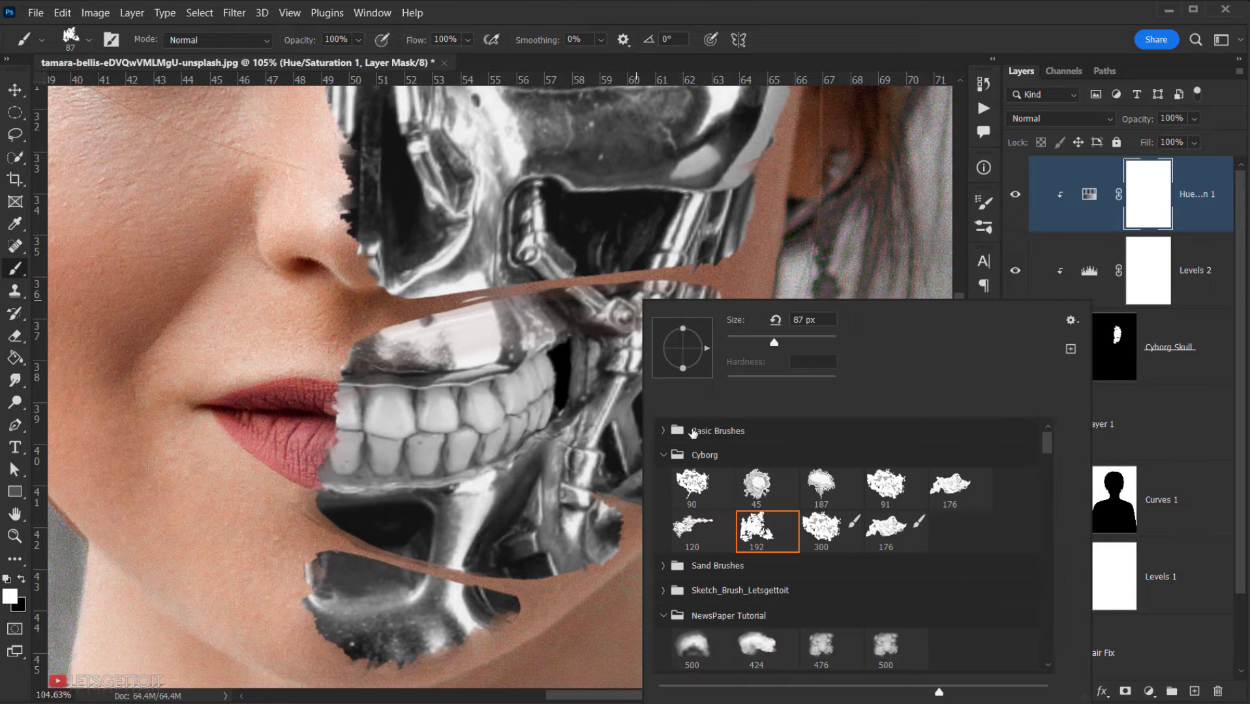
pyautogui.click(664, 455)
pyautogui.click(663, 430)
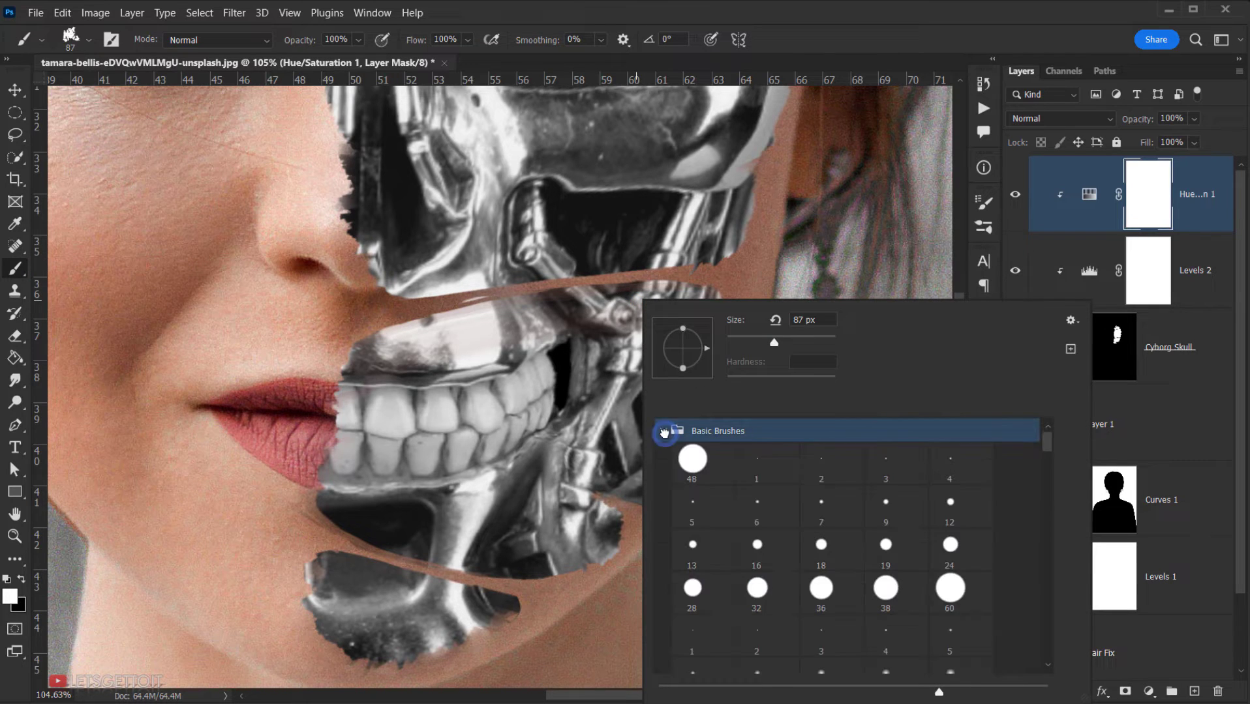
pyautogui.click(693, 466)
pyautogui.click(951, 11)
pyautogui.moveTo(464, 422)
pyautogui.mouseDown()
pyautogui.moveTo(501, 424)
pyautogui.moveTo(429, 428)
pyautogui.moveTo(481, 451)
pyautogui.mouseUp()
pyautogui.scroll(5, 465, 421)
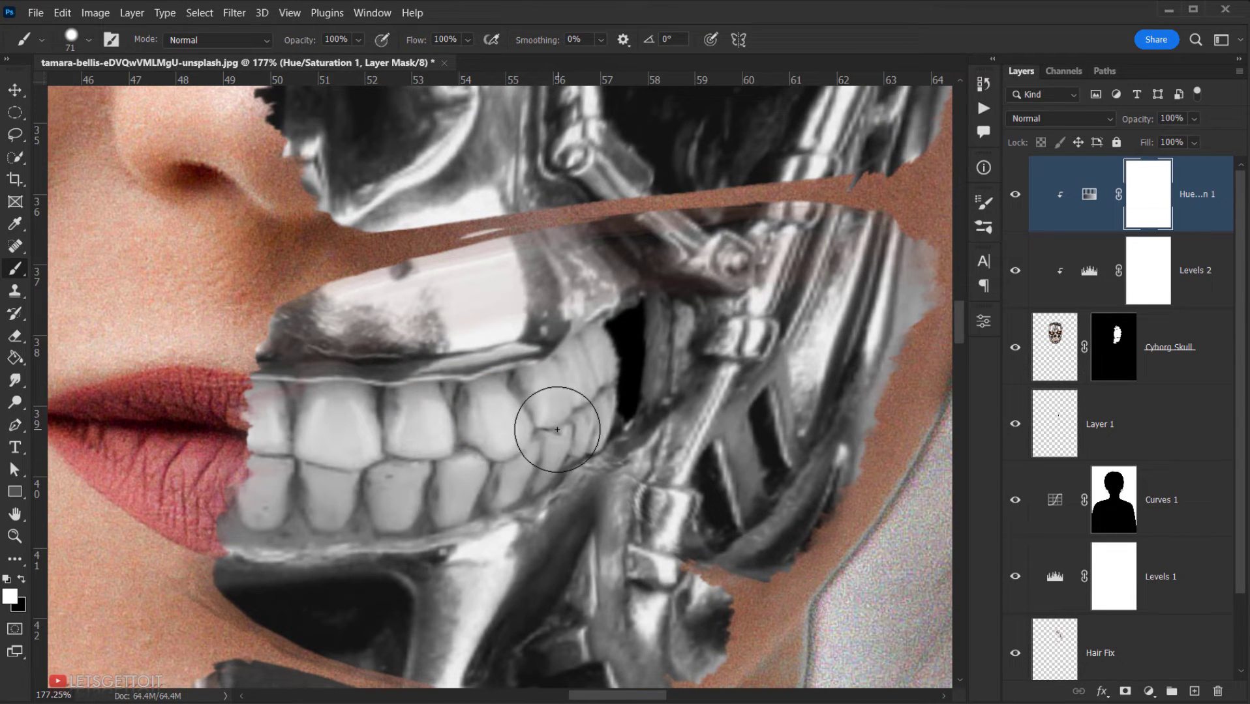
# Step: Try to bring color back to the middle teeth by painting black on the Hue/Saturation mask with a 64 px brush
pyautogui.press('x')
pyautogui.moveTo(378, 452); pyautogui.dragTo(369, 452)
pyautogui.moveTo(336, 454)
pyautogui.mouseDown()
pyautogui.moveTo(434, 438)
pyautogui.moveTo(351, 457)
pyautogui.moveTo(474, 441)
pyautogui.mouseUp()
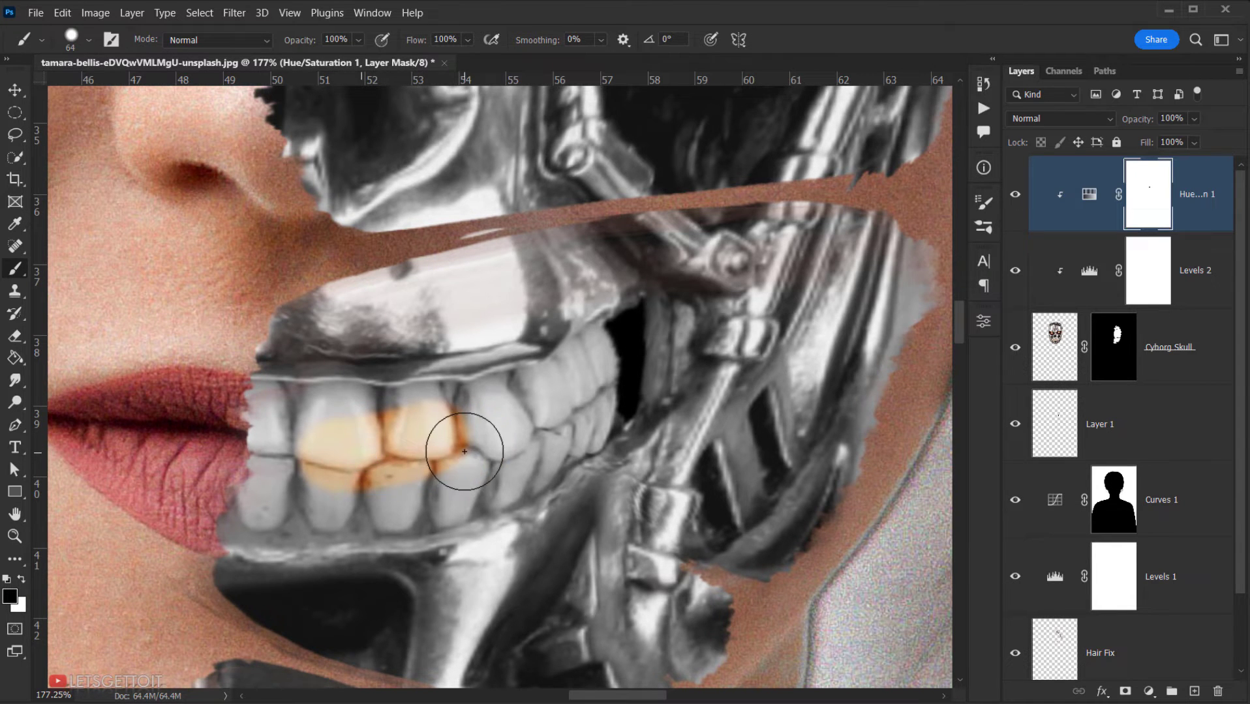
pyautogui.scroll(-3, 461, 446)
pyautogui.scroll(-5, 476, 442)
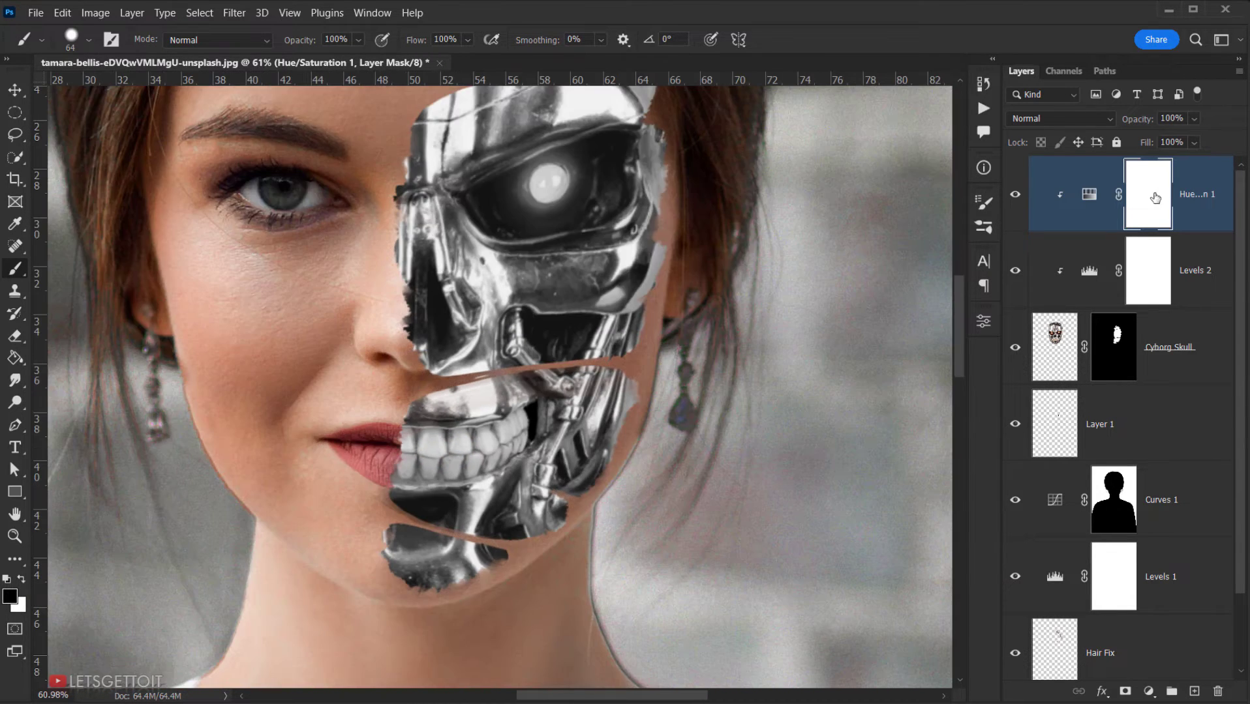
# Step: Invert the Hue/Saturation layer mask to black so the desaturation is hidden across the whole skull
pyautogui.click(1153, 191)
pyautogui.hotkey('ctrl', 'i')
pyautogui.click(1153, 190)
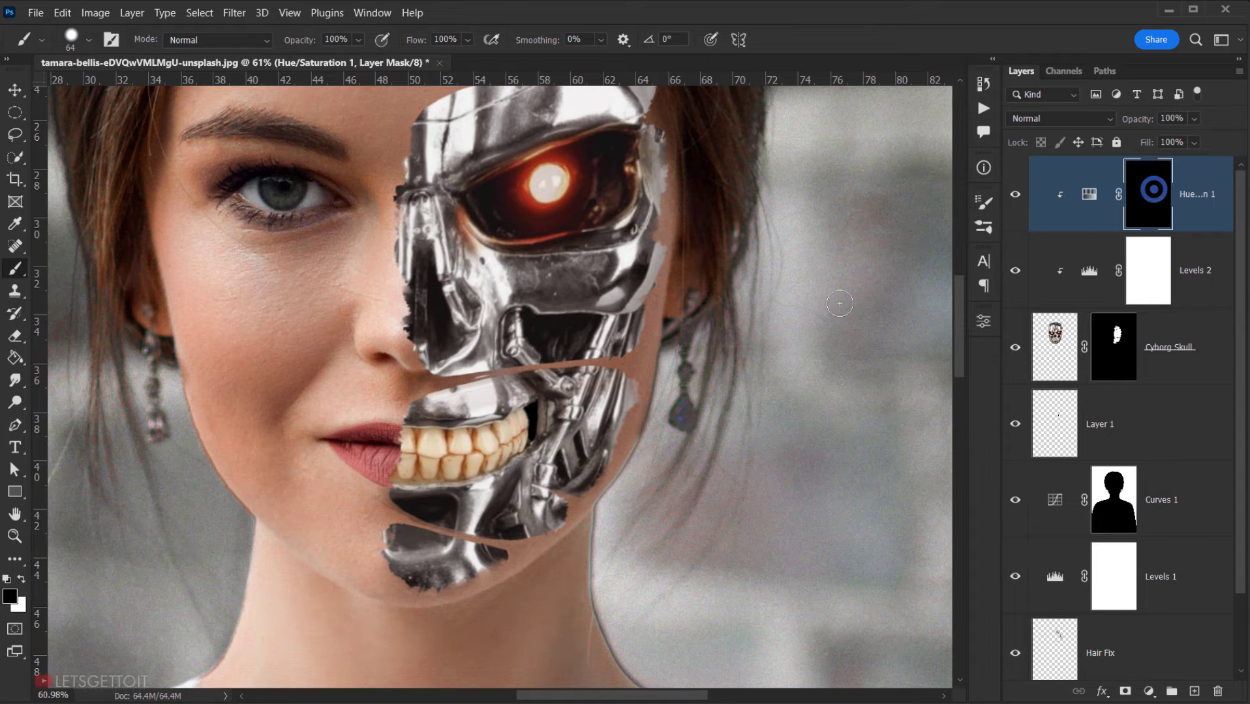
# Step: Paint white over all the skull's teeth on the Hue/Saturation mask with a 67 px brush to desaturate them
pyautogui.scroll(5, 447, 455)
pyautogui.keyDown('alt'); pyautogui.rightClick(430, 457); pyautogui.keyUp('alt')
pyautogui.press('x')
pyautogui.keyDown('alt'); pyautogui.rightClick(381, 454); pyautogui.keyUp('alt')
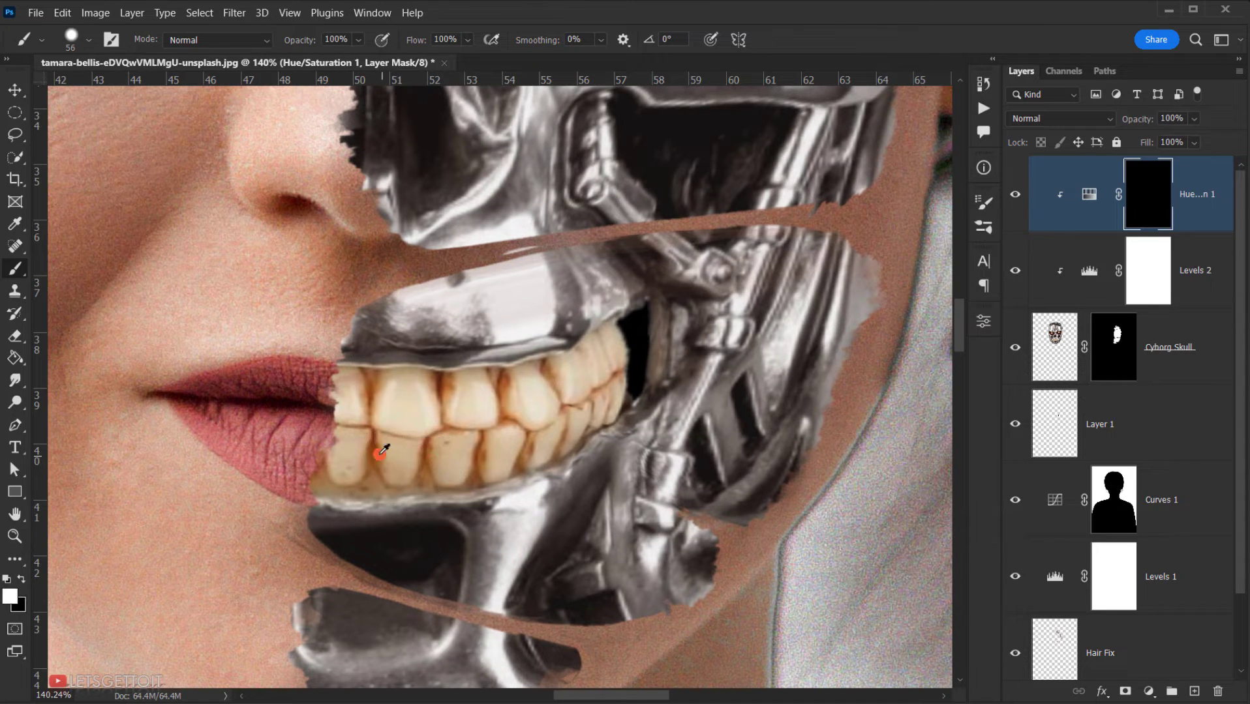
pyautogui.moveTo(400, 437)
pyautogui.mouseDown()
pyautogui.moveTo(520, 421)
pyautogui.moveTo(594, 371)
pyautogui.moveTo(594, 357)
pyautogui.moveTo(572, 381)
pyautogui.mouseUp()
pyautogui.keyDown('alt'); pyautogui.rightClick(546, 410); pyautogui.keyUp('alt')
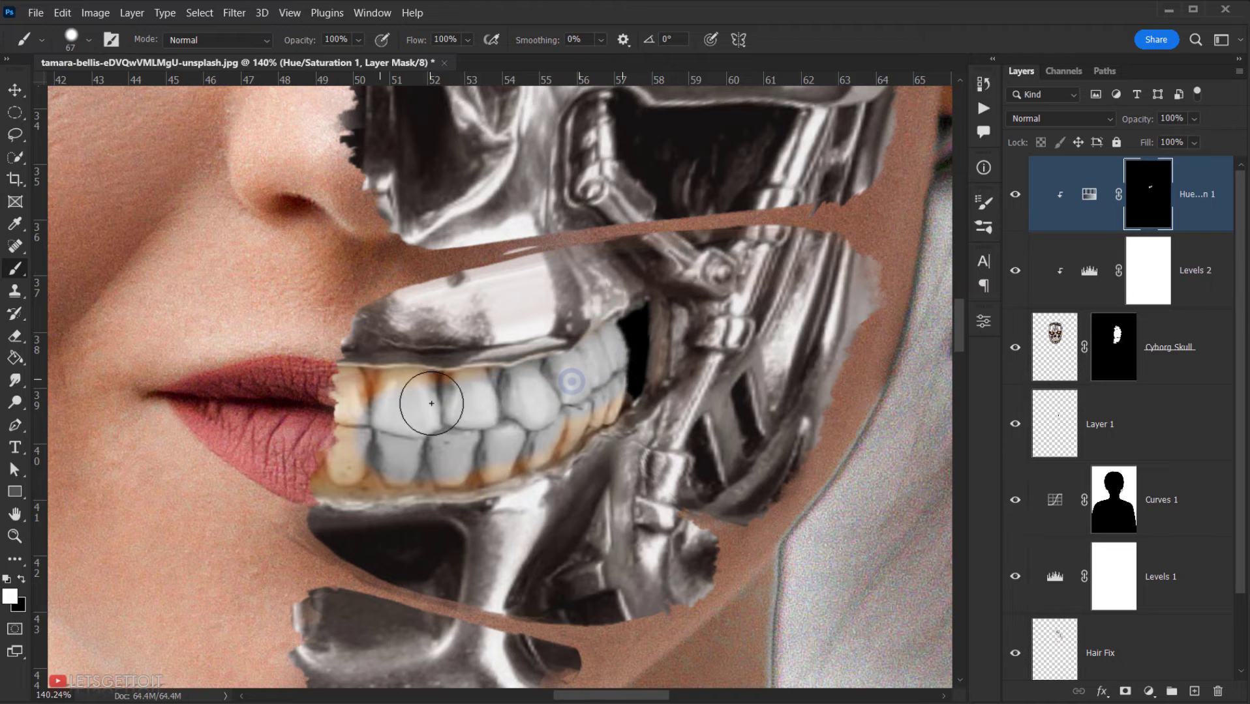
pyautogui.moveTo(431, 403)
pyautogui.mouseDown()
pyautogui.moveTo(371, 399)
pyautogui.moveTo(383, 396)
pyautogui.moveTo(326, 470)
pyautogui.moveTo(460, 463)
pyautogui.moveTo(551, 430)
pyautogui.moveTo(604, 383)
pyautogui.moveTo(594, 390)
pyautogui.moveTo(594, 368)
pyautogui.moveTo(586, 382)
pyautogui.moveTo(410, 401)
pyautogui.mouseUp()
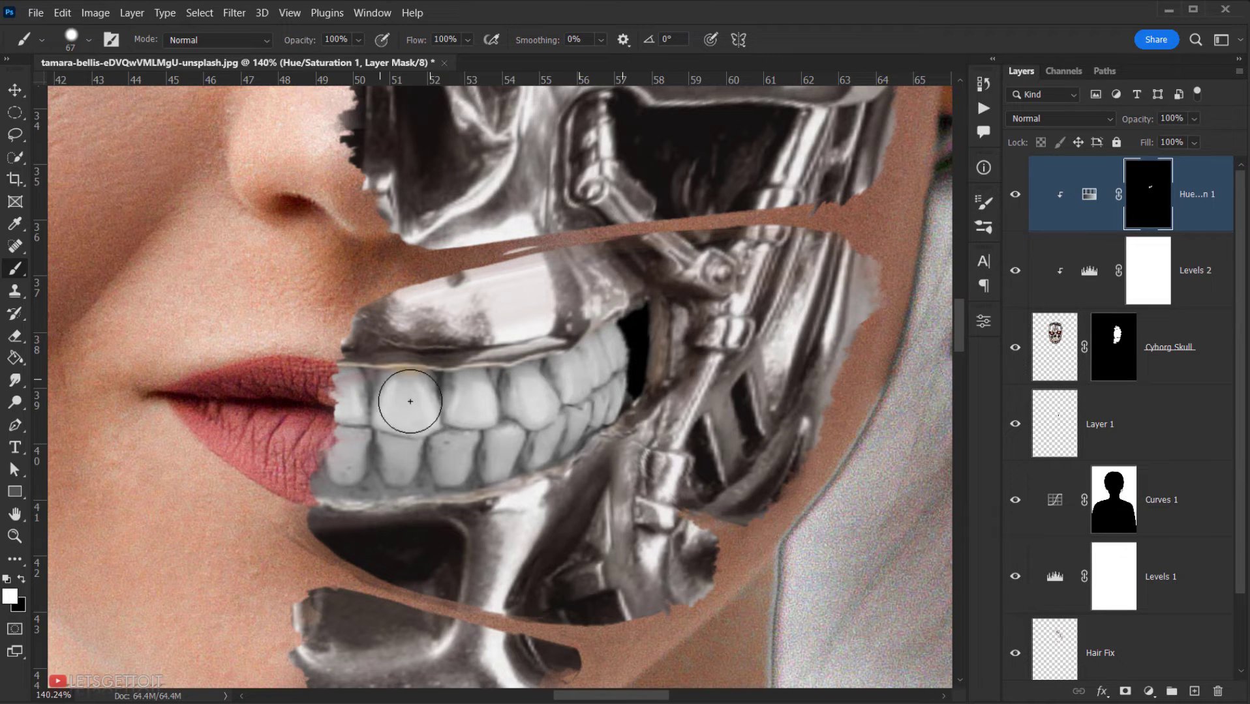
# Step: Clean up the Hue/Saturation mask along the lower gum beside the lips with black, using a 40 px brush
pyautogui.scroll(-5, 574, 412)
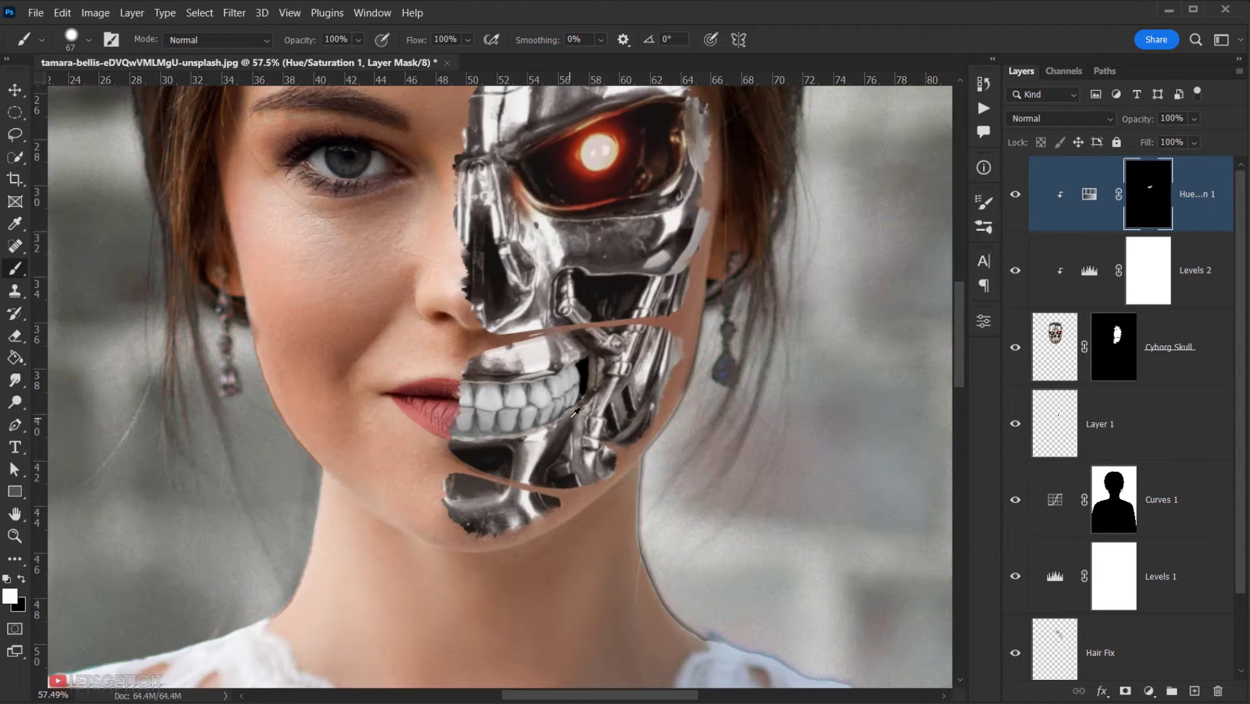
pyautogui.scroll(-2, 574, 412)
pyautogui.scroll(7, 500, 414)
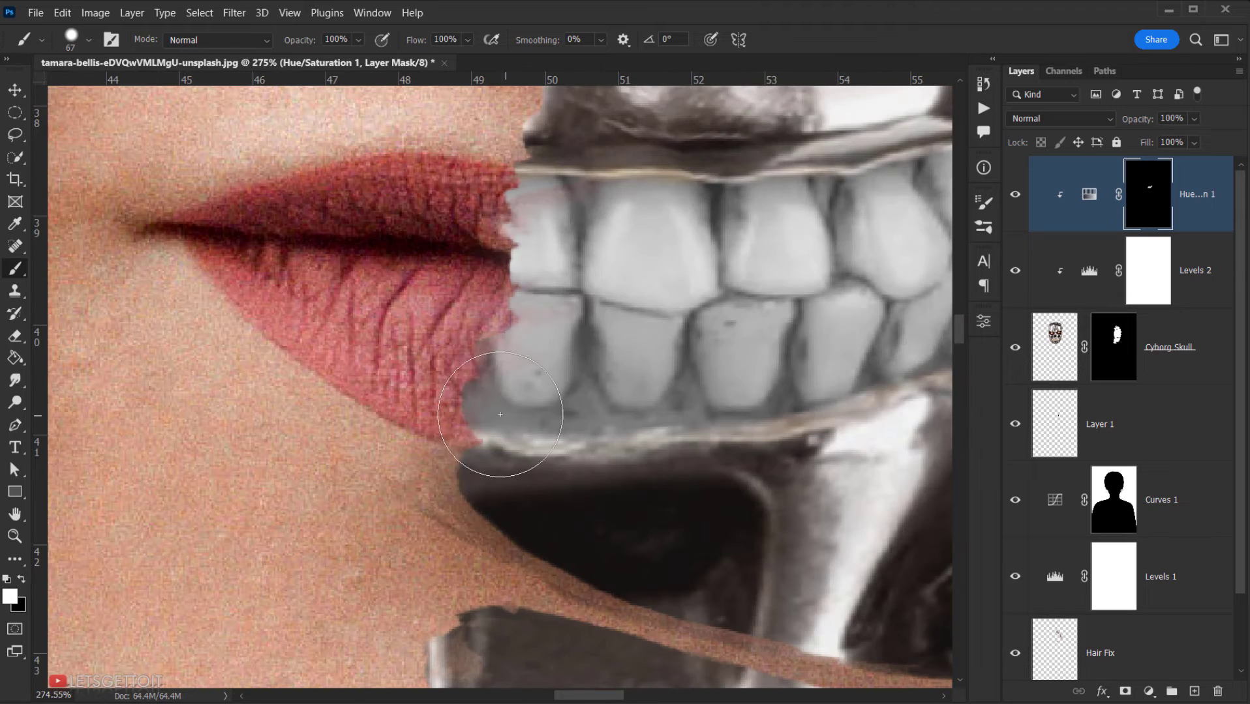
pyautogui.press('[')
pyautogui.press('[')
pyautogui.press('[')
pyautogui.press('x')
pyautogui.moveTo(468, 391)
pyautogui.mouseDown()
pyautogui.moveTo(534, 449)
pyautogui.moveTo(579, 417)
pyautogui.moveTo(599, 444)
pyautogui.moveTo(553, 447)
pyautogui.moveTo(594, 414)
pyautogui.moveTo(573, 436)
pyautogui.moveTo(479, 433)
pyautogui.moveTo(480, 417)
pyautogui.moveTo(502, 436)
pyautogui.moveTo(573, 425)
pyautogui.moveTo(528, 431)
pyautogui.mouseUp()
pyautogui.press('x')
pyautogui.scroll(-6, 555, 399)
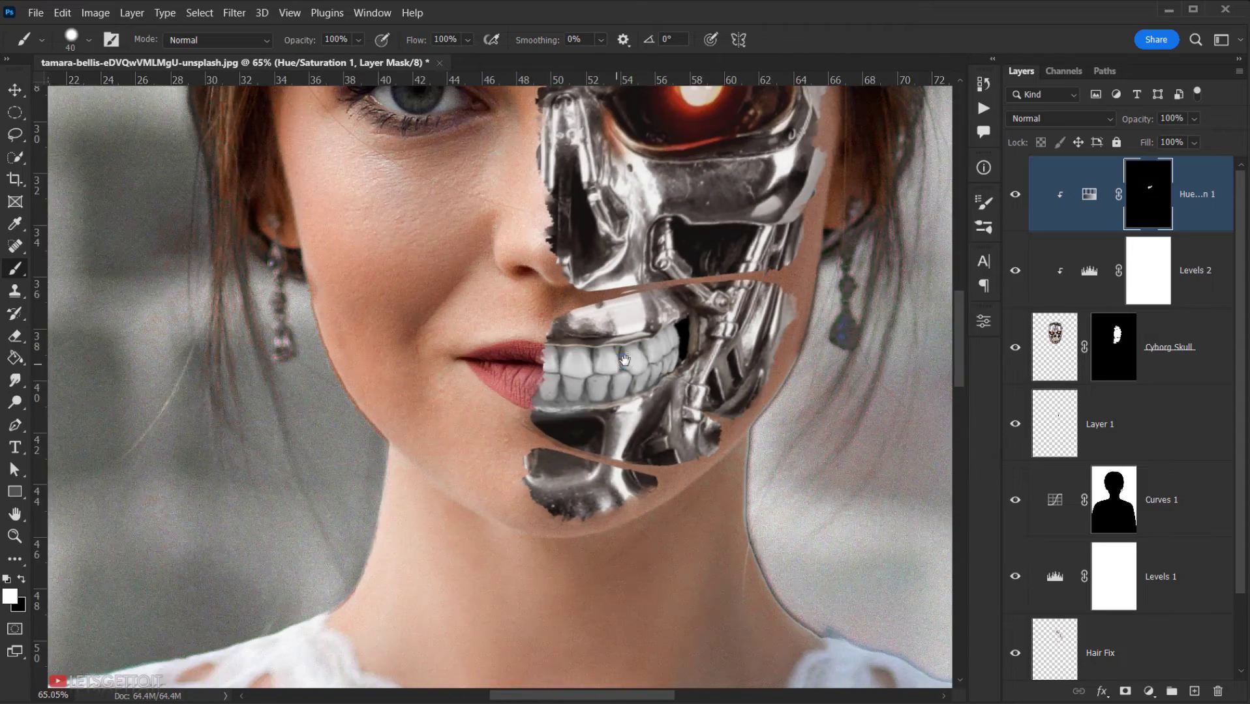
# Step: Darken the teeth by setting the Hue/Saturation adjustment's Lightness to -25
pyautogui.scroll(-6, 624, 360)
pyautogui.scroll(5, 435, 476)
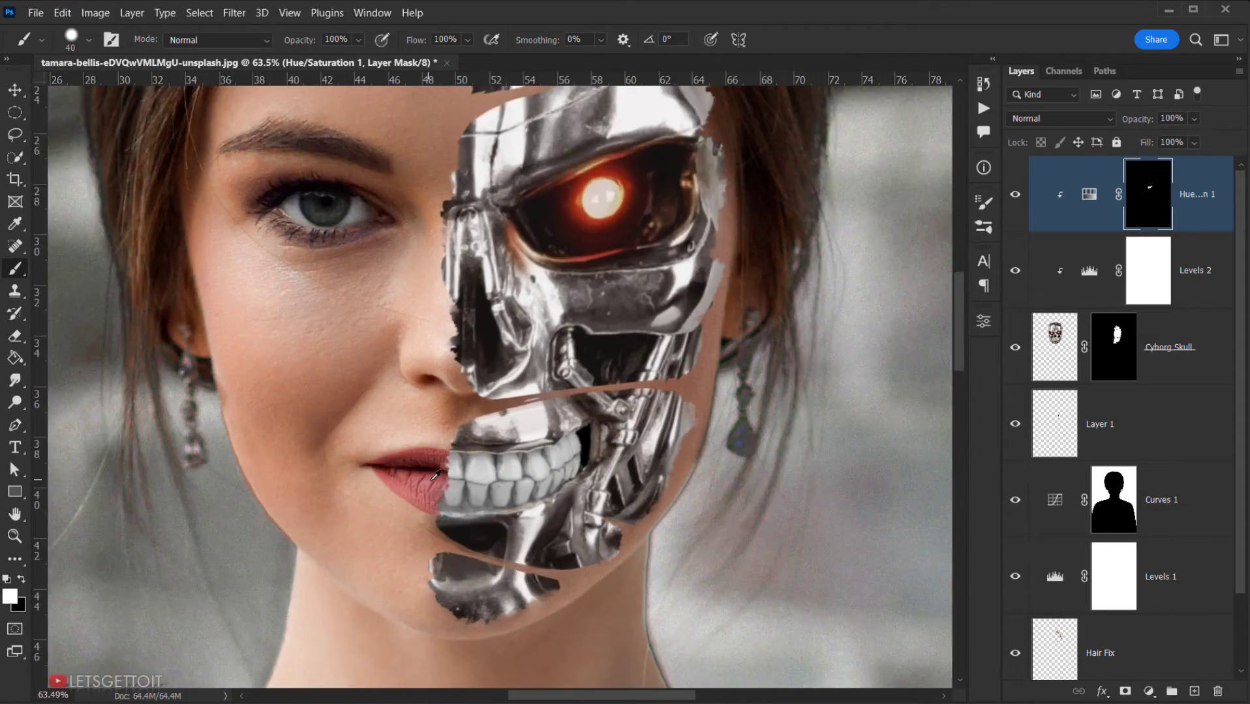
pyautogui.scroll(2, 435, 476)
pyautogui.doubleClick(1089, 194)
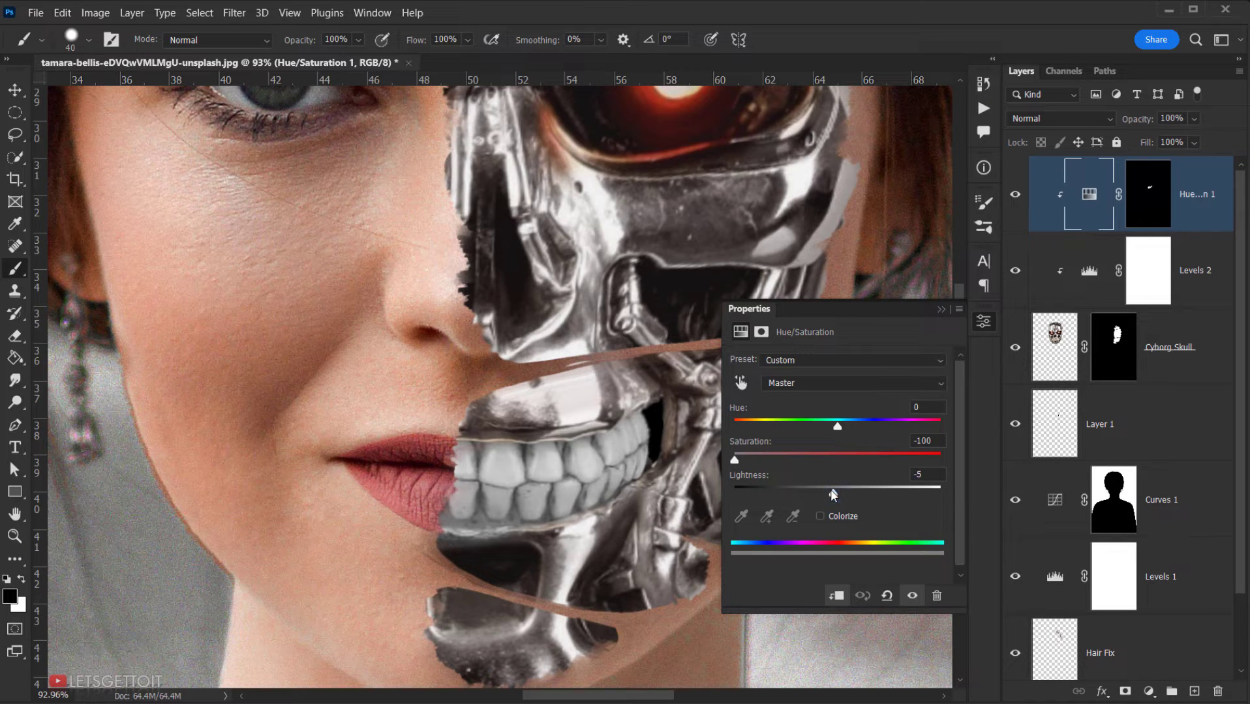
pyautogui.moveTo(838, 493); pyautogui.dragTo(822, 494)
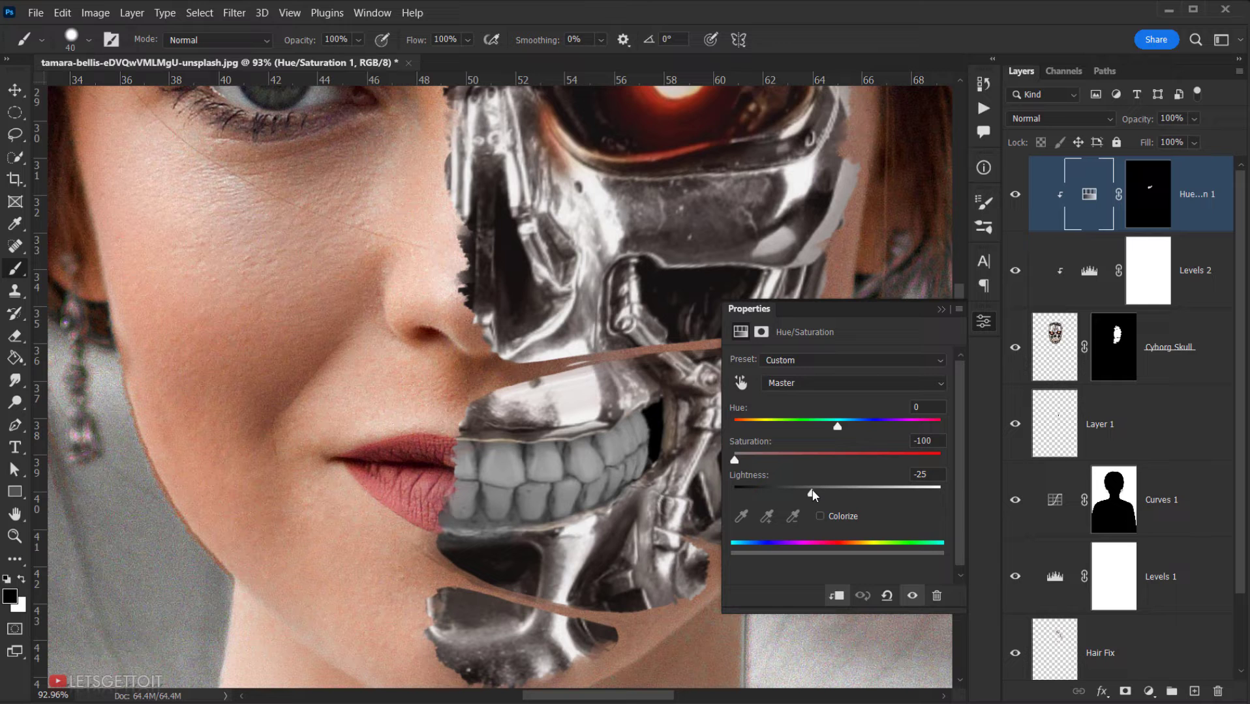
pyautogui.click(946, 306)
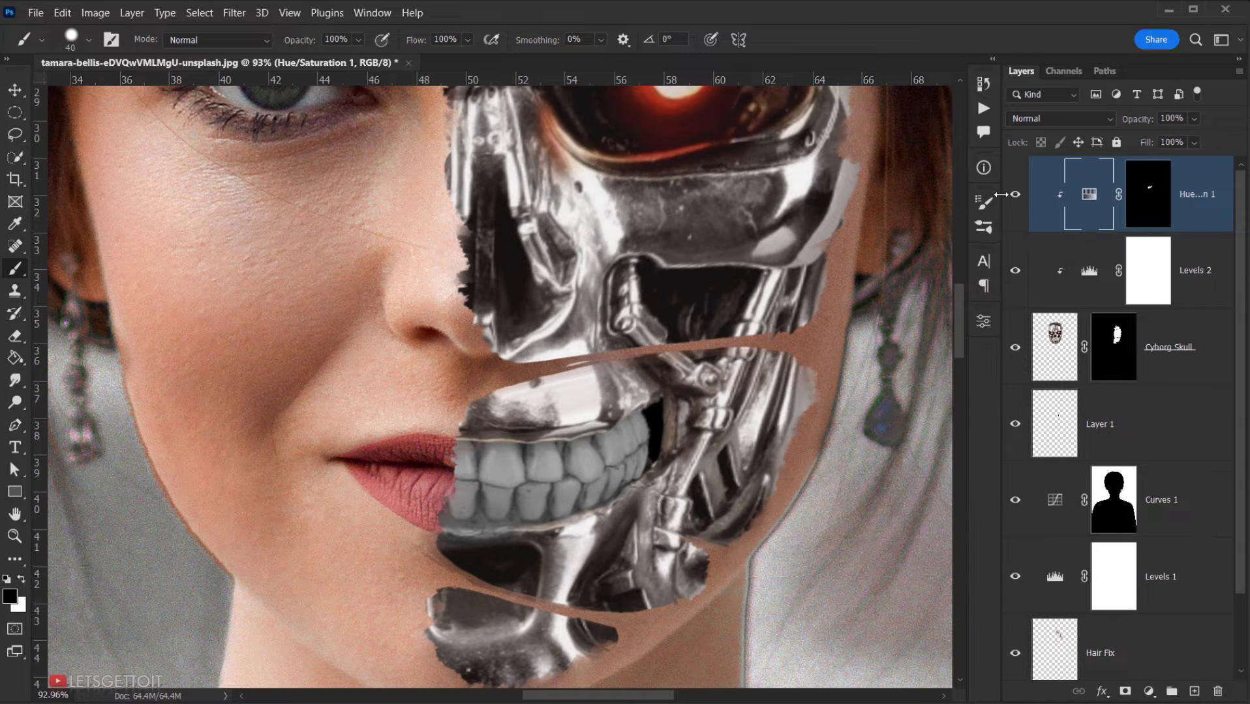
# Step: Compare the teeth with and without the Hue/Saturation adjustment and reduce that adjustment layer's opacity to 70%
pyautogui.click(1015, 193)
pyautogui.click(1015, 193)
pyautogui.scroll(-4, 542, 431)
pyautogui.scroll(-3, 541, 432)
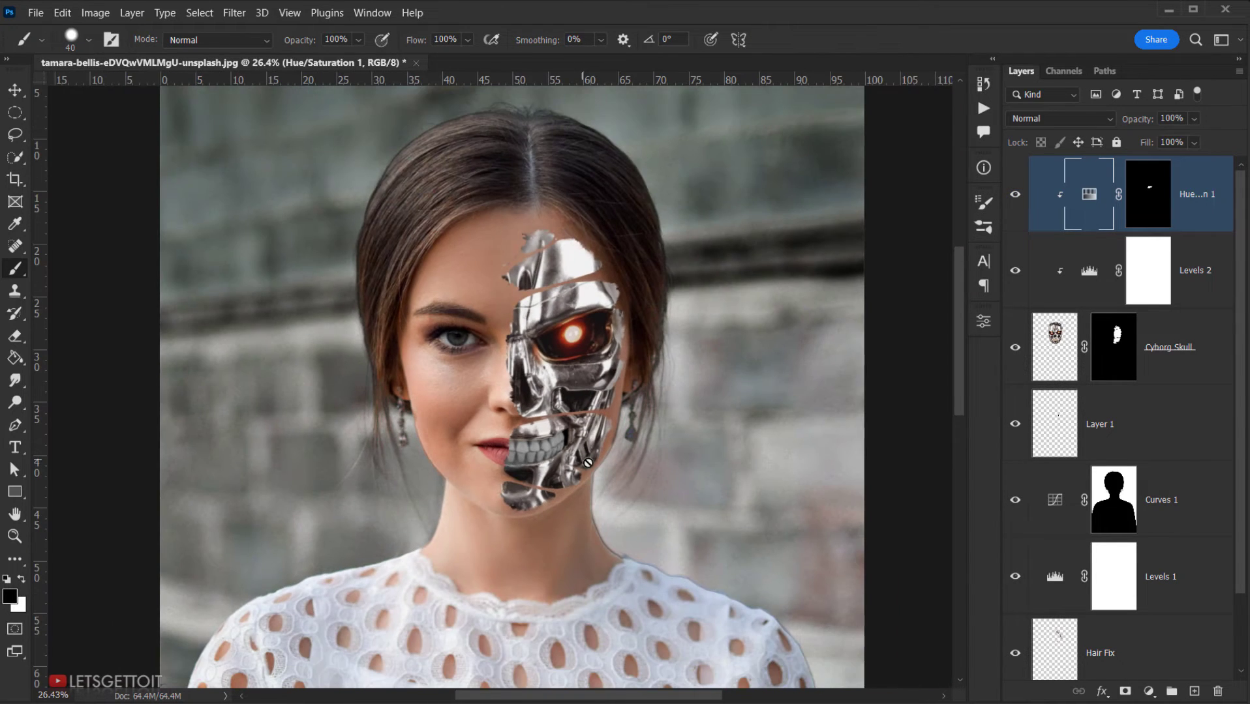
pyautogui.scroll(5, 474, 480)
pyautogui.scroll(3, 474, 479)
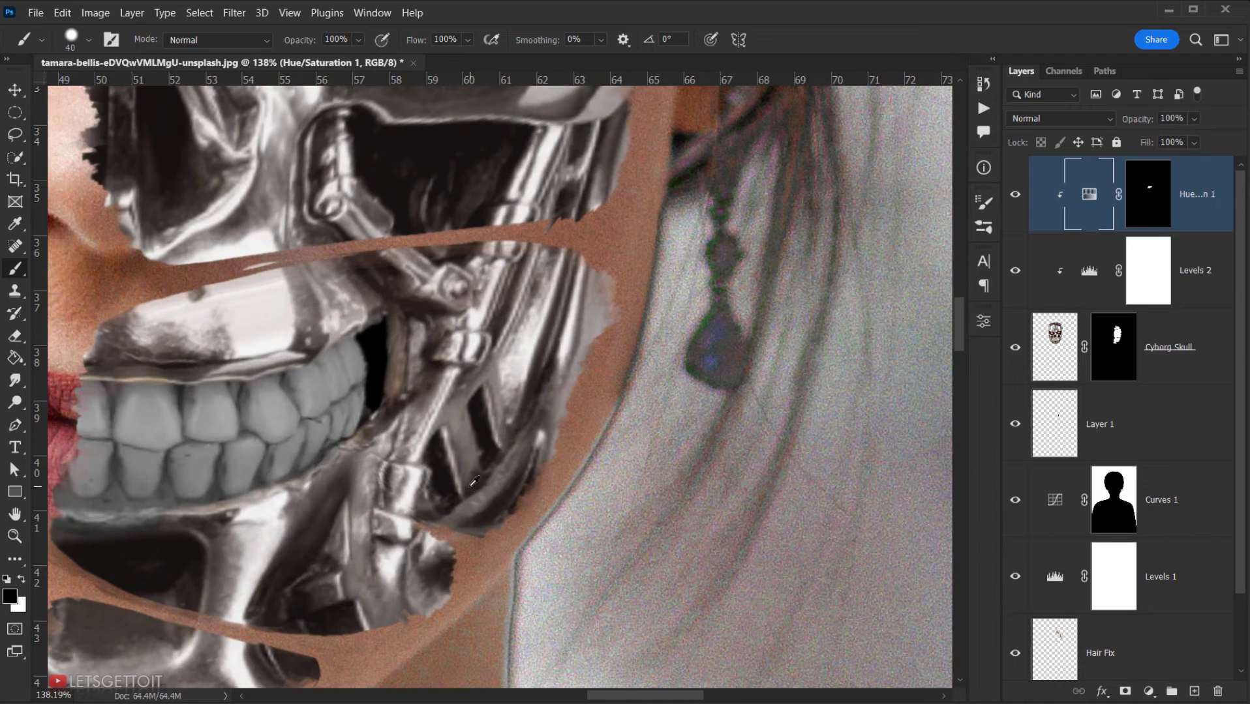
pyautogui.moveTo(1144, 125); pyautogui.dragTo(1132, 123)
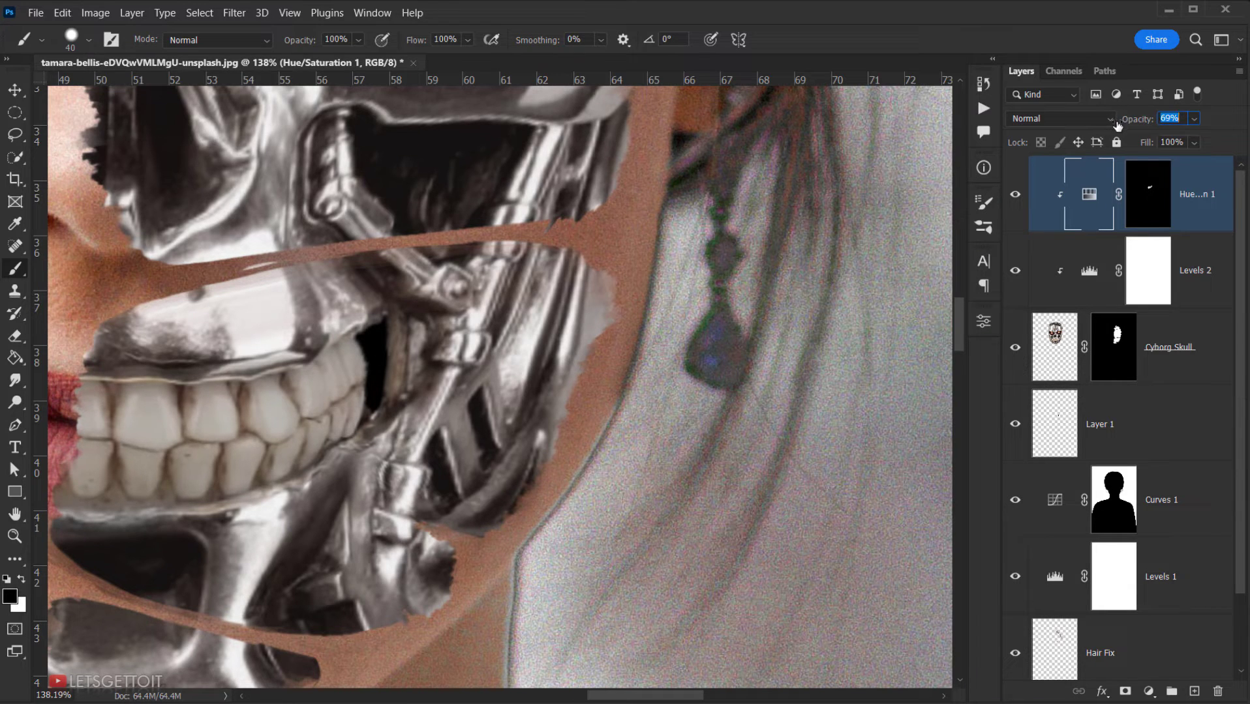
pyautogui.press('Return')
# Step: Examine how the teeth and metal skull blend with the portrait, both up close and in the whole composition
pyautogui.scroll(-5, 411, 482)
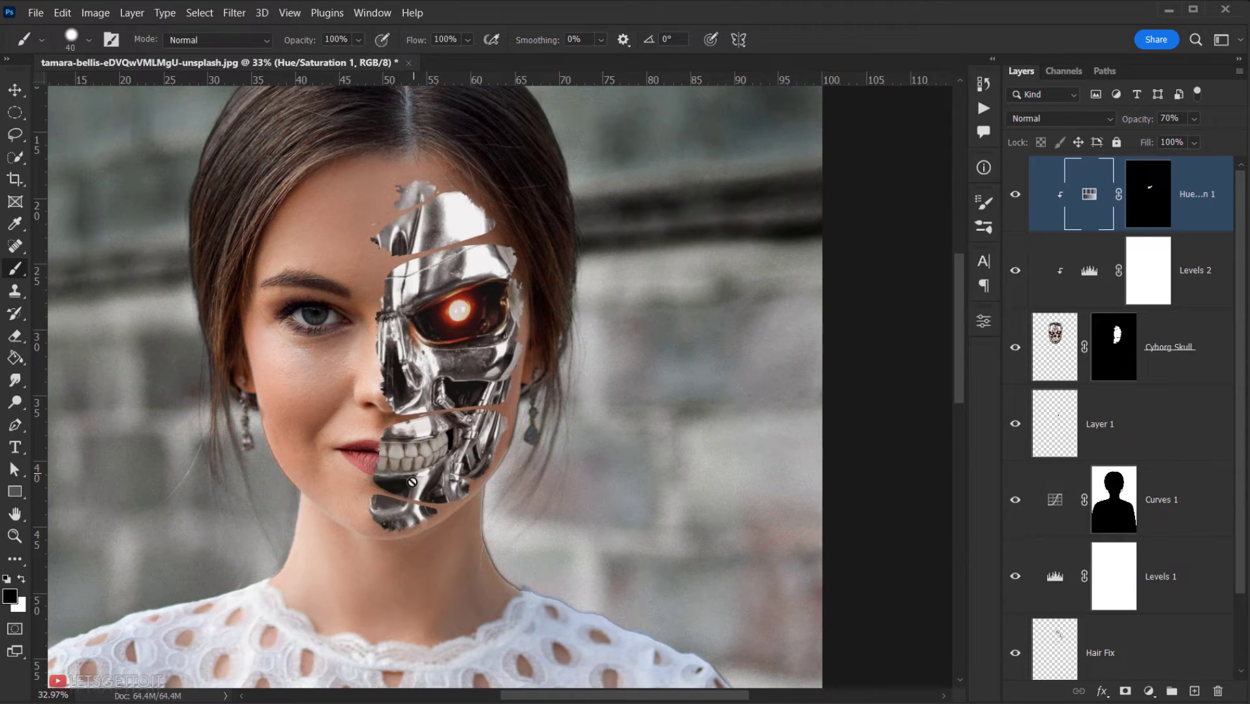
pyautogui.moveTo(418, 497); pyautogui.dragTo(388, 499)
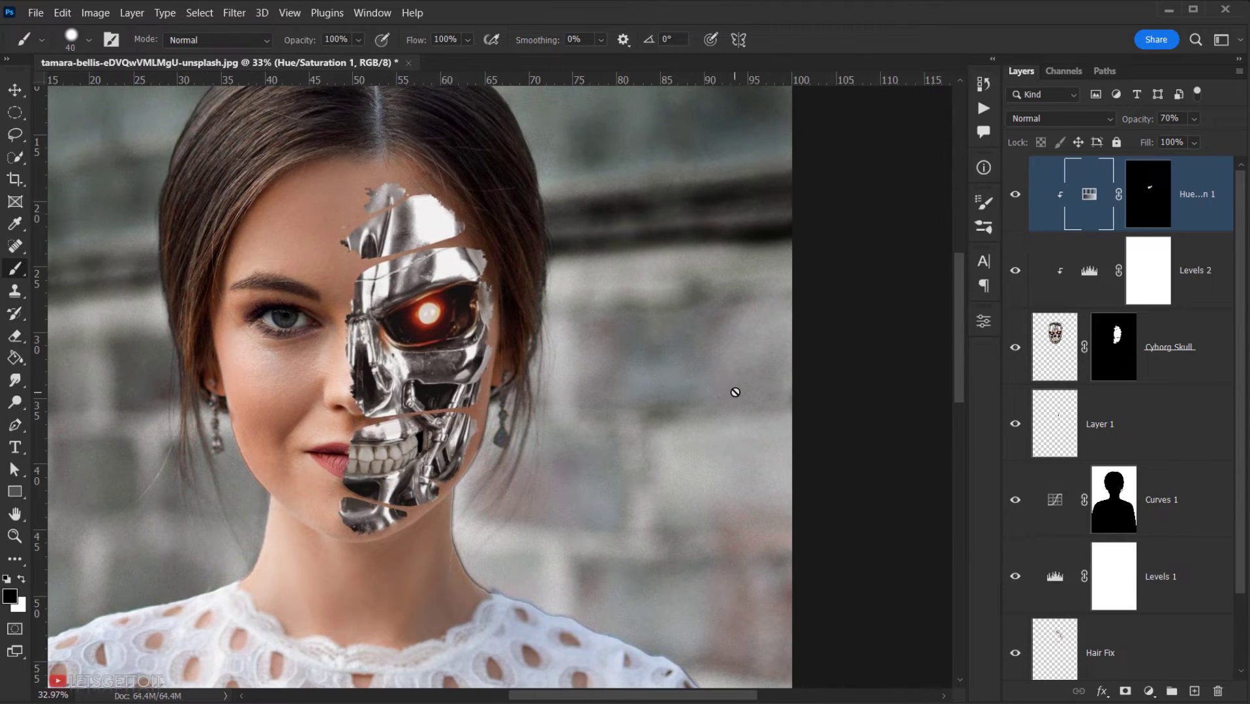
pyautogui.scroll(-3, 735, 392)
pyautogui.scroll(4, 459, 230)
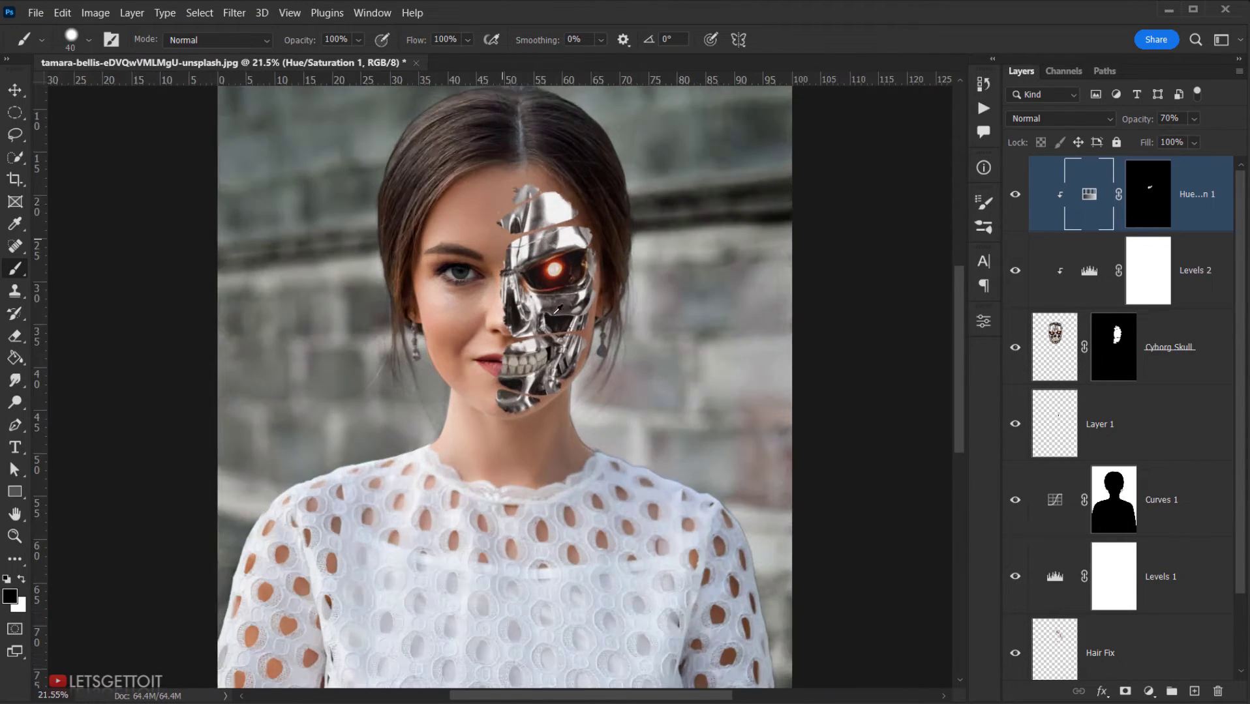
pyautogui.scroll(4, 572, 418)
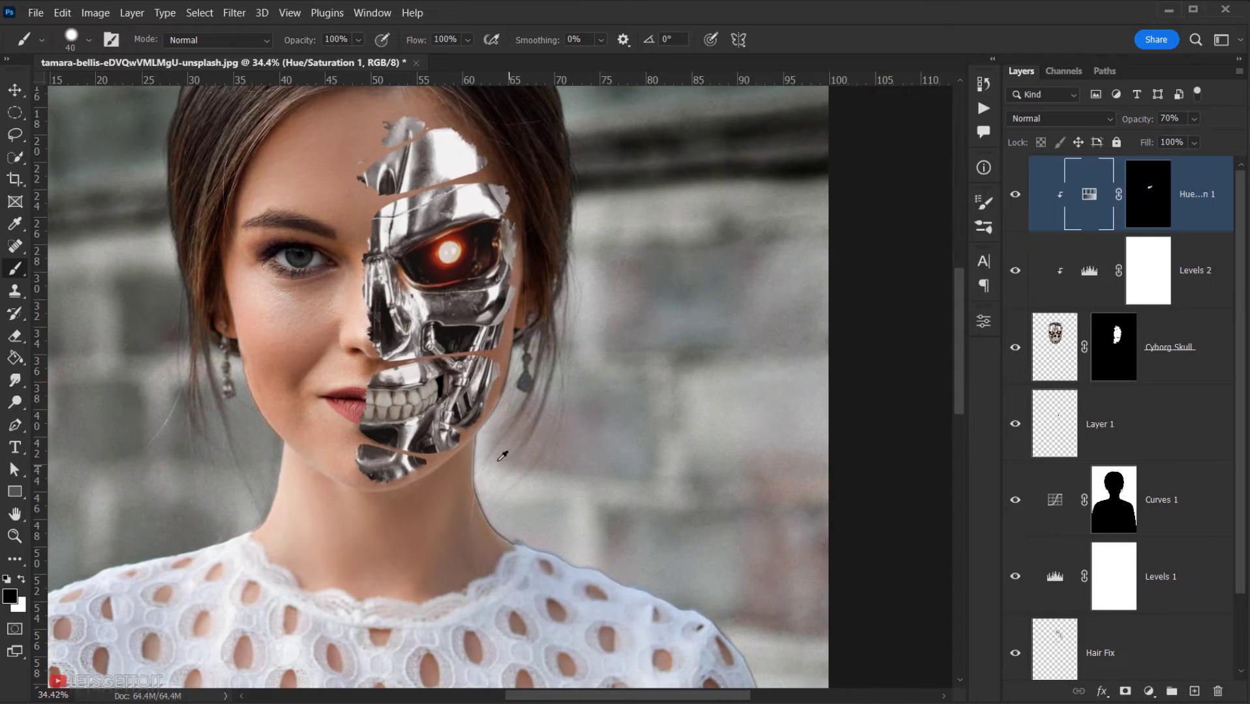
pyautogui.scroll(-5, 512, 501)
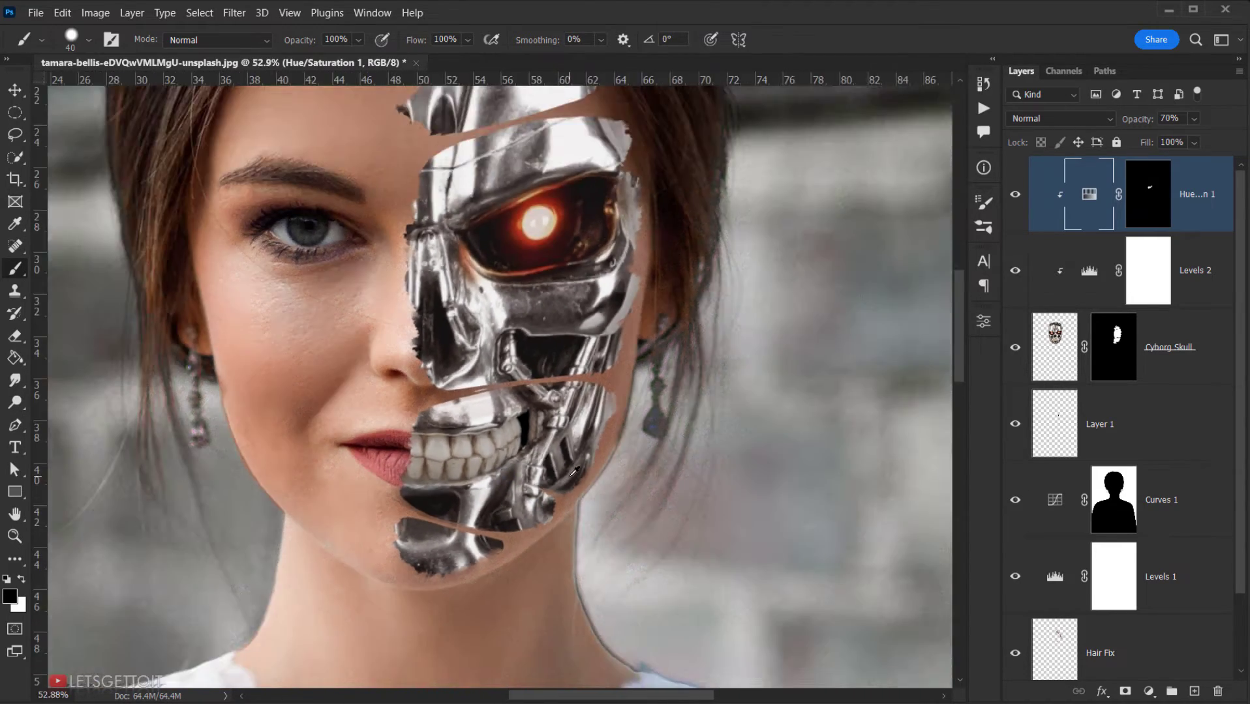
pyautogui.scroll(2, 501, 309)
pyautogui.scroll(2, 501, 308)
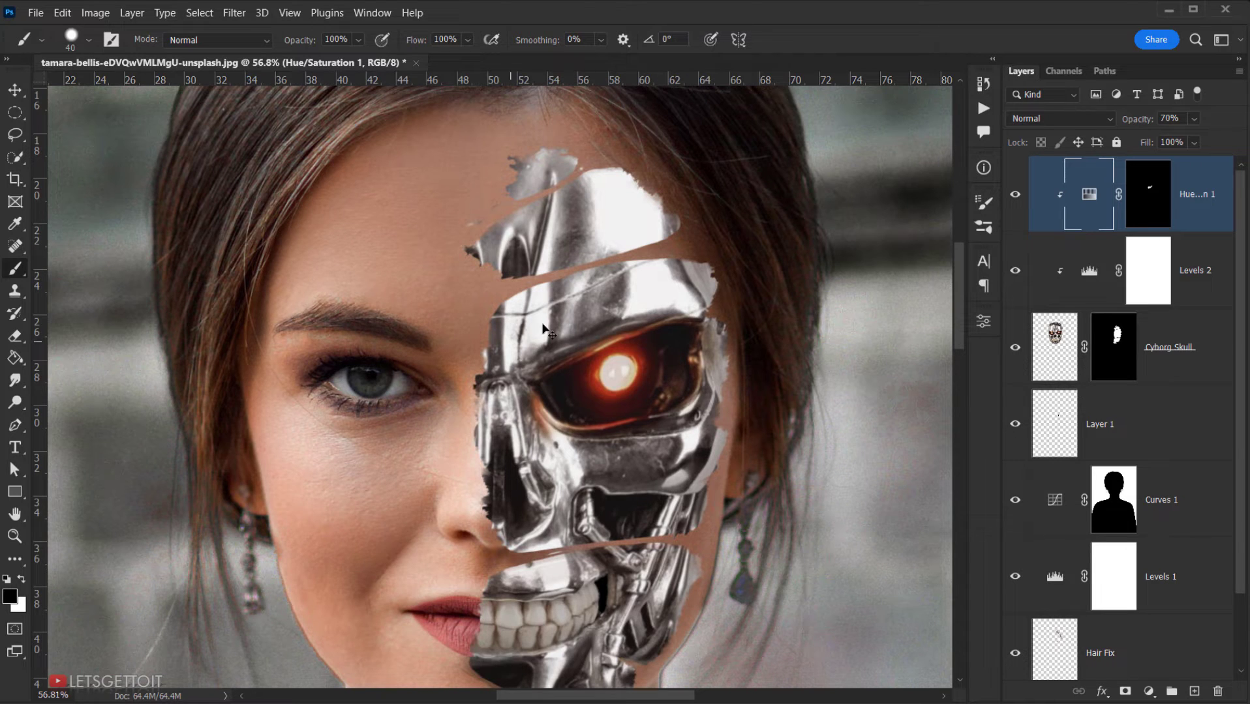
pyautogui.moveTo(594, 426); pyautogui.dragTo(481, 222)
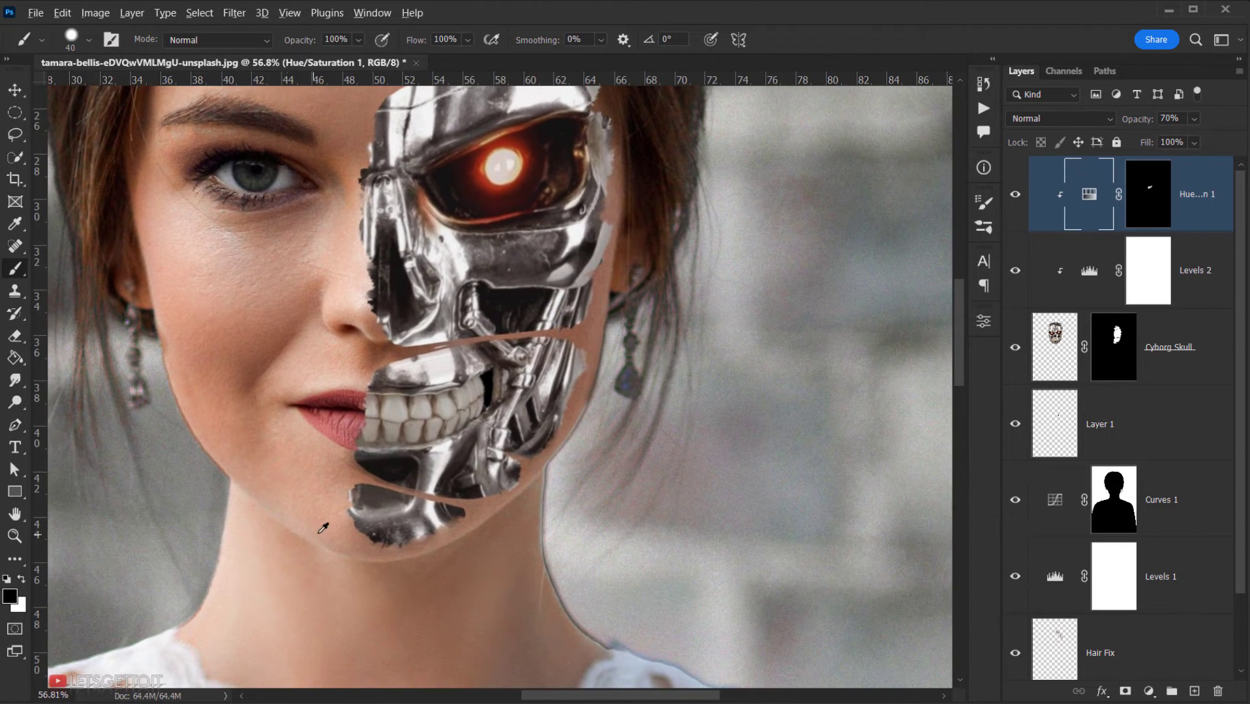
pyautogui.scroll(2, 323, 530)
pyautogui.scroll(-5, 347, 519)
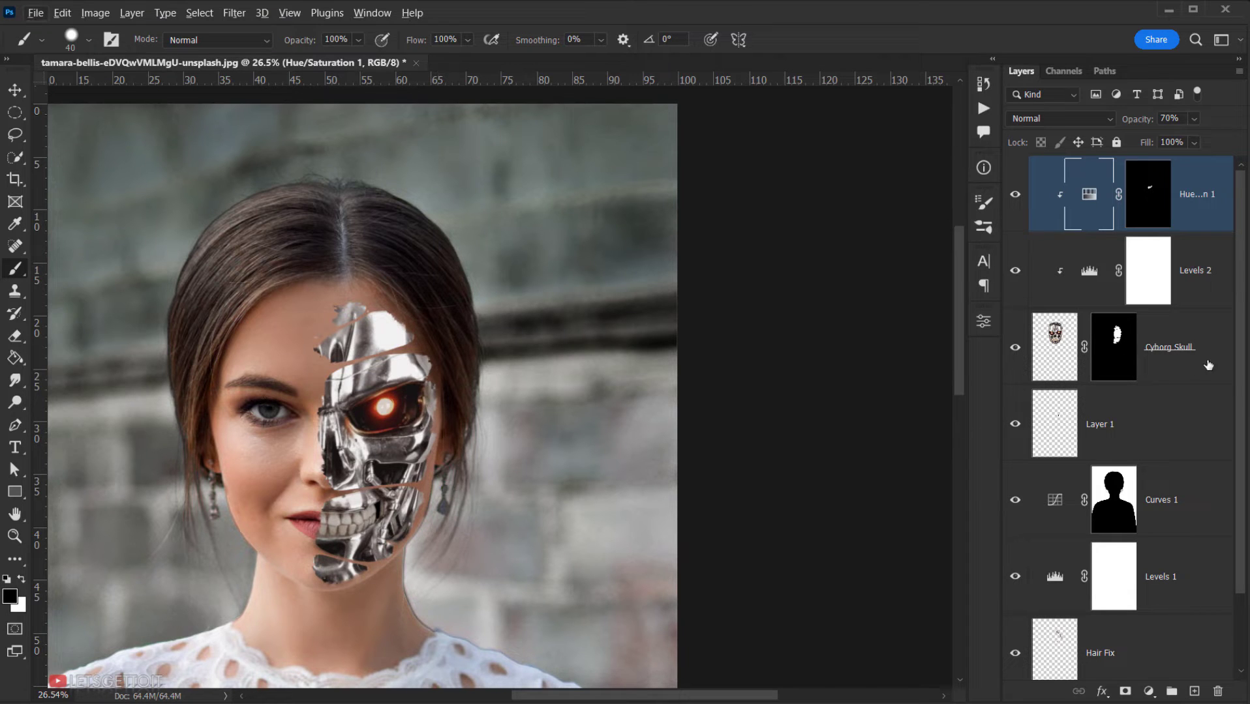
# Step: Display the Cyborg Skull layer's mask on its own and load its white area as a selection
pyautogui.click(1179, 363)
pyautogui.scroll(-3, 572, 416)
pyautogui.moveTo(390, 471); pyautogui.dragTo(440, 248)
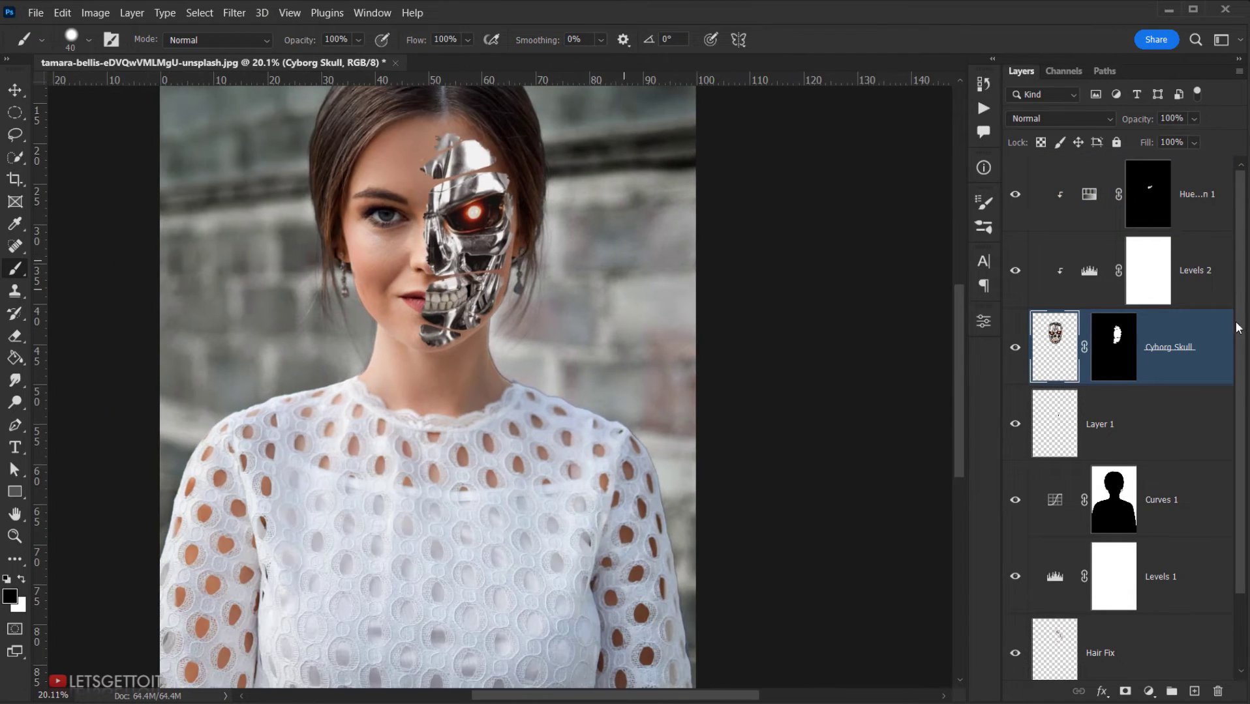
pyautogui.keyDown('alt'); pyautogui.click(1120, 368); pyautogui.keyUp('alt')
pyautogui.press('x')
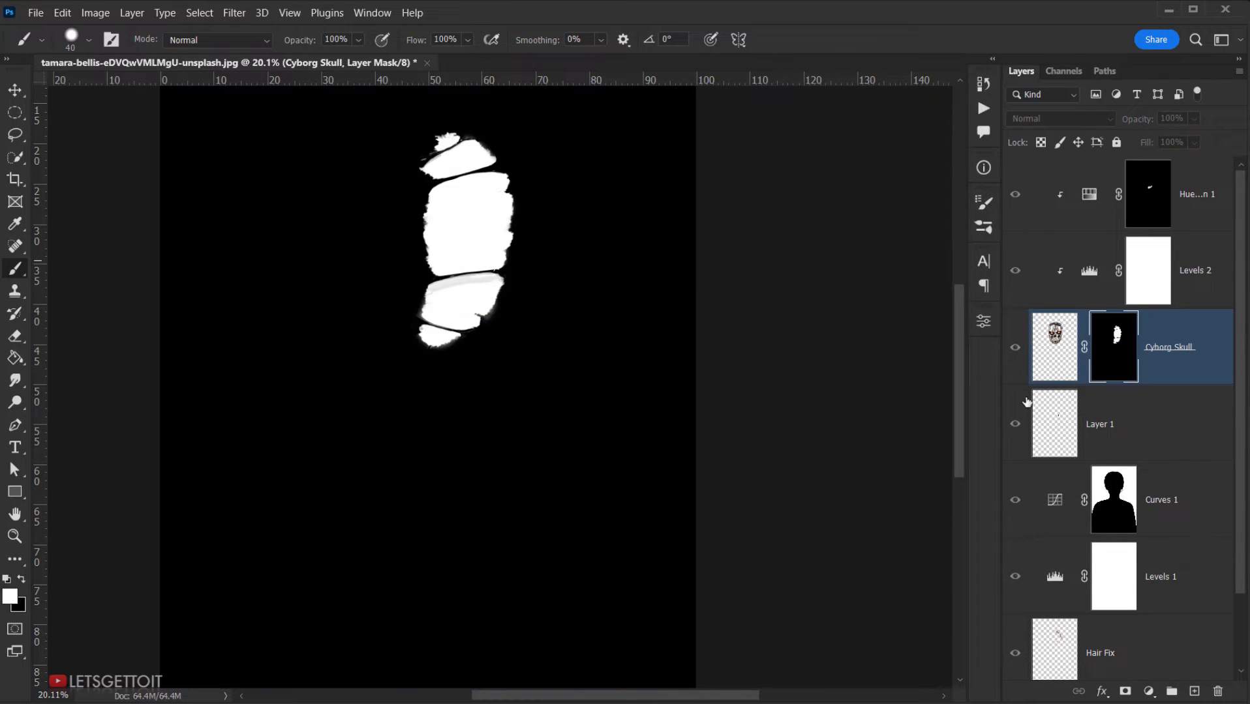
pyautogui.moveTo(483, 255); pyautogui.dragTo(490, 405)
pyautogui.scroll(7, 482, 410)
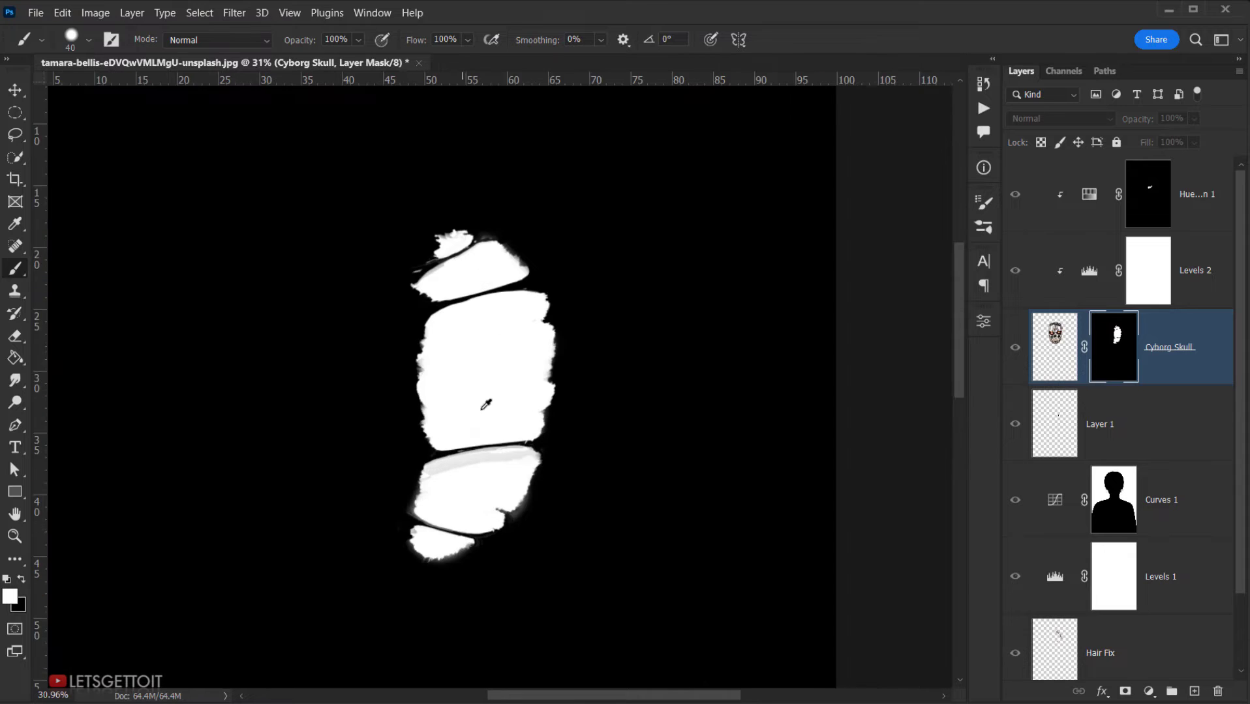
pyautogui.moveTo(522, 491); pyautogui.dragTo(587, 402)
pyautogui.scroll(-5, 563, 446)
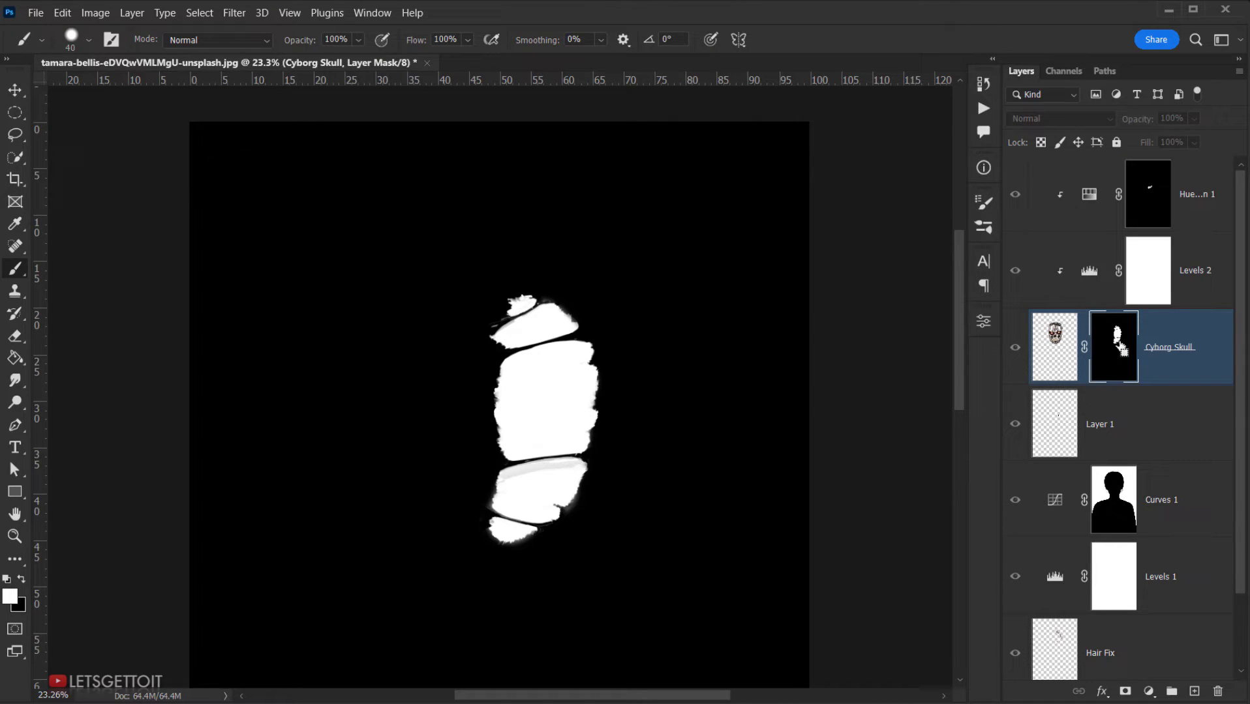
pyautogui.keyDown('ctrl'); pyautogui.click(1113, 349); pyautogui.keyUp('ctrl')
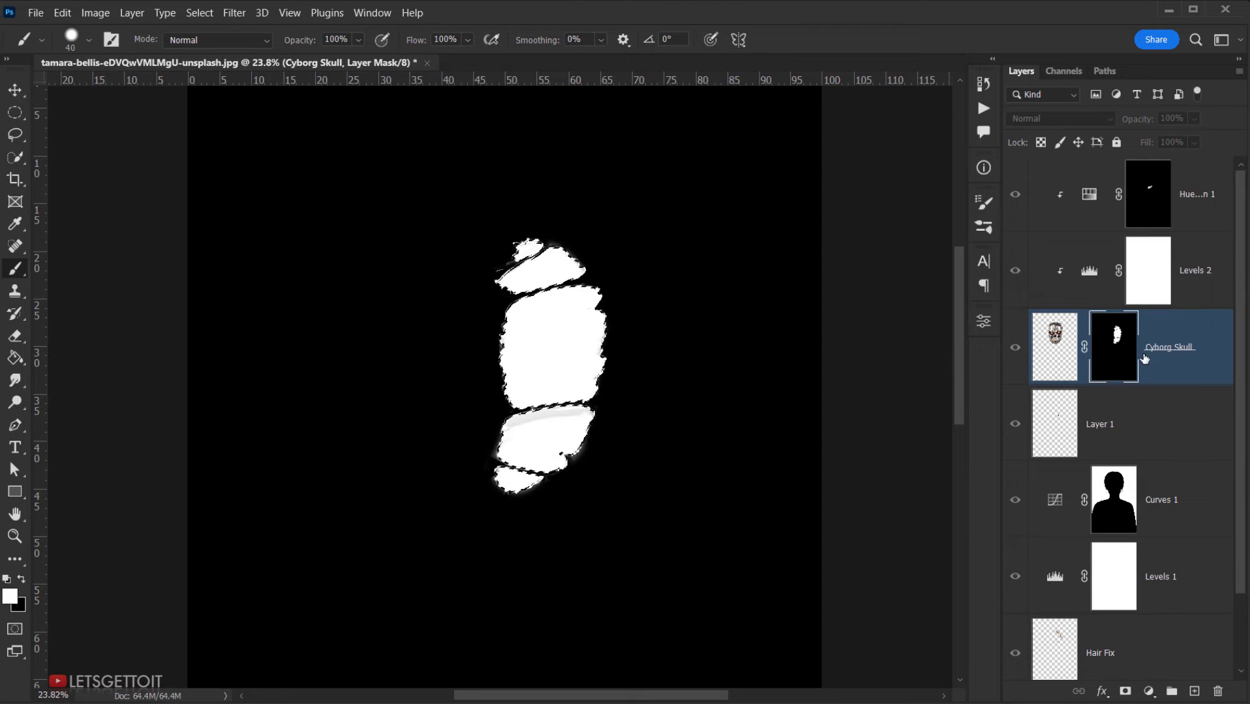
# Step: Return from the mask view to the Cyborg Skull image and invert the selection to cover everything outside the skull pieces
pyautogui.click(1043, 357)
pyautogui.scroll(7, 547, 466)
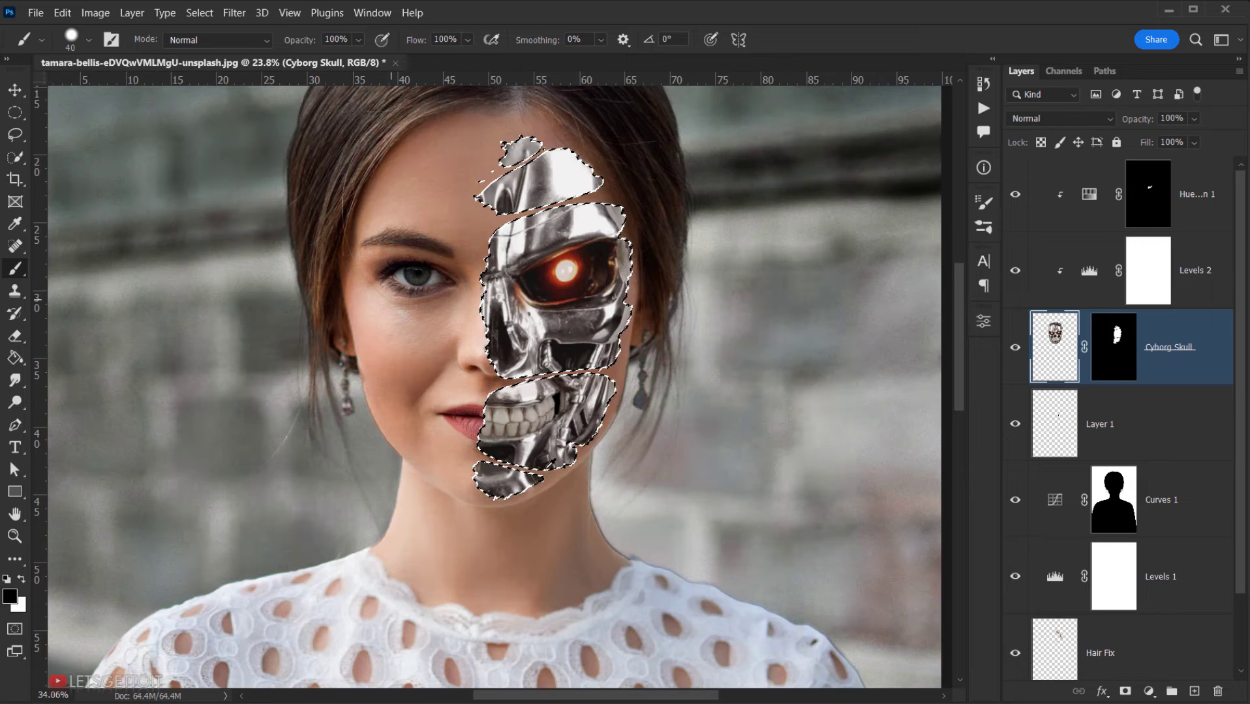
pyautogui.moveTo(551, 453); pyautogui.dragTo(527, 544)
pyautogui.scroll(-2, 497, 424)
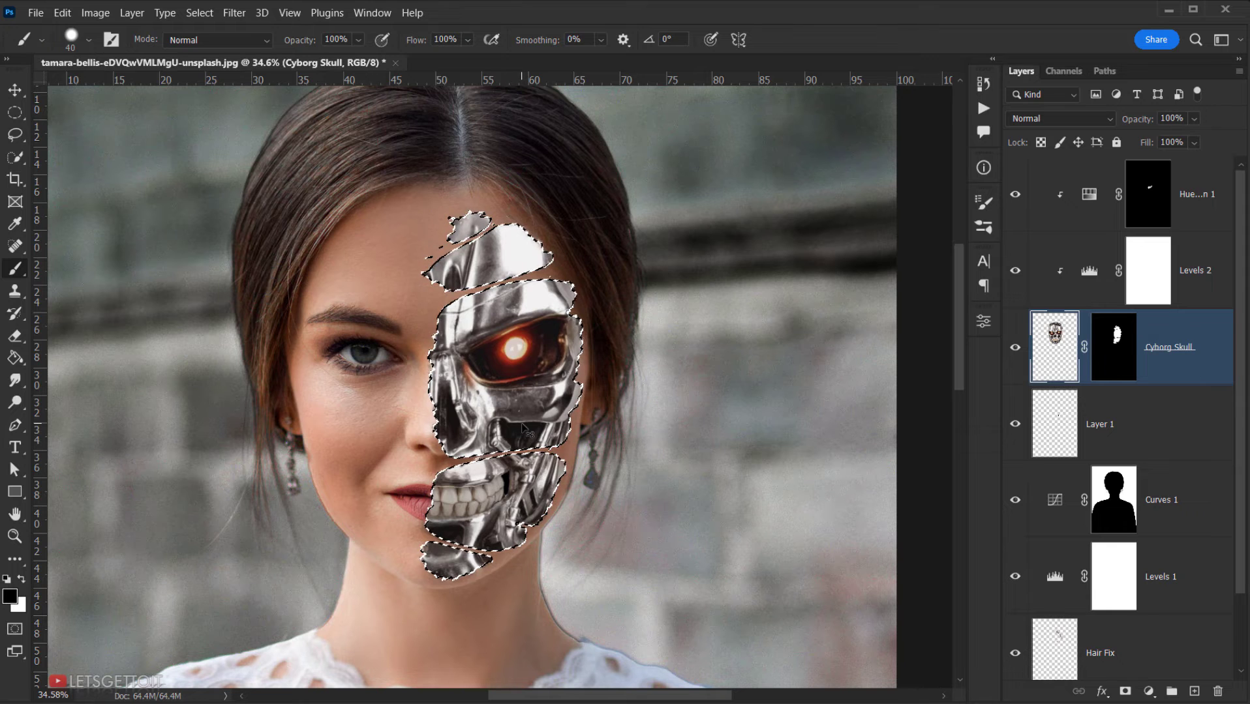
pyautogui.hotkey('ctrl', 'shift', 'i')
pyautogui.scroll(-3, 516, 350)
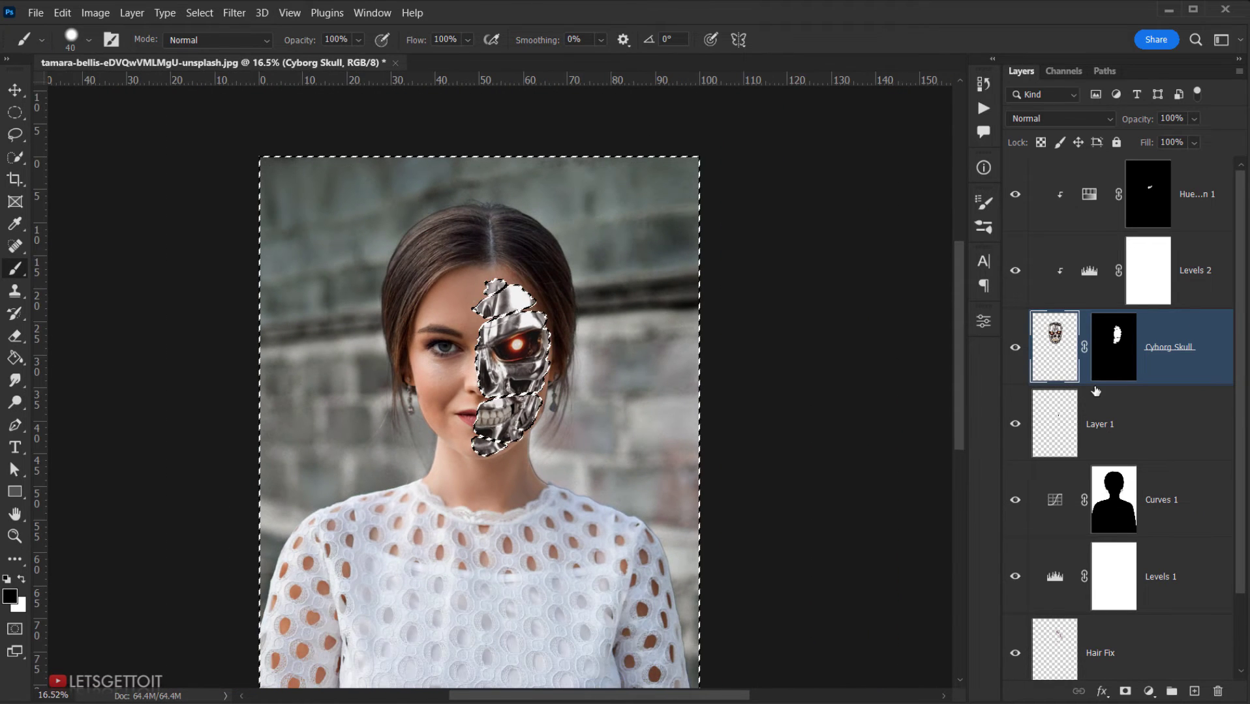
# Step: Add a new layer above the Hue/Saturation adjustment and name it "Effect Blood Edges"
pyautogui.click(1166, 202)
pyautogui.press('x')
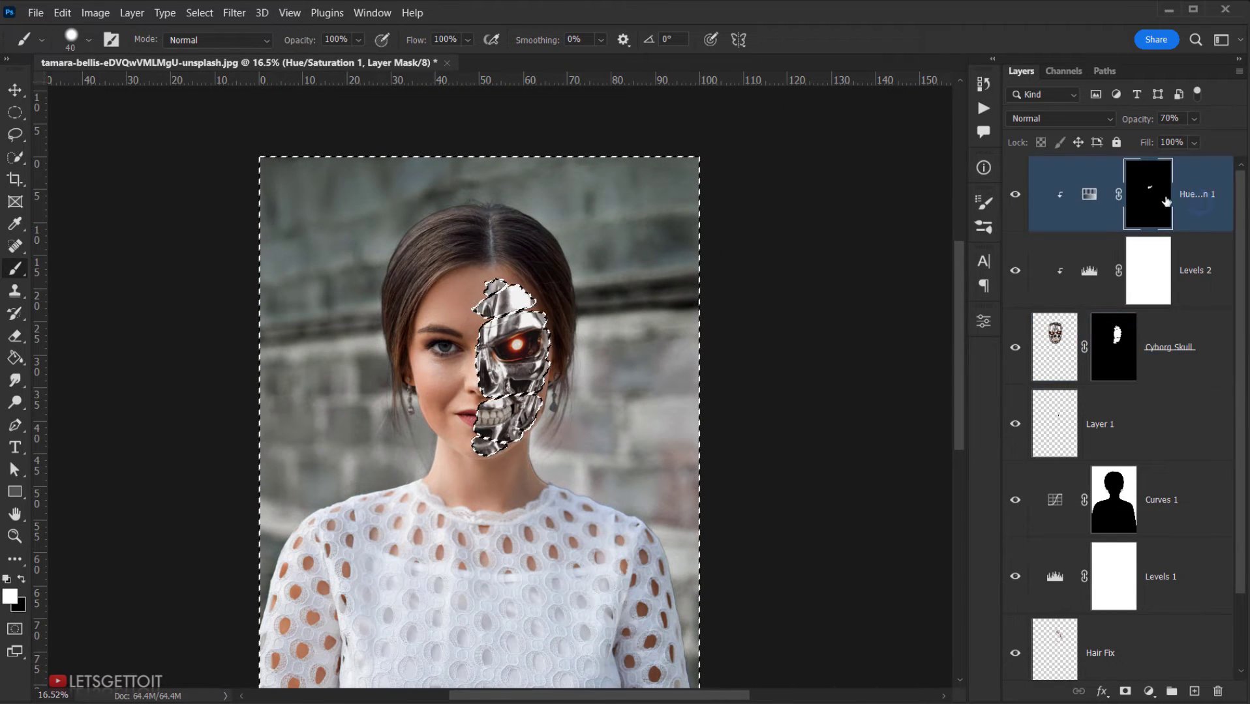
pyautogui.click(1198, 692)
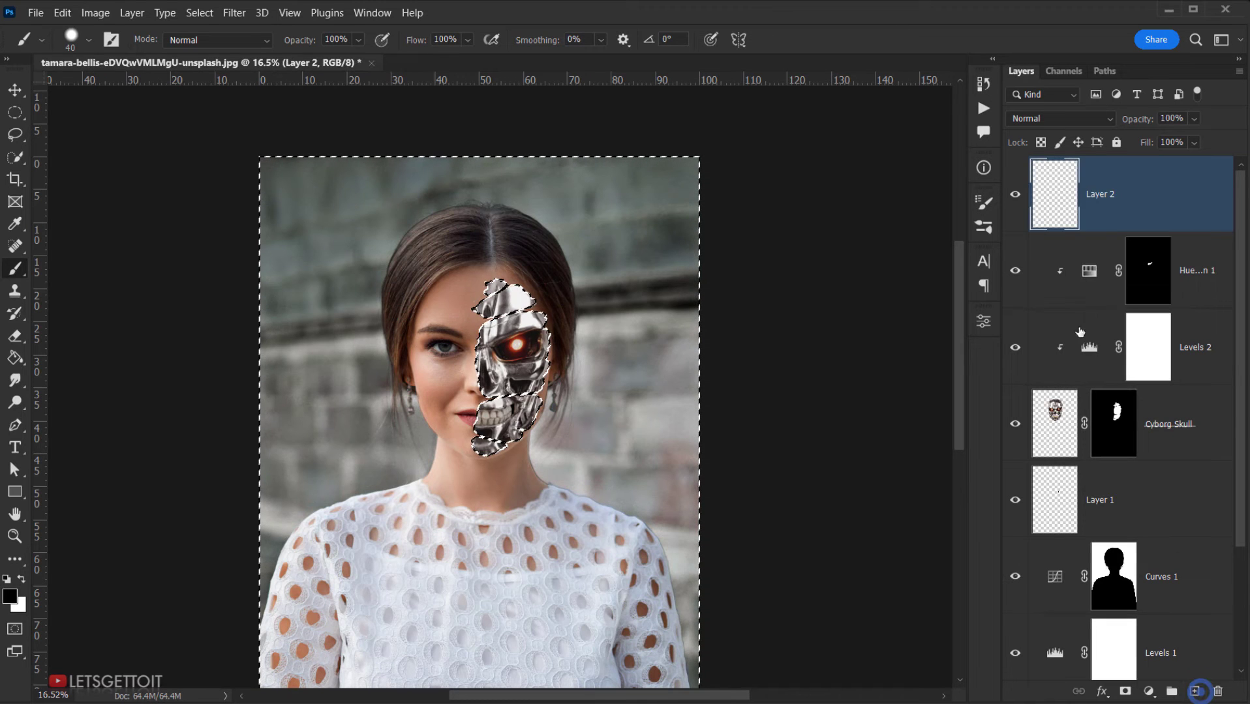
pyautogui.doubleClick(1102, 196)
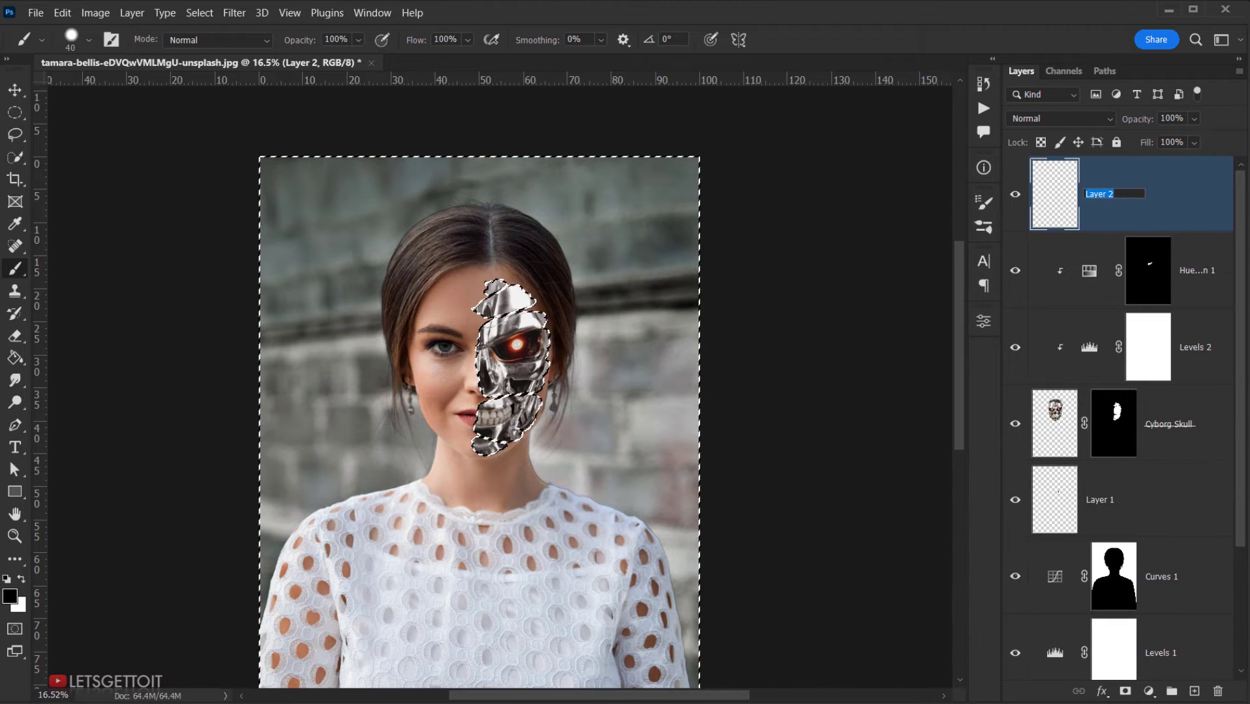
pyautogui.write('Effect Blood Edges')
pyautogui.press('Return')
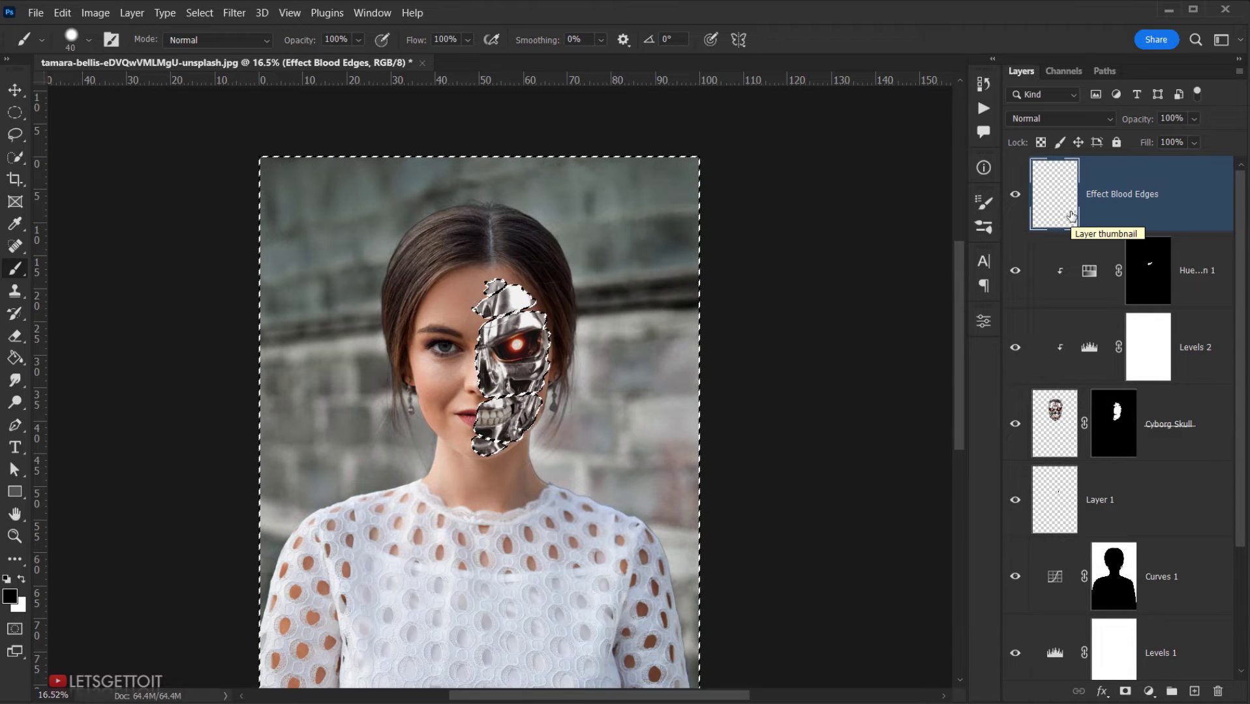
# Step: Fill the selected area on the Effect Blood Edges layer with black and clear the selection
pyautogui.hotkey('alt', 'BackSpace')
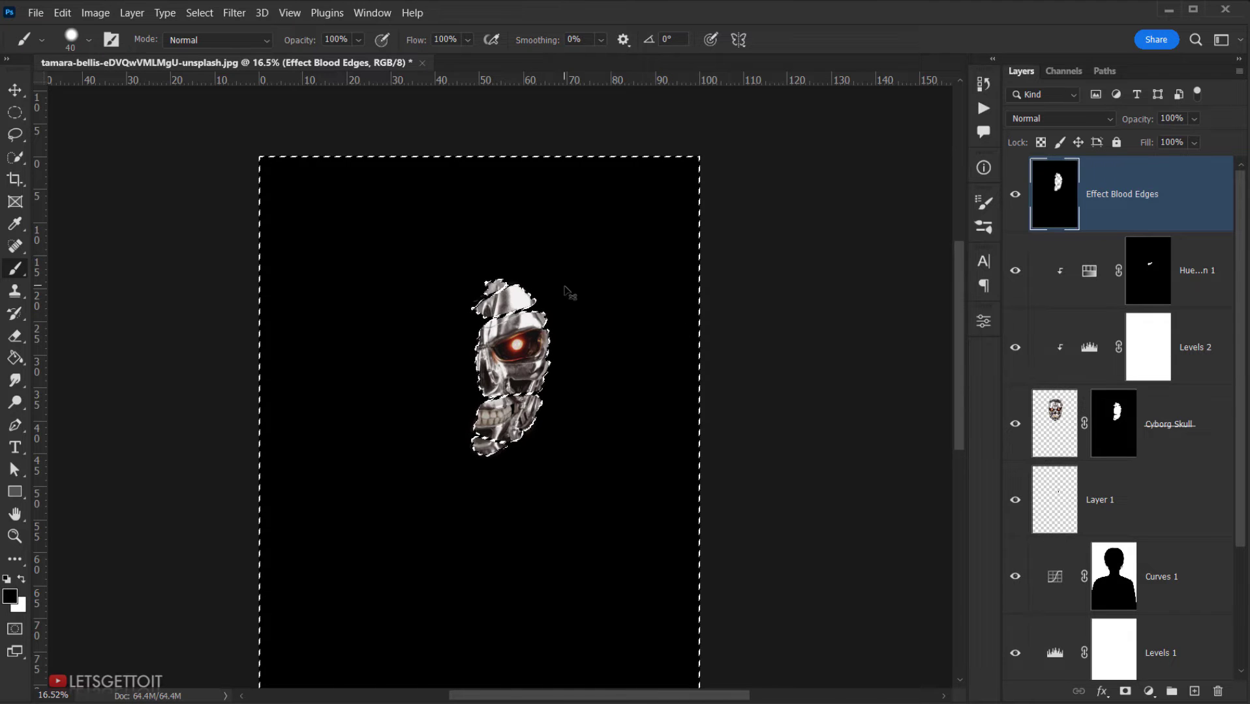
pyautogui.scroll(3, 507, 394)
pyautogui.scroll(-4, 510, 390)
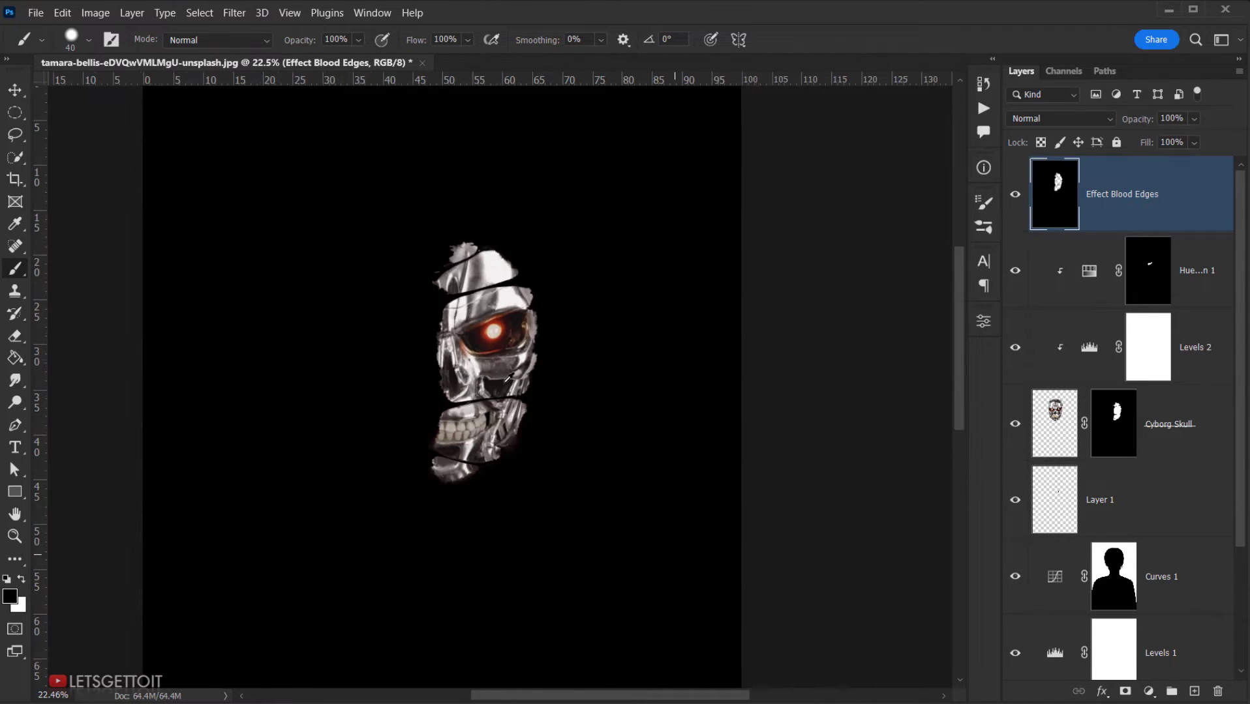
pyautogui.scroll(-1, 508, 394)
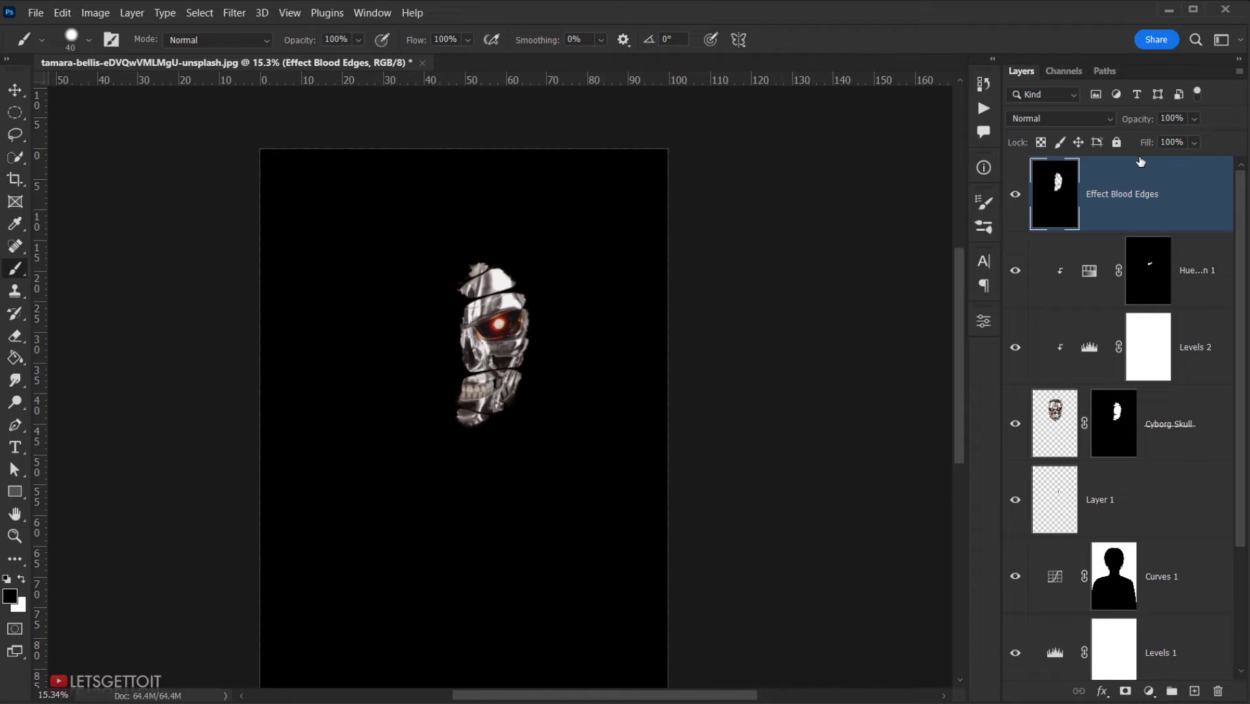
# Step: Lower the Effect Blood Edges layer's Fill to 0%, keeping its opacity at 100%
pyautogui.click(1195, 141)
pyautogui.moveTo(1192, 161); pyautogui.dragTo(1114, 171)
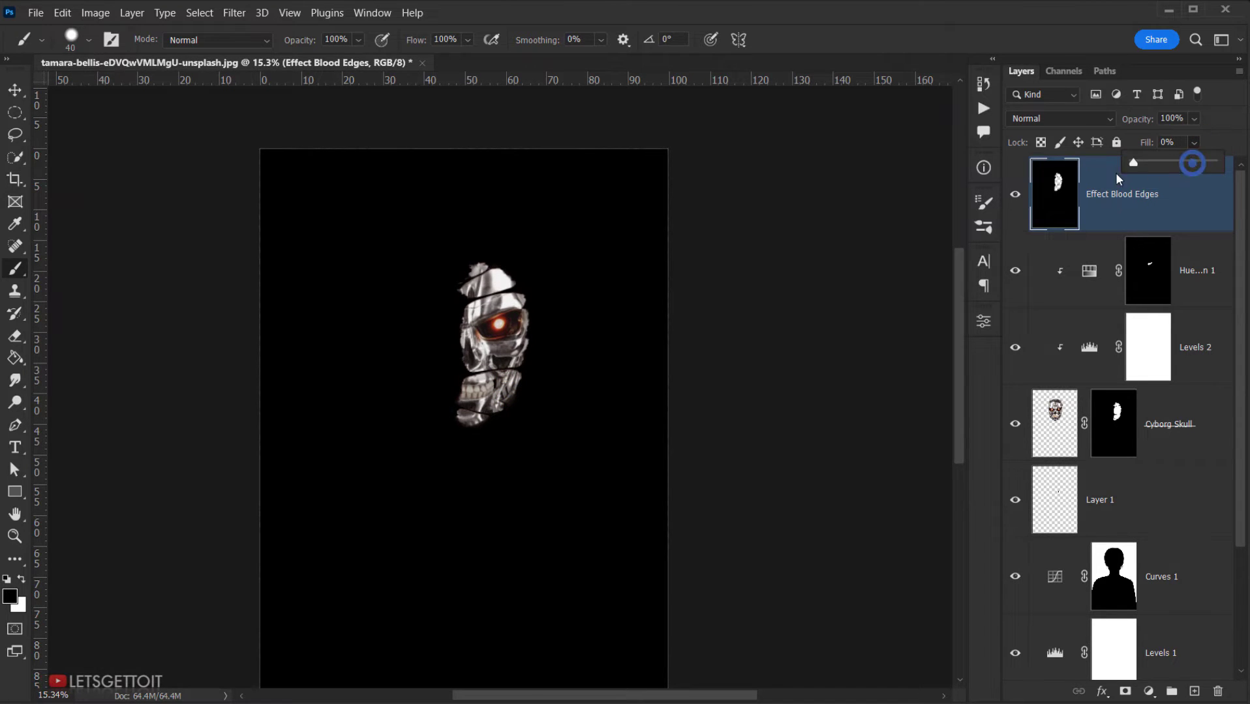
pyautogui.click(1182, 219)
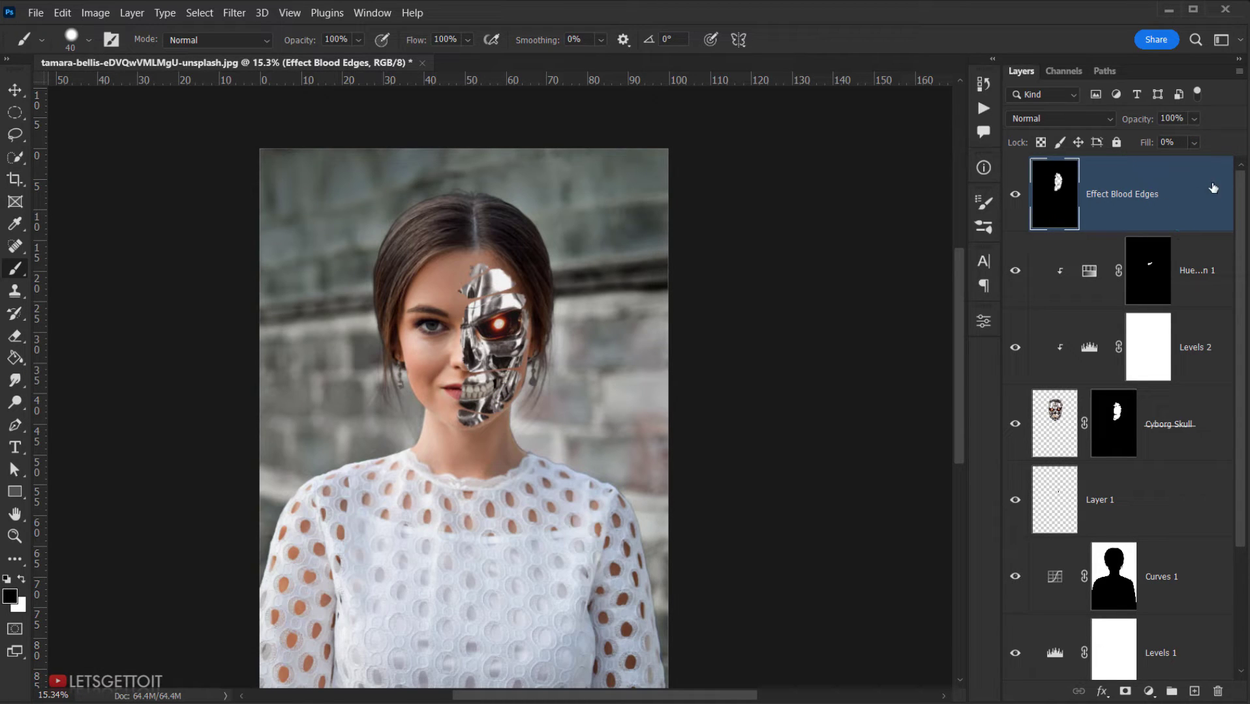
# Step: Apply a dark red Inner Shadow to the Effect Blood Edges layer with Normal blending, 100% opacity, 156° angle and 2 px distance
pyautogui.click(1108, 698)
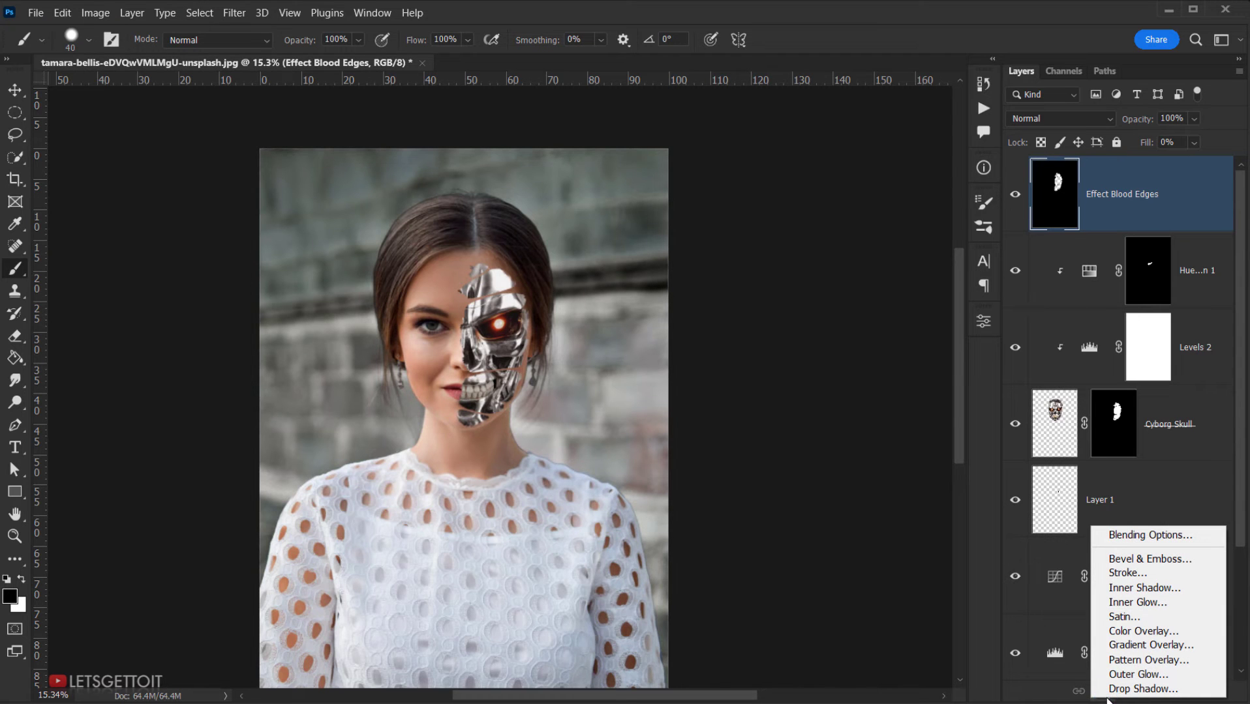
pyautogui.doubleClick(1191, 226)
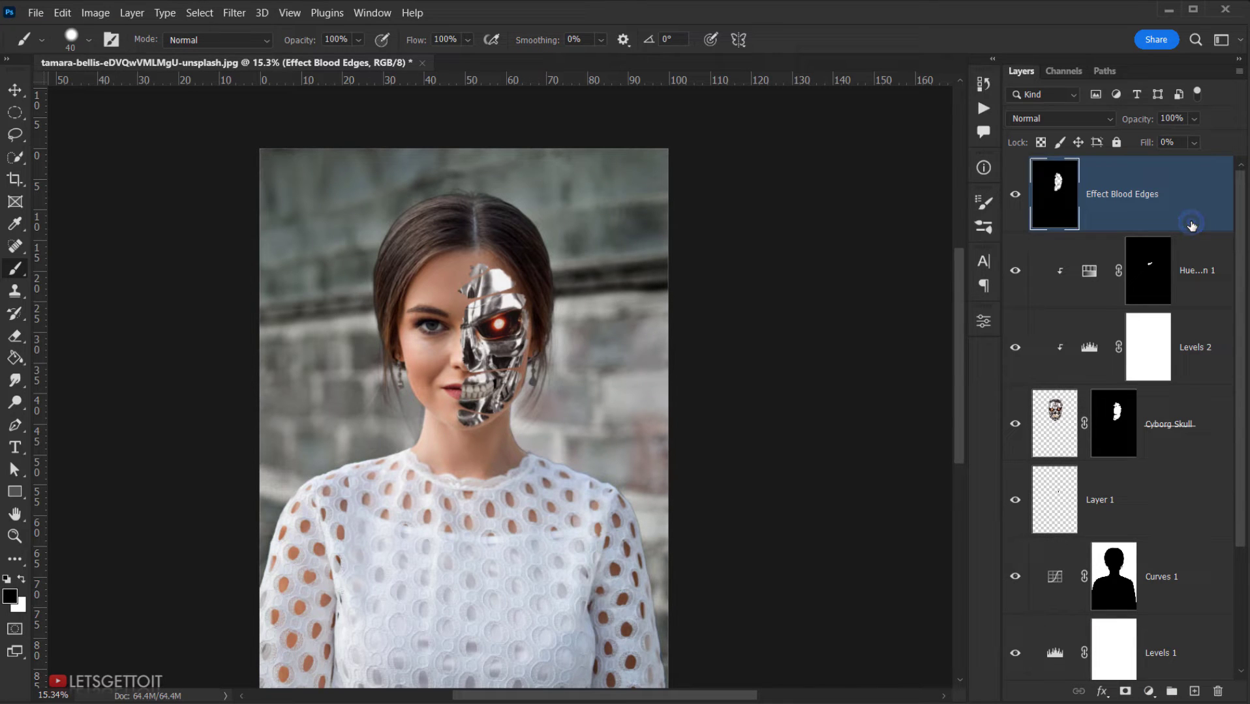
pyautogui.click(1102, 693)
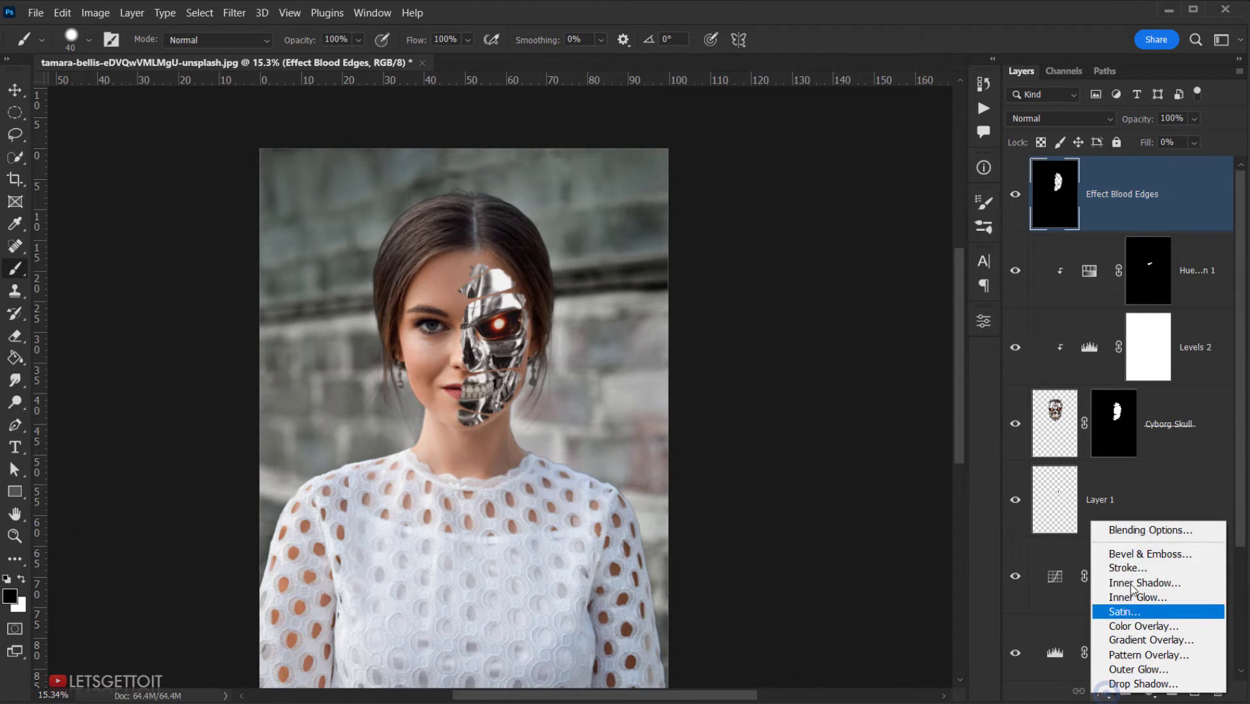
pyautogui.click(1142, 532)
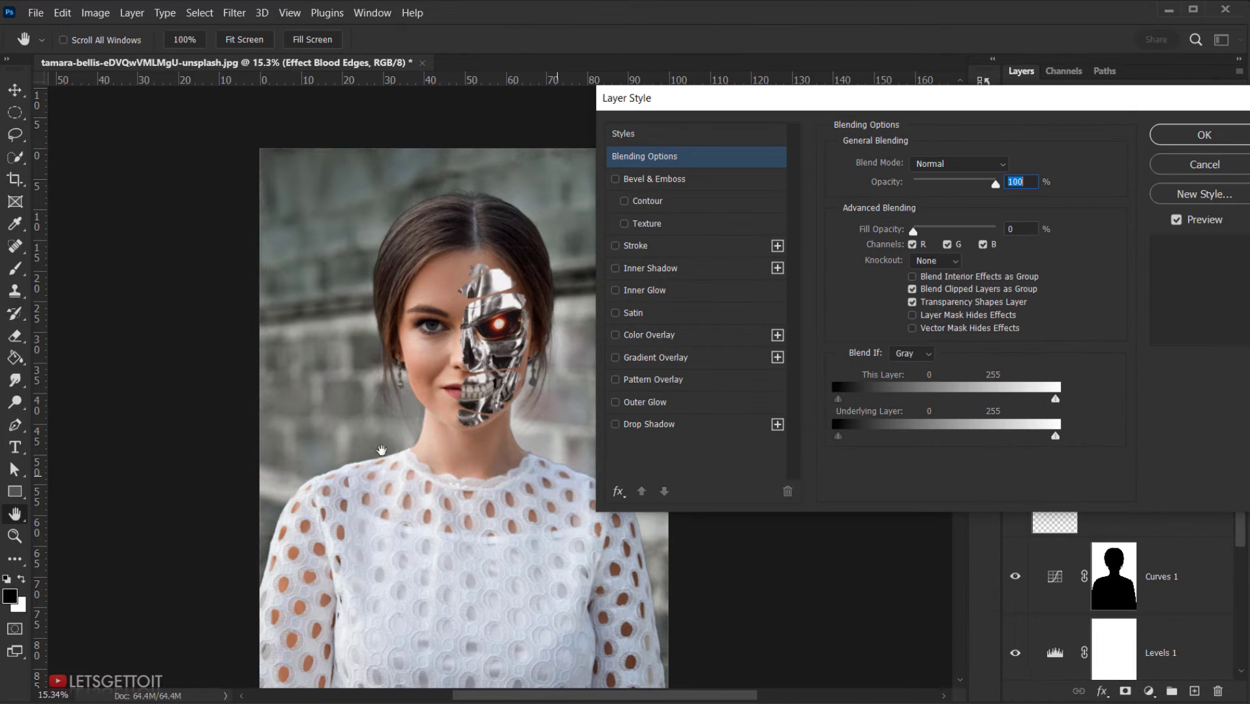
pyautogui.press('alt')
pyautogui.moveTo(426, 373); pyautogui.dragTo(317, 311)
pyautogui.keyDown('ctrl'); pyautogui.click(499, 334); pyautogui.keyUp('ctrl')
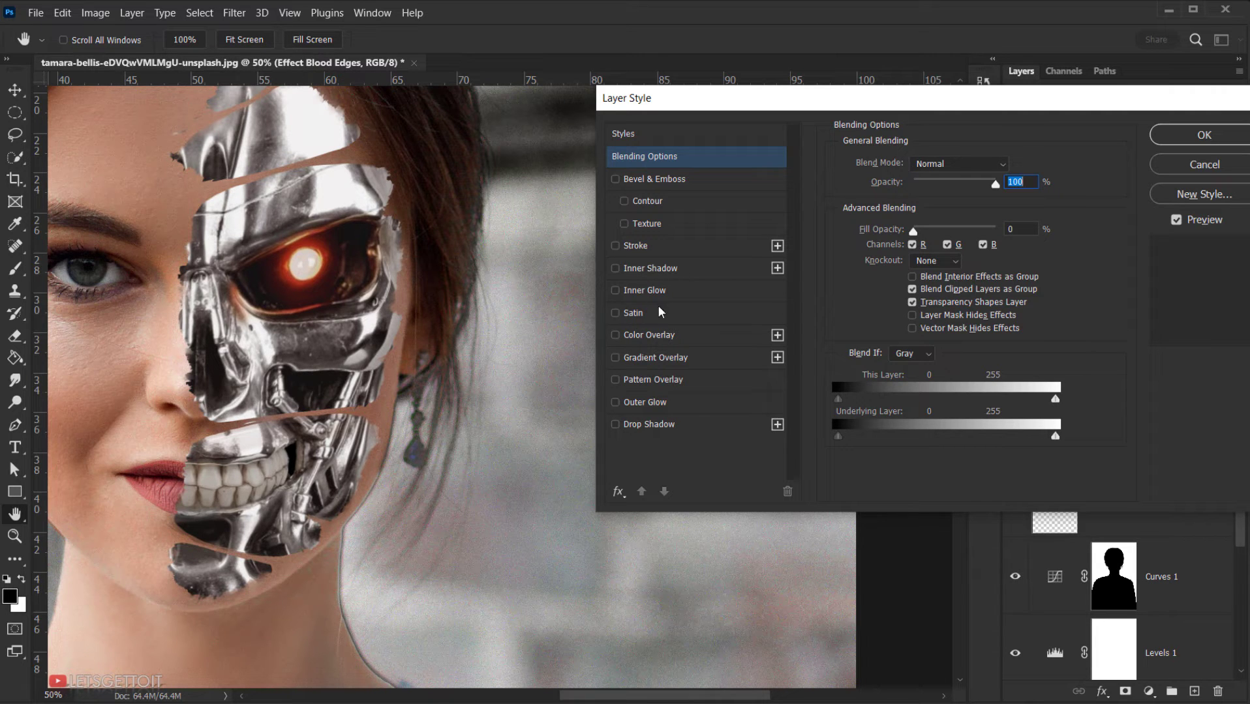
pyautogui.click(655, 271)
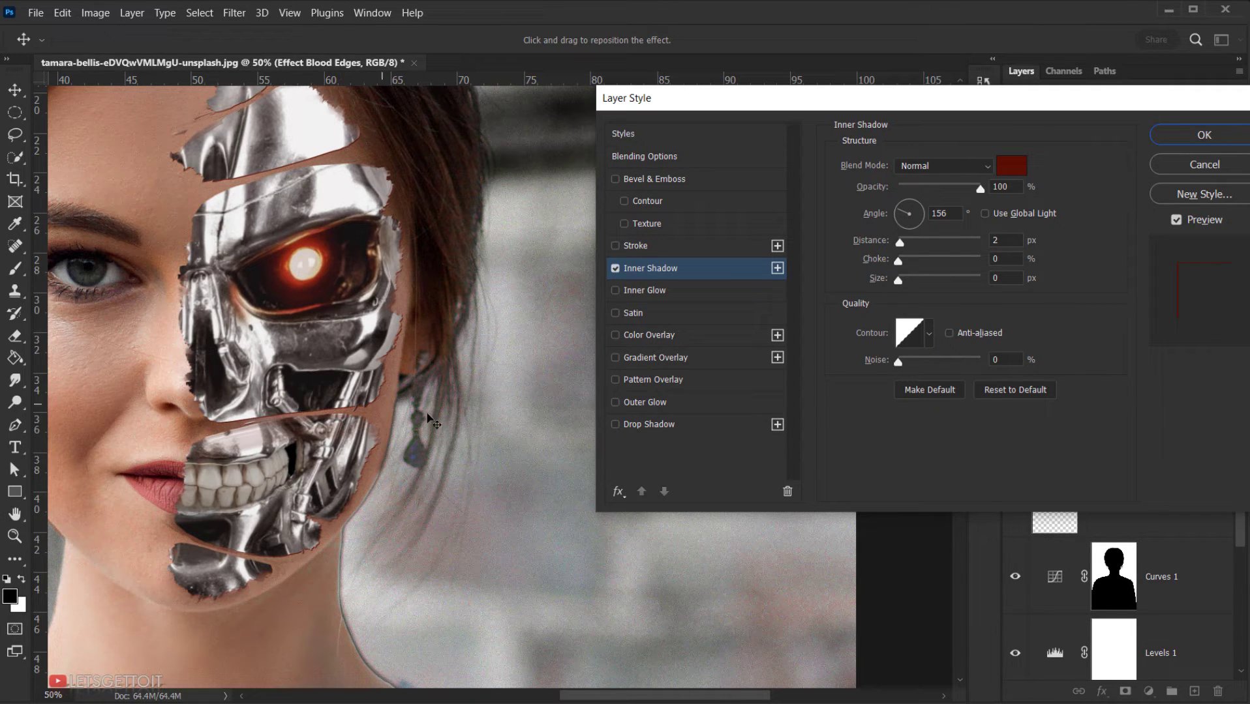
pyautogui.moveTo(952, 110); pyautogui.dragTo(958, 152)
pyautogui.click(313, 179)
pyautogui.click(1209, 178)
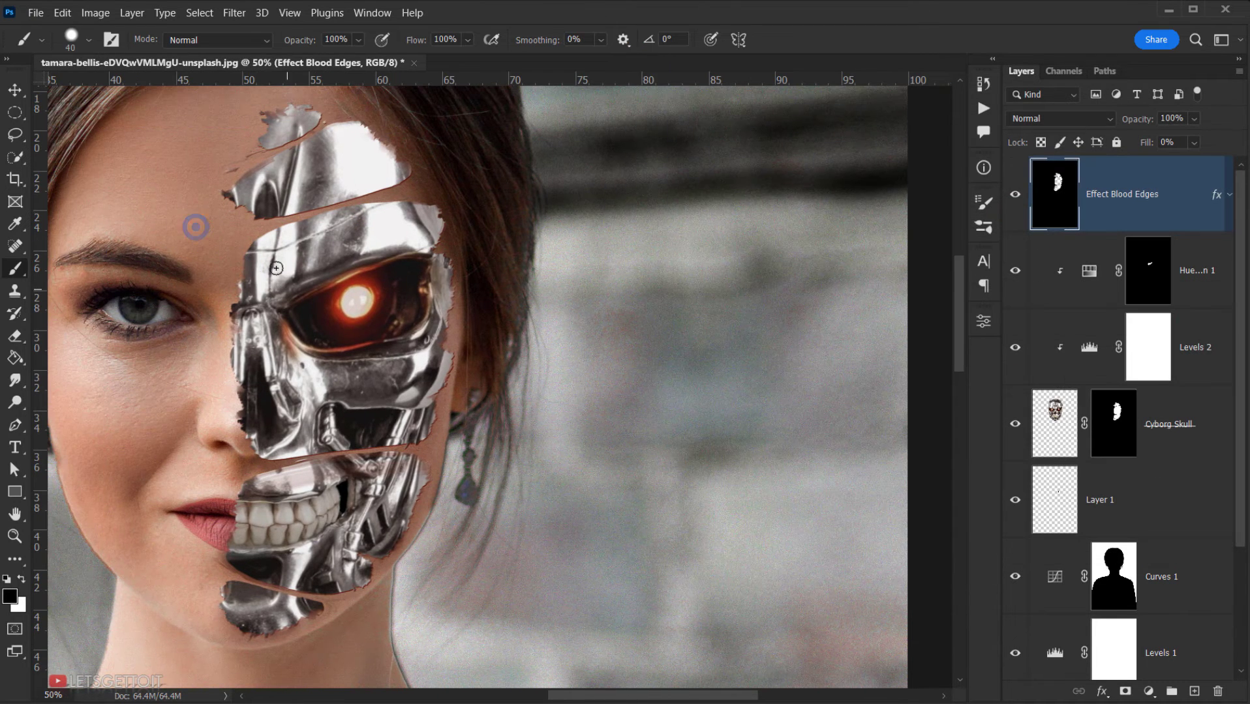
# Step: Check the Inner Shadow settings applied to the Effect Blood Edges layer
pyautogui.click(1216, 193)
pyautogui.doubleClick(1217, 194)
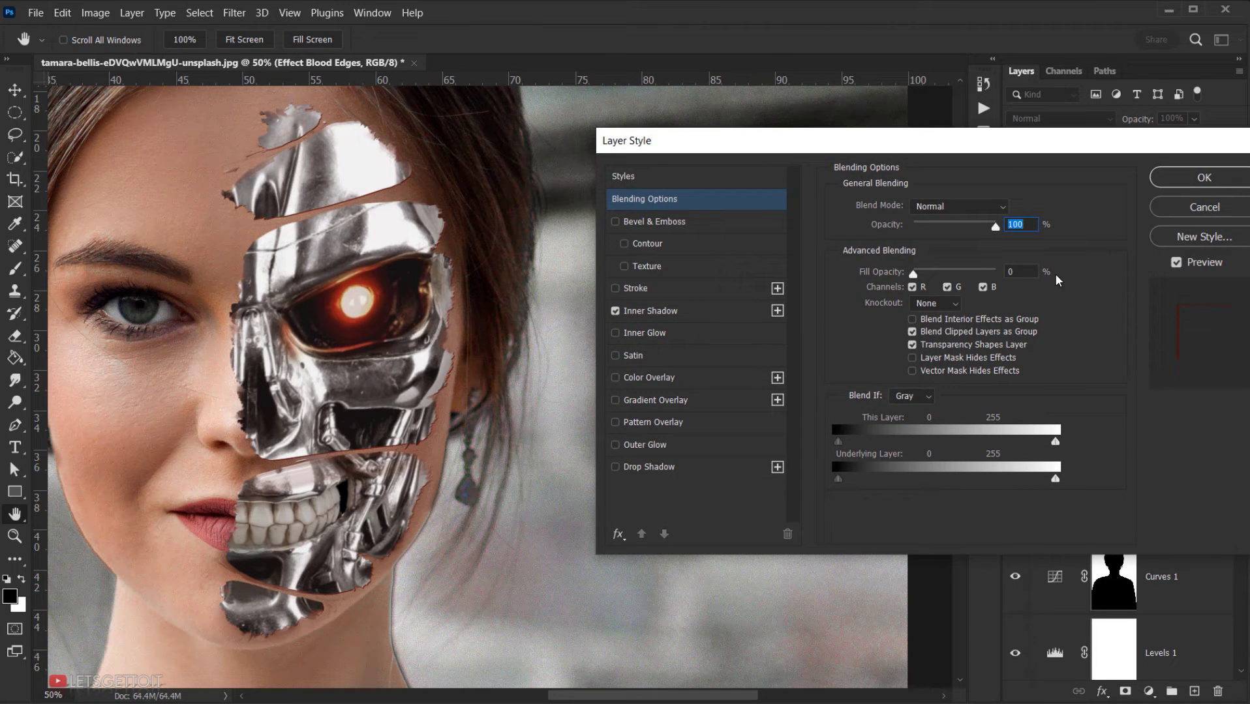
pyautogui.click(645, 311)
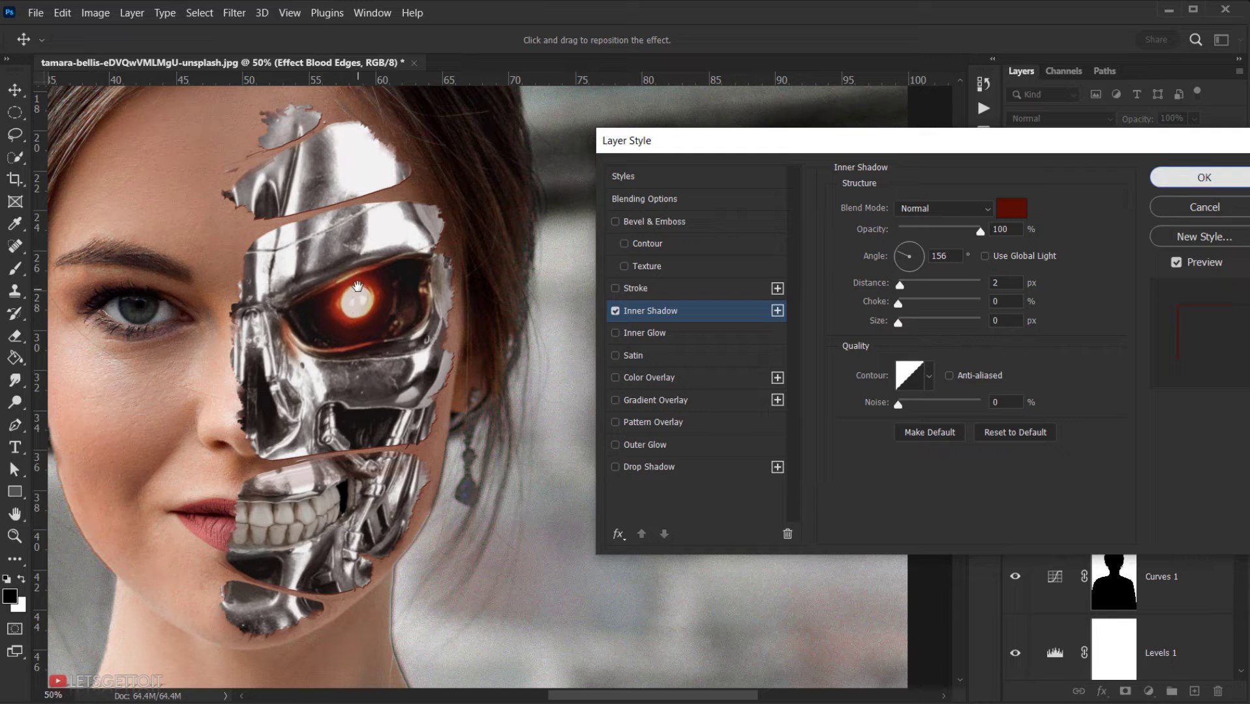
pyautogui.press('Return')
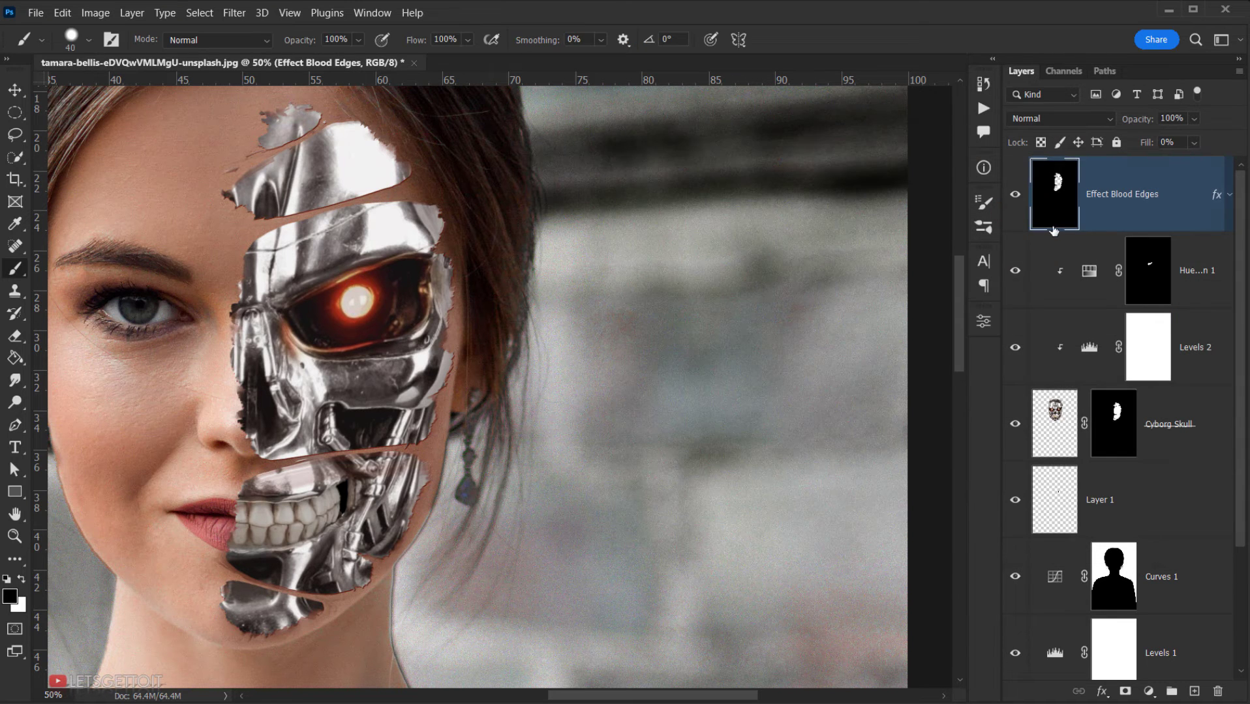
# Step: Give the Effect Blood Edges layer's dark red Inner Shadow a 90° angle and a 2 px distance
pyautogui.doubleClick(1215, 195)
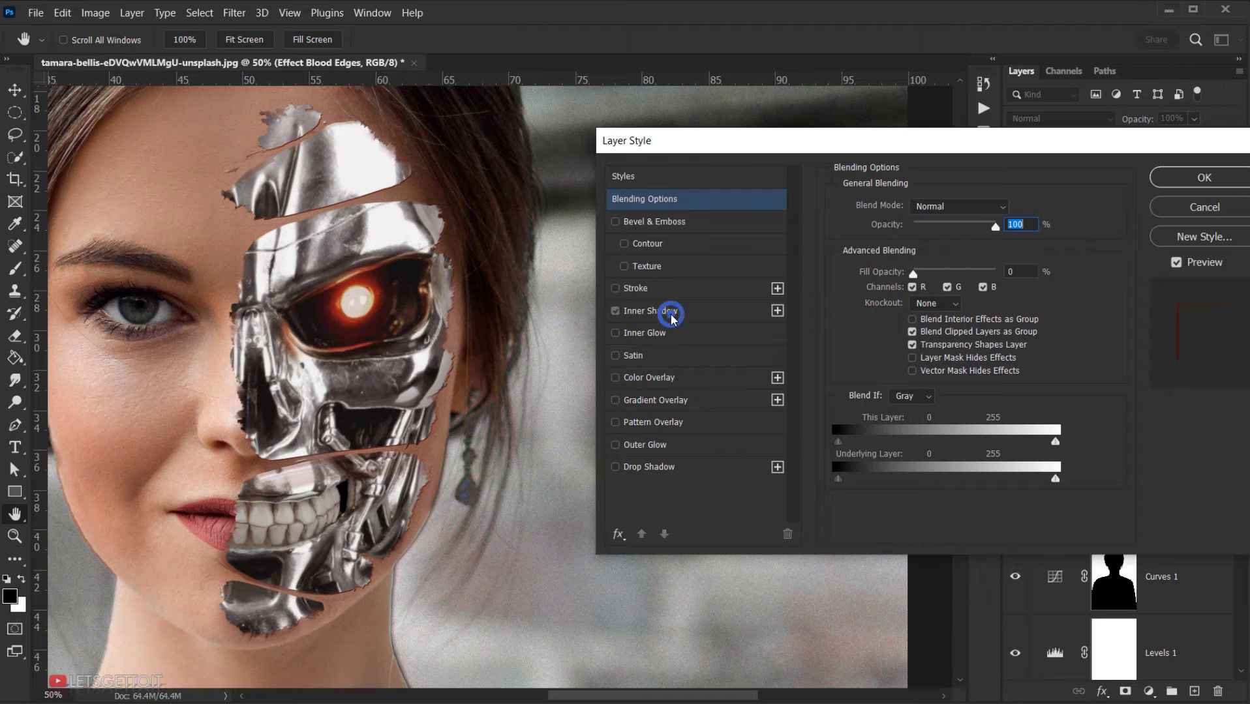
pyautogui.click(671, 311)
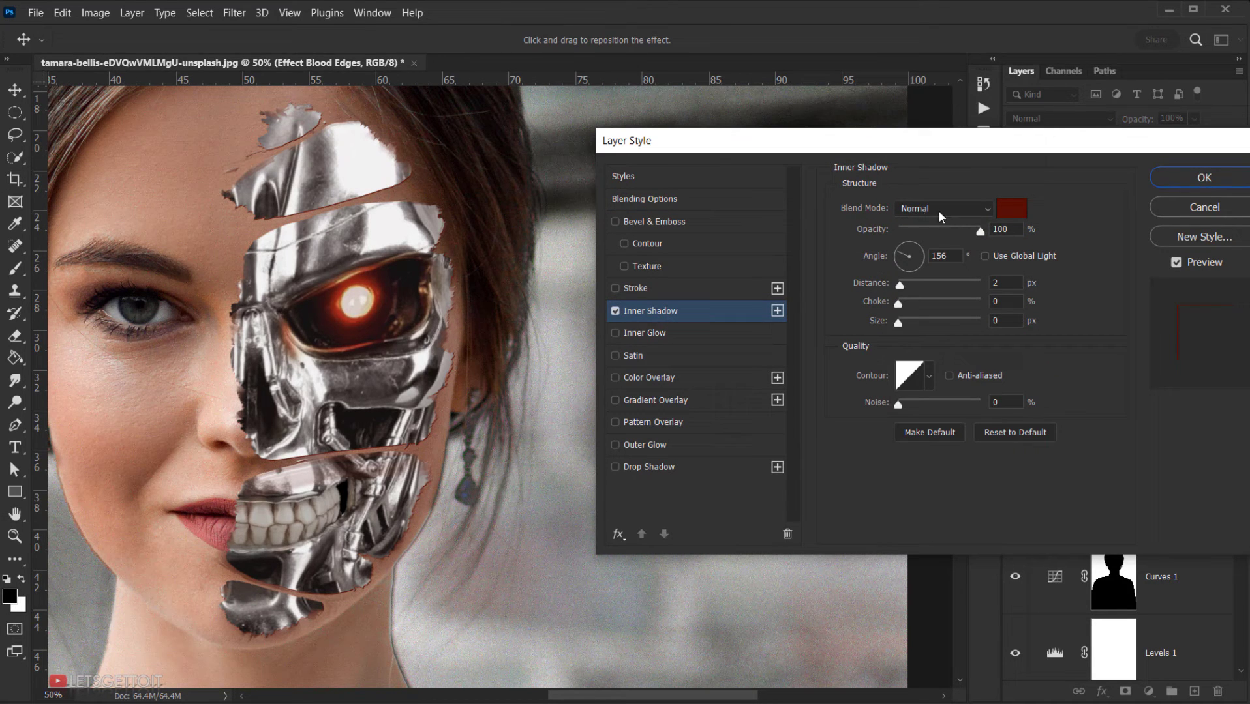
pyautogui.click(1001, 214)
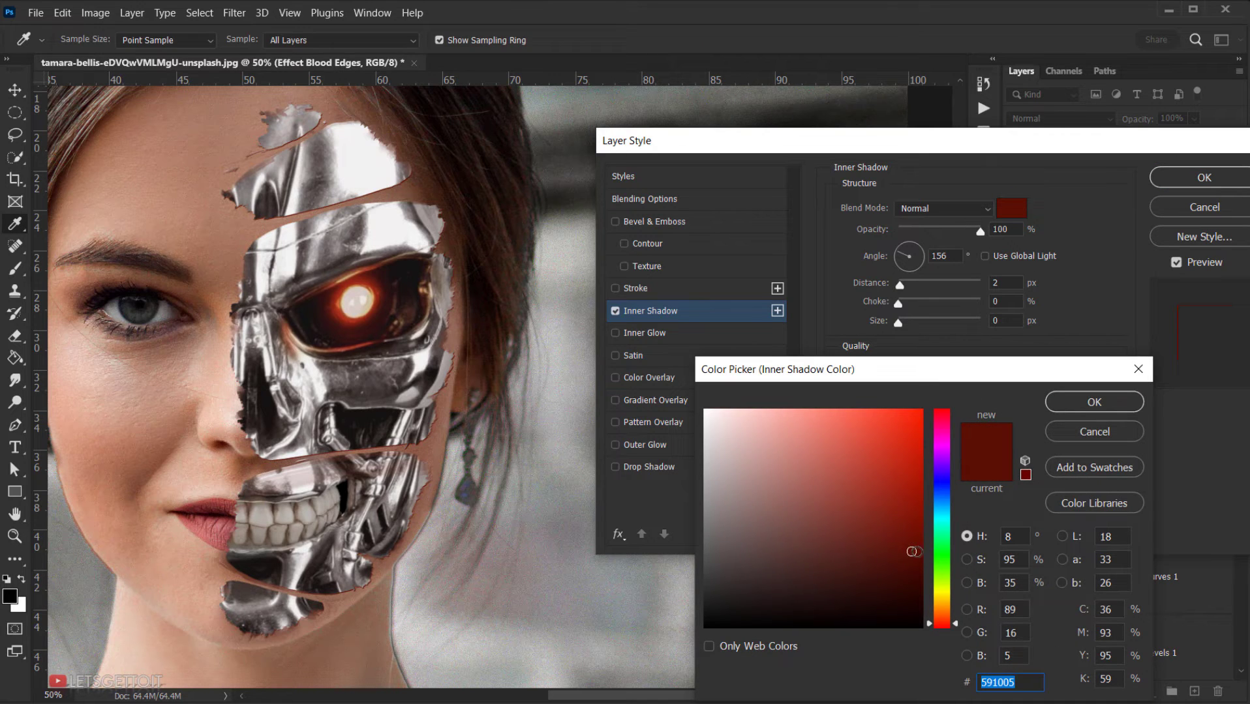
pyautogui.click(915, 553)
pyautogui.click(1094, 403)
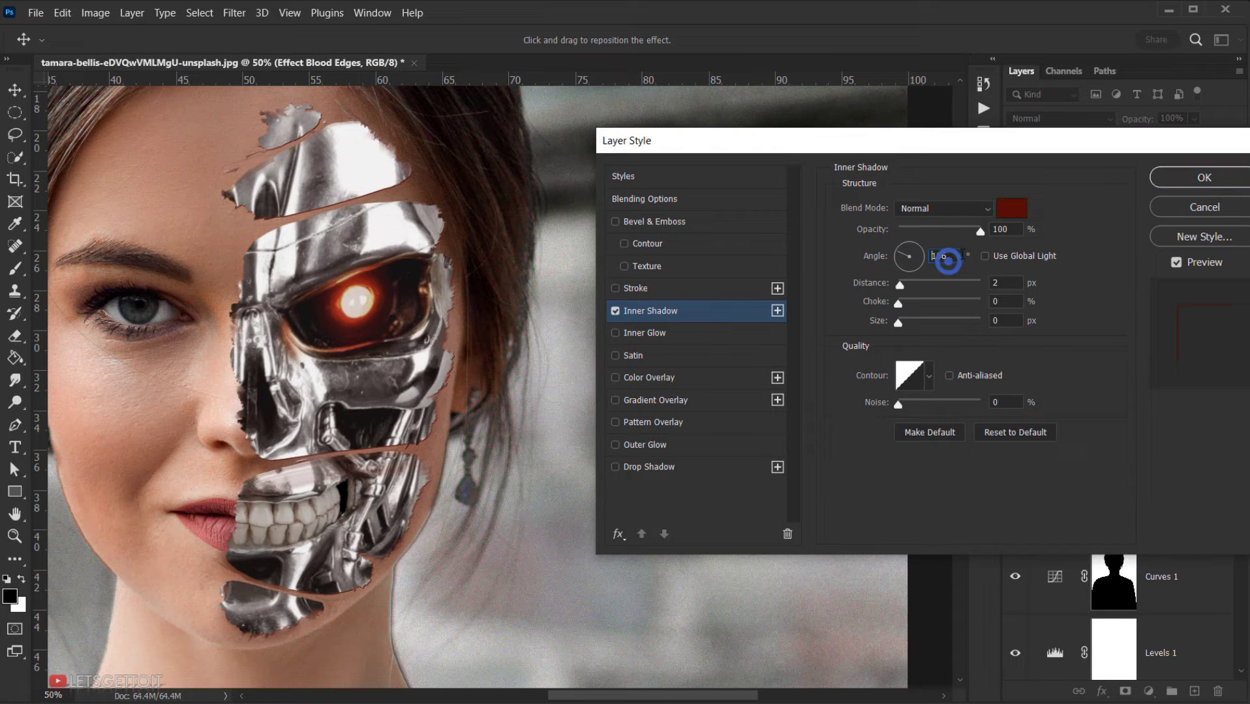
pyautogui.moveTo(352, 275); pyautogui.dragTo(394, 246)
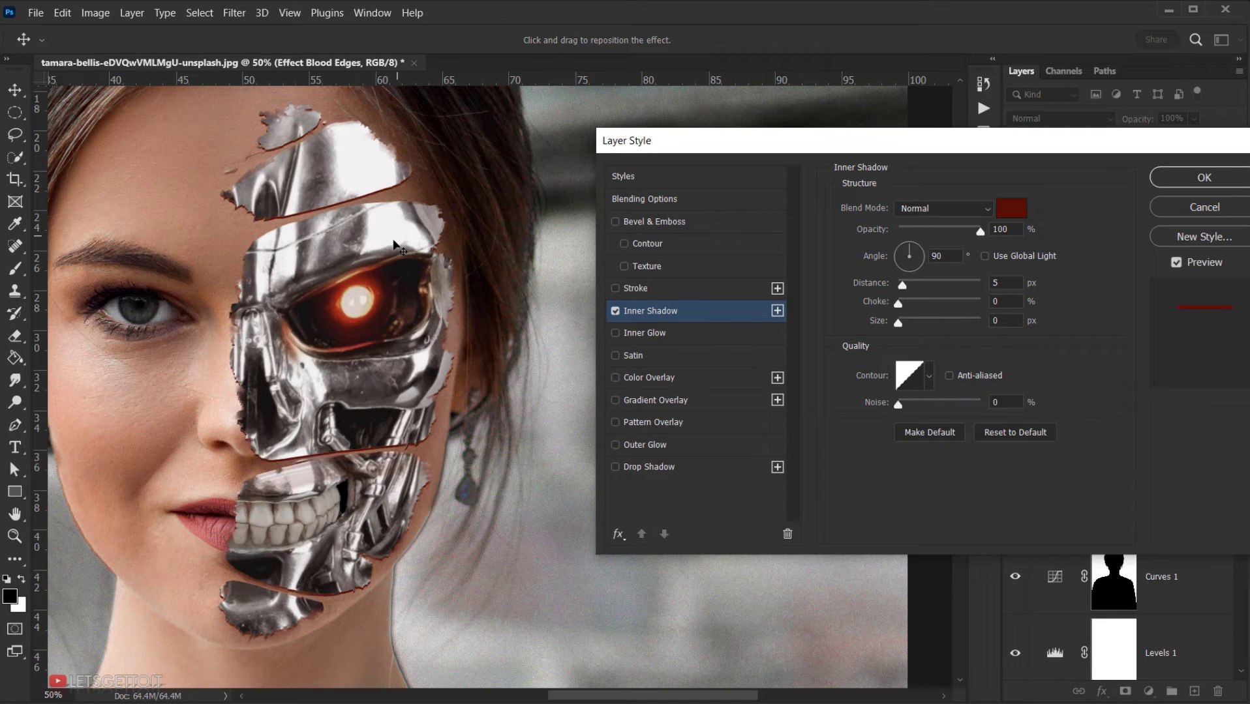
pyautogui.doubleClick(1020, 288)
pyautogui.write('2')
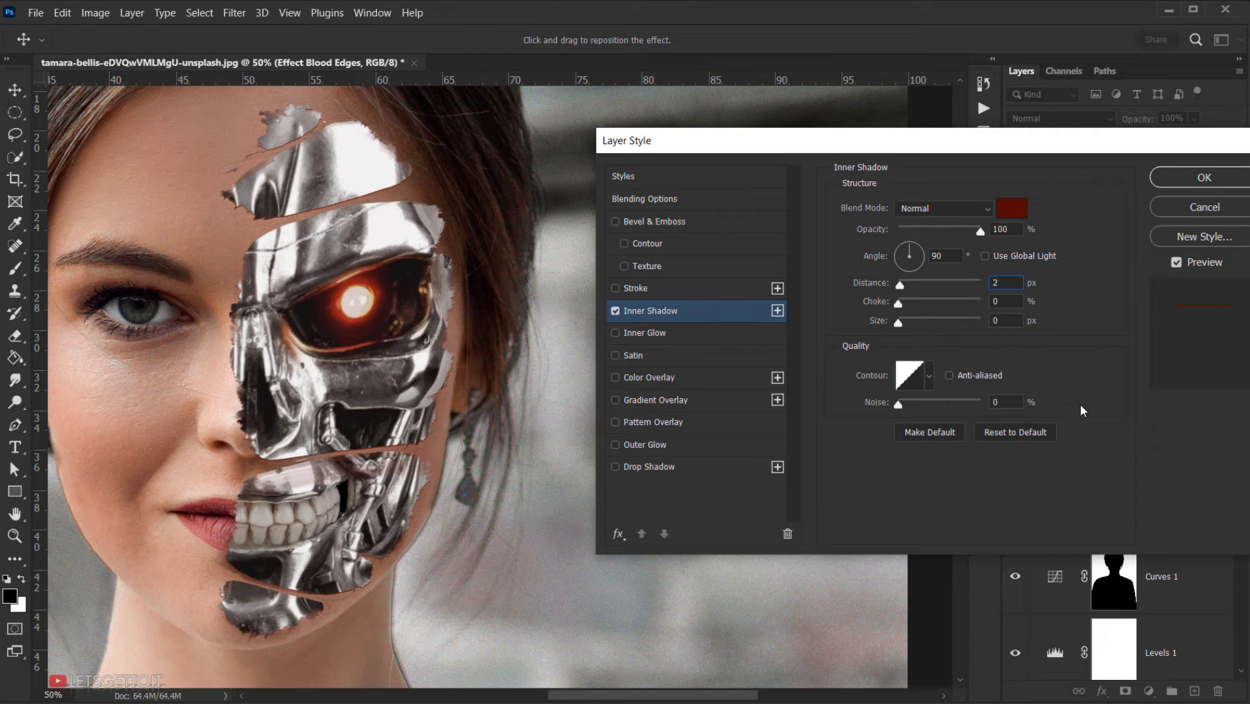
pyautogui.moveTo(896, 404); pyautogui.dragTo(907, 404)
pyautogui.click(1204, 179)
# Step: Examine the bloody skin edges around the skull pieces up close and within the whole portrait
pyautogui.scroll(8, 326, 255)
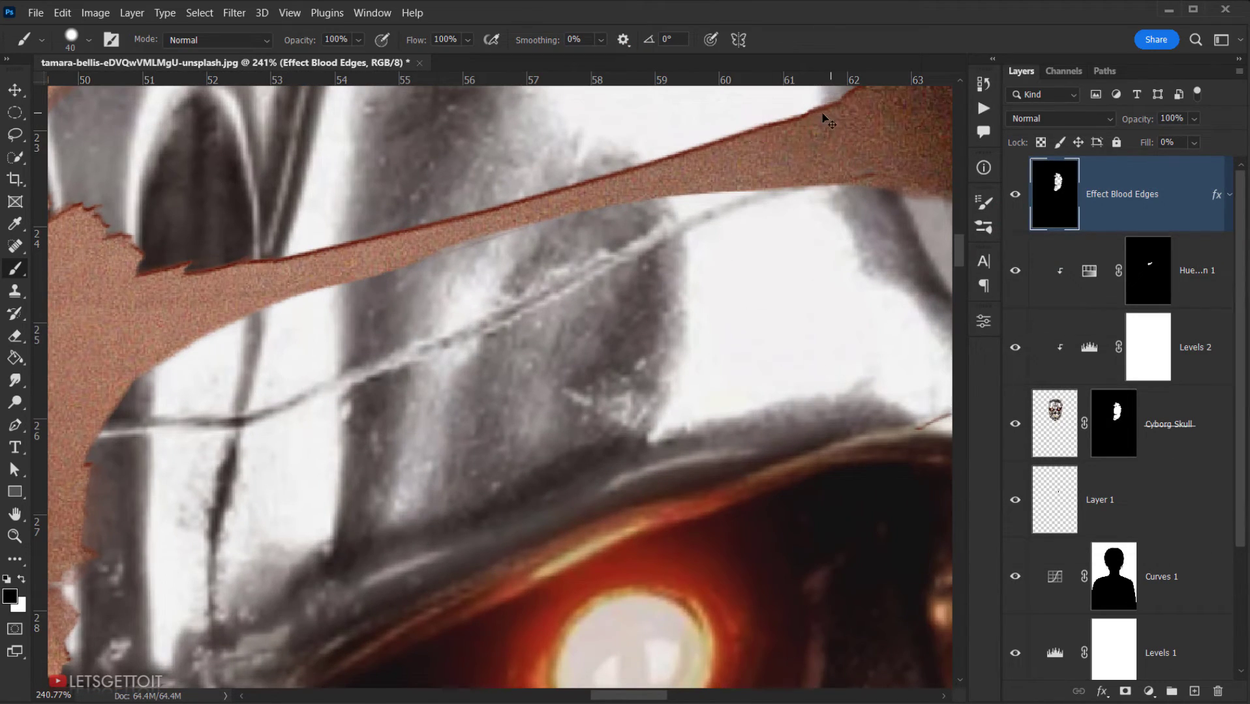
pyautogui.scroll(-10, 196, 319)
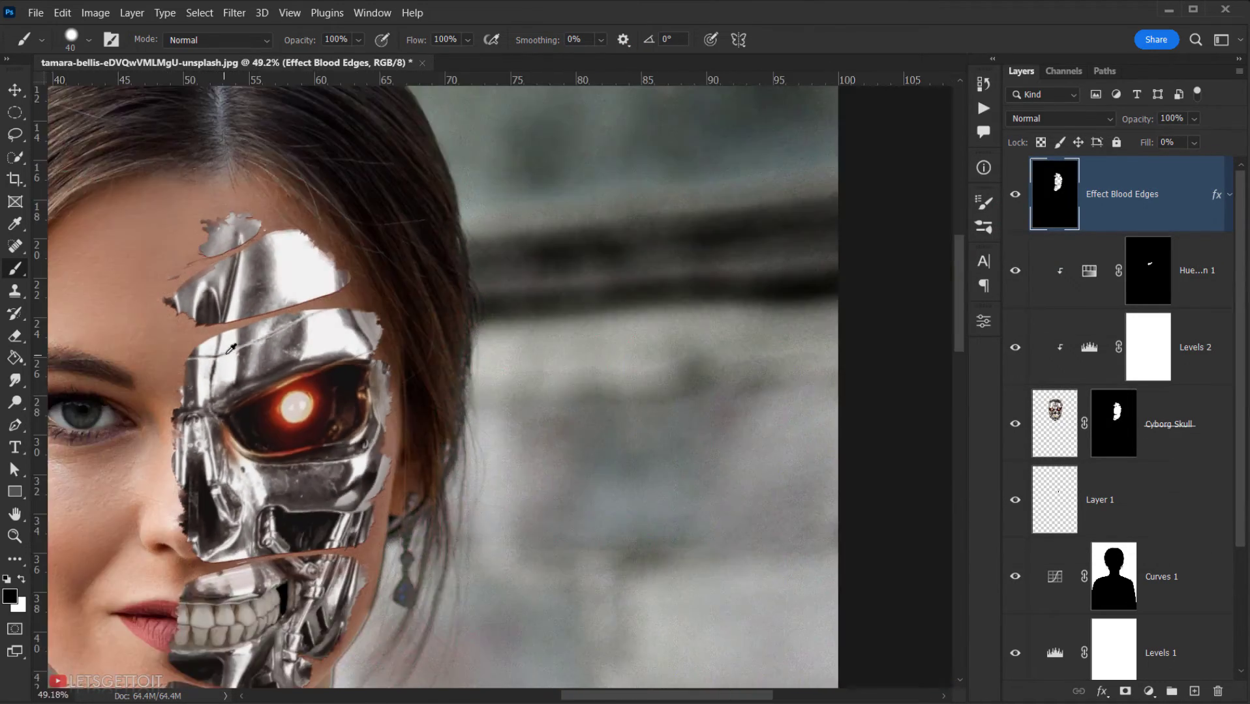
pyautogui.scroll(5, 255, 476)
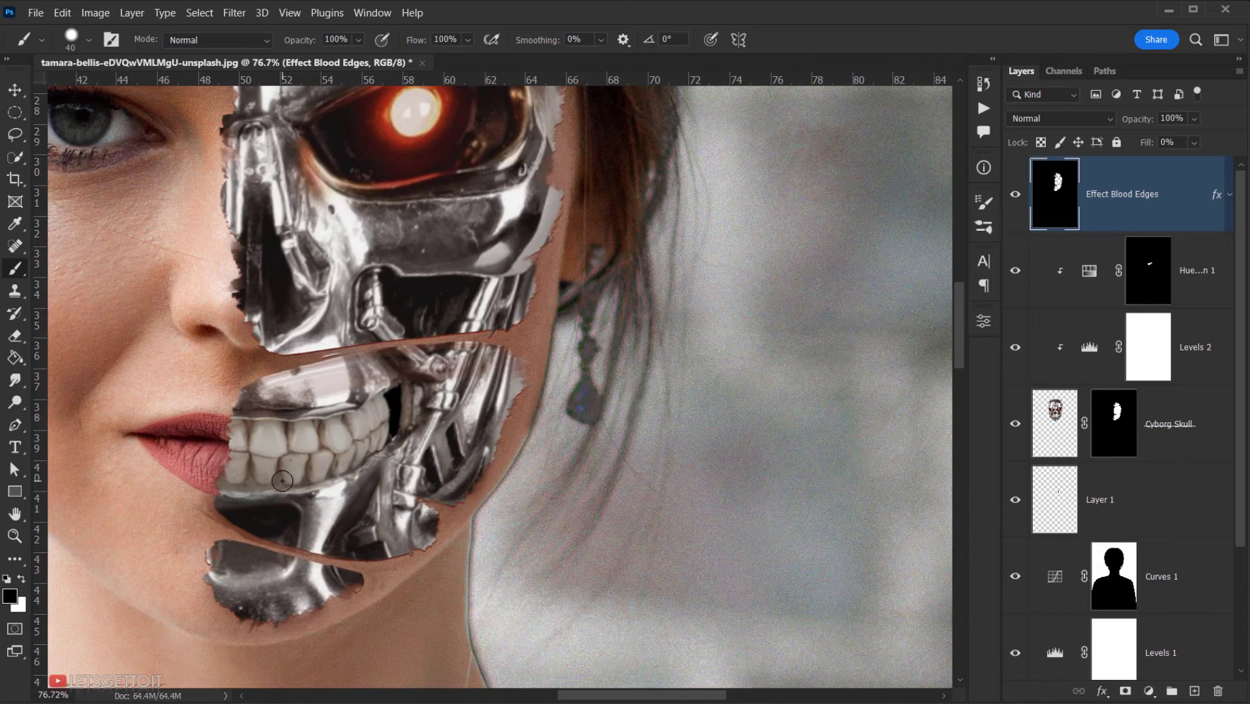
pyautogui.scroll(-3, 281, 480)
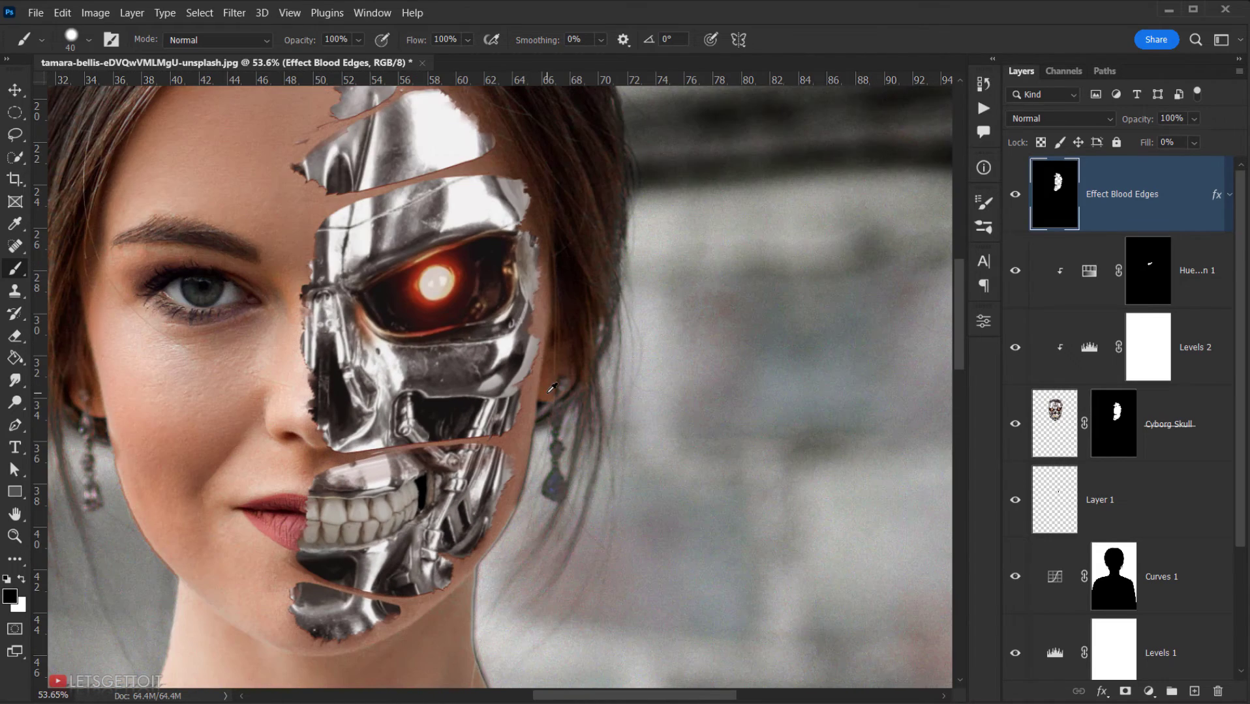
pyautogui.scroll(-4, 551, 388)
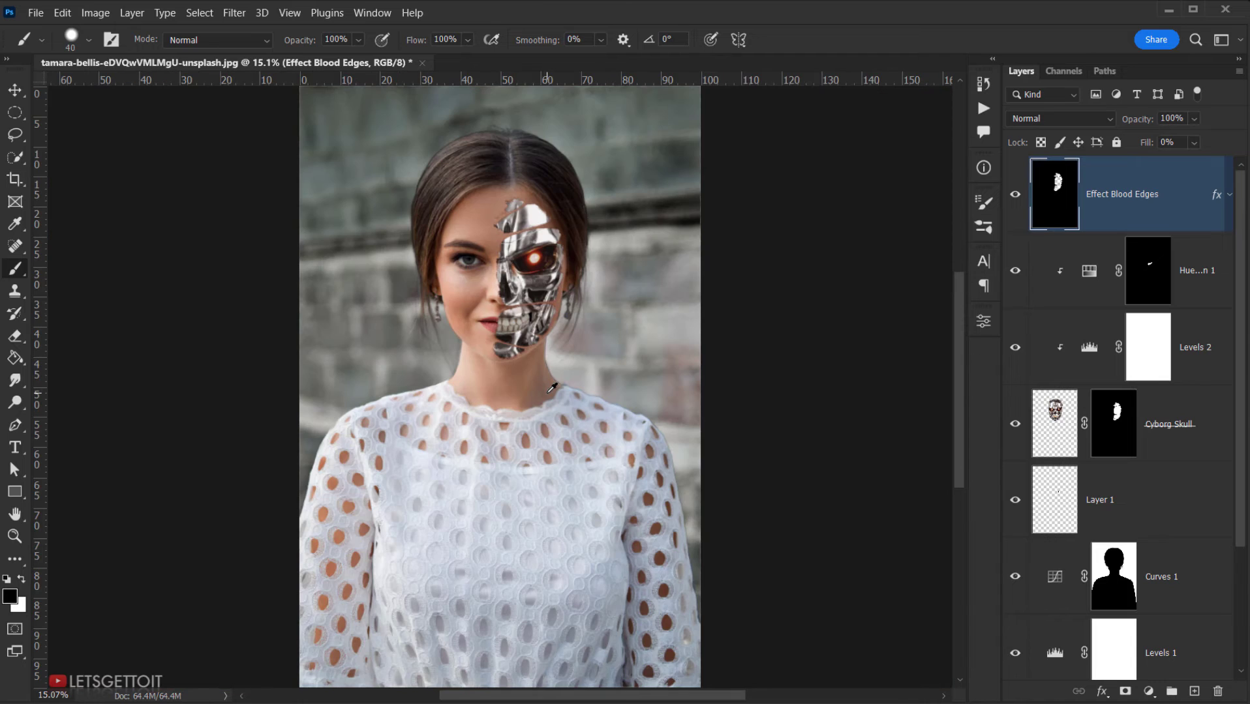
pyautogui.scroll(3, 477, 434)
pyautogui.moveTo(526, 250); pyautogui.dragTo(473, 403)
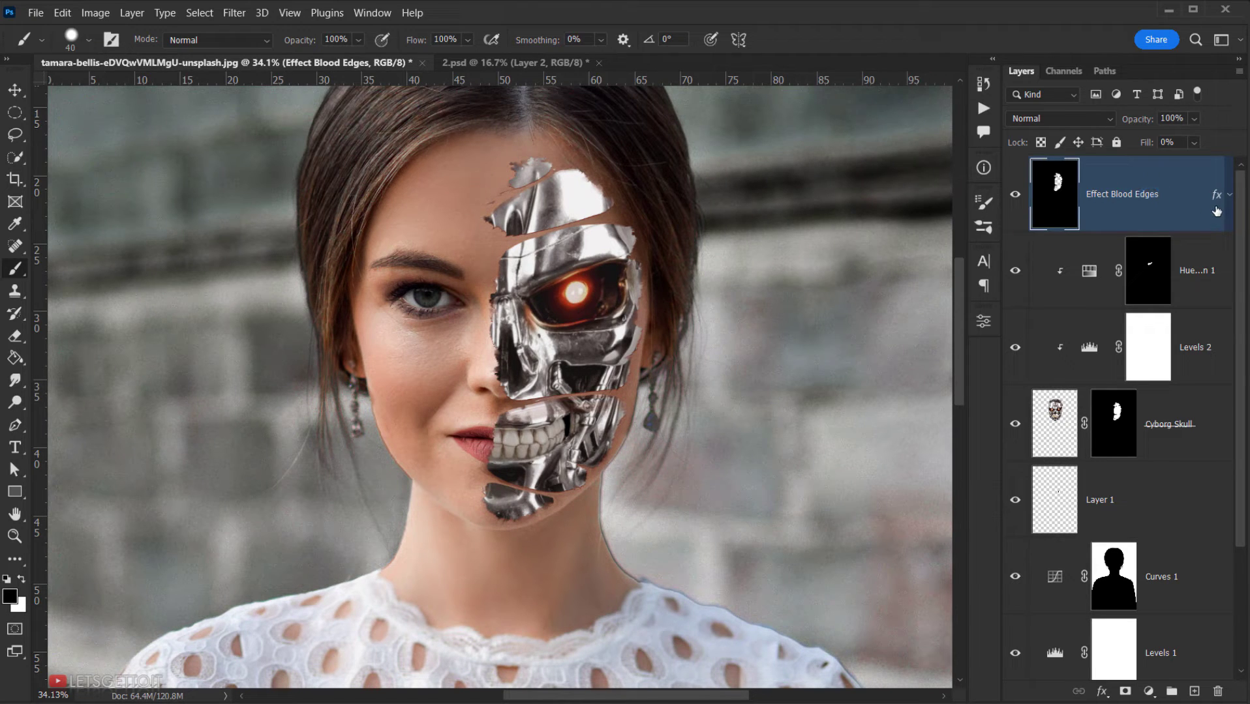
# Step: Group the layers from Cyborg Skull up to Effect Blood Edges and name the group "Skull"
pyautogui.click(1183, 446)
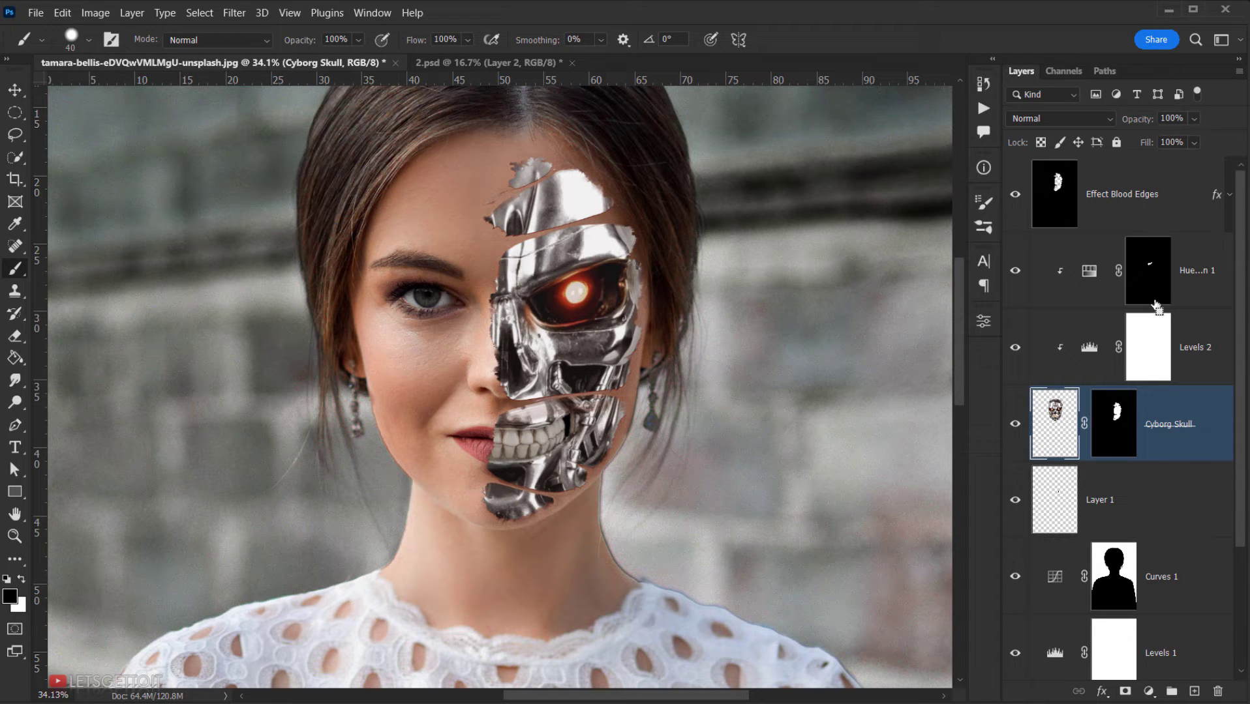
pyautogui.keyDown('shift'); pyautogui.click(1146, 189); pyautogui.keyUp('shift')
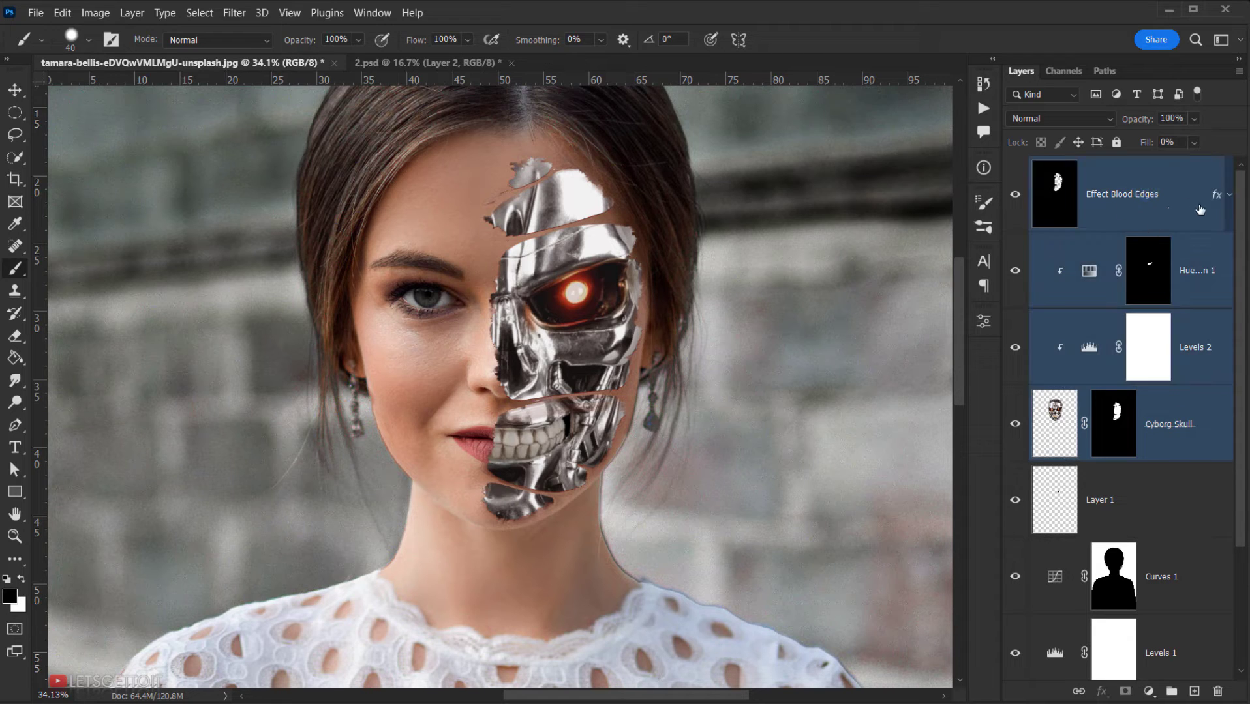
pyautogui.moveTo(1178, 204); pyautogui.dragTo(1172, 691)
pyautogui.doubleClick(1081, 167)
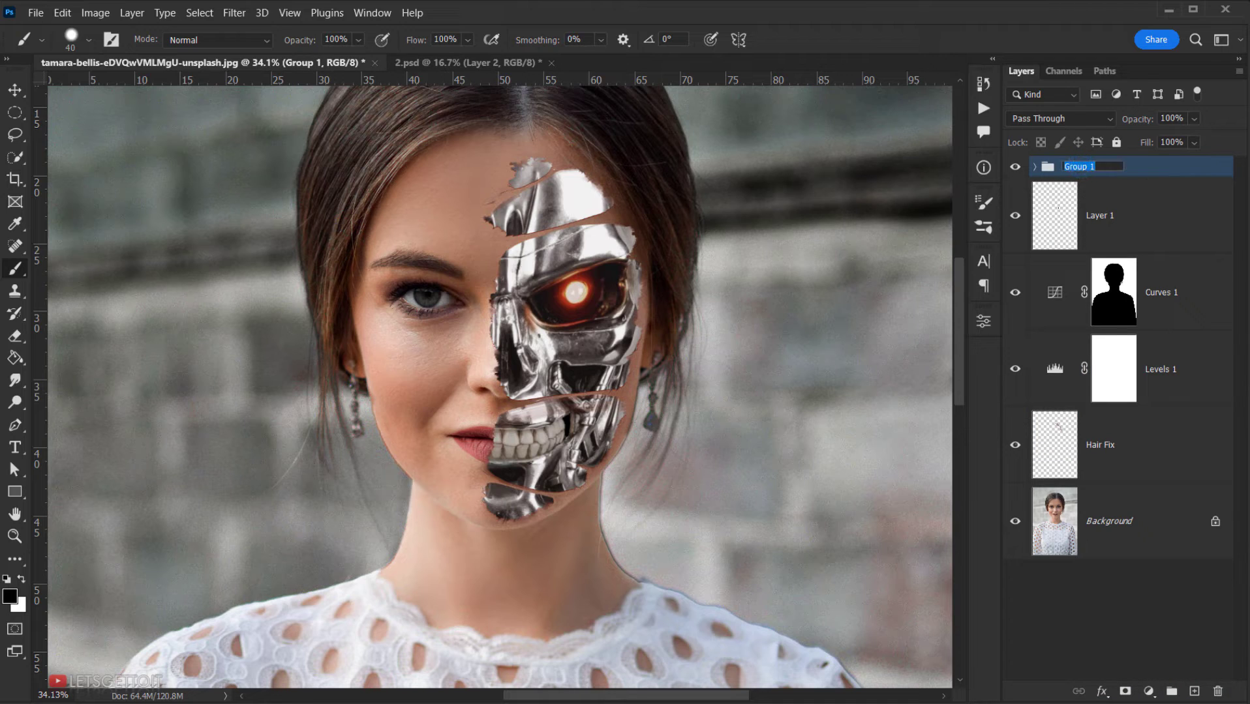
pyautogui.write('Skull')
pyautogui.press('Return')
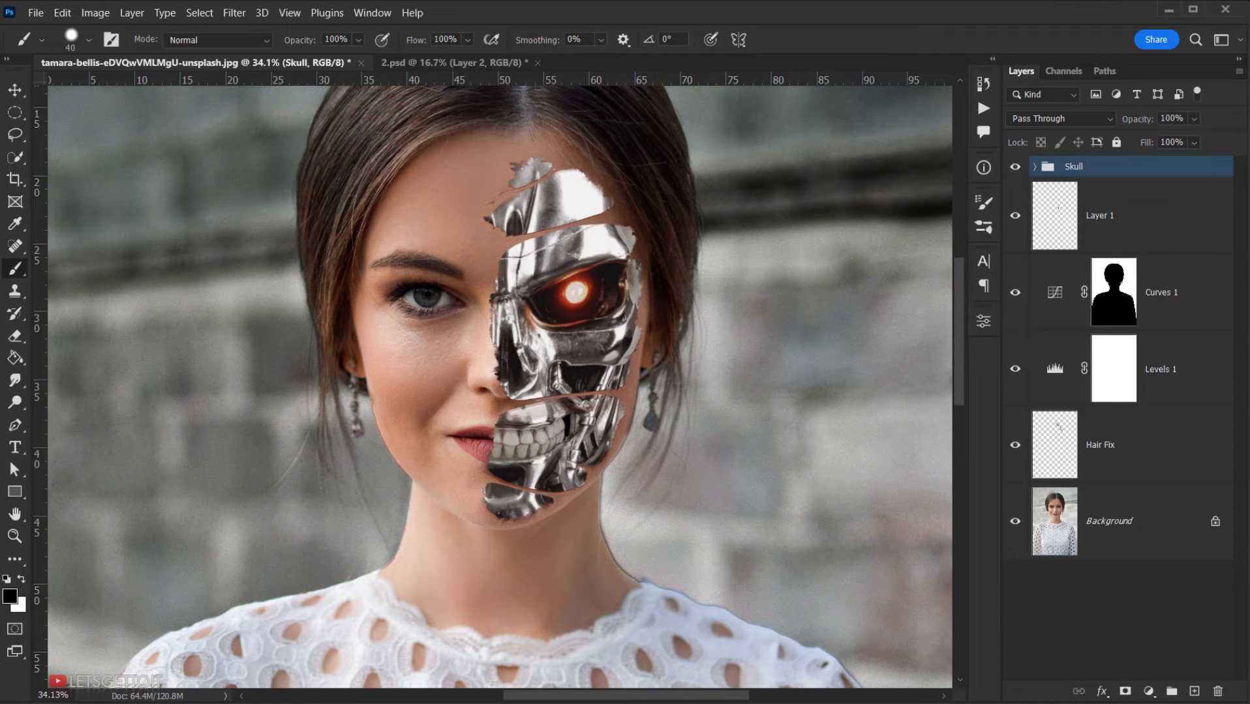
# Step: Group the layers from Layer 1 down to Hair Fix and name the group "Image Fix"
pyautogui.click(1134, 232)
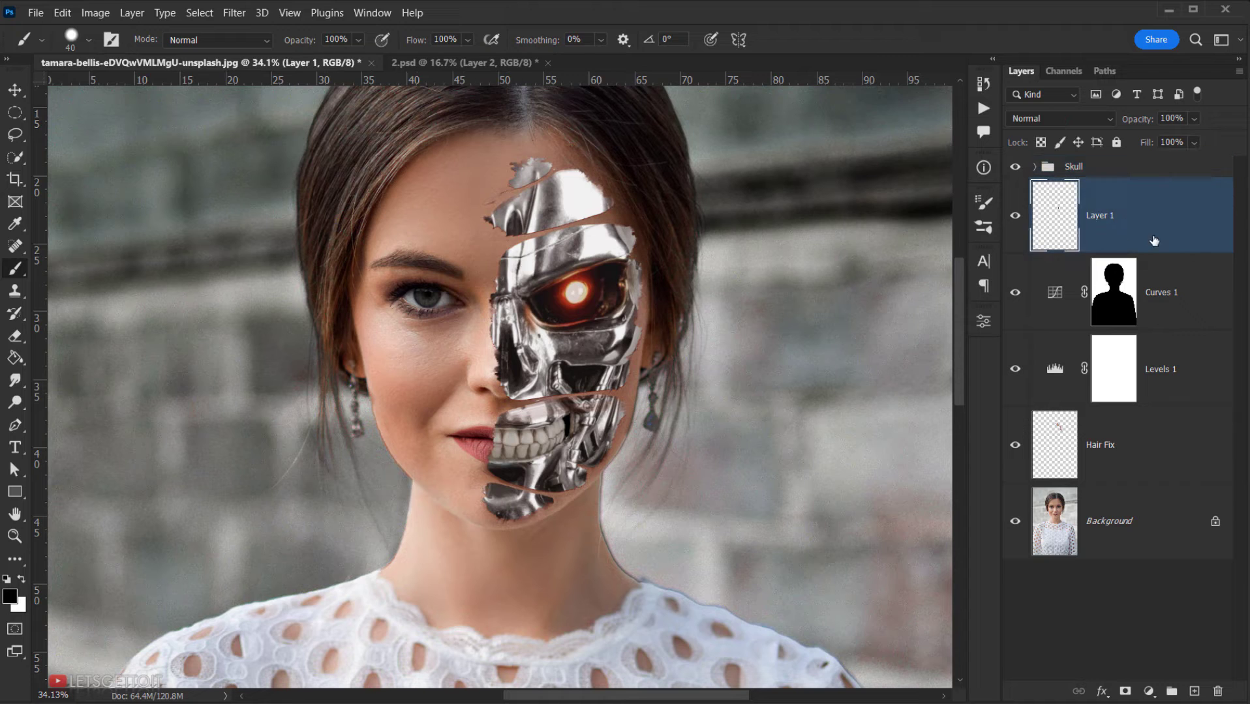
pyautogui.keyDown('shift'); pyautogui.click(1154, 448); pyautogui.keyUp('shift')
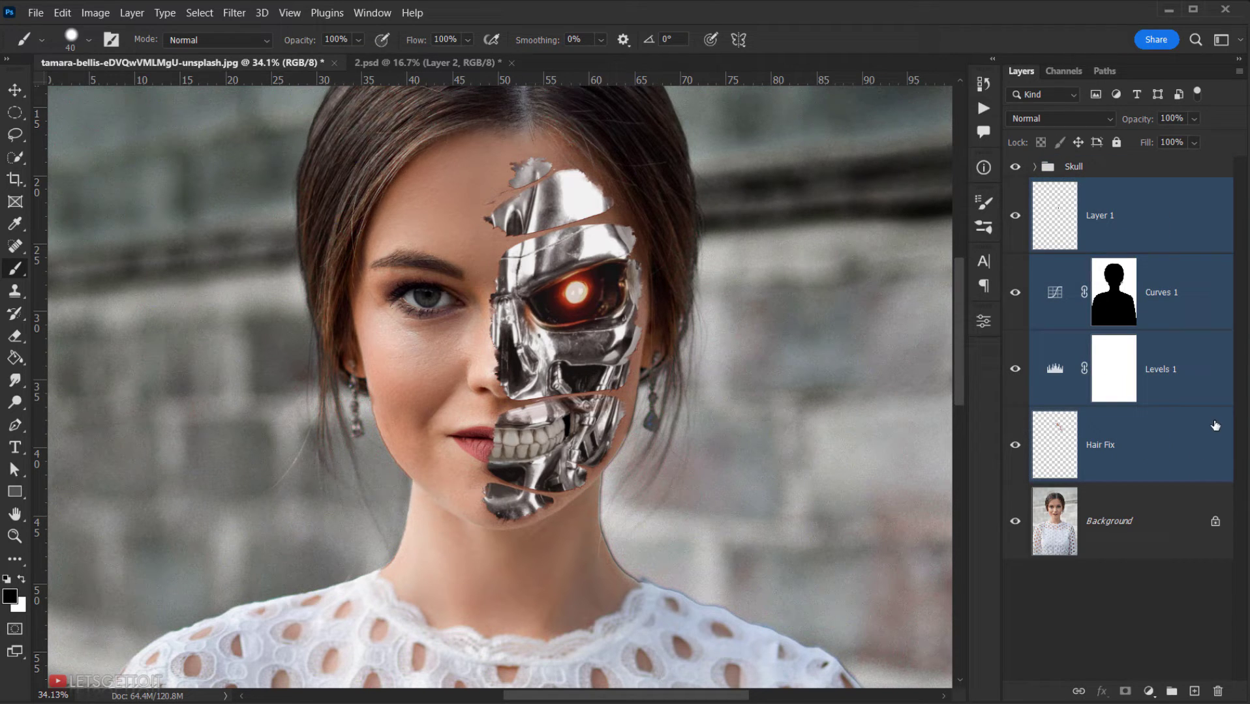
pyautogui.hotkey('ctrl', 'g')
pyautogui.doubleClick(1084, 192)
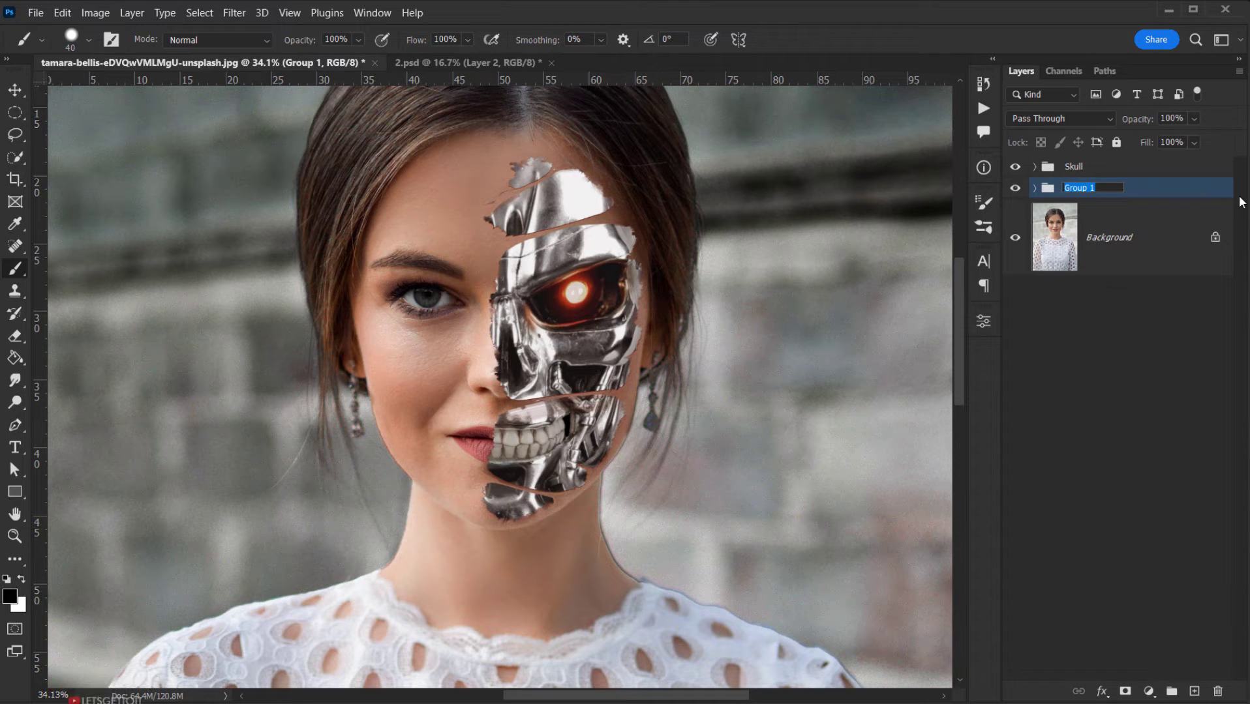
pyautogui.write('Image')
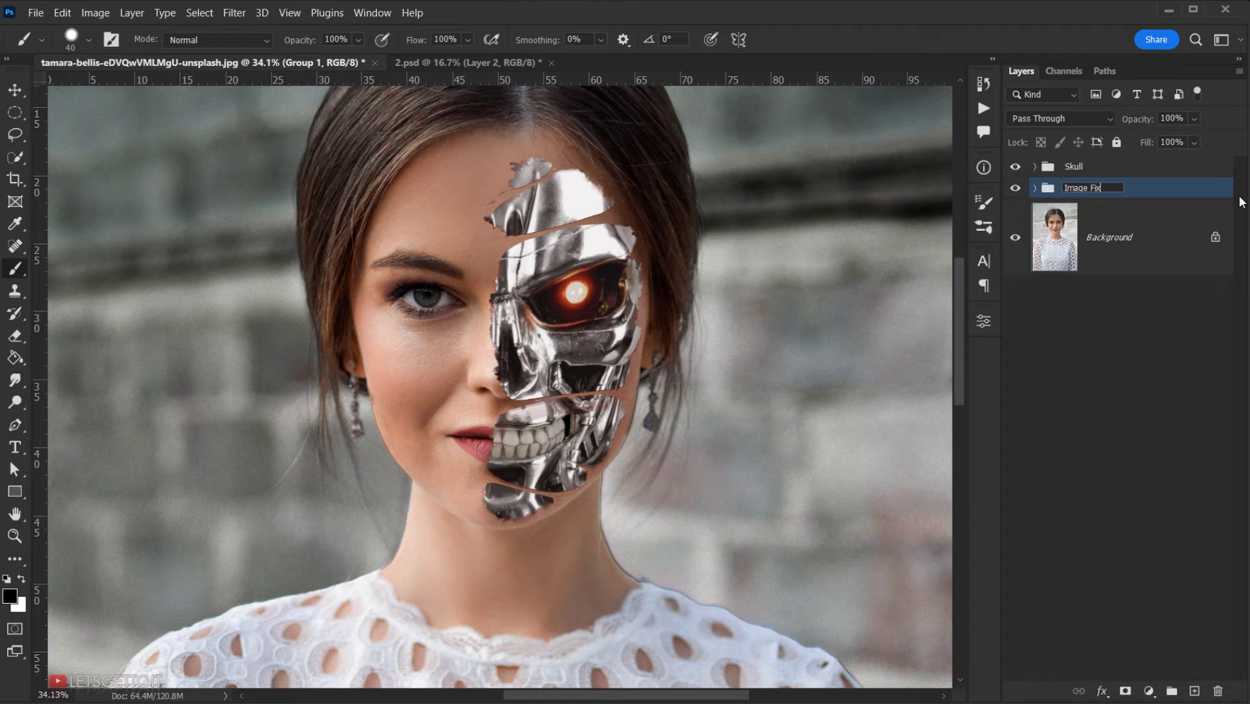
pyautogui.write(' Fix')
pyautogui.press('Return')
# Step: Compare the portrait with the Image Fix group hidden and shown
pyautogui.click(1019, 190)
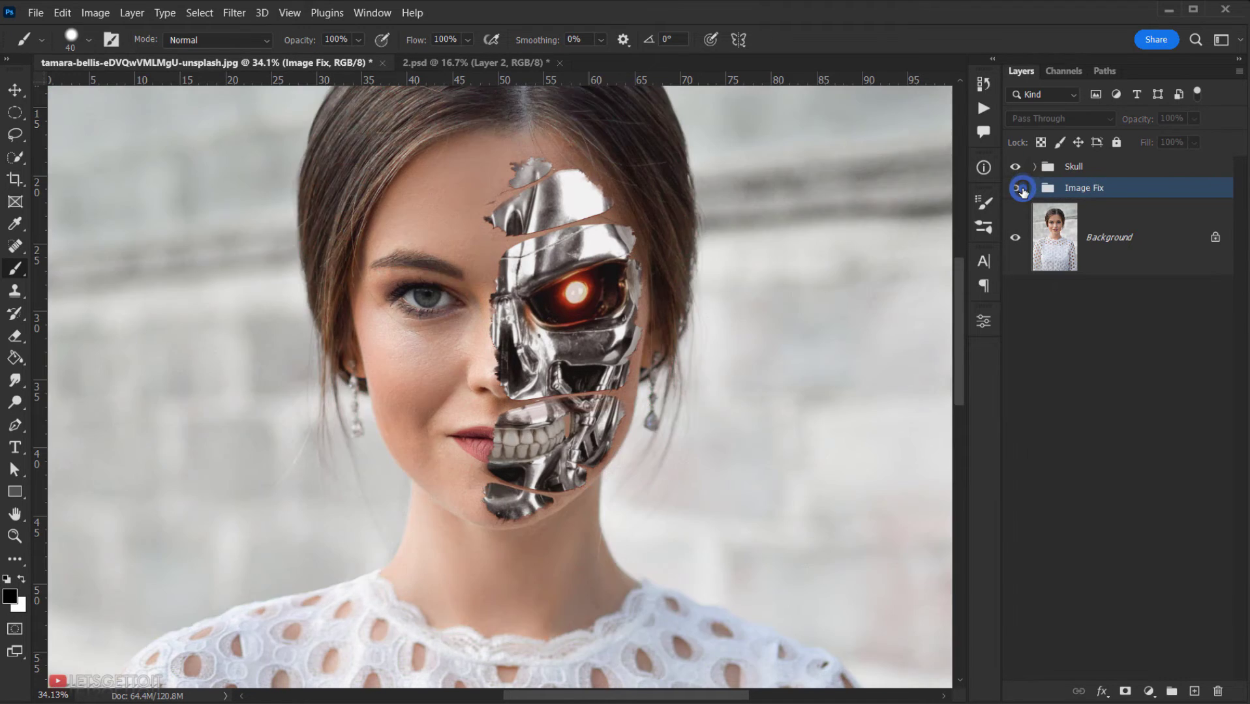
pyautogui.click(1018, 190)
pyautogui.click(1019, 191)
pyautogui.click(1019, 191)
pyautogui.hotkey('ctrl', '0')
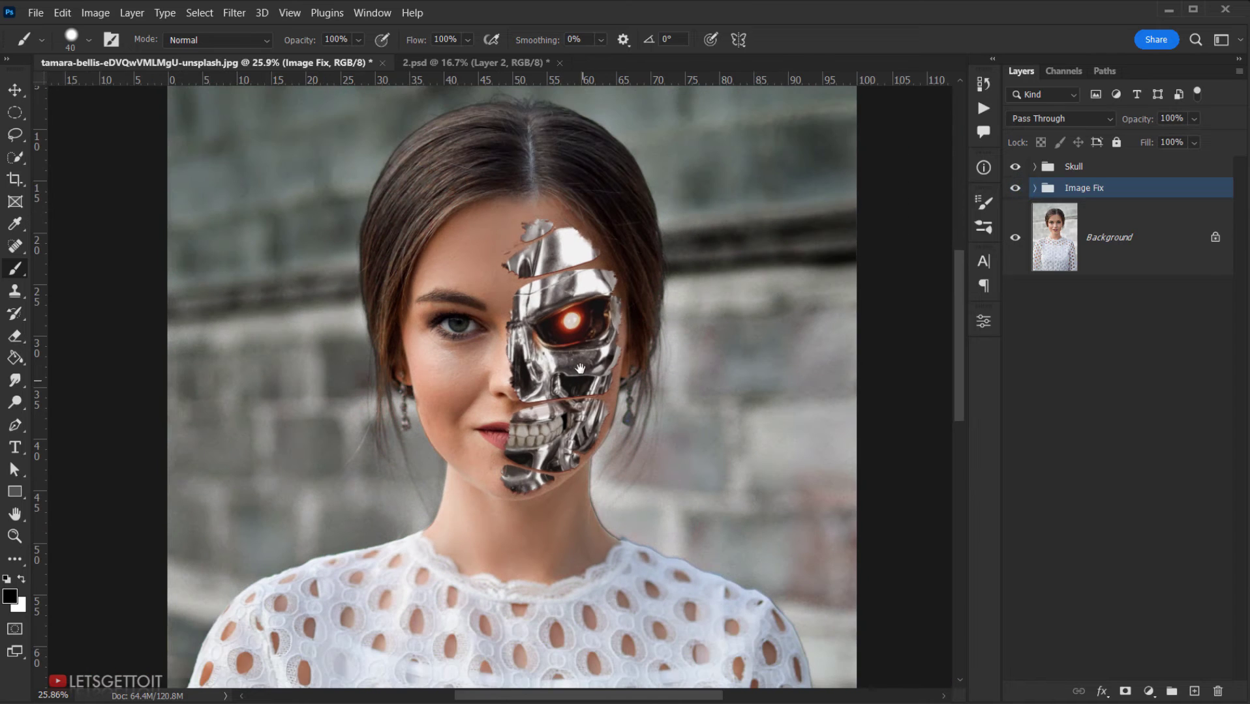
# Step: Add a new empty layer above the Skull group
pyautogui.click(1103, 169)
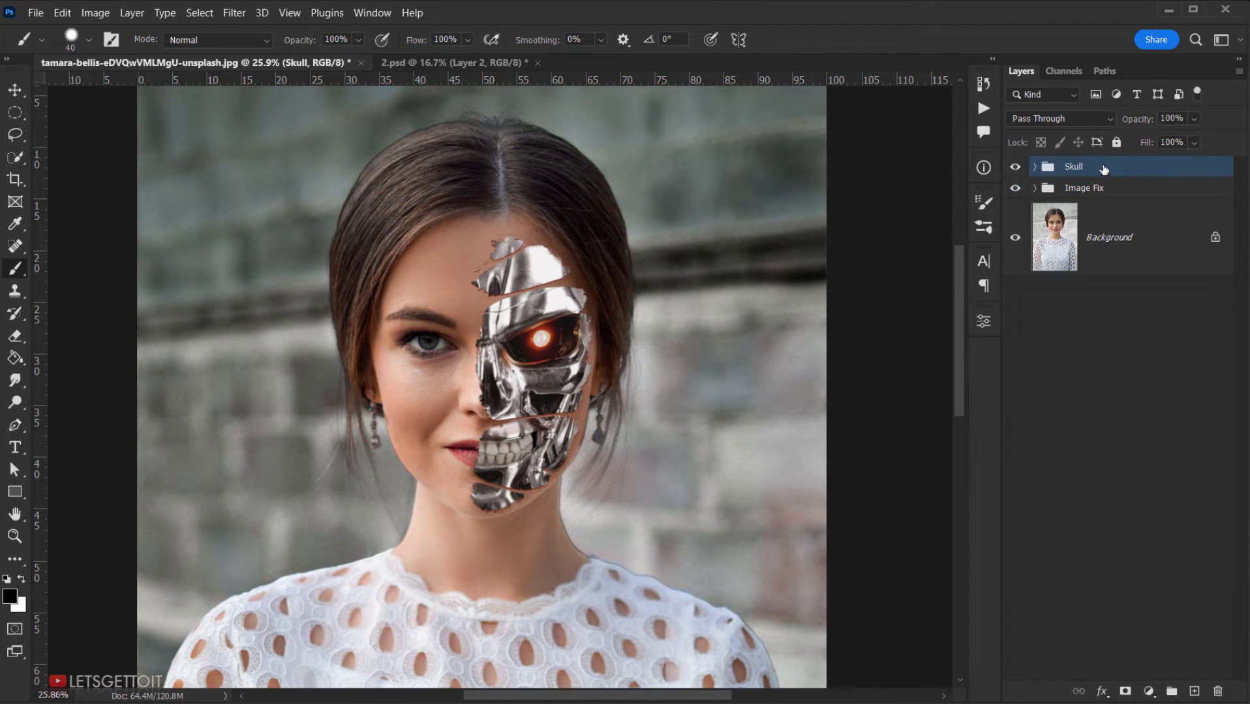
pyautogui.scroll(10, 568, 254)
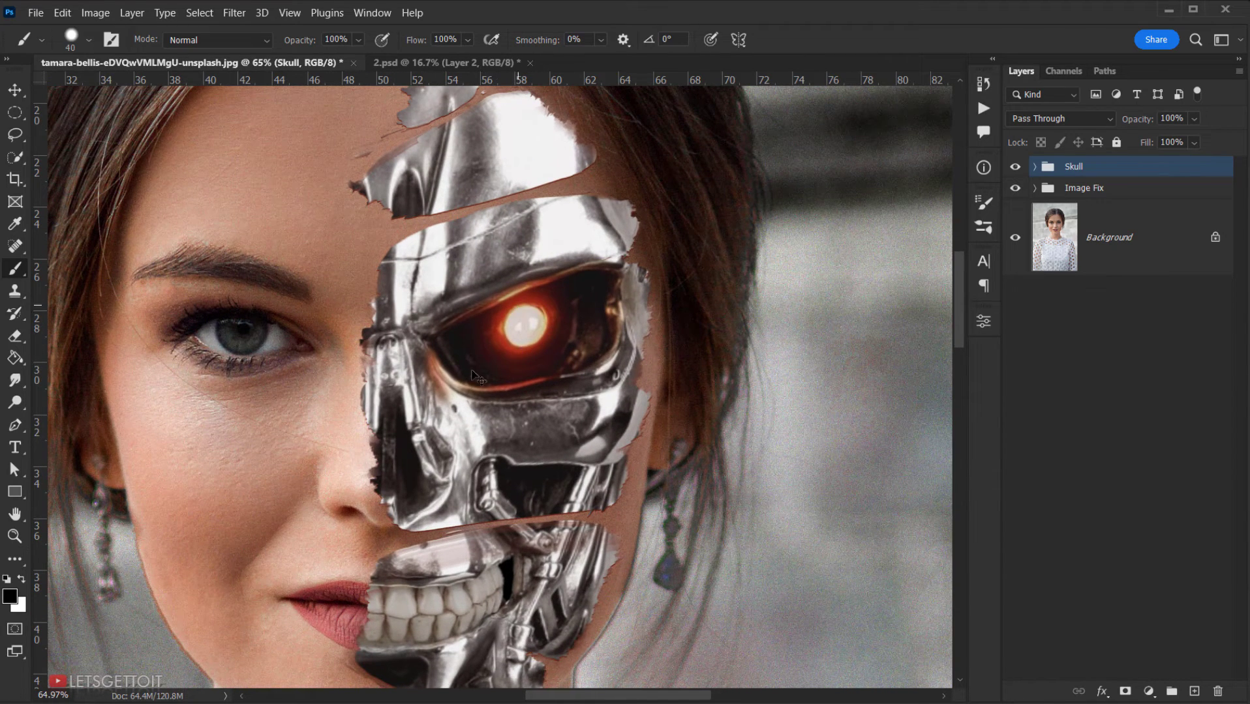
pyautogui.scroll(-5, 537, 331)
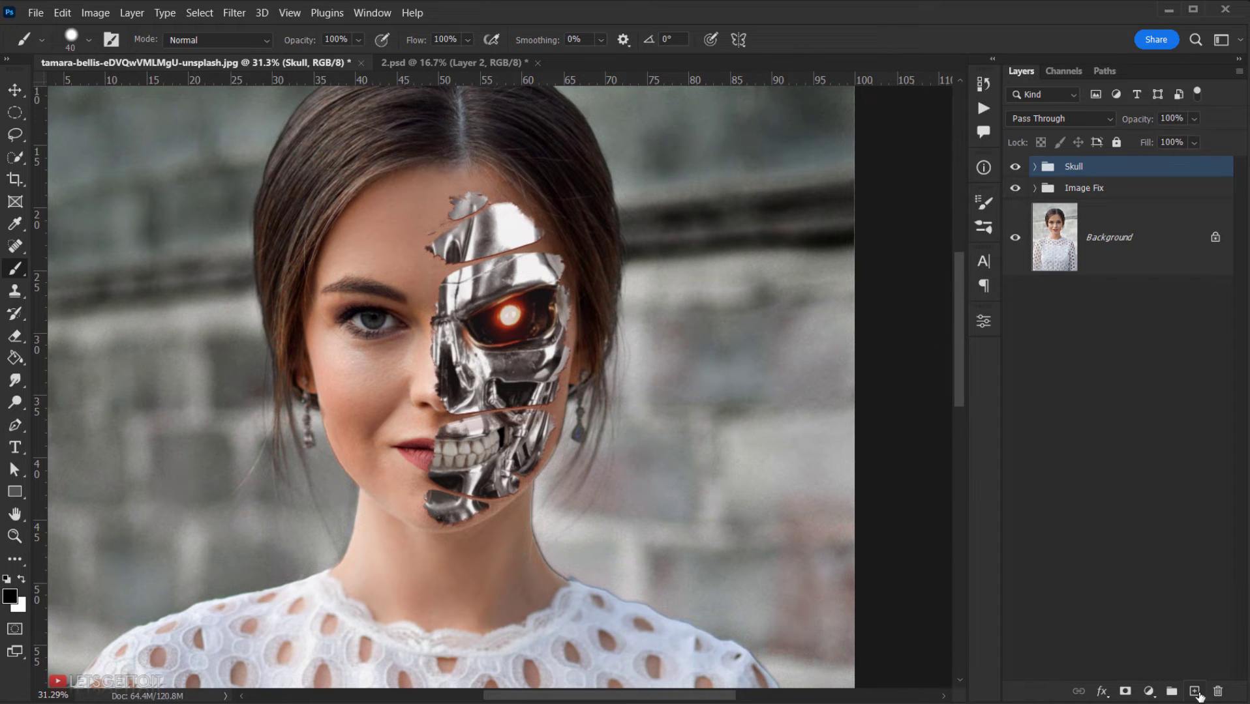
pyautogui.click(1196, 692)
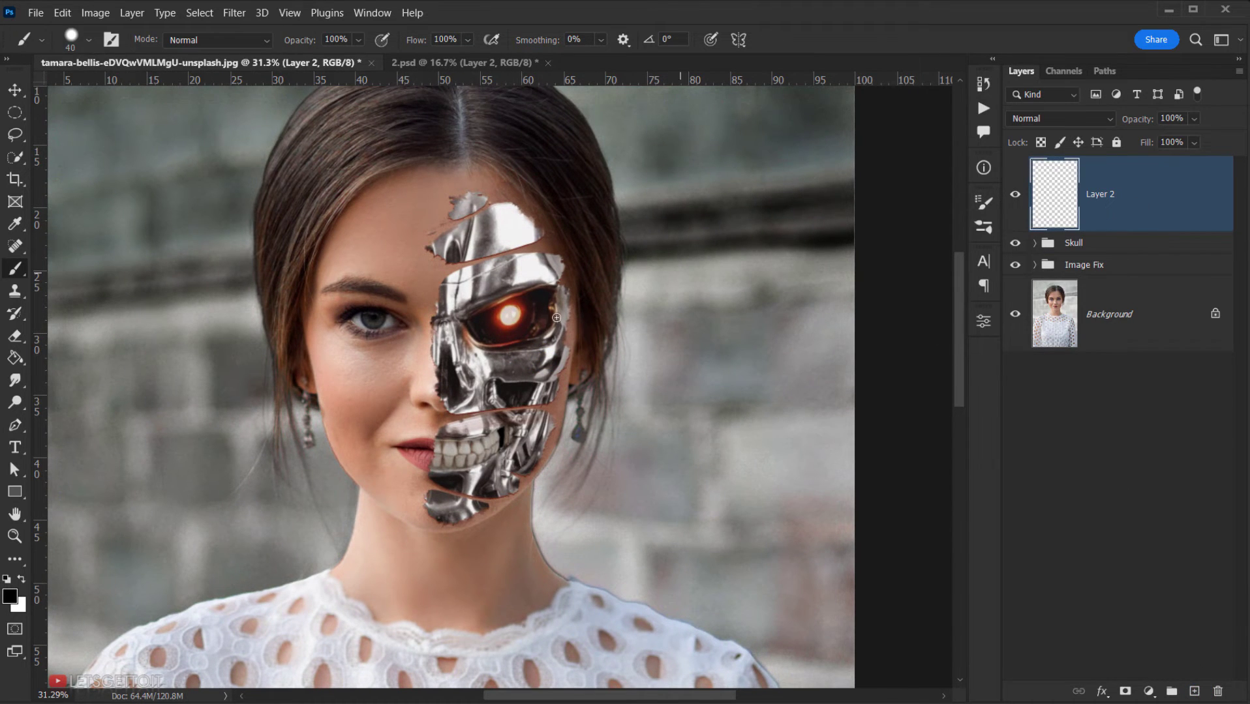
# Step: Sample the dark red beside the skull's glowing eye as the foreground color
pyautogui.scroll(4, 561, 317)
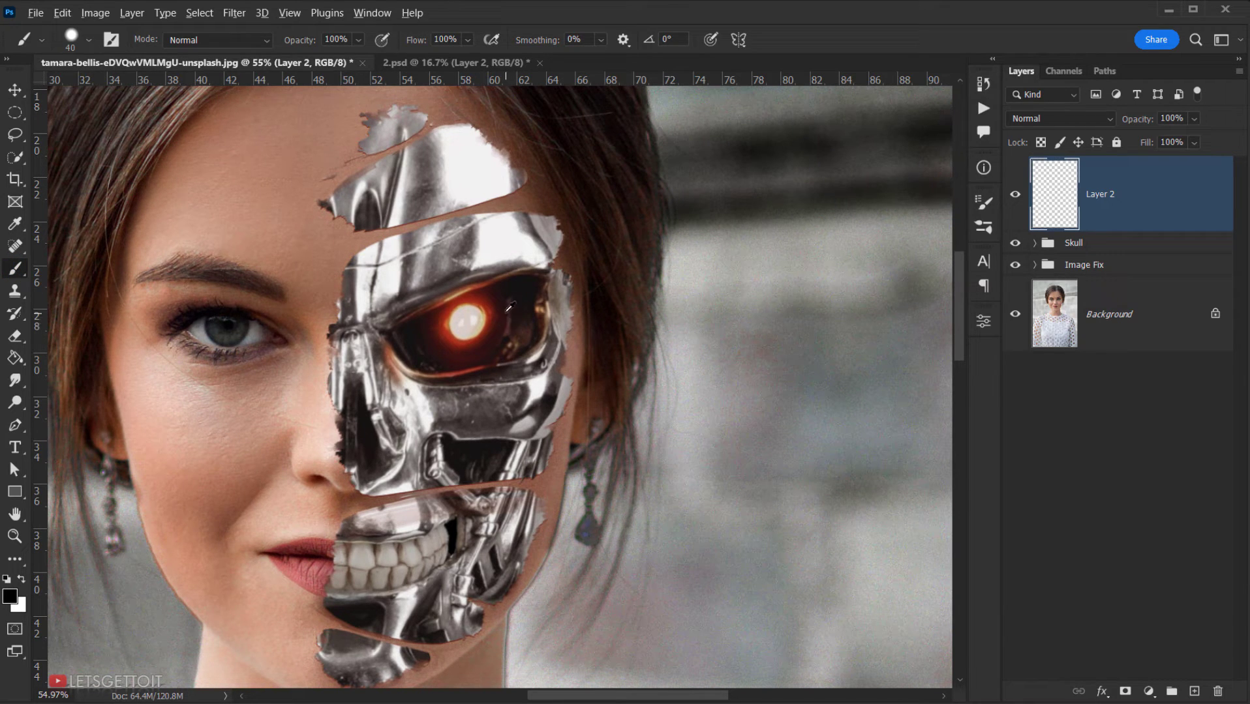
pyautogui.scroll(2, 491, 313)
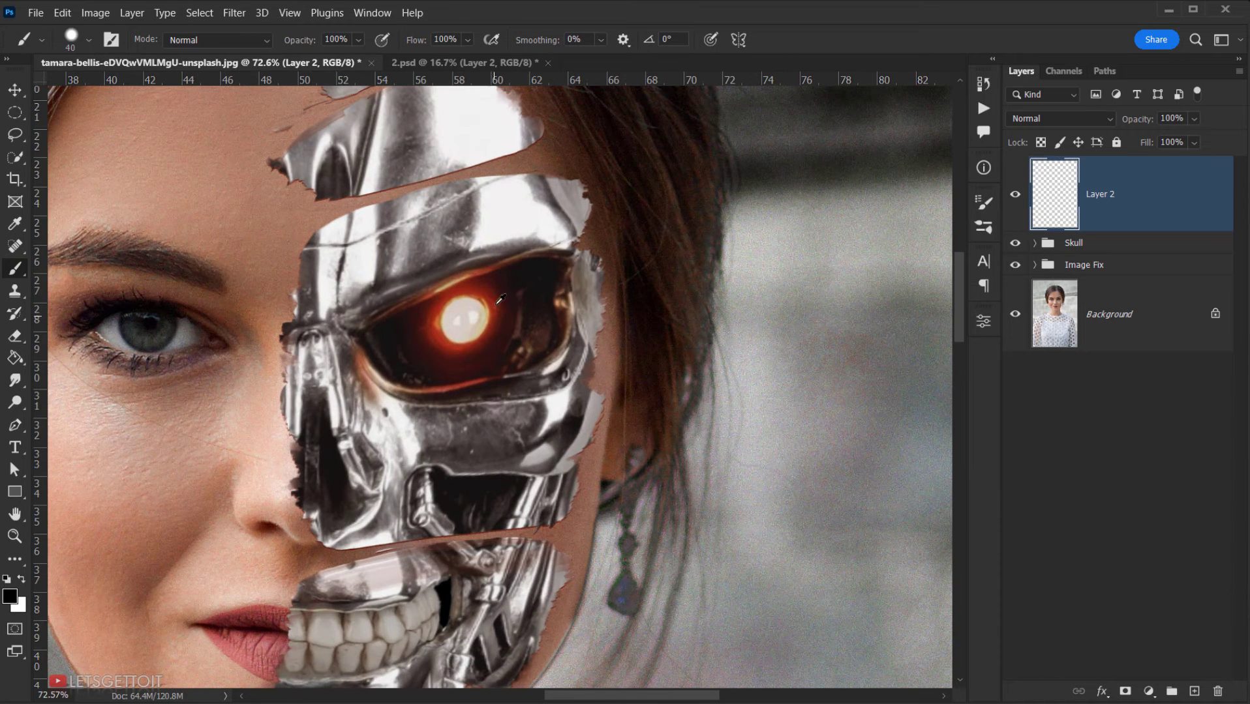
pyautogui.keyDown('alt'); pyautogui.click(498, 297); pyautogui.keyUp('alt')
# Step: Make the brush soft-edged and enlarge it to 512 px
pyautogui.rightClick(553, 288)
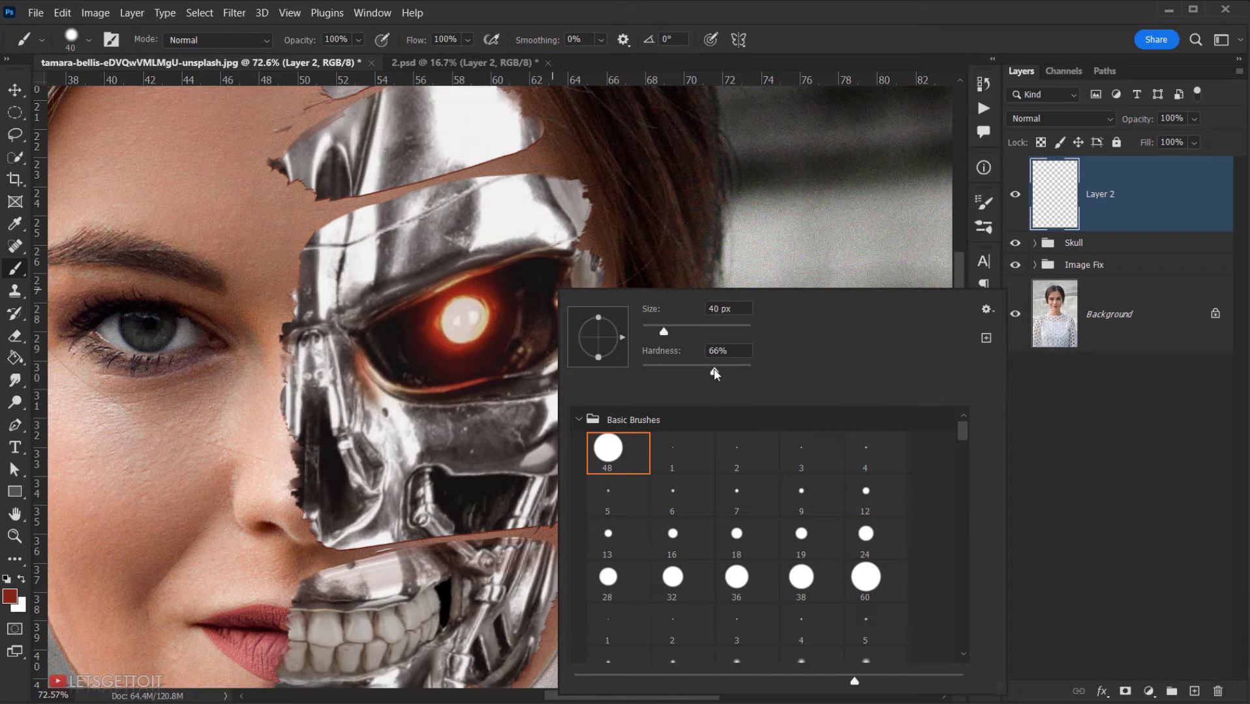
pyautogui.moveTo(714, 371); pyautogui.dragTo(630, 344)
pyautogui.click(905, 5)
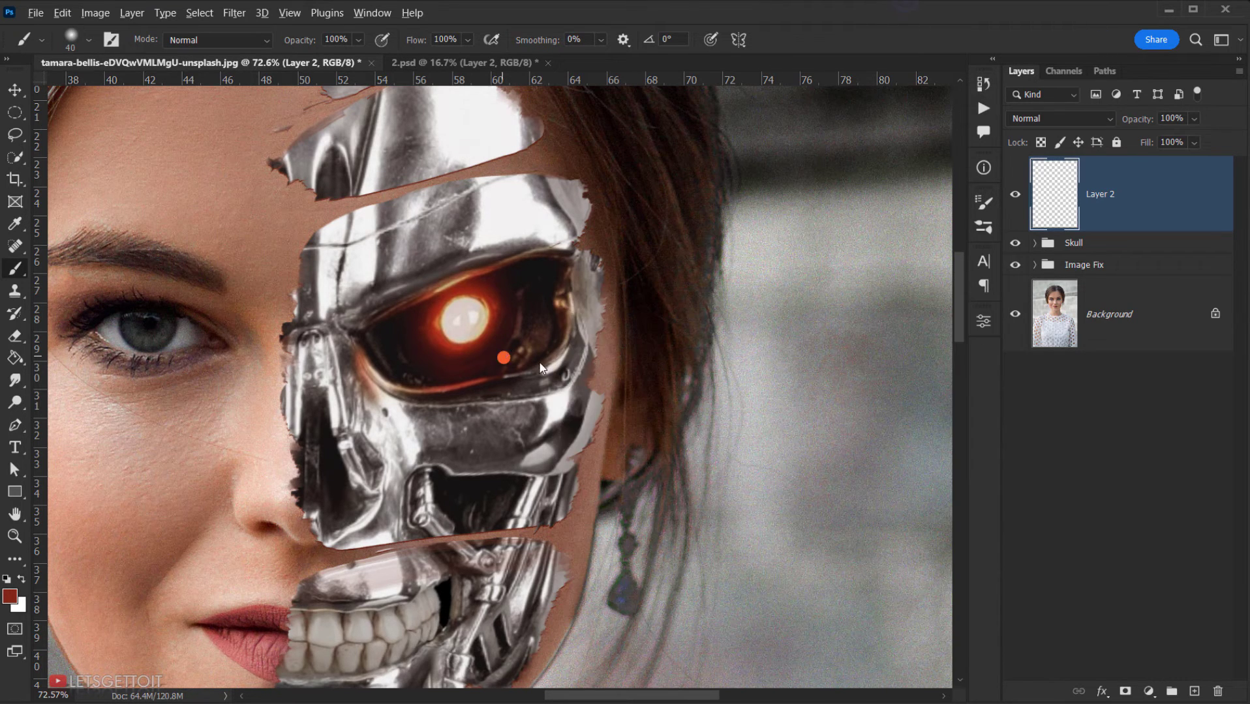
pyautogui.moveTo(539, 362); pyautogui.dragTo(650, 360)
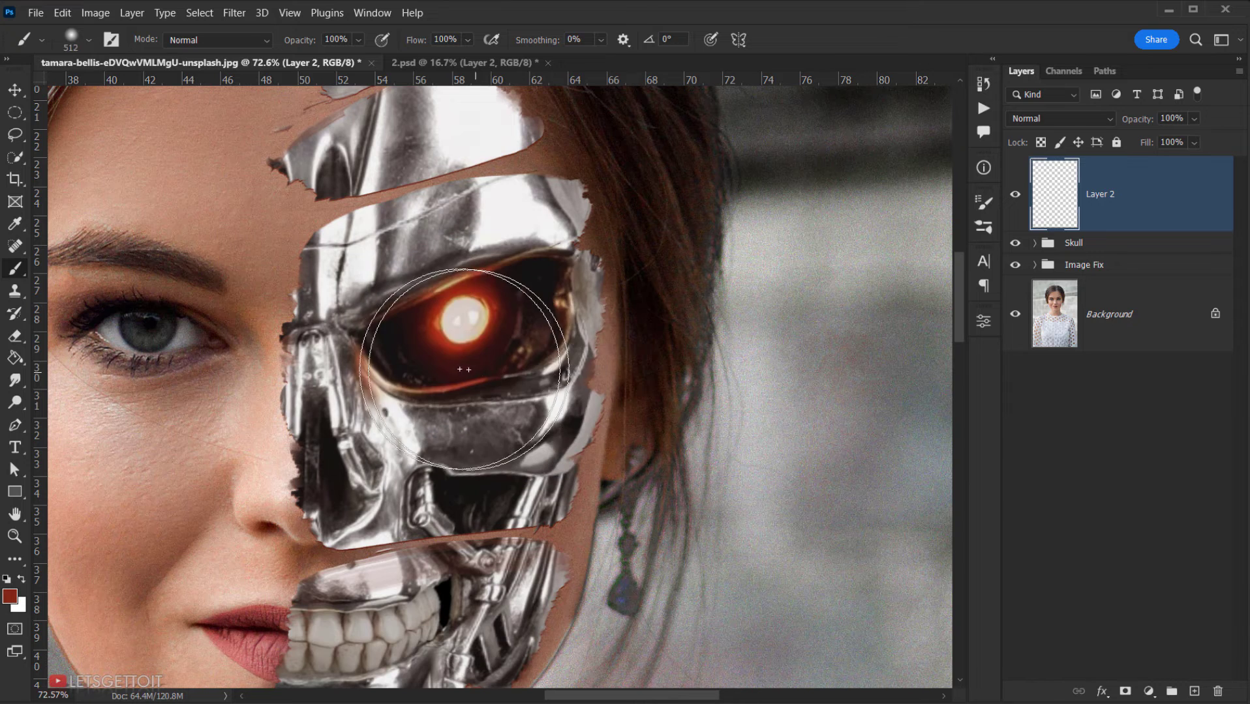
# Step: Set the foreground color to the brighter red #c4331e
pyautogui.moveTo(463, 369); pyautogui.dragTo(464, 369)
pyautogui.click(9, 595)
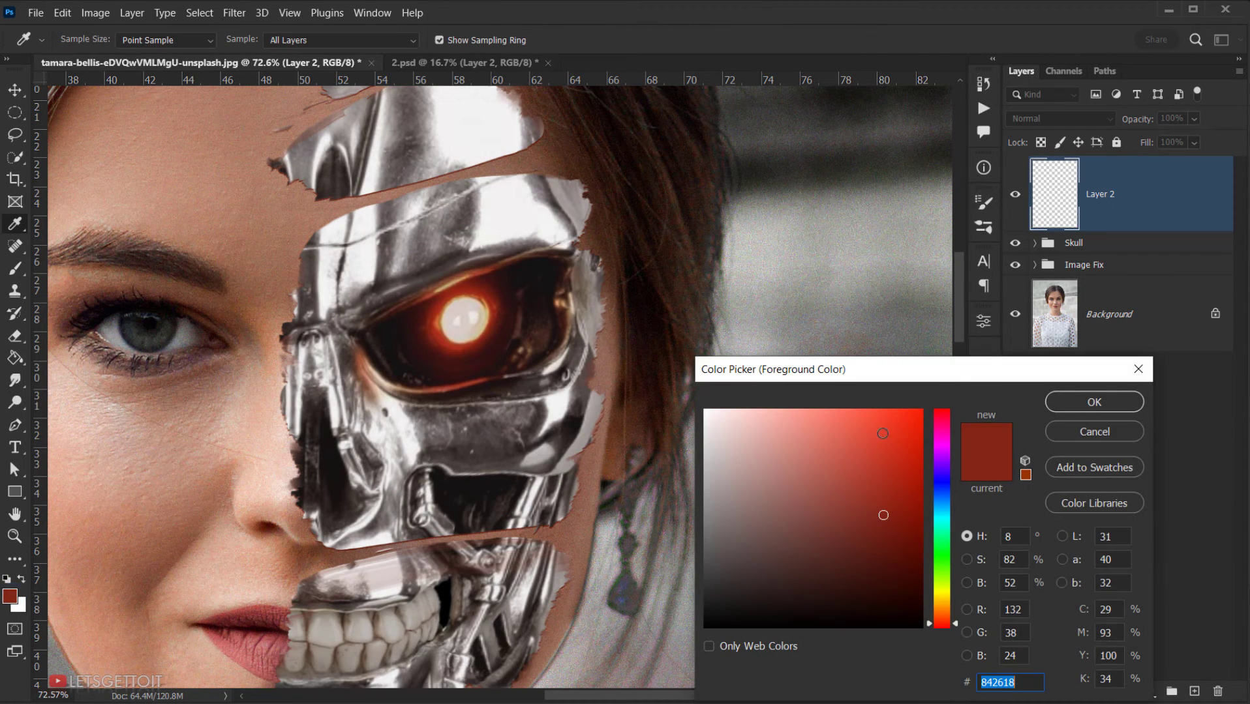
pyautogui.moveTo(875, 491); pyautogui.dragTo(877, 471)
pyautogui.click(890, 460)
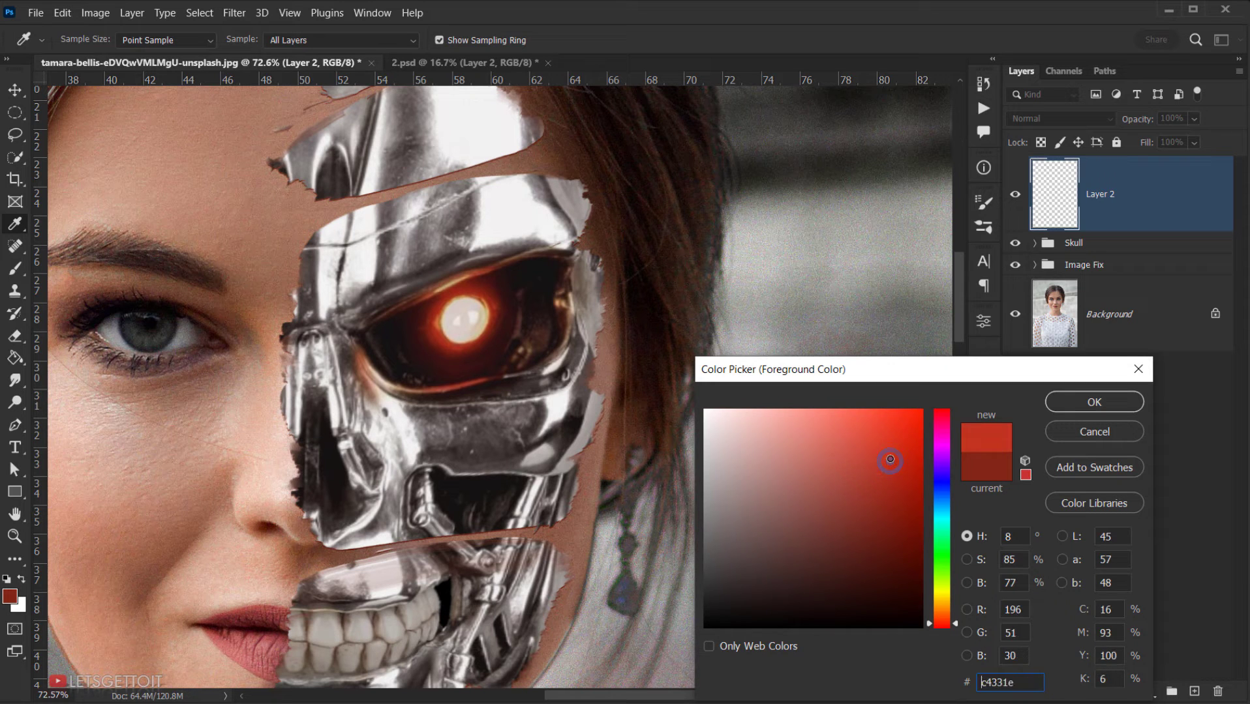
pyautogui.click(1093, 400)
# Step: Dab a 658 px soft red glow over the cyborg eye and set the layer's blend mode to Color Dodge
pyautogui.press('b')
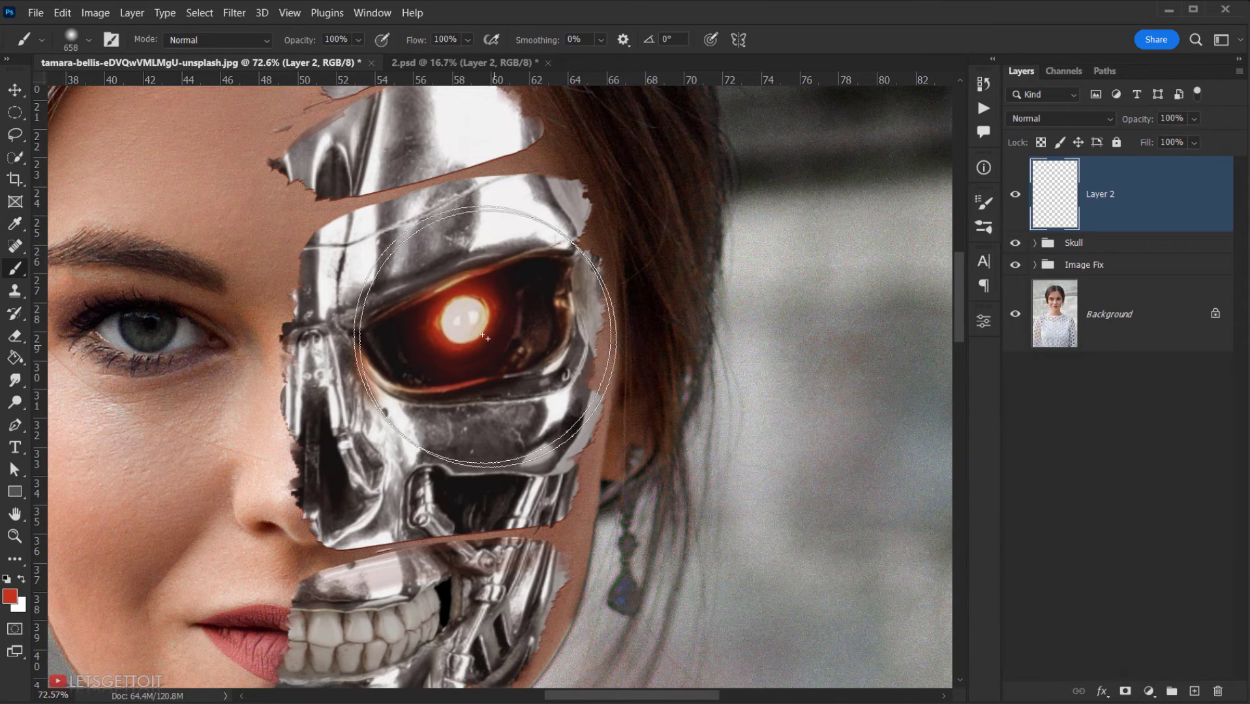
pyautogui.click(465, 323)
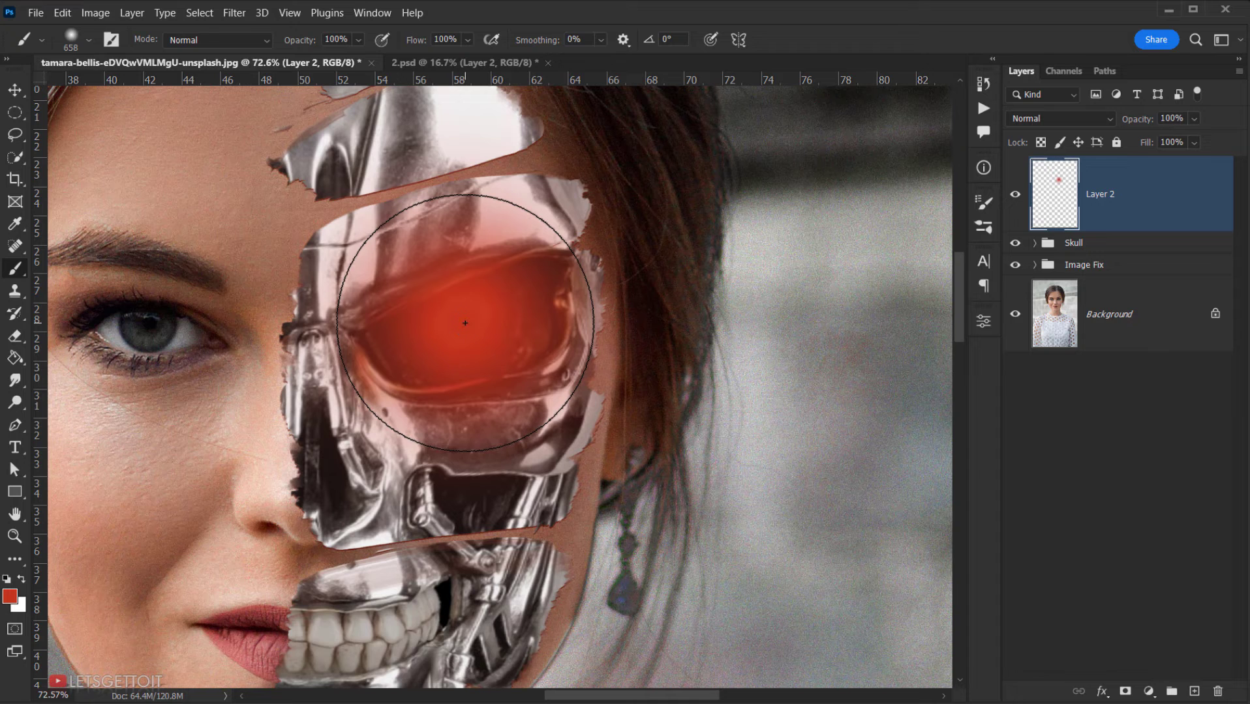
pyautogui.click(1069, 118)
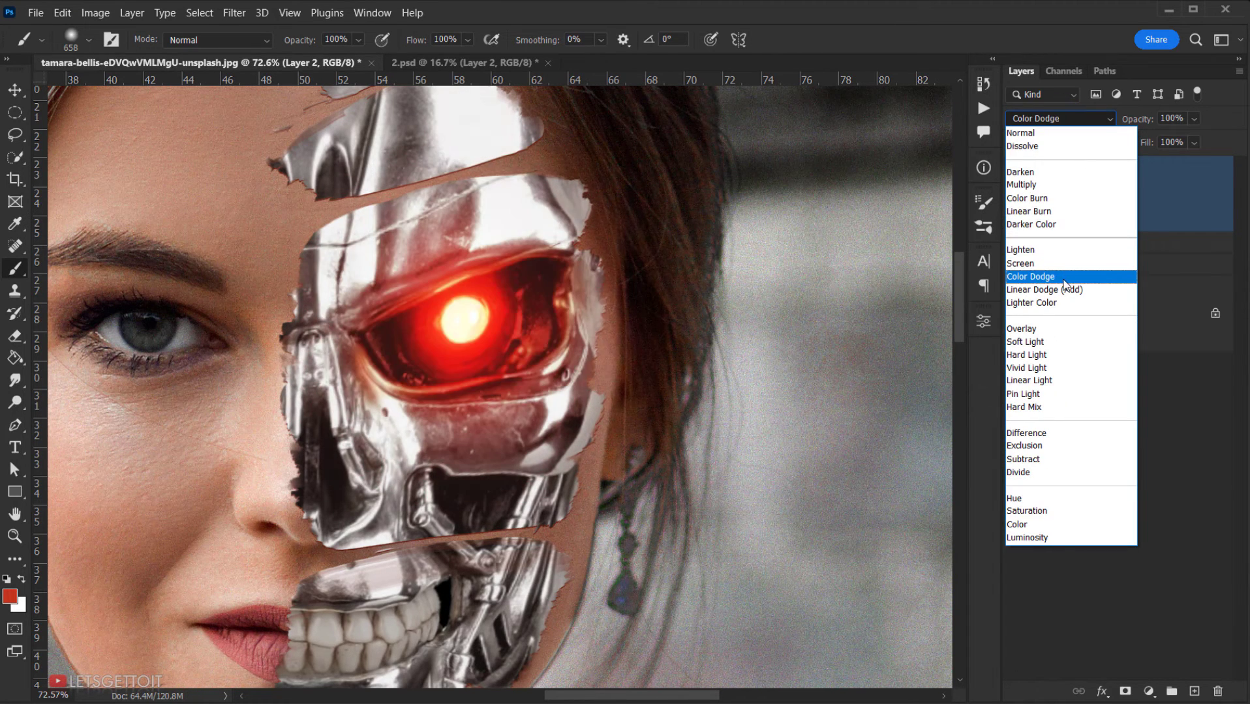
pyautogui.click(1063, 278)
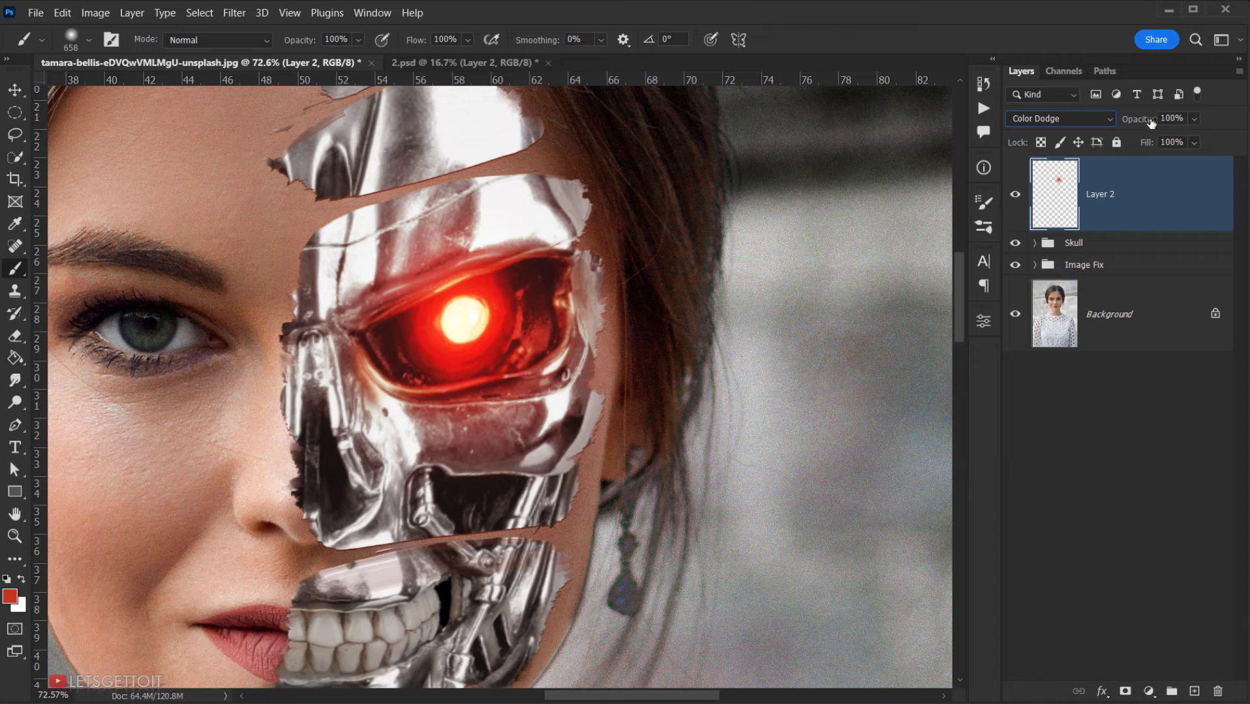
# Step: Reduce the red glow layer to 60% opacity and 92% fill
pyautogui.moveTo(1151, 122); pyautogui.dragTo(1123, 123)
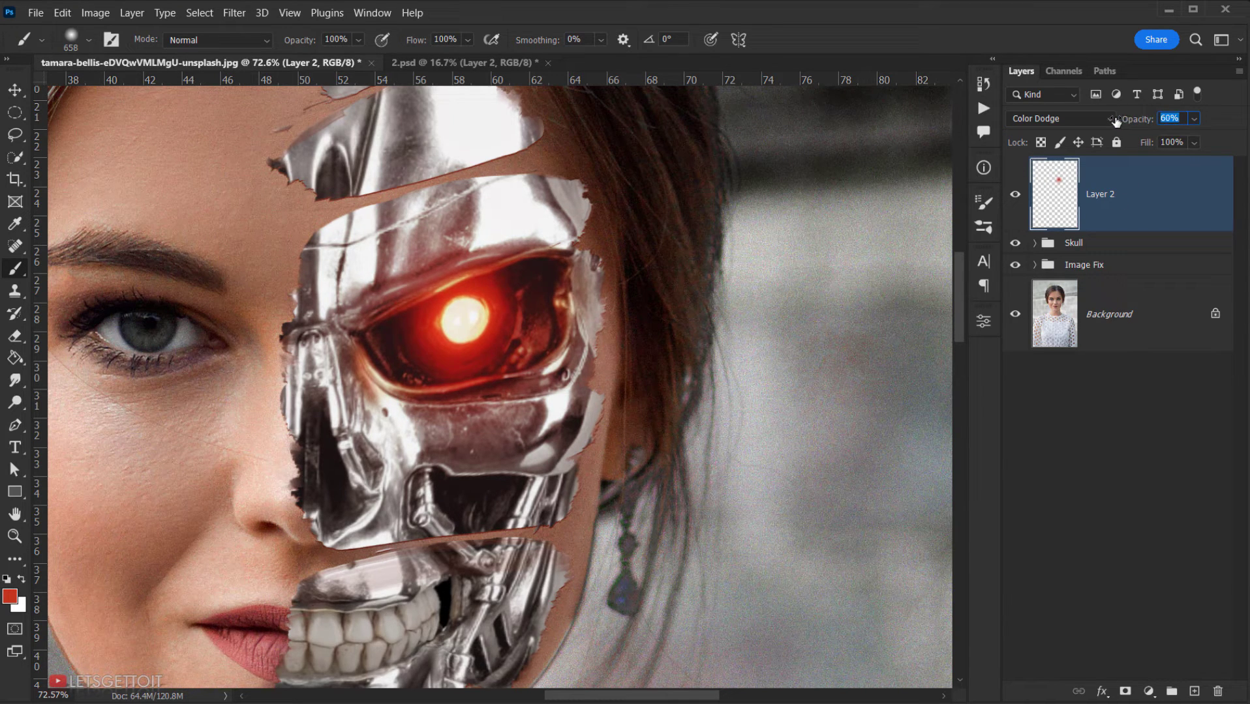
pyautogui.moveTo(1141, 143); pyautogui.dragTo(1142, 145)
pyautogui.moveTo(579, 445); pyautogui.dragTo(568, 389)
pyautogui.scroll(-2, 521, 323)
pyautogui.scroll(-4, 520, 324)
pyautogui.scroll(5, 526, 333)
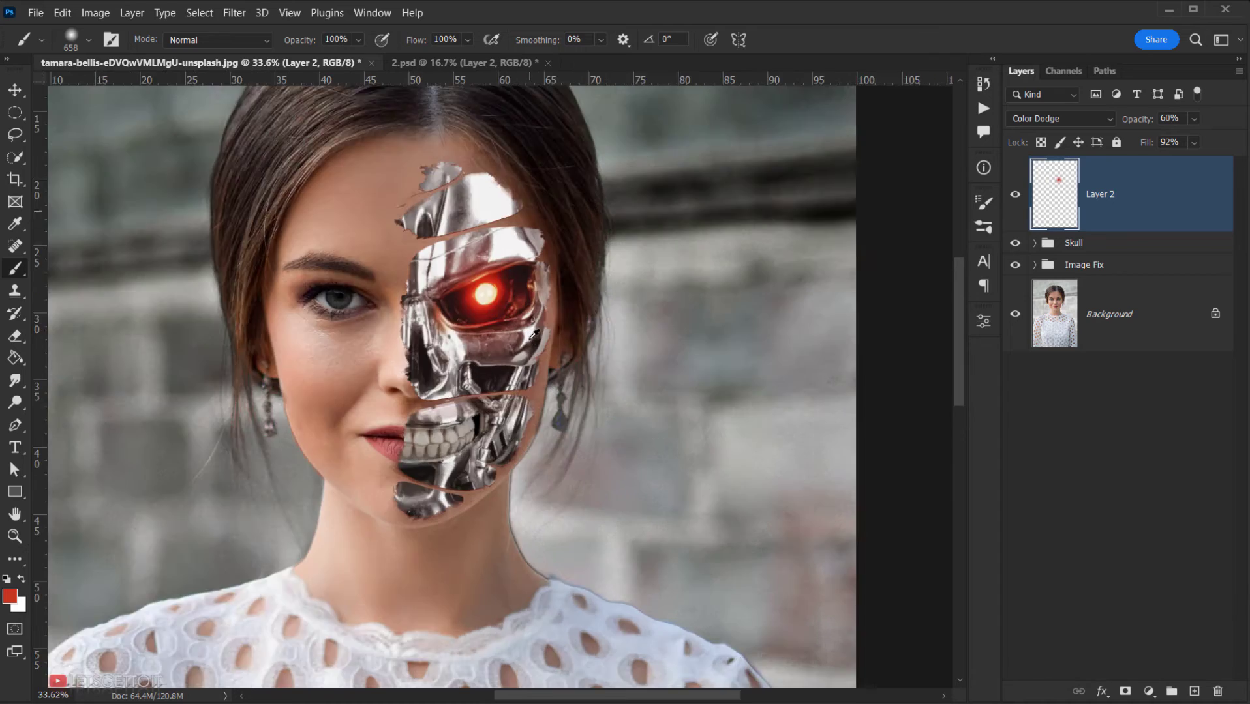
pyautogui.moveTo(470, 331); pyautogui.dragTo(435, 396)
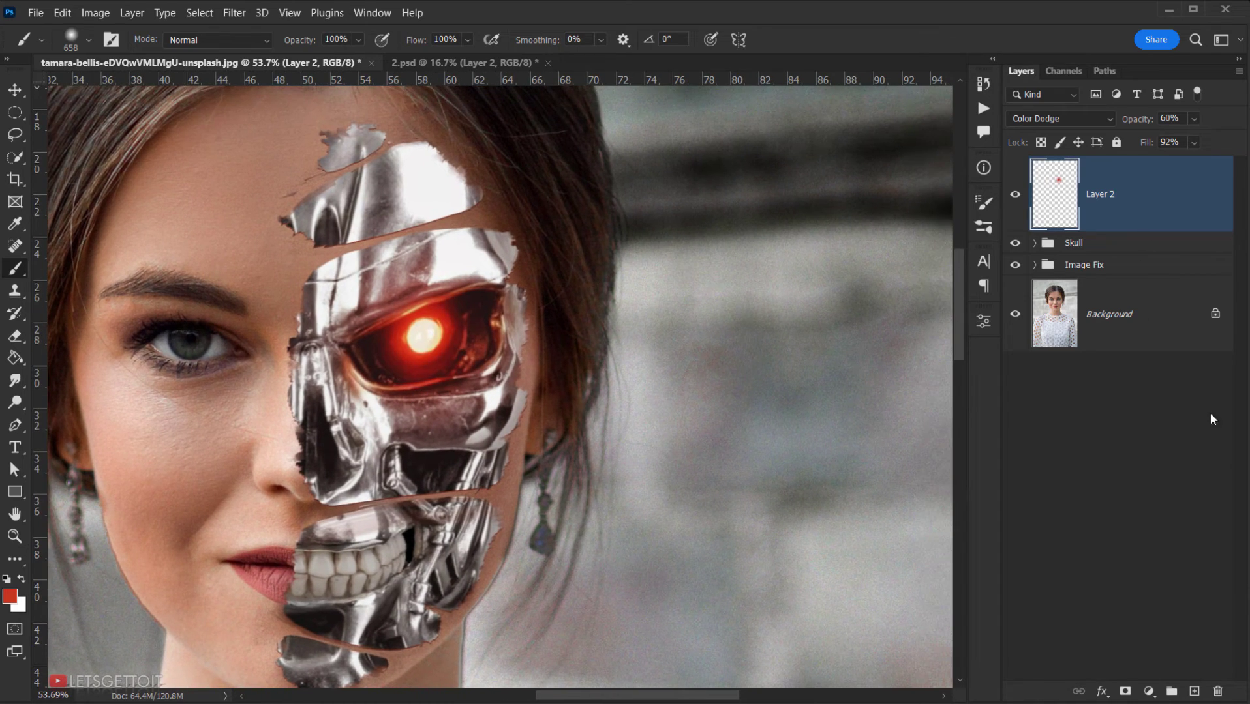
# Step: Add a new layer above the red glow layer and sample the pale center of the glowing eye as the foreground color
pyautogui.click(1194, 692)
pyautogui.scroll(5, 352, 323)
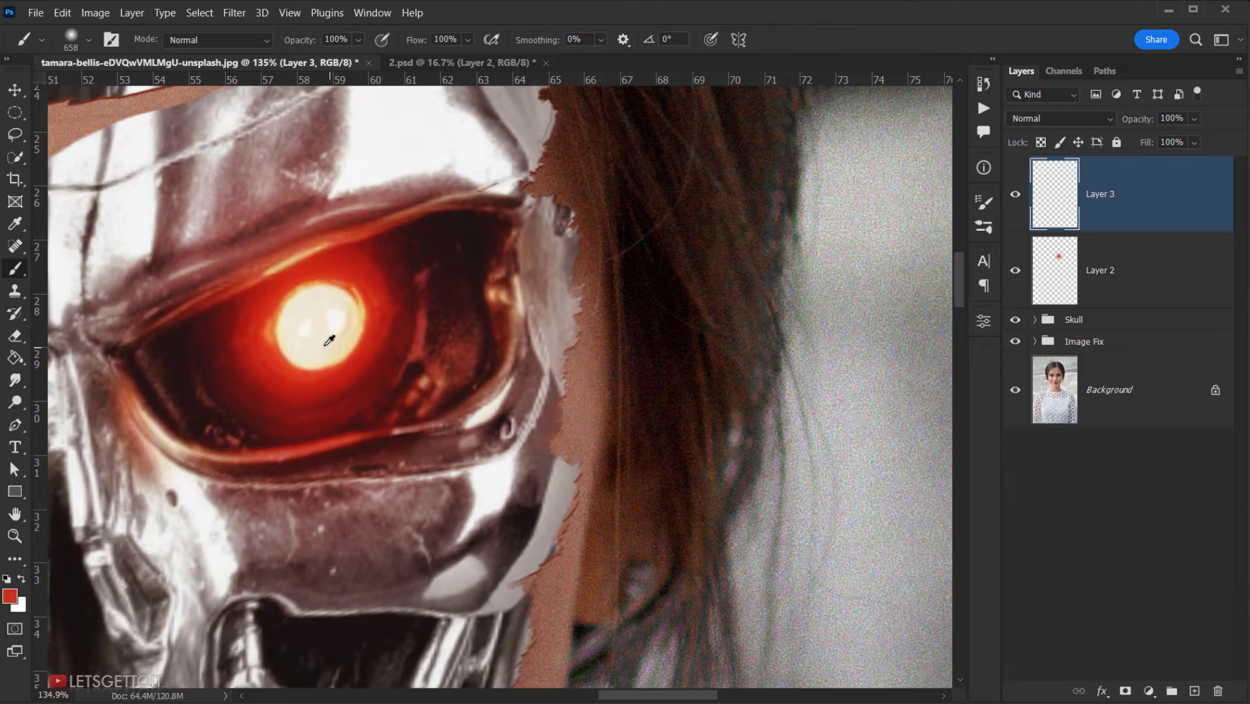
pyautogui.keyDown('alt'); pyautogui.click(316, 347); pyautogui.keyUp('alt')
pyautogui.keyDown('alt'); pyautogui.click(313, 358); pyautogui.keyUp('alt')
# Step: Change the foreground color to the light orange #f8bd61
pyautogui.click(8, 599)
pyautogui.click(839, 420)
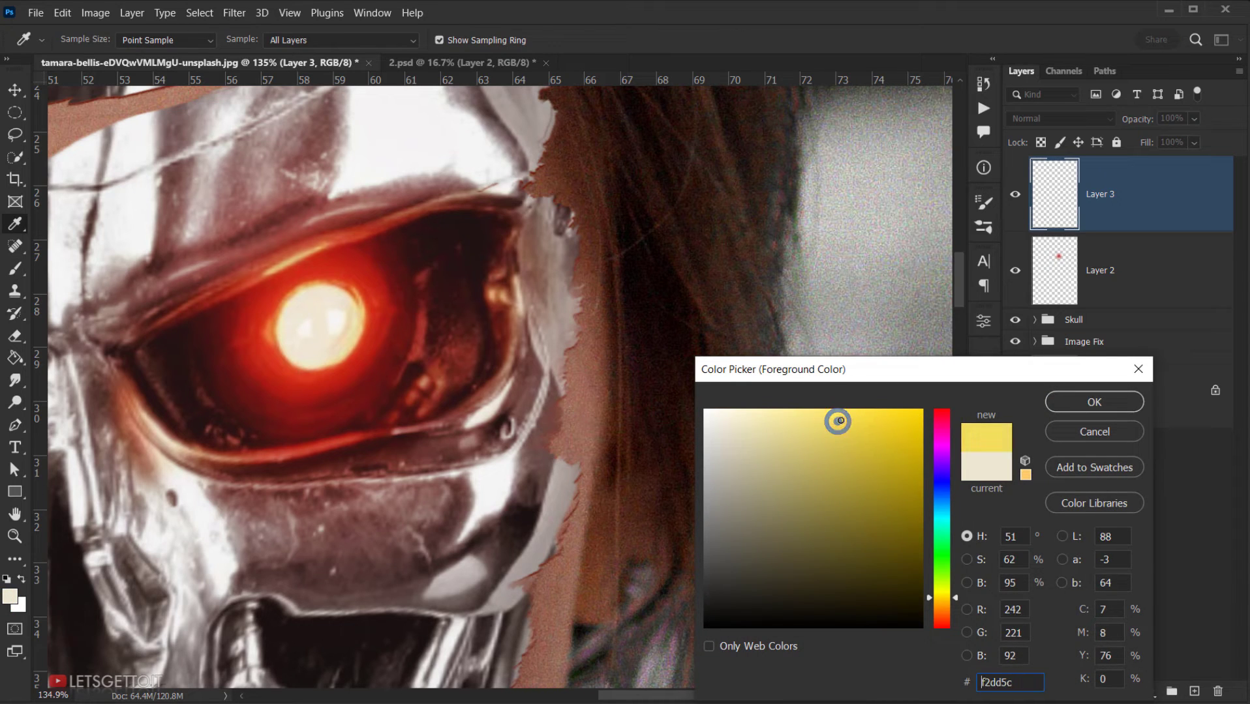
pyautogui.click(943, 610)
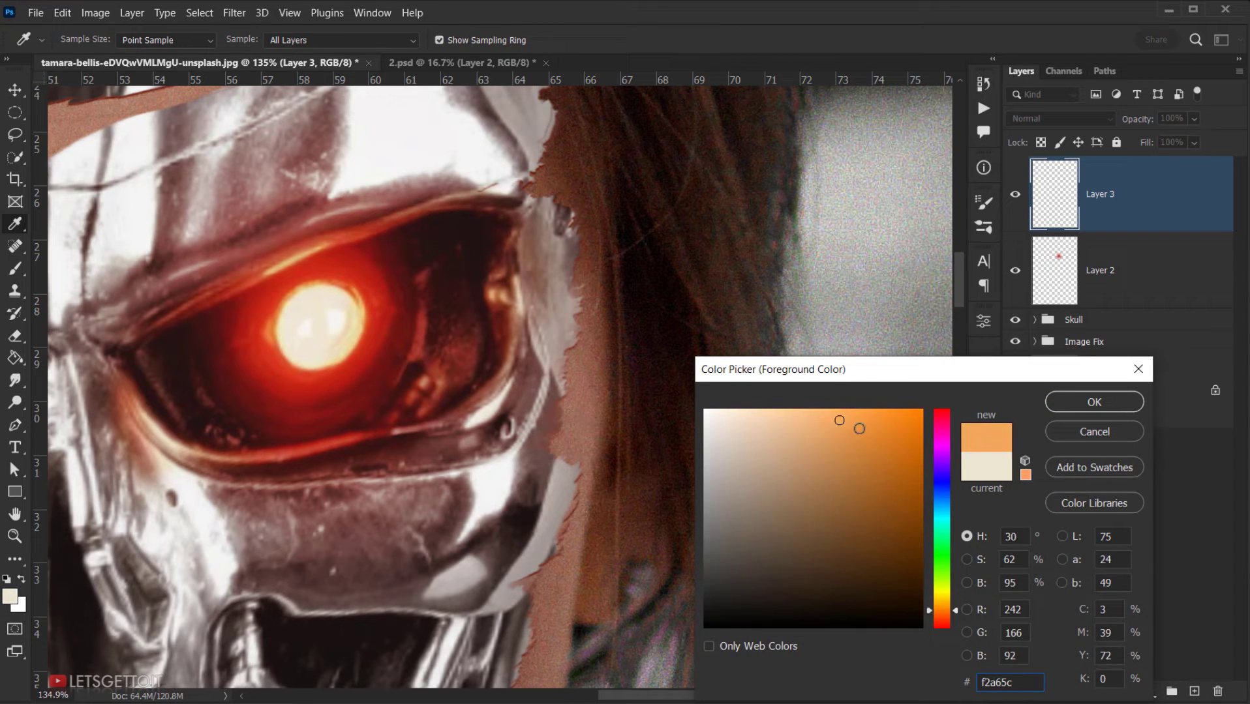
pyautogui.moveTo(841, 417); pyautogui.dragTo(837, 415)
pyautogui.moveTo(942, 610); pyautogui.dragTo(940, 606)
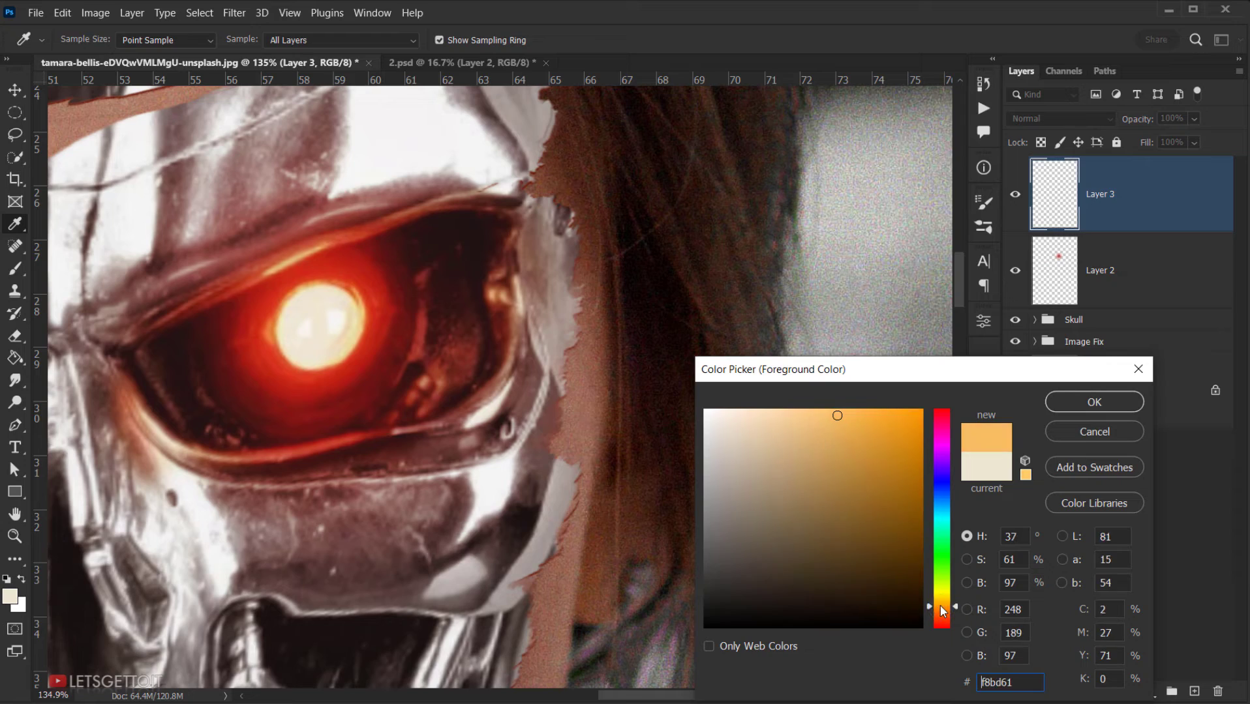
pyautogui.click(1094, 402)
# Step: Dab a 601 px soft orange glow over the cyborg eye and set the layer's blend mode to Screen
pyautogui.press('b')
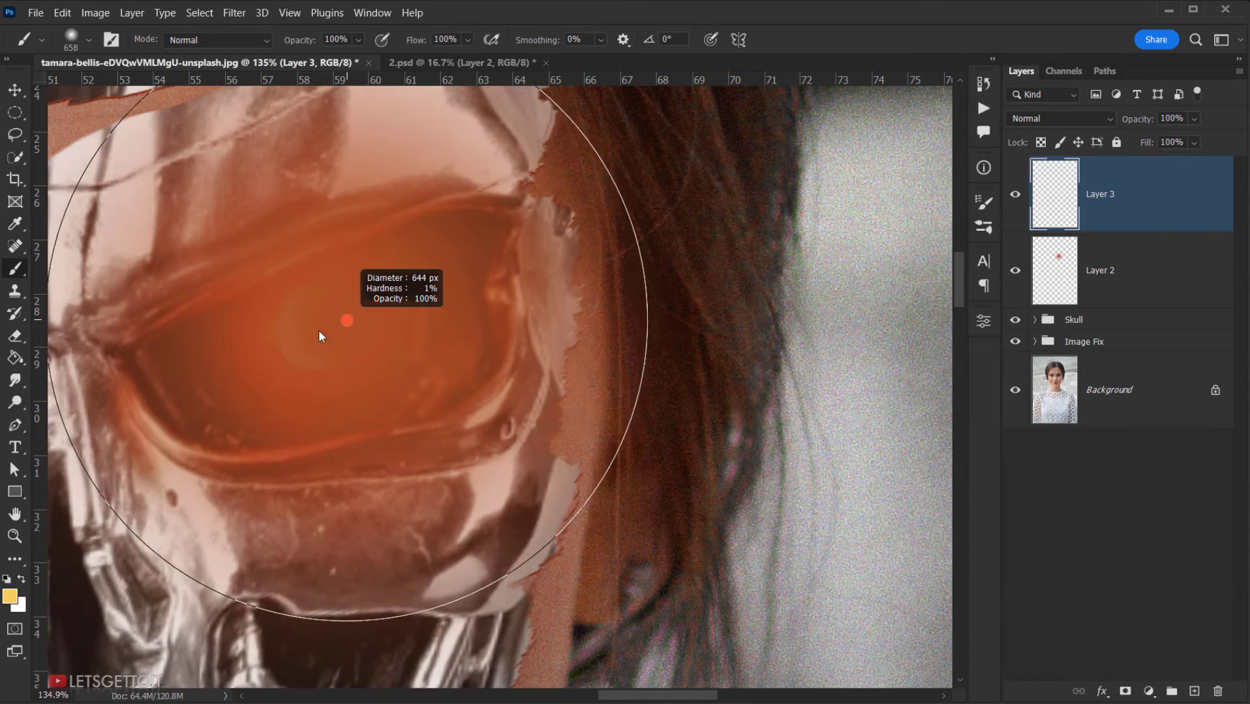
pyautogui.click(320, 334)
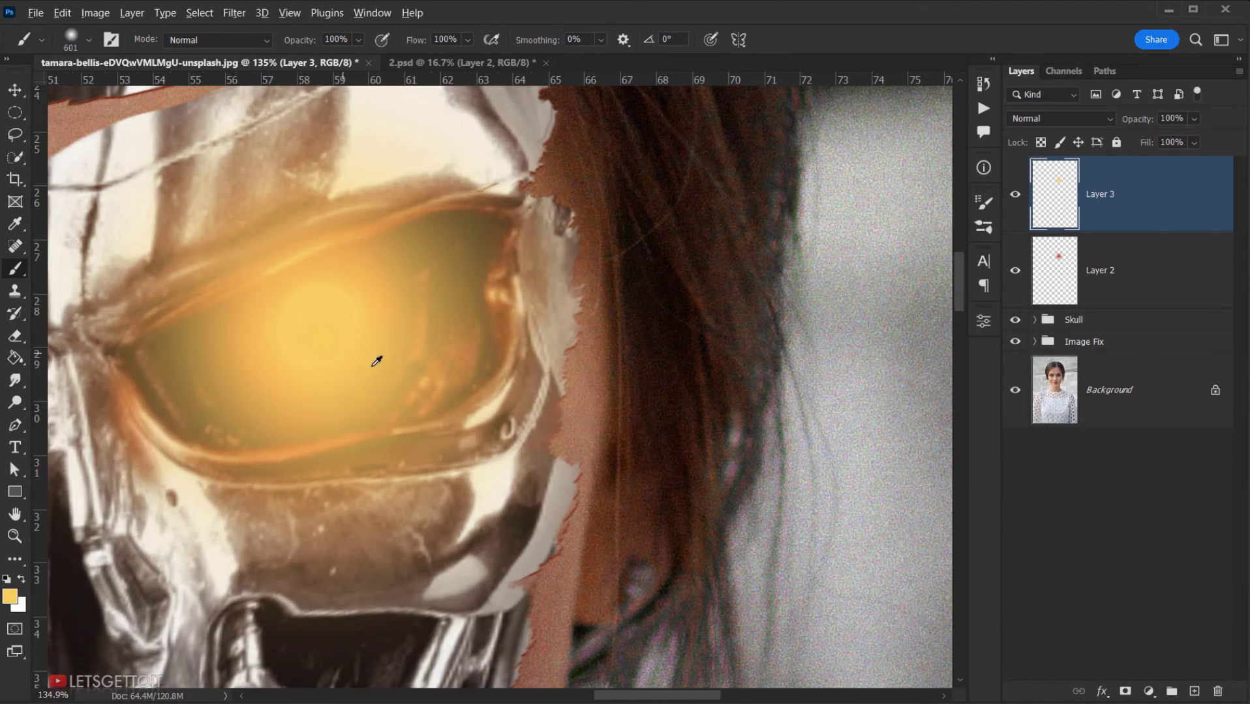
pyautogui.scroll(-3, 377, 361)
pyautogui.click(1064, 120)
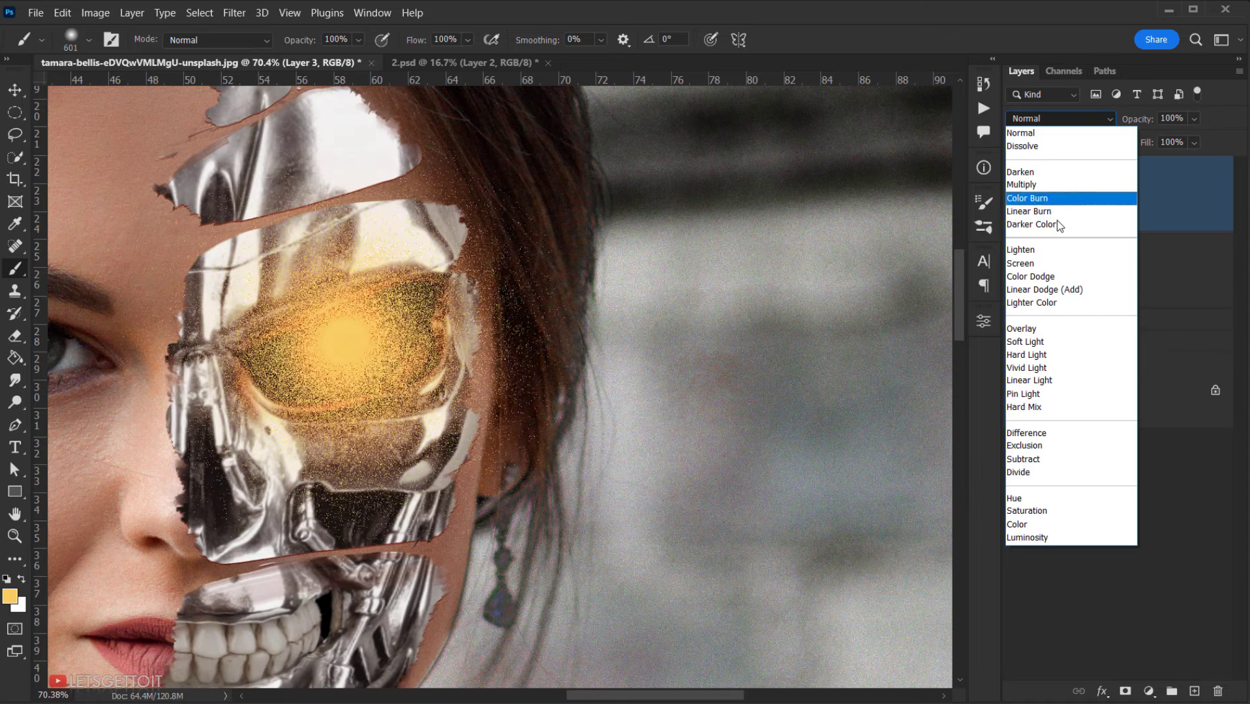
pyautogui.click(1041, 265)
# Step: Reduce the orange glow layer to 32% opacity and 50% fill
pyautogui.moveTo(1141, 120); pyautogui.dragTo(1089, 116)
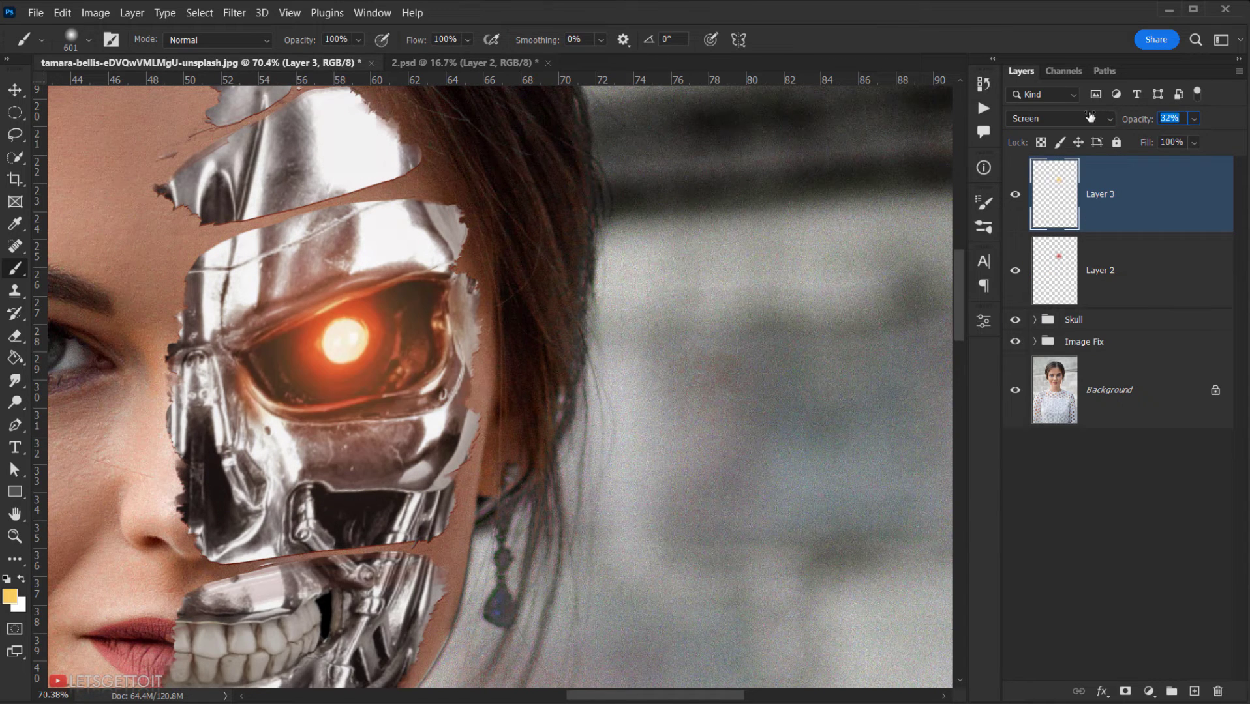
pyautogui.press('Return')
pyautogui.click(1181, 120)
pyautogui.click(1180, 142)
pyautogui.write('50')
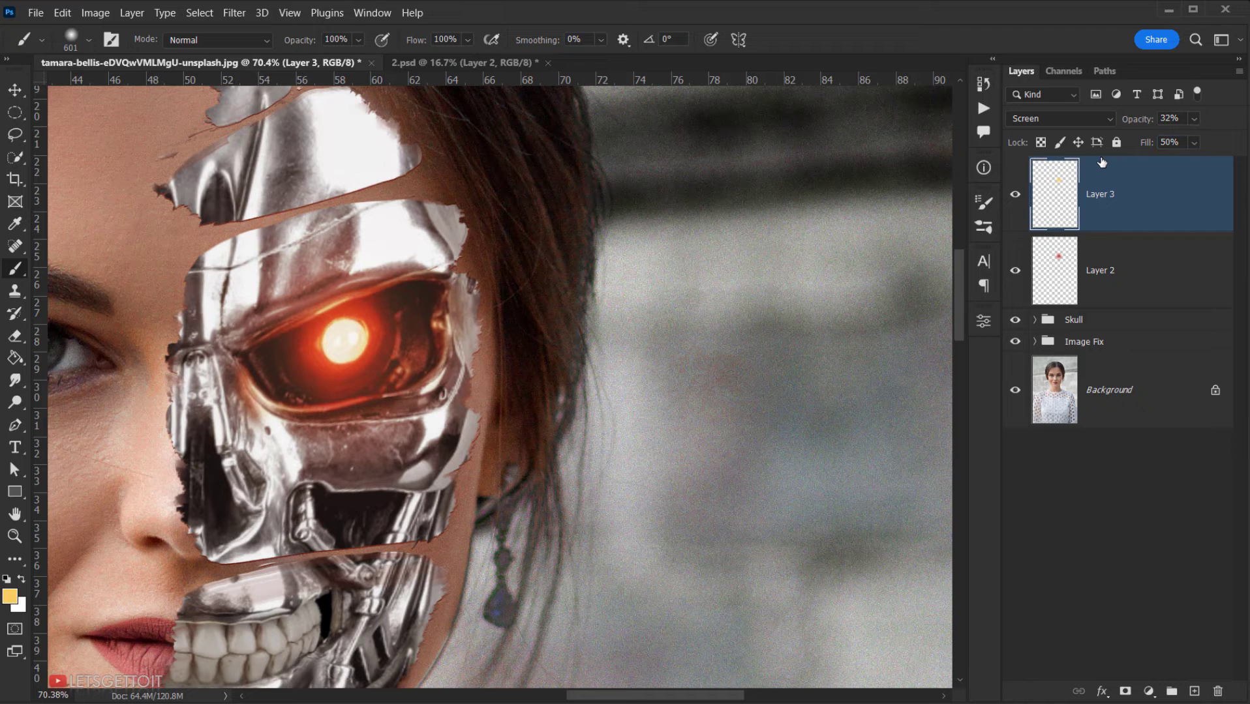
# Step: Compare the eye with the orange glow hidden and shown, and move both glow layers into the Skull group
pyautogui.click(1015, 194)
pyautogui.click(1015, 193)
pyautogui.click(1154, 287)
pyautogui.keyDown('shift'); pyautogui.click(1159, 223); pyautogui.keyUp('shift')
pyautogui.moveTo(1160, 222); pyautogui.dragTo(1148, 318)
# Step: Compare the portrait with the Skull group hidden and shown, and examine the whole composite and the face up close
pyautogui.click(1012, 168)
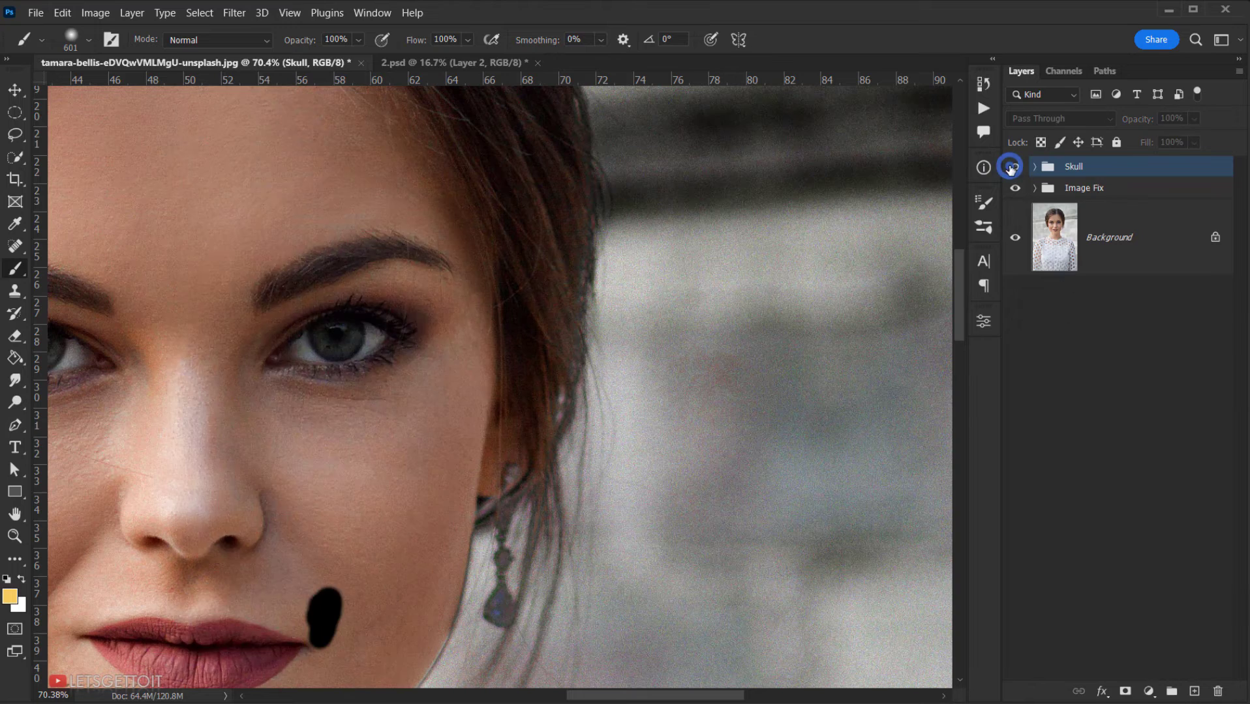
pyautogui.click(1009, 168)
pyautogui.scroll(-5, 387, 324)
pyautogui.moveTo(404, 364); pyautogui.dragTo(382, 402)
pyautogui.scroll(3, 383, 405)
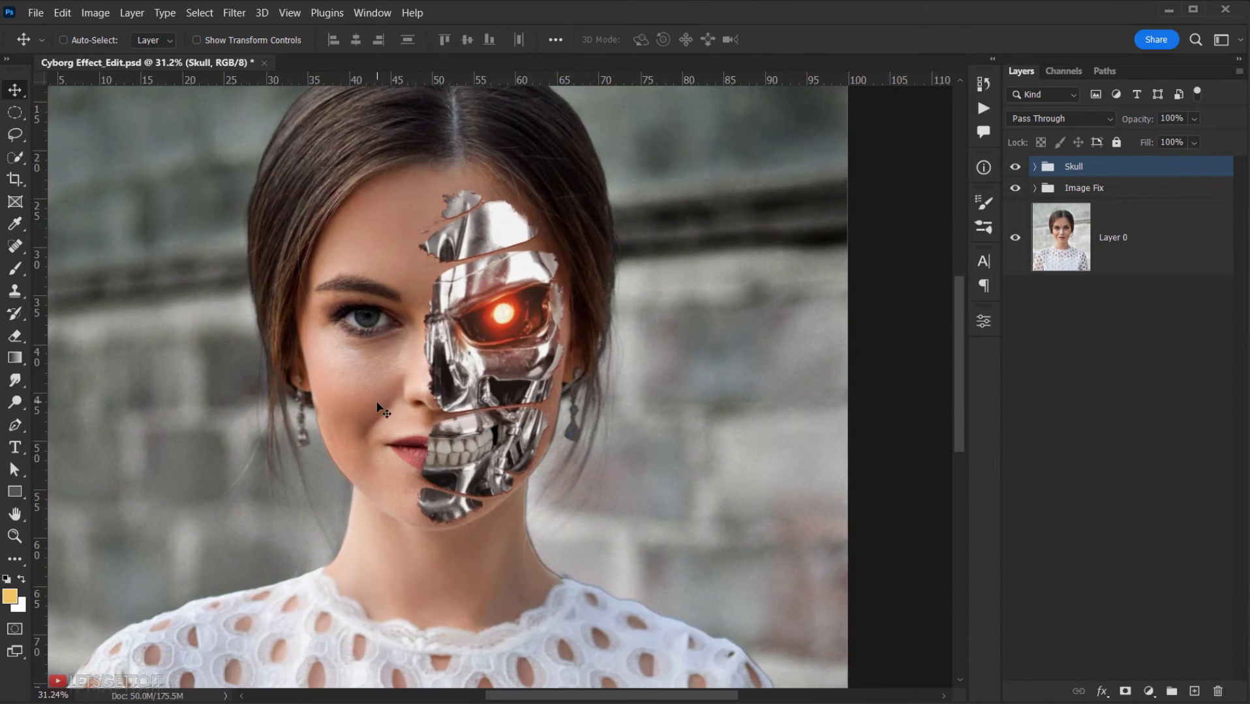
pyautogui.scroll(-4, 381, 375)
pyautogui.scroll(5, 392, 393)
pyautogui.scroll(2, 384, 404)
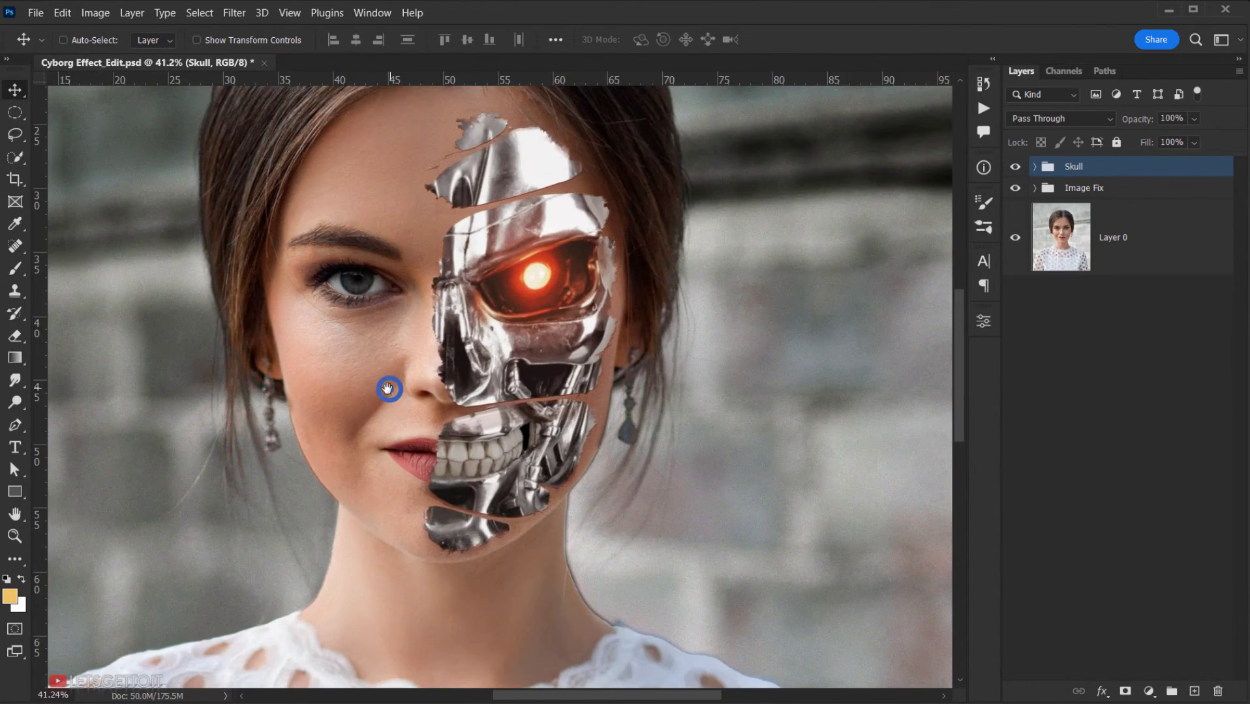
pyautogui.scroll(-3, 476, 375)
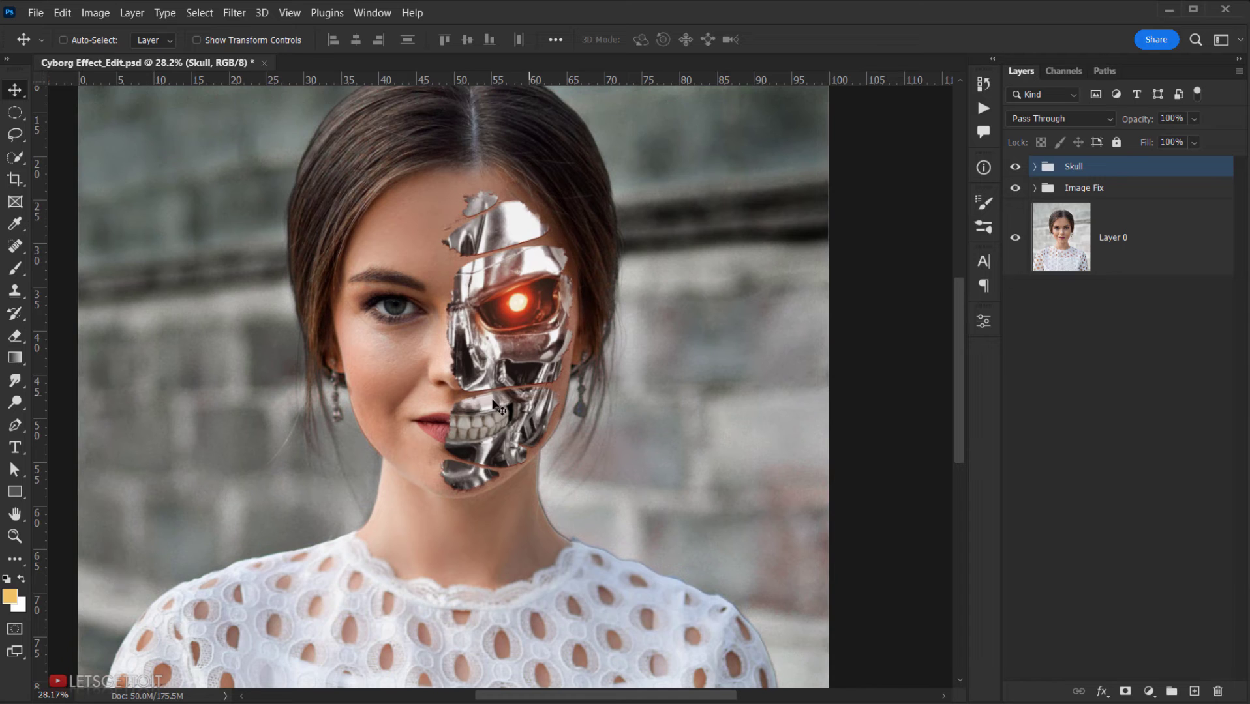
pyautogui.scroll(1, 495, 401)
pyautogui.scroll(2, 534, 330)
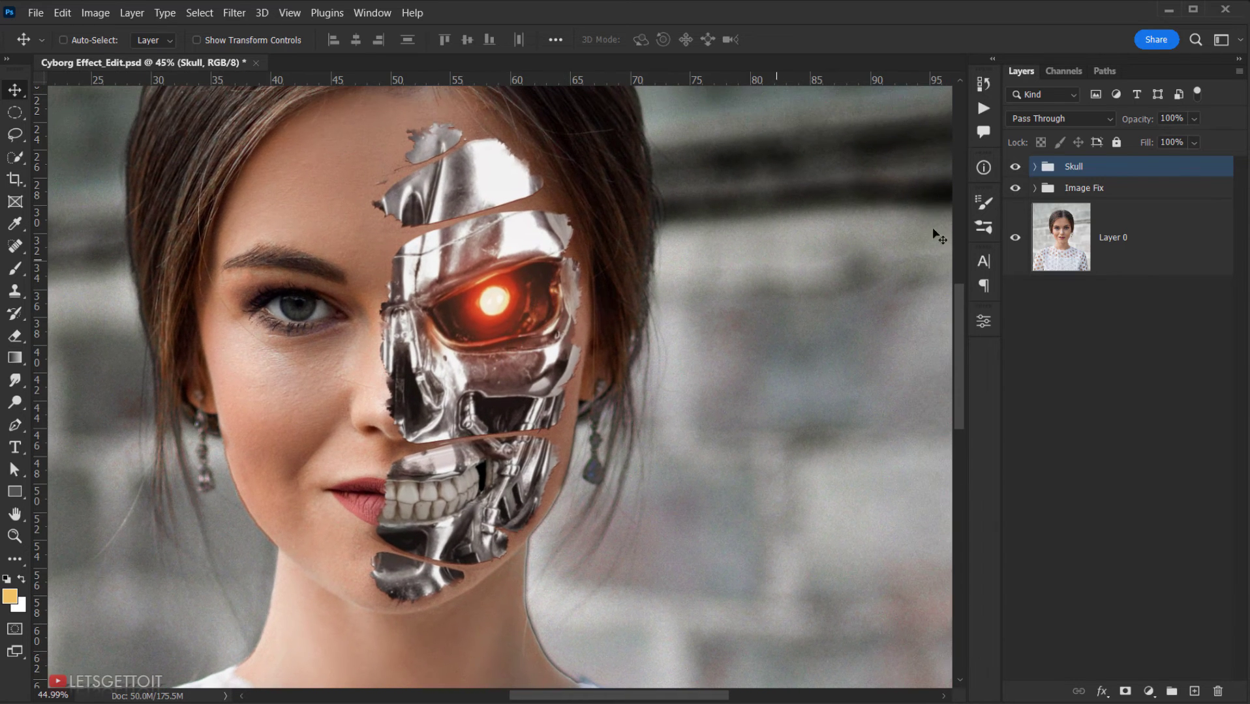
# Step: Add a Curves adjustment above the Hue/Saturation layer in the Skull group, clipped to the cyborg skull
pyautogui.click(1036, 168)
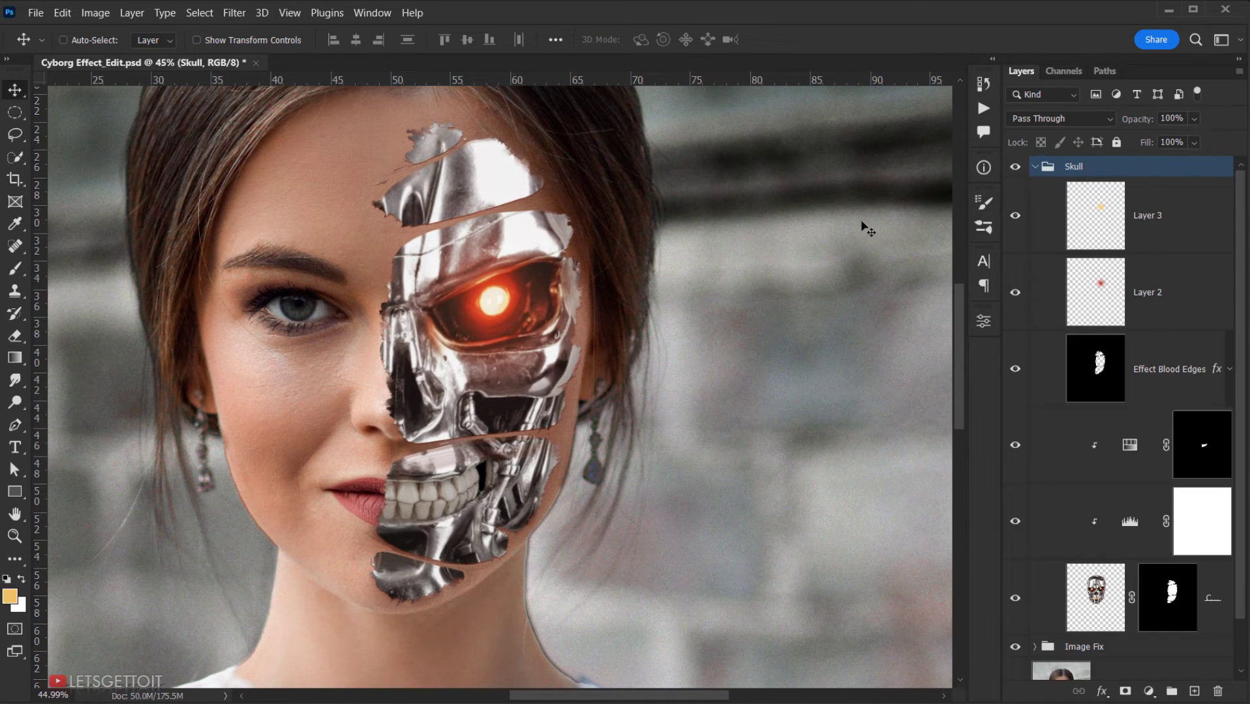
pyautogui.scroll(-1, 1087, 358)
pyautogui.click(1038, 572)
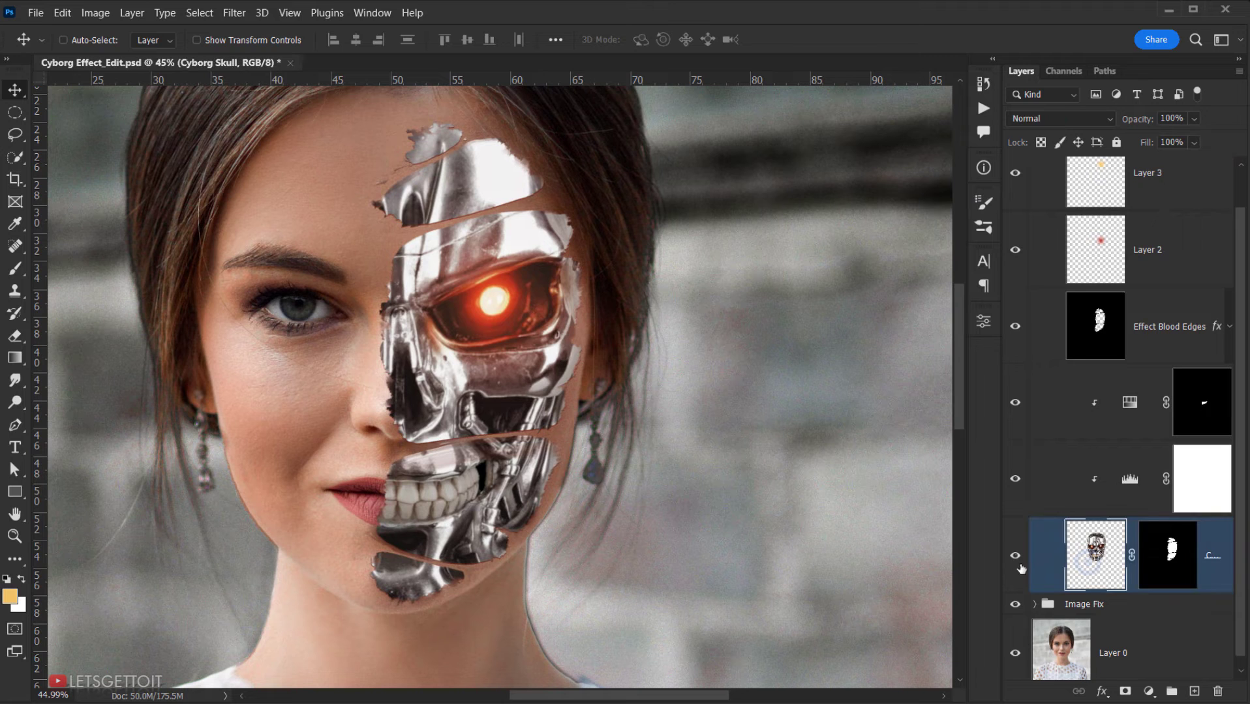
pyautogui.click(1016, 558)
pyautogui.click(1018, 559)
pyautogui.click(1126, 406)
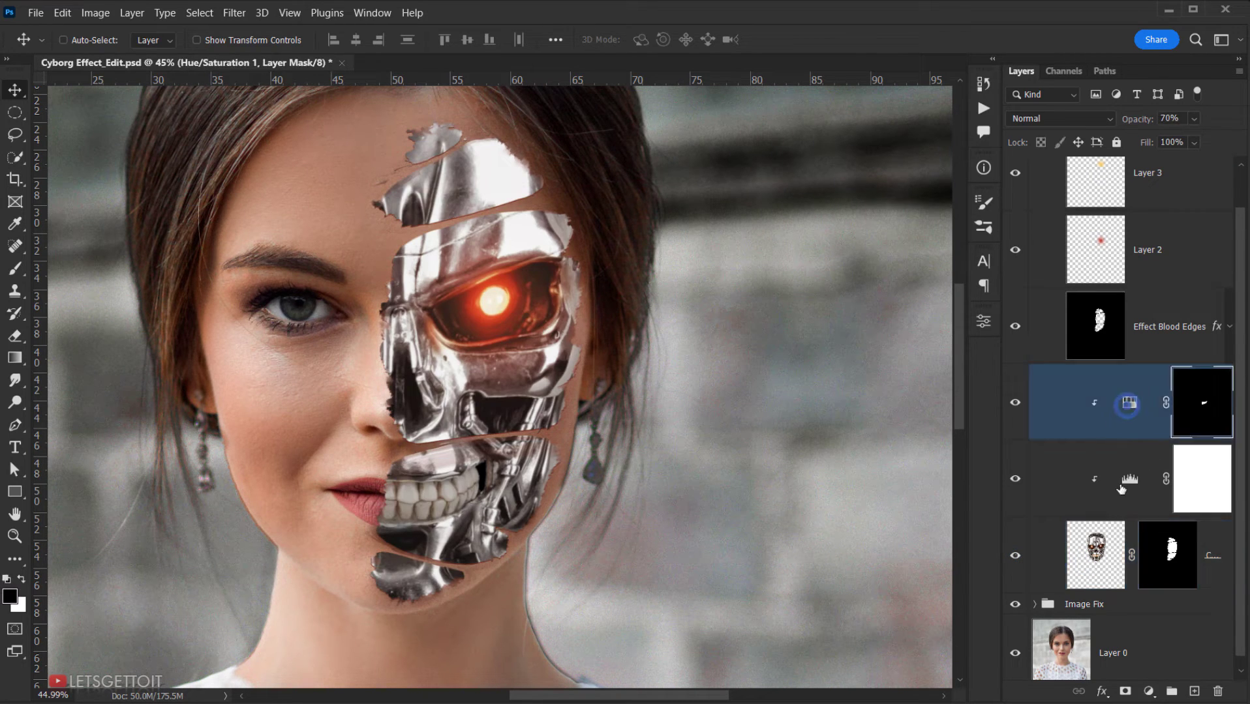
pyautogui.click(1149, 692)
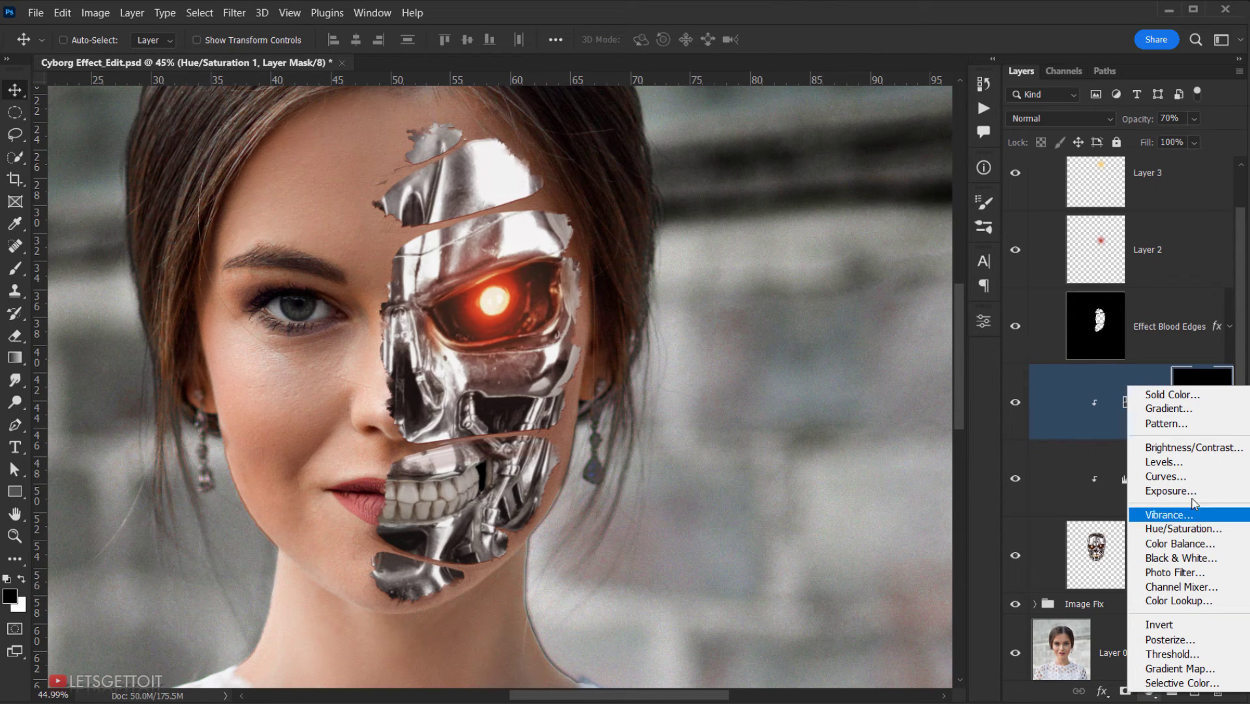
pyautogui.click(1167, 476)
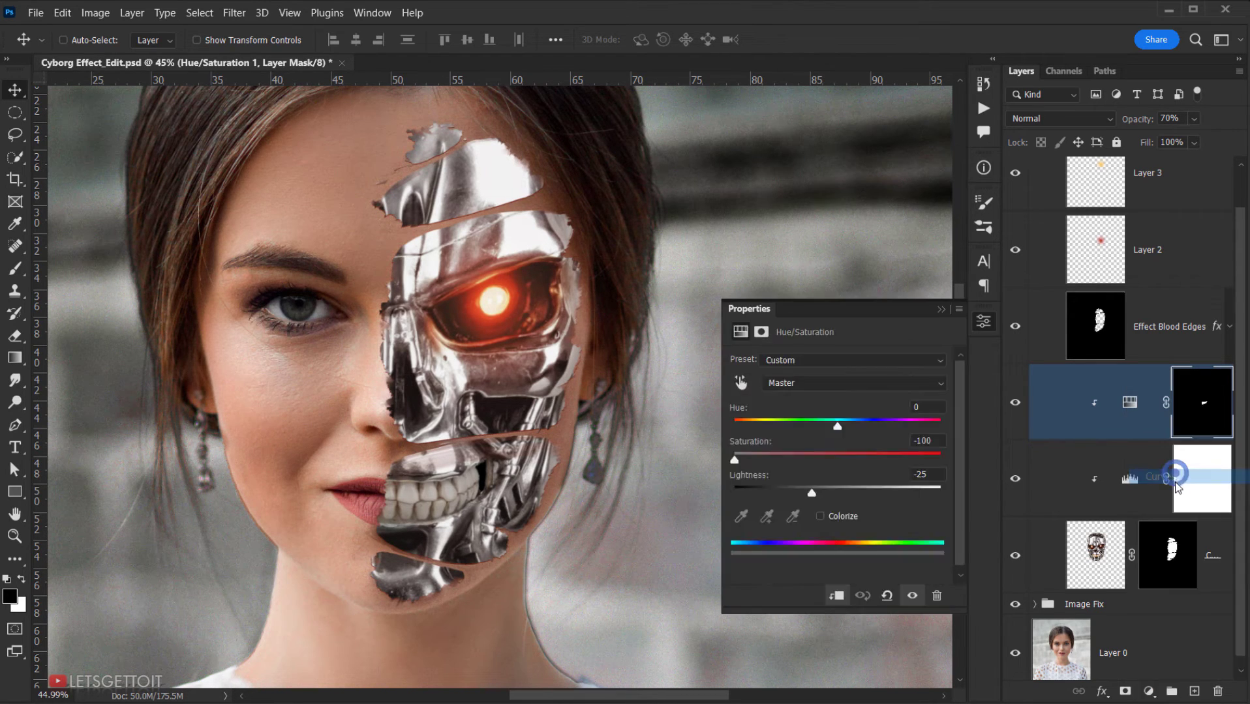
pyautogui.click(838, 597)
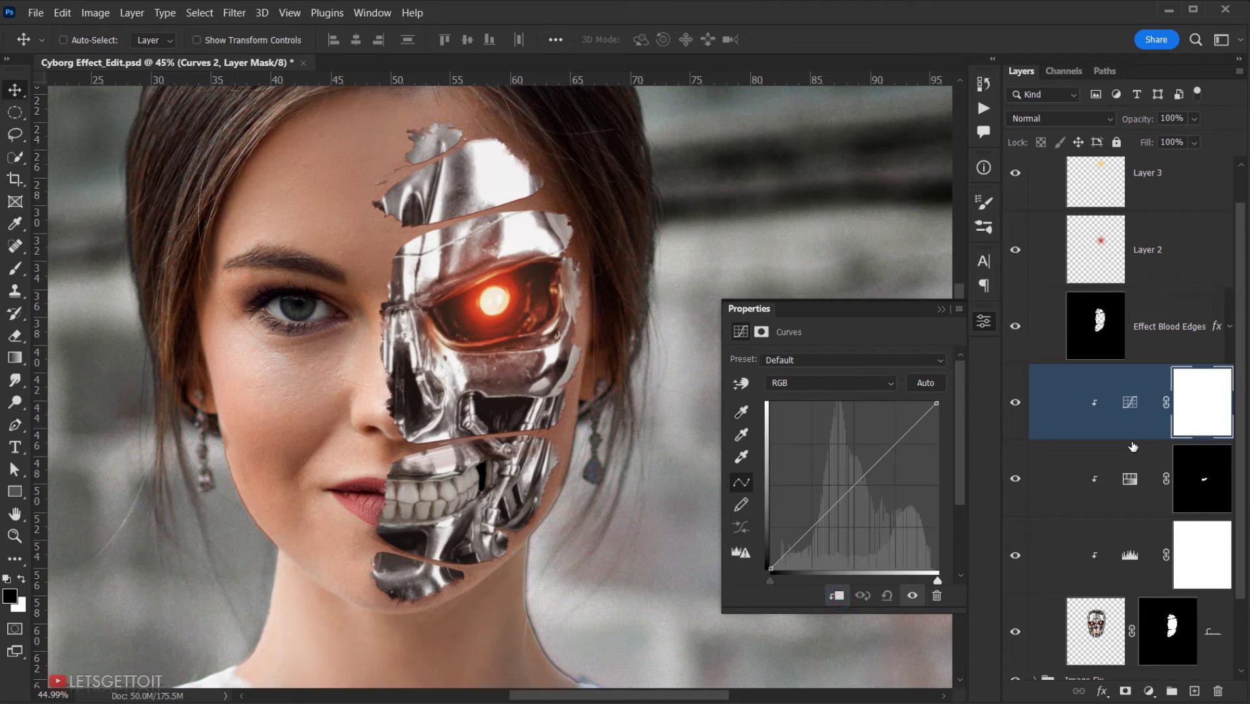
# Step: Bend the RGB curve downward with two points in the shadows and midtones to darken the skull
pyautogui.moveTo(854, 486); pyautogui.dragTo(883, 501)
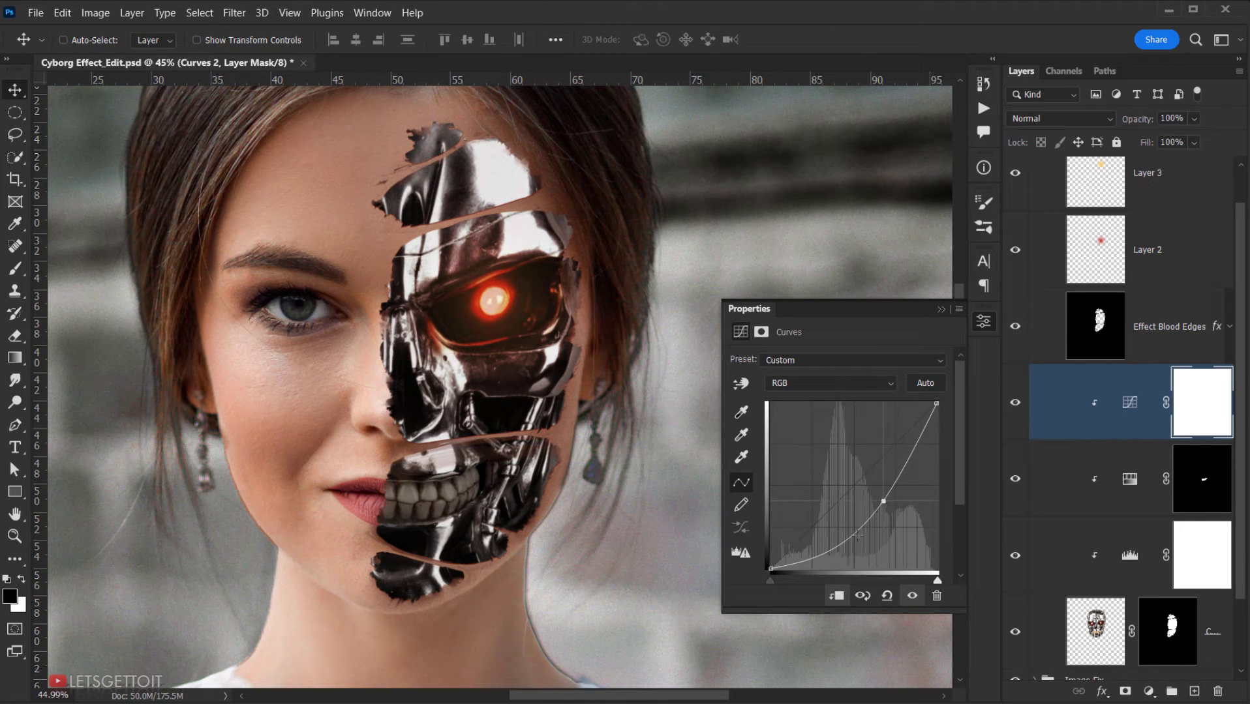
pyautogui.moveTo(846, 544); pyautogui.dragTo(848, 544)
pyautogui.moveTo(883, 502); pyautogui.dragTo(891, 501)
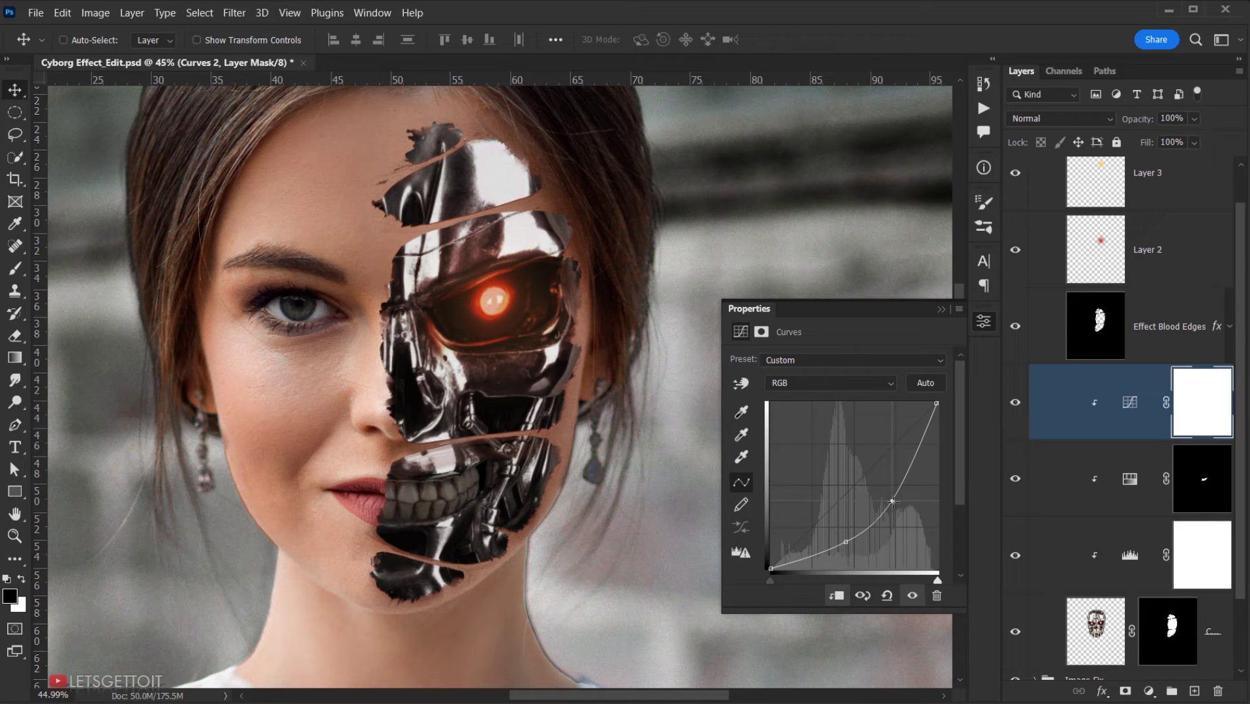
# Step: Invert the Curves layer mask to hide the darkening from the skull
pyautogui.click(1212, 403)
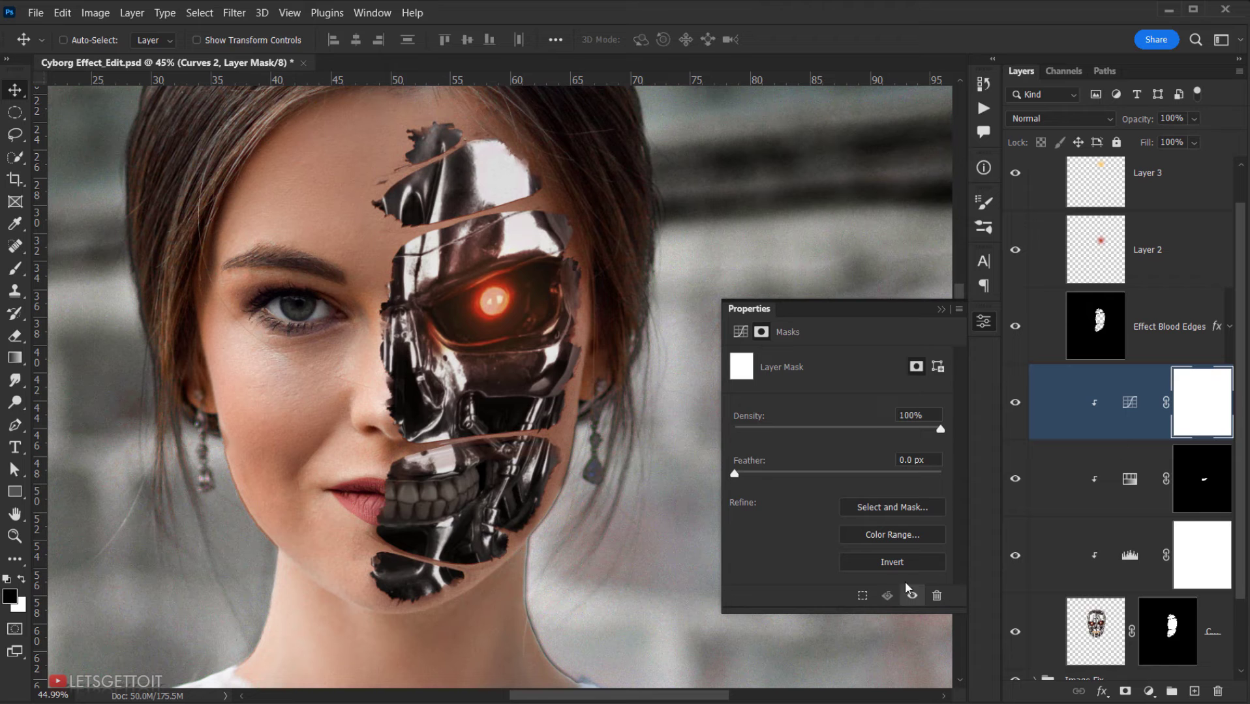
pyautogui.click(892, 563)
pyautogui.click(940, 309)
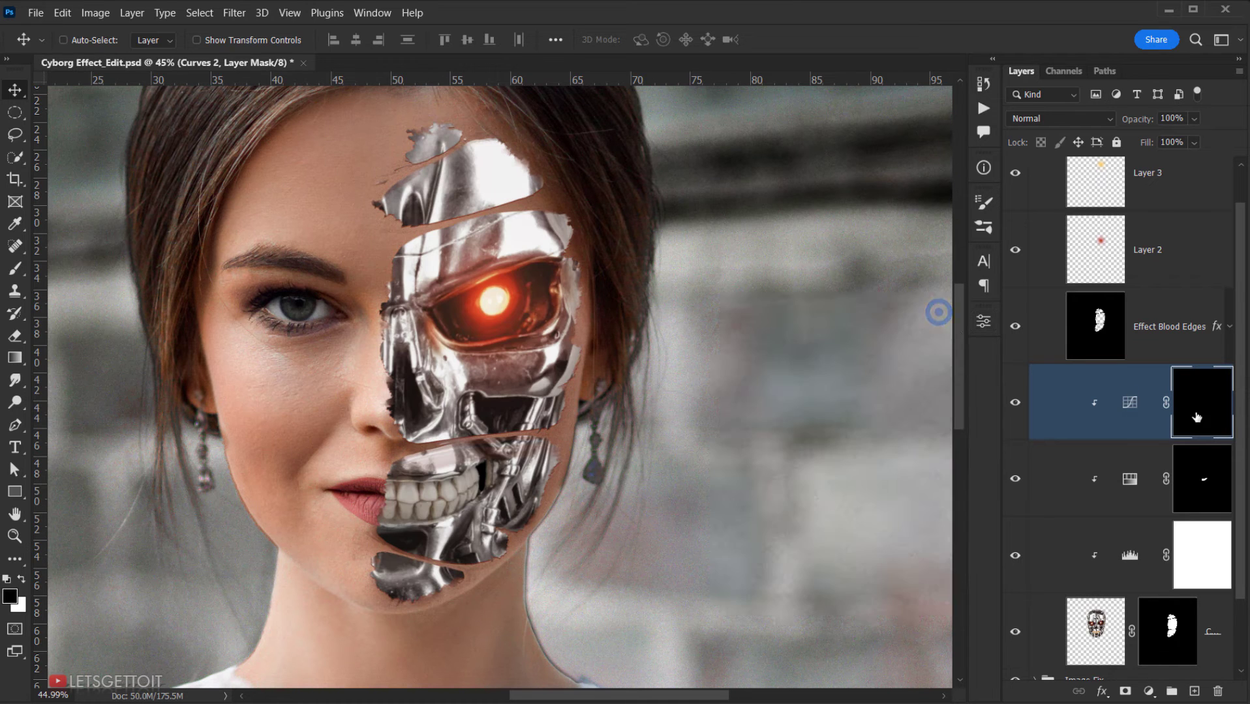
# Step: Paint white with a soft 100% opacity brush on the Curves mask to darken the skull along its torn edges
pyautogui.click(1191, 406)
pyautogui.click(26, 273)
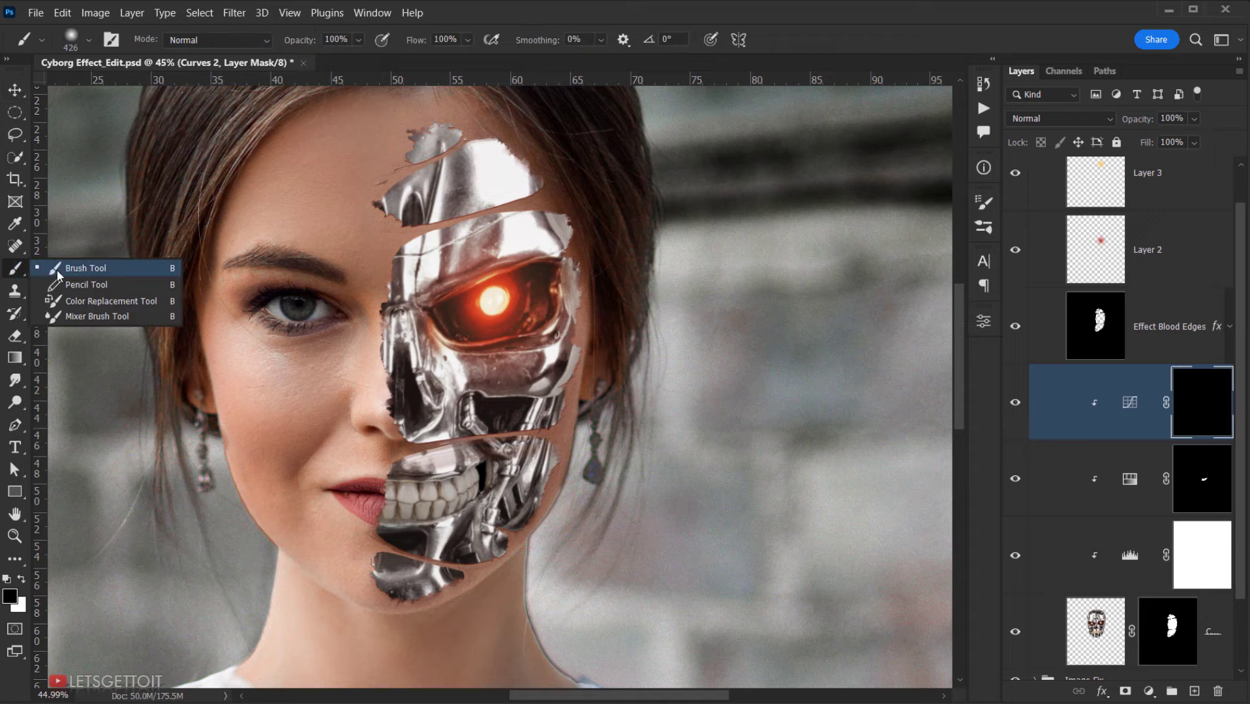
pyautogui.click(56, 267)
pyautogui.moveTo(324, 301); pyautogui.dragTo(303, 300)
pyautogui.moveTo(517, 310)
pyautogui.mouseDown()
pyautogui.moveTo(433, 347)
pyautogui.moveTo(453, 418)
pyautogui.mouseUp()
pyautogui.moveTo(473, 328); pyautogui.dragTo(456, 334)
pyautogui.moveTo(467, 250)
pyautogui.mouseDown()
pyautogui.moveTo(439, 249)
pyautogui.moveTo(493, 316)
pyautogui.moveTo(448, 278)
pyautogui.moveTo(475, 280)
pyautogui.moveTo(547, 342)
pyautogui.moveTo(525, 324)
pyautogui.mouseUp()
pyautogui.press('x')
pyautogui.click(427, 245)
pyautogui.moveTo(548, 405)
pyautogui.mouseDown()
pyautogui.moveTo(511, 600)
pyautogui.moveTo(482, 600)
pyautogui.moveTo(561, 372)
pyautogui.mouseUp()
pyautogui.moveTo(524, 462)
pyautogui.mouseDown()
pyautogui.moveTo(438, 545)
pyautogui.moveTo(346, 535)
pyautogui.moveTo(309, 469)
pyautogui.mouseUp()
pyautogui.moveTo(329, 396)
pyautogui.mouseDown()
pyautogui.moveTo(316, 375)
pyautogui.moveTo(312, 424)
pyautogui.moveTo(349, 358)
pyautogui.moveTo(337, 357)
pyautogui.moveTo(329, 265)
pyautogui.moveTo(346, 138)
pyautogui.moveTo(359, 286)
pyautogui.mouseUp()
# Step: Refine the Curves mask with a smaller soft brush of about 234 px along the skull's outer cheek, temple and forehead edges
pyautogui.keyDown('alt'); pyautogui.rightClick(326, 381); pyautogui.keyUp('alt')
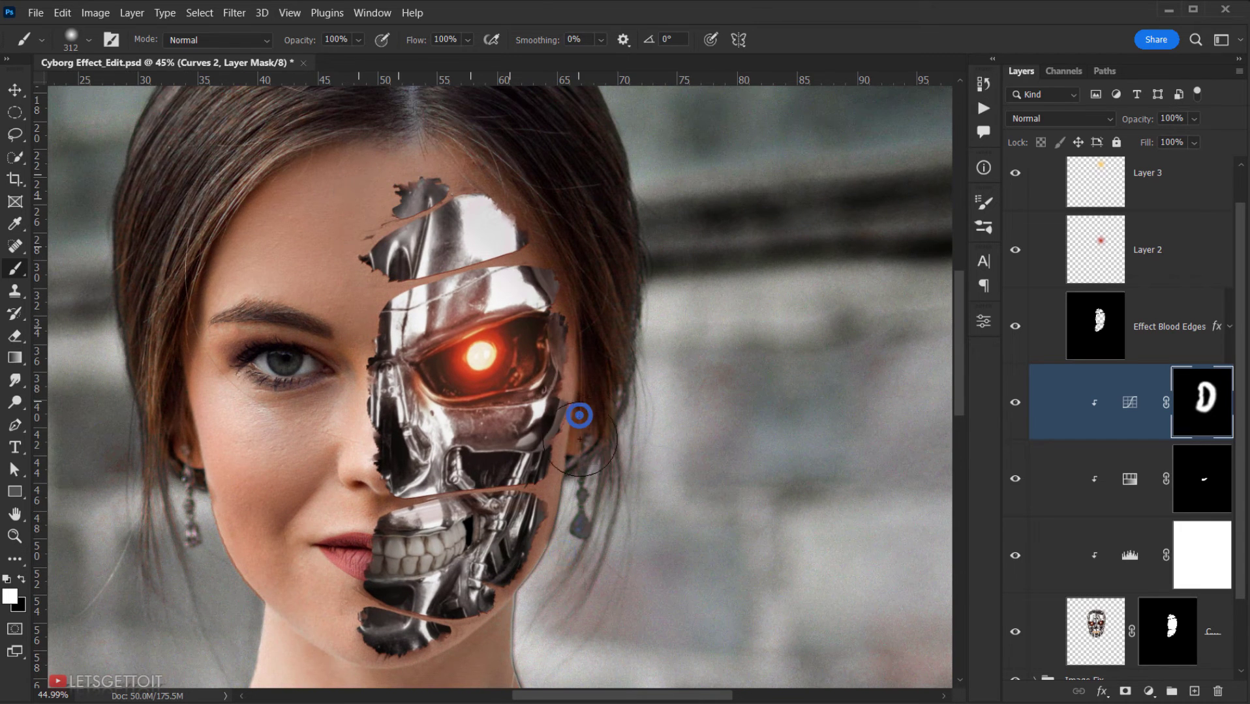
pyautogui.click(585, 321)
pyautogui.keyDown('alt'); pyautogui.rightClick(566, 346); pyautogui.keyUp('alt')
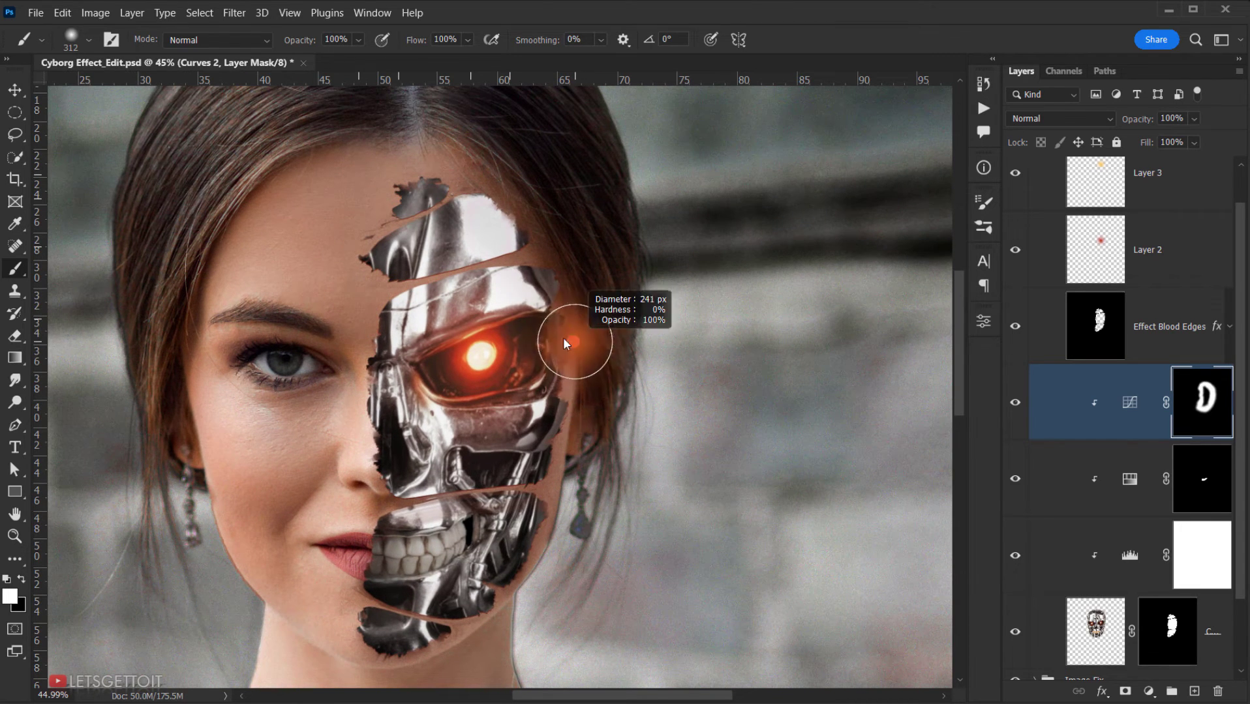
pyautogui.moveTo(575, 339); pyautogui.dragTo(577, 317)
pyautogui.moveTo(577, 362); pyautogui.dragTo(568, 260)
pyautogui.moveTo(477, 193); pyautogui.dragTo(419, 184)
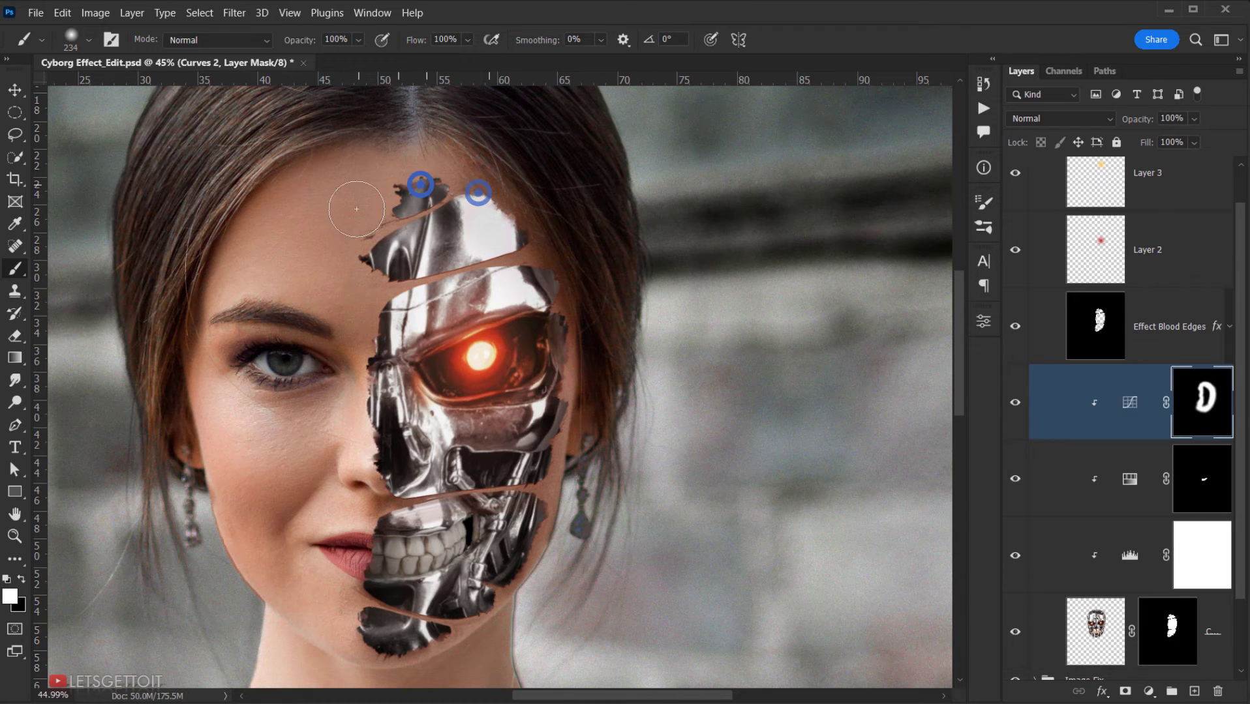
# Step: Compare the portrait with the Curves darkening hidden and shown
pyautogui.scroll(-2, 411, 501)
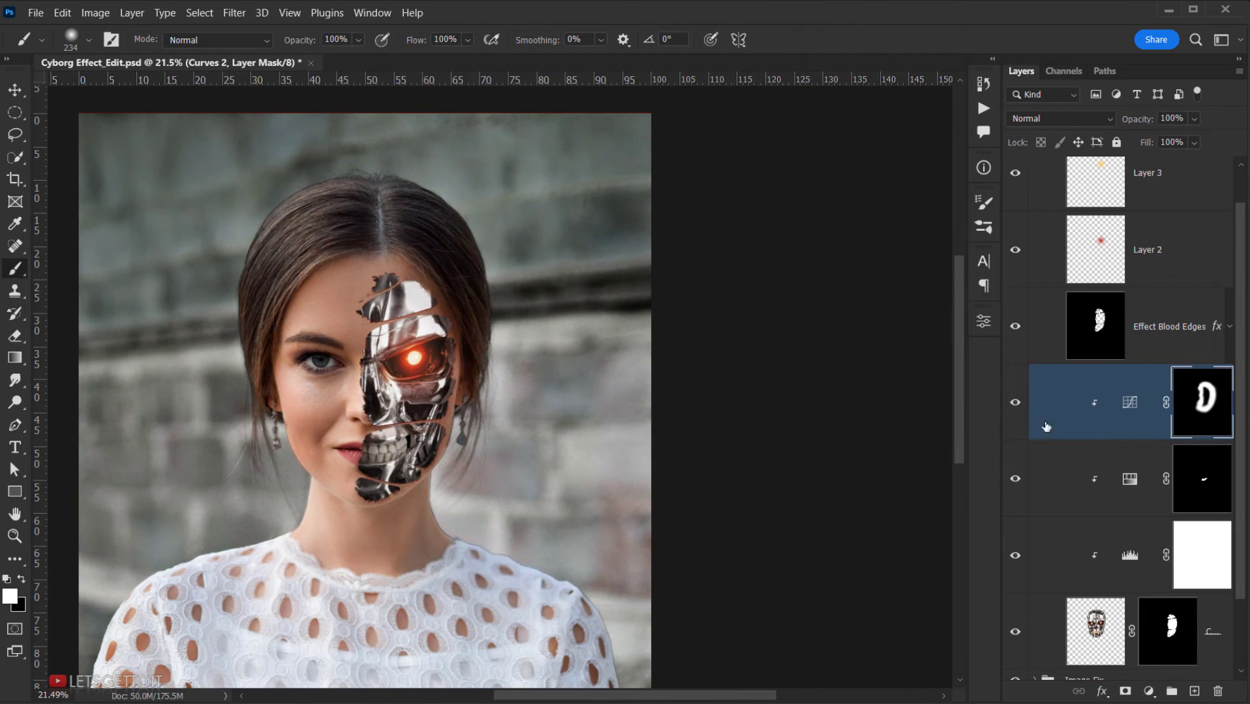
pyautogui.click(1014, 402)
pyautogui.click(1015, 402)
pyautogui.scroll(2, 397, 334)
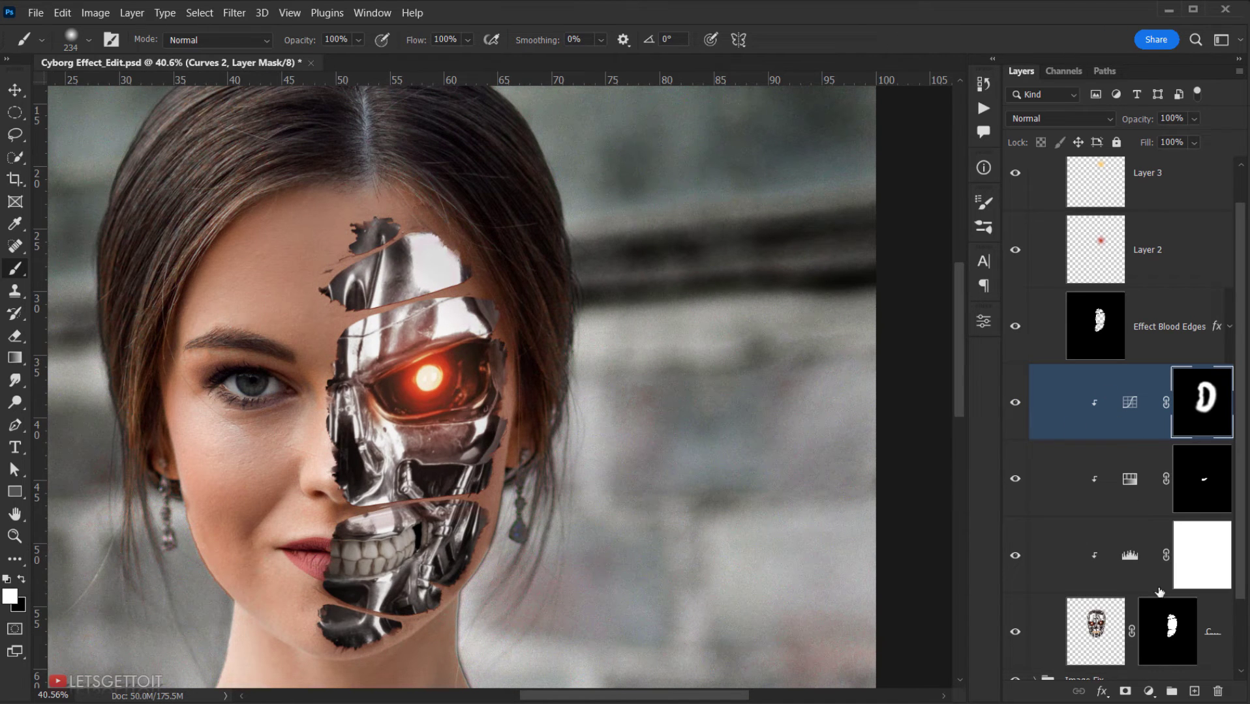
# Step: Add a Brightness/Contrast adjustment above the Curves layer, clipped to the skull, with brightness -150 and contrast 100
pyautogui.scroll(-1, 1033, 648)
pyautogui.click(1151, 693)
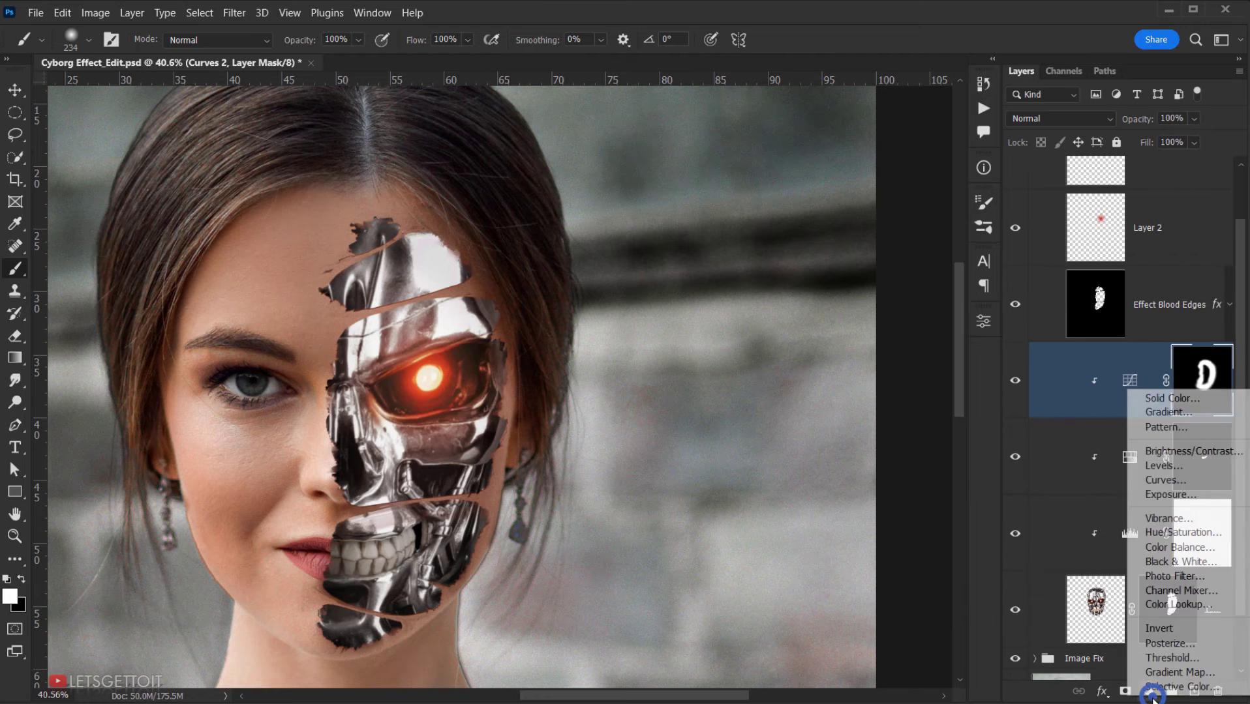
pyautogui.click(1219, 450)
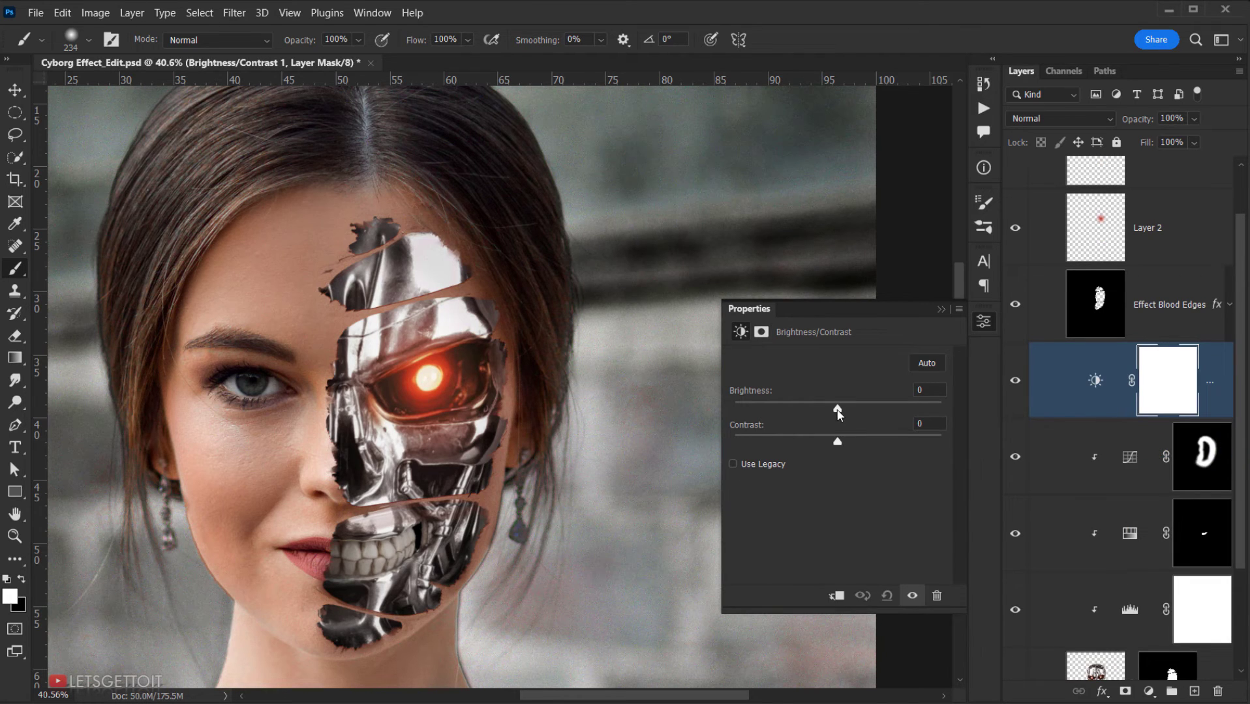
pyautogui.moveTo(838, 410); pyautogui.dragTo(717, 406)
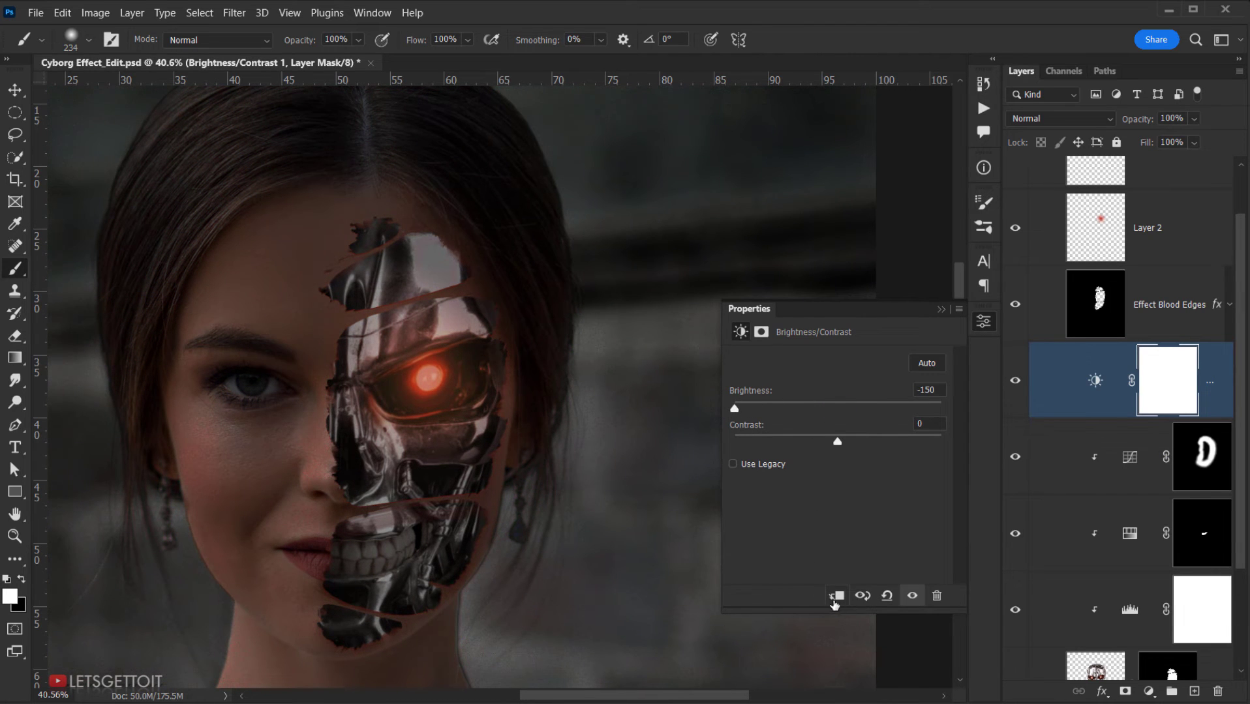
pyautogui.click(839, 596)
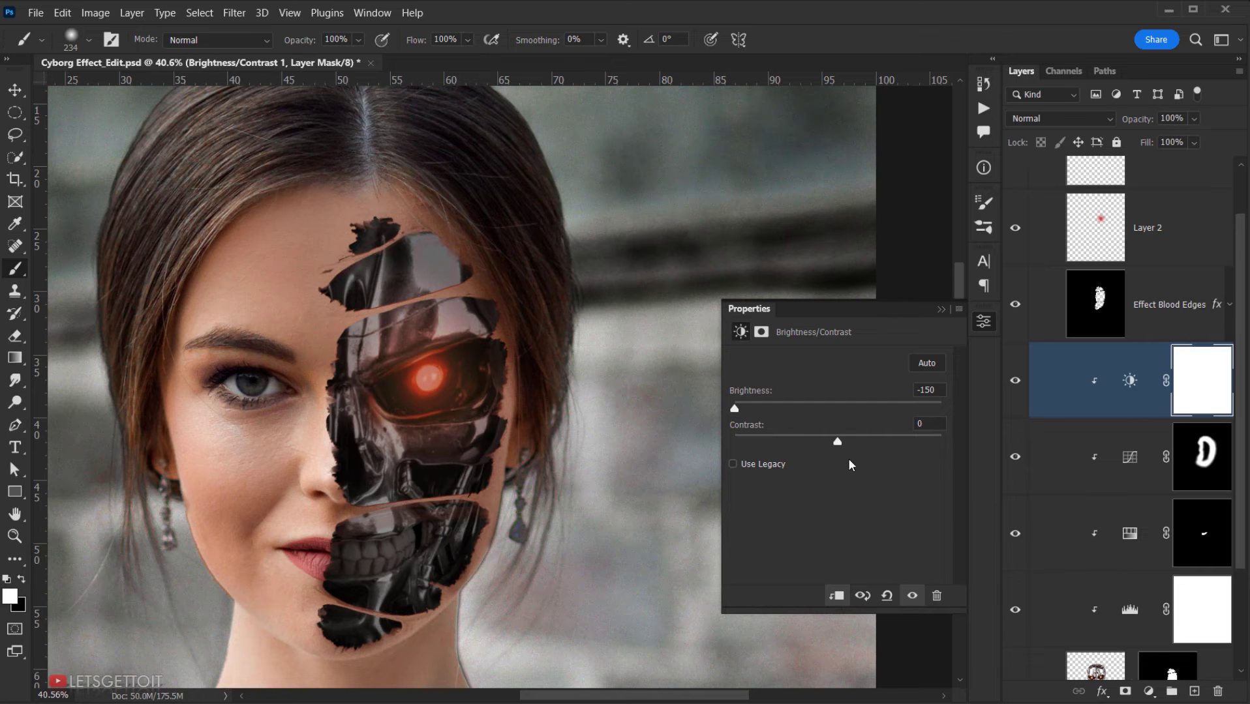
pyautogui.moveTo(838, 442); pyautogui.dragTo(945, 446)
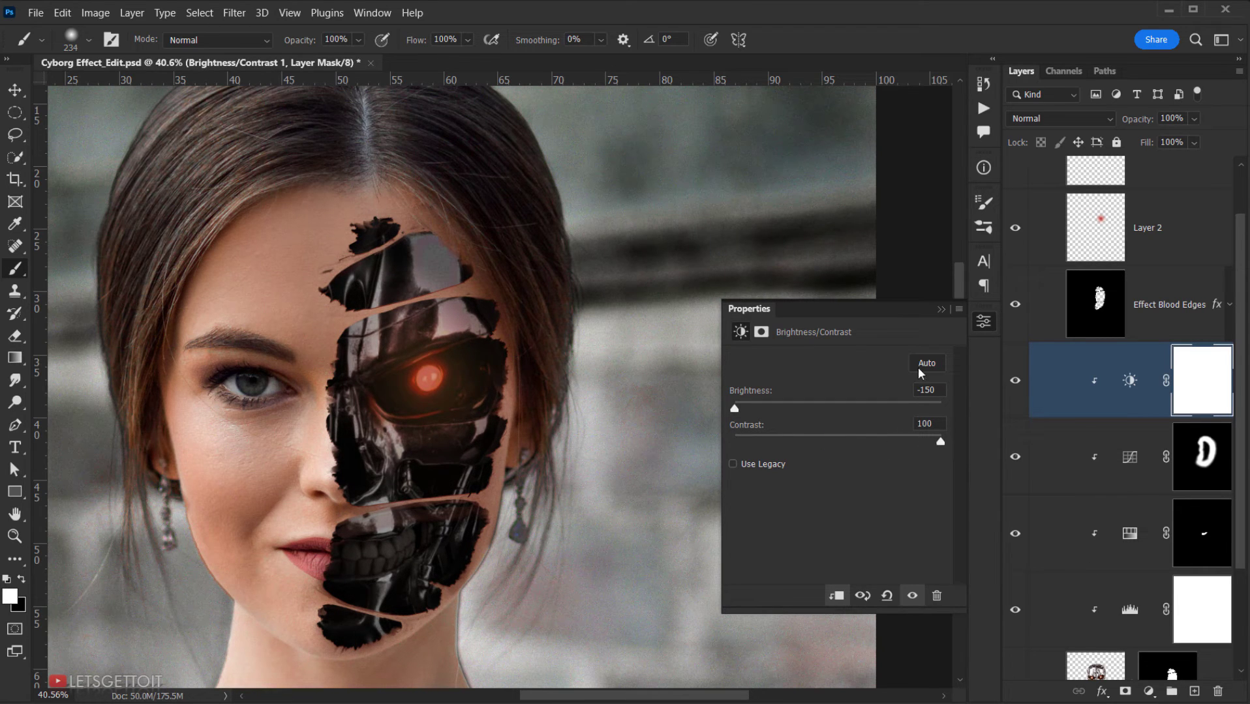
pyautogui.click(940, 311)
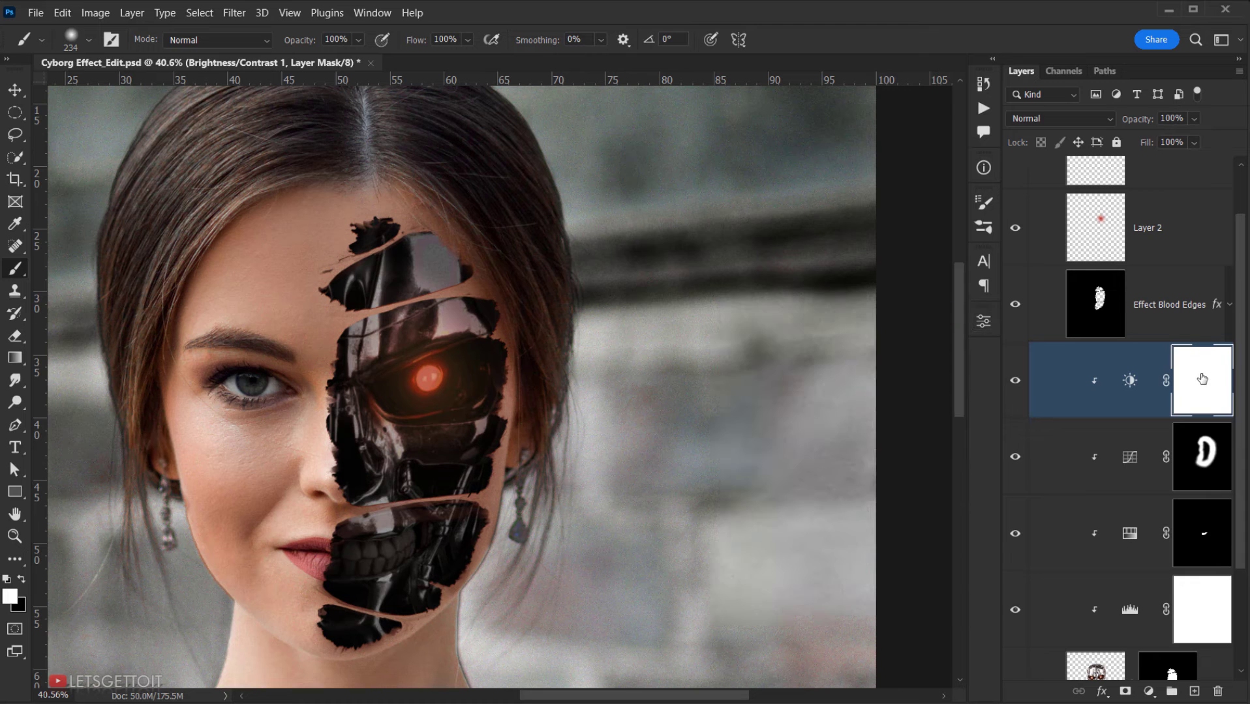
# Step: Invert the Brightness/Contrast layer mask to hide its darkening from the skull
pyautogui.doubleClick(1200, 375)
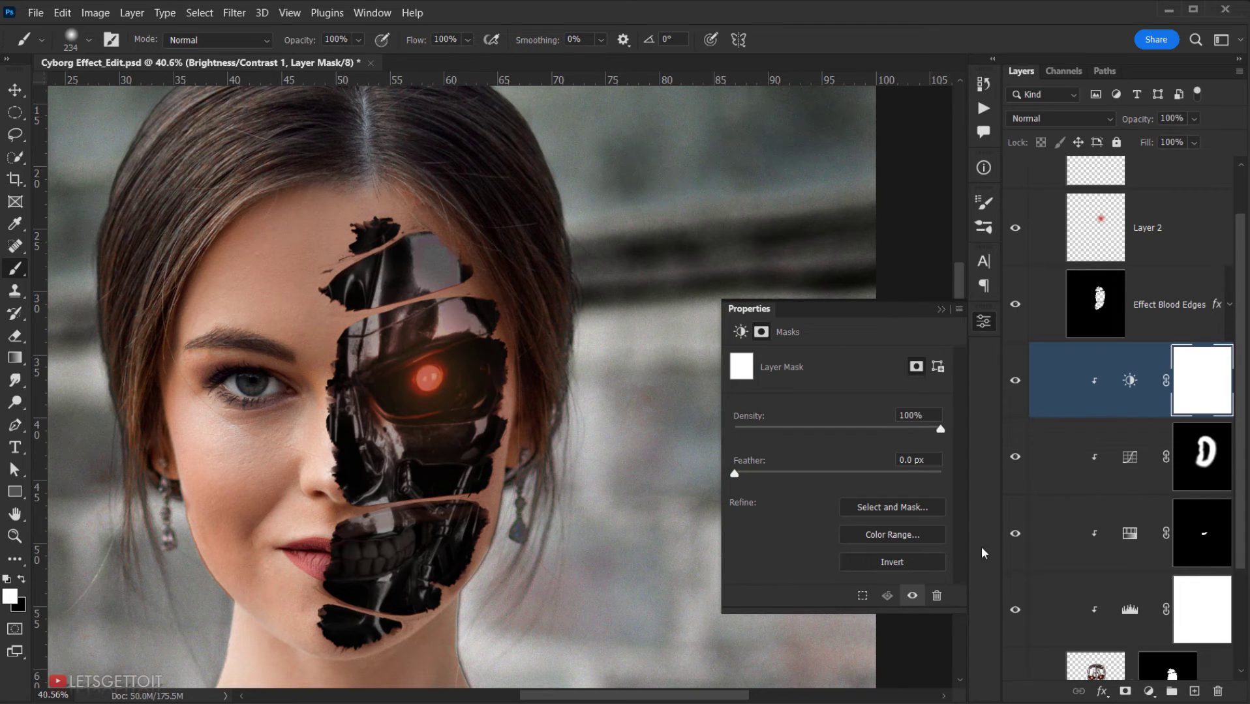
pyautogui.click(893, 564)
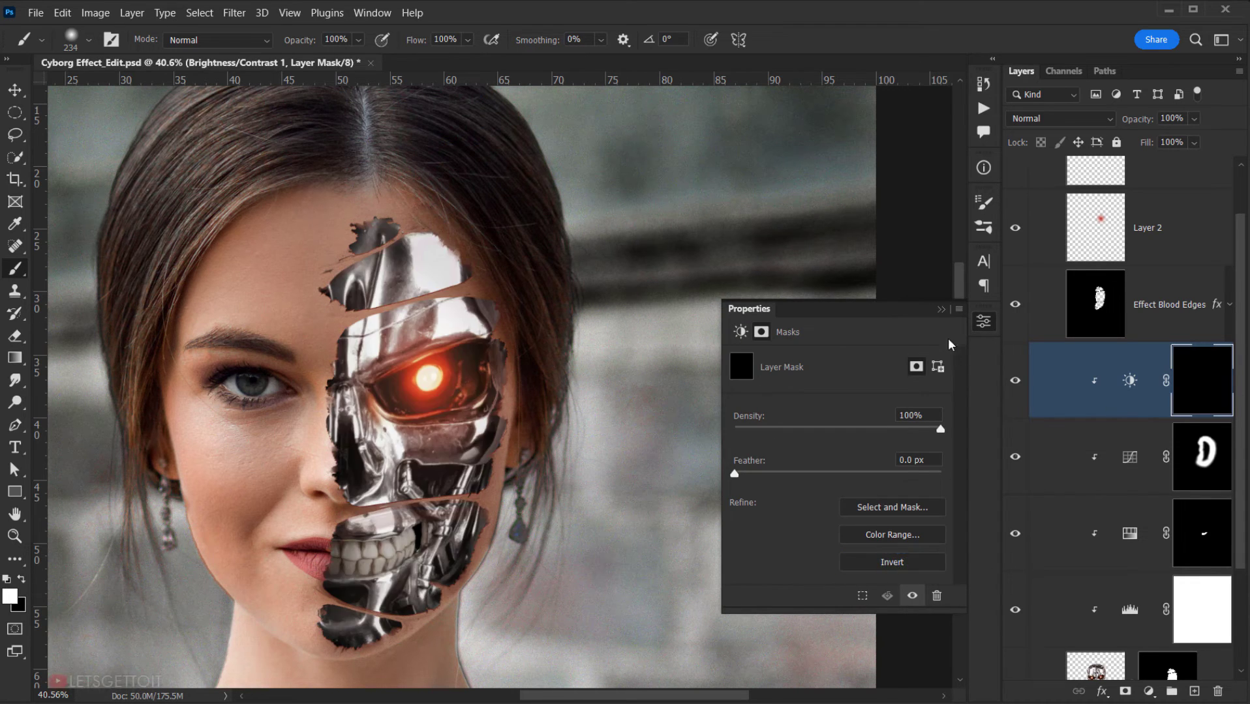
pyautogui.click(940, 310)
pyautogui.click(1200, 384)
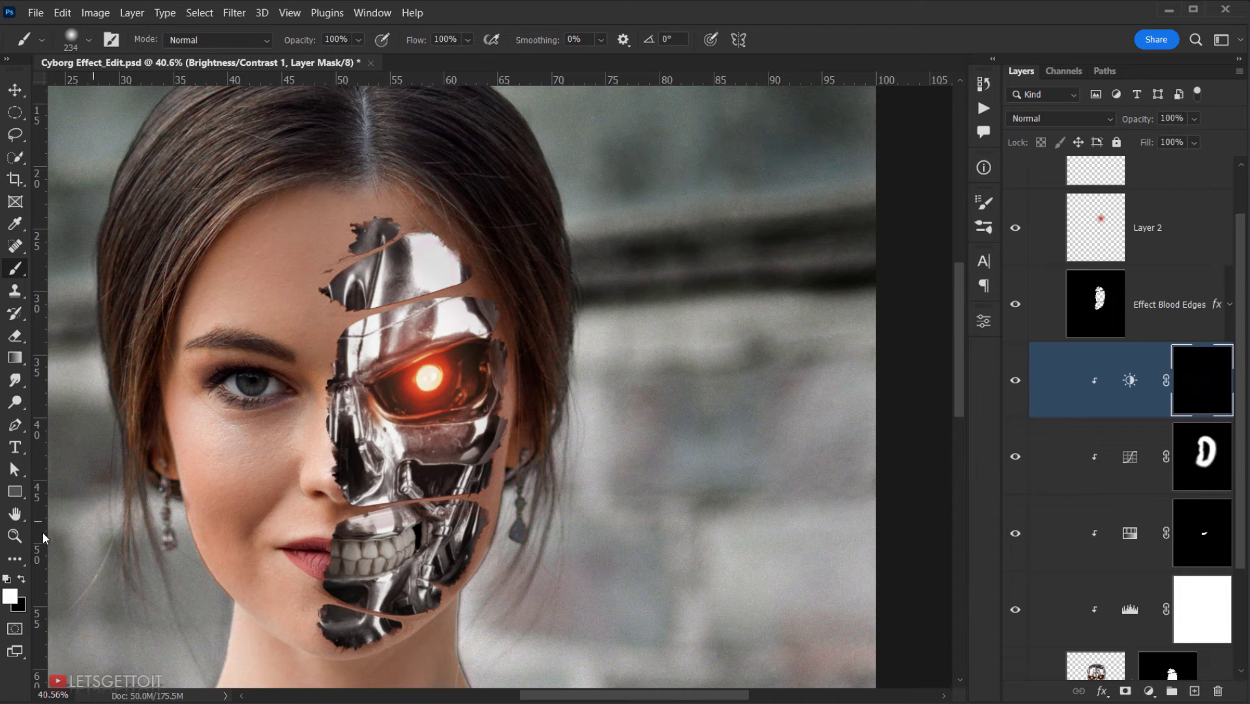
# Step: Paint white on the Brightness/Contrast mask with a soft brush around the skull's edges to deepen the shadows there
pyautogui.keyDown('alt'); pyautogui.rightClick(393, 259); pyautogui.keyUp('alt')
pyautogui.moveTo(458, 227)
pyautogui.mouseDown()
pyautogui.moveTo(312, 235)
pyautogui.moveTo(351, 218)
pyautogui.moveTo(299, 298)
pyautogui.moveTo(326, 268)
pyautogui.moveTo(299, 373)
pyautogui.mouseUp()
pyautogui.click(459, 244)
pyautogui.moveTo(496, 287)
pyautogui.mouseDown()
pyautogui.moveTo(525, 319)
pyautogui.moveTo(546, 419)
pyautogui.moveTo(519, 570)
pyautogui.moveTo(517, 540)
pyautogui.moveTo(511, 569)
pyautogui.moveTo(441, 638)
pyautogui.moveTo(365, 680)
pyautogui.moveTo(300, 658)
pyautogui.moveTo(282, 613)
pyautogui.moveTo(288, 510)
pyautogui.moveTo(315, 515)
pyautogui.moveTo(303, 529)
pyautogui.moveTo(316, 512)
pyautogui.moveTo(294, 481)
pyautogui.moveTo(301, 447)
pyautogui.mouseUp()
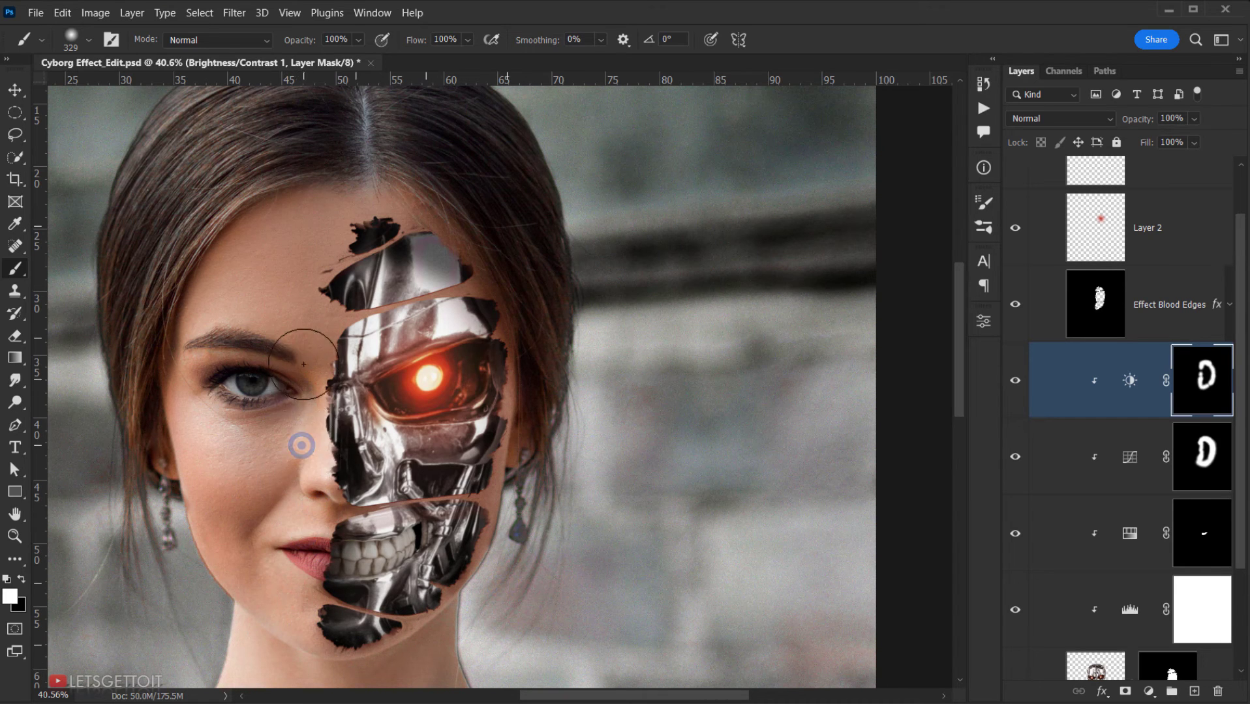
pyautogui.moveTo(452, 223)
pyautogui.mouseDown()
pyautogui.moveTo(425, 236)
pyautogui.moveTo(466, 257)
pyautogui.mouseUp()
pyautogui.scroll(-3, 373, 223)
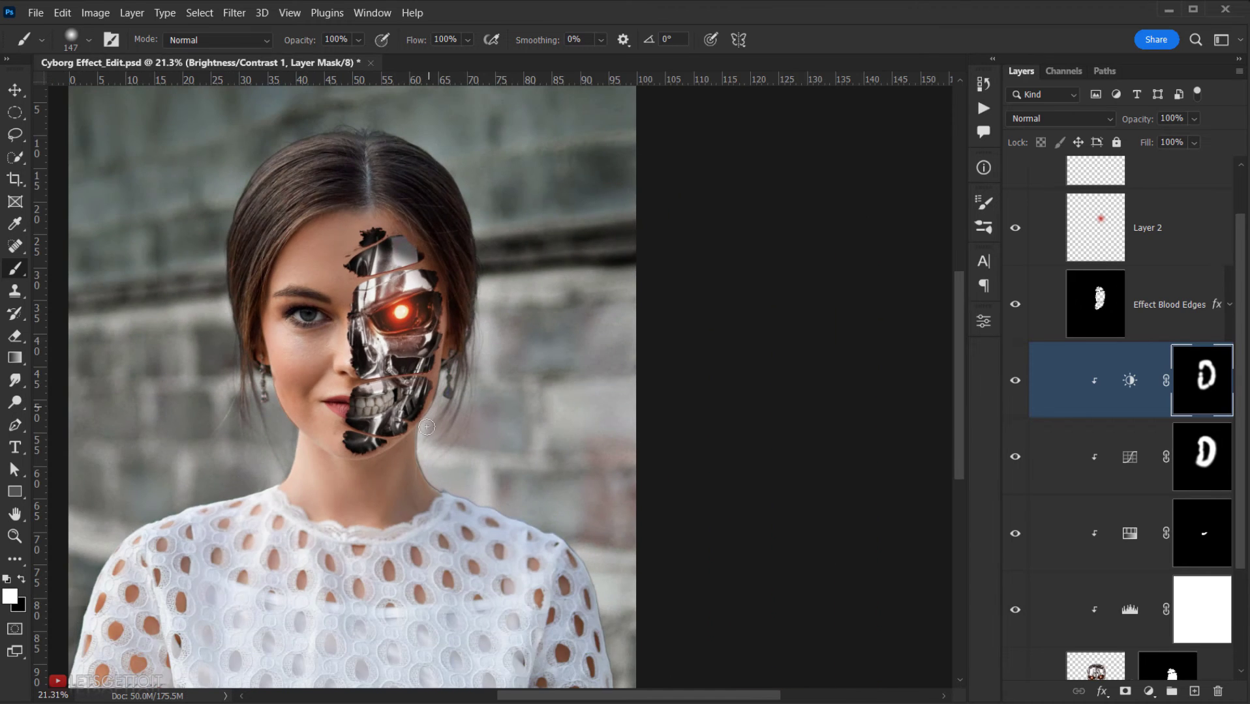
pyautogui.scroll(1, 371, 466)
pyautogui.scroll(2, 372, 477)
pyautogui.moveTo(287, 472)
pyautogui.mouseDown()
pyautogui.moveTo(385, 463)
pyautogui.moveTo(480, 392)
pyautogui.moveTo(515, 315)
pyautogui.moveTo(511, 288)
pyautogui.mouseUp()
# Step: Compare the skull with the Brightness/Contrast layer and the Curves layer each hidden and shown
pyautogui.keyDown('alt'); pyautogui.scroll(-4, 511, 288); pyautogui.keyUp('alt')
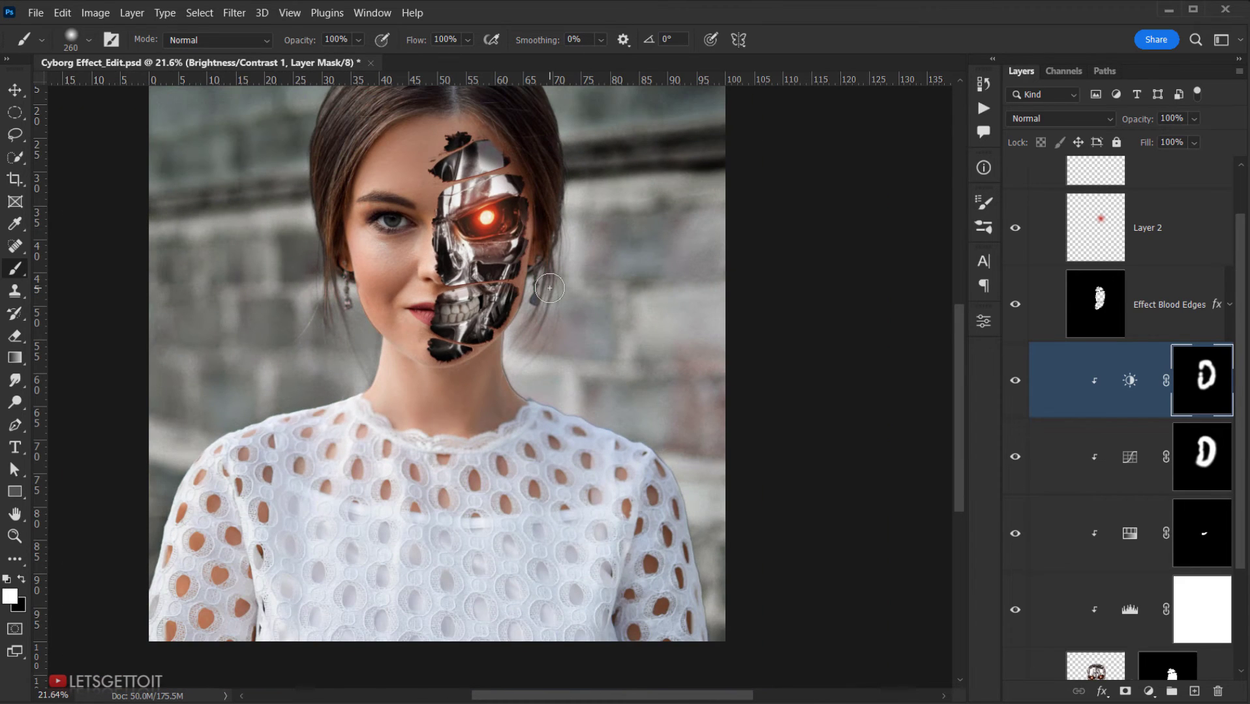
pyautogui.click(1014, 383)
pyautogui.click(1015, 383)
pyautogui.keyDown('alt'); pyautogui.scroll(3, 528, 209); pyautogui.keyUp('alt')
pyautogui.click(1120, 449)
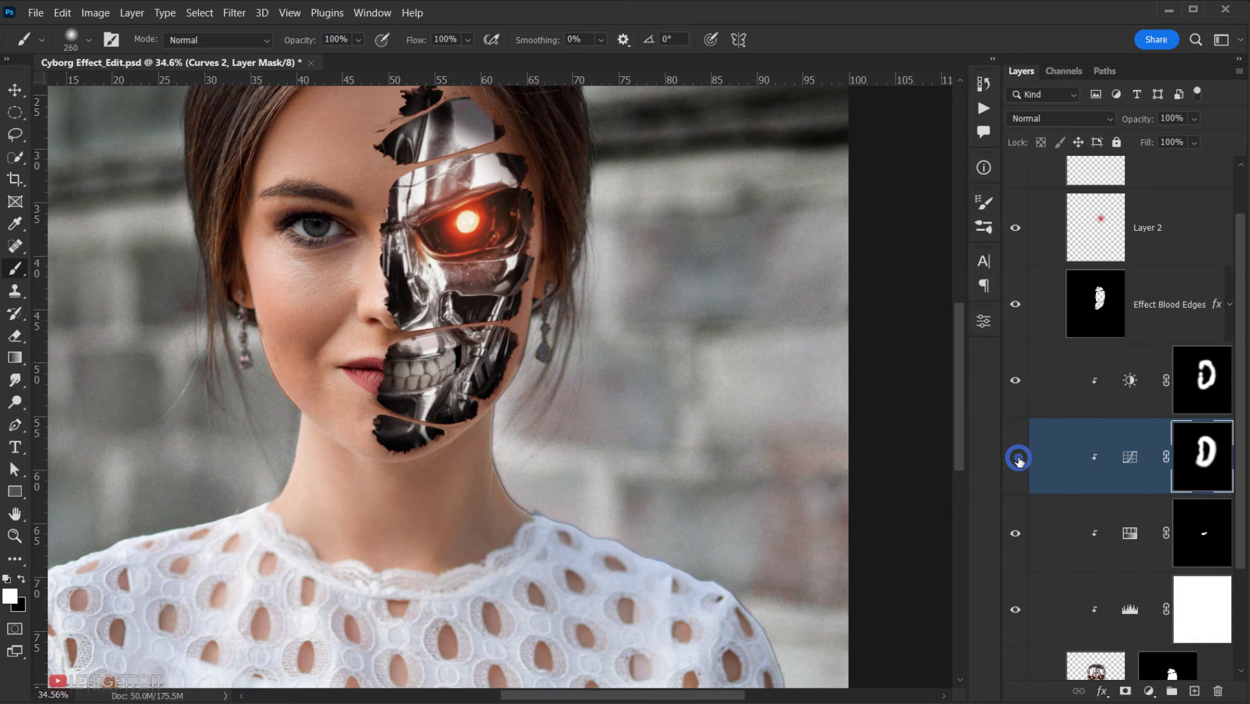
pyautogui.click(1015, 457)
pyautogui.click(1014, 456)
# Step: Lower the skull's Curves layer opacity to 69%
pyautogui.moveTo(408, 206); pyautogui.dragTo(430, 311)
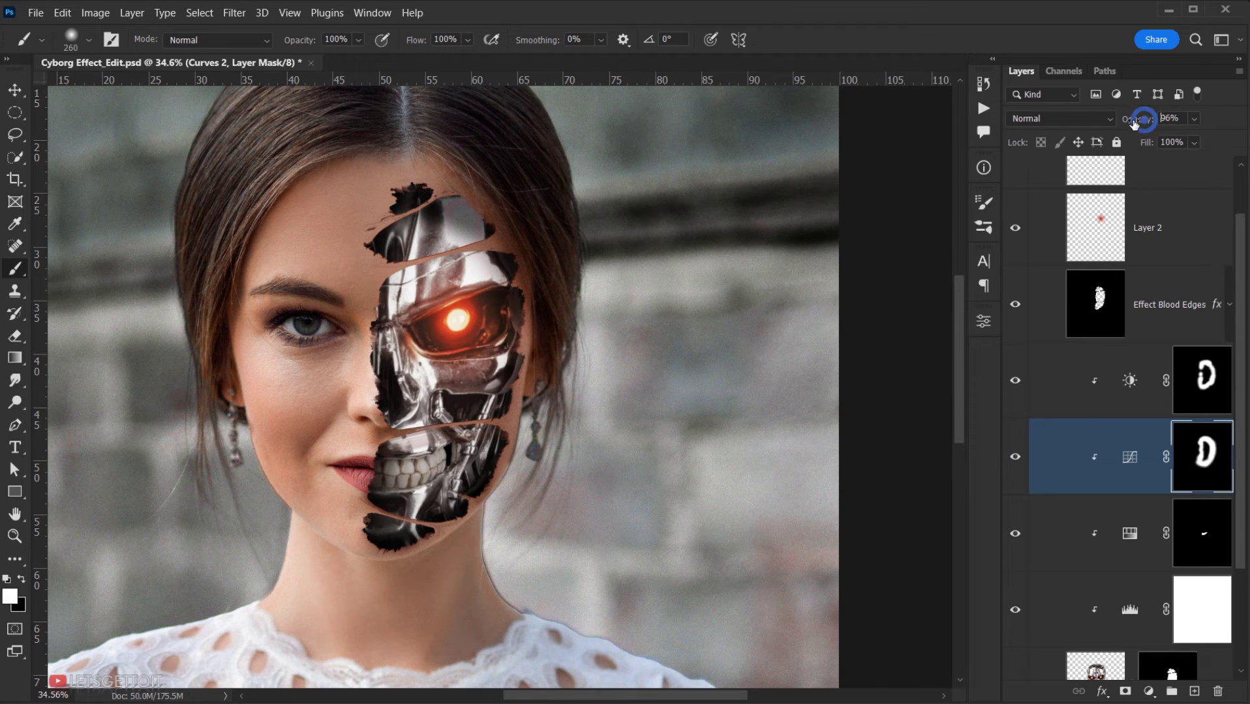
pyautogui.moveTo(1146, 124); pyautogui.dragTo(1117, 125)
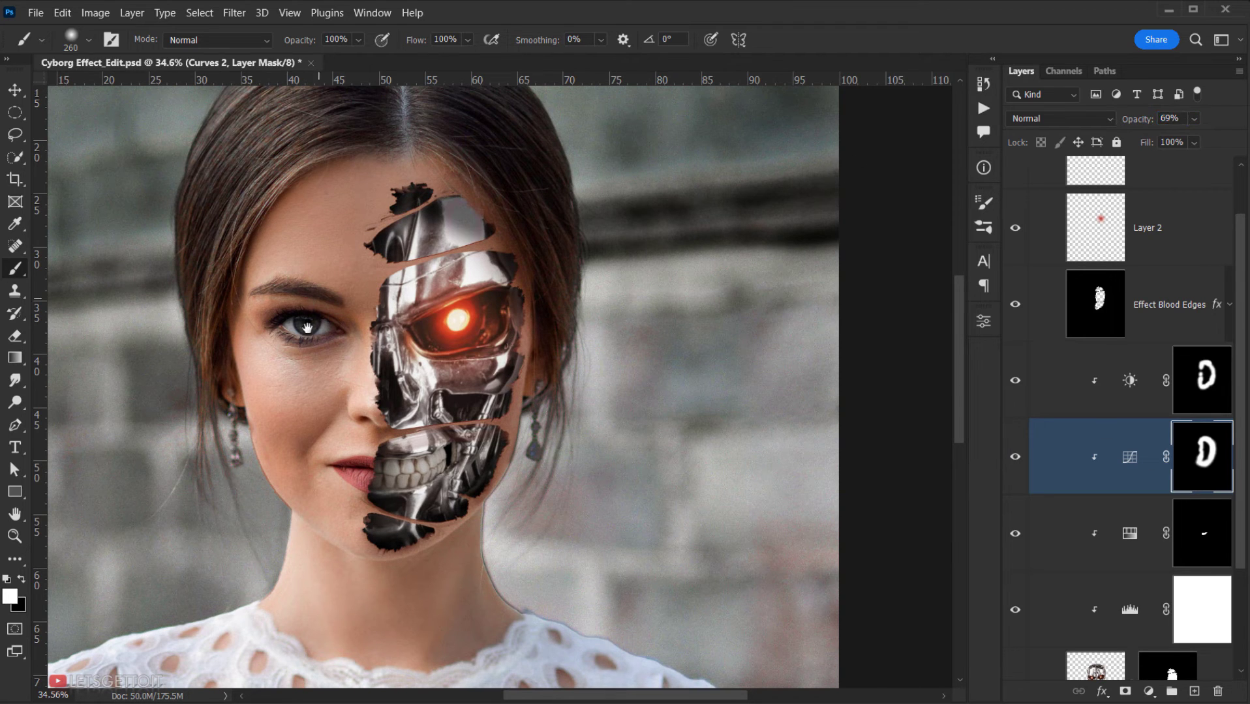
pyautogui.moveTo(307, 328); pyautogui.dragTo(295, 369)
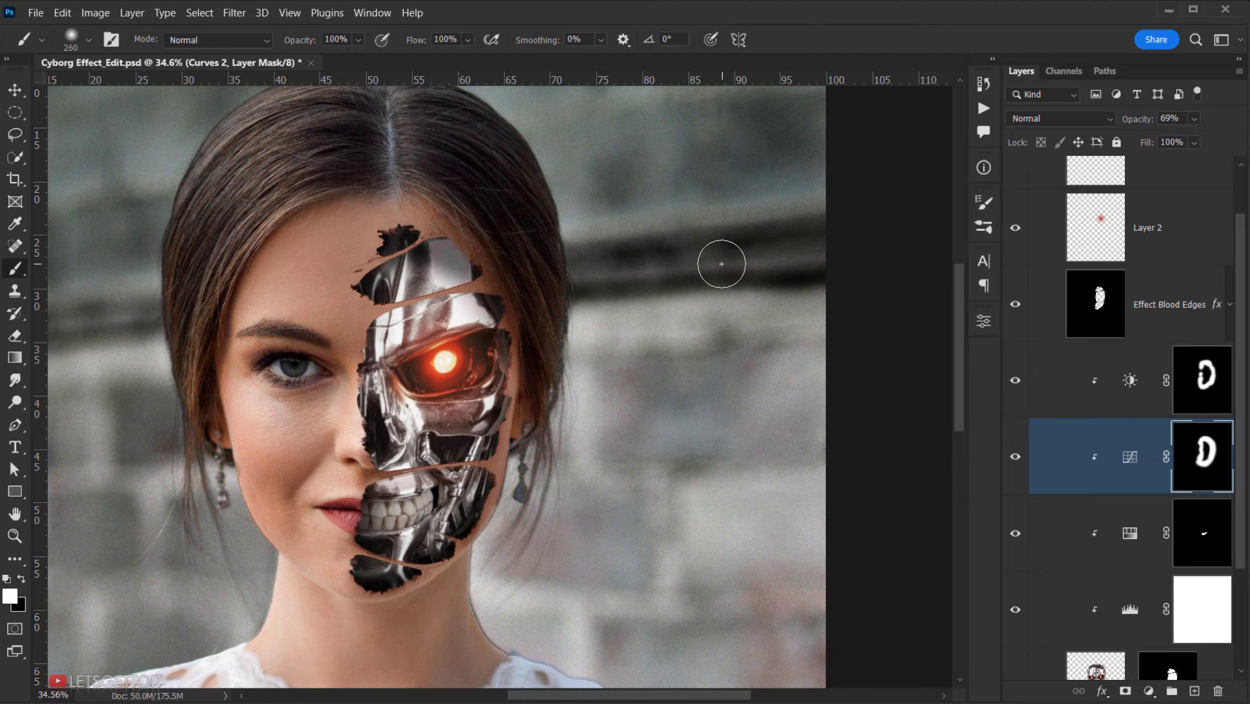
pyautogui.scroll(-3, 722, 264)
pyautogui.scroll(1, 1078, 297)
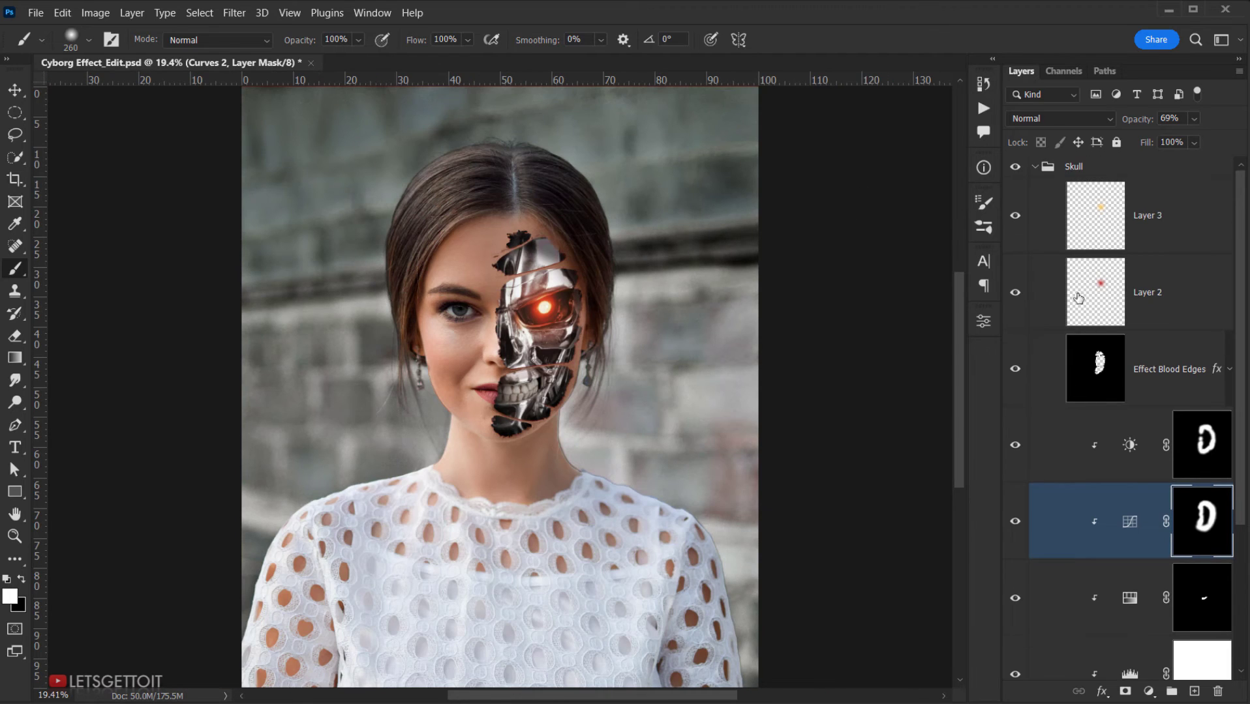
# Step: Collapse the Skull group and examine the composite up close and in full
pyautogui.click(1038, 167)
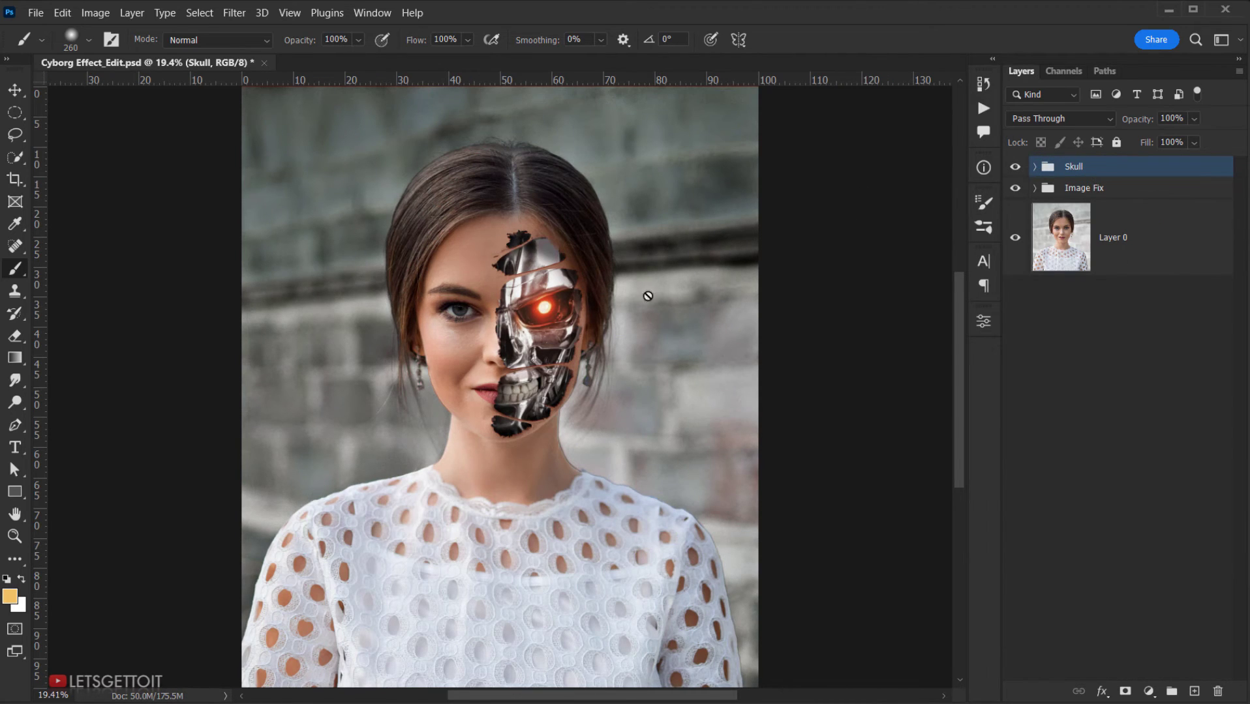
pyautogui.scroll(1, 576, 377)
pyautogui.moveTo(552, 361); pyautogui.dragTo(489, 337)
pyautogui.scroll(-1, 419, 388)
pyautogui.hotkey('ctrl', '0')
# Step: Add a Color Lookup adjustment above the Skull group using the FoggyNight.3DL 3DLUT file
pyautogui.click(1149, 692)
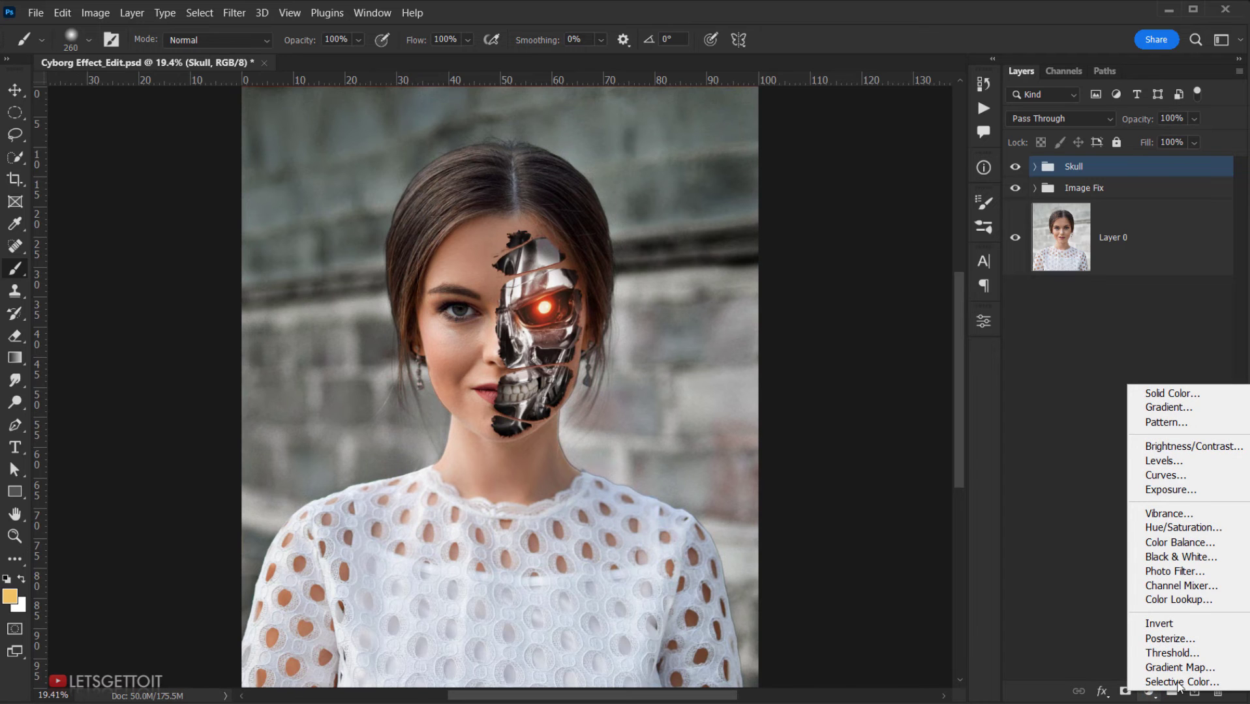
pyautogui.click(1182, 600)
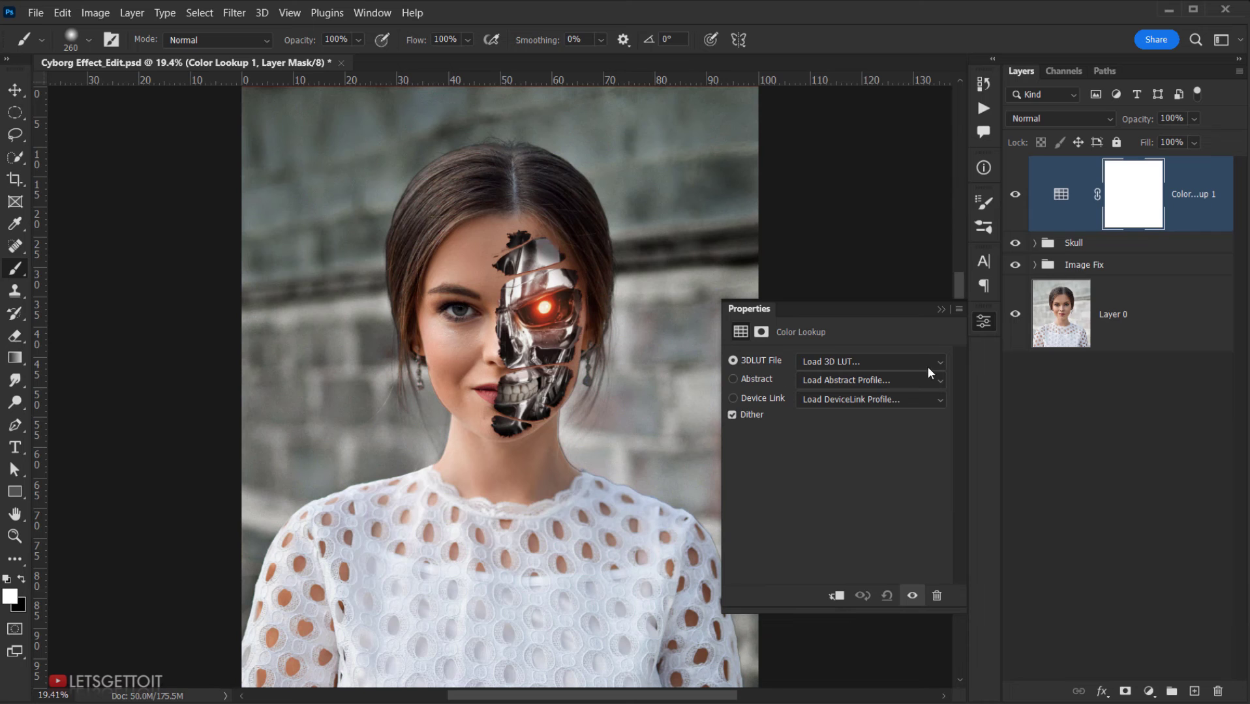
pyautogui.click(870, 362)
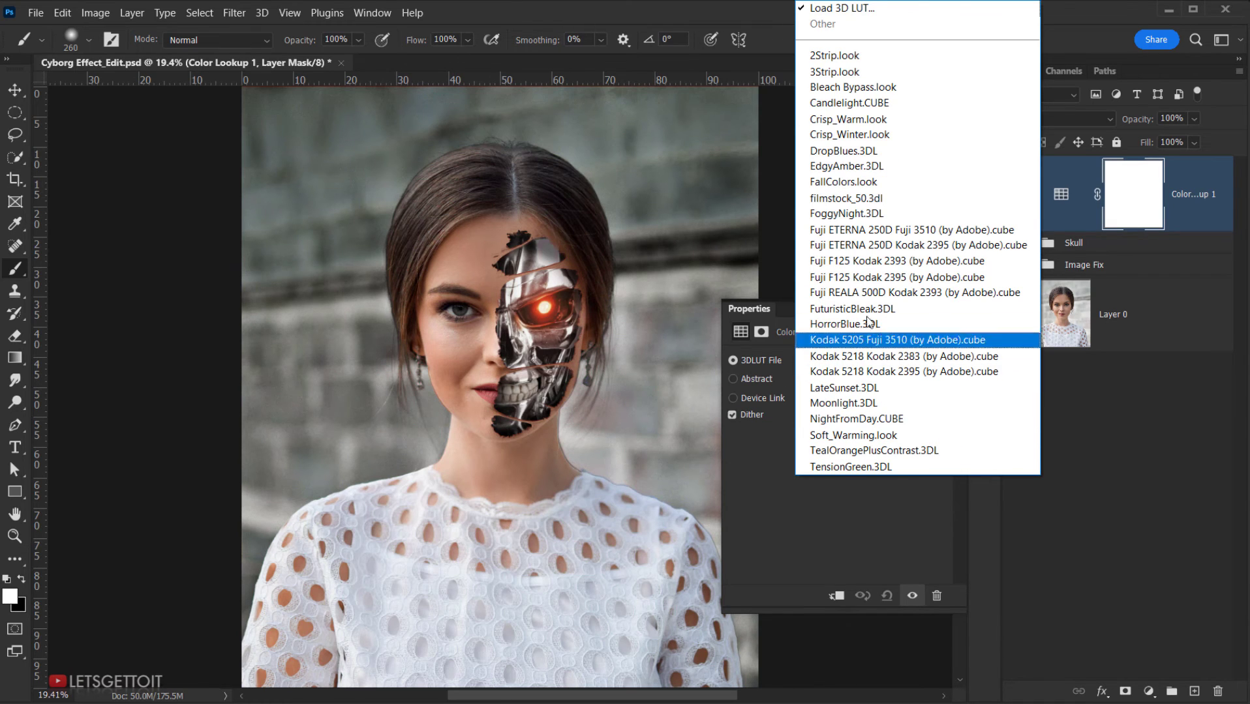
pyautogui.click(881, 214)
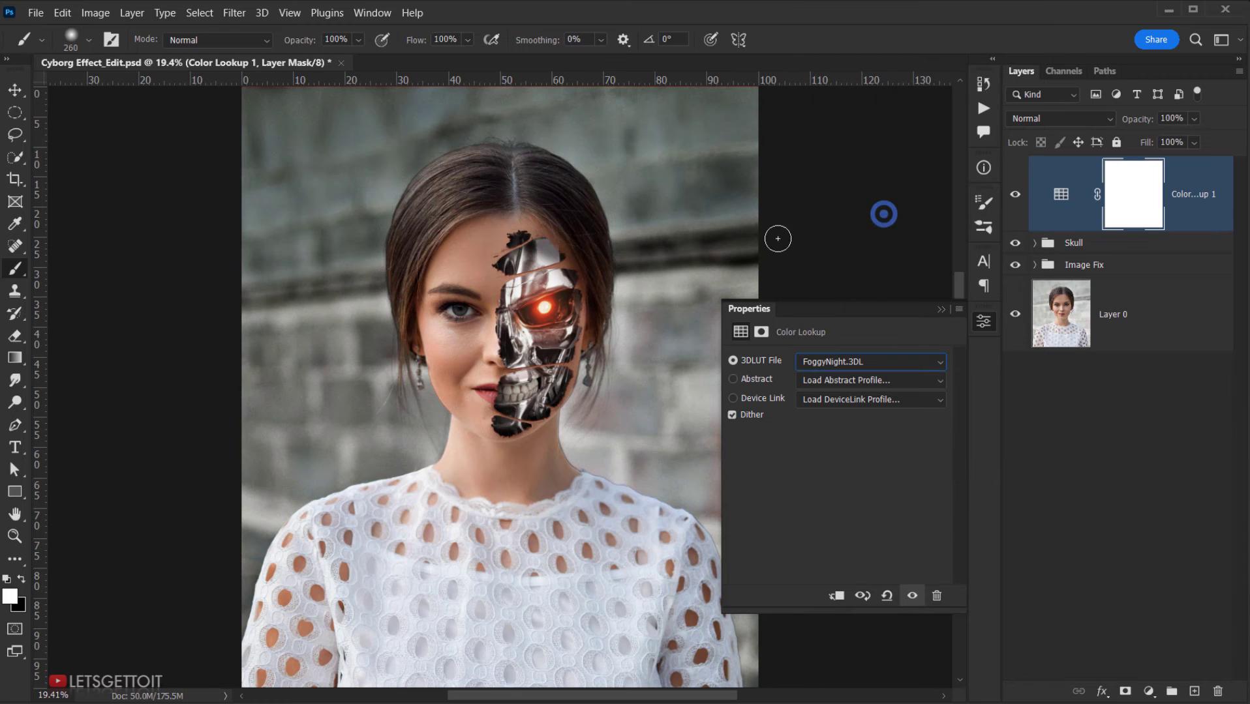
pyautogui.click(941, 309)
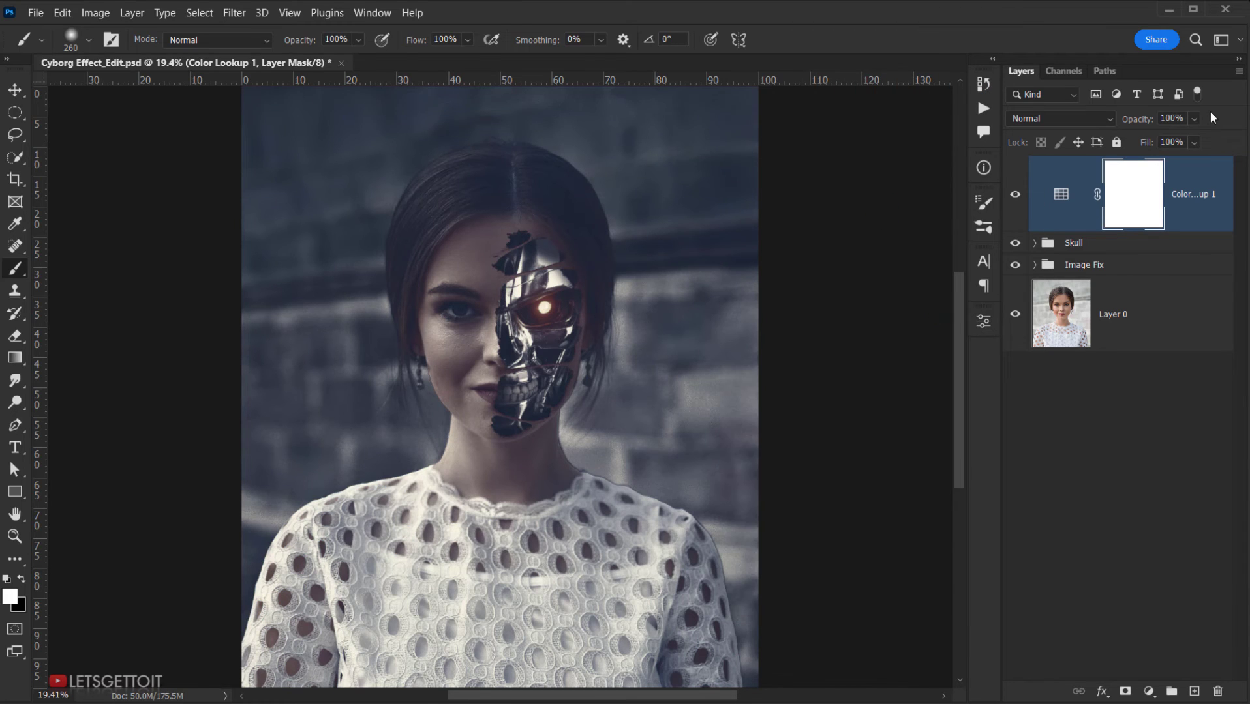
# Step: Set the FoggyNight Color Lookup layer's opacity to 50% and its fill to 50%
pyautogui.click(1173, 118)
pyautogui.write('5050')
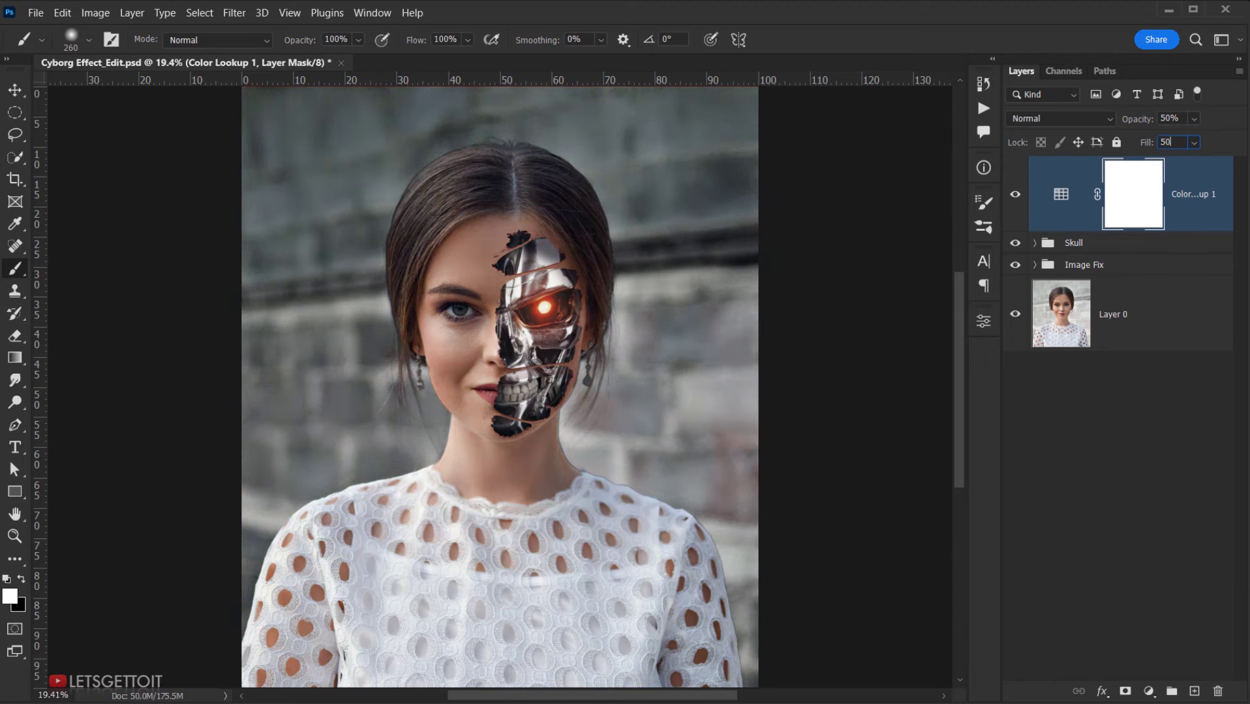
pyautogui.click(1060, 193)
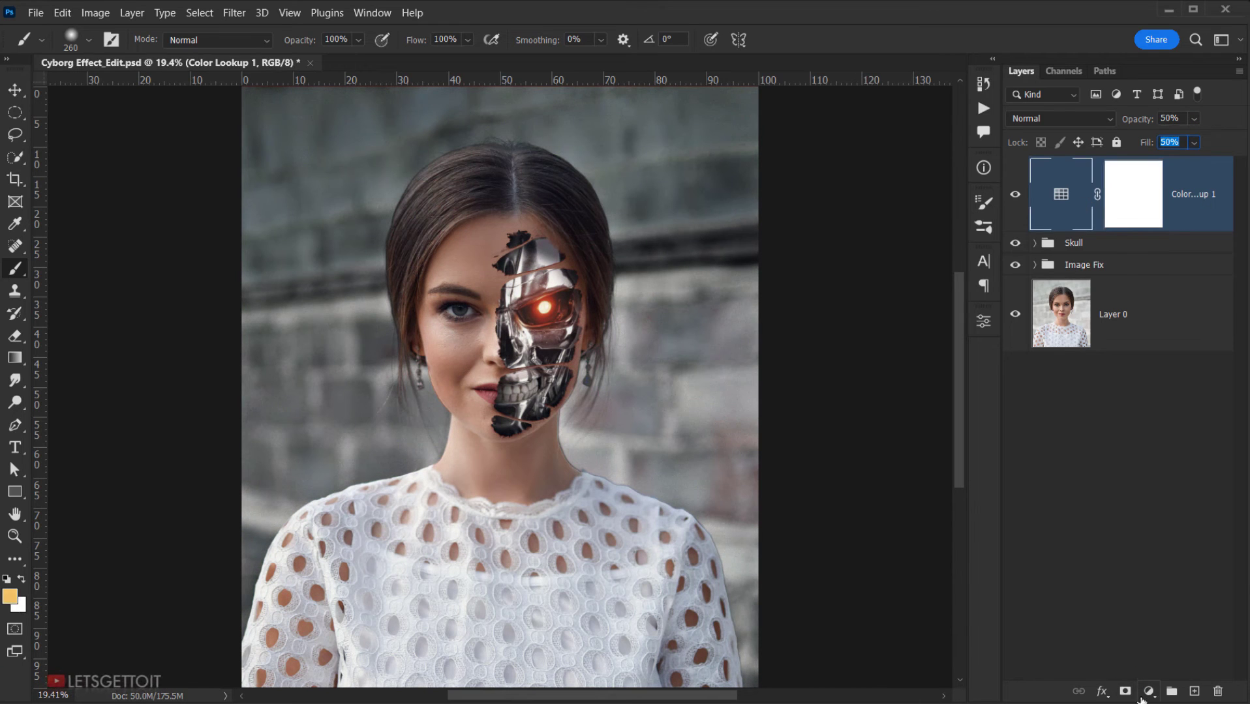
# Step: Add a second Color Lookup adjustment above the first one using the TealOrangePlusContrast.3DL 3DLUT file
pyautogui.click(1150, 692)
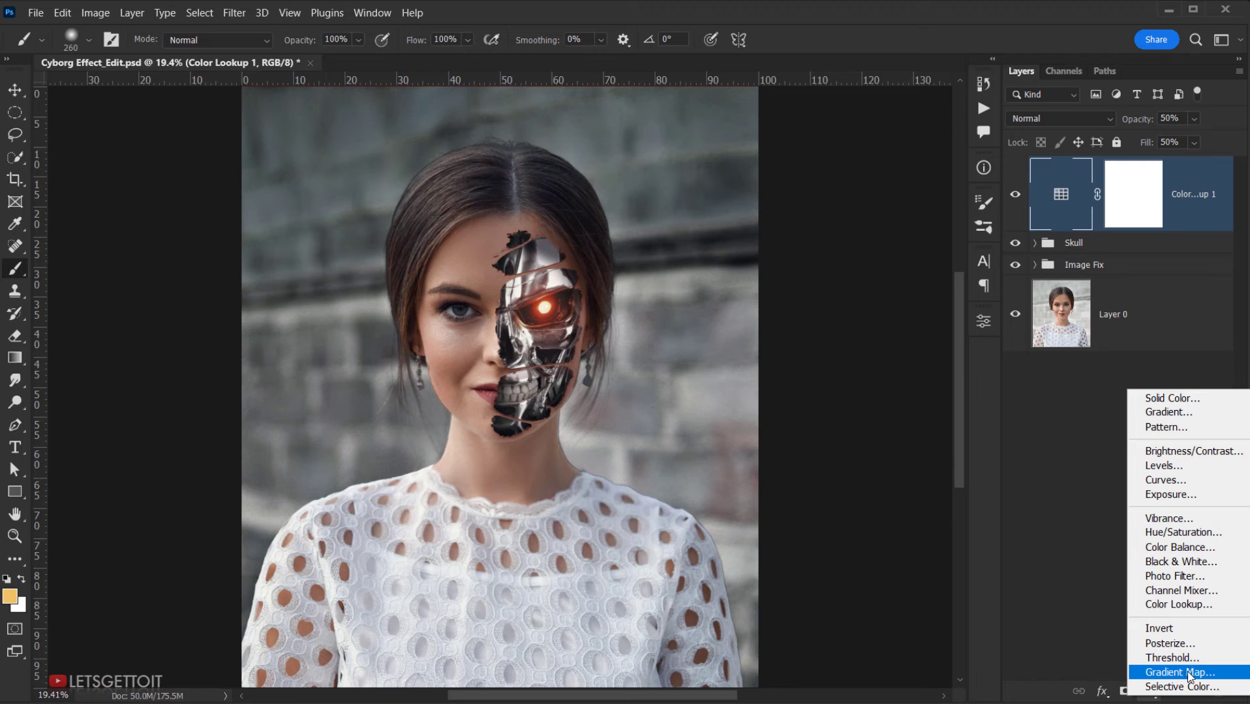
pyautogui.click(1179, 604)
pyautogui.click(881, 364)
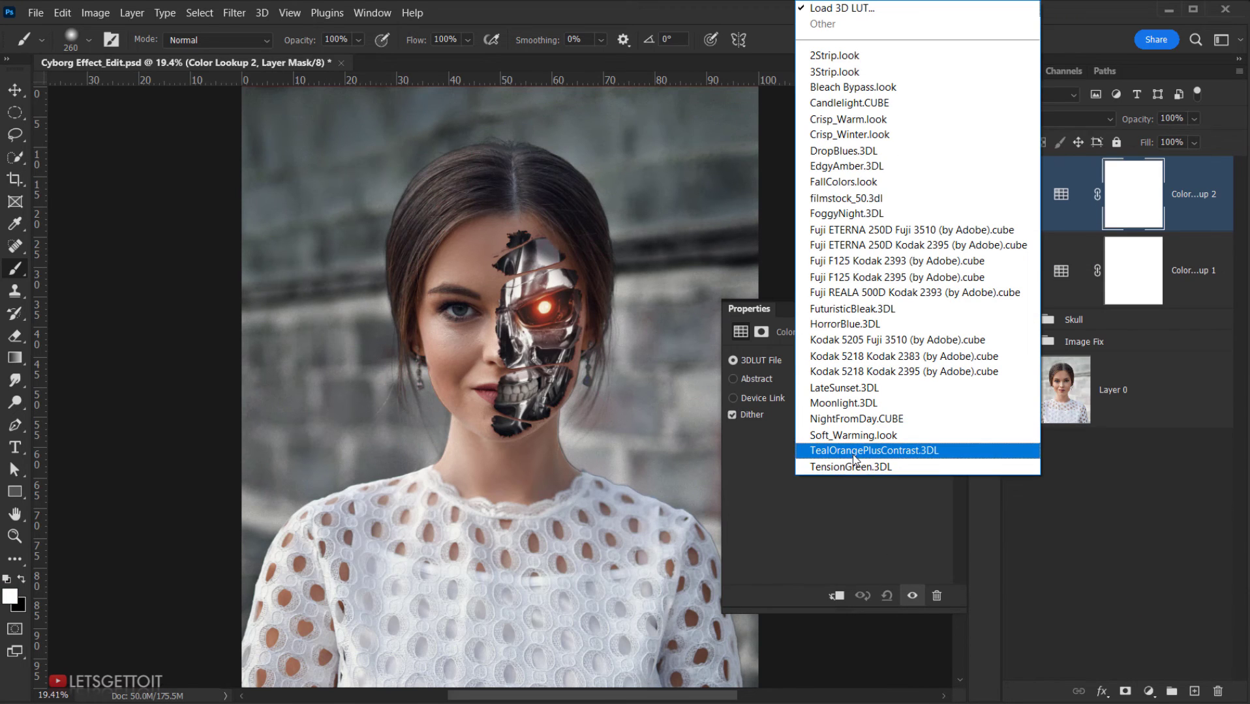
pyautogui.click(883, 452)
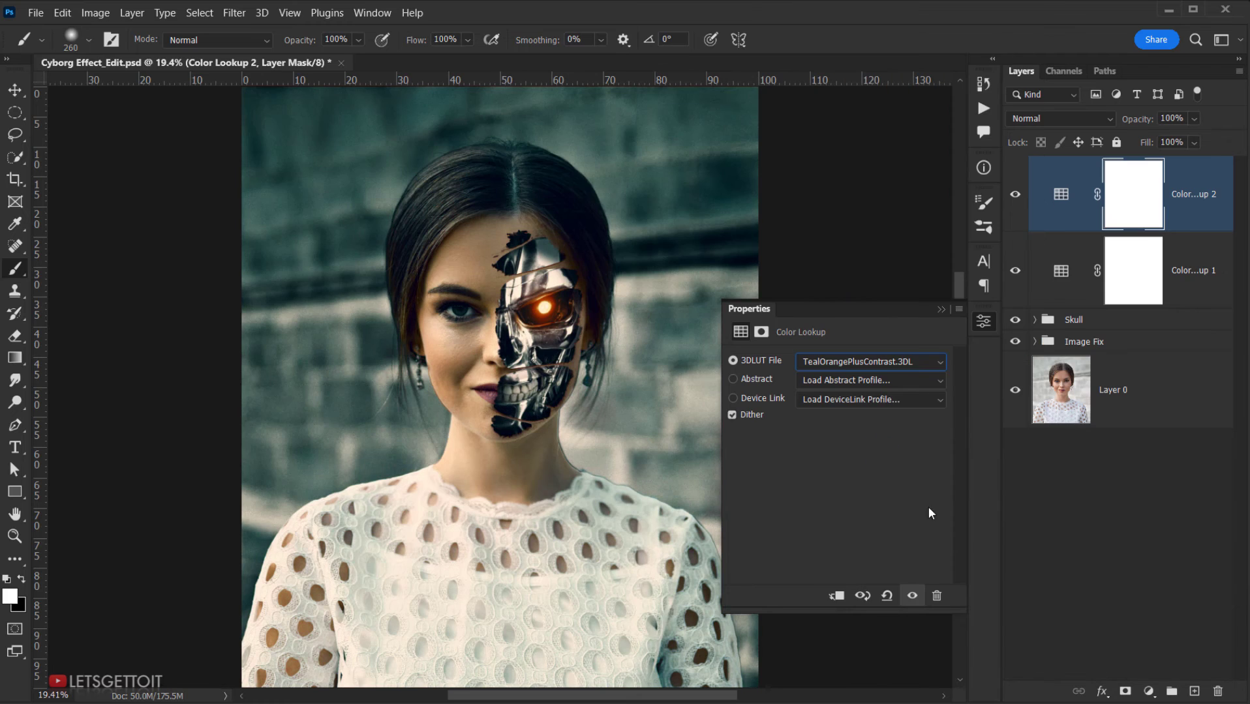
# Step: Set the TealOrangePlusContrast Color Lookup layer's opacity to 35% and its fill to 50%, and compare the image without and with it
pyautogui.click(1174, 118)
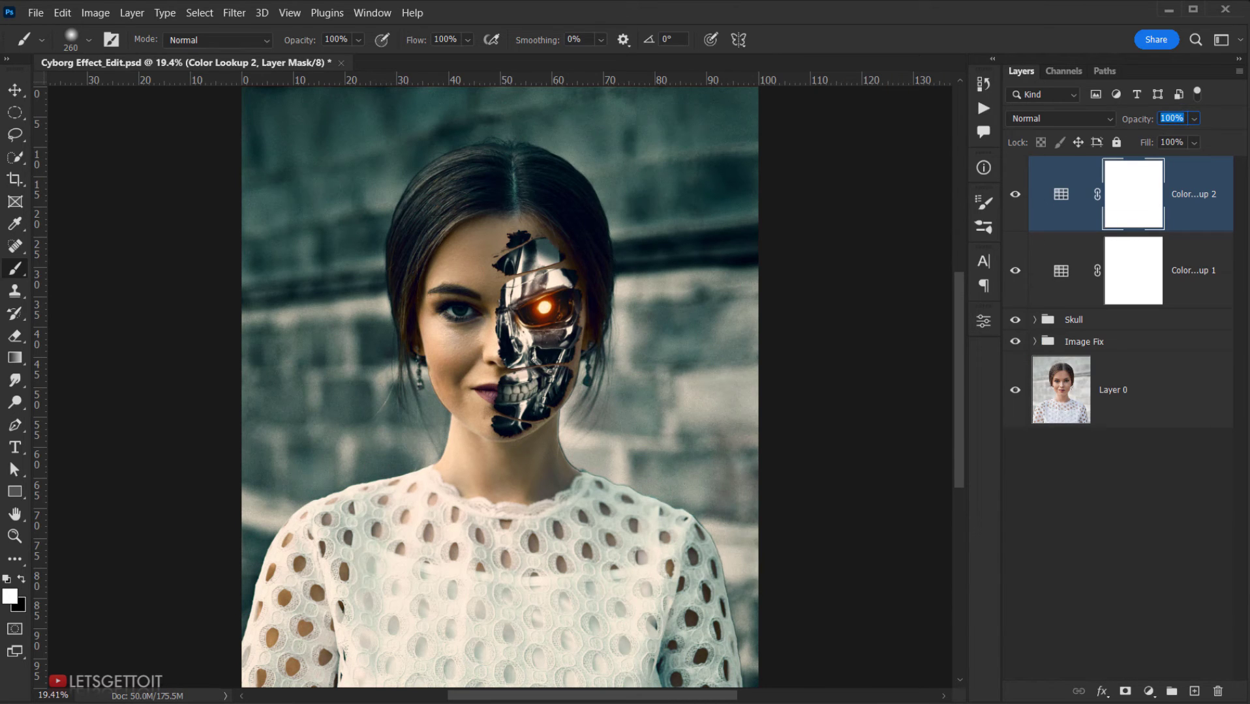
pyautogui.write('35')
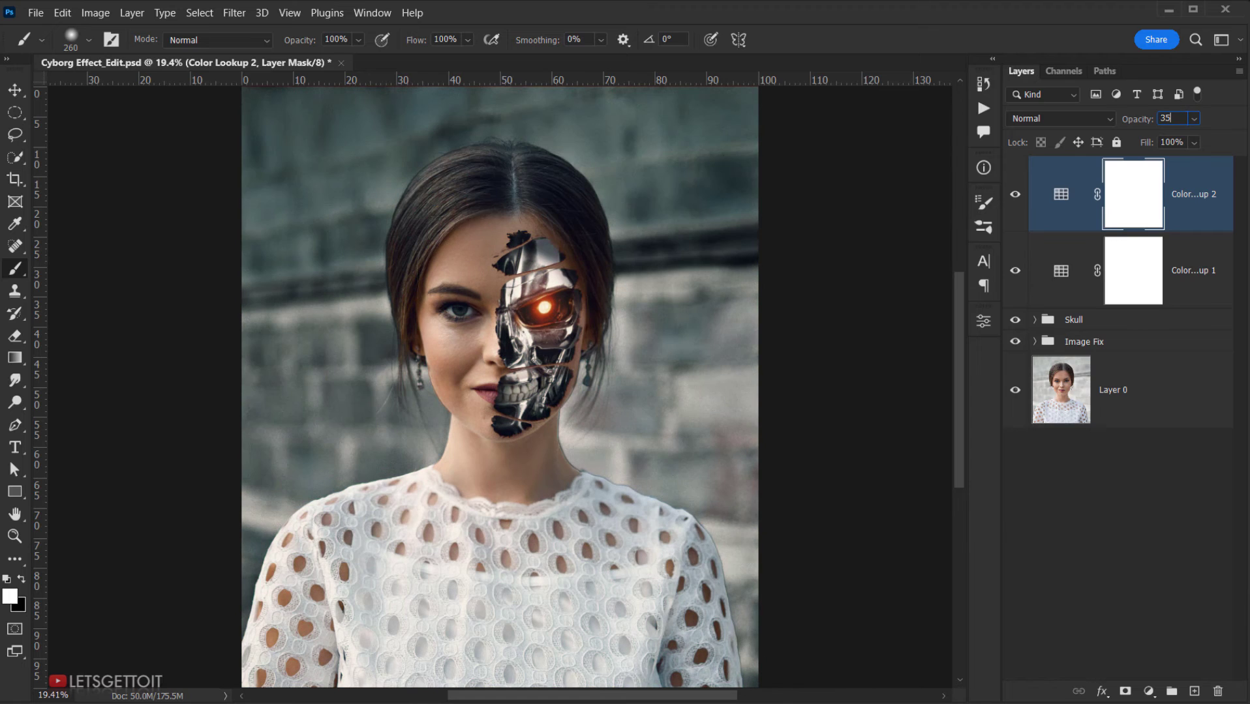
pyautogui.click(1180, 141)
pyautogui.write('50')
pyautogui.click(1015, 195)
pyautogui.click(1018, 199)
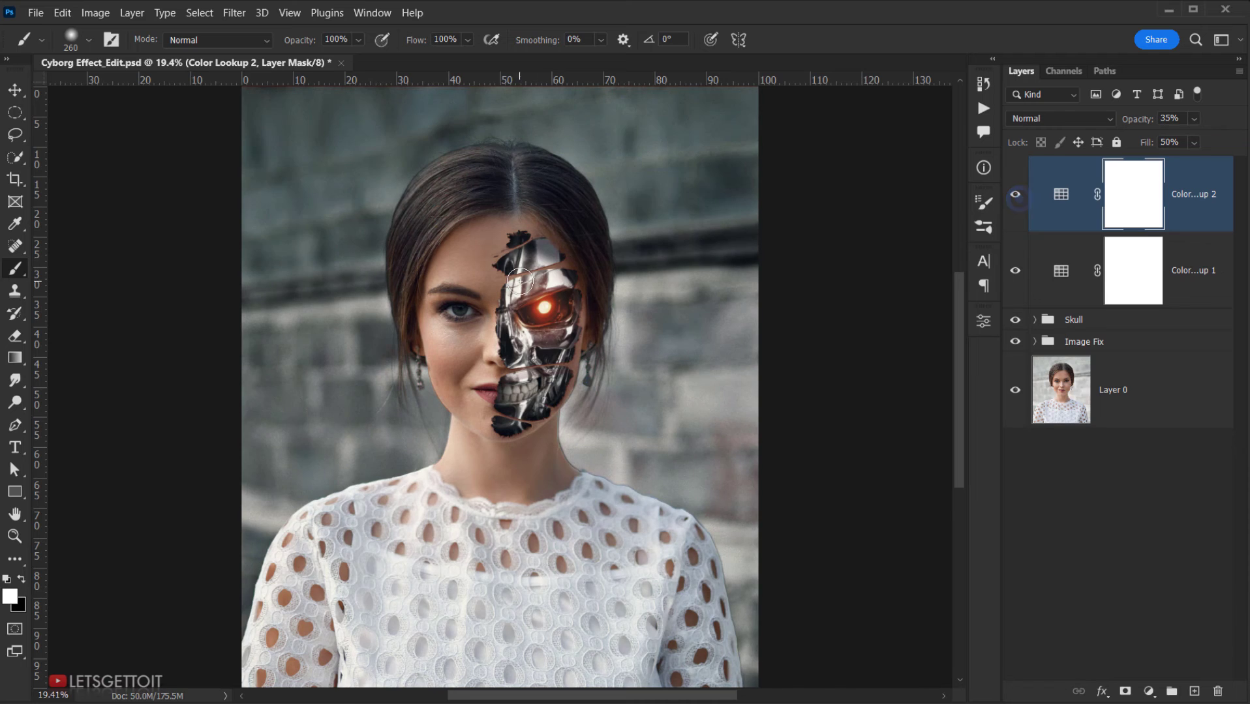
pyautogui.scroll(-3, 512, 280)
pyautogui.moveTo(525, 281); pyautogui.dragTo(515, 300)
pyautogui.scroll(3, 520, 345)
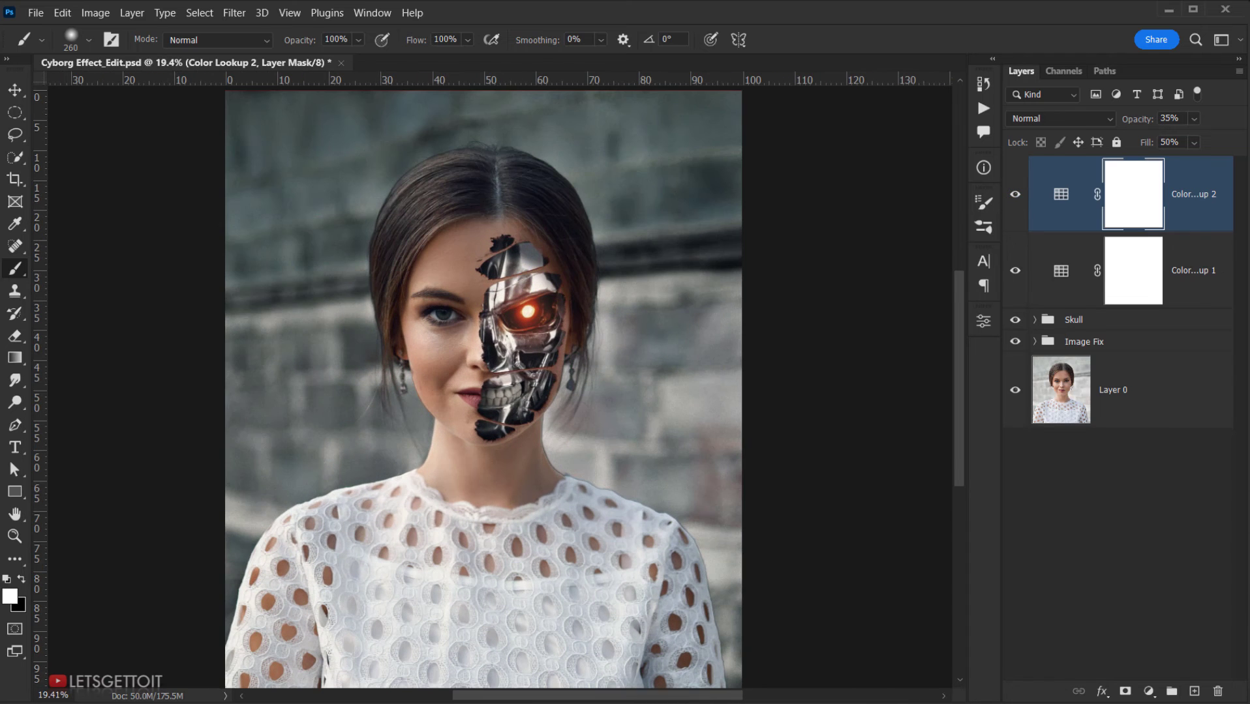
# Step: Add a Curves adjustment on top and, in its Red channel, slightly lower the midtones and raise the black point
pyautogui.click(1154, 696)
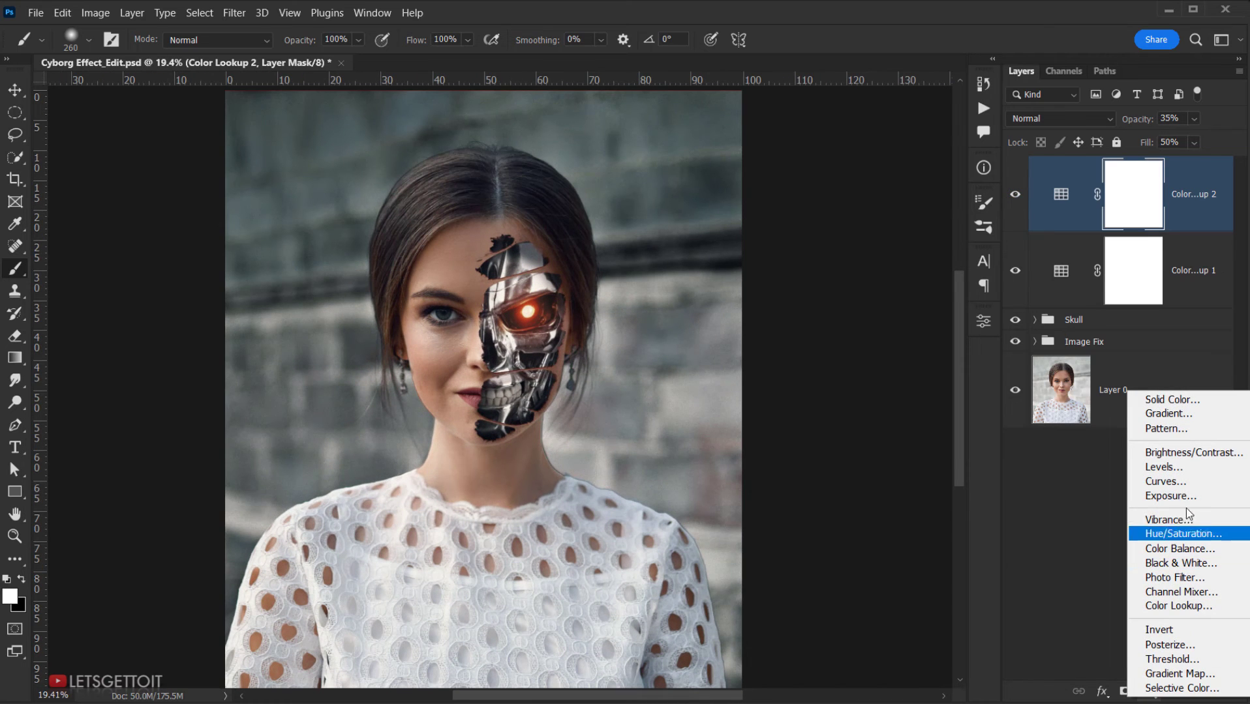
pyautogui.click(1190, 483)
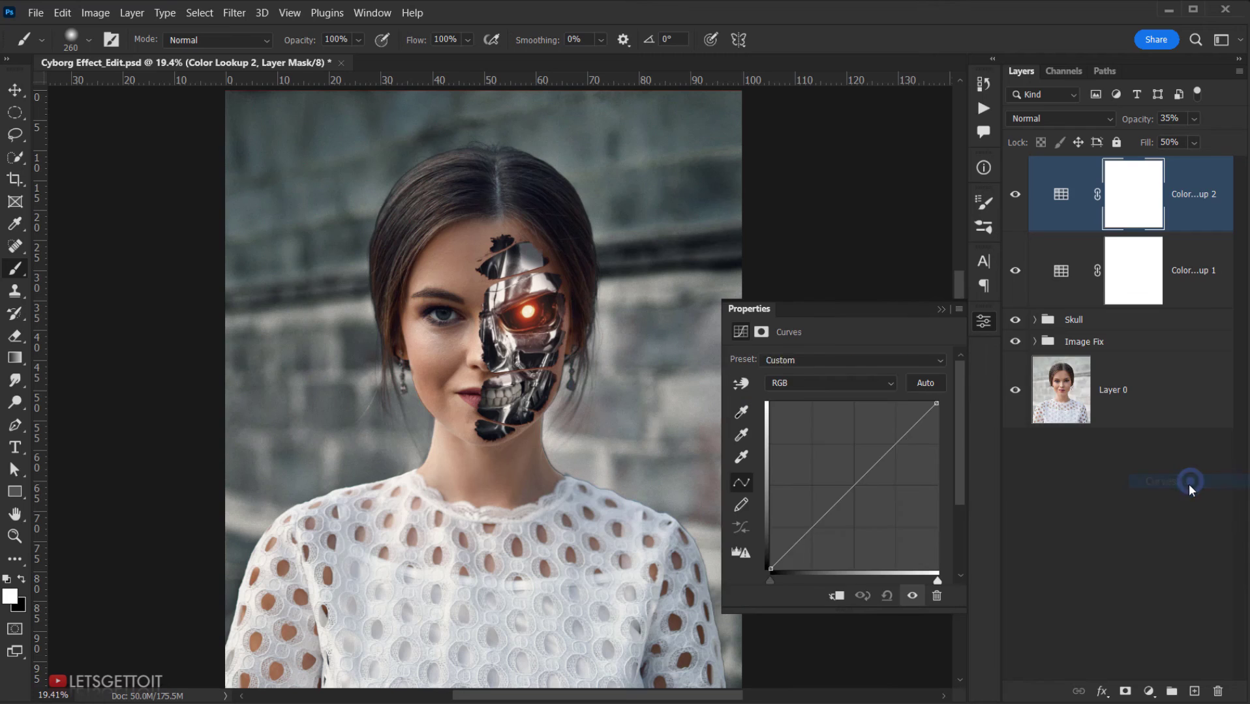
pyautogui.click(823, 382)
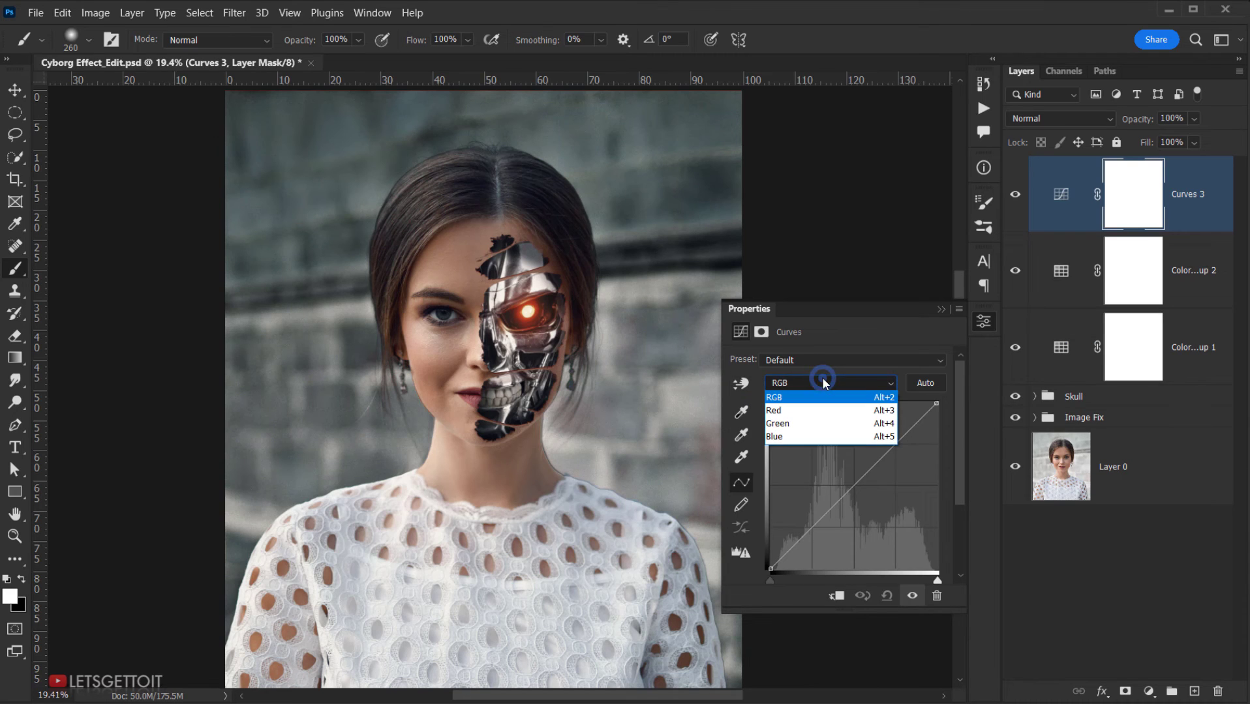
pyautogui.click(778, 413)
pyautogui.moveTo(854, 490); pyautogui.dragTo(858, 490)
pyautogui.moveTo(770, 569); pyautogui.dragTo(767, 564)
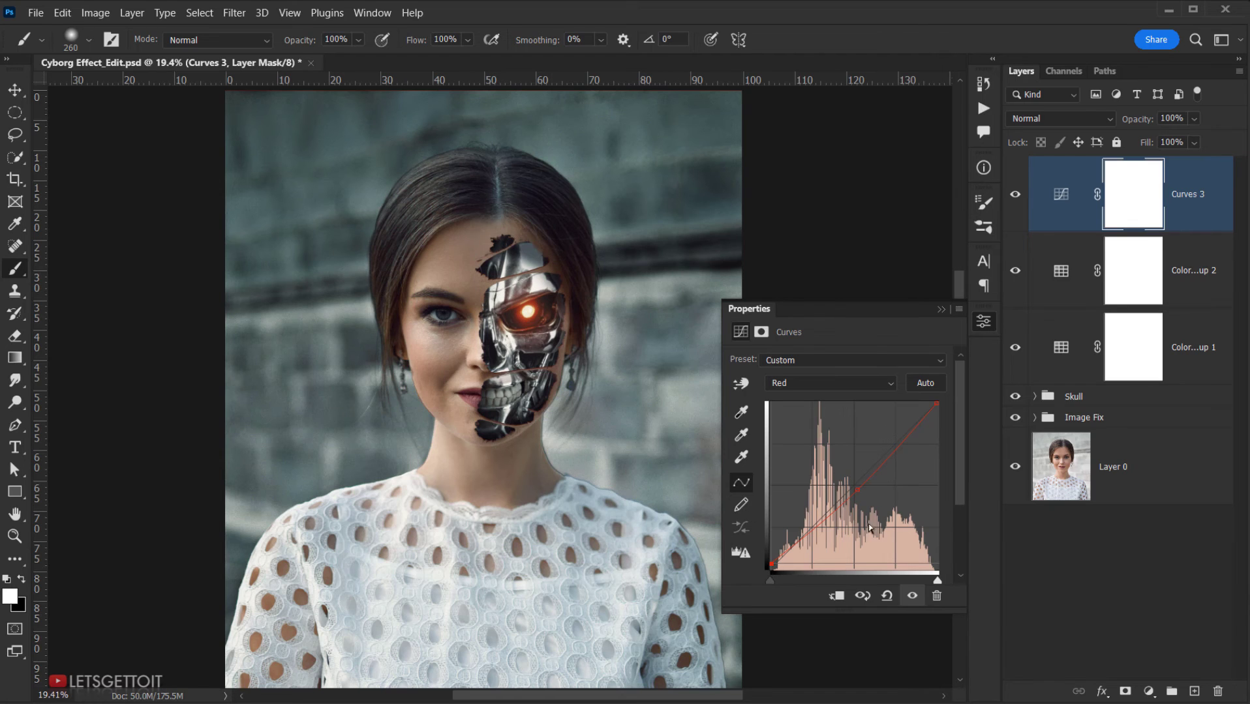
pyautogui.click(857, 491)
pyautogui.moveTo(857, 490); pyautogui.dragTo(862, 491)
# Step: In the Blue channel of the top Curves layer, slightly lower the midtones and raise the black point
pyautogui.click(812, 384)
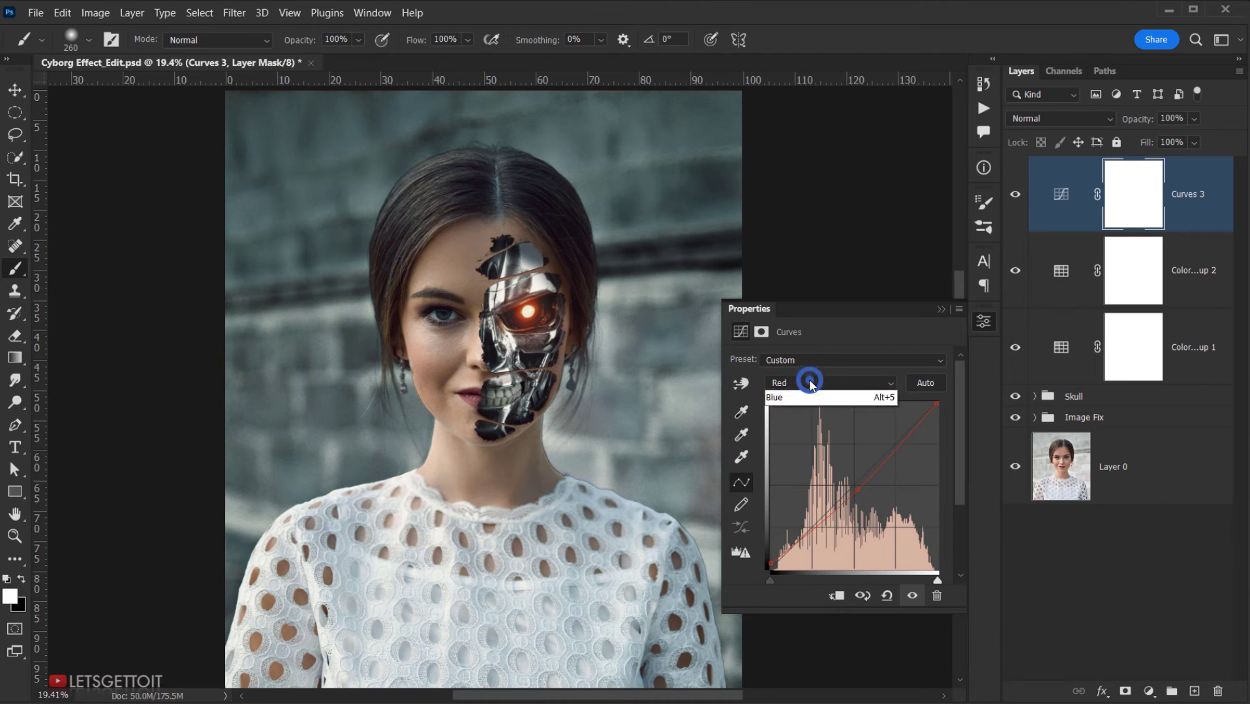
pyautogui.click(789, 435)
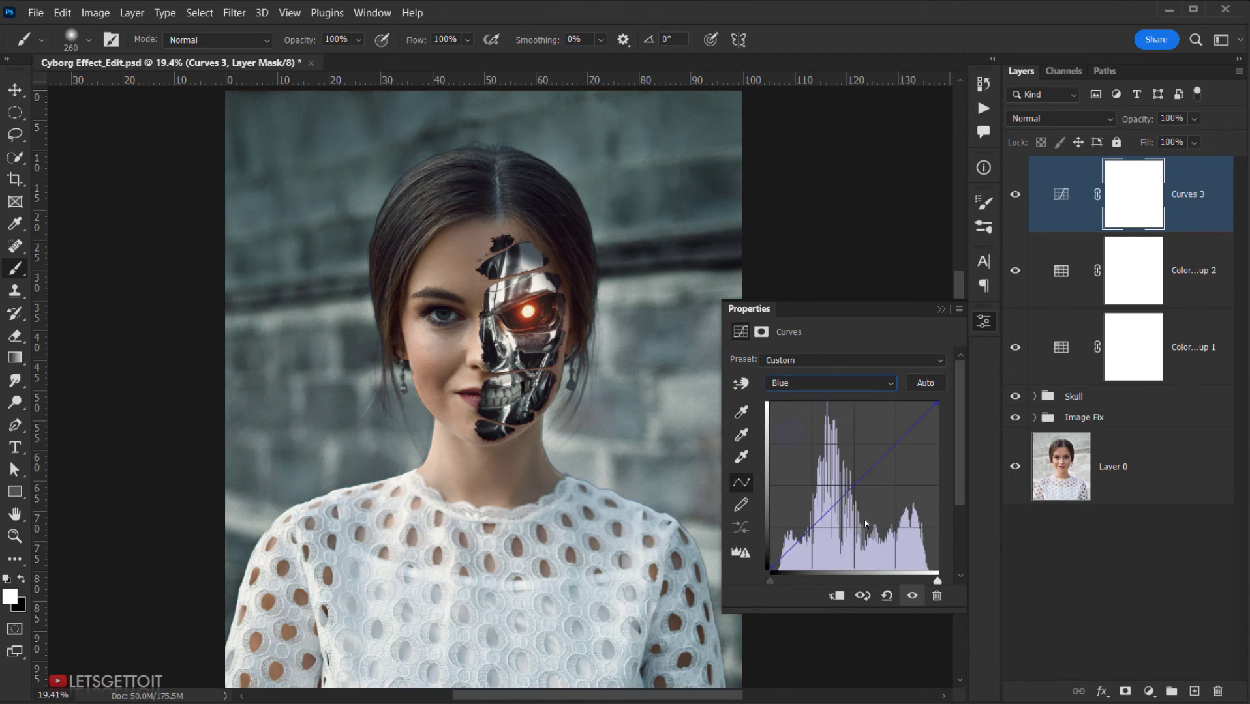
pyautogui.moveTo(855, 486); pyautogui.dragTo(860, 487)
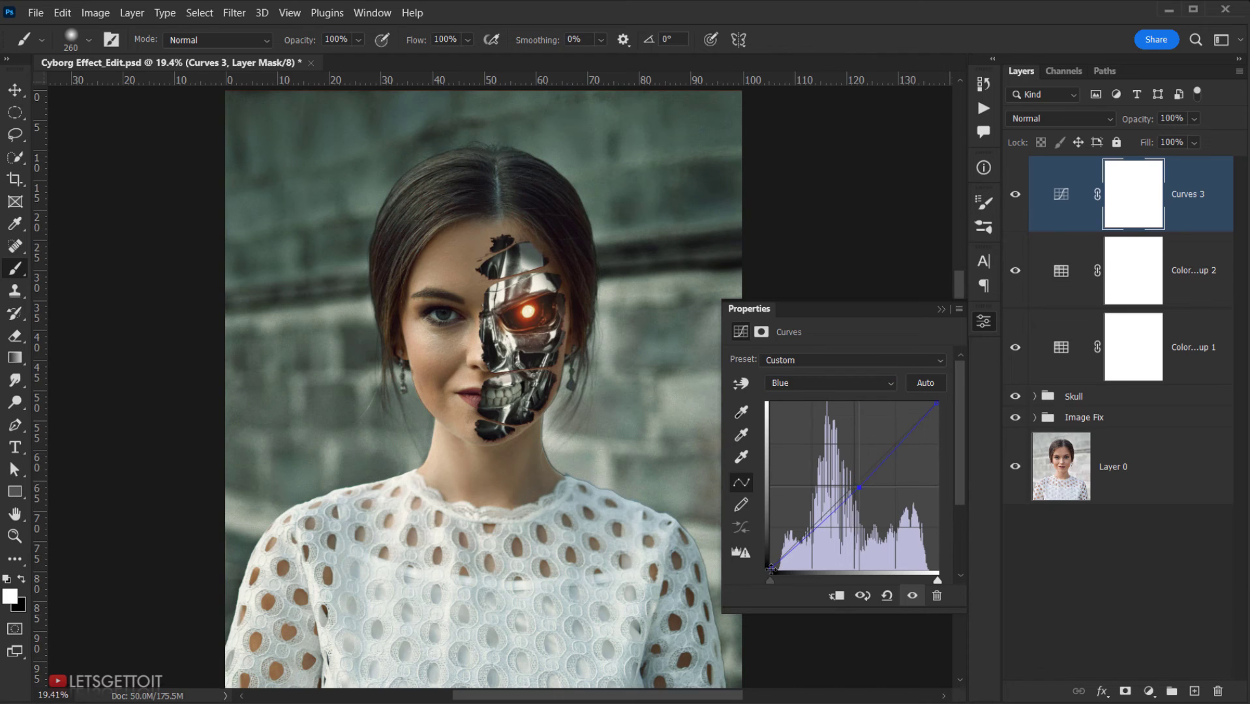
pyautogui.moveTo(771, 569); pyautogui.dragTo(769, 559)
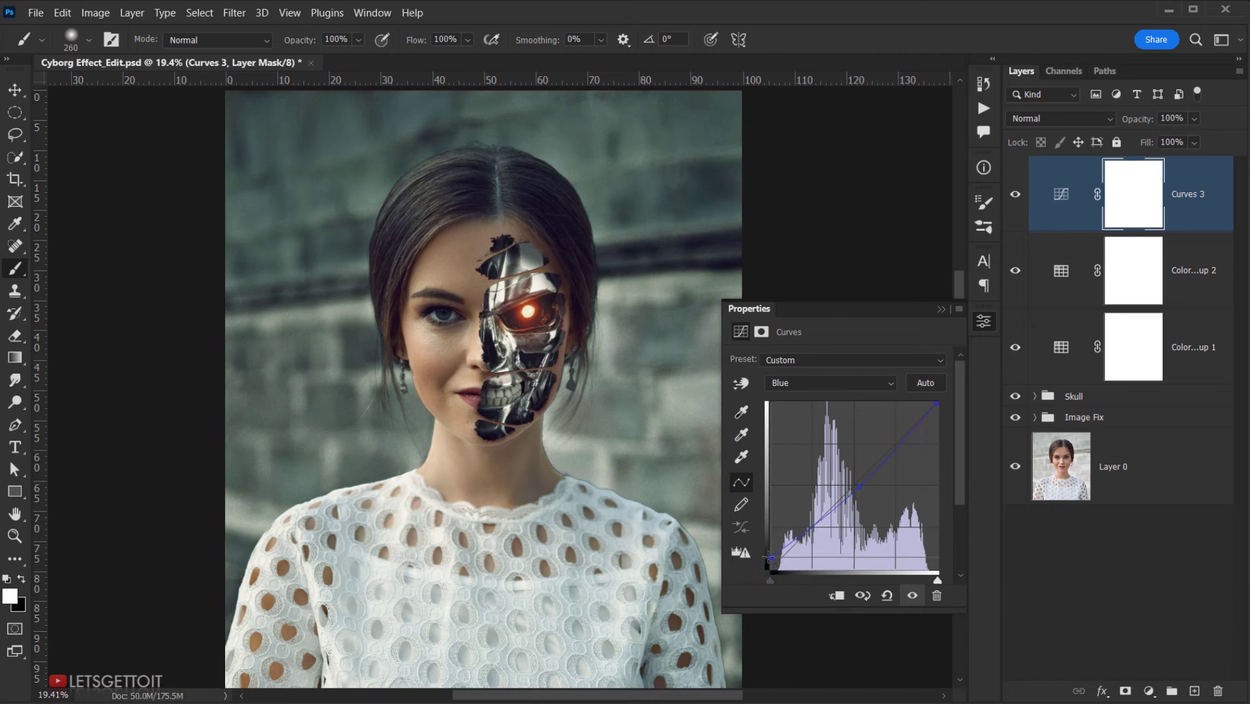
pyautogui.click(939, 308)
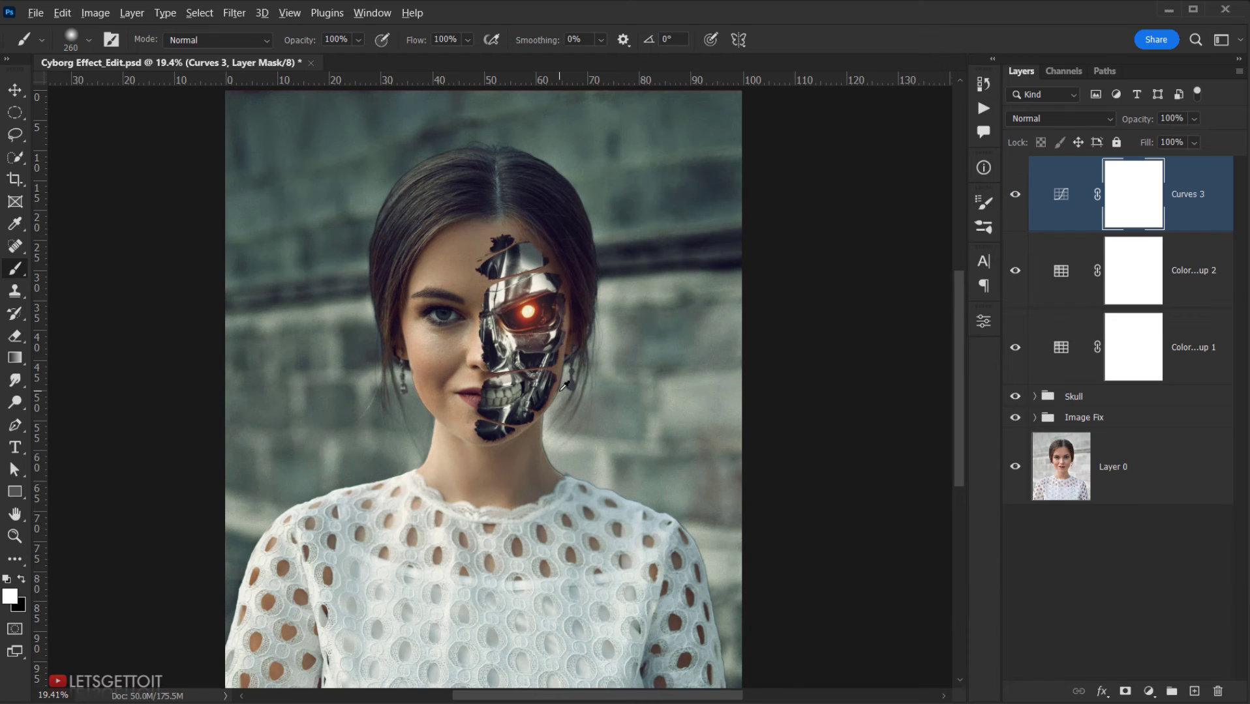
pyautogui.scroll(-3, 564, 386)
pyautogui.scroll(2, 564, 386)
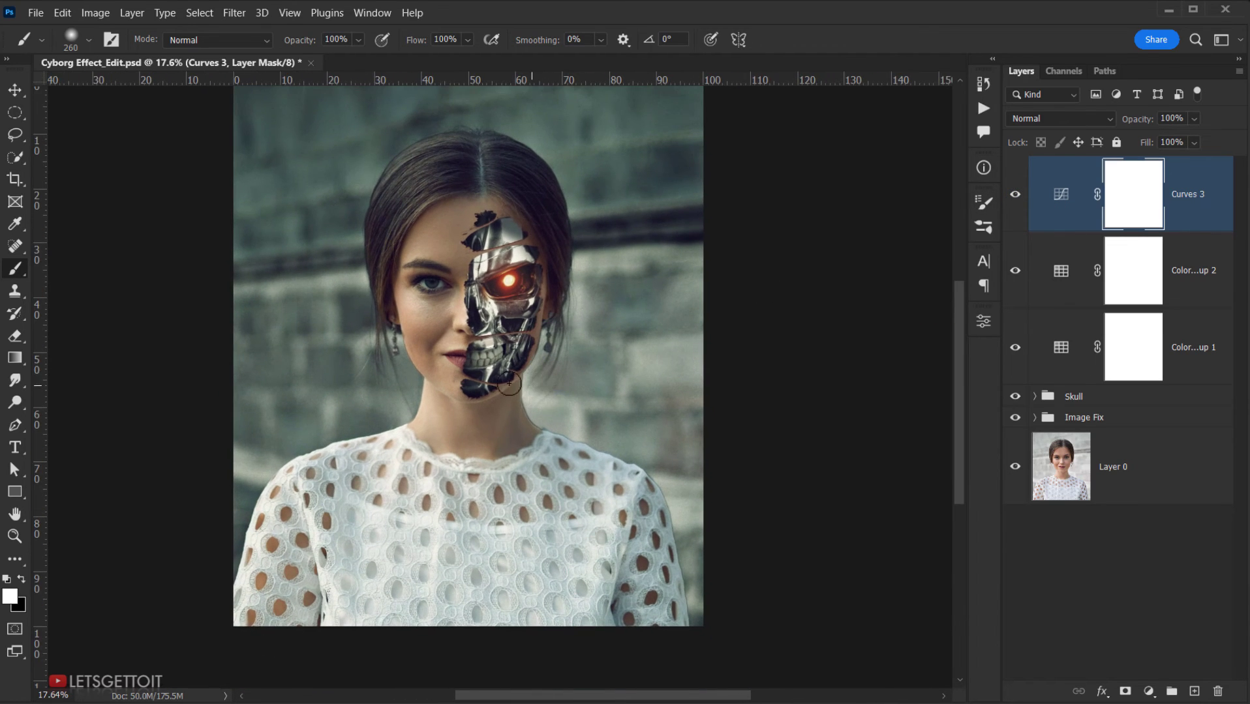
pyautogui.scroll(1, 509, 384)
# Step: Add an Exposure adjustment on top with an offset of +0.0083 and a slight gamma correction, and compare the image without and with it
pyautogui.click(1148, 691)
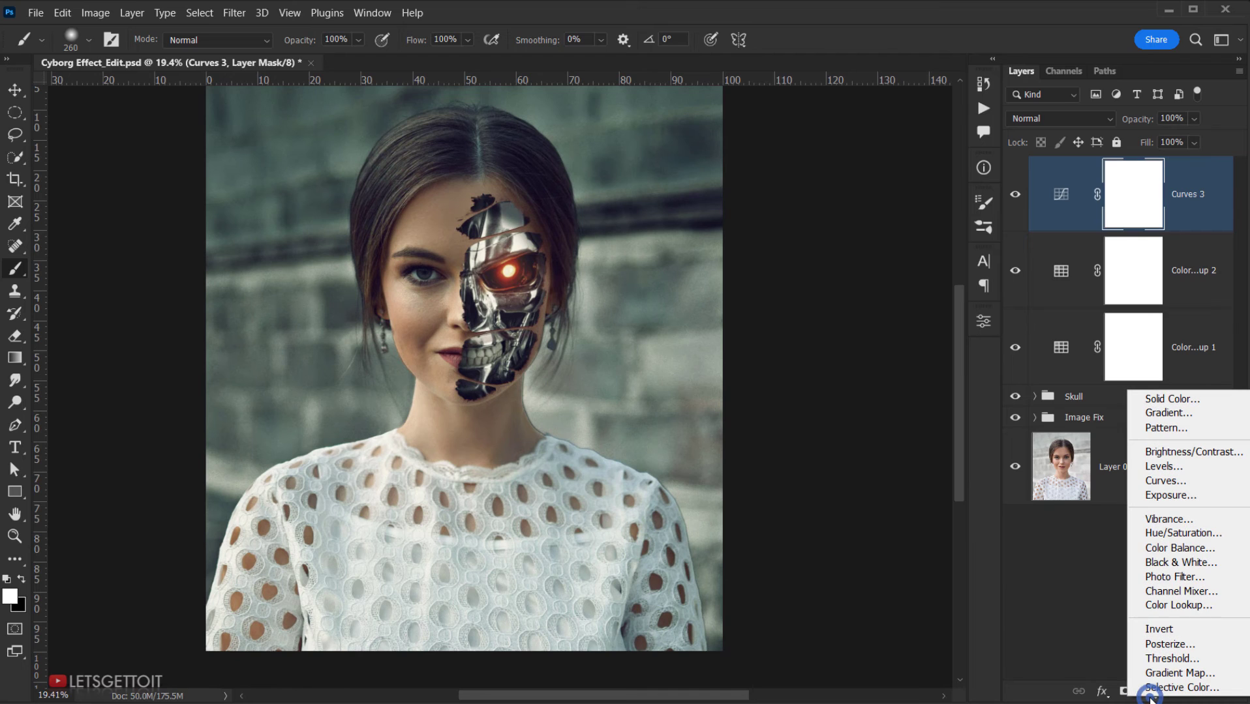
pyautogui.click(1158, 497)
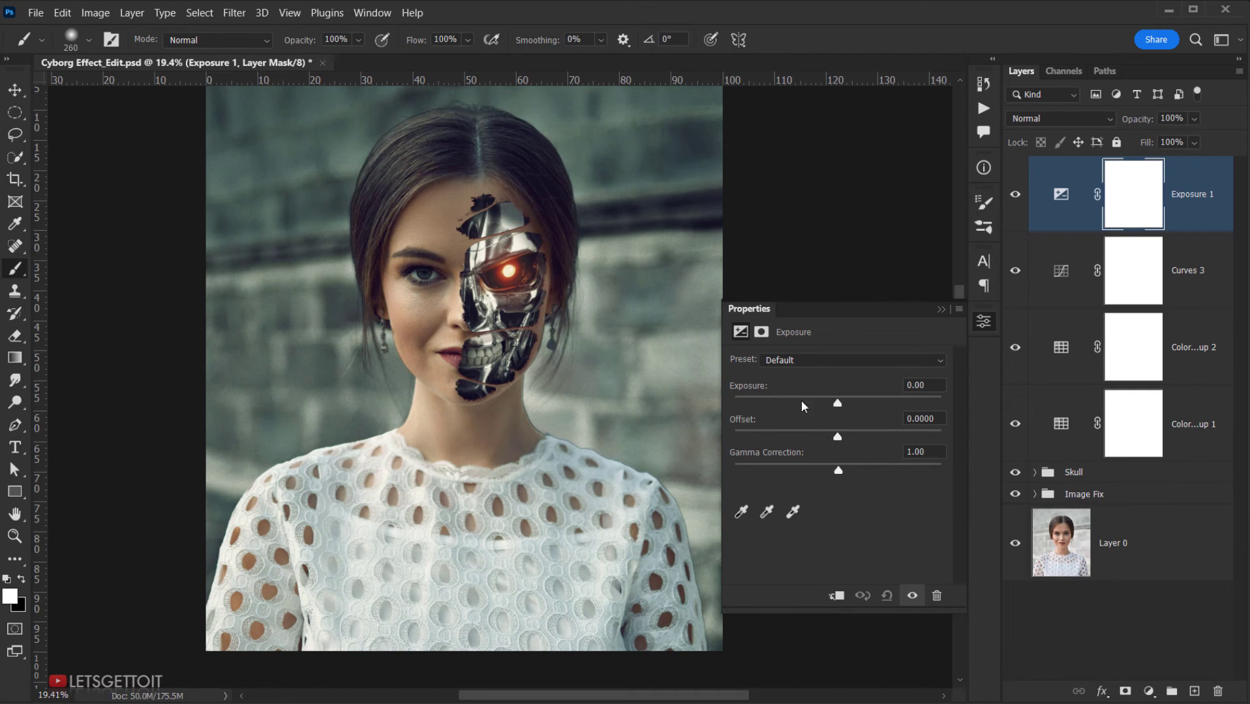
pyautogui.moveTo(838, 437); pyautogui.dragTo(842, 442)
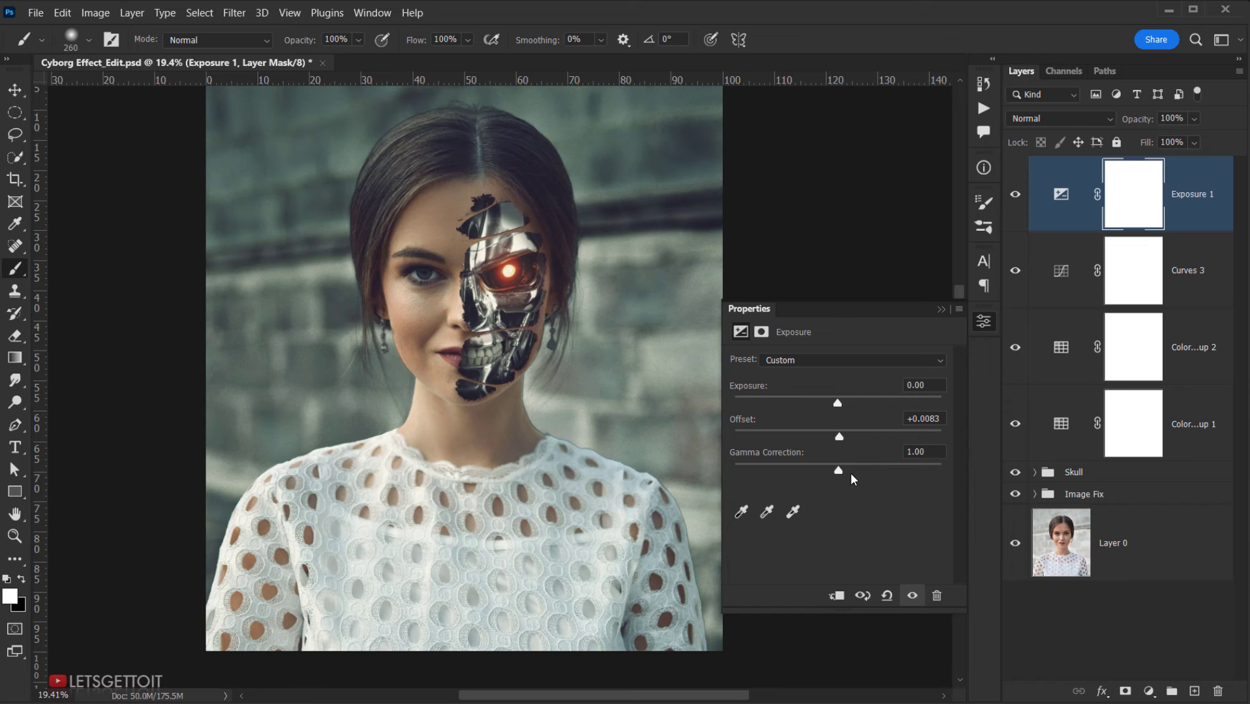
pyautogui.moveTo(839, 472); pyautogui.dragTo(842, 471)
pyautogui.click(938, 311)
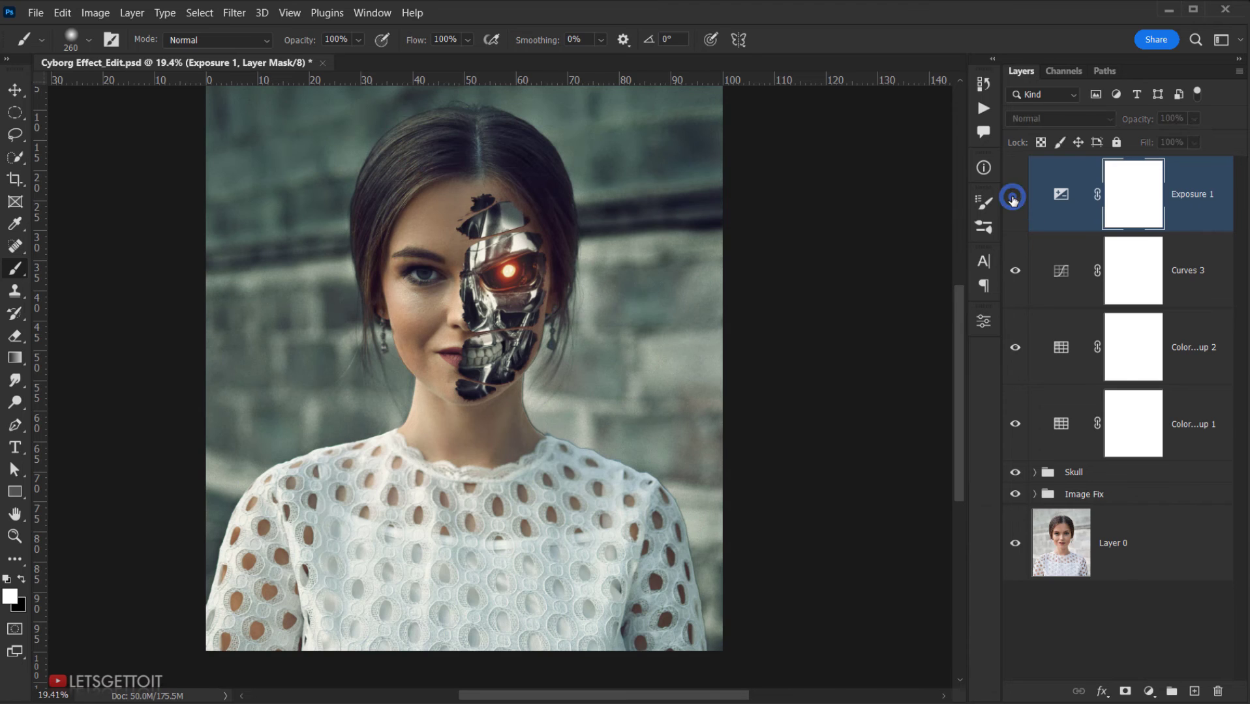
pyautogui.scroll(-1, 515, 349)
pyautogui.moveTo(539, 271); pyautogui.dragTo(551, 299)
pyautogui.scroll(1, 523, 398)
pyautogui.scroll(2, 523, 400)
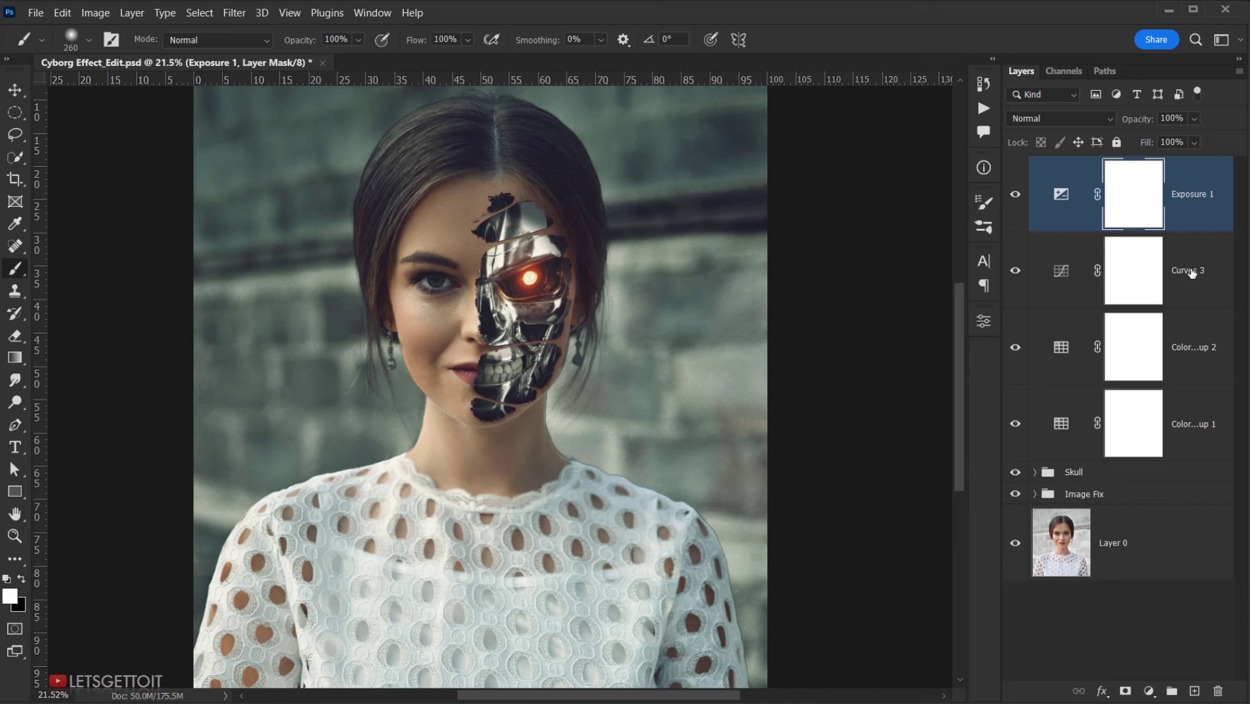
# Step: Group the Exposure, Curves and two Color Lookup layers and name the group Adjustment
pyautogui.keyDown('shift'); pyautogui.click(1171, 437); pyautogui.keyUp('shift')
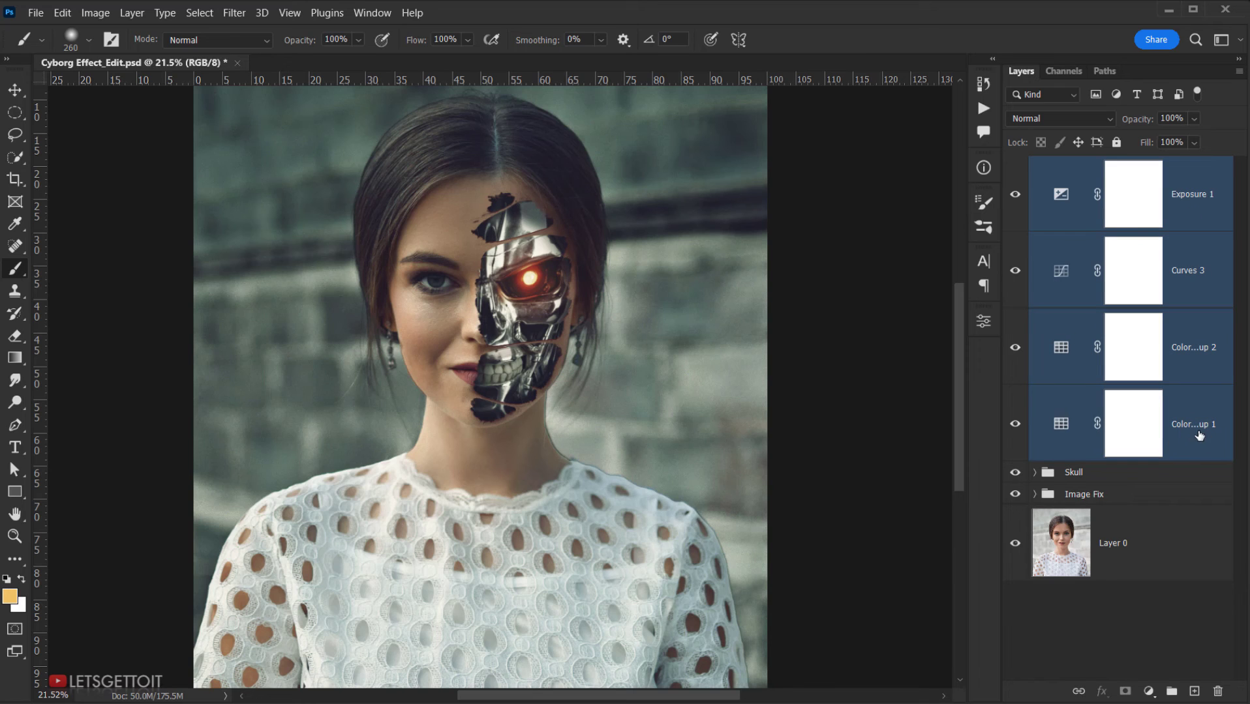
pyautogui.moveTo(1200, 431); pyautogui.dragTo(1166, 694)
pyautogui.click(1088, 167)
pyautogui.doubleClick(1088, 167)
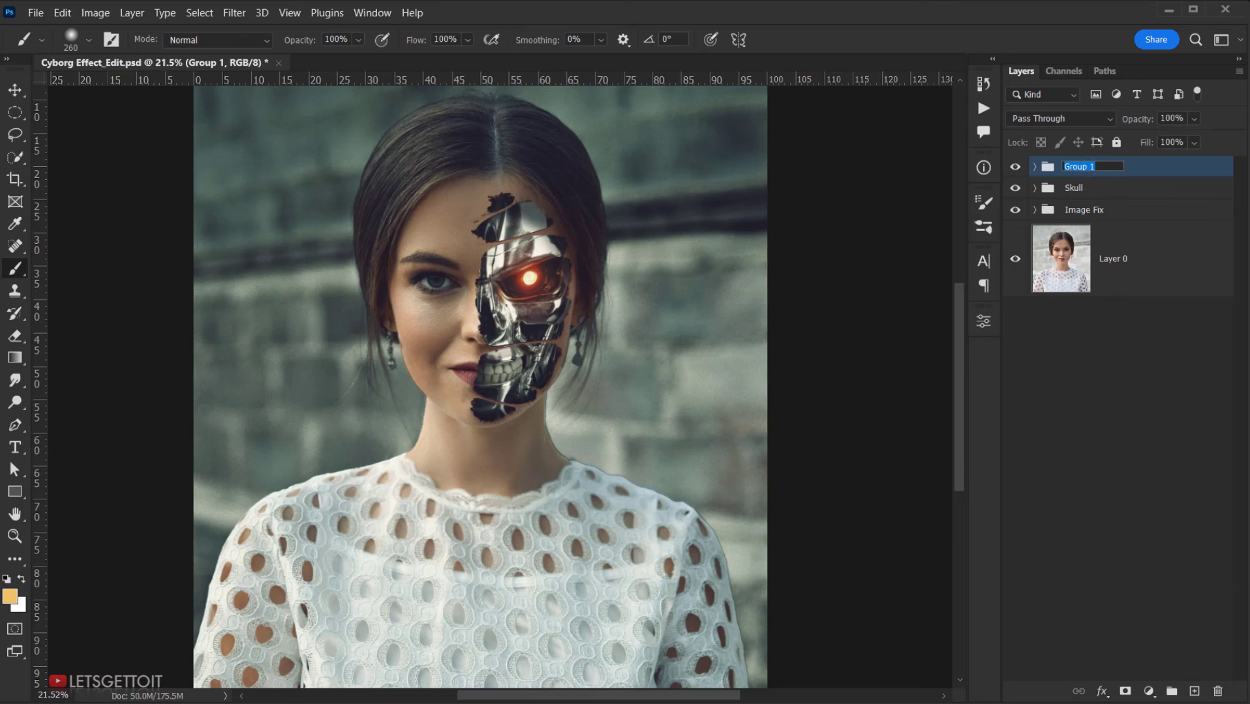
pyautogui.write('Adjustment')
pyautogui.press('Return')
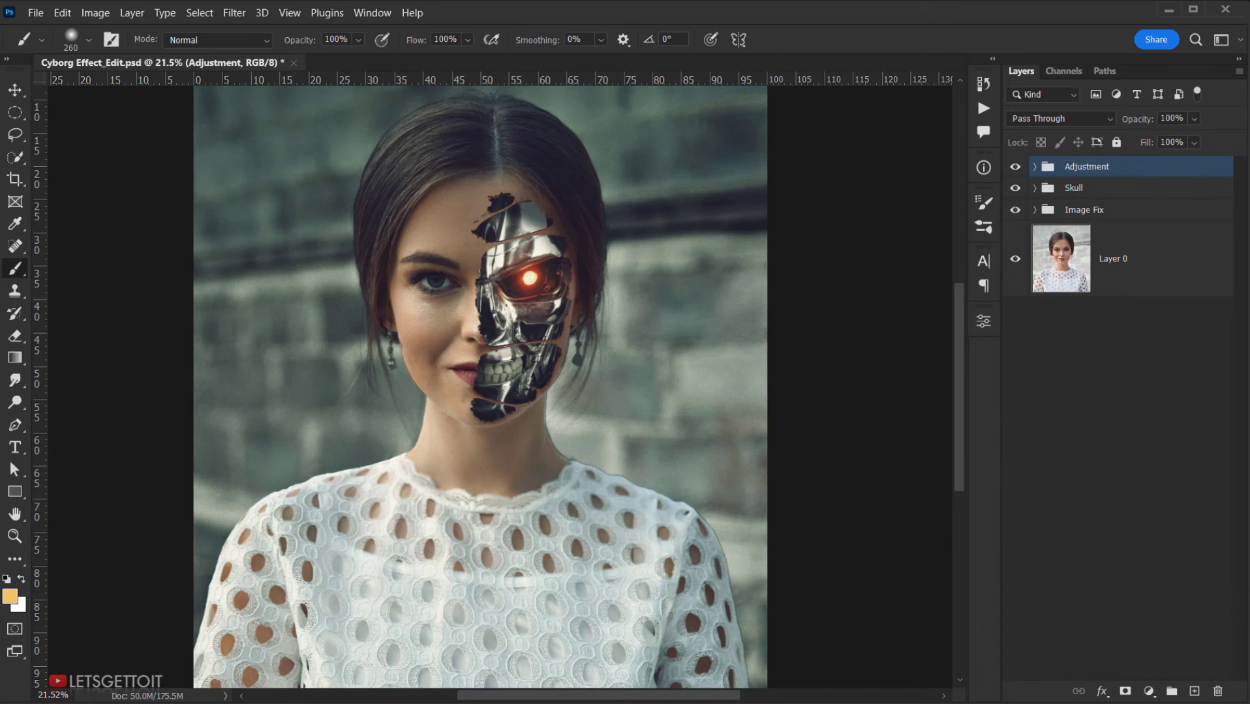
# Step: Stamp all visible layers into a new layer on top and name it Final
pyautogui.scroll(-2, 546, 230)
pyautogui.moveTo(531, 200); pyautogui.dragTo(527, 266)
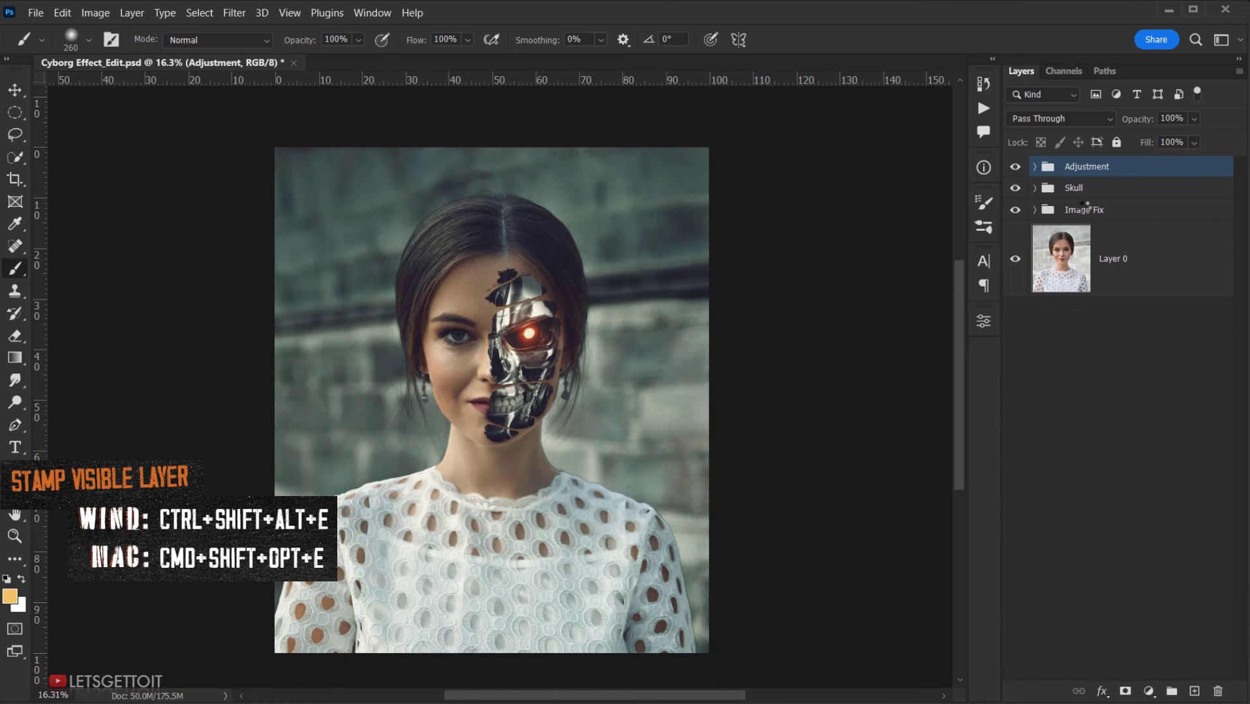
pyautogui.hotkey('ctrl', 'shift', 'alt', 'e')
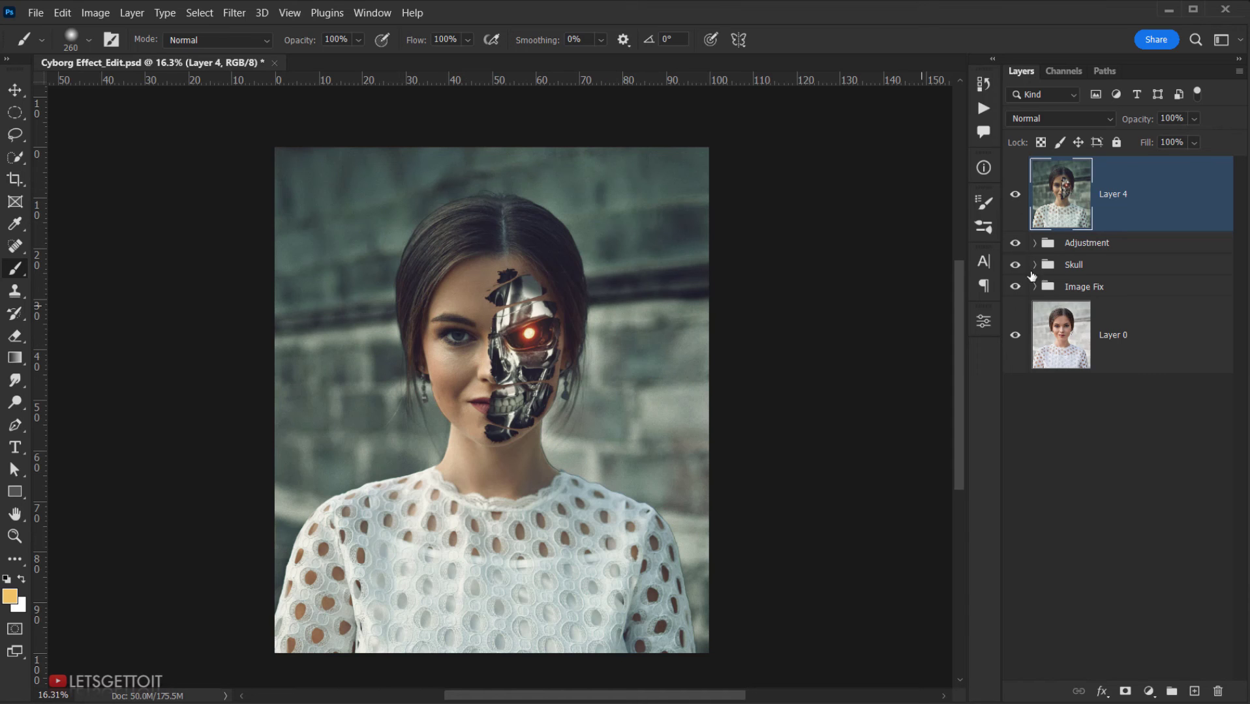
pyautogui.scroll(1, 522, 367)
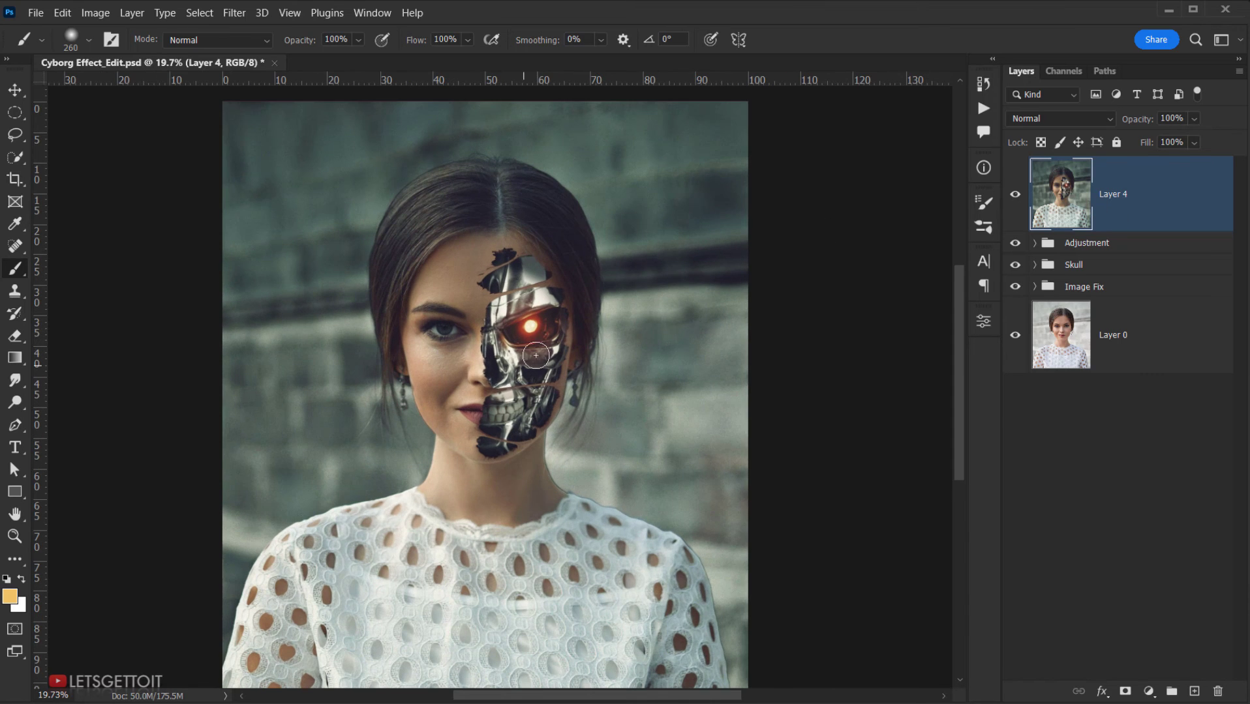
pyautogui.click(1115, 195)
pyautogui.doubleClick(1115, 196)
pyautogui.write('Final')
pyautogui.press('Return')
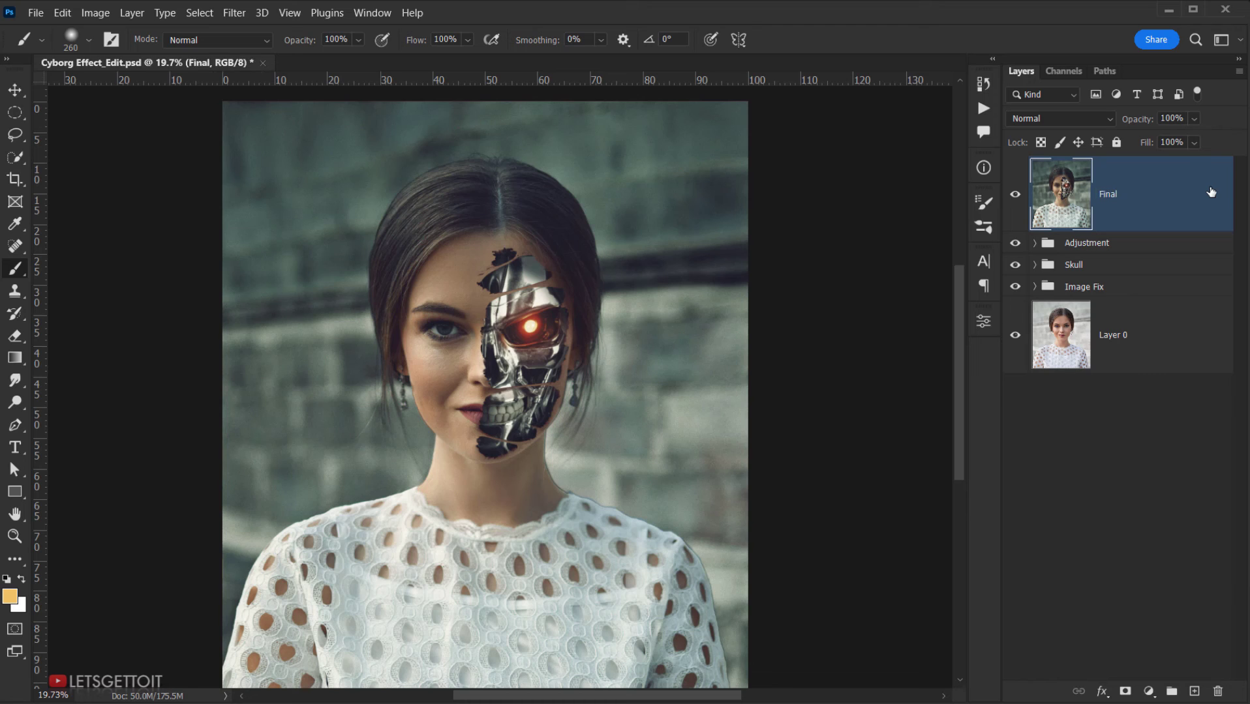
# Step: Convert the Final layer to a smart object
pyautogui.rightClick(1149, 219)
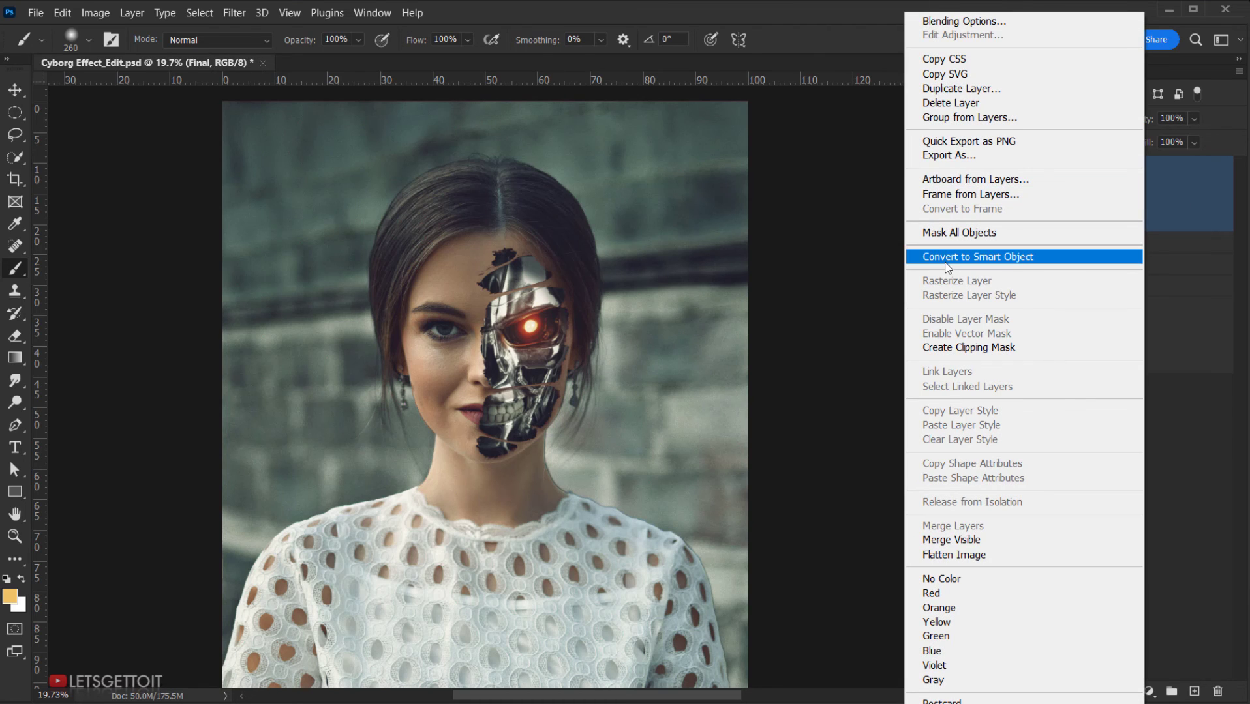
pyautogui.click(938, 257)
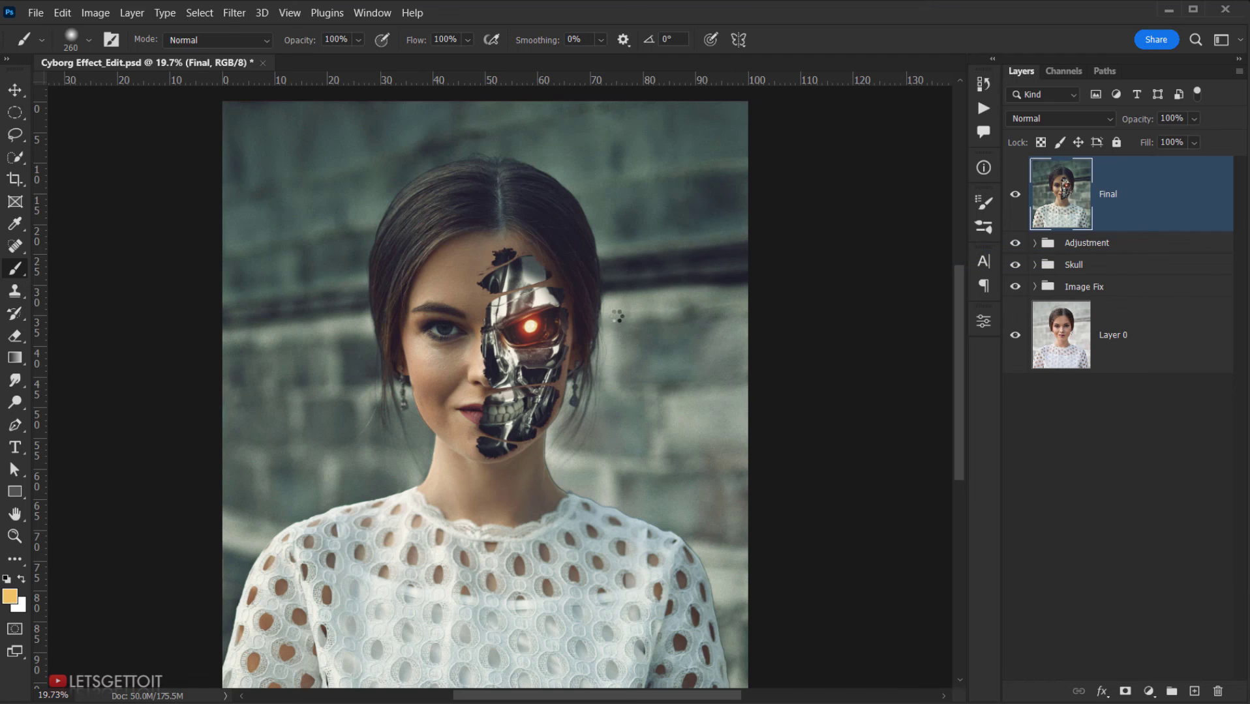
pyautogui.scroll(-2, 568, 306)
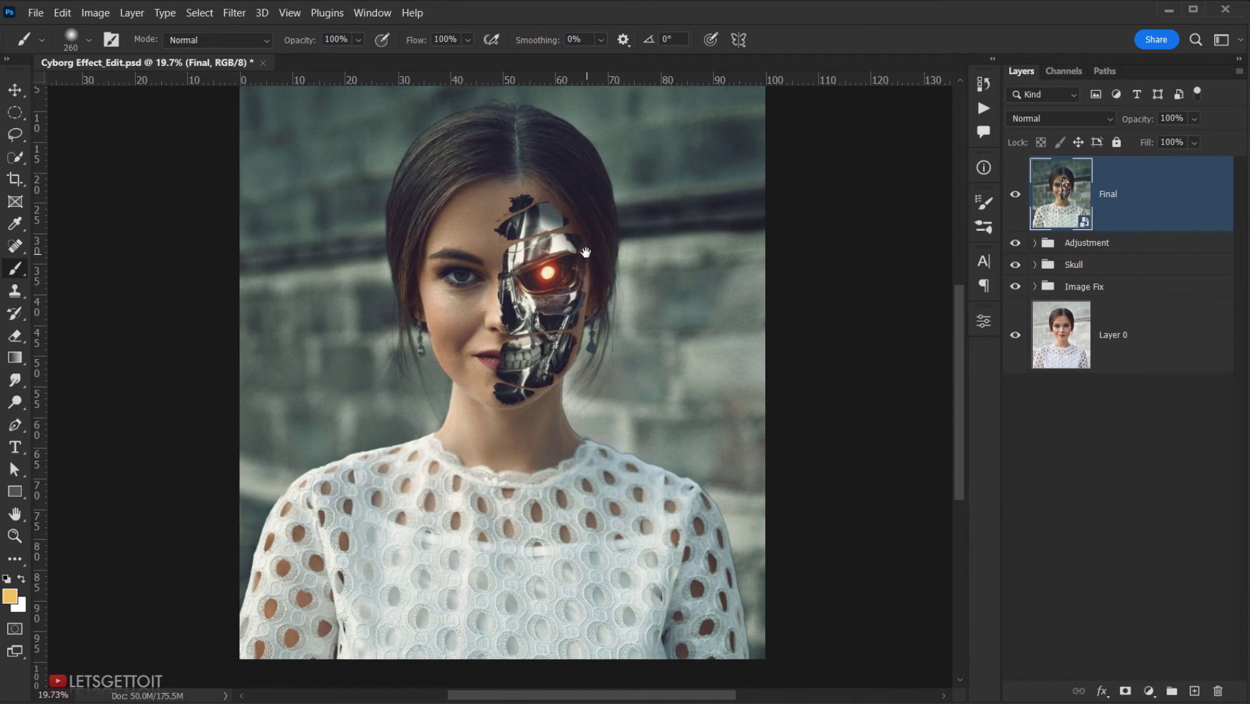
pyautogui.scroll(-3, 522, 294)
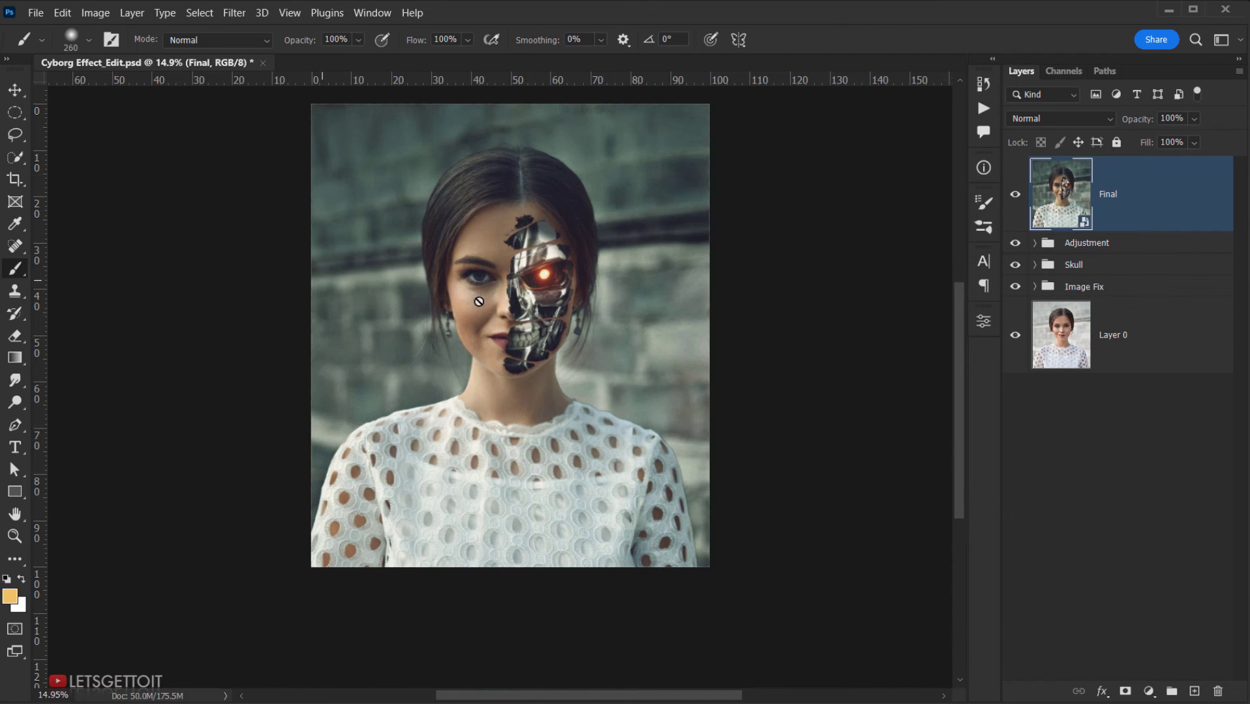
# Step: Apply a custom Lens Correction filter to the Final layer with a darkening vignette amount of -79
pyautogui.scroll(3, 444, 257)
pyautogui.click(235, 15)
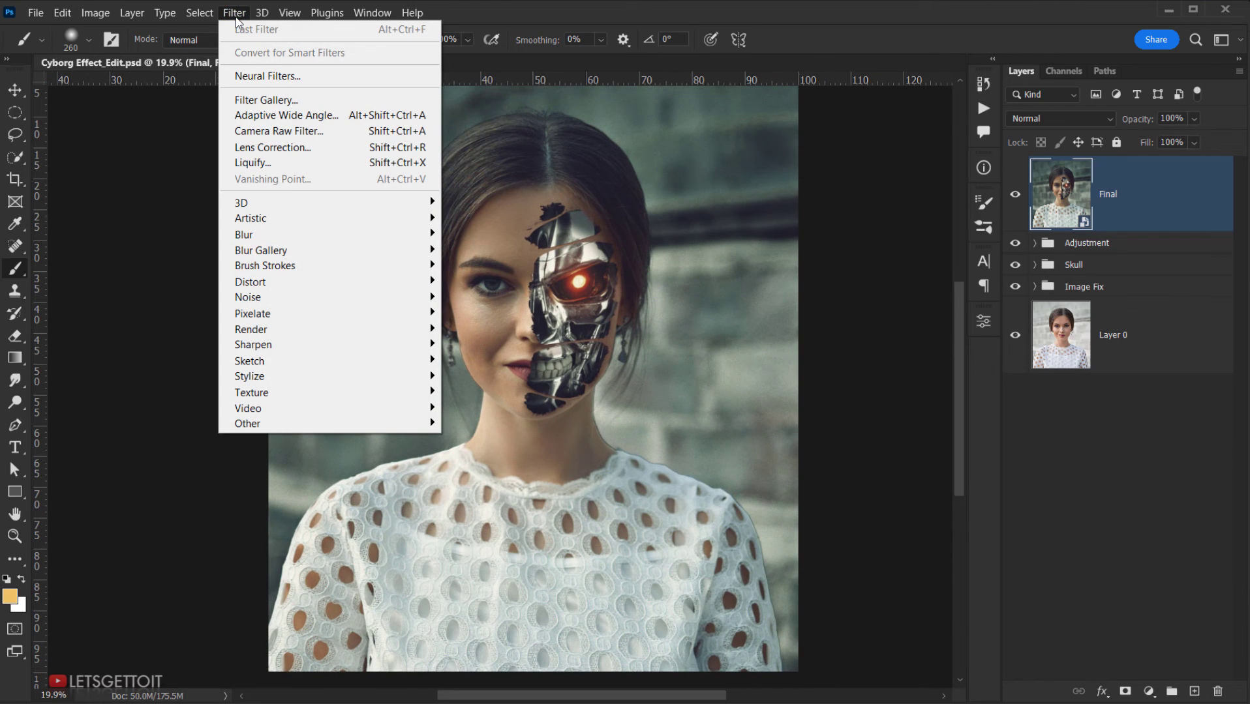
pyautogui.click(313, 146)
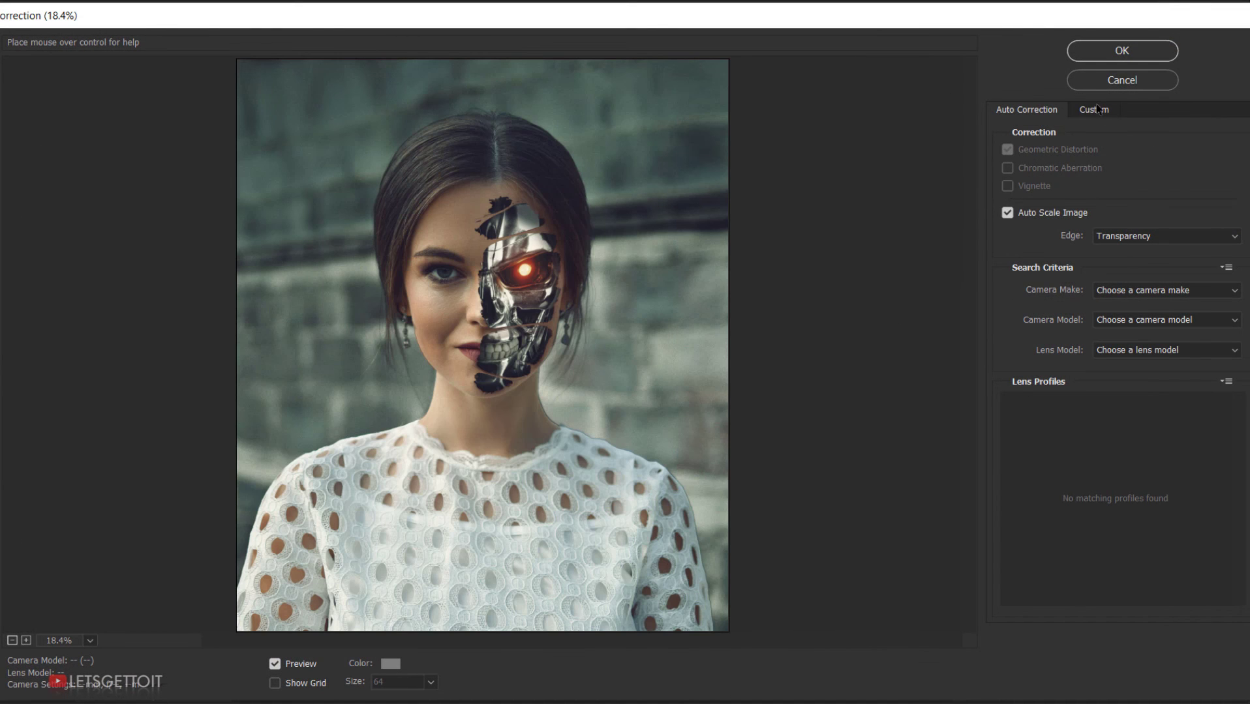
pyautogui.click(1095, 109)
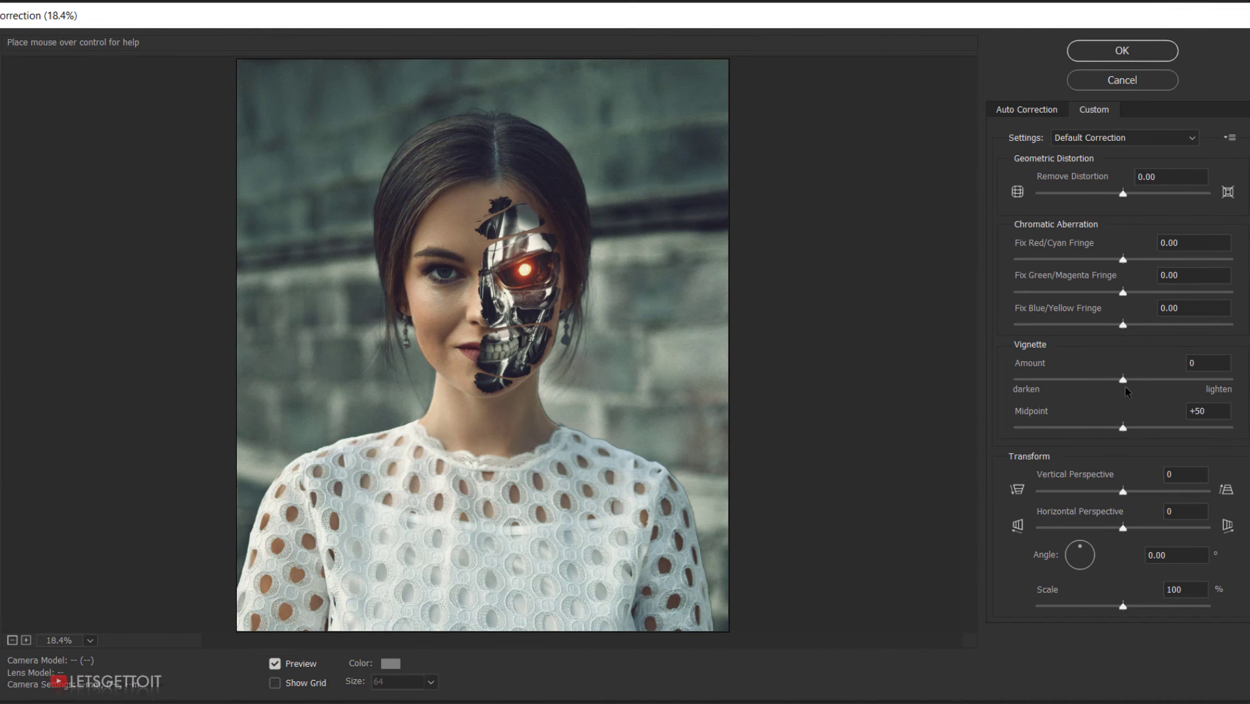
pyautogui.moveTo(1122, 381); pyautogui.dragTo(1037, 386)
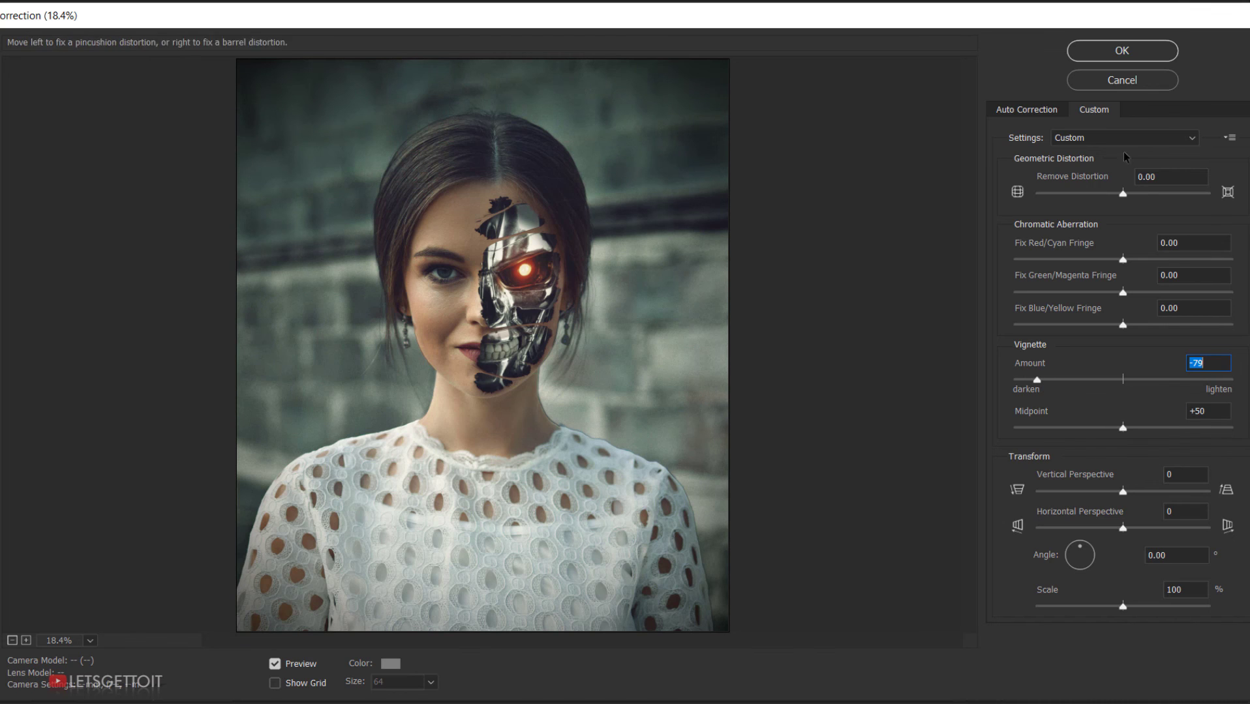
pyautogui.click(1122, 50)
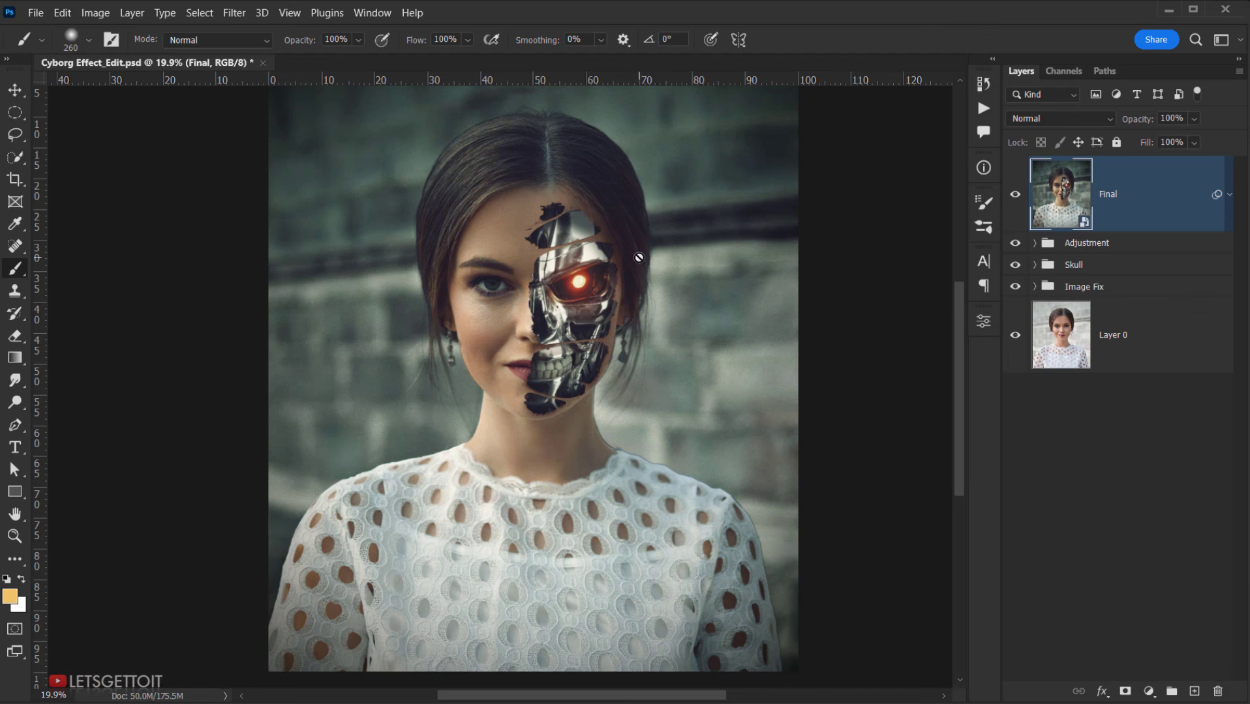
# Step: Start an Iris Blur on the Final layer, centre it on the face and enlarge the ellipse beyond the photo's side edges
pyautogui.scroll(-1, 640, 260)
pyautogui.scroll(1, 544, 340)
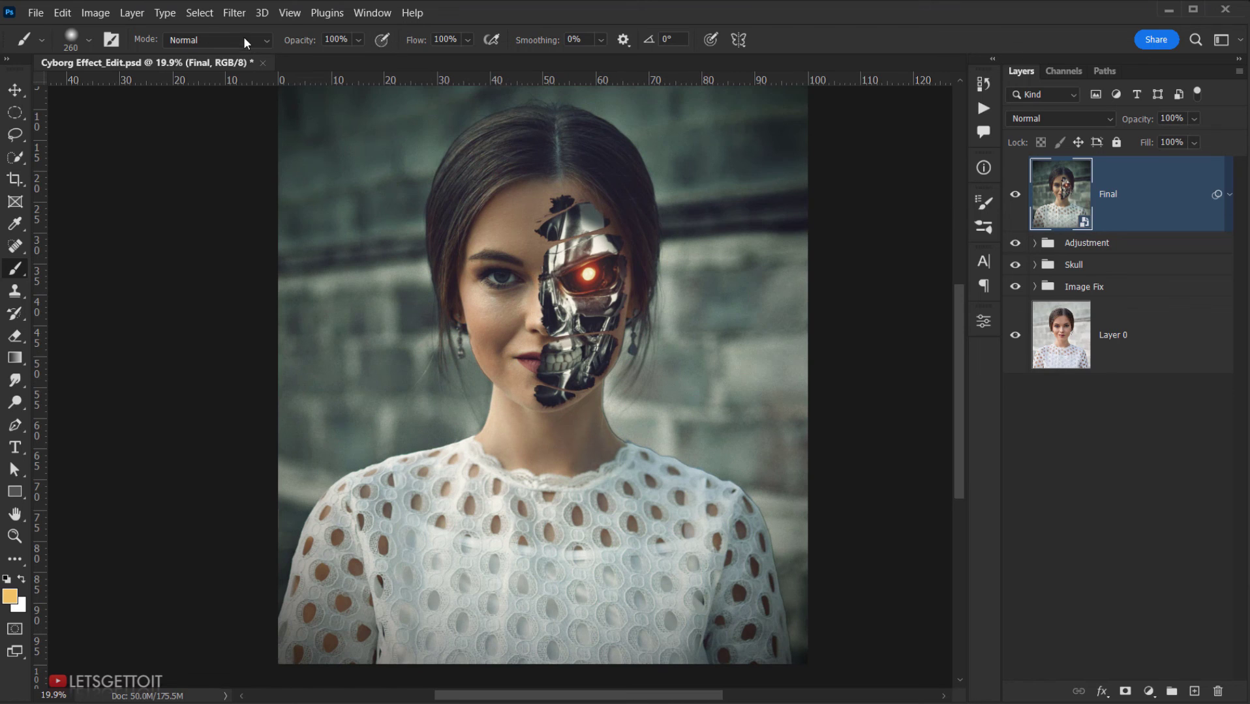
pyautogui.click(234, 12)
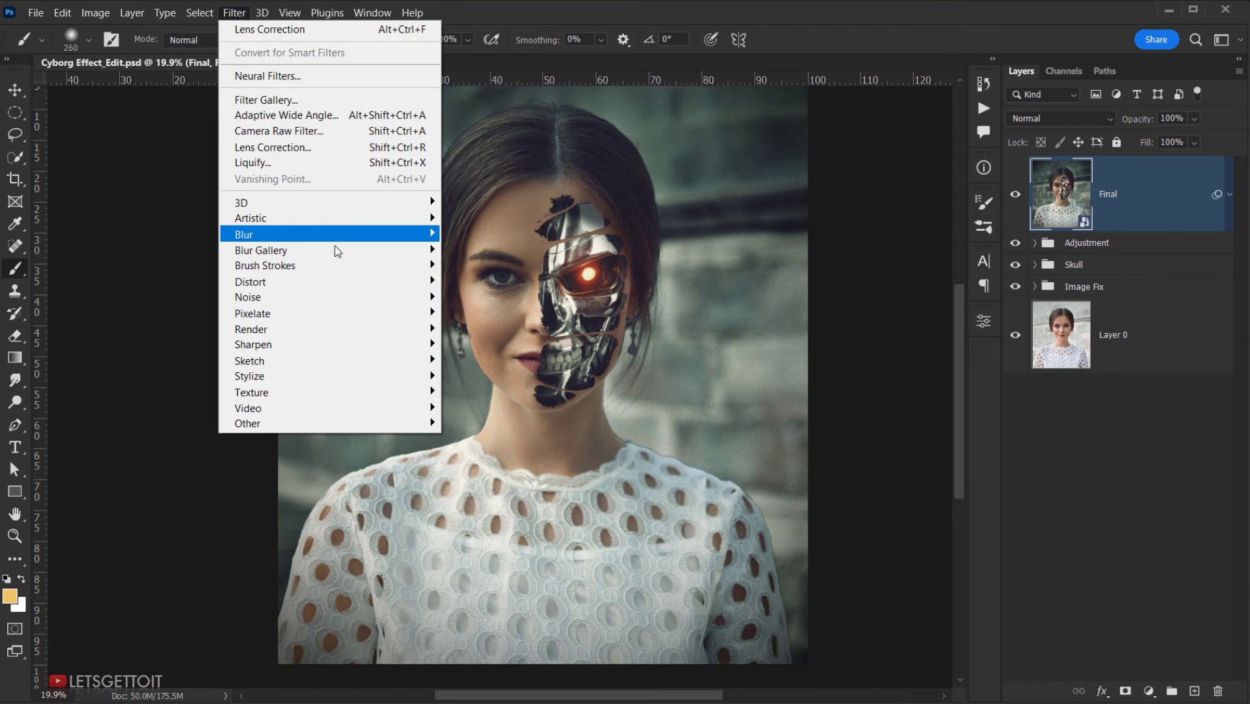
pyautogui.moveTo(336, 250)
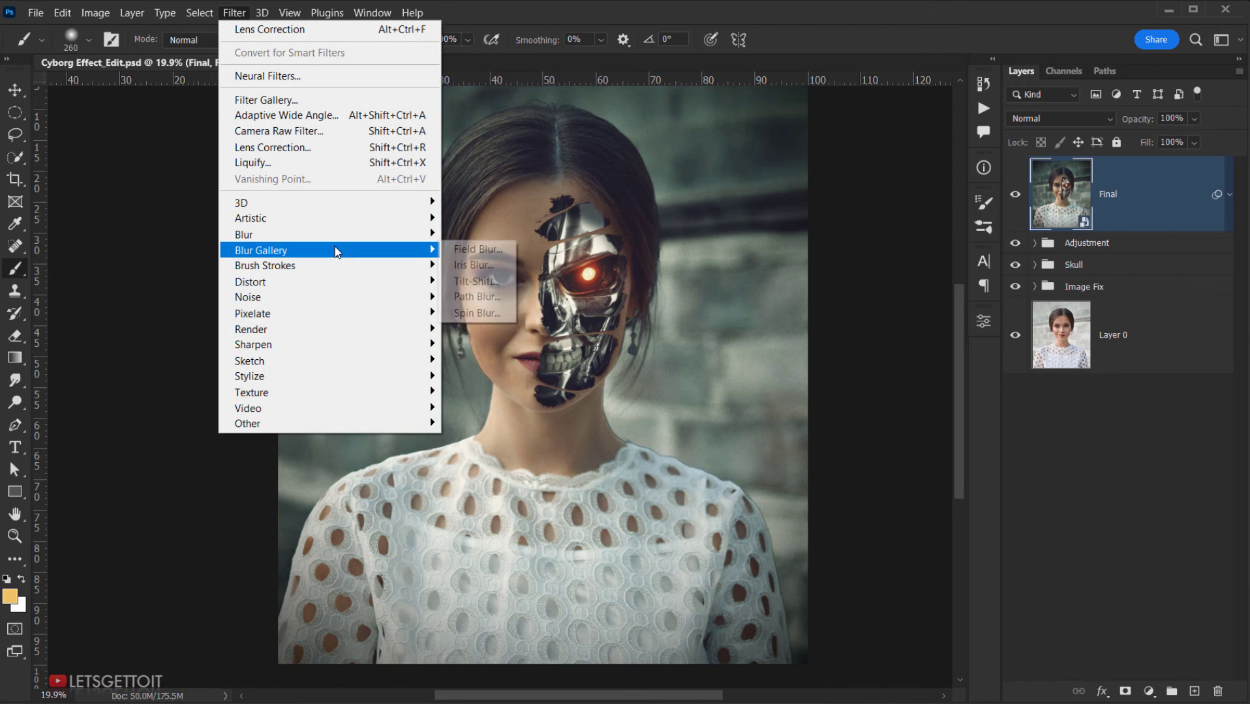
pyautogui.click(491, 269)
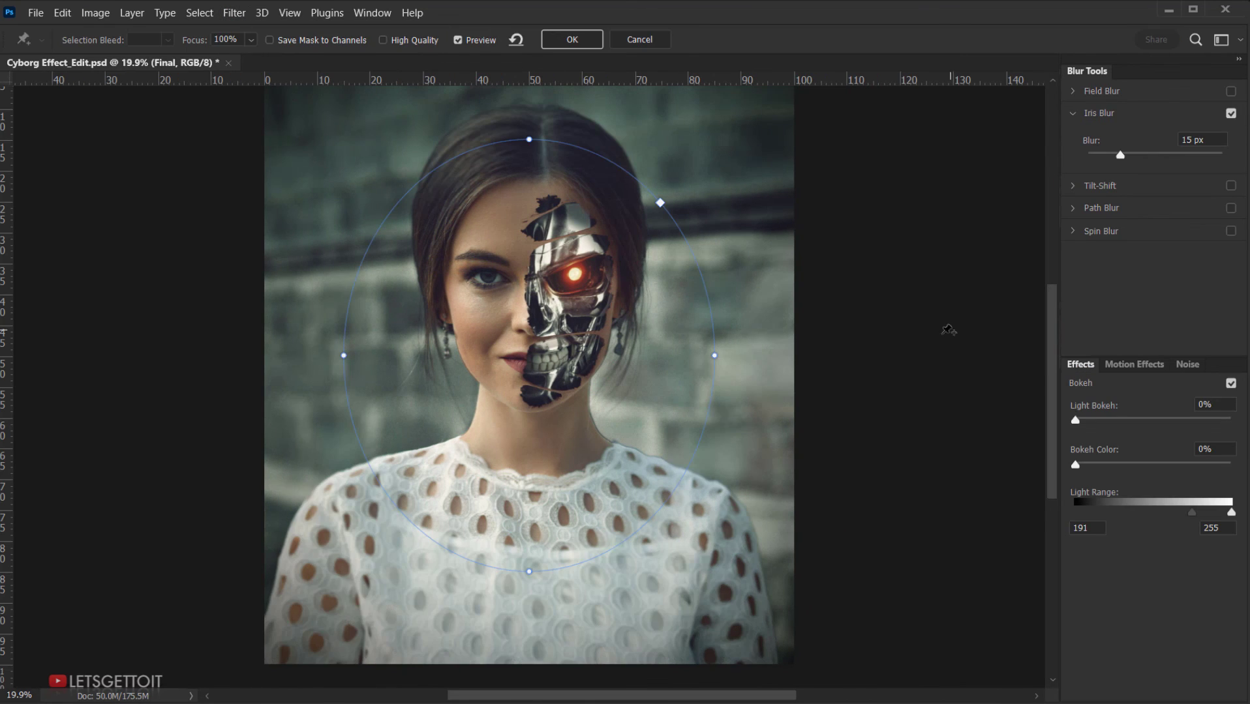
pyautogui.moveTo(529, 361); pyautogui.dragTo(539, 314)
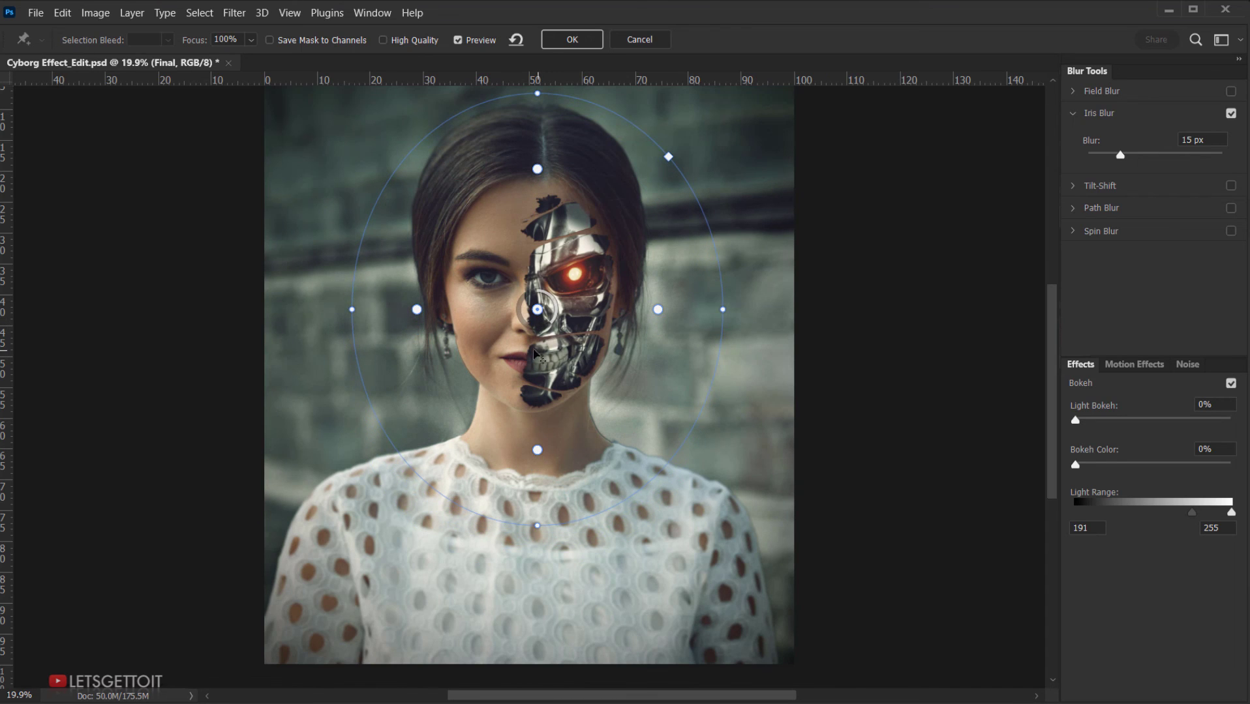
pyautogui.scroll(-5, 507, 367)
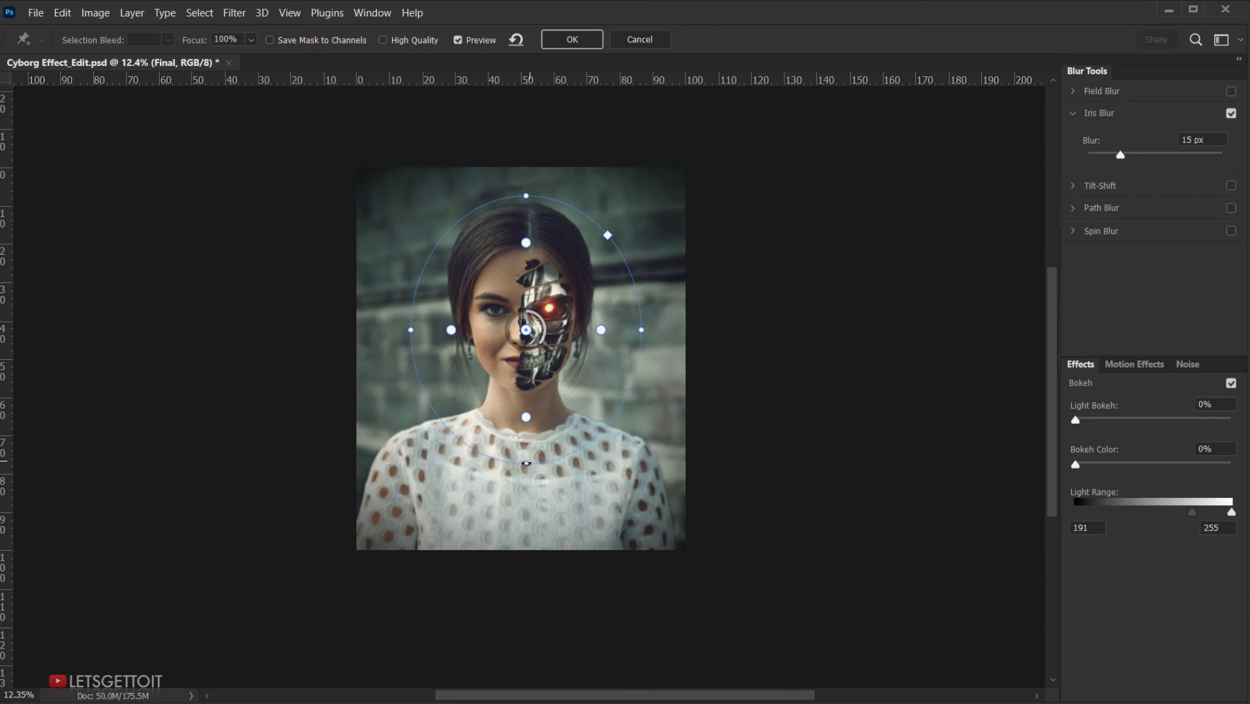
pyautogui.moveTo(525, 464); pyautogui.dragTo(520, 573)
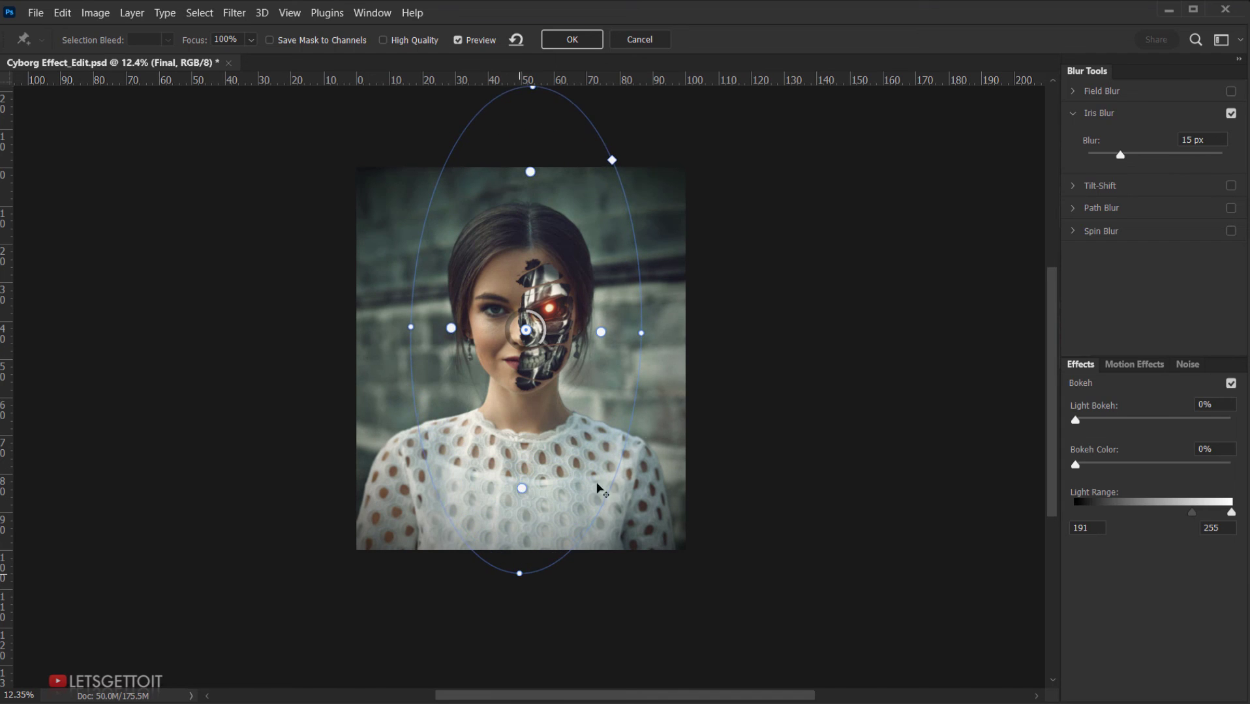
pyautogui.moveTo(639, 334); pyautogui.dragTo(755, 331)
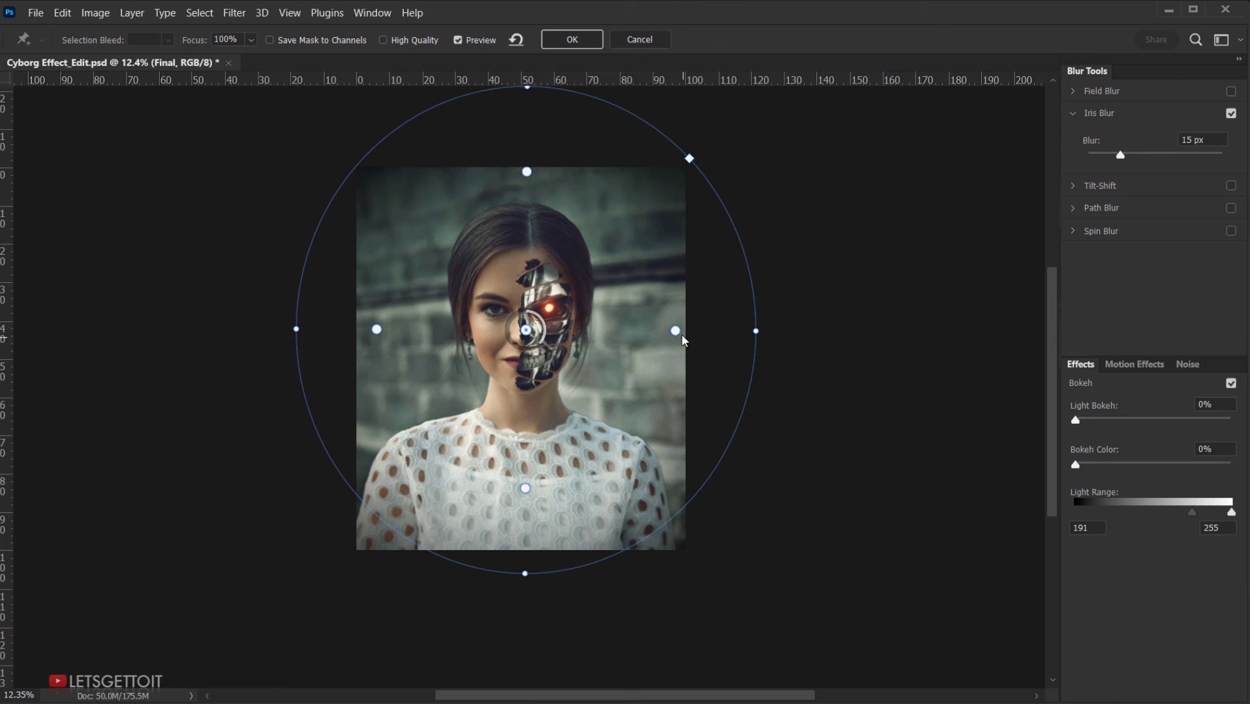
# Step: Tighten the Iris Blur's sharp zone around the face, bringing its boundary in to the cheeks, chin and upper forehead
pyautogui.scroll(4, 560, 323)
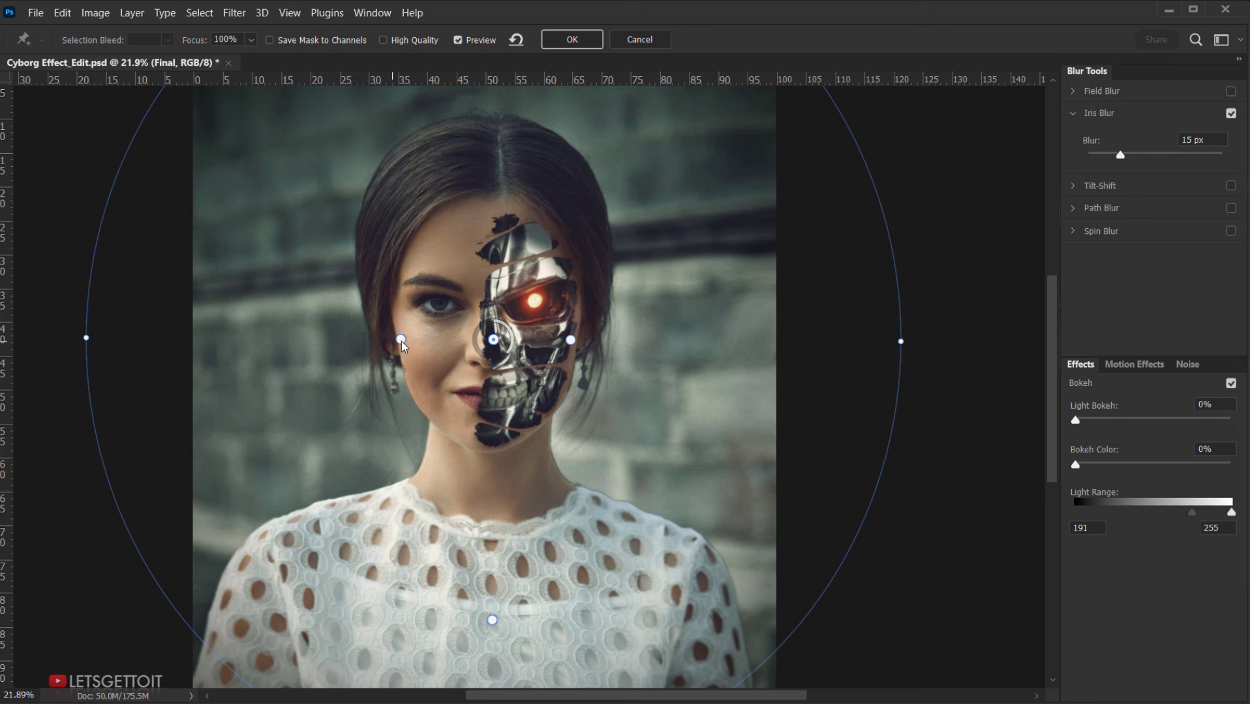
pyautogui.moveTo(401, 340); pyautogui.dragTo(397, 341)
pyautogui.moveTo(489, 620); pyautogui.dragTo(493, 439)
pyautogui.scroll(3, 498, 221)
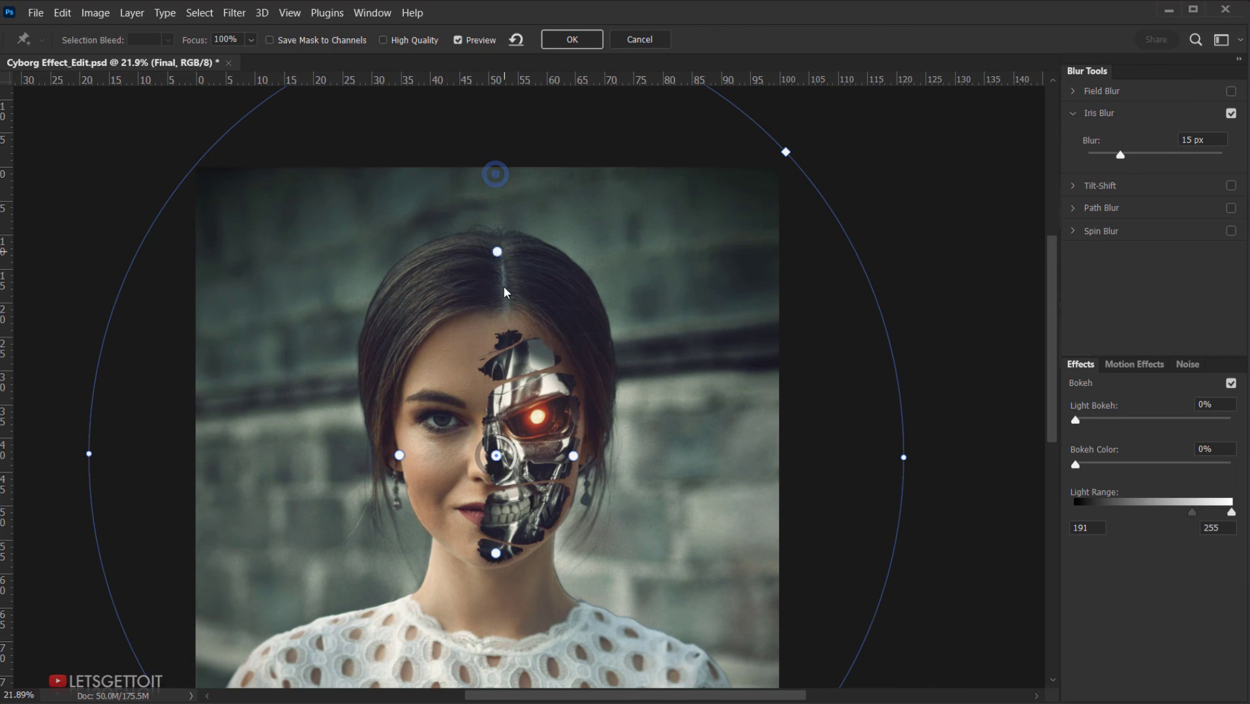
pyautogui.moveTo(504, 289); pyautogui.dragTo(508, 324)
pyautogui.scroll(-3, 558, 358)
# Step: Set the Iris Blur amount to 60 px and apply the filter
pyautogui.click(1208, 141)
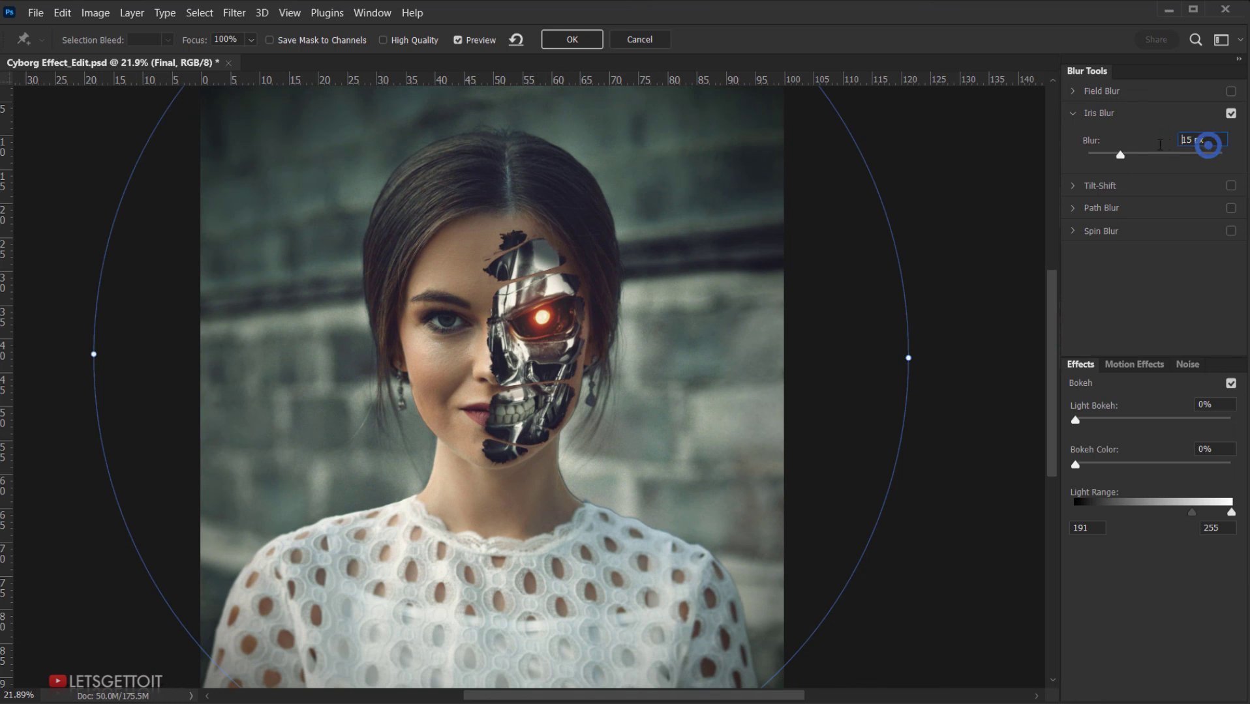
pyautogui.doubleClick(1208, 140)
pyautogui.write('60')
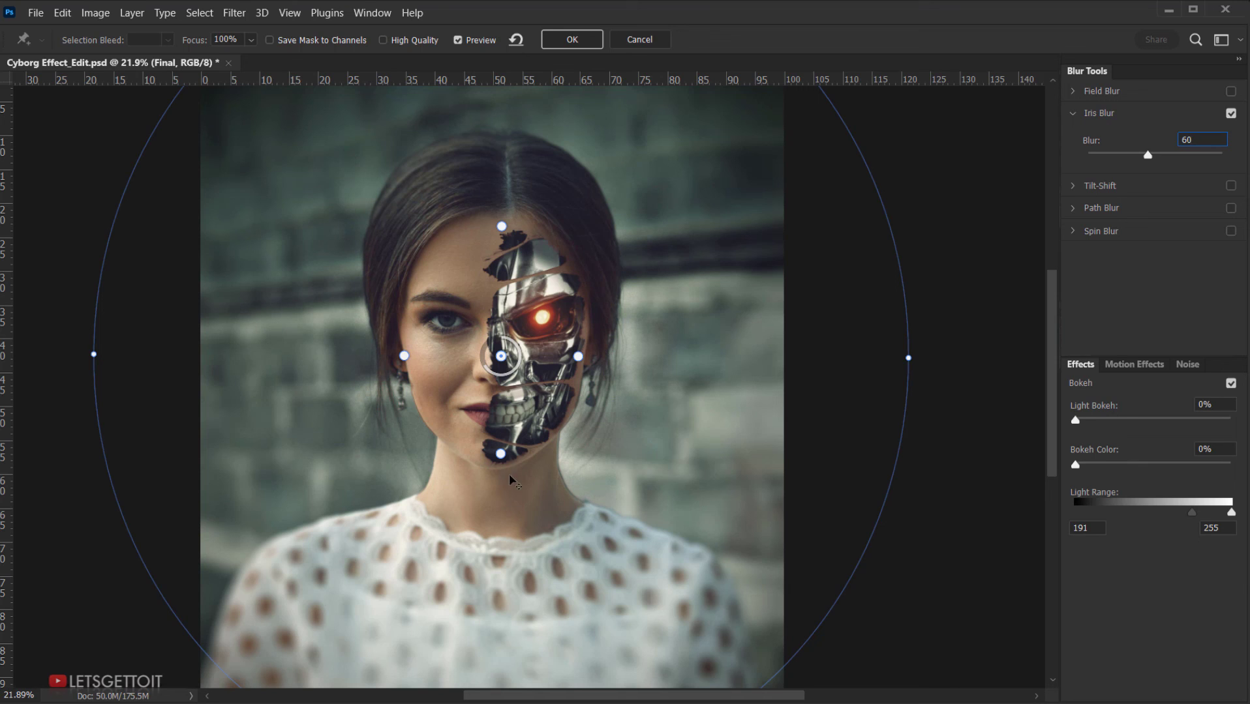
pyautogui.moveTo(487, 397); pyautogui.dragTo(501, 352)
pyautogui.click(577, 31)
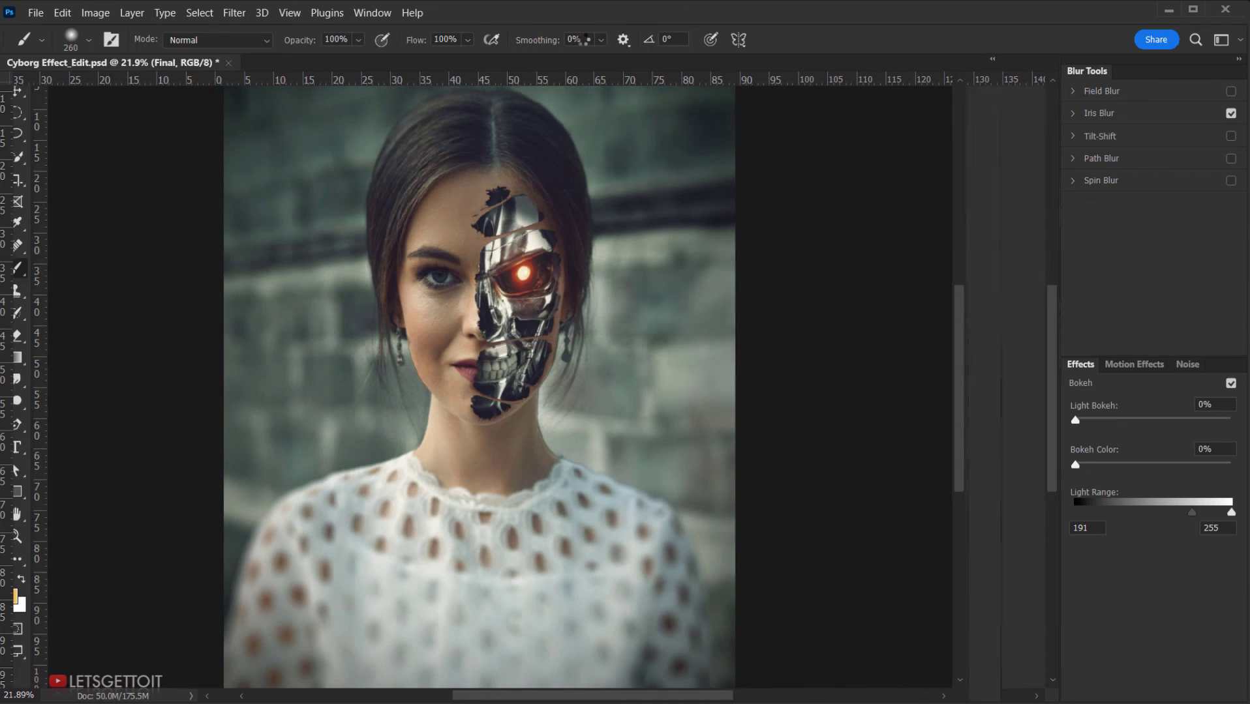
# Step: Compare the finished composite with the original photo in Layer 0, and view the result fitted to the screen with the panels hidden
pyautogui.hotkey('ctrl', '0')
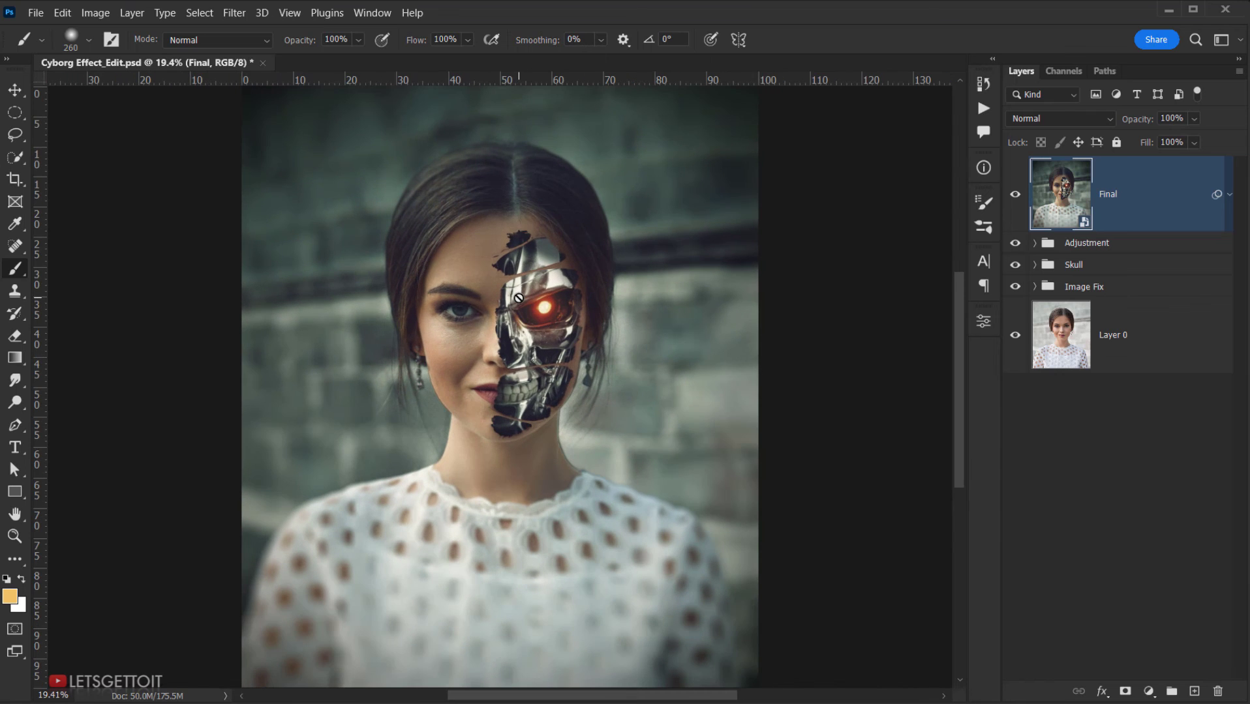
pyautogui.keyDown('alt'); pyautogui.click(1016, 336); pyautogui.keyUp('alt')
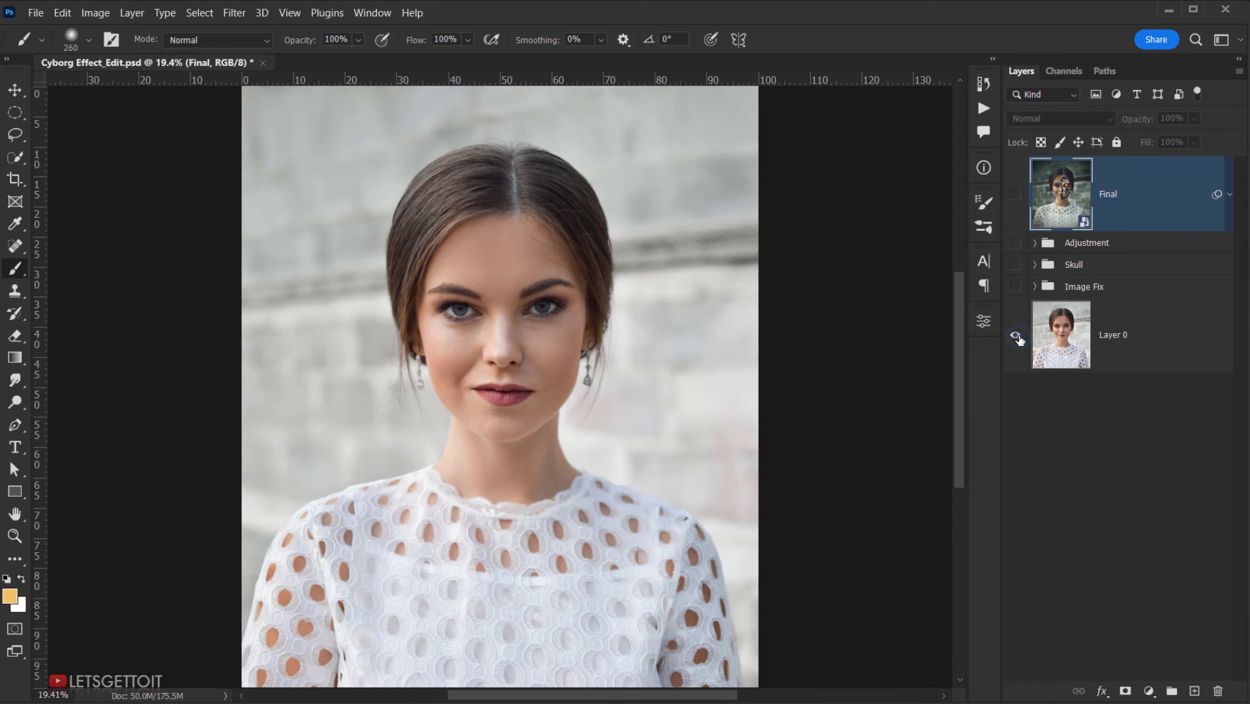
pyautogui.keyDown('alt'); pyautogui.click(1019, 339); pyautogui.keyUp('alt')
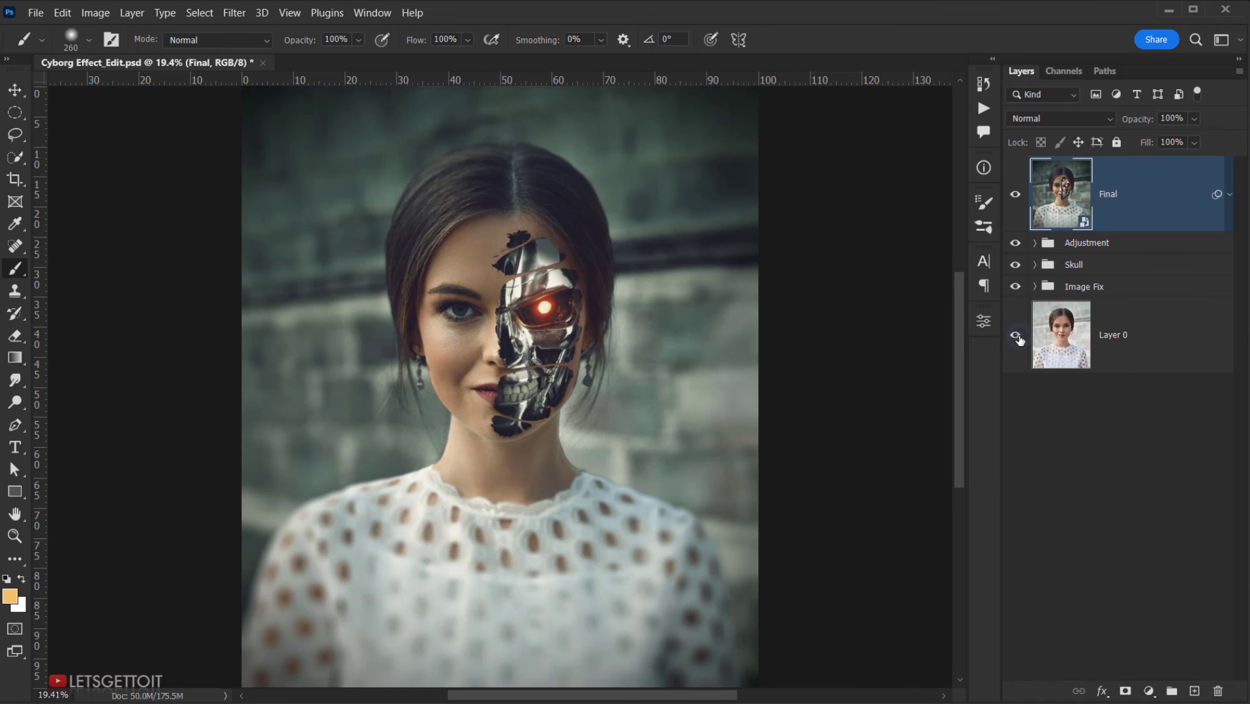
pyautogui.press('Tab')
pyautogui.hotkey('ctrl', '0')
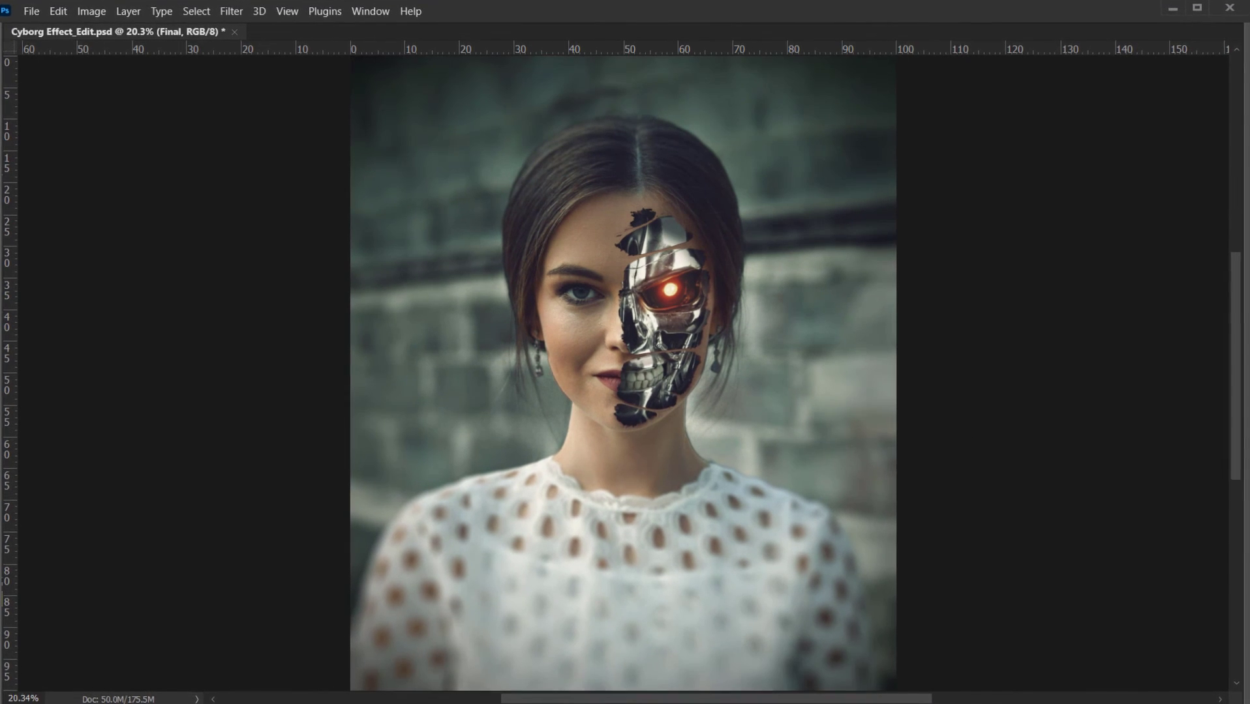